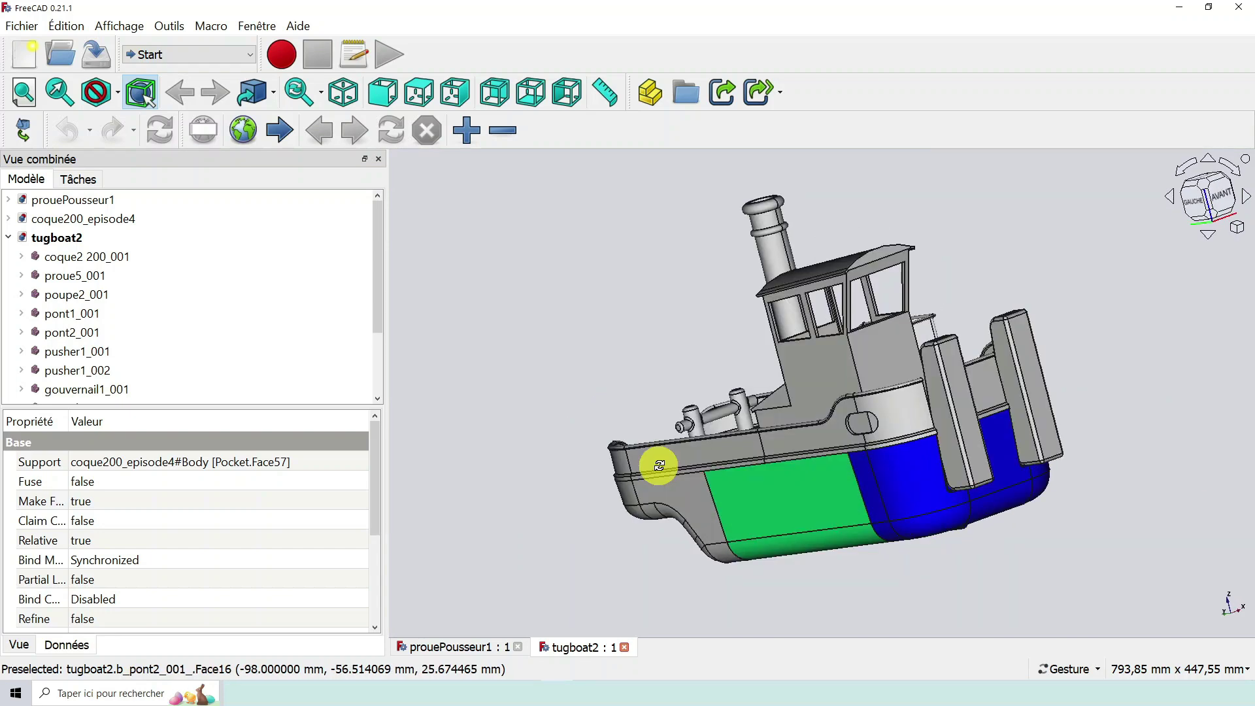
Examine the tugboat assembly's hull, switch to the prouePousseur1 document, and inspect the bow part from the rear, front and underside.
{"action": "left_click_drag", "start_coordinate": [659, 465], "coordinate": [448, 583]}
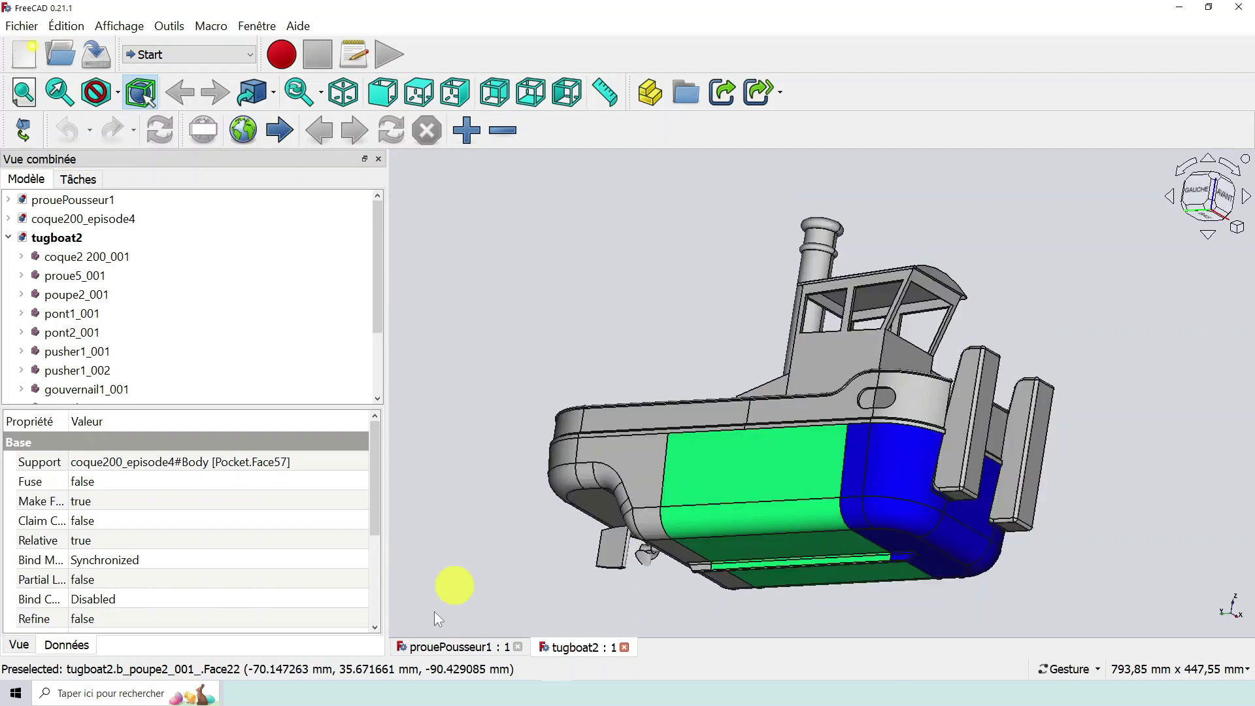
{"action": "left_click", "coordinate": [422, 647]}
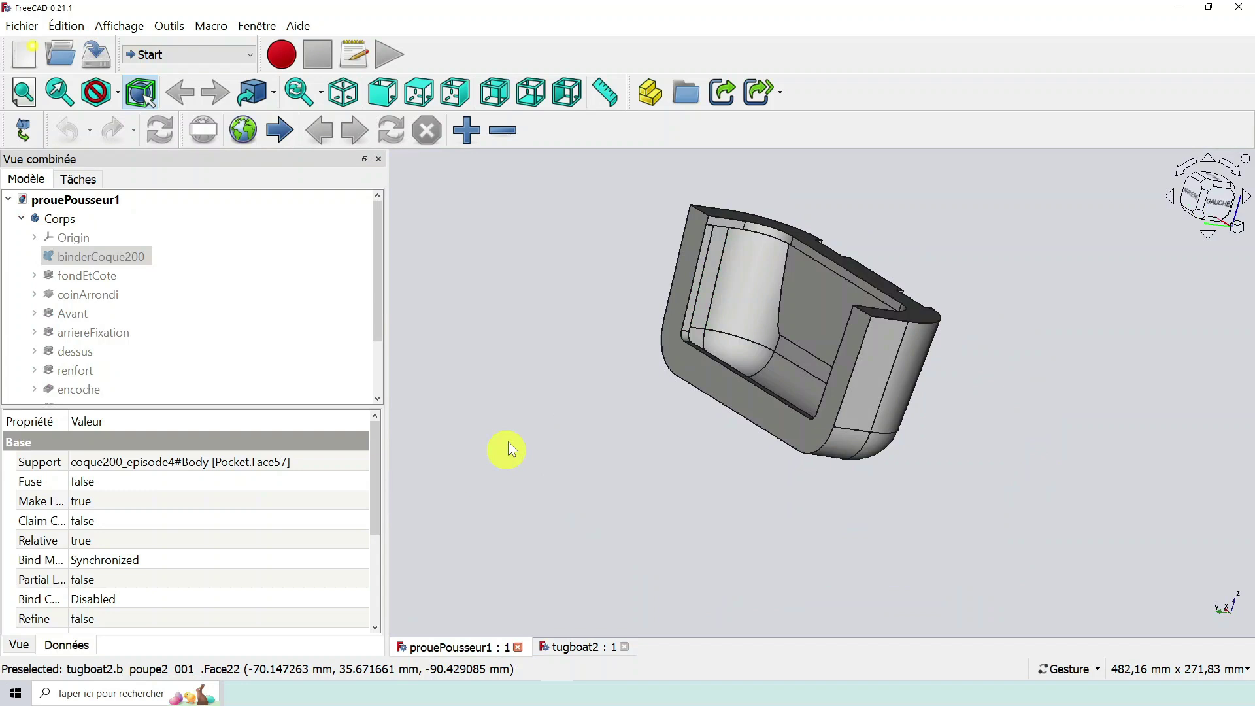
{"action": "scroll", "coordinate": [765, 294], "scroll_direction": "up", "scroll_amount": 2}
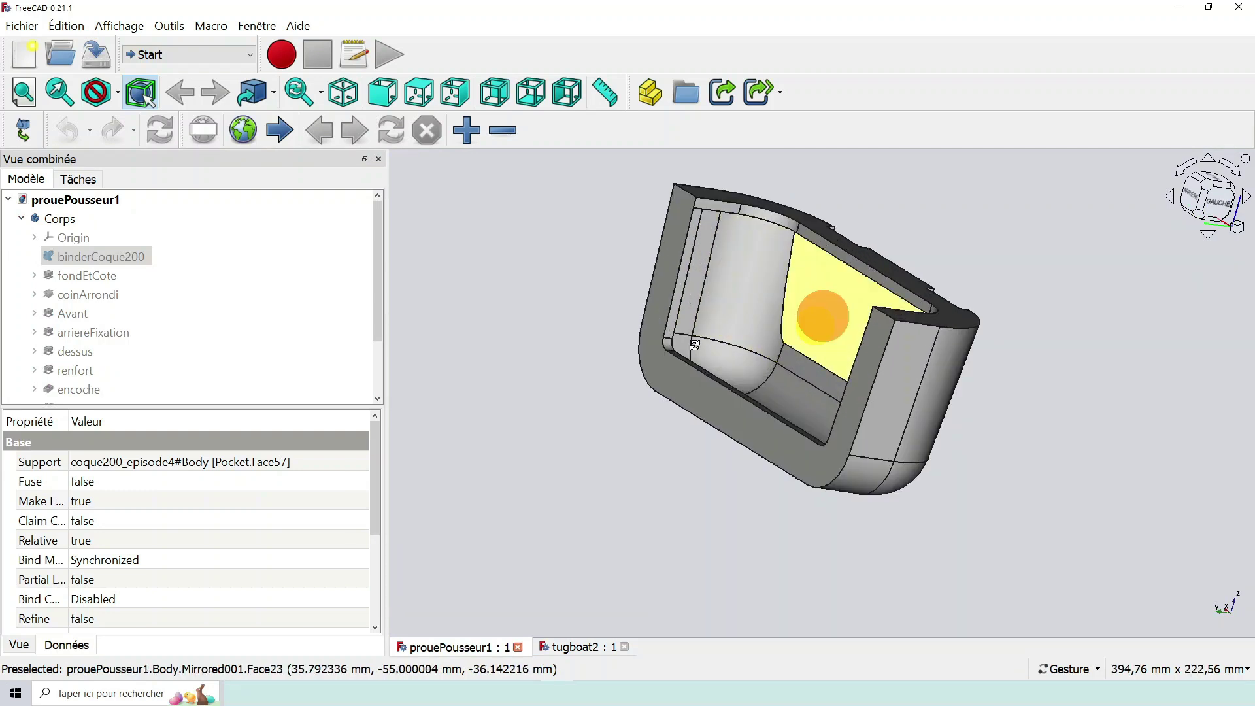
{"action": "left_click_drag", "start_coordinate": [694, 345], "coordinate": [854, 267]}
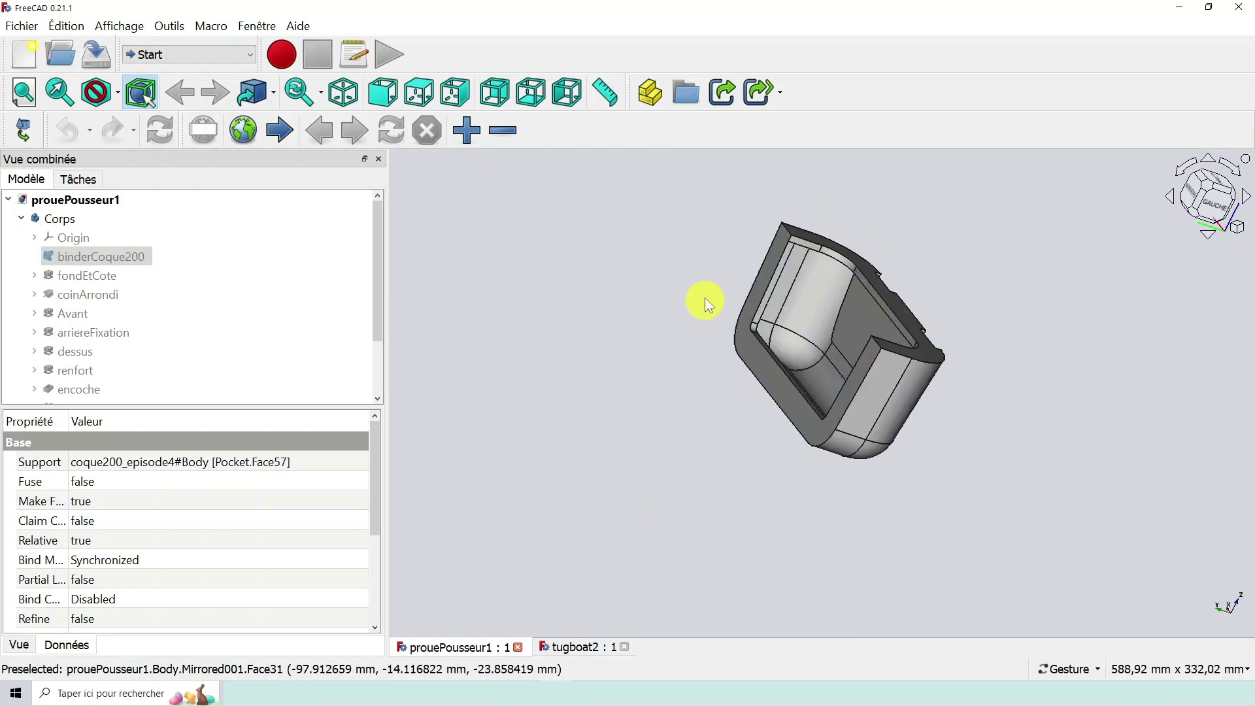
{"action": "left_click_drag", "start_coordinate": [716, 283], "coordinate": [854, 426]}
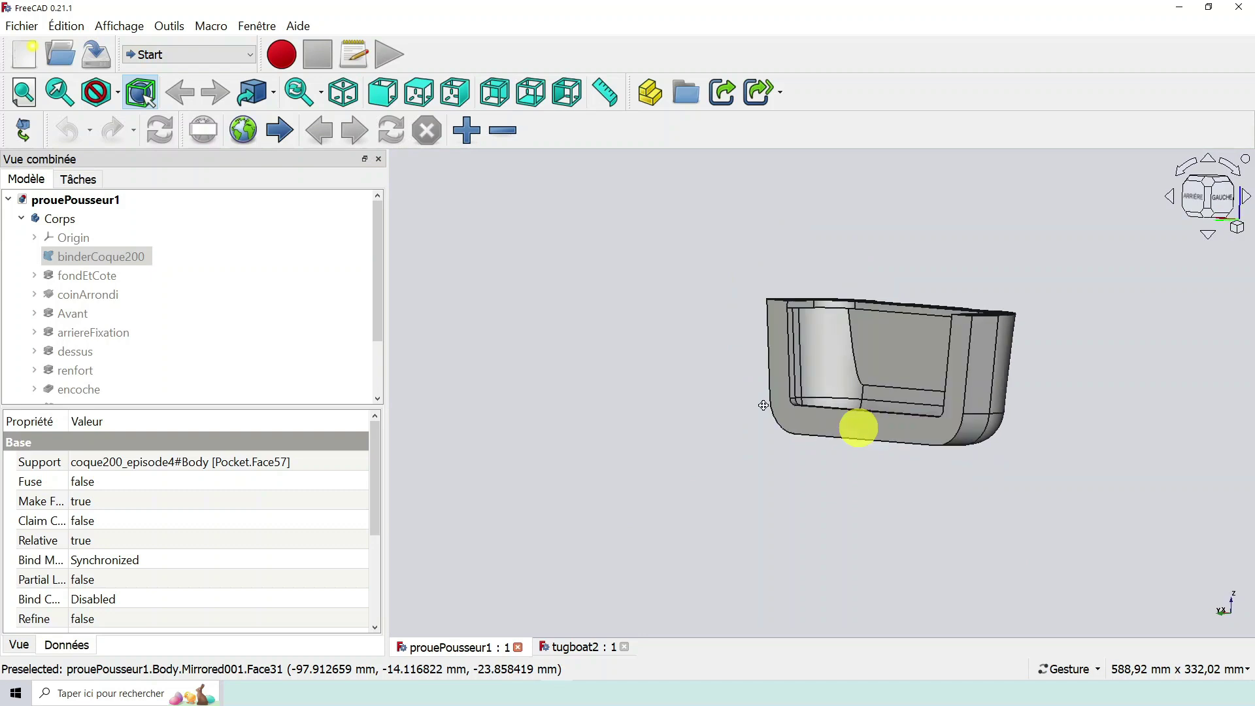
{"action": "scroll", "coordinate": [771, 399], "scroll_direction": "up", "scroll_amount": 2}
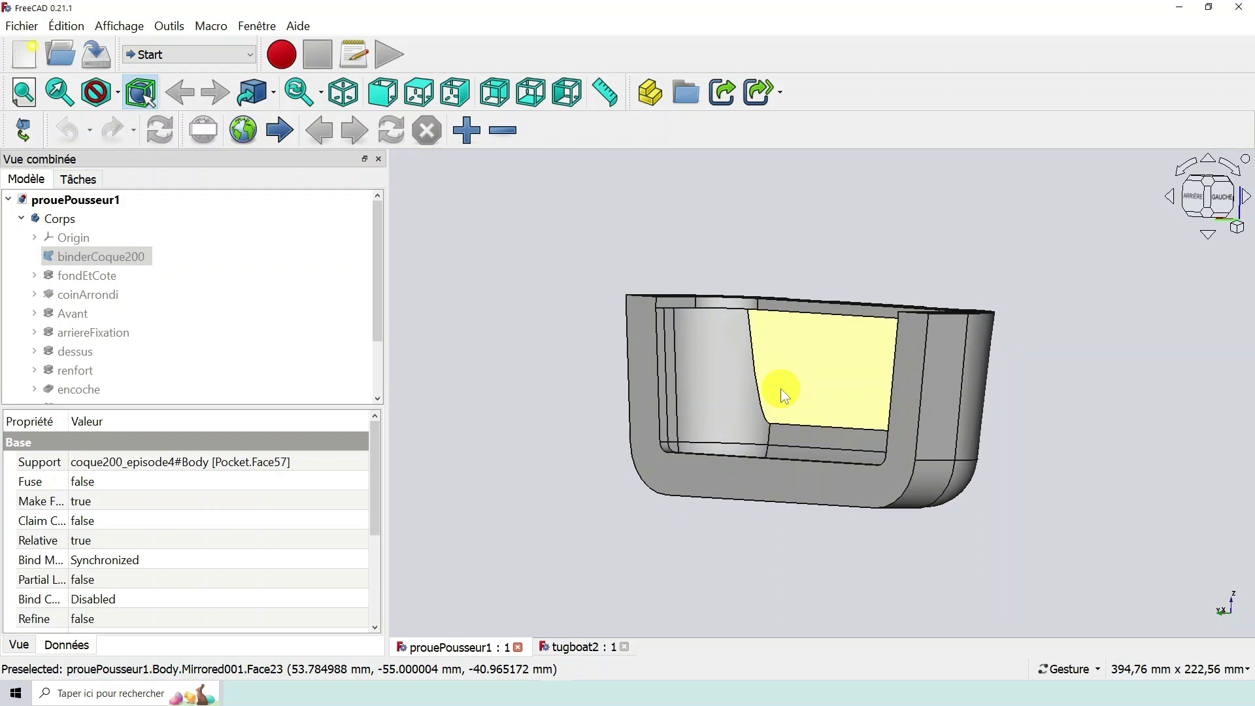
{"action": "left_click_drag", "start_coordinate": [781, 388], "coordinate": [795, 413]}
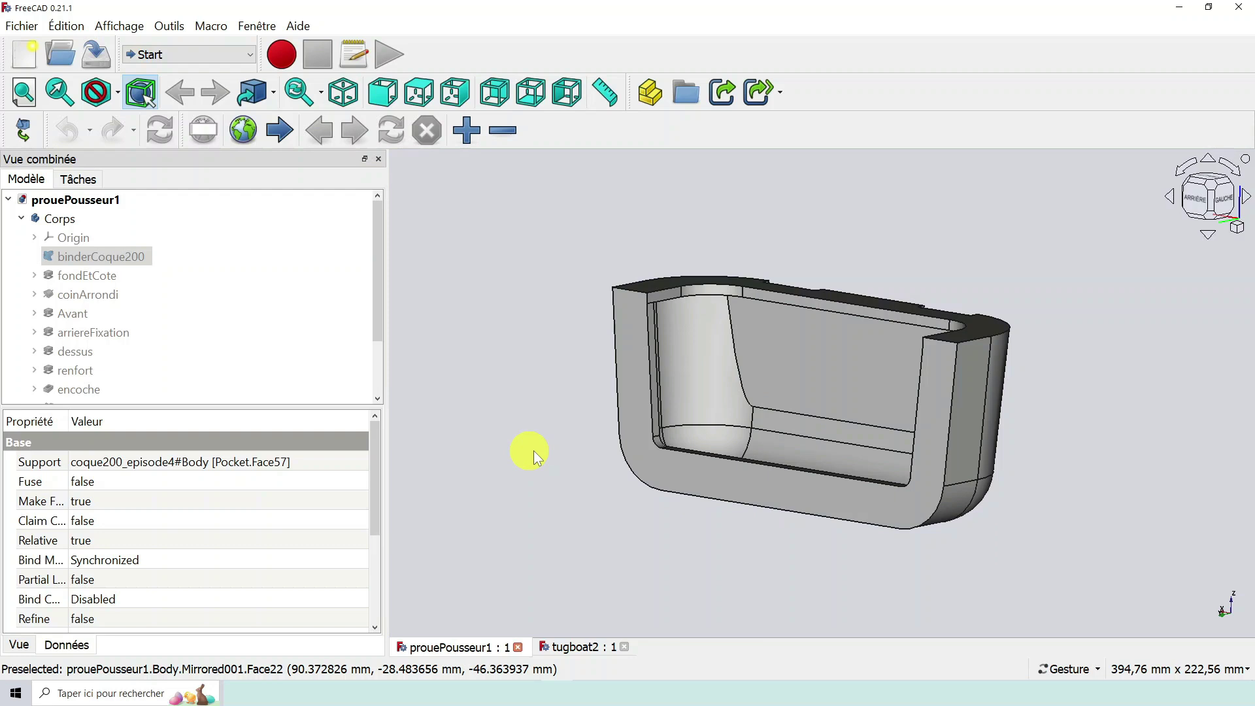
{"action": "left_click_drag", "start_coordinate": [533, 450], "coordinate": [1044, 435]}
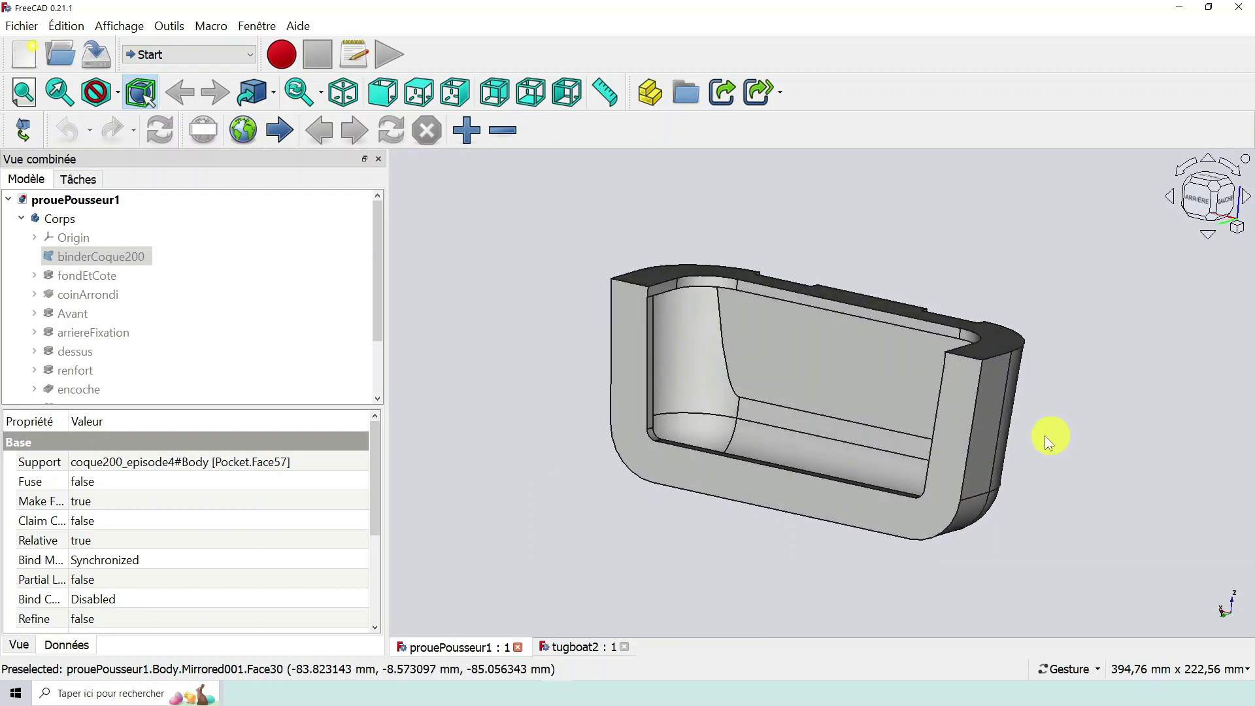
{"action": "left_click_drag", "start_coordinate": [1045, 436], "coordinate": [575, 367]}
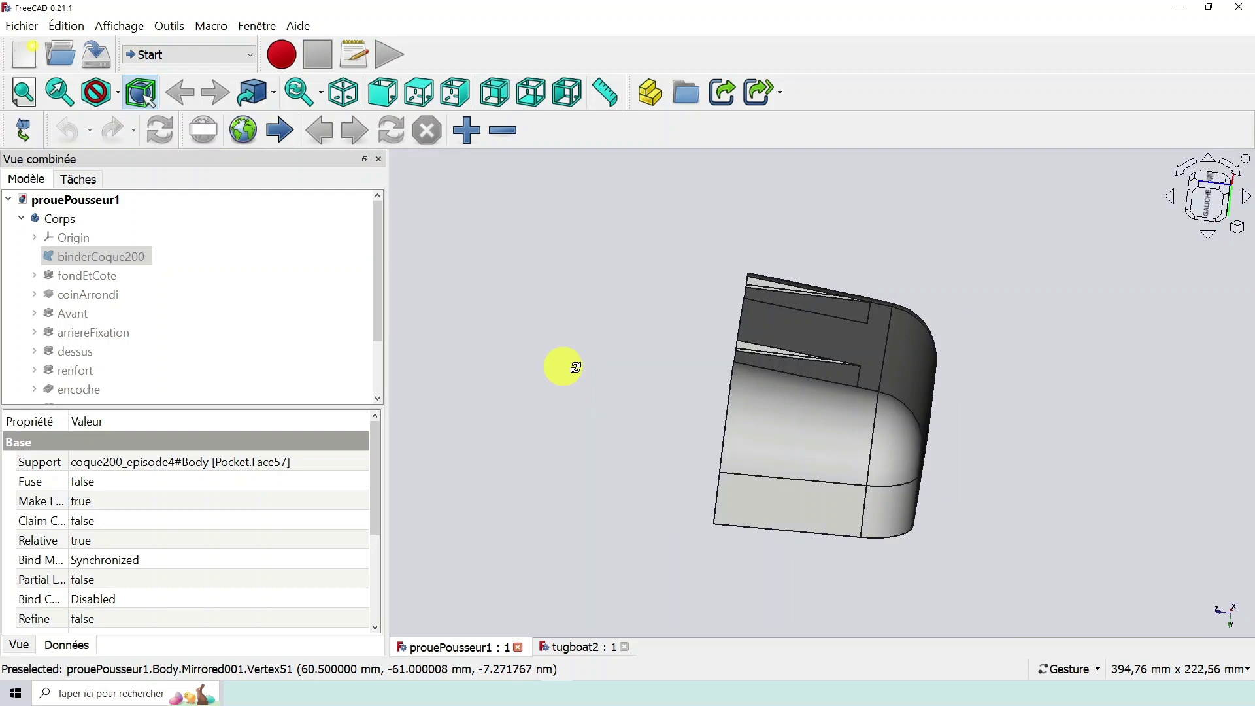
{"action": "left_click_drag", "start_coordinate": [576, 368], "coordinate": [874, 539]}
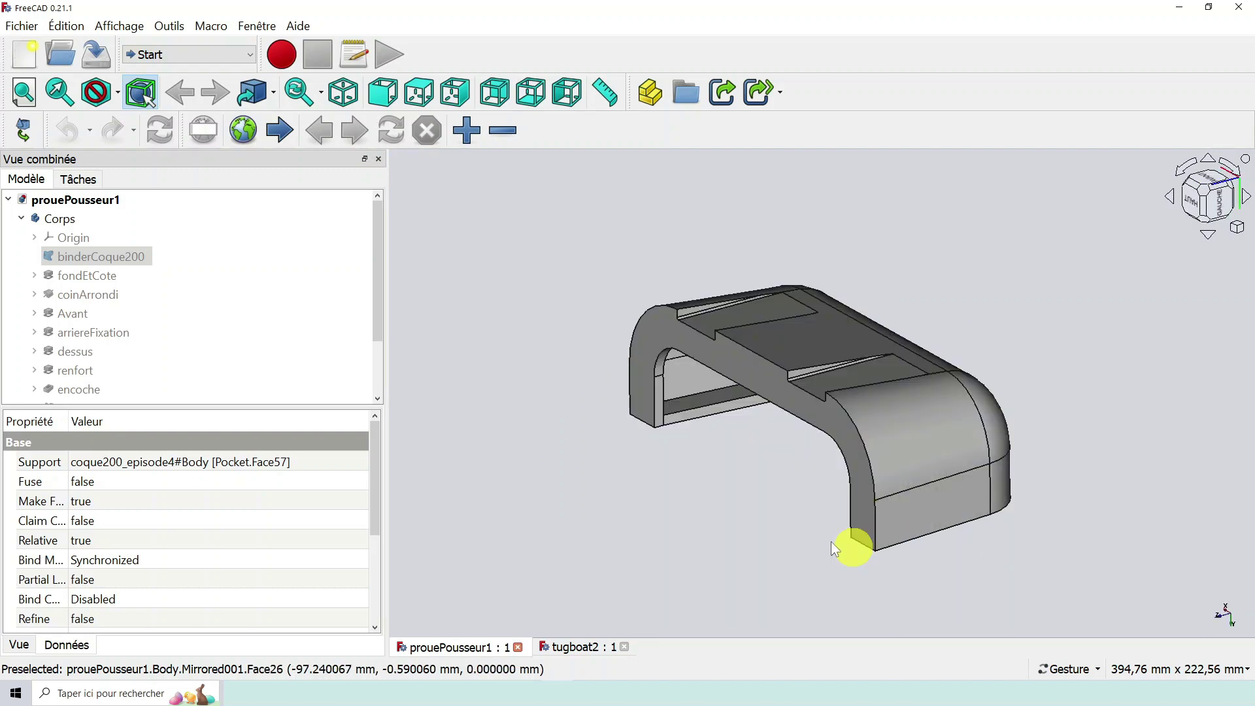
{"action": "left_click_drag", "start_coordinate": [832, 543], "coordinate": [622, 396]}
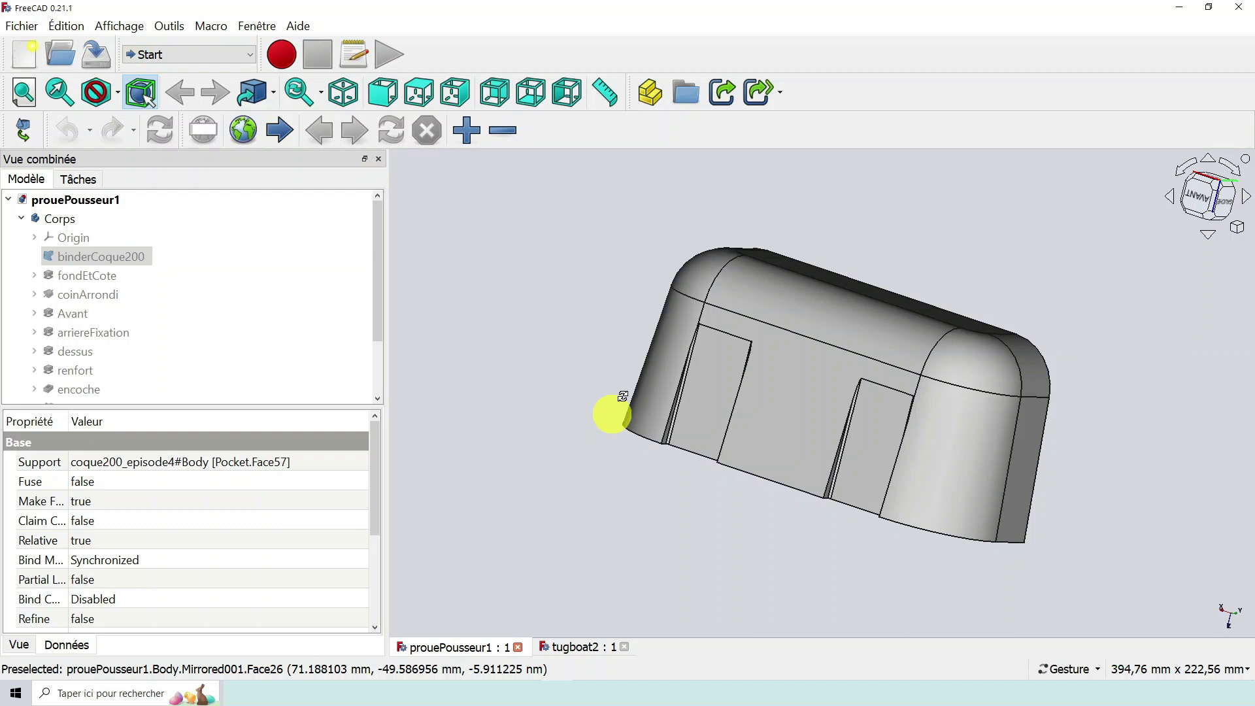
{"action": "left_click_drag", "start_coordinate": [623, 397], "coordinate": [893, 496]}
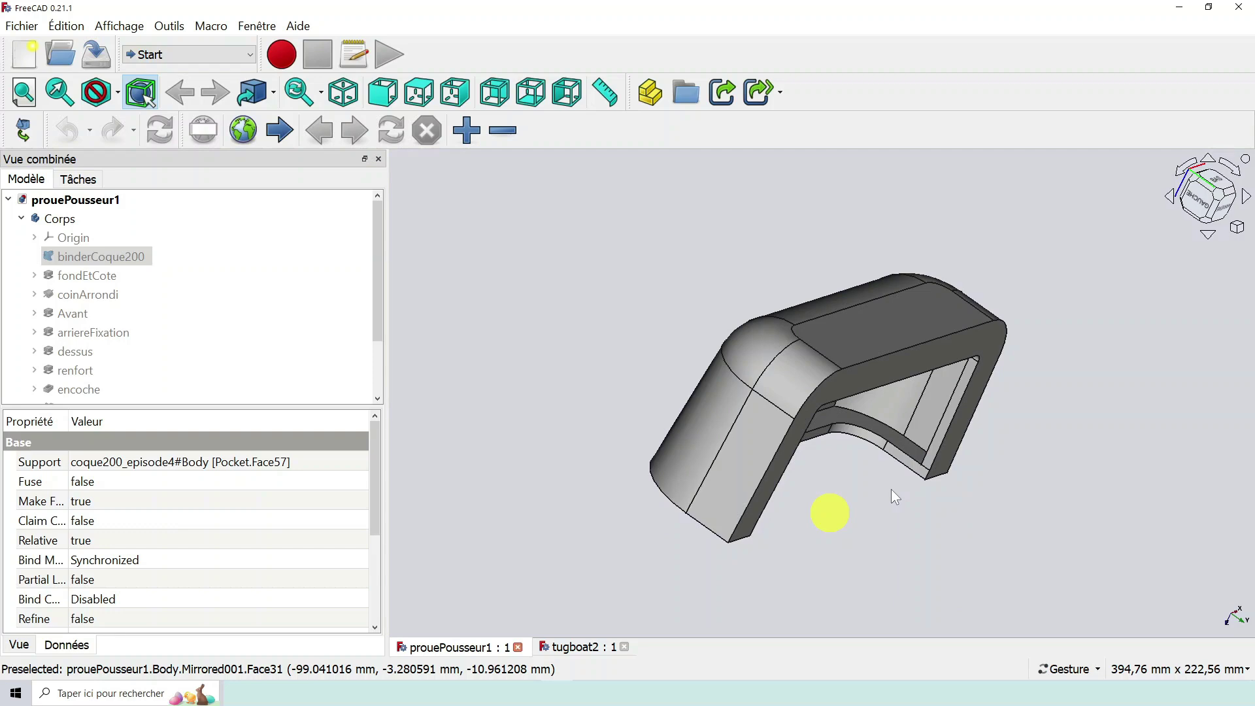
{"action": "left_click_drag", "start_coordinate": [895, 497], "coordinate": [1035, 325]}
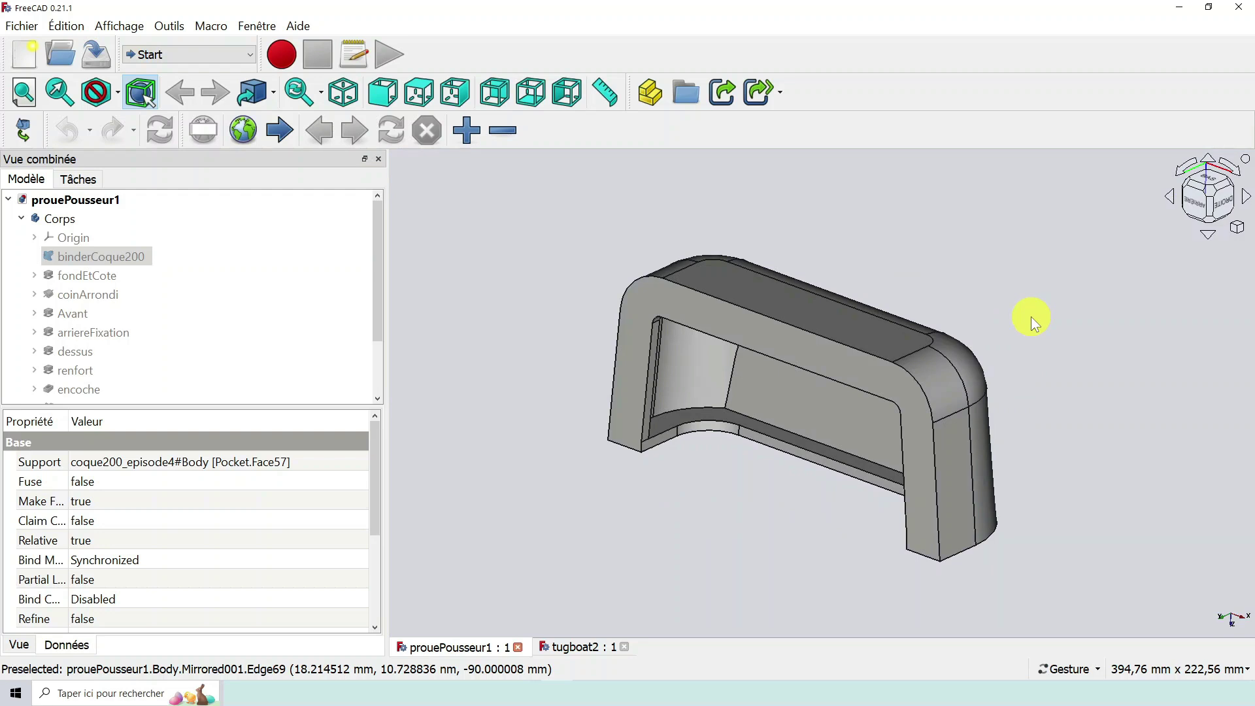
{"action": "left_click_drag", "start_coordinate": [1030, 316], "coordinate": [659, 388]}
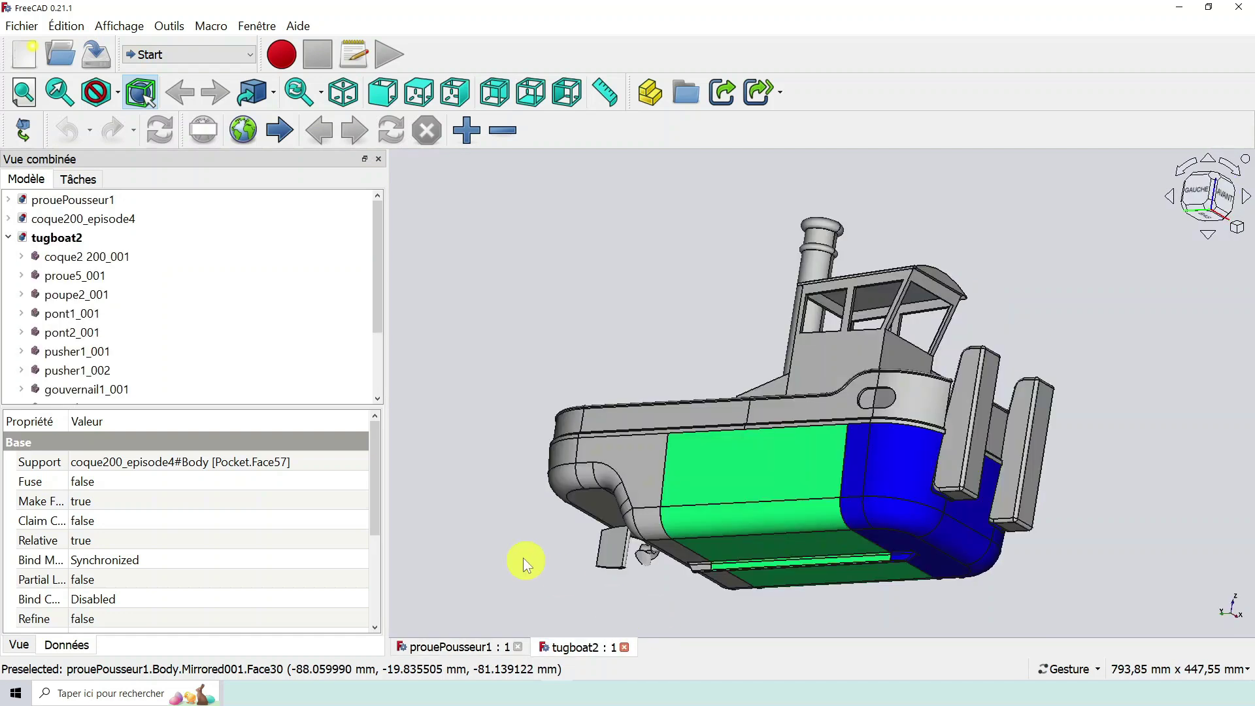
Close the tugboat2 document and make the binderCoque200 reference visible in the bow's body.
{"action": "left_click", "coordinate": [624, 646]}
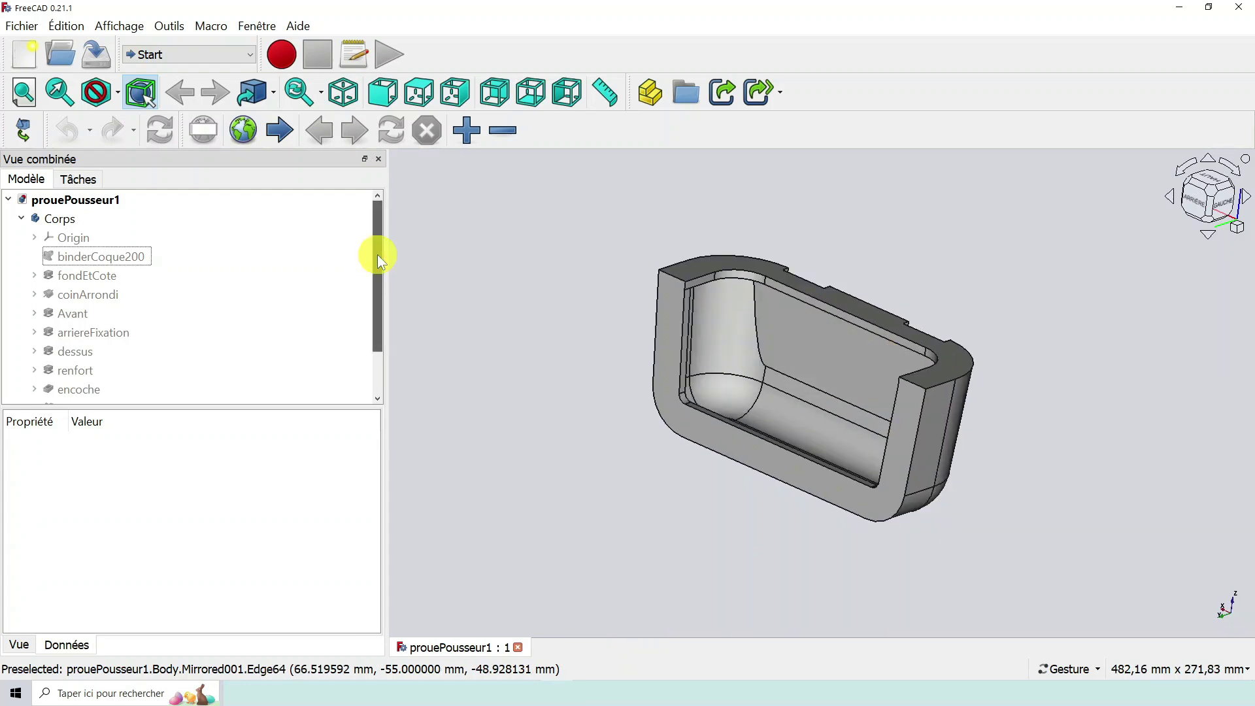
{"action": "mouse_move", "coordinate": [378, 254]}
{"action": "left_mouse_down"}
{"action": "mouse_move", "coordinate": [380, 298]}
{"action": "mouse_move", "coordinate": [380, 242]}
{"action": "left_mouse_up"}
{"action": "left_click", "coordinate": [124, 257]}
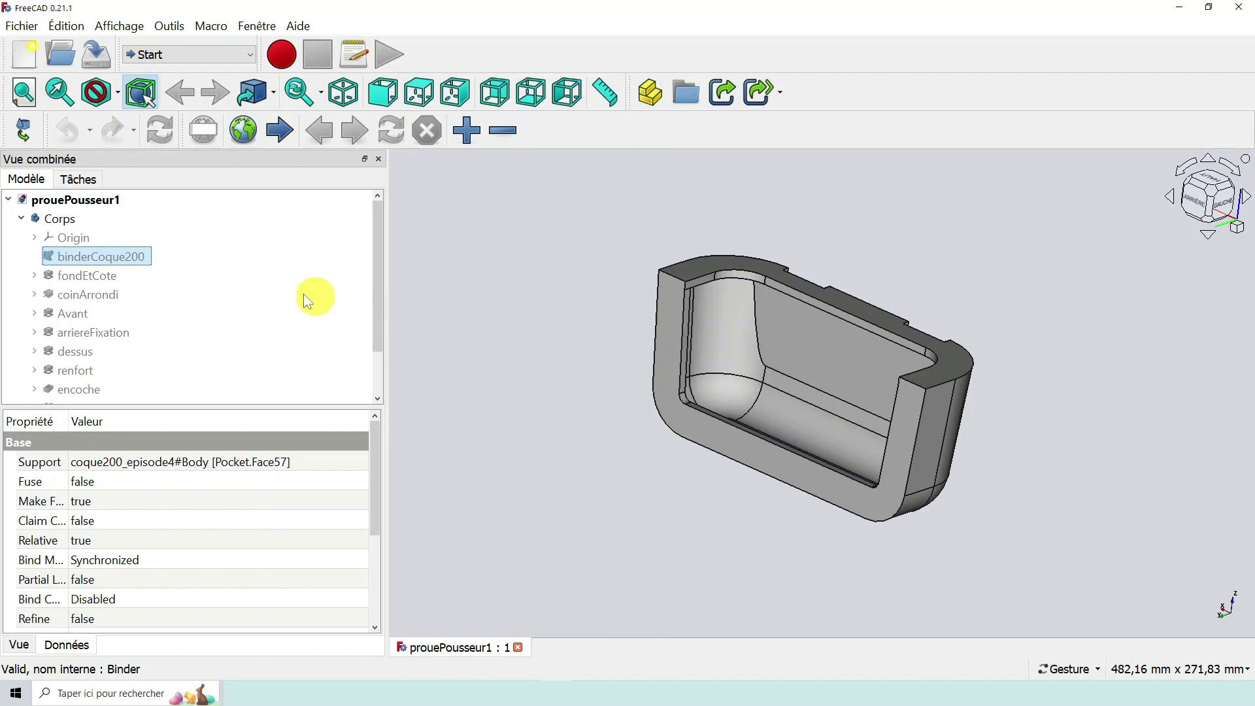
{"action": "key", "text": "space"}
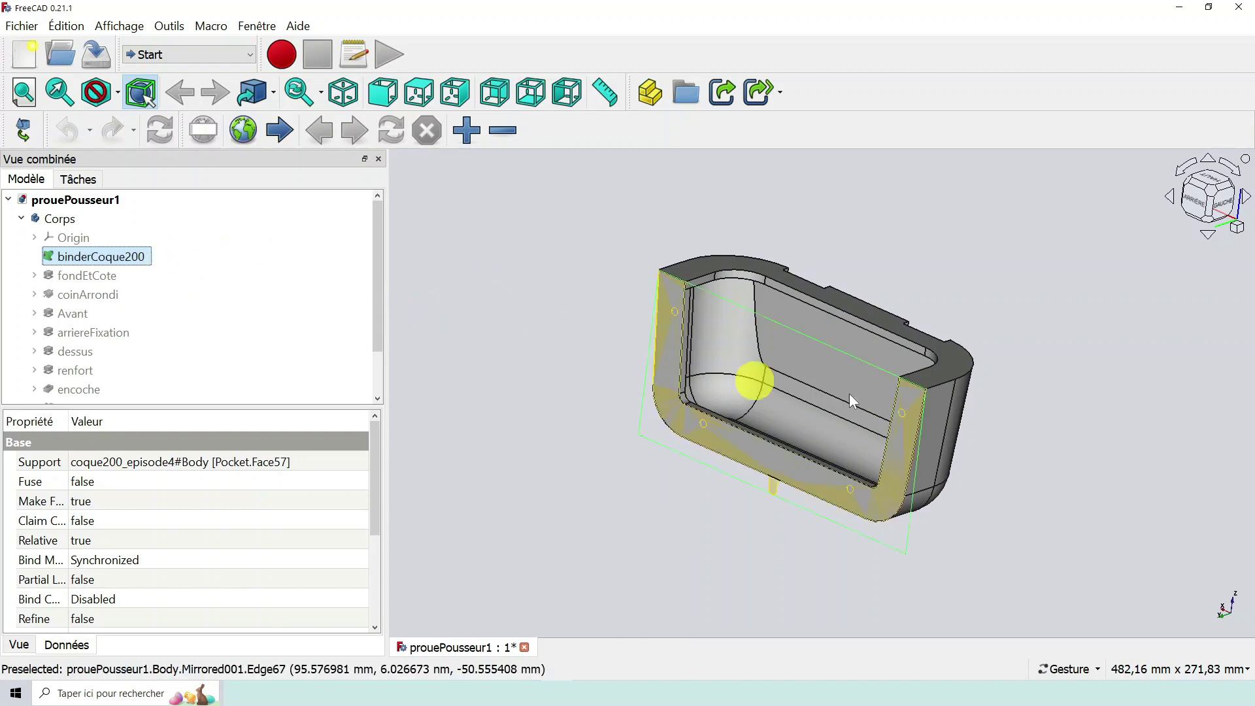
Examine how the binderCoque200 outline, with its fixing holes and keel section, lines up with the bow's rear face.
{"action": "left_click_drag", "start_coordinate": [1027, 416], "coordinate": [838, 372]}
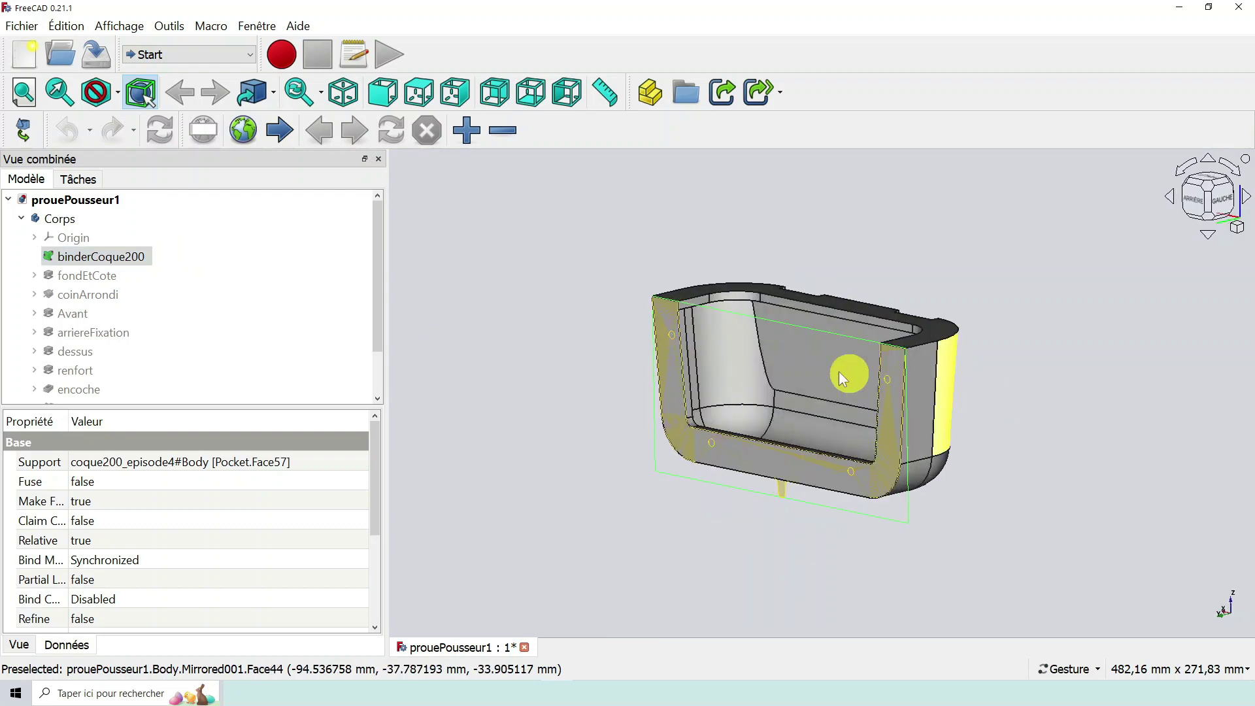
{"action": "left_click", "coordinate": [607, 319]}
{"action": "scroll", "coordinate": [607, 320], "scroll_direction": "down", "scroll_amount": 2}
{"action": "scroll", "coordinate": [615, 319], "scroll_direction": "up", "scroll_amount": 3}
{"action": "scroll", "coordinate": [618, 316], "scroll_direction": "up", "scroll_amount": 2}
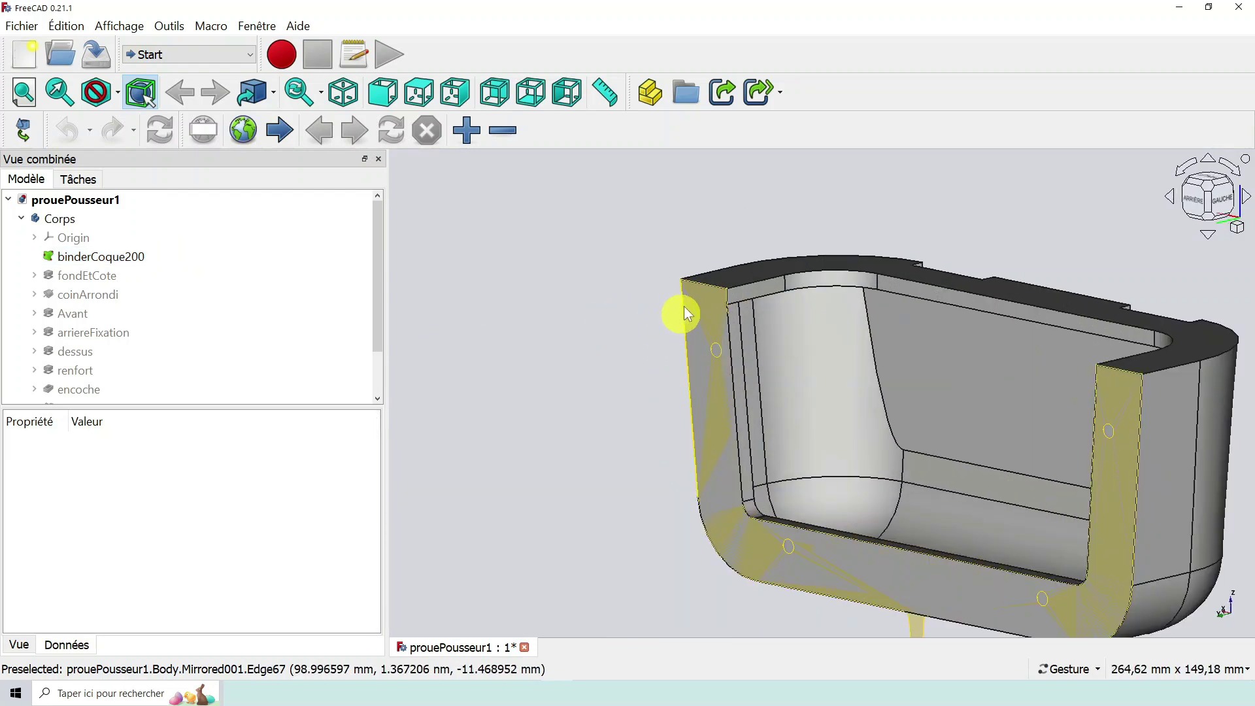
{"action": "scroll", "coordinate": [778, 415], "scroll_direction": "down", "scroll_amount": 3}
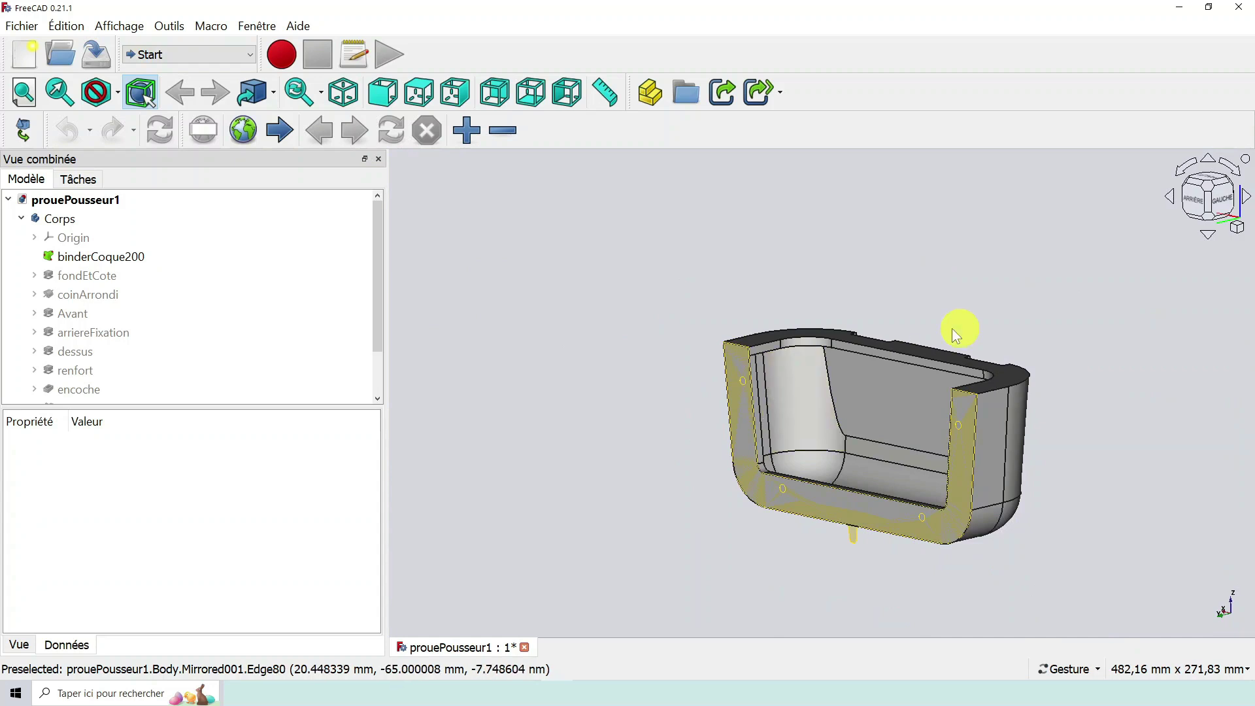
{"action": "left_click_drag", "start_coordinate": [893, 288], "coordinate": [880, 308]}
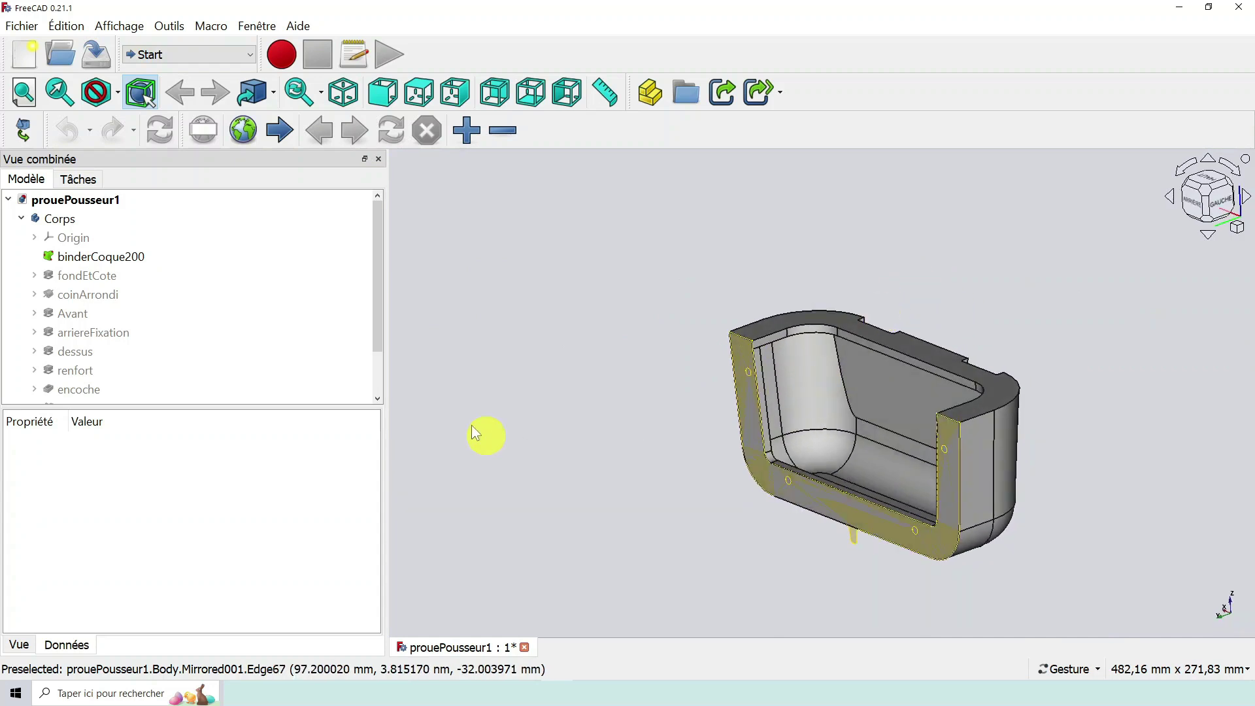
{"action": "scroll", "coordinate": [646, 441], "scroll_direction": "down", "scroll_amount": 3}
{"action": "scroll", "coordinate": [646, 441], "scroll_direction": "up", "scroll_amount": 3}
{"action": "scroll", "coordinate": [649, 441], "scroll_direction": "down", "scroll_amount": 1}
{"action": "mouse_move", "coordinate": [981, 519]}
{"action": "left_mouse_down"}
{"action": "mouse_move", "coordinate": [987, 510]}
{"action": "mouse_move", "coordinate": [804, 444]}
{"action": "mouse_move", "coordinate": [941, 507]}
{"action": "mouse_move", "coordinate": [995, 512]}
{"action": "left_mouse_up"}
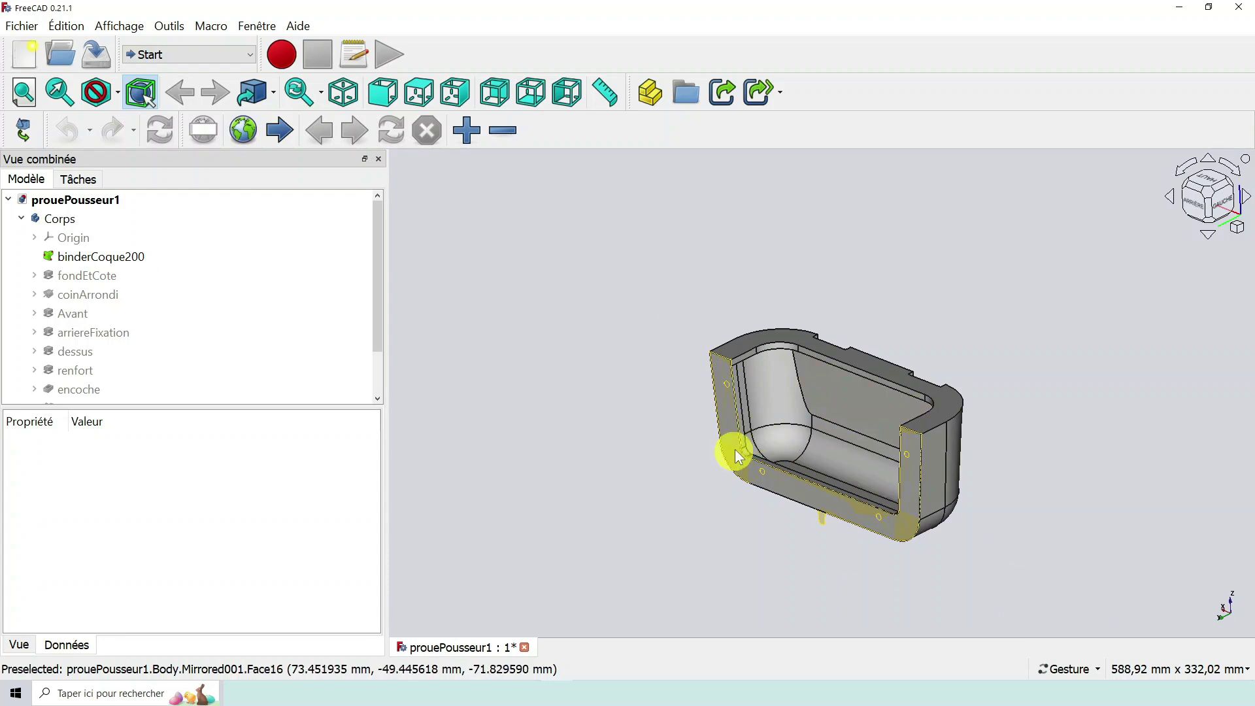
{"action": "left_click_drag", "start_coordinate": [799, 548], "coordinate": [854, 484]}
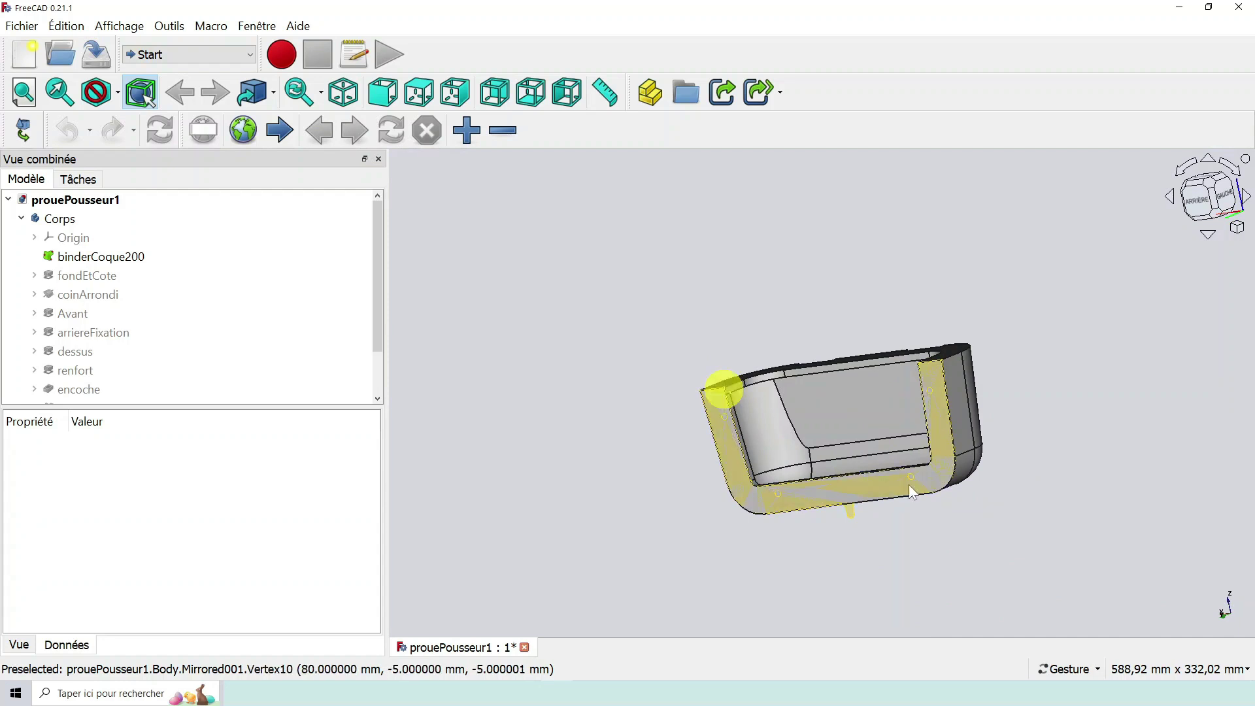
{"action": "left_click_drag", "start_coordinate": [1029, 412], "coordinate": [811, 492]}
{"action": "scroll", "coordinate": [807, 485], "scroll_direction": "up", "scroll_amount": 5}
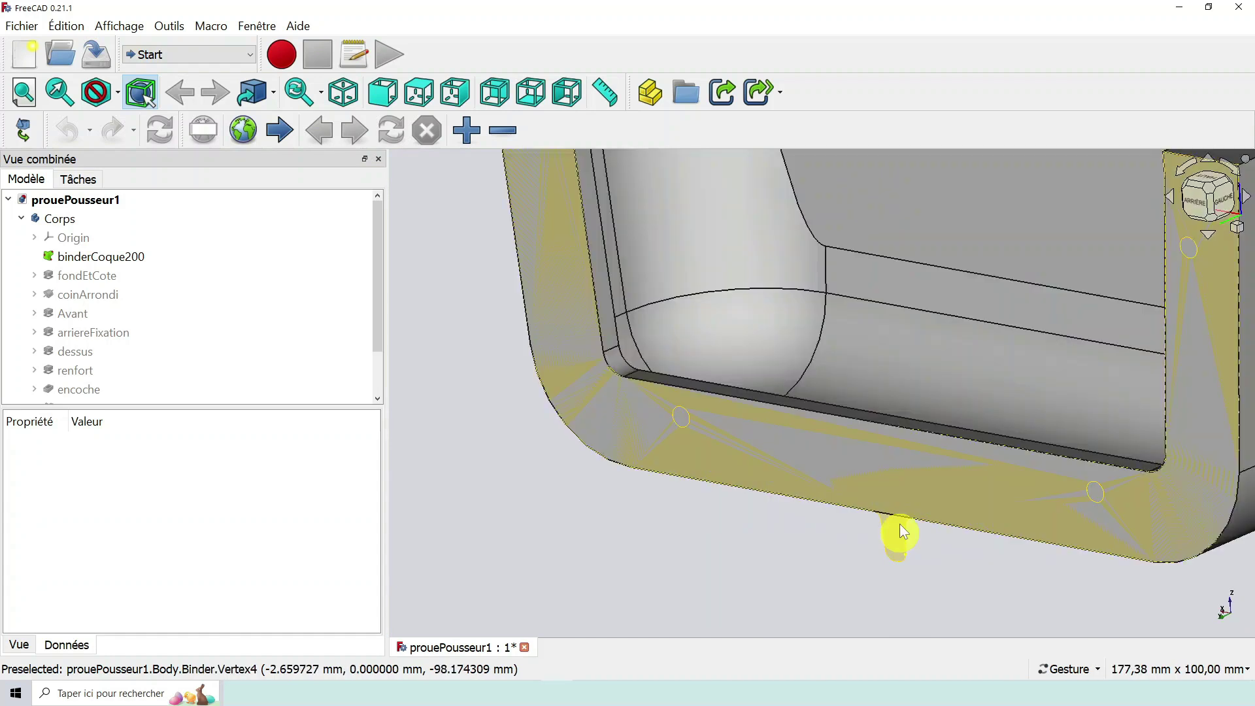
{"action": "left_click_drag", "start_coordinate": [882, 517], "coordinate": [684, 353]}
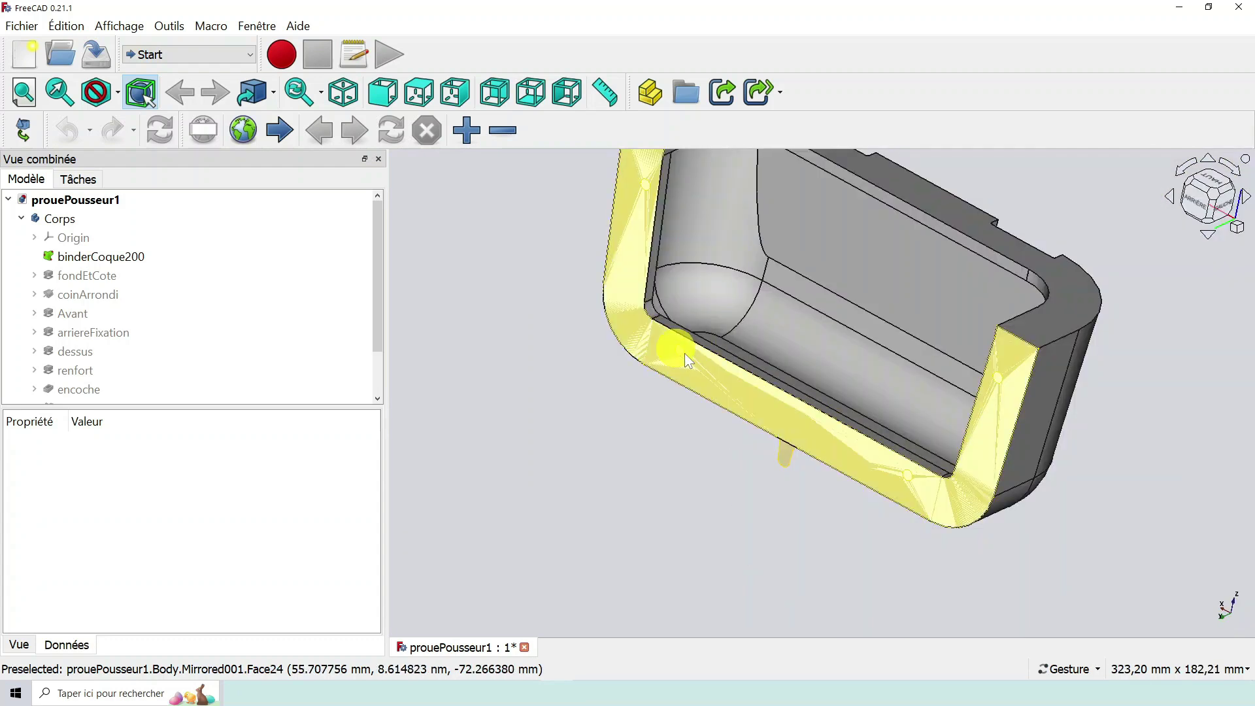
{"action": "left_click_drag", "start_coordinate": [1136, 377], "coordinate": [1062, 371]}
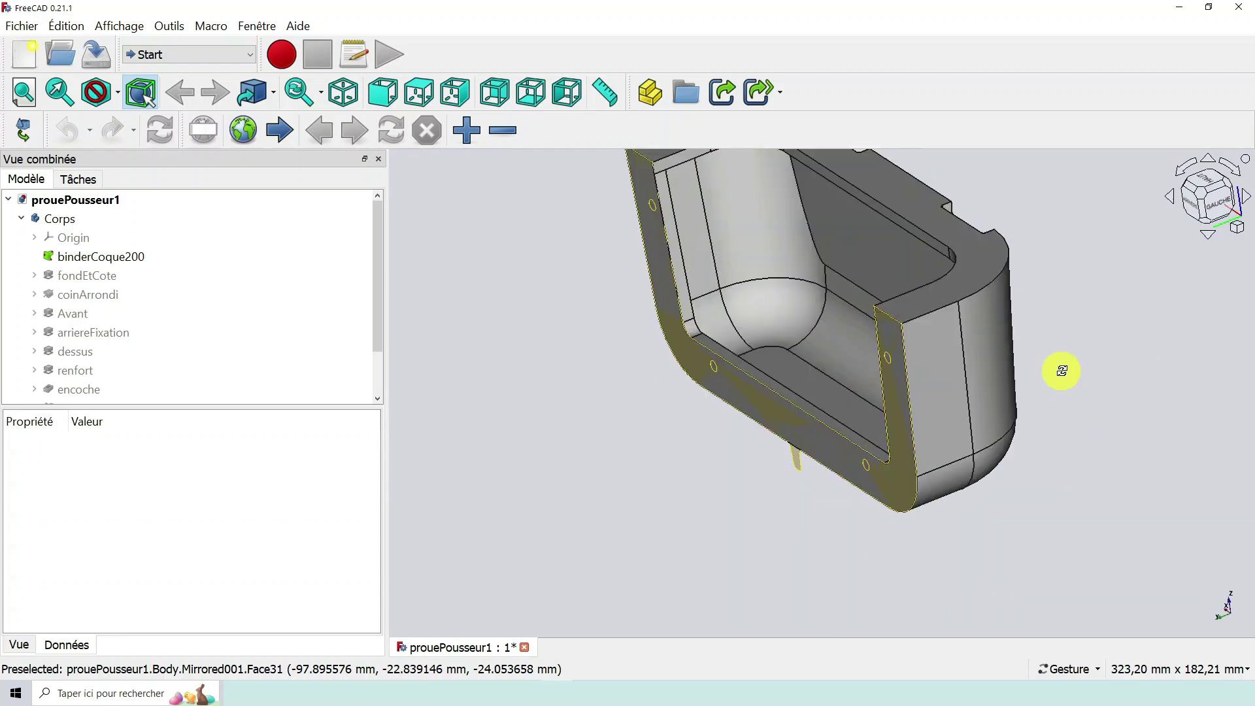
{"action": "left_click_drag", "start_coordinate": [1097, 325], "coordinate": [1053, 307]}
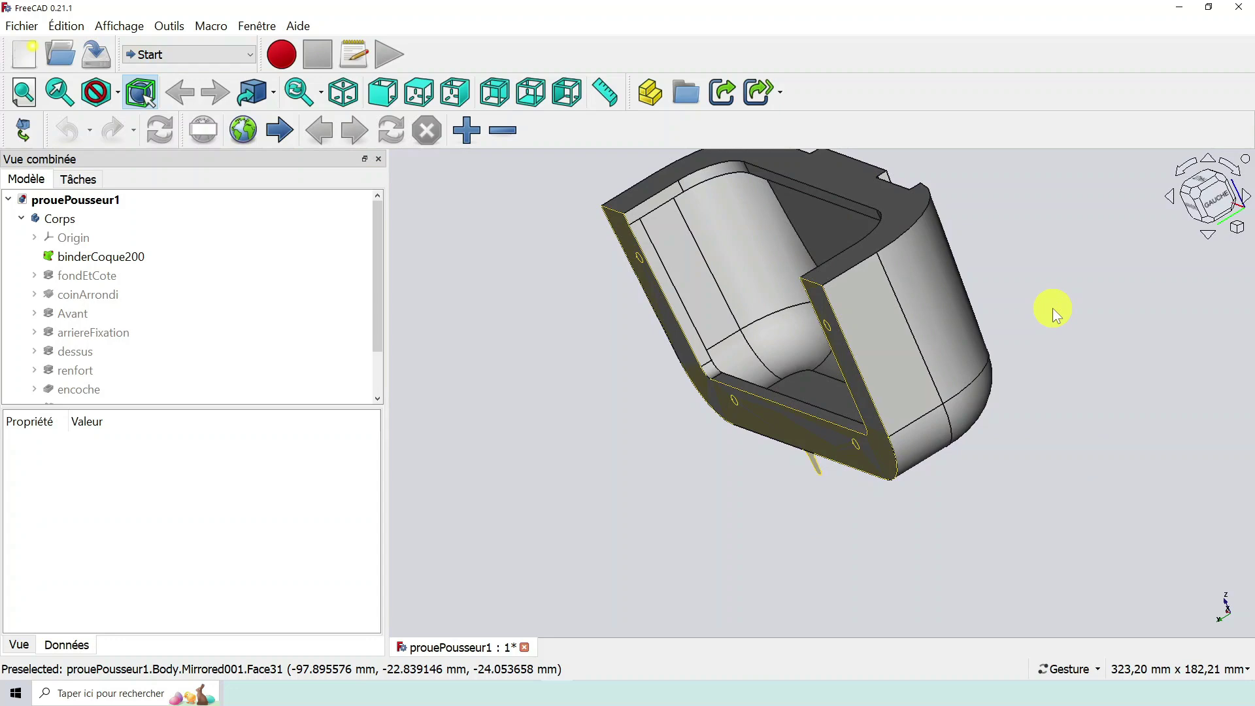
Inspect the bow's inner upper rear corner up close, where the top rim meets the rear fixing flange.
{"action": "left_click_drag", "start_coordinate": [793, 274], "coordinate": [723, 218]}
{"action": "left_click_drag", "start_coordinate": [1102, 293], "coordinate": [1124, 325]}
{"action": "scroll", "coordinate": [712, 257], "scroll_direction": "up", "scroll_amount": 1}
{"action": "left_click_drag", "start_coordinate": [792, 281], "coordinate": [718, 280]}
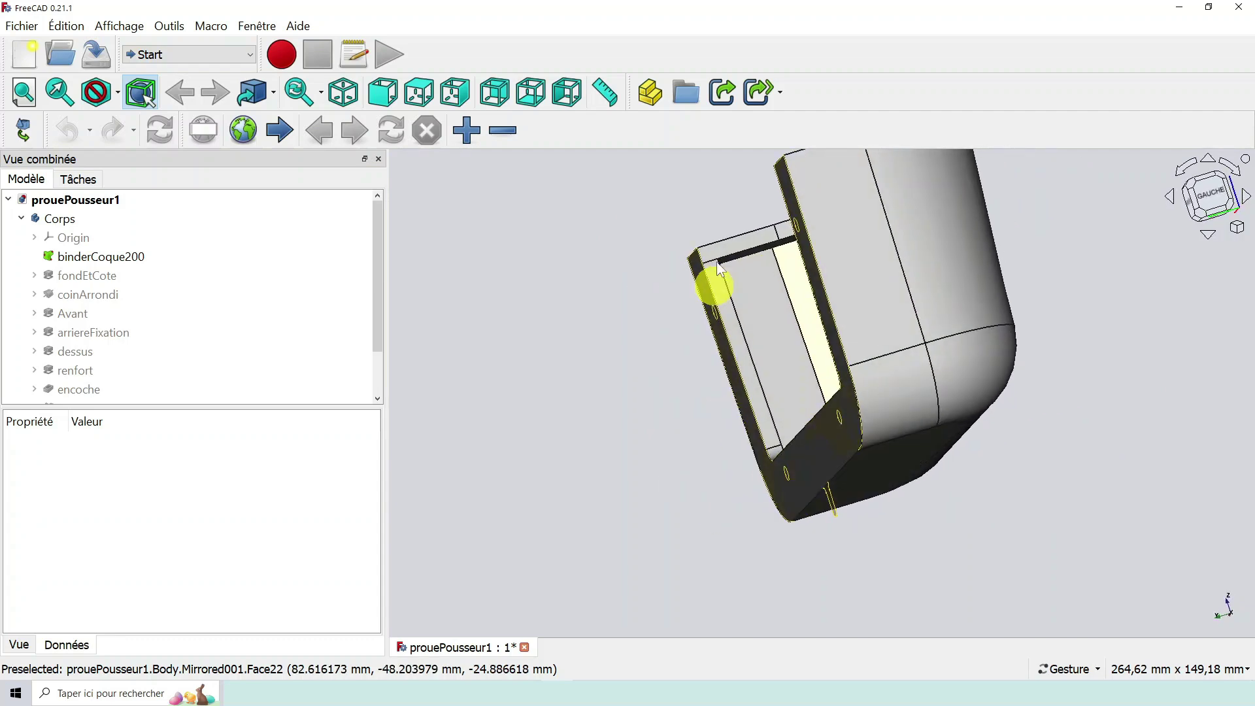
{"action": "scroll", "coordinate": [722, 265], "scroll_direction": "up", "scroll_amount": 4}
{"action": "scroll", "coordinate": [720, 271], "scroll_direction": "up", "scroll_amount": 3}
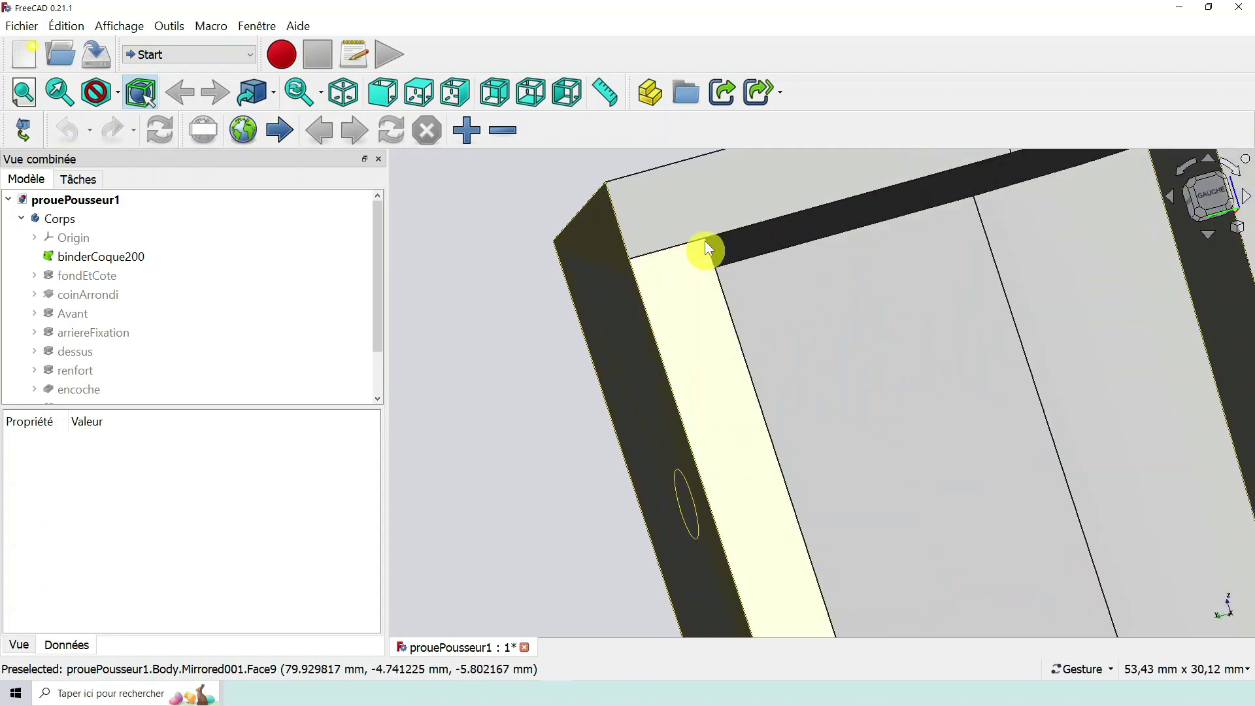
{"action": "scroll", "coordinate": [837, 288], "scroll_direction": "down", "scroll_amount": 3}
{"action": "scroll", "coordinate": [838, 288], "scroll_direction": "down", "scroll_amount": 3}
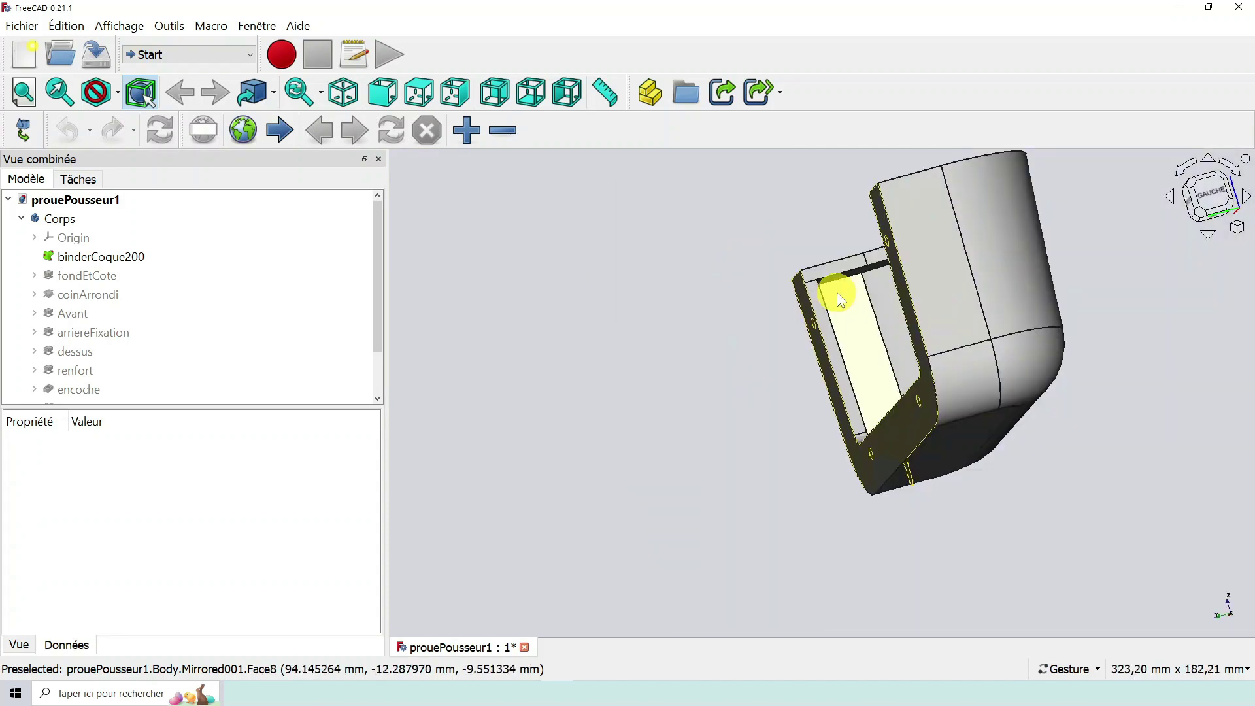
{"action": "left_click_drag", "start_coordinate": [837, 292], "coordinate": [751, 241]}
{"action": "scroll", "coordinate": [771, 250], "scroll_direction": "up", "scroll_amount": 4}
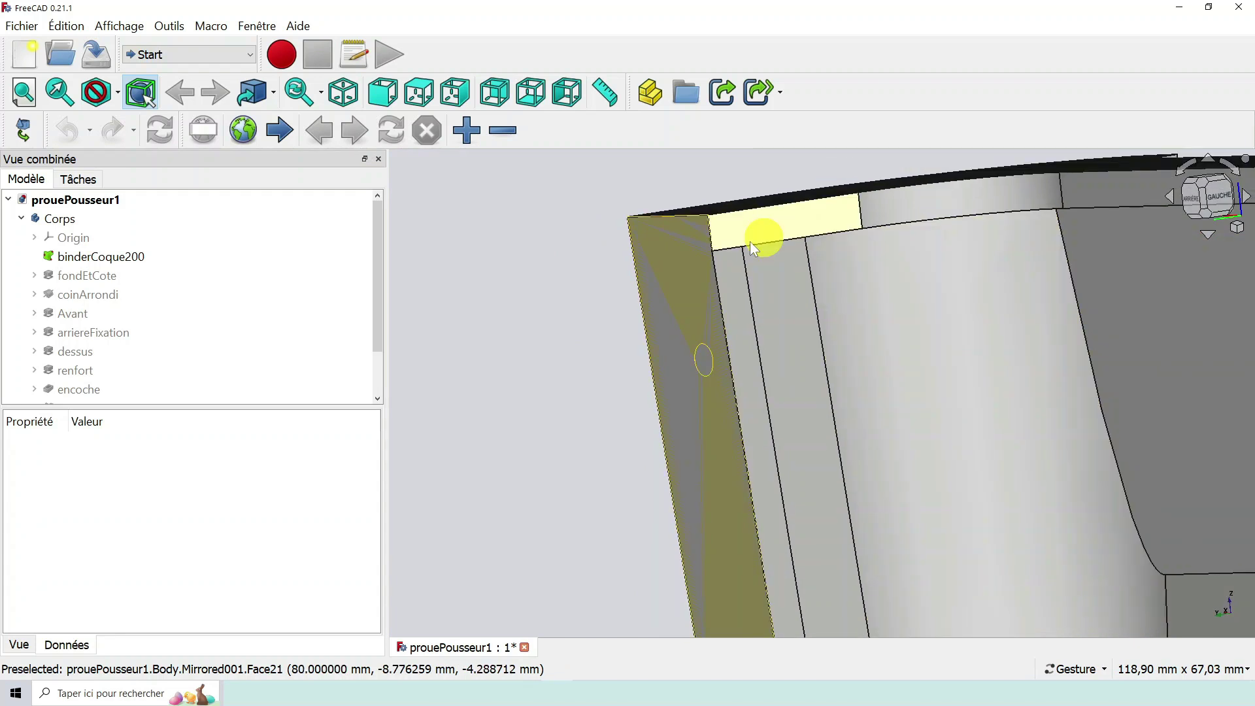
{"action": "scroll", "coordinate": [750, 241], "scroll_direction": "up", "scroll_amount": 3}
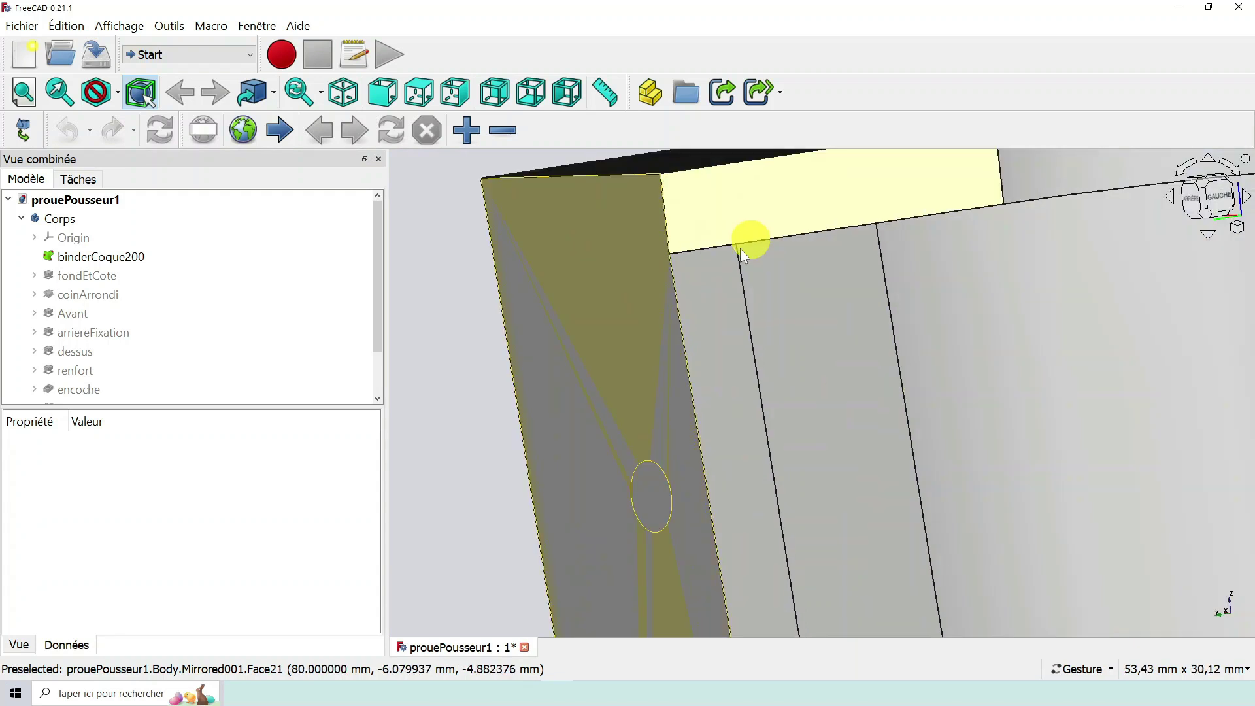
{"action": "scroll", "coordinate": [742, 262], "scroll_direction": "down", "scroll_amount": 5}
{"action": "left_click_drag", "start_coordinate": [751, 300], "coordinate": [677, 212]}
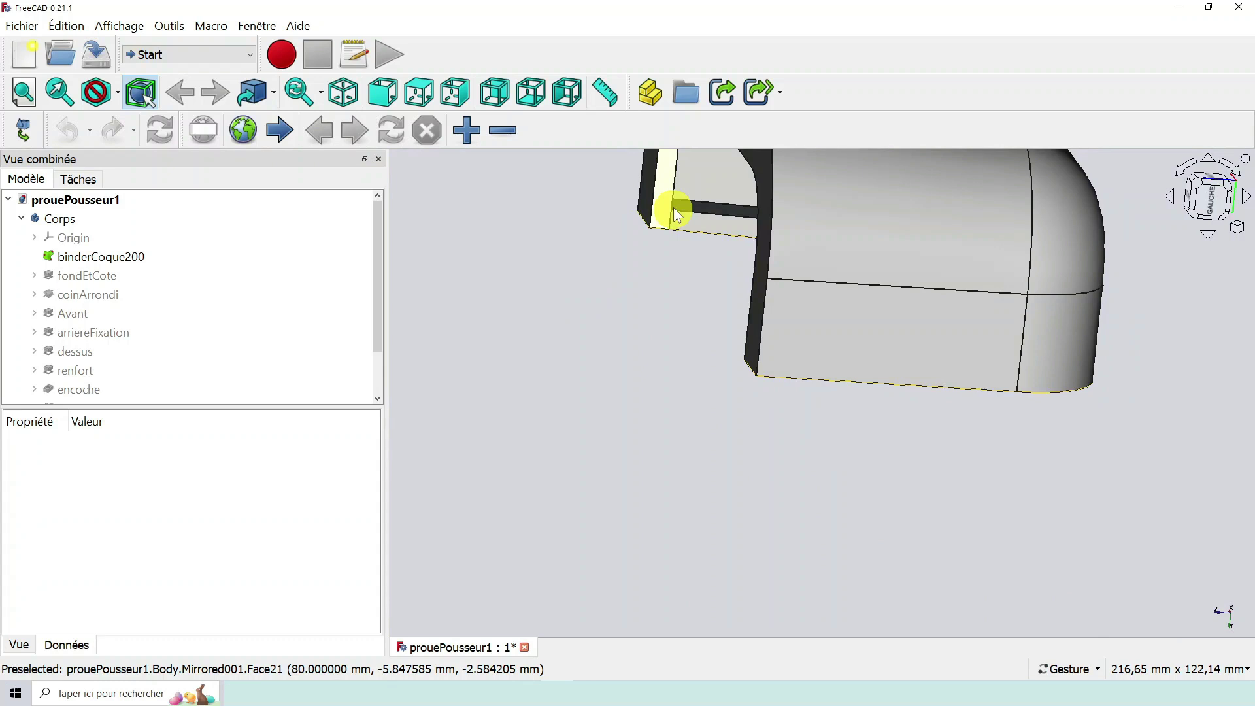
{"action": "scroll", "coordinate": [677, 212], "scroll_direction": "down", "scroll_amount": 1}
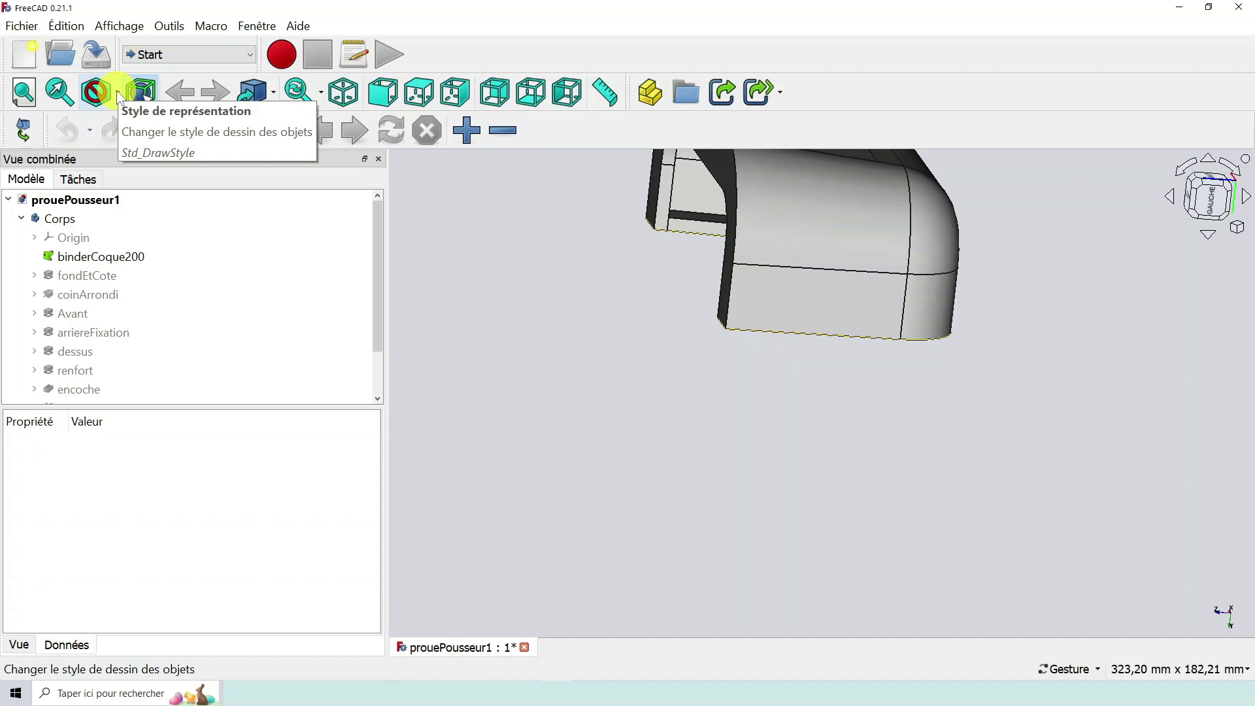
Display the bow in wireframe (Filaire) style and expose its rear flange and inner upper corners.
{"action": "left_click", "coordinate": [117, 92]}
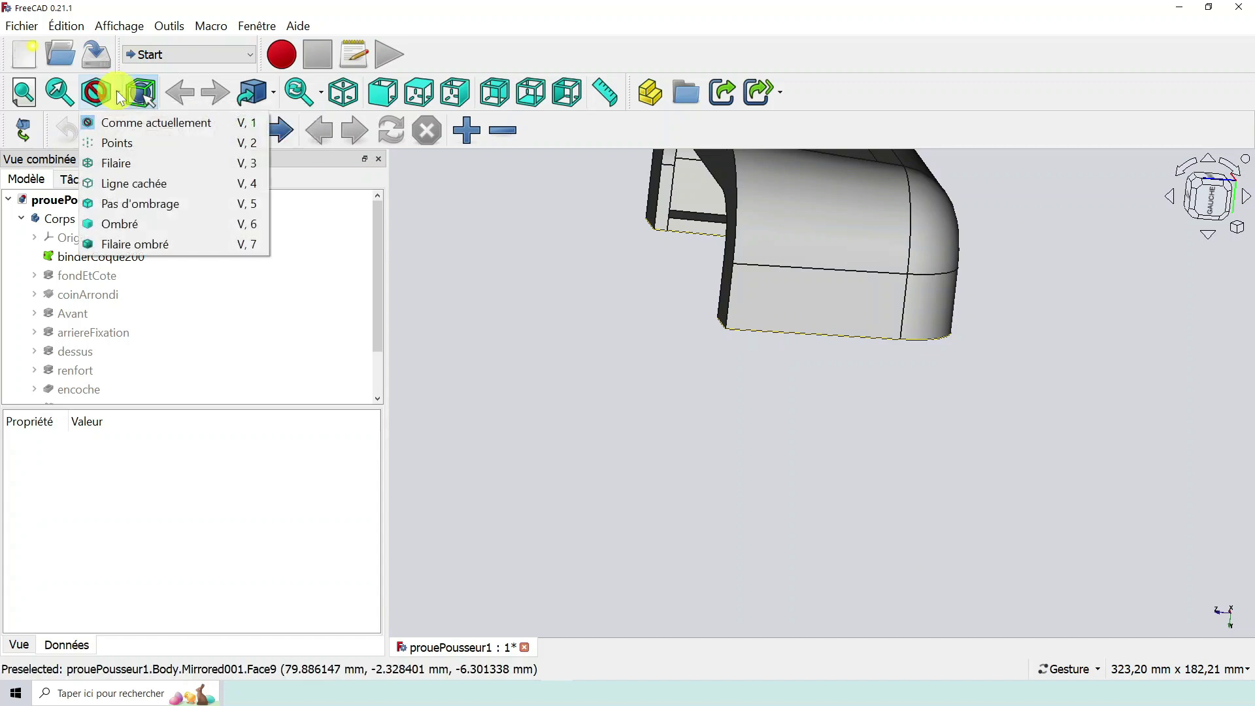
{"action": "left_click", "coordinate": [123, 163]}
{"action": "mouse_move", "coordinate": [537, 232]}
{"action": "left_mouse_down"}
{"action": "mouse_move", "coordinate": [594, 234]}
{"action": "mouse_move", "coordinate": [619, 214]}
{"action": "left_mouse_up"}
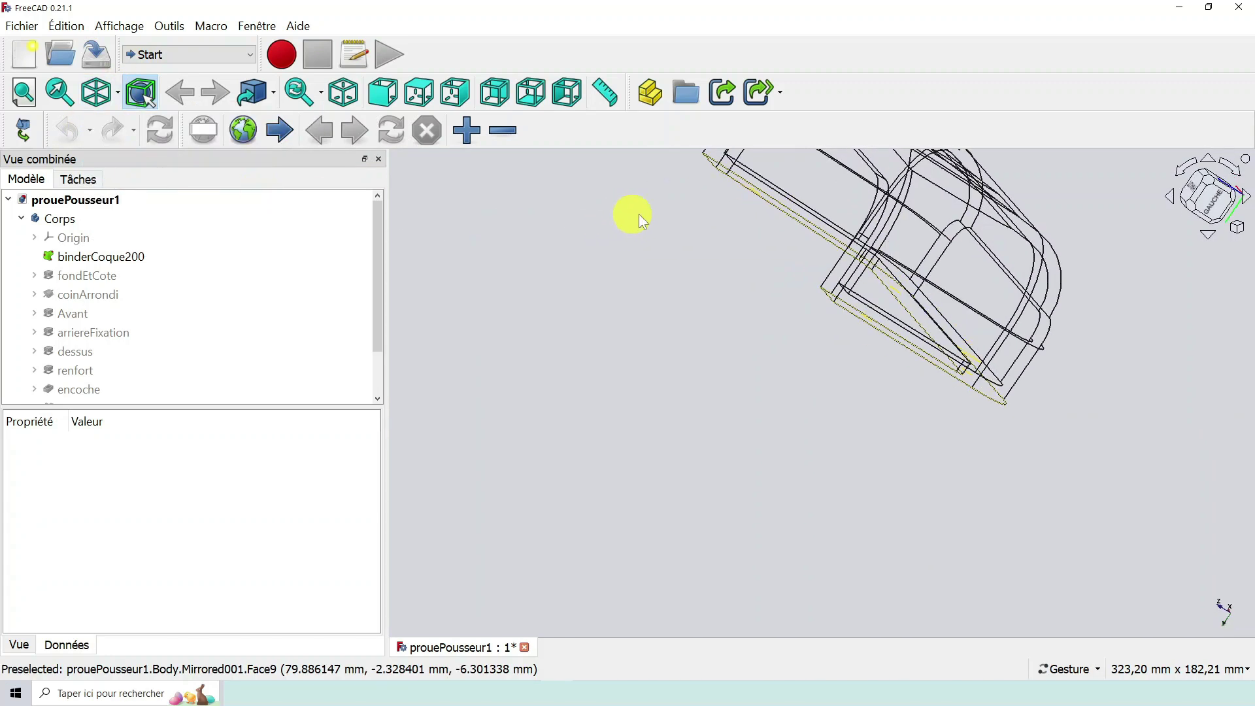
{"action": "scroll", "coordinate": [959, 272], "scroll_direction": "up", "scroll_amount": 4}
{"action": "scroll", "coordinate": [920, 296], "scroll_direction": "down", "scroll_amount": 5}
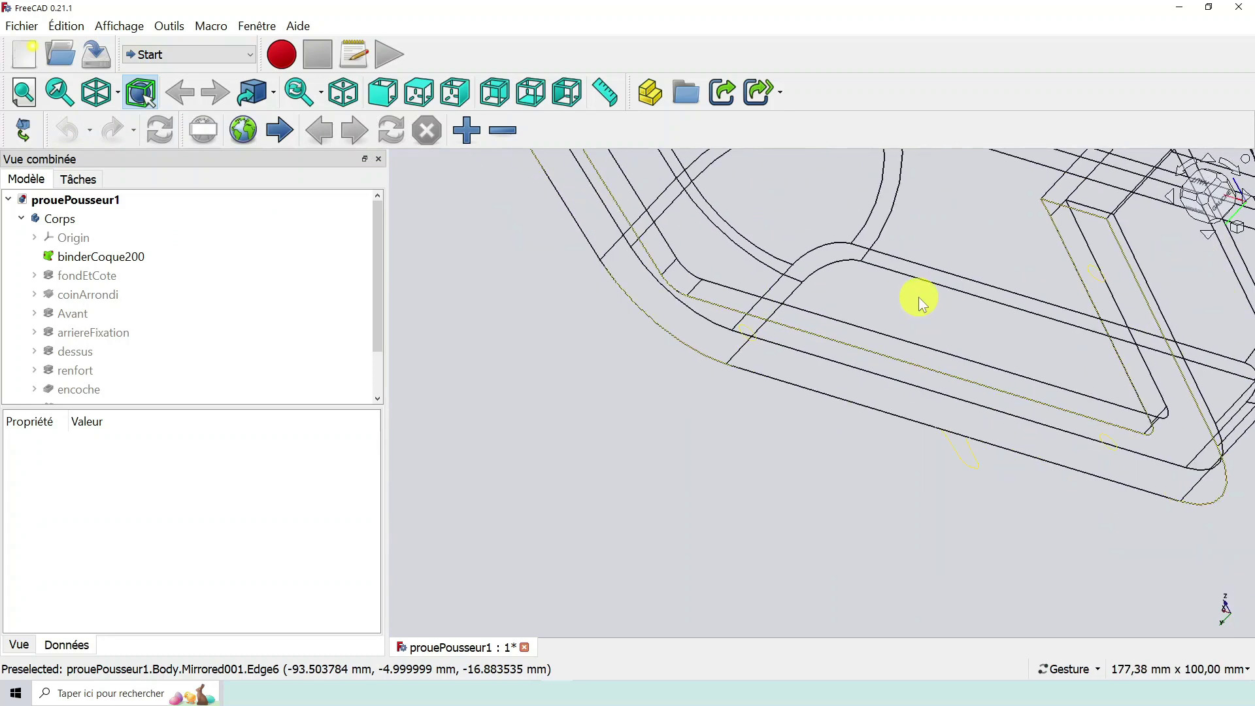
{"action": "left_click_drag", "start_coordinate": [935, 258], "coordinate": [951, 389]}
{"action": "scroll", "coordinate": [763, 294], "scroll_direction": "up", "scroll_amount": 4}
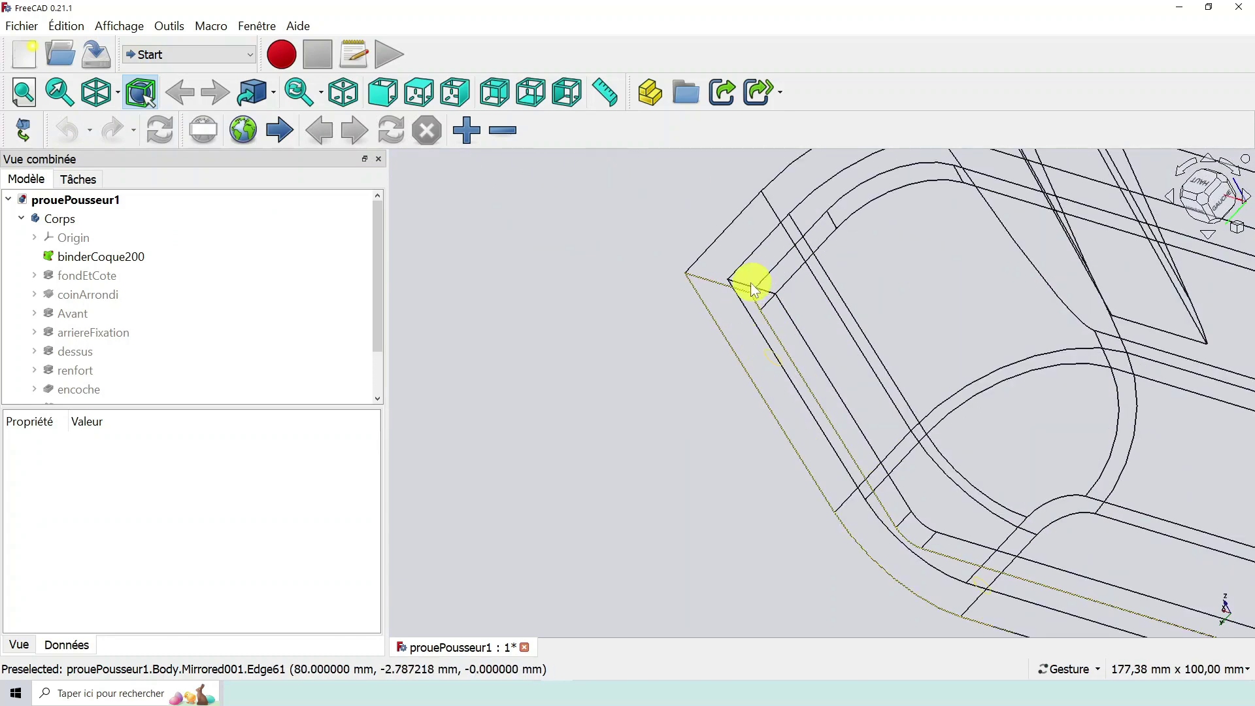
Select the two short edges at the upper inner corners of the rear flange, one on each side.
{"action": "left_click", "coordinate": [752, 283]}
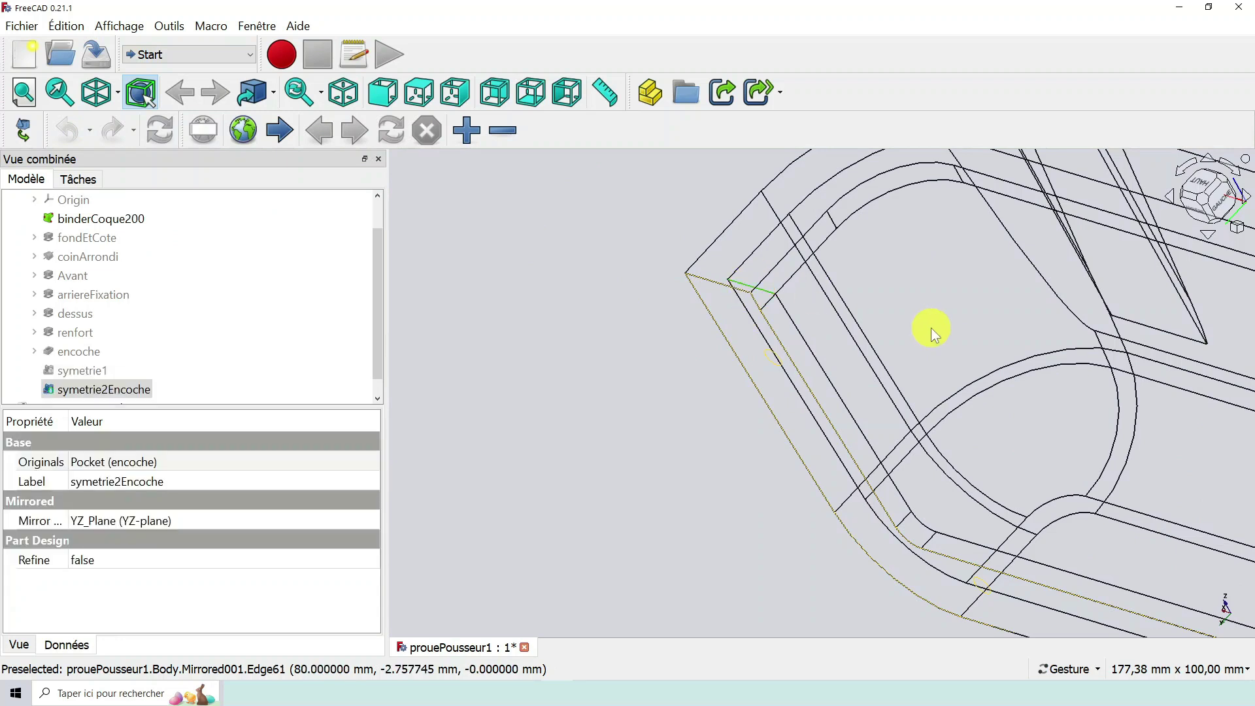
{"action": "scroll", "coordinate": [1070, 400], "scroll_direction": "down", "scroll_amount": 6}
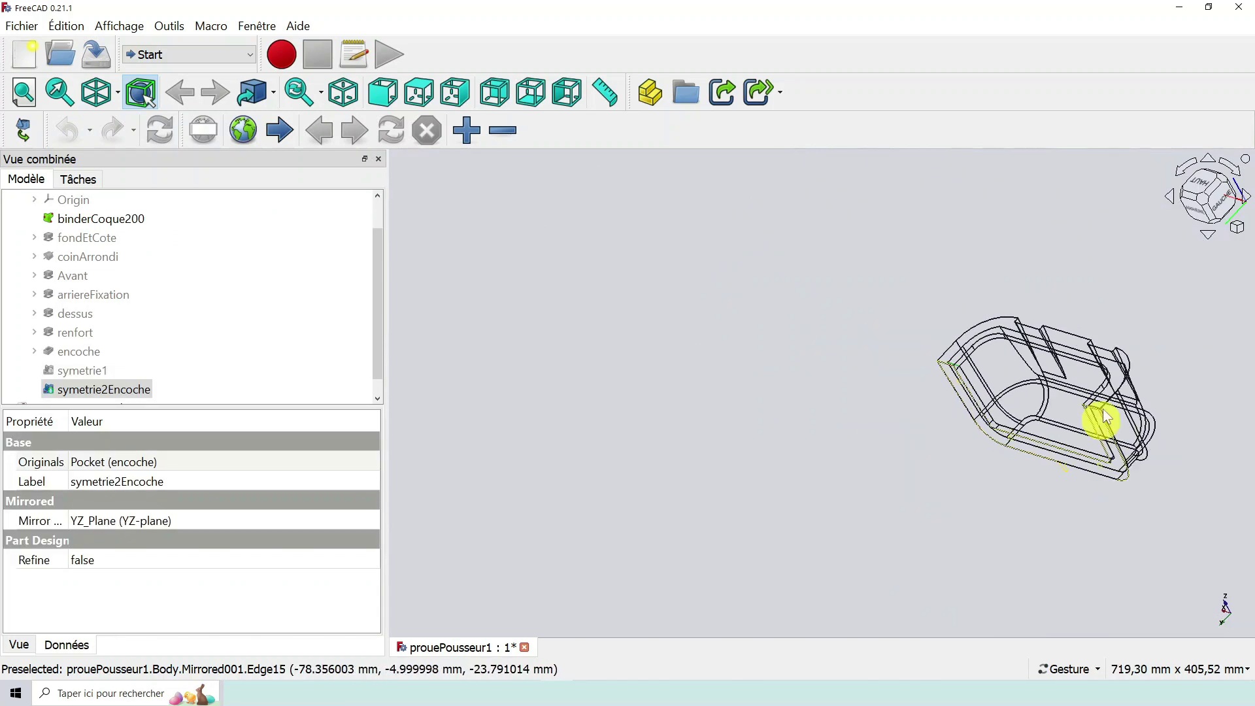
{"action": "scroll", "coordinate": [1064, 336], "scroll_direction": "up", "scroll_amount": 8}
{"action": "scroll", "coordinate": [1027, 420], "scroll_direction": "down", "scroll_amount": 4}
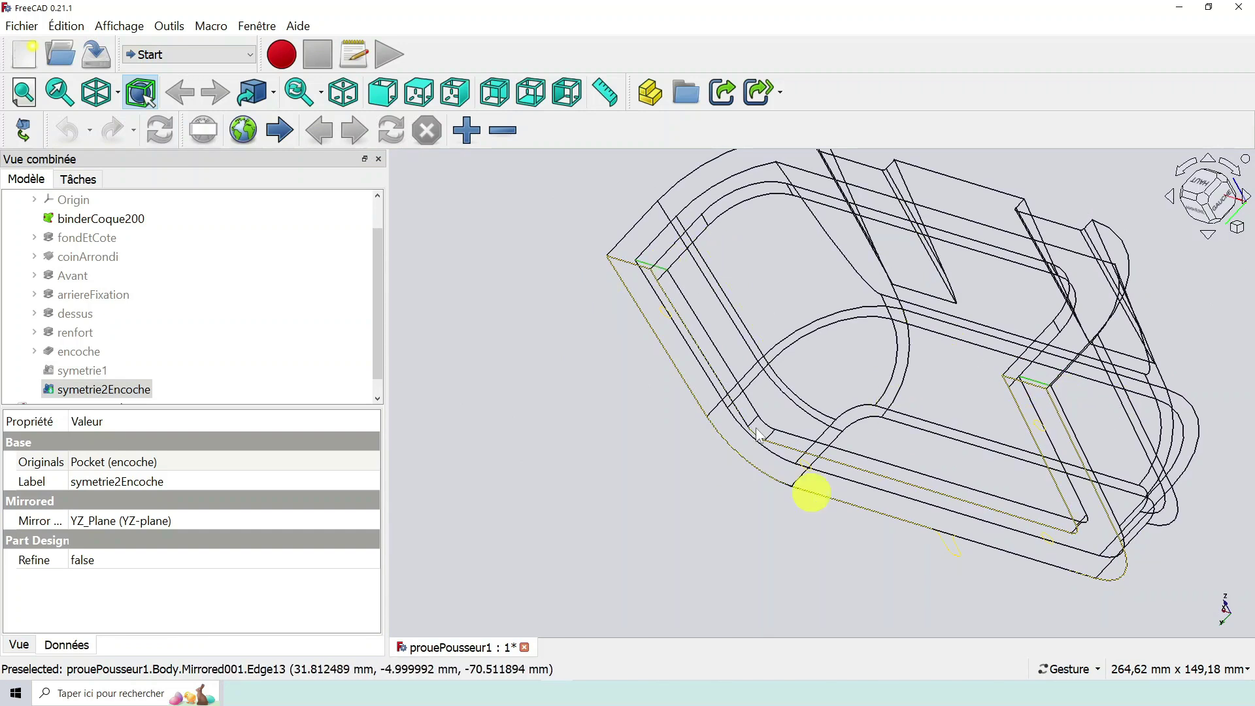
{"action": "scroll", "coordinate": [911, 297], "scroll_direction": "up", "scroll_amount": 1}
{"action": "scroll", "coordinate": [910, 297], "scroll_direction": "down", "scroll_amount": 2}
{"action": "scroll", "coordinate": [910, 297], "scroll_direction": "up", "scroll_amount": 1}
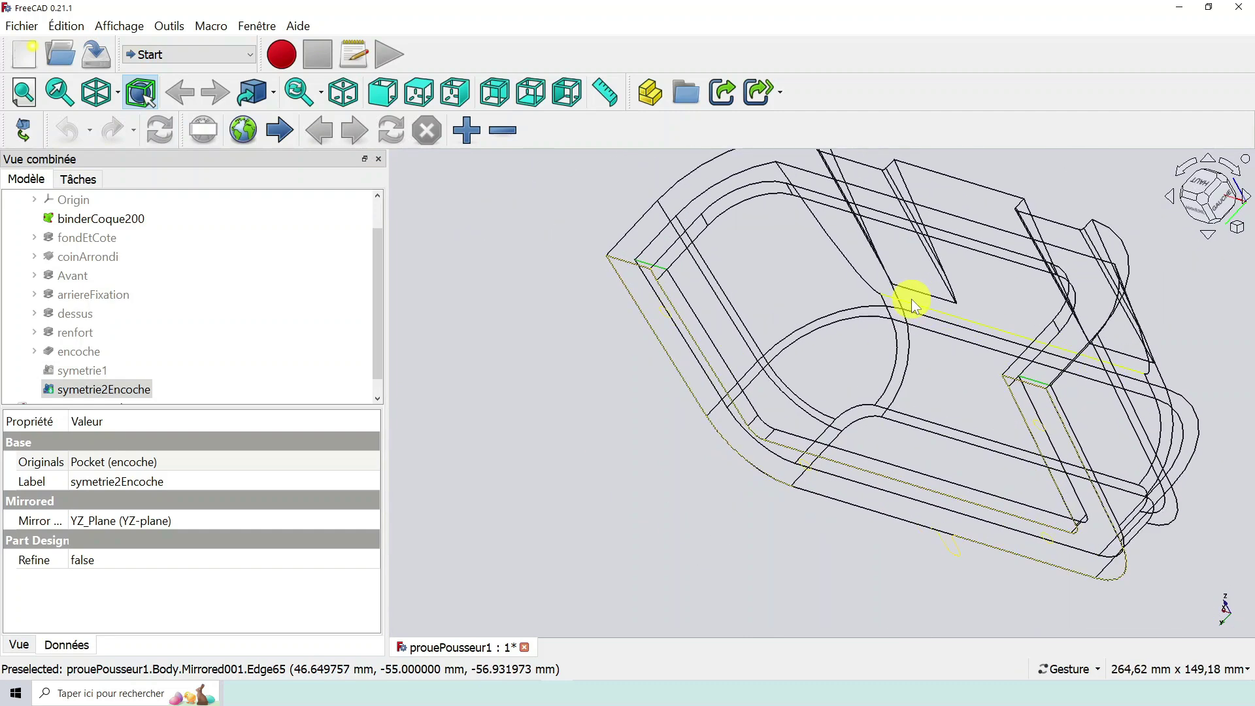
Switch to the Part Design workbench and reselect the upper inner corner edges on both sides of the rear flange.
{"action": "left_click", "coordinate": [251, 55]}
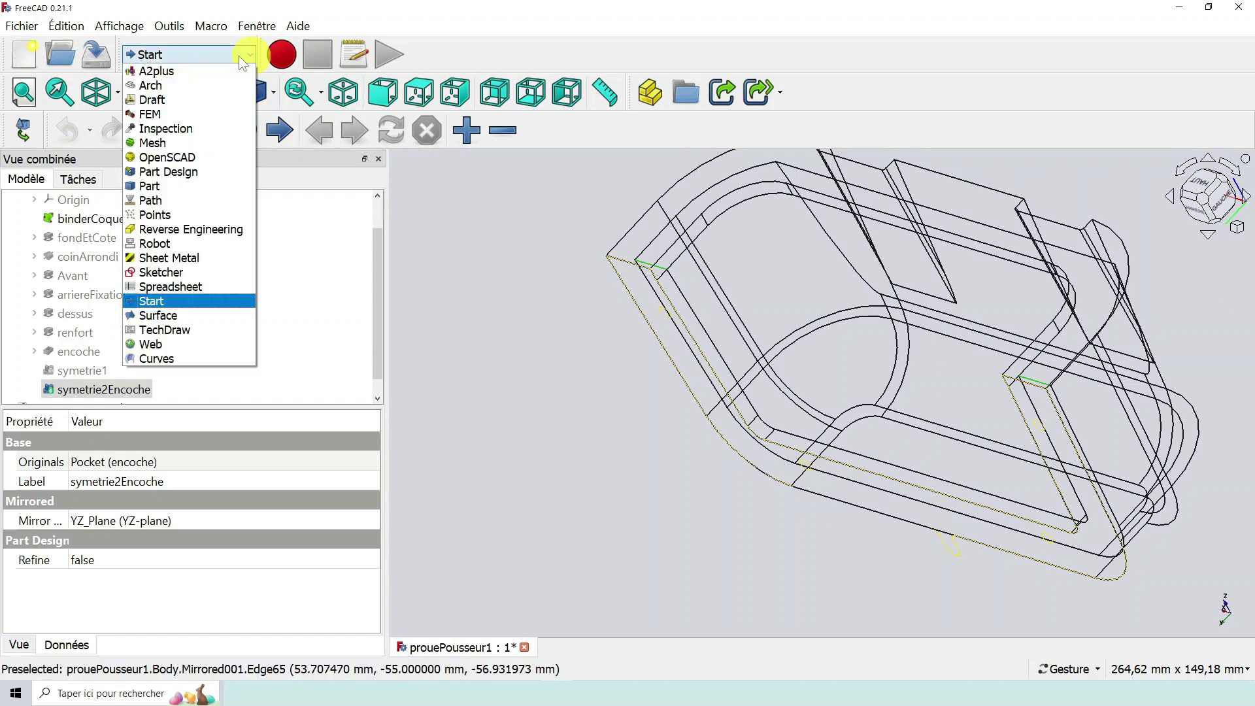
{"action": "left_click", "coordinate": [182, 172]}
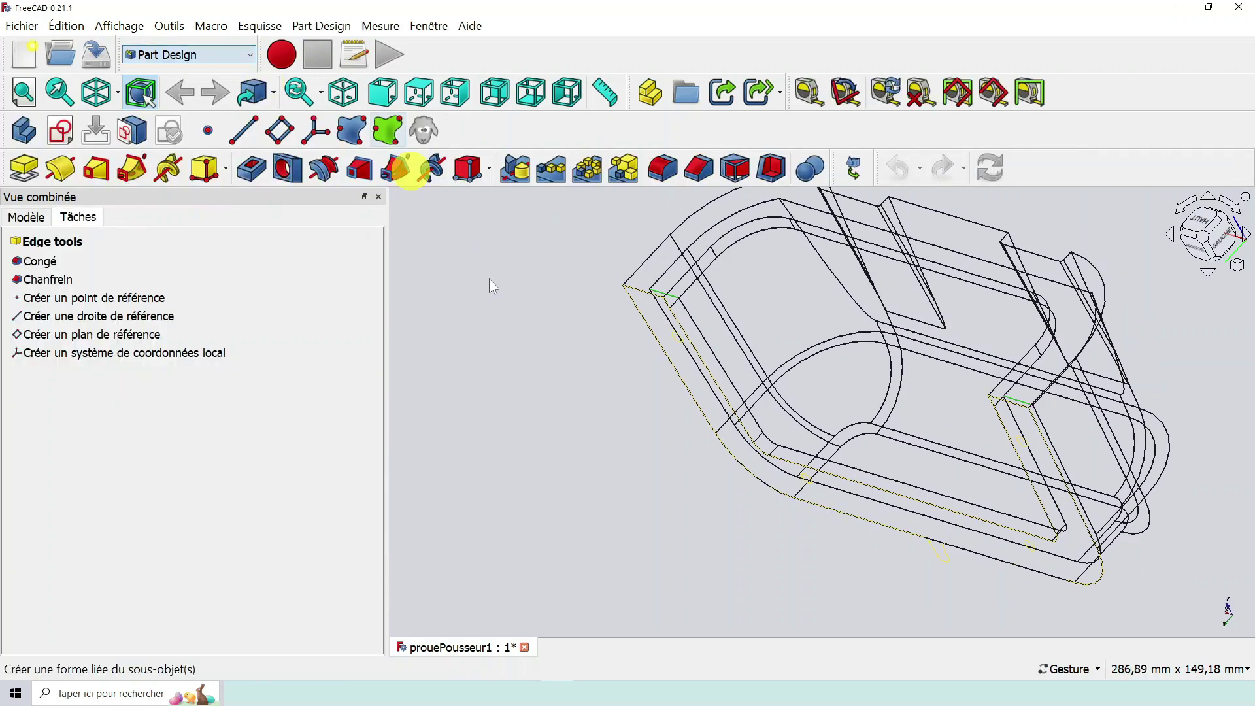
{"action": "left_click_drag", "start_coordinate": [569, 386], "coordinate": [596, 353]}
{"action": "scroll", "coordinate": [821, 345], "scroll_direction": "up", "scroll_amount": 5}
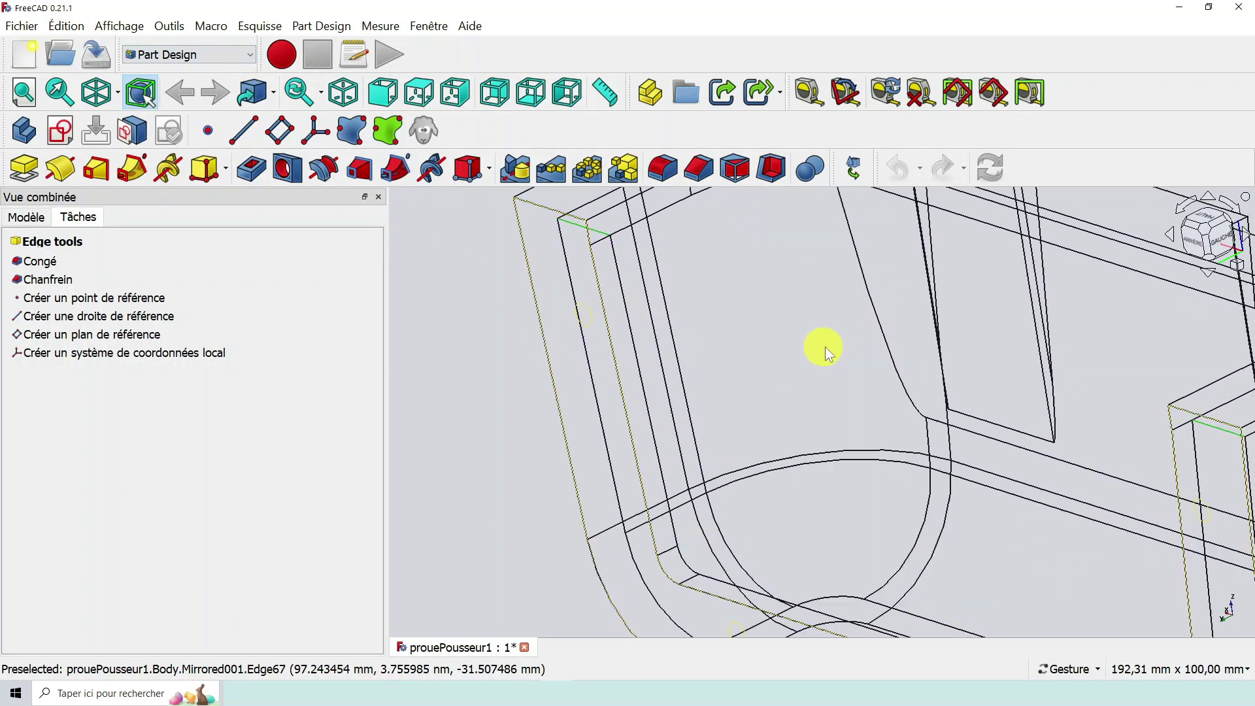
{"action": "left_click", "coordinate": [1220, 433], "text": "ctrl"}
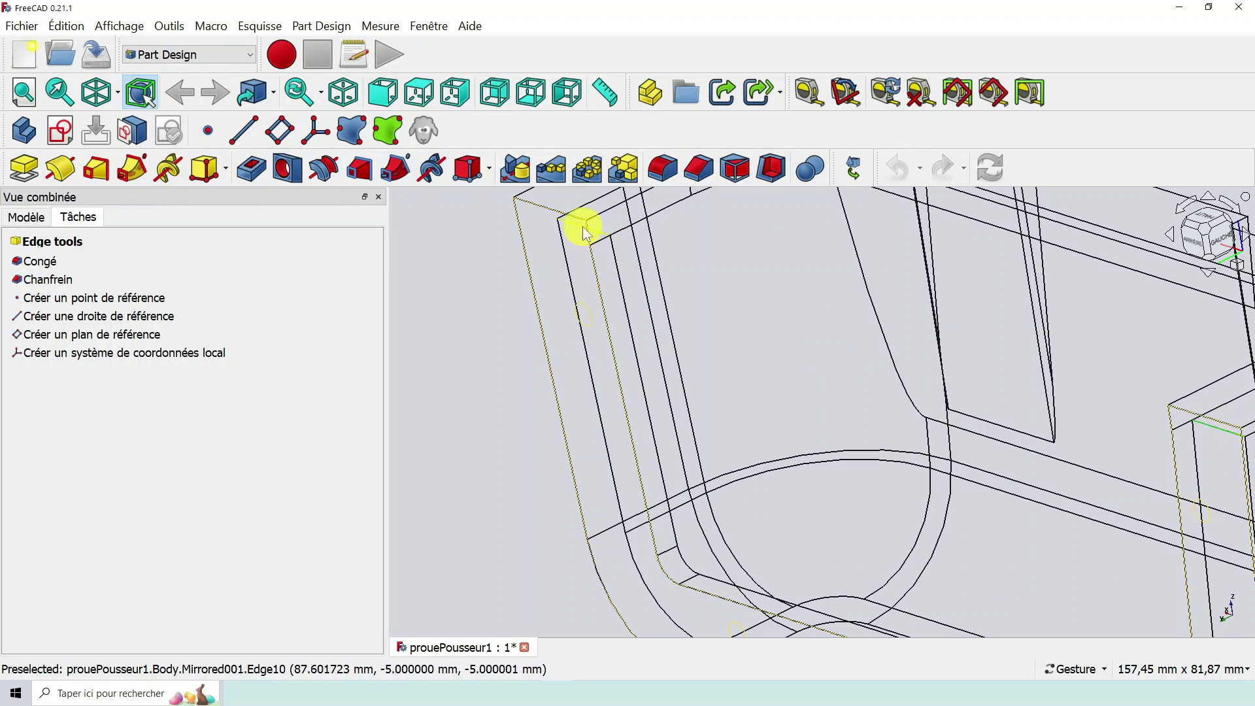
Fillet the two upper inner corner edges of the rear flange with a 3 mm radius.
{"action": "left_click", "coordinate": [672, 166]}
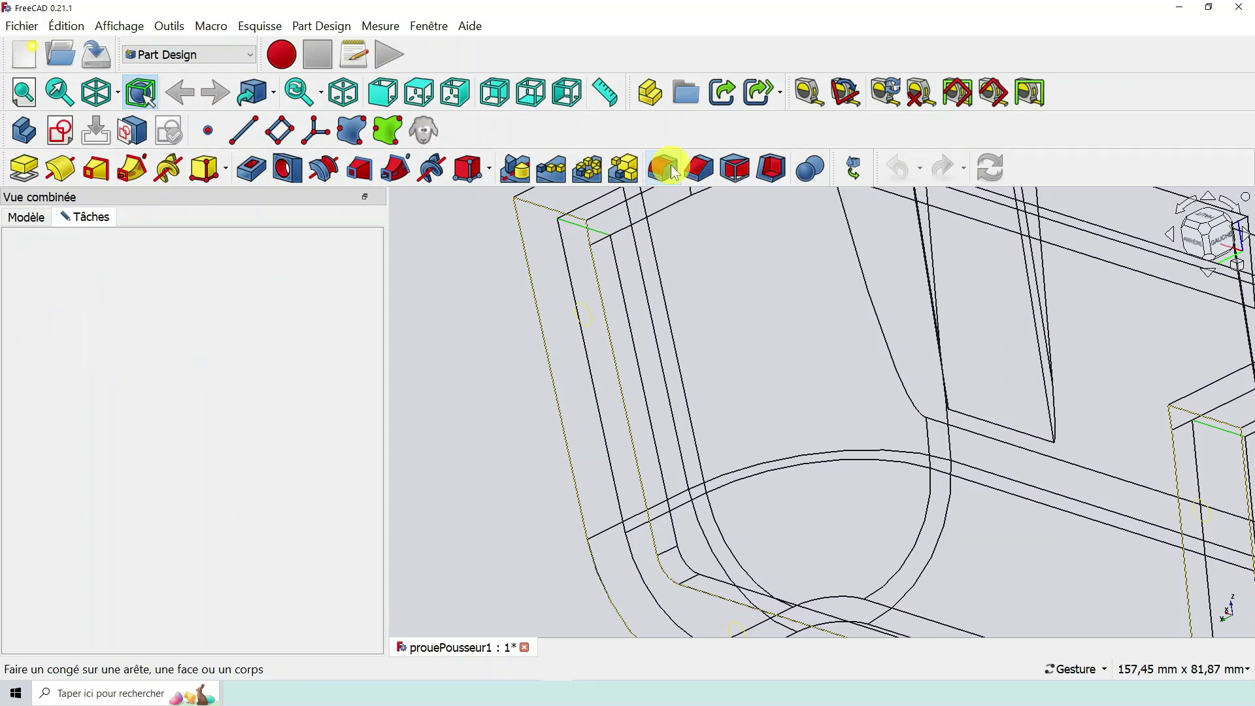
{"action": "scroll", "coordinate": [939, 379], "scroll_direction": "down", "scroll_amount": 2}
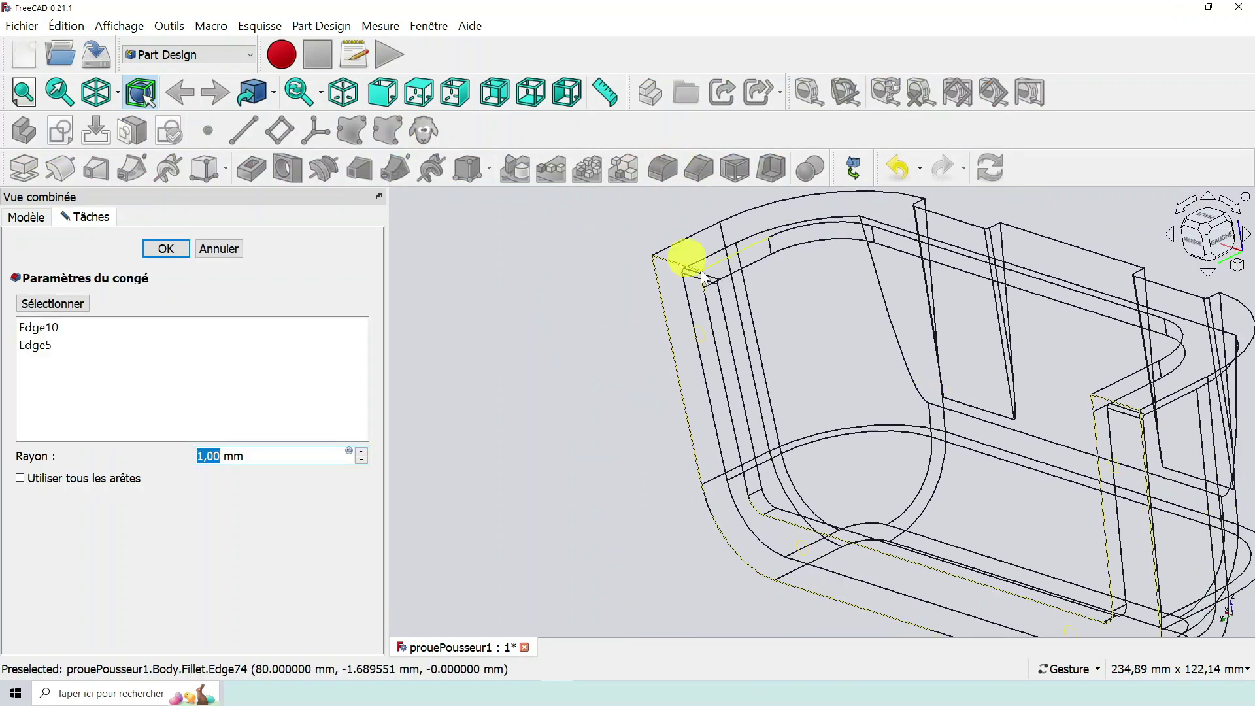
{"action": "scroll", "coordinate": [734, 281], "scroll_direction": "up", "scroll_amount": 1}
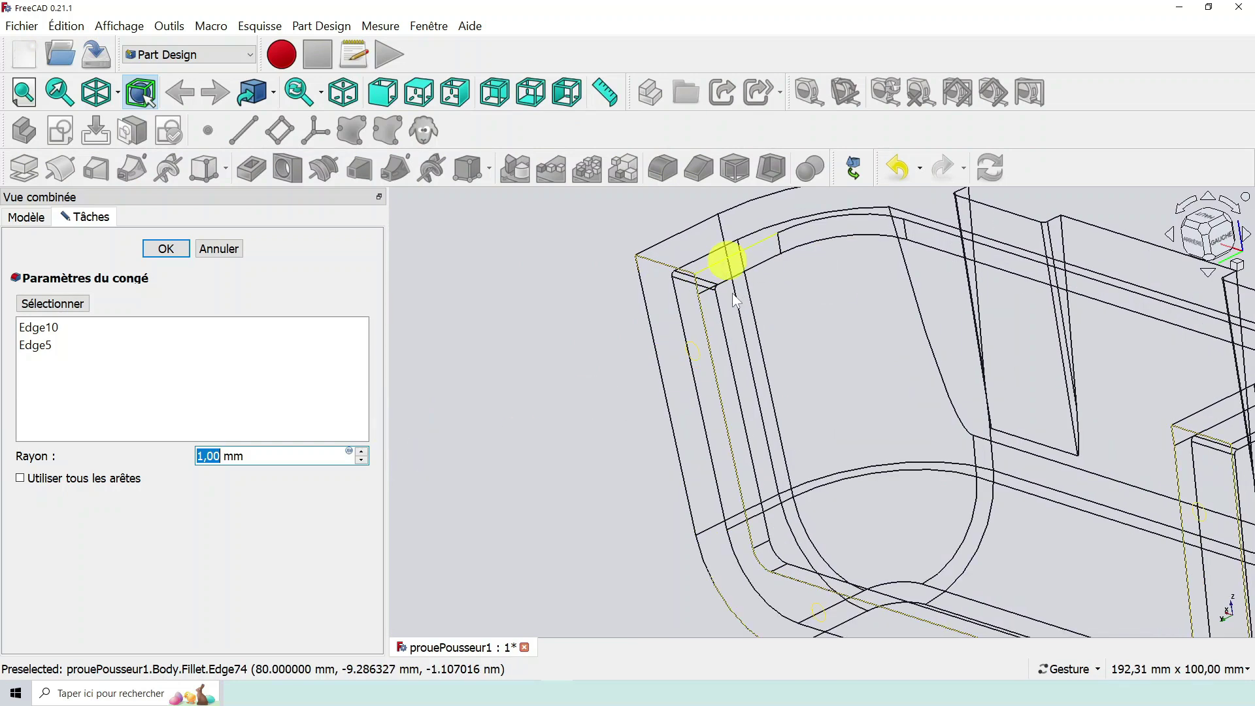
{"action": "scroll", "coordinate": [733, 293], "scroll_direction": "up", "scroll_amount": 2}
{"action": "left_click", "coordinate": [364, 451]}
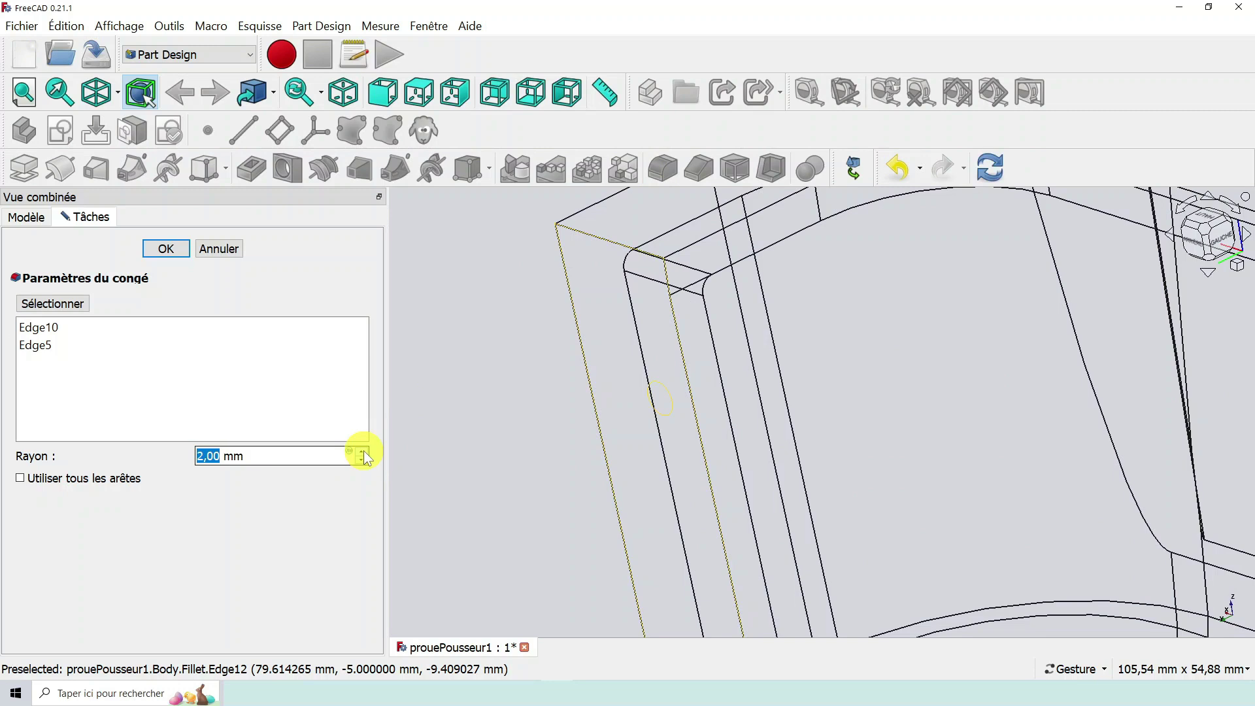
{"action": "left_click", "coordinate": [363, 451]}
{"action": "scroll", "coordinate": [654, 392], "scroll_direction": "down", "scroll_amount": 4}
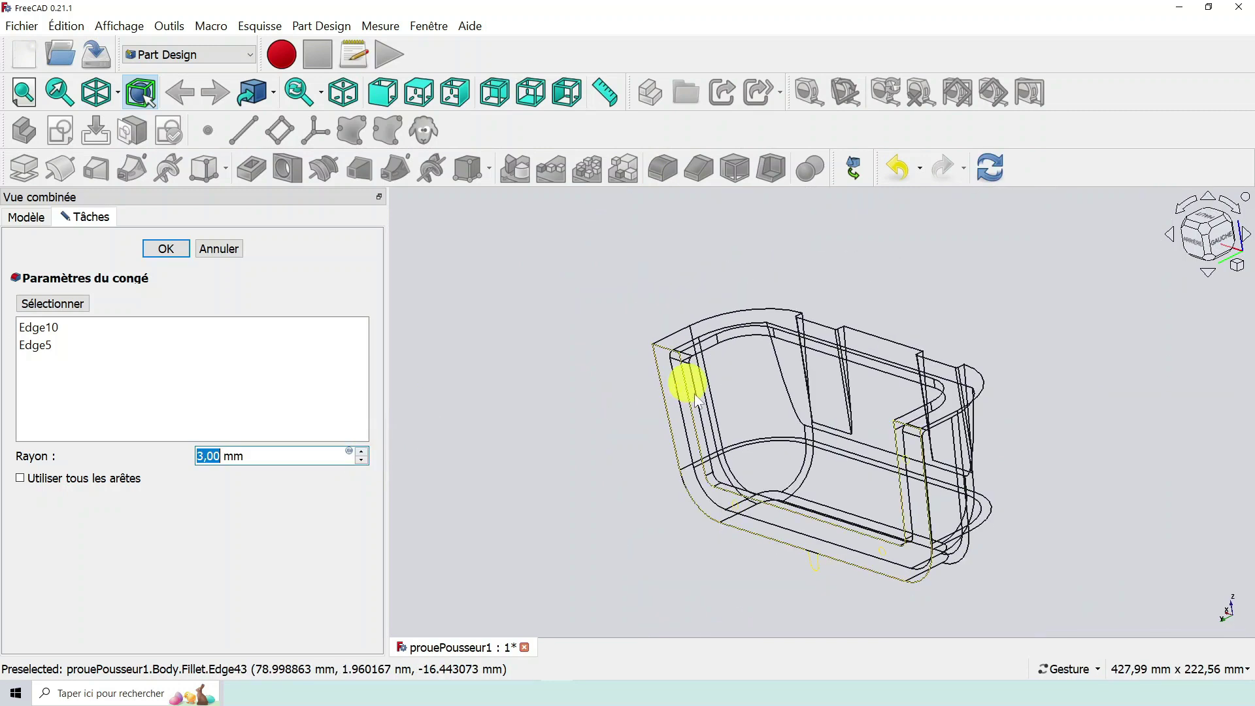
{"action": "scroll", "coordinate": [735, 415], "scroll_direction": "up", "scroll_amount": 1}
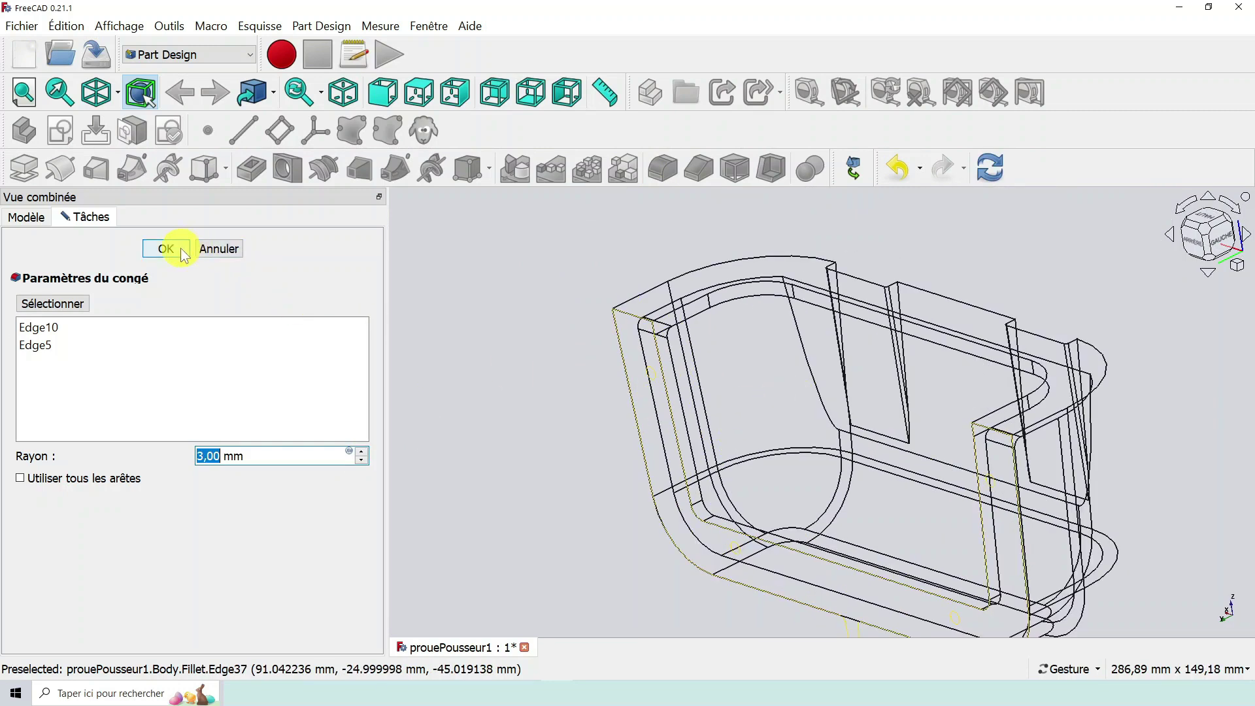
{"action": "key", "text": "Return"}
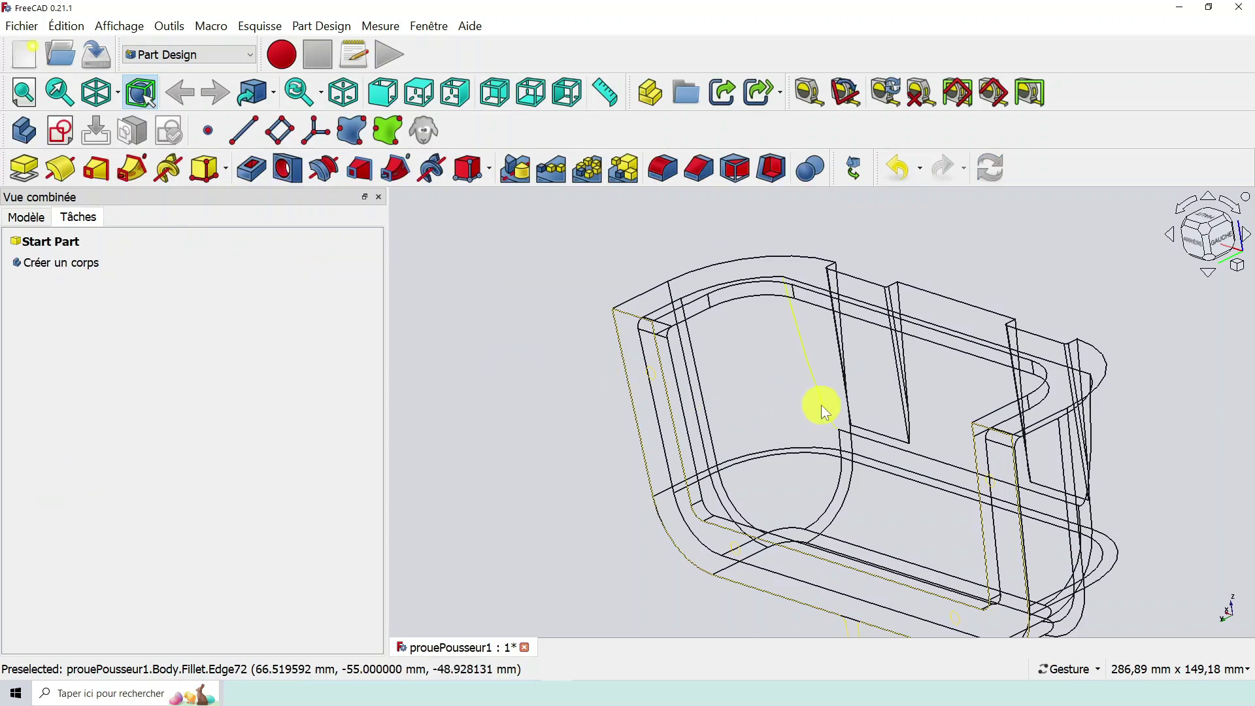
Display the bow in shaded wireframe (Filaire ombré) style and inspect the rounded flange corners.
{"action": "left_click_drag", "start_coordinate": [804, 405], "coordinate": [756, 386]}
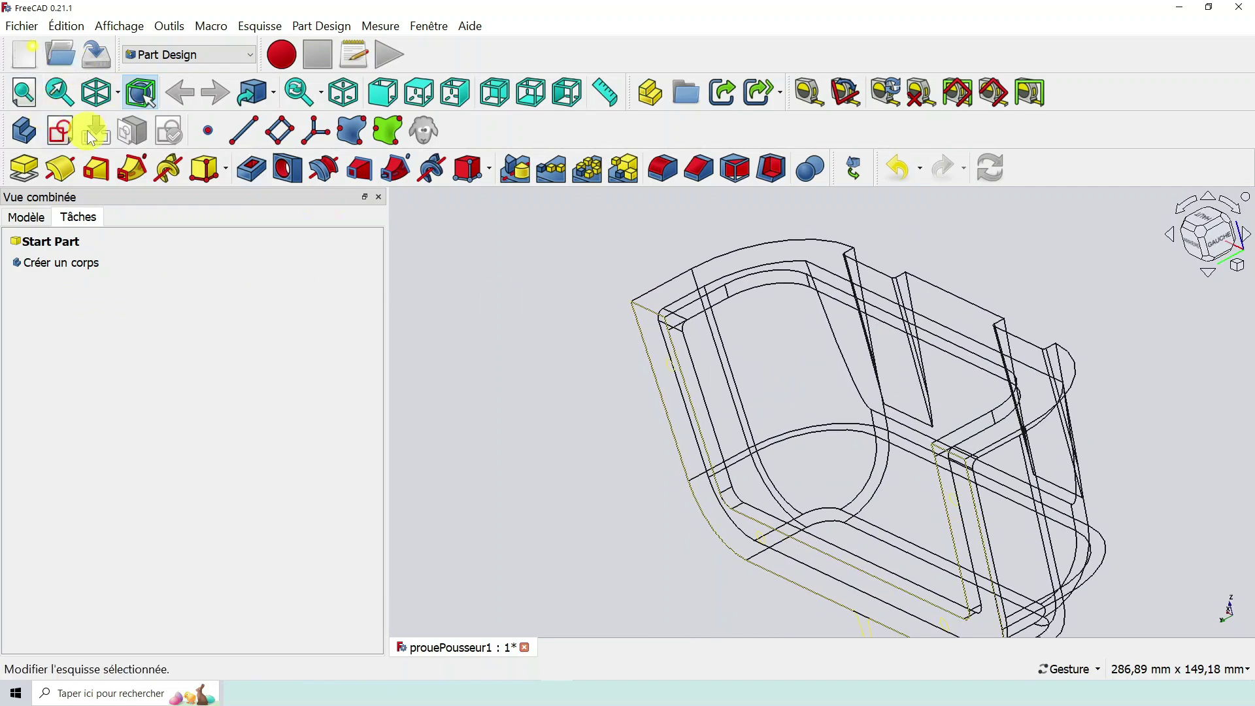
{"action": "left_click", "coordinate": [122, 95]}
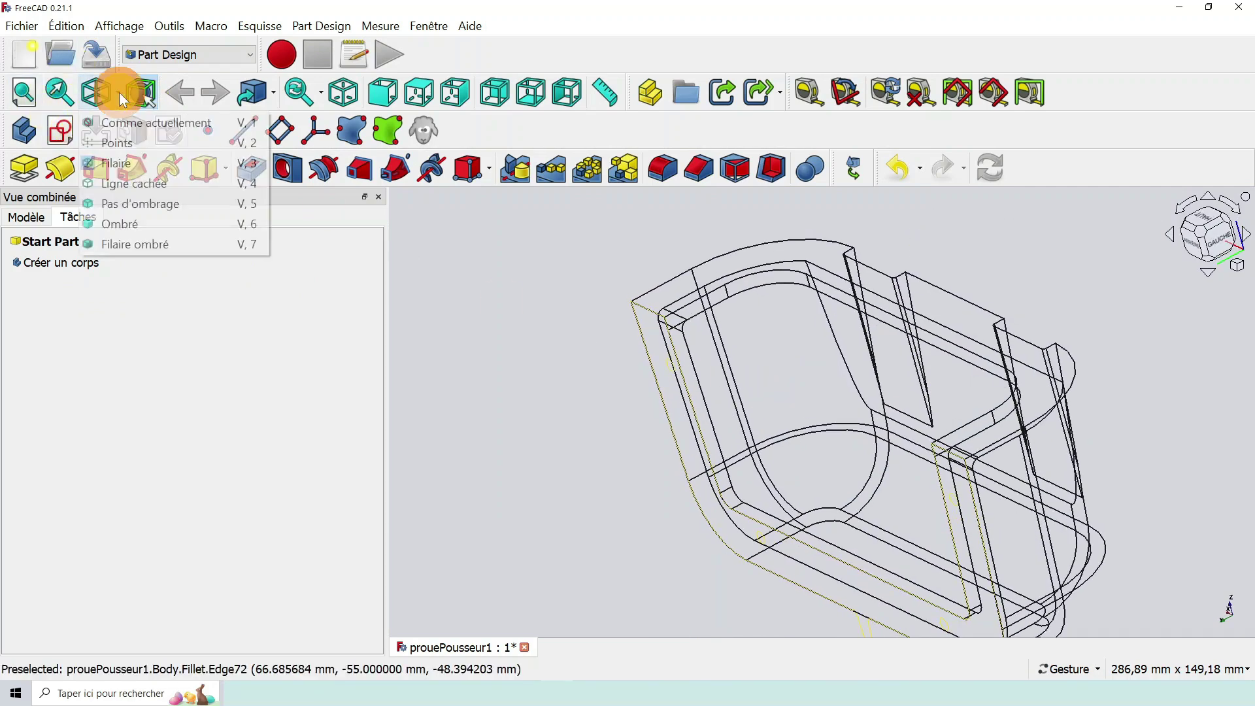
{"action": "left_click", "coordinate": [139, 247]}
{"action": "mouse_move", "coordinate": [765, 396]}
{"action": "left_mouse_down"}
{"action": "mouse_move", "coordinate": [800, 298]}
{"action": "mouse_move", "coordinate": [793, 316]}
{"action": "mouse_move", "coordinate": [698, 336]}
{"action": "mouse_move", "coordinate": [747, 304]}
{"action": "mouse_move", "coordinate": [869, 348]}
{"action": "mouse_move", "coordinate": [804, 308]}
{"action": "mouse_move", "coordinate": [750, 333]}
{"action": "mouse_move", "coordinate": [751, 379]}
{"action": "left_mouse_up"}
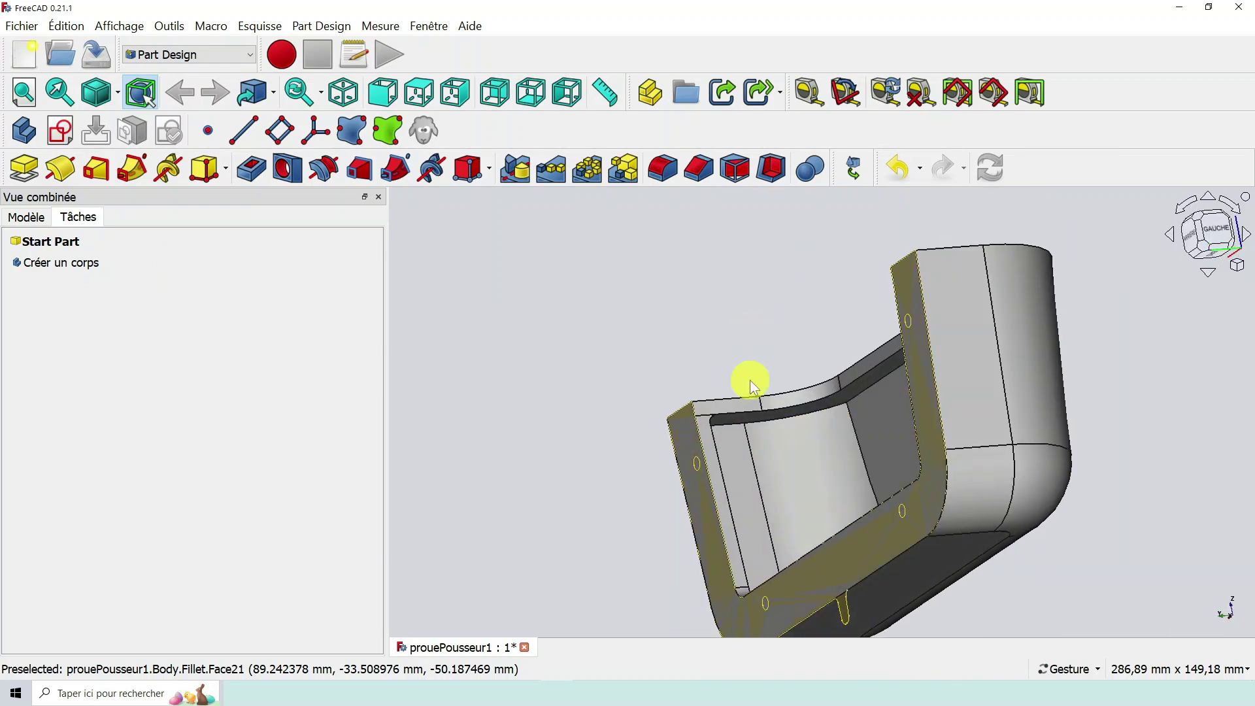
{"action": "scroll", "coordinate": [788, 431], "scroll_direction": "up", "scroll_amount": 3}
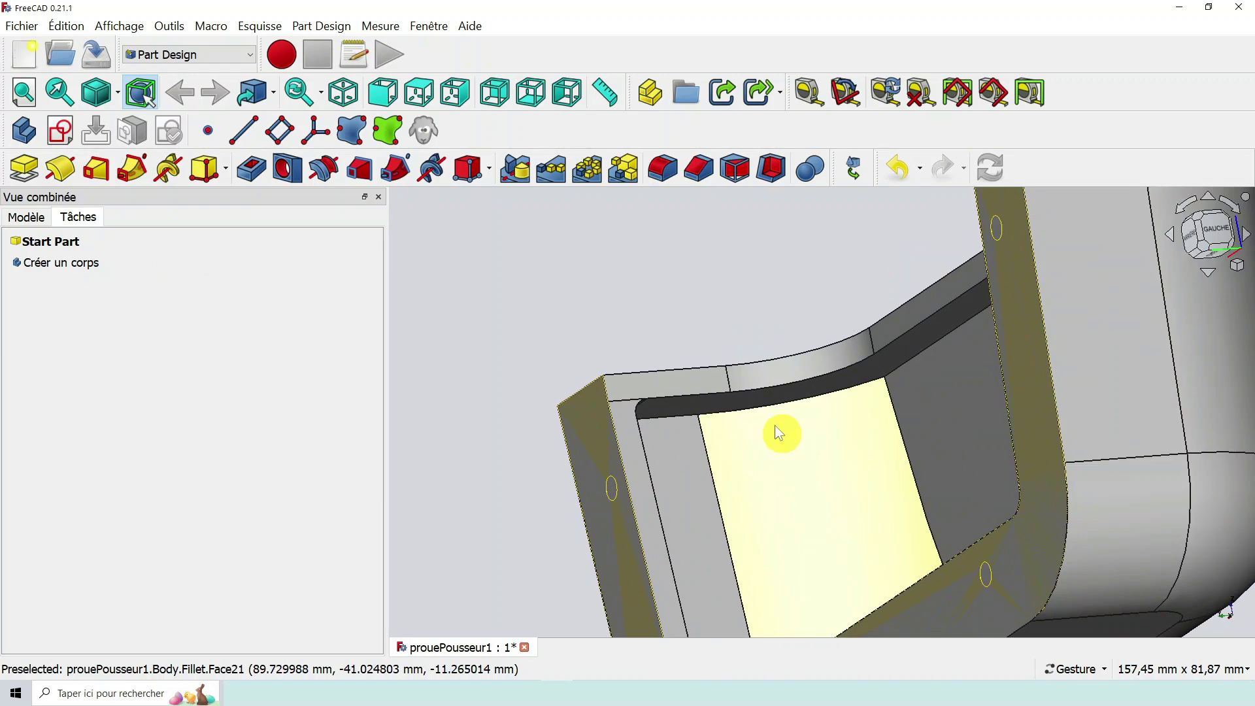
{"action": "scroll", "coordinate": [778, 431], "scroll_direction": "down", "scroll_amount": 7}
{"action": "scroll", "coordinate": [786, 445], "scroll_direction": "up", "scroll_amount": 4}
Select the curved inner edge beneath the top rim on one side and inspect its counterpart on the opposite side.
{"action": "left_click_drag", "start_coordinate": [786, 444], "coordinate": [839, 407]}
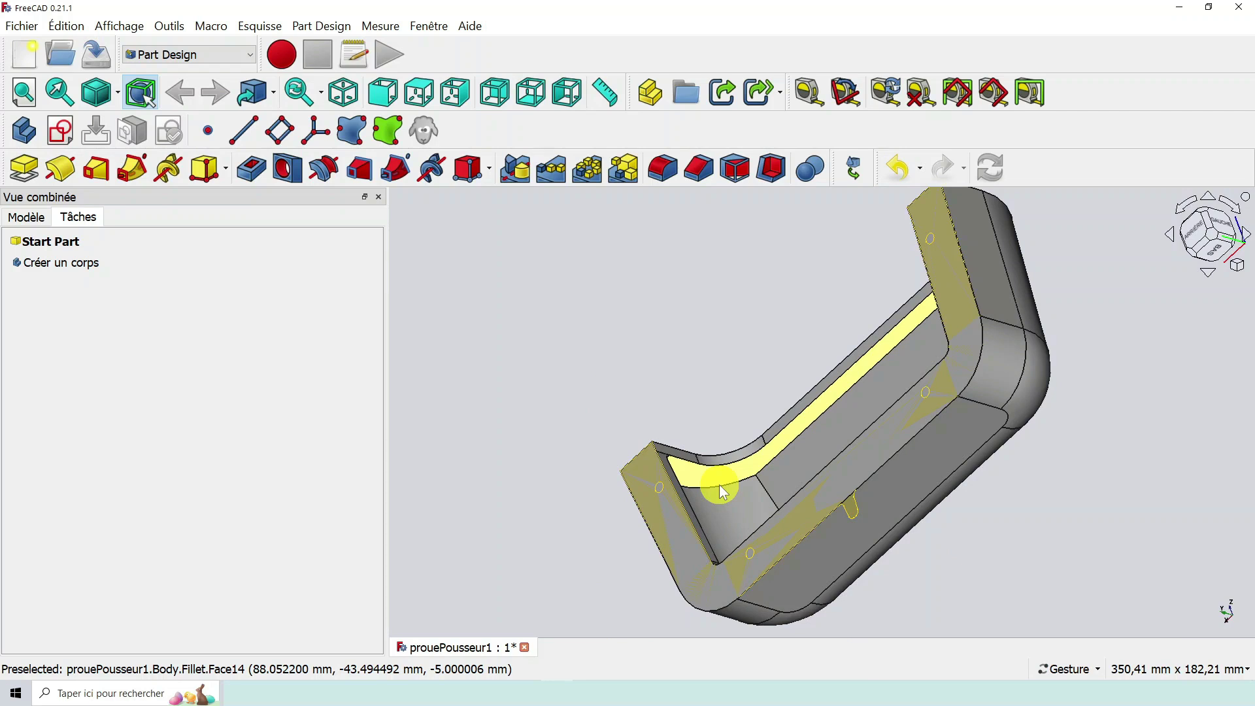
{"action": "scroll", "coordinate": [720, 491], "scroll_direction": "down", "scroll_amount": 4}
{"action": "scroll", "coordinate": [773, 492], "scroll_direction": "up", "scroll_amount": 6}
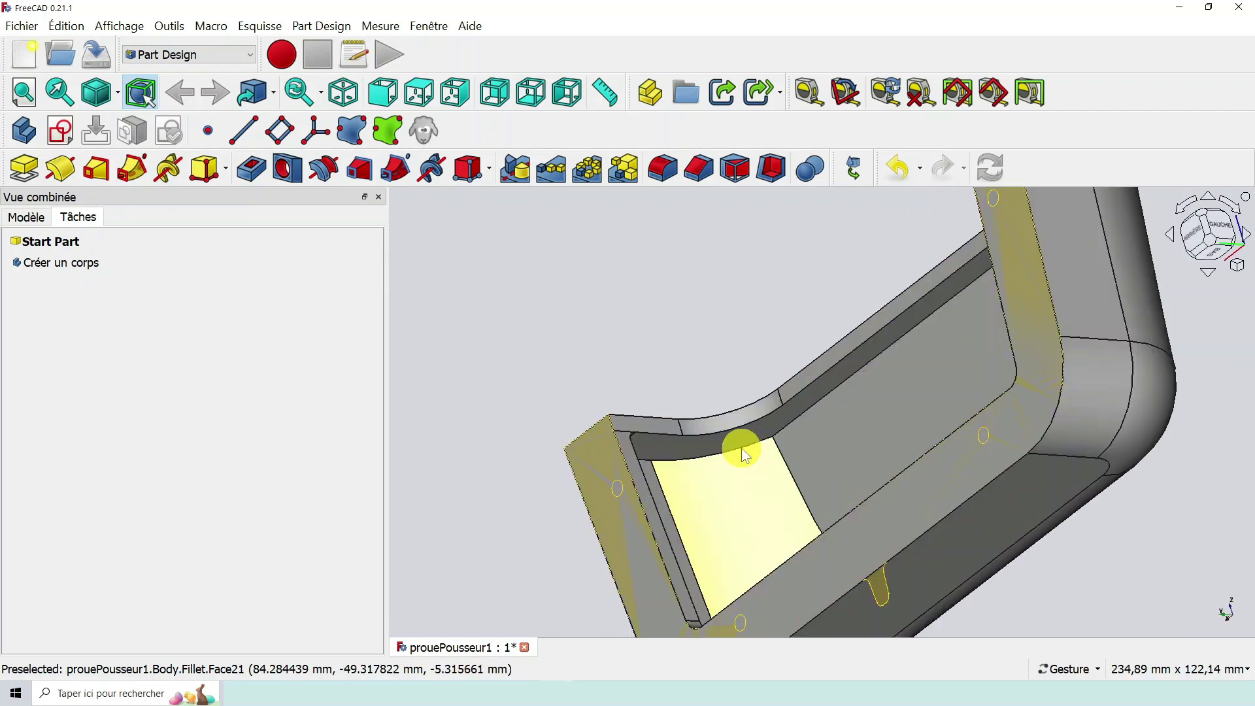
{"action": "scroll", "coordinate": [680, 449], "scroll_direction": "up", "scroll_amount": 1}
{"action": "scroll", "coordinate": [689, 472], "scroll_direction": "up", "scroll_amount": 8}
{"action": "left_click", "coordinate": [687, 481]}
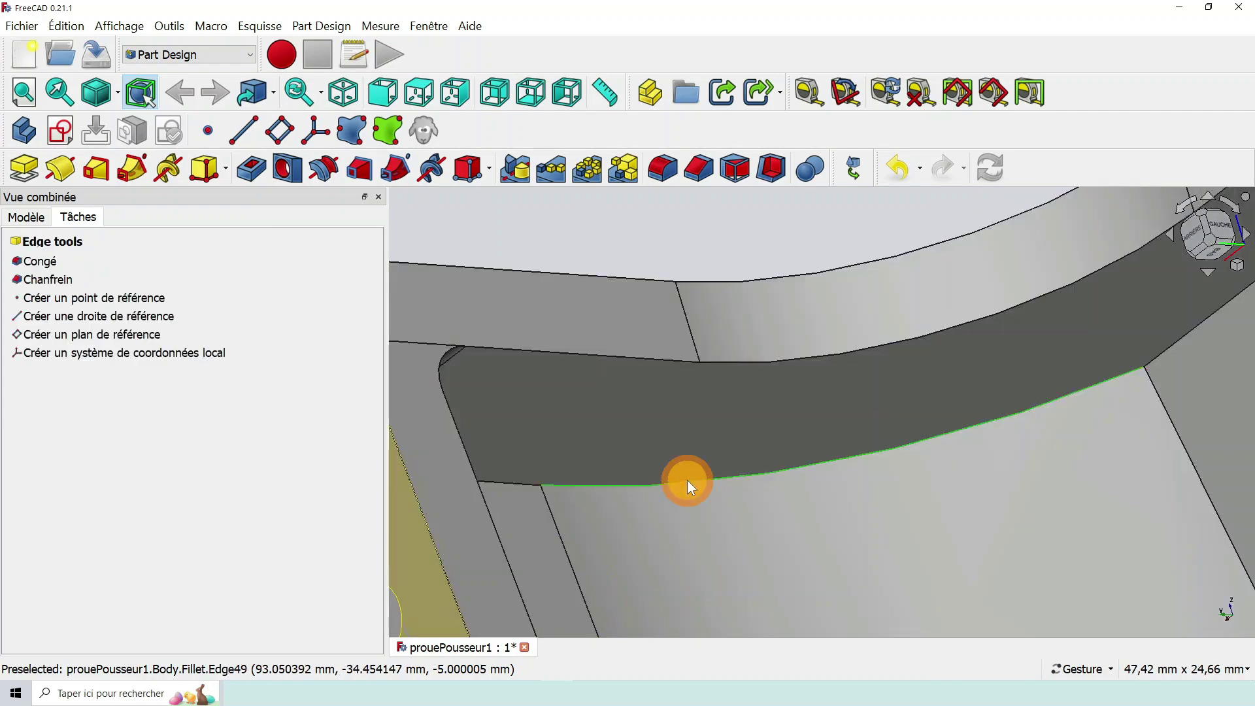
{"action": "scroll", "coordinate": [752, 421], "scroll_direction": "down", "scroll_amount": 10}
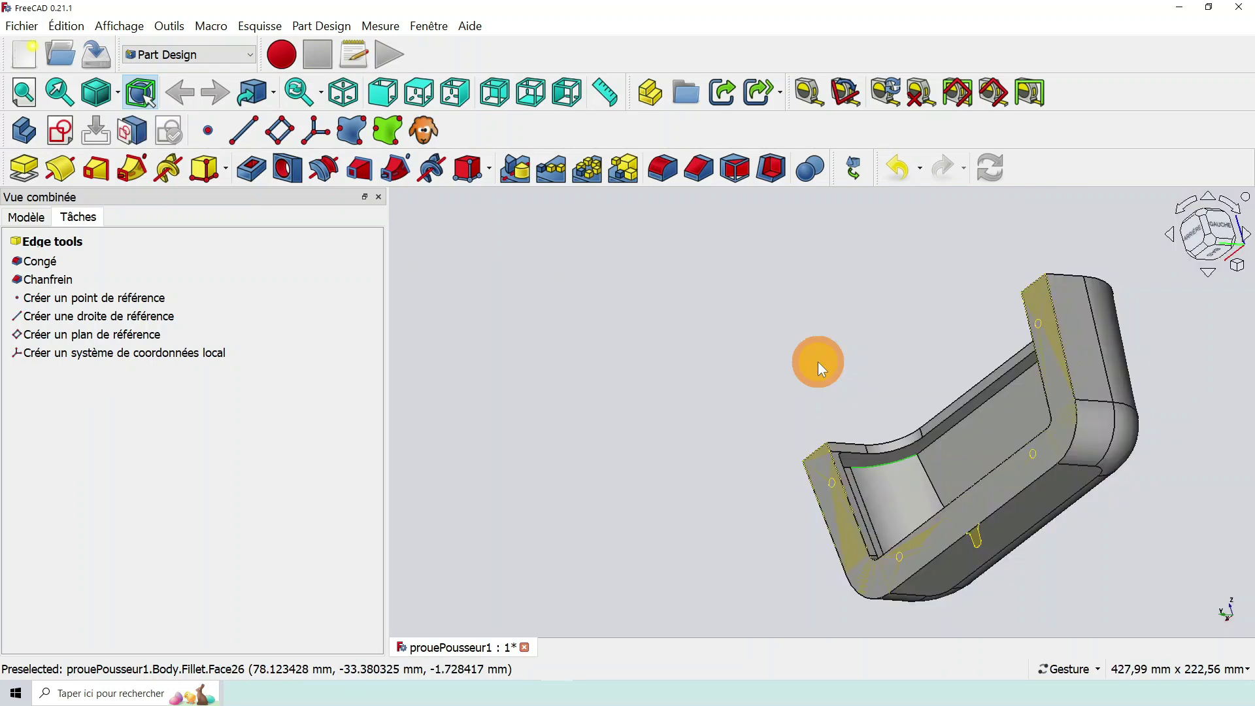
{"action": "left_click_drag", "start_coordinate": [818, 363], "coordinate": [717, 496]}
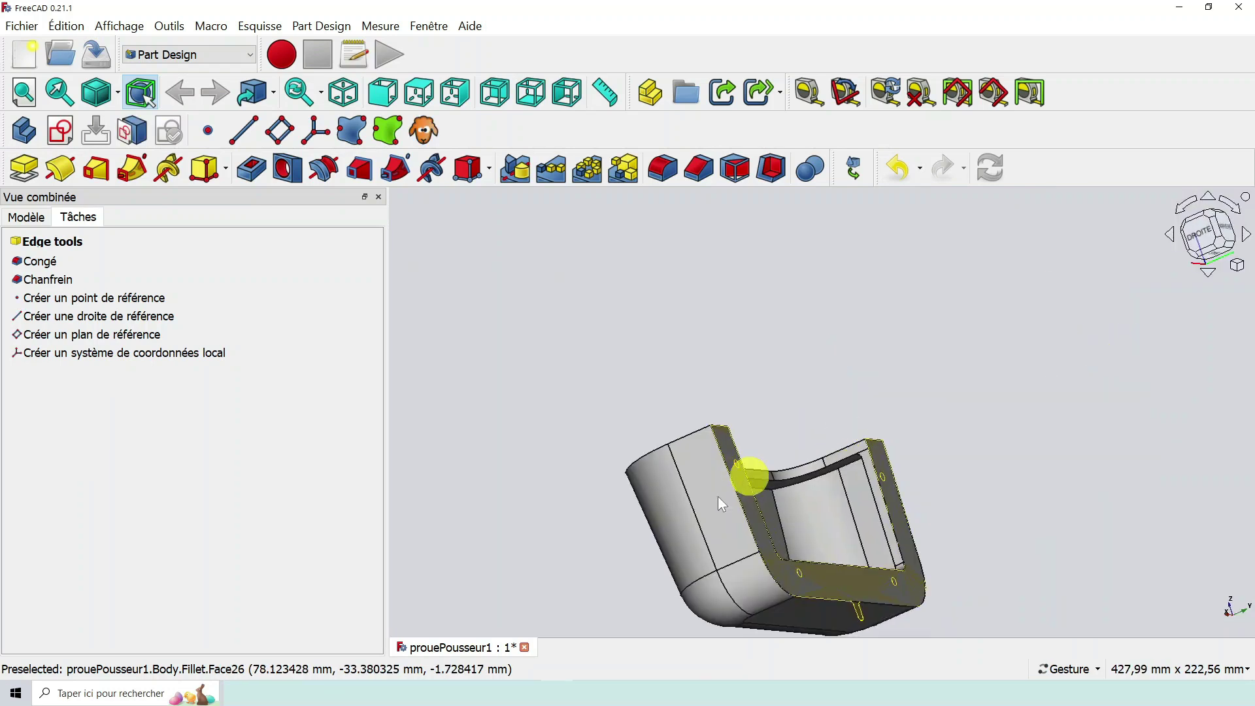
{"action": "scroll", "coordinate": [750, 475], "scroll_direction": "up", "scroll_amount": 13}
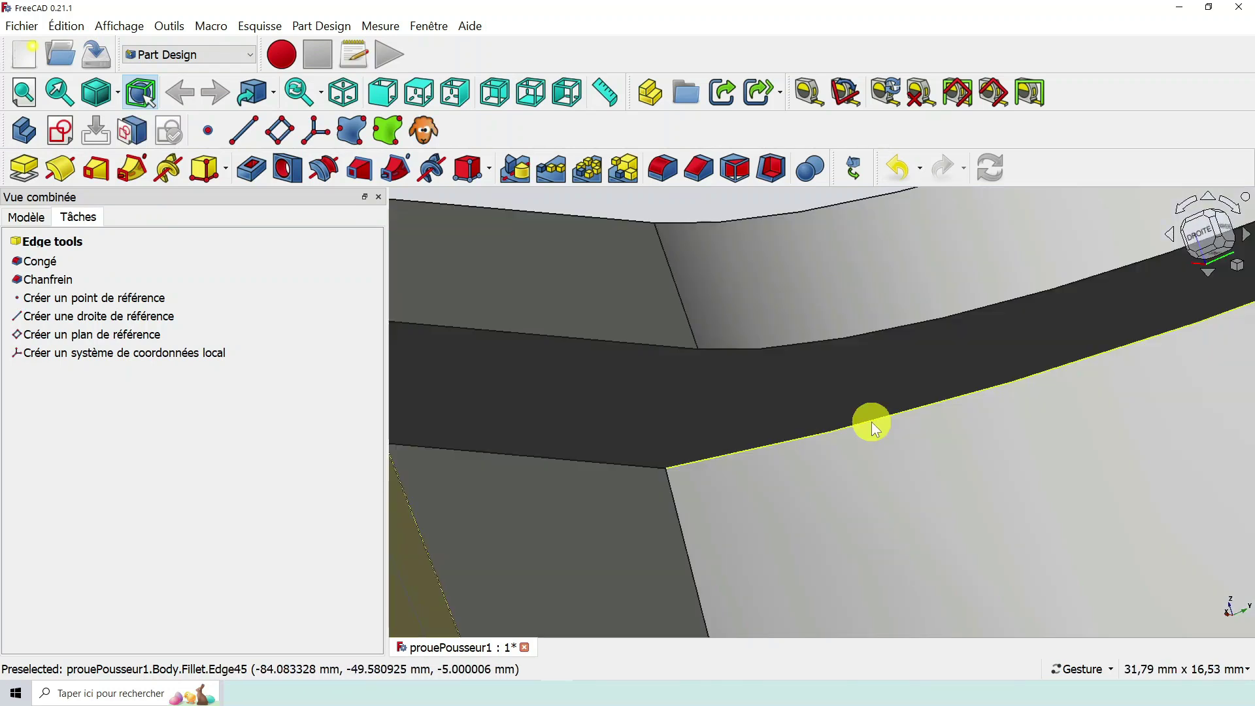
{"action": "scroll", "coordinate": [876, 458], "scroll_direction": "down", "scroll_amount": 11}
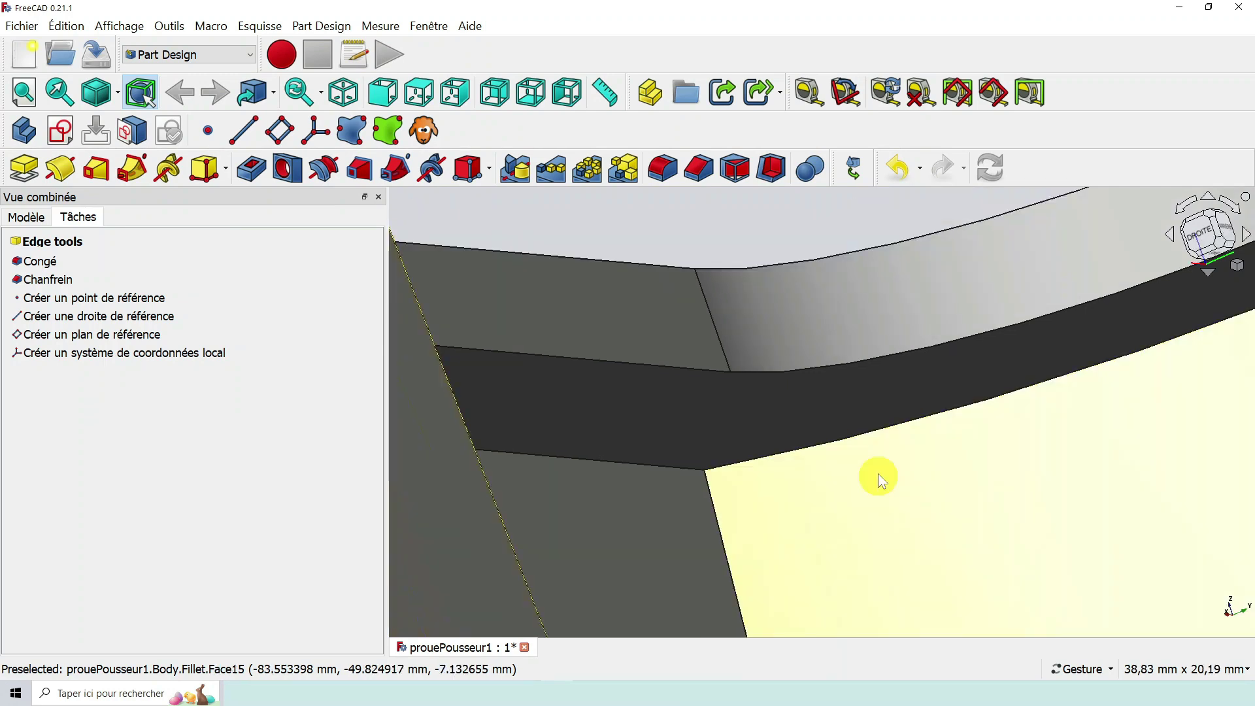
{"action": "left_click_drag", "start_coordinate": [1083, 398], "coordinate": [743, 402]}
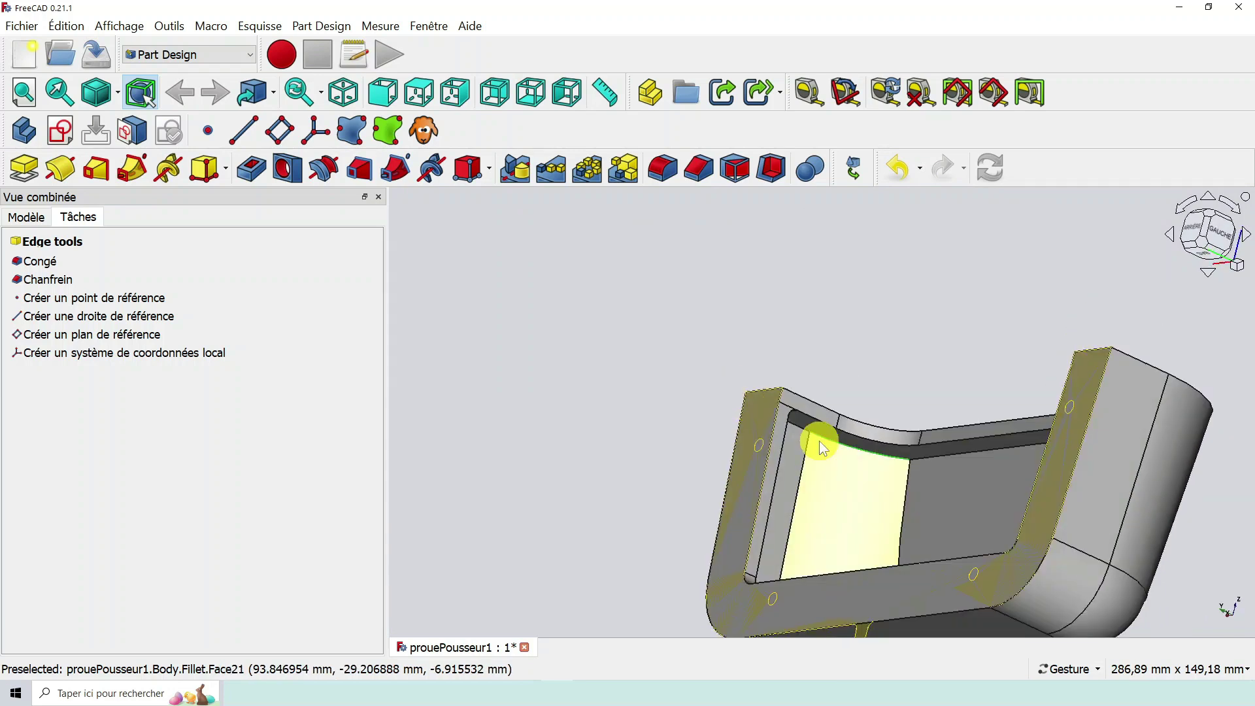
Start a 1 mm fillet on the selected curved inner edge beneath the bow's top rim.
{"action": "left_click", "coordinate": [660, 170]}
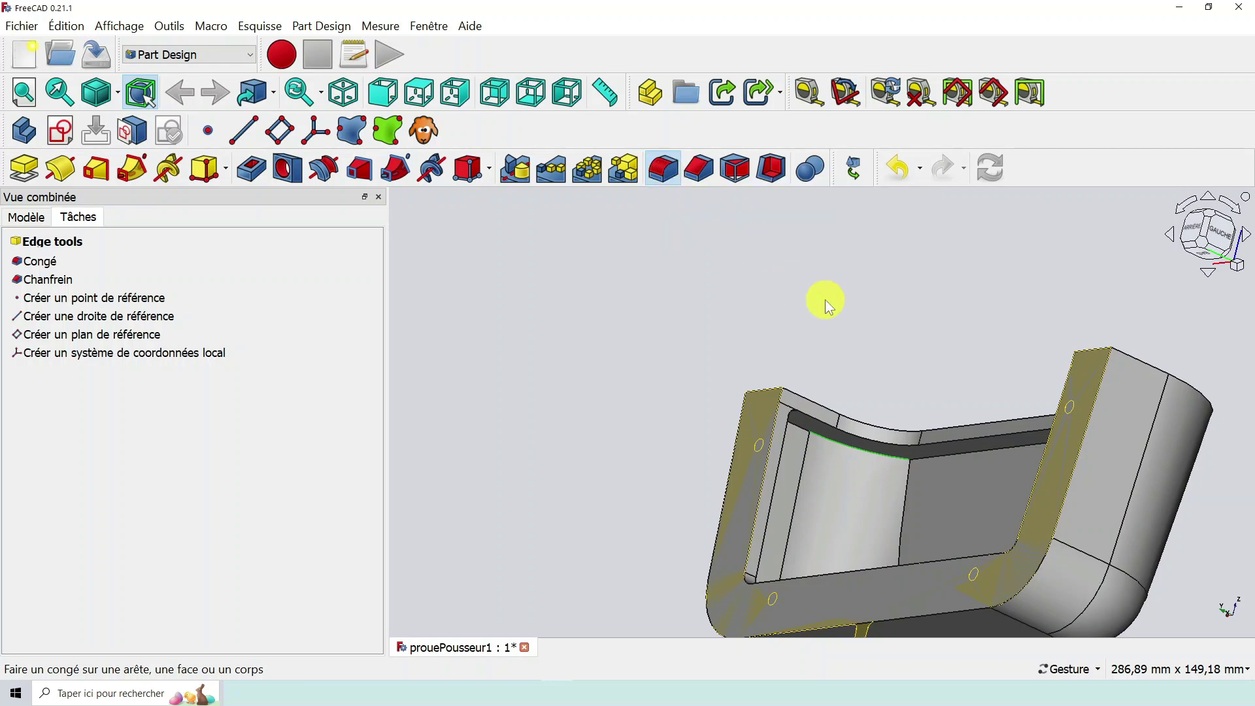
{"action": "scroll", "coordinate": [908, 458], "scroll_direction": "up", "scroll_amount": 5}
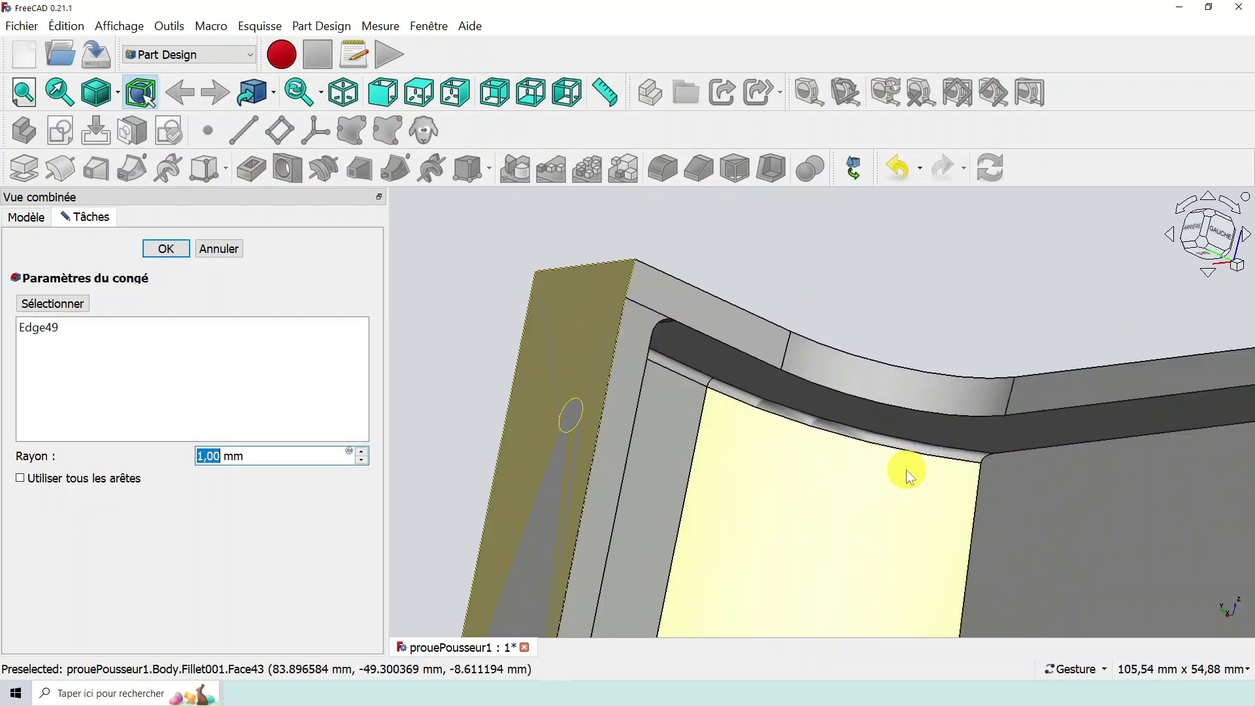
{"action": "scroll", "coordinate": [915, 444], "scroll_direction": "up", "scroll_amount": 1}
{"action": "scroll", "coordinate": [886, 518], "scroll_direction": "down", "scroll_amount": 9}
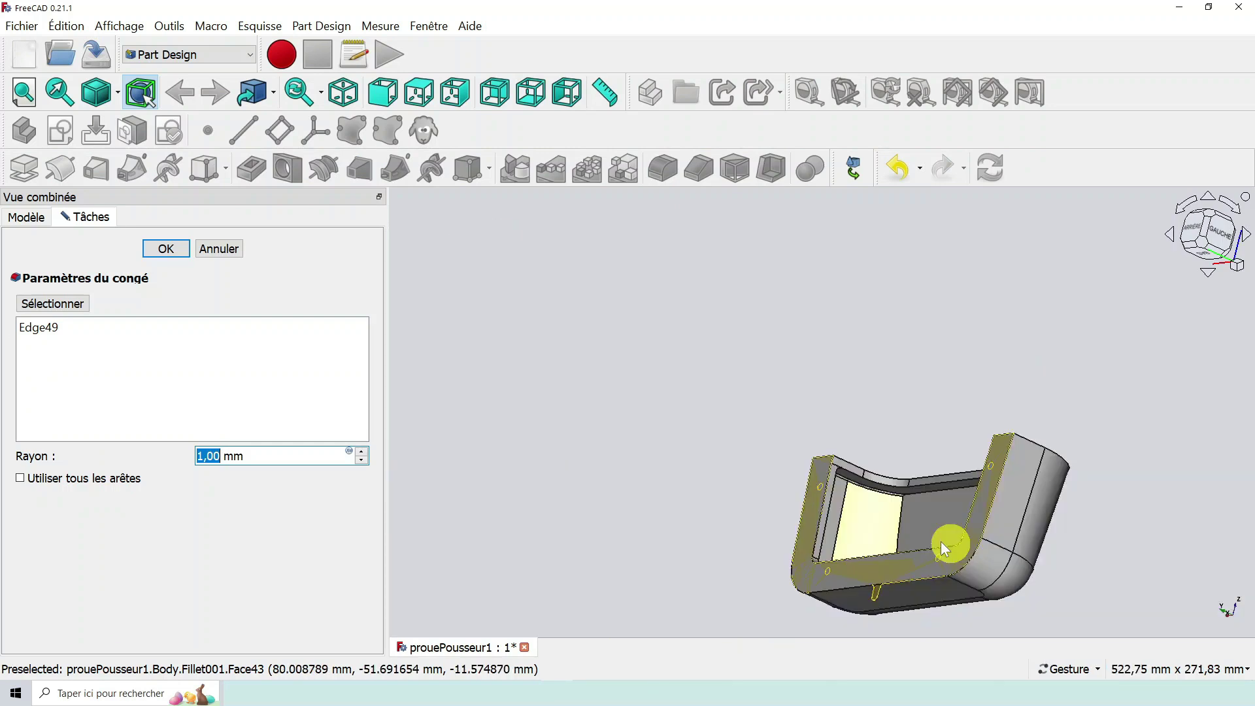
Examine the fillet preview around the bow's inner rim, comparing both curved corners and the straight edge between them.
{"action": "left_click_drag", "start_coordinate": [753, 542], "coordinate": [706, 512]}
{"action": "scroll", "coordinate": [796, 497], "scroll_direction": "up", "scroll_amount": 6}
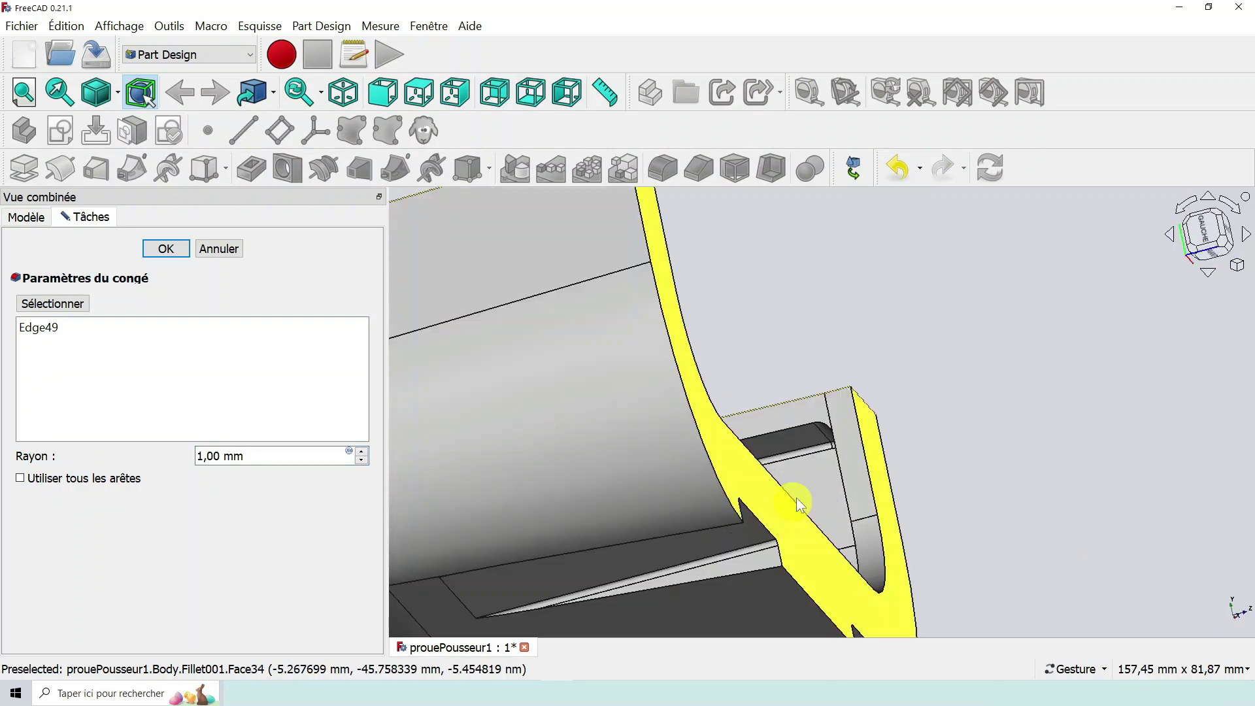
{"action": "scroll", "coordinate": [842, 394], "scroll_direction": "up", "scroll_amount": 3}
{"action": "scroll", "coordinate": [913, 312], "scroll_direction": "down", "scroll_amount": 9}
{"action": "left_click_drag", "start_coordinate": [912, 311], "coordinate": [719, 336]}
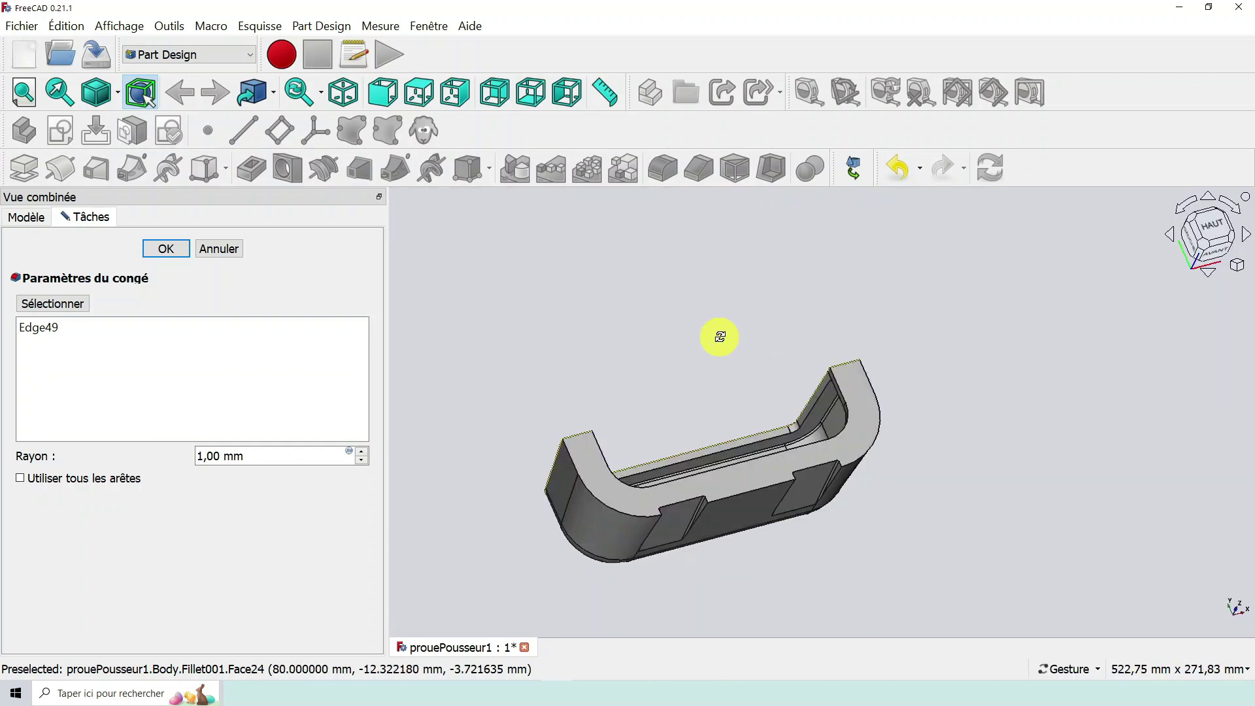
{"action": "scroll", "coordinate": [608, 498], "scroll_direction": "up", "scroll_amount": 7}
{"action": "scroll", "coordinate": [655, 395], "scroll_direction": "down", "scroll_amount": 9}
{"action": "left_click_drag", "start_coordinate": [790, 406], "coordinate": [593, 431]}
{"action": "scroll", "coordinate": [688, 425], "scroll_direction": "up", "scroll_amount": 4}
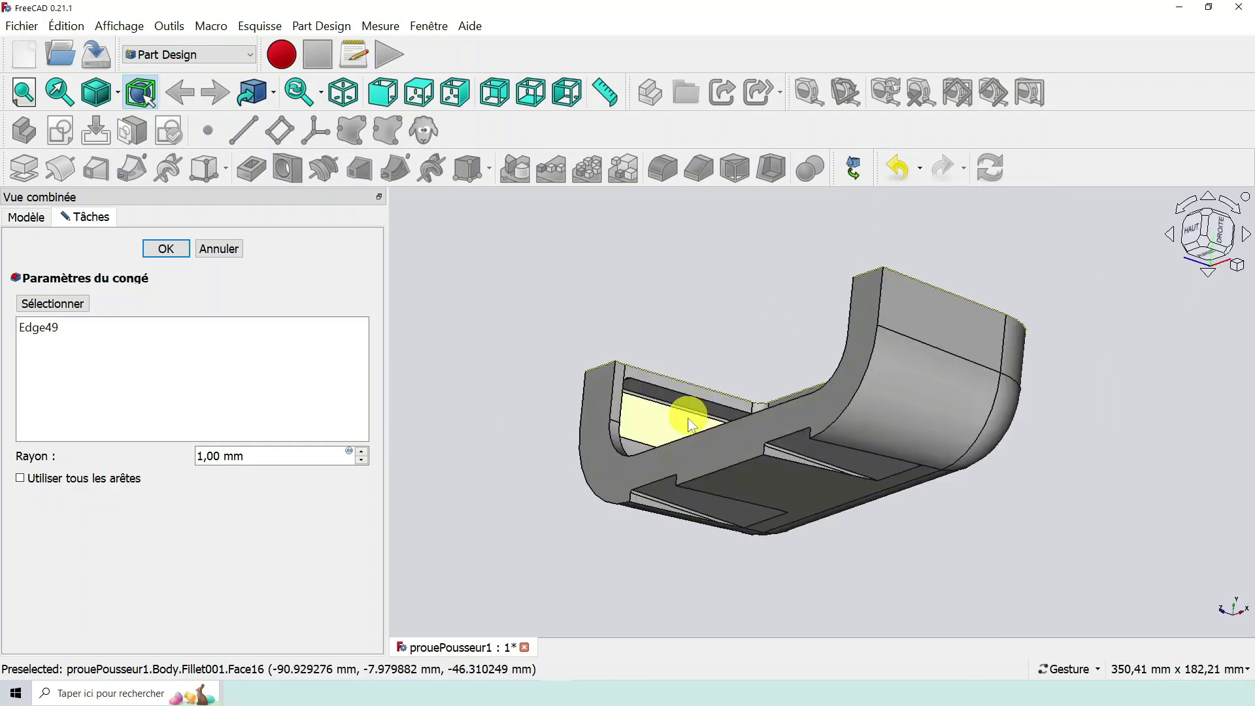
{"action": "scroll", "coordinate": [758, 410], "scroll_direction": "up", "scroll_amount": 7}
{"action": "scroll", "coordinate": [759, 413], "scroll_direction": "down", "scroll_amount": 5}
{"action": "left_click_drag", "start_coordinate": [759, 414], "coordinate": [846, 391]}
{"action": "scroll", "coordinate": [846, 391], "scroll_direction": "down", "scroll_amount": 4}
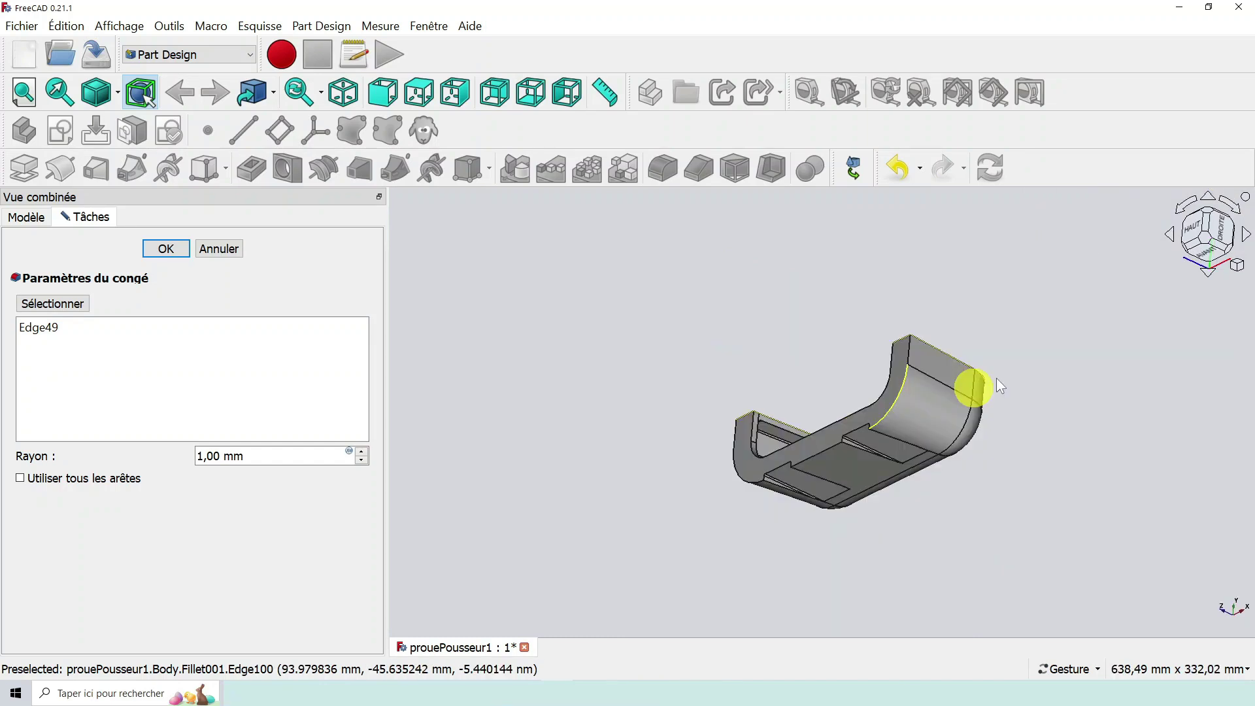
{"action": "scroll", "coordinate": [998, 379], "scroll_direction": "up", "scroll_amount": 5}
{"action": "left_click_drag", "start_coordinate": [1007, 325], "coordinate": [1024, 377]}
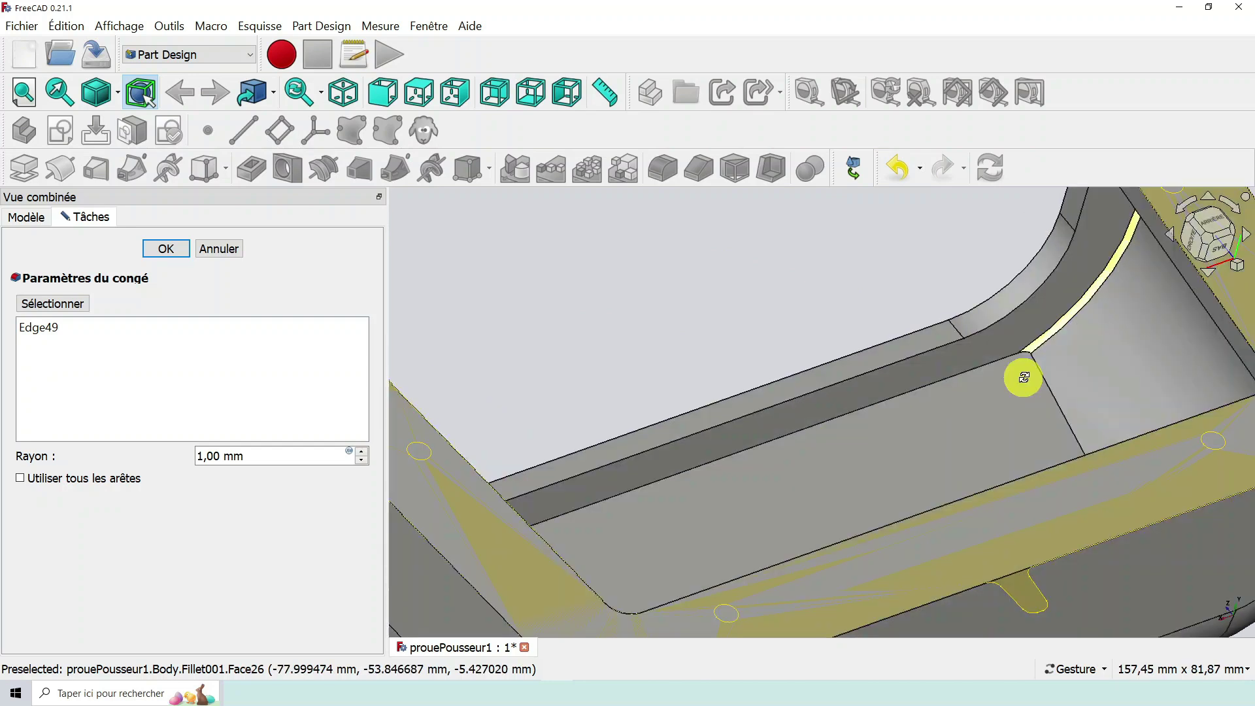
{"action": "scroll", "coordinate": [959, 391], "scroll_direction": "up", "scroll_amount": 3}
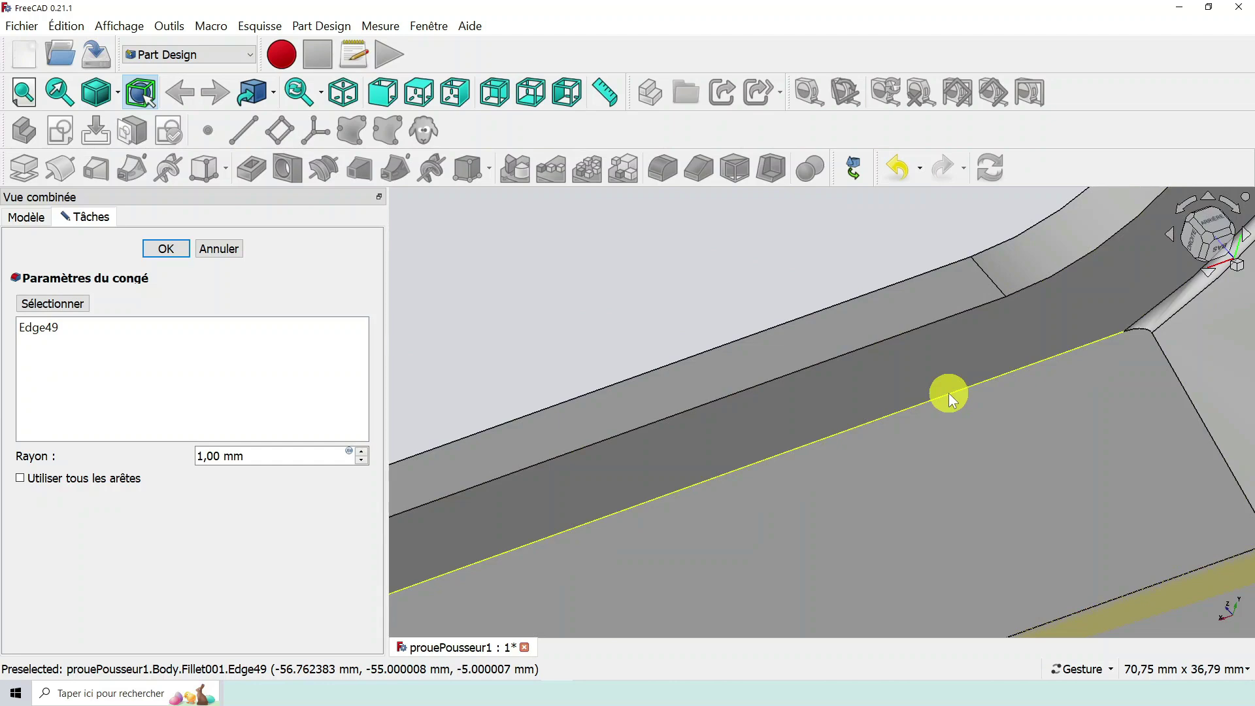
{"action": "scroll", "coordinate": [950, 395], "scroll_direction": "down", "scroll_amount": 5}
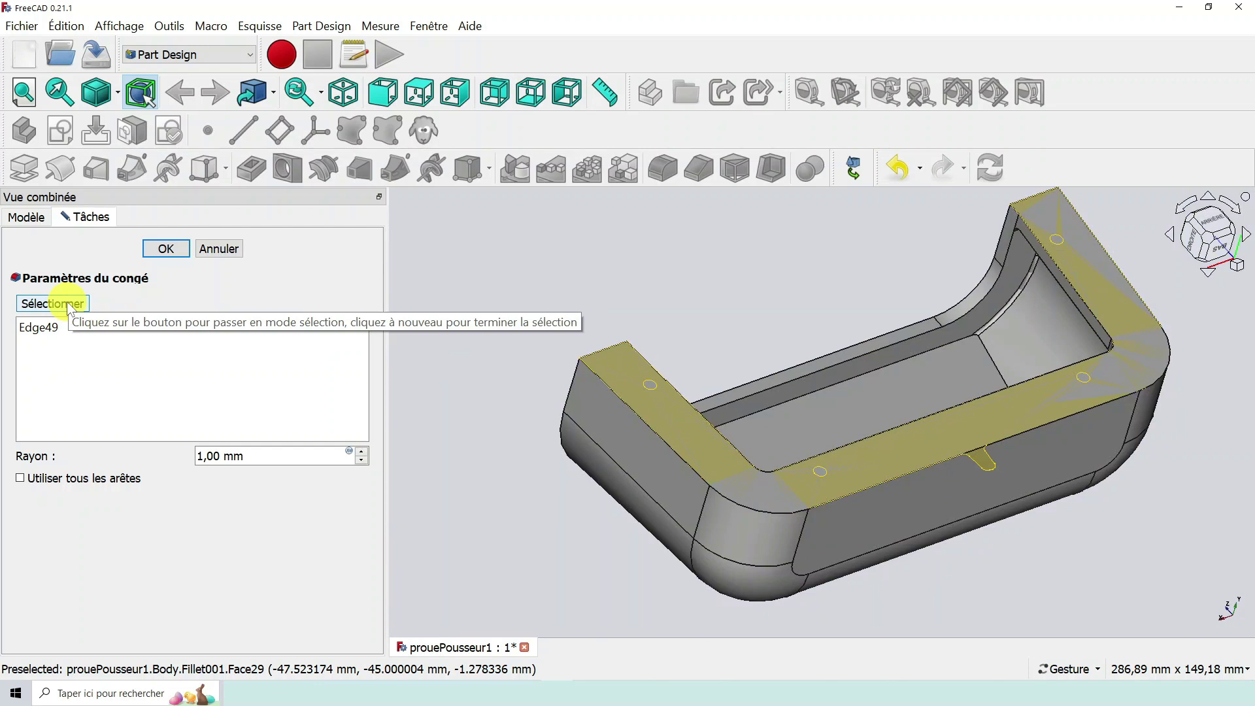
Add the long straight inner edge beneath the rim to the fillet's edge selection and preview the 1 mm fillet.
{"action": "left_click", "coordinate": [63, 305]}
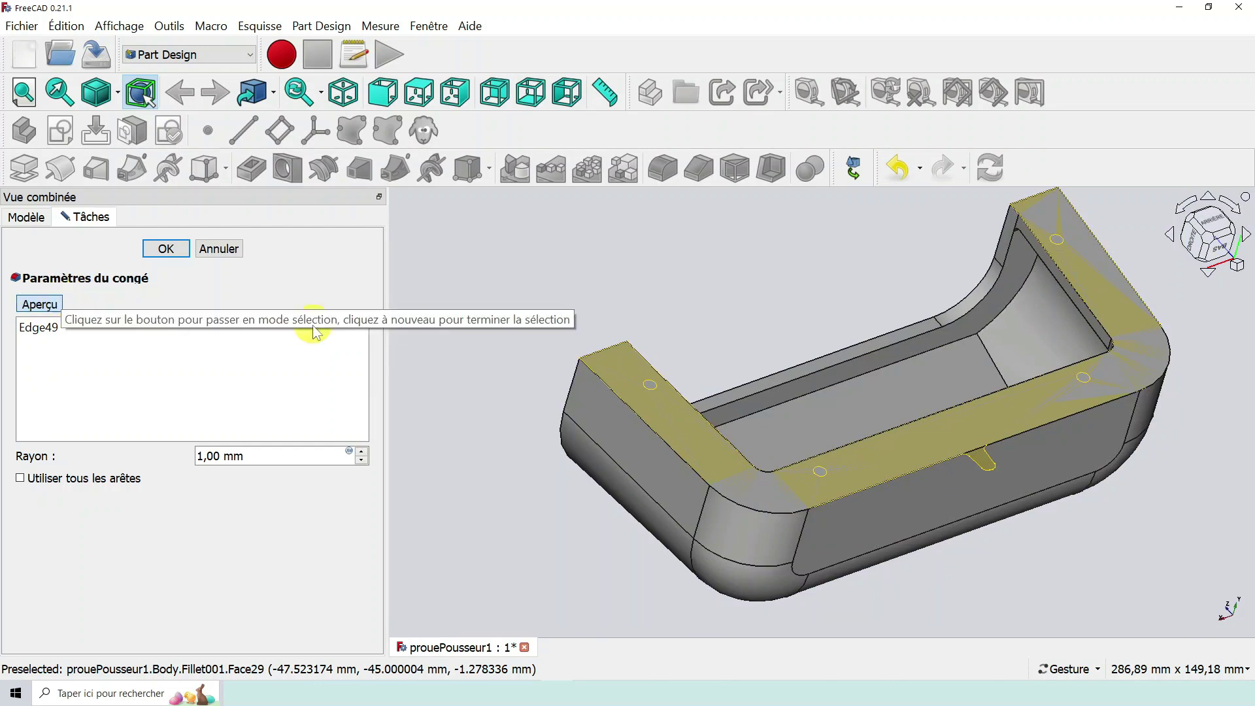
{"action": "left_click", "coordinate": [878, 367]}
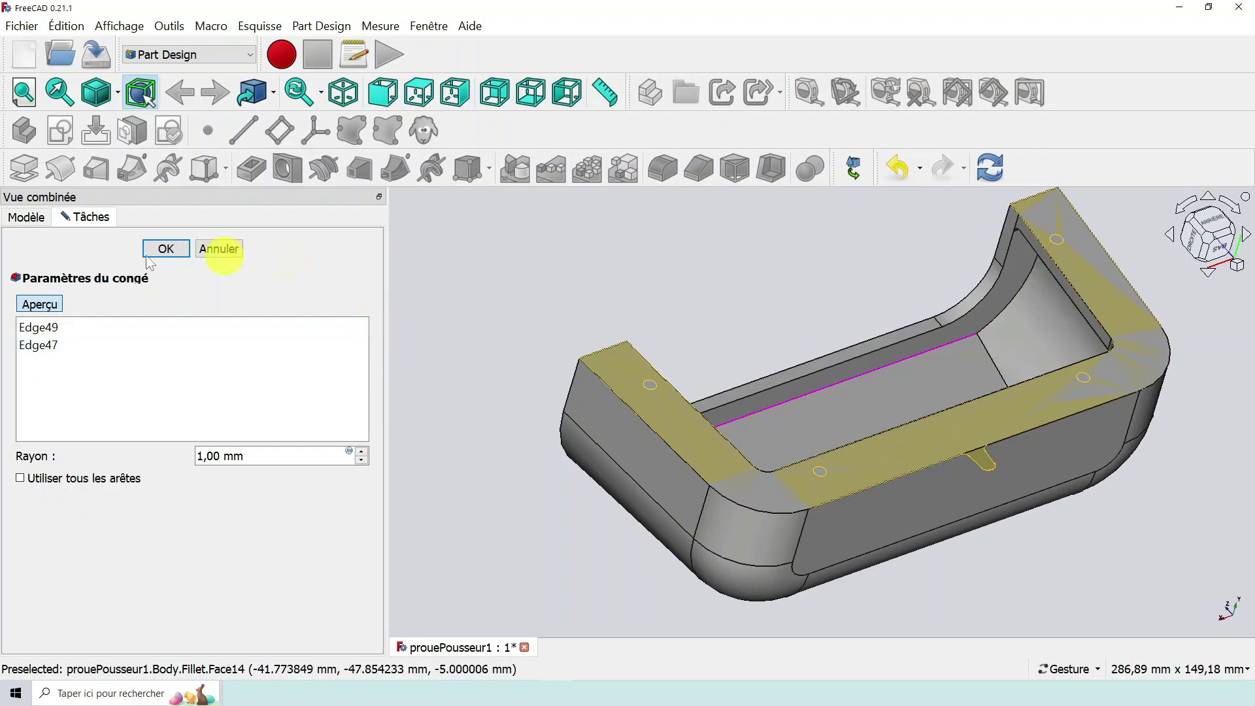
{"action": "scroll", "coordinate": [949, 344], "scroll_direction": "up", "scroll_amount": 1}
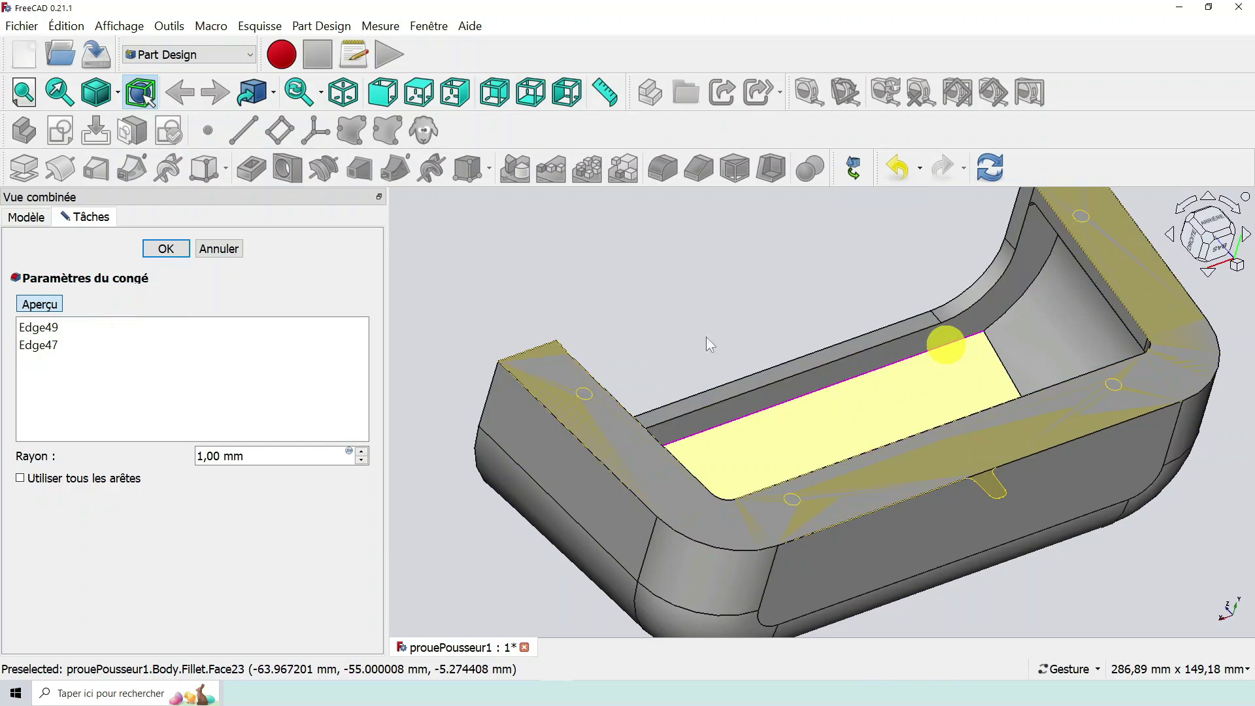
{"action": "left_click", "coordinate": [47, 304]}
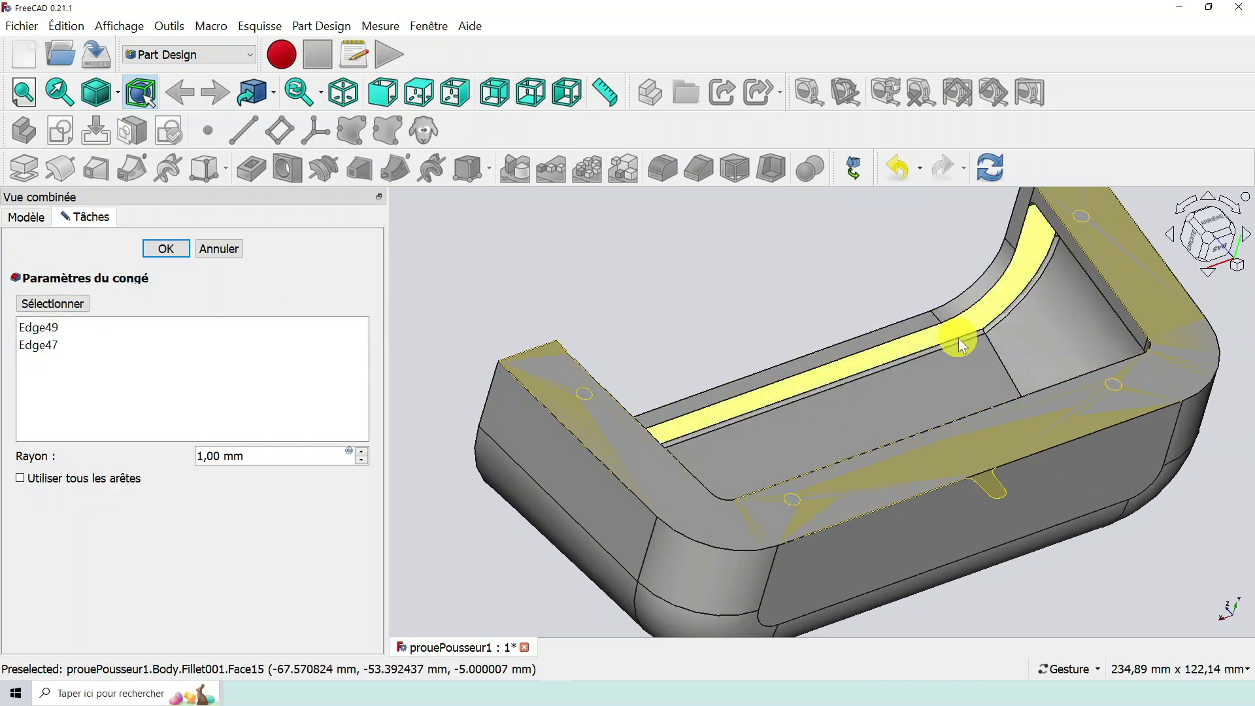
Check where the straight and curved fillets meet beneath the rim at both ends, and accept the 1 mm fillet.
{"action": "scroll", "coordinate": [958, 339], "scroll_direction": "up", "scroll_amount": 6}
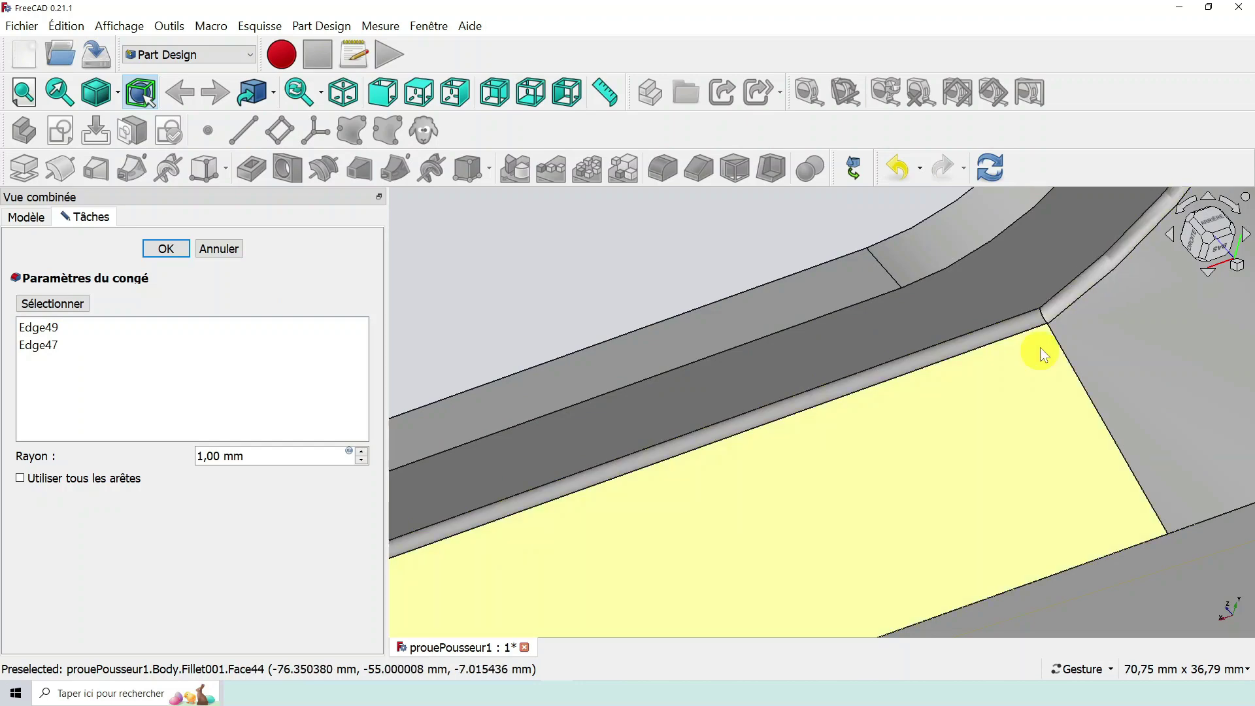
{"action": "scroll", "coordinate": [1049, 349], "scroll_direction": "down", "scroll_amount": 4}
{"action": "scroll", "coordinate": [962, 253], "scroll_direction": "up", "scroll_amount": 10}
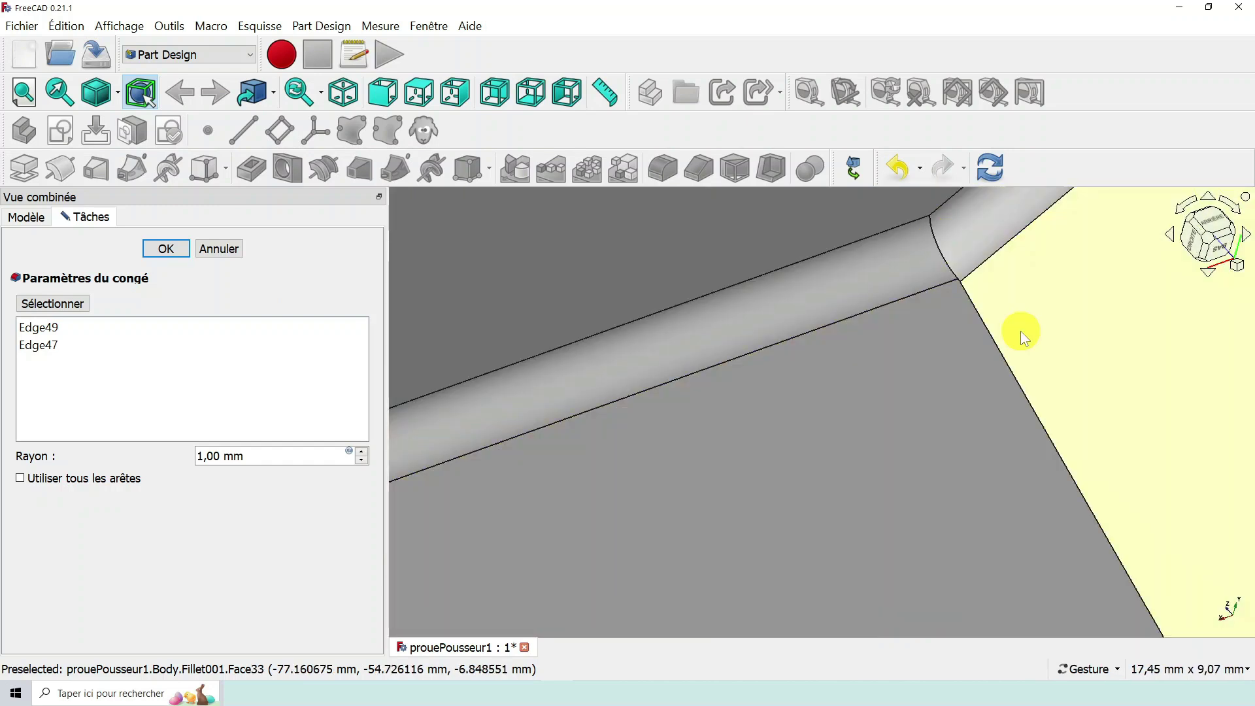
{"action": "scroll", "coordinate": [1021, 331], "scroll_direction": "down", "scroll_amount": 6}
{"action": "scroll", "coordinate": [1045, 387], "scroll_direction": "down", "scroll_amount": 10}
{"action": "left_click_drag", "start_coordinate": [1046, 387], "coordinate": [814, 373]}
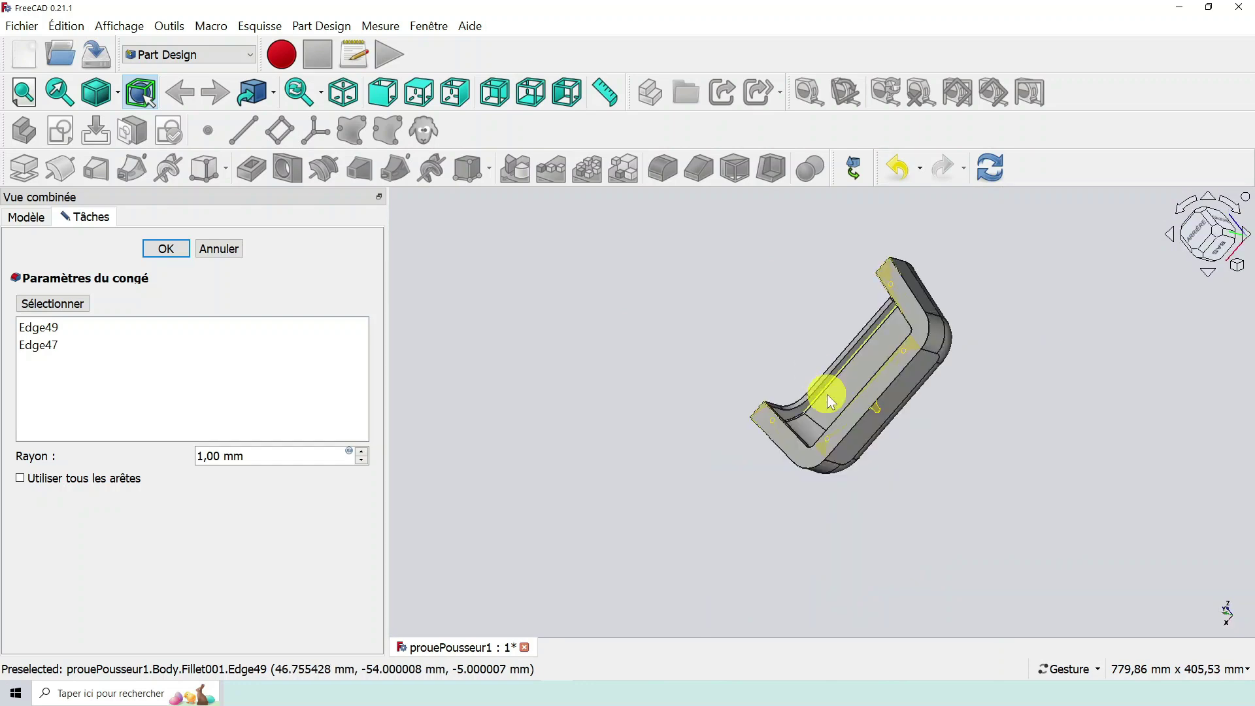
{"action": "scroll", "coordinate": [827, 395], "scroll_direction": "up", "scroll_amount": 8}
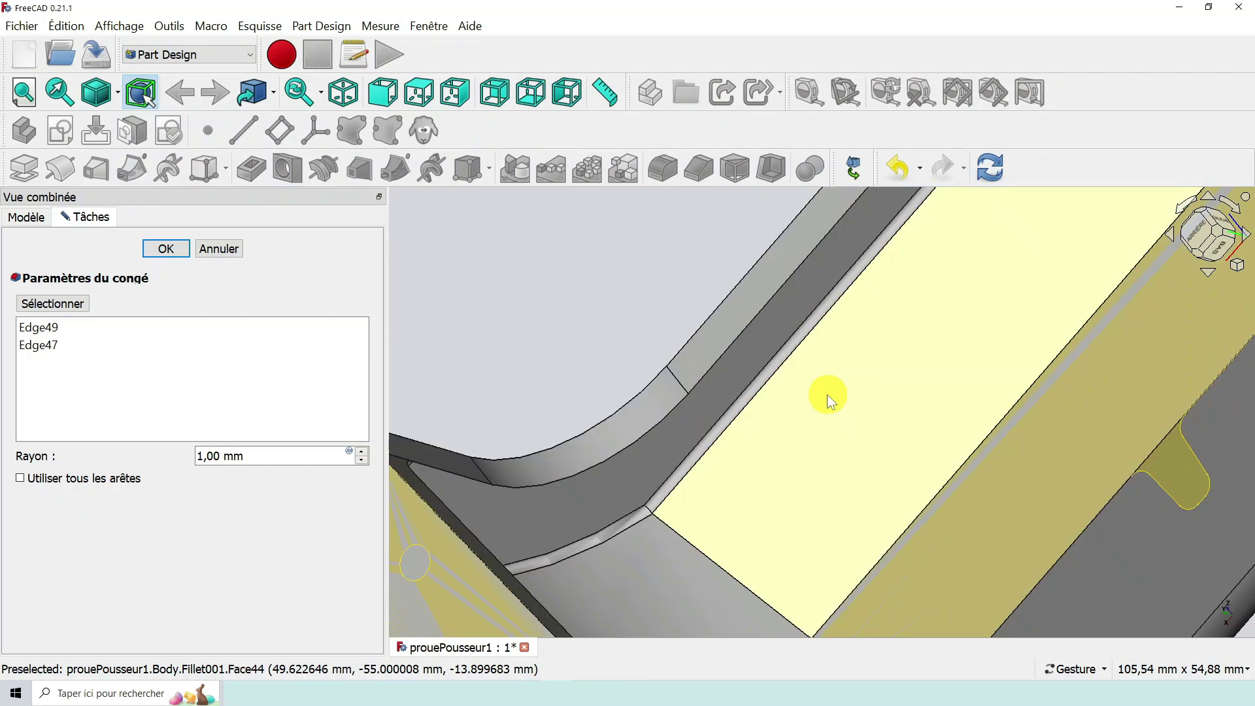
{"action": "scroll", "coordinate": [829, 398], "scroll_direction": "down", "scroll_amount": 8}
{"action": "left_click_drag", "start_coordinate": [829, 399], "coordinate": [1024, 416]}
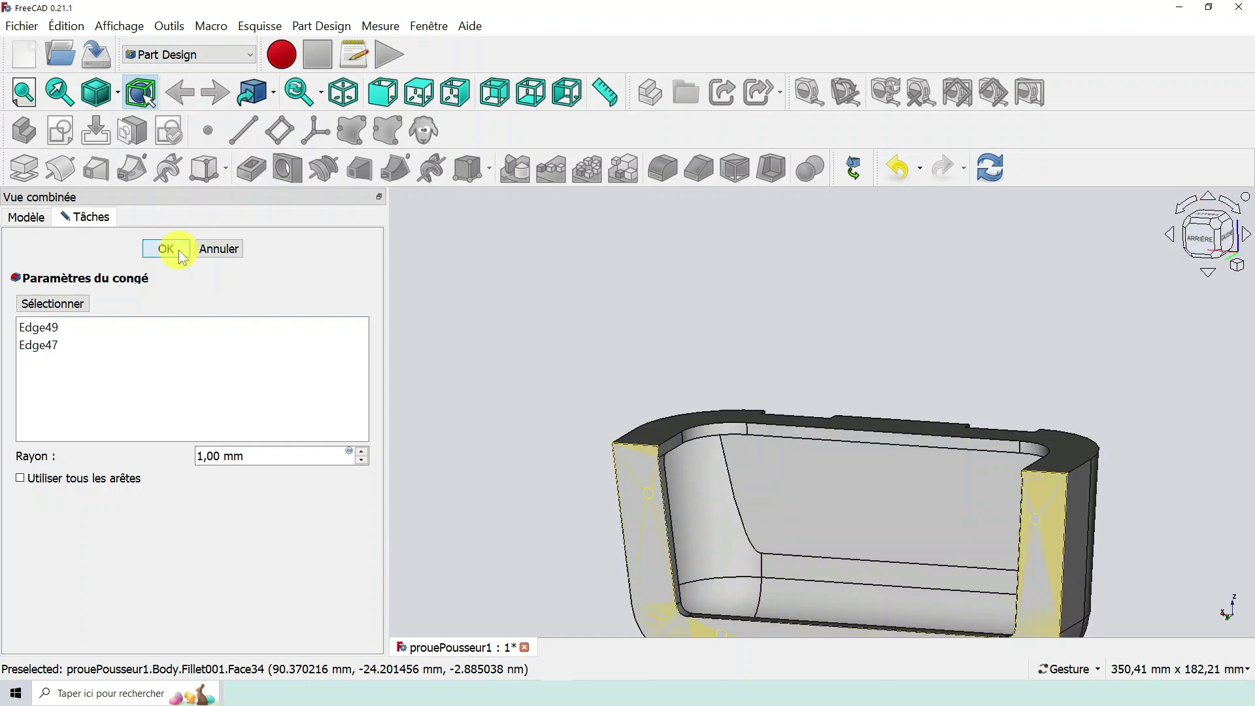
{"action": "left_click", "coordinate": [179, 250]}
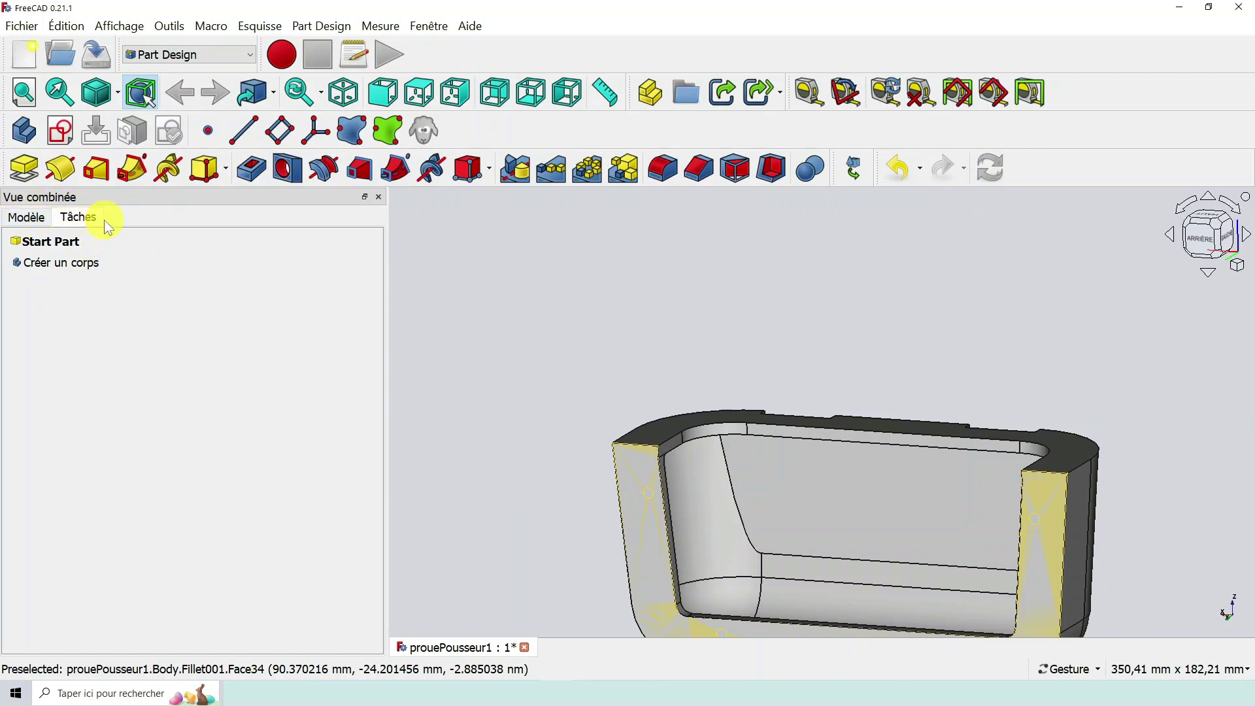
Rename the 3 mm flange corner fillet in the model tree as congeInt1.
{"action": "left_click", "coordinate": [32, 217]}
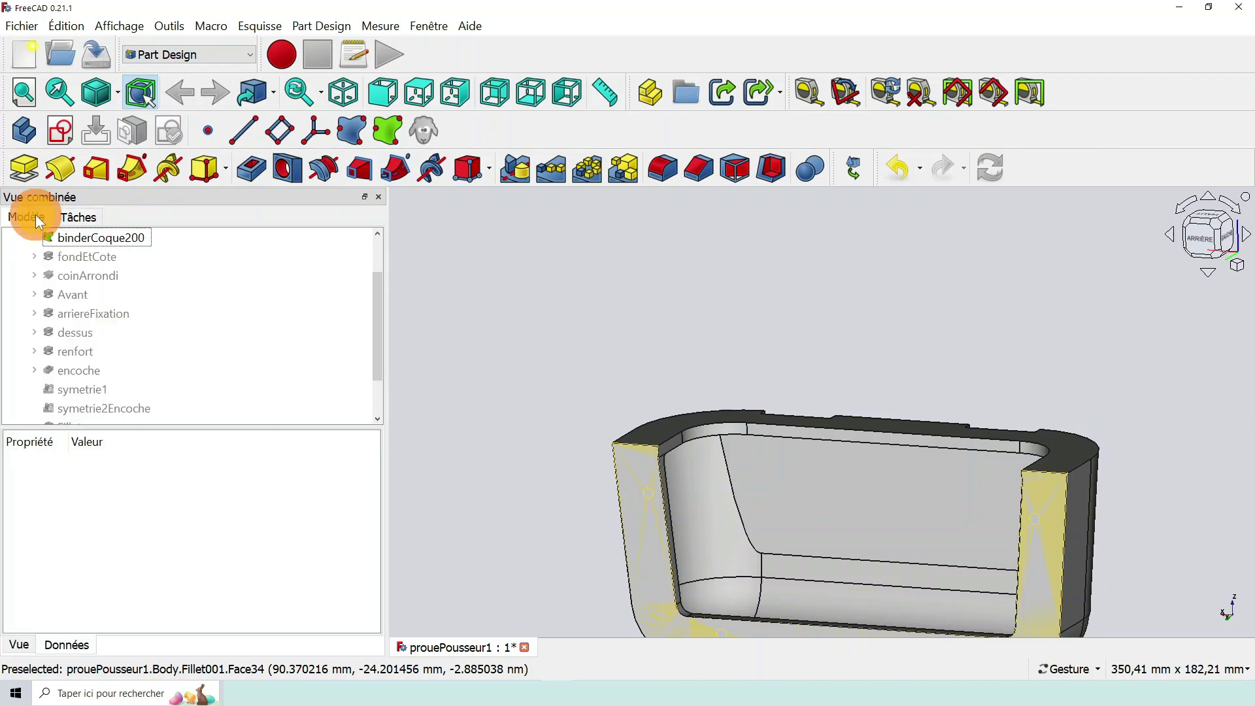
{"action": "left_click_drag", "start_coordinate": [377, 302], "coordinate": [385, 363]}
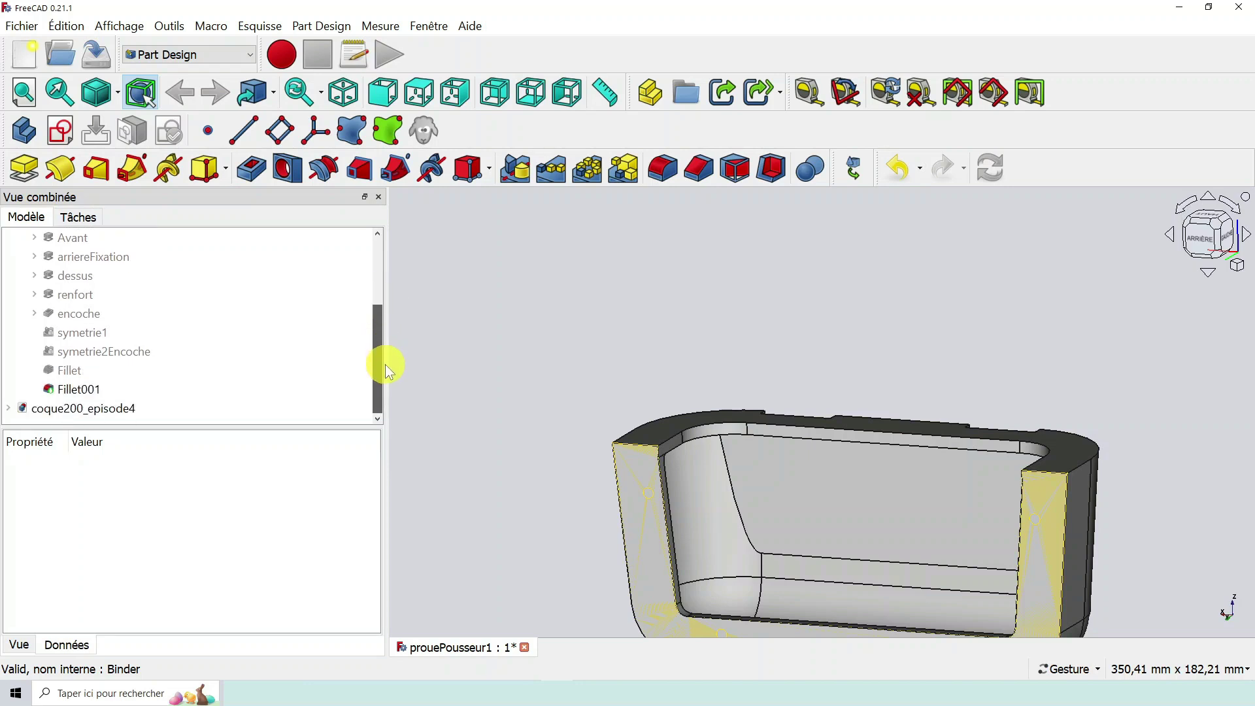
{"action": "right_click", "coordinate": [68, 371]}
{"action": "left_click", "coordinate": [127, 391]}
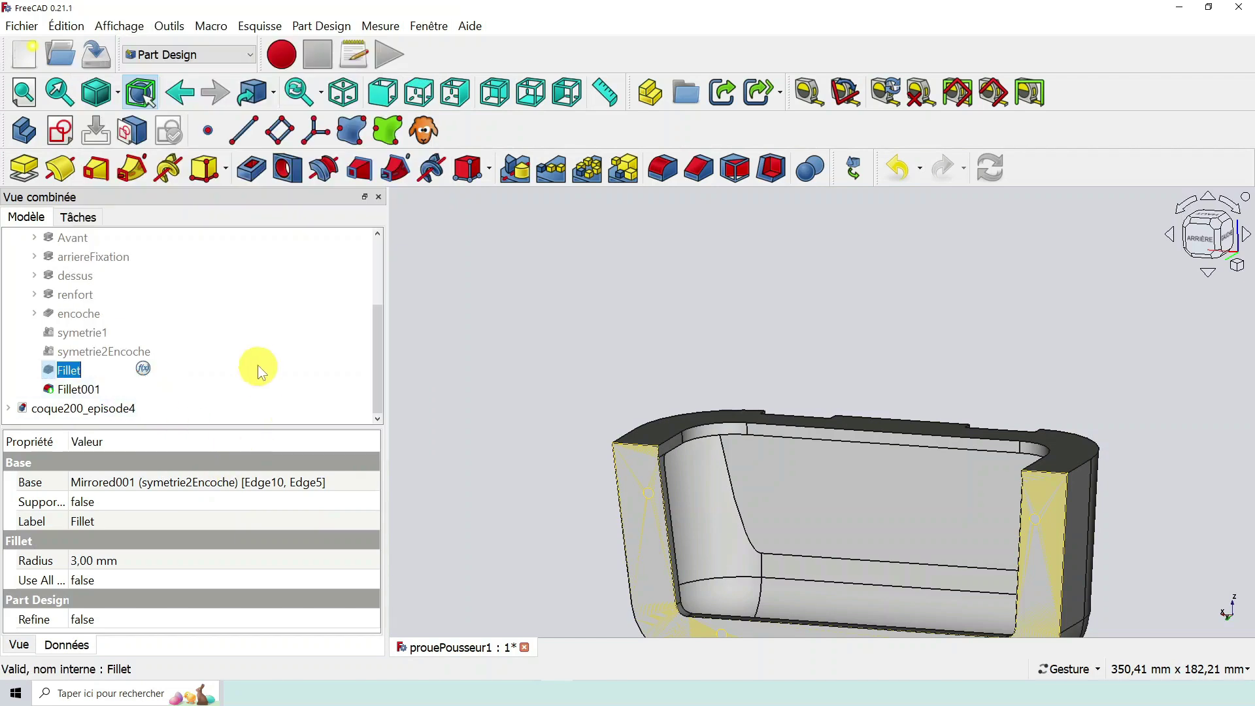
{"action": "type", "text": "congeInt1"}
{"action": "key", "text": "Return"}
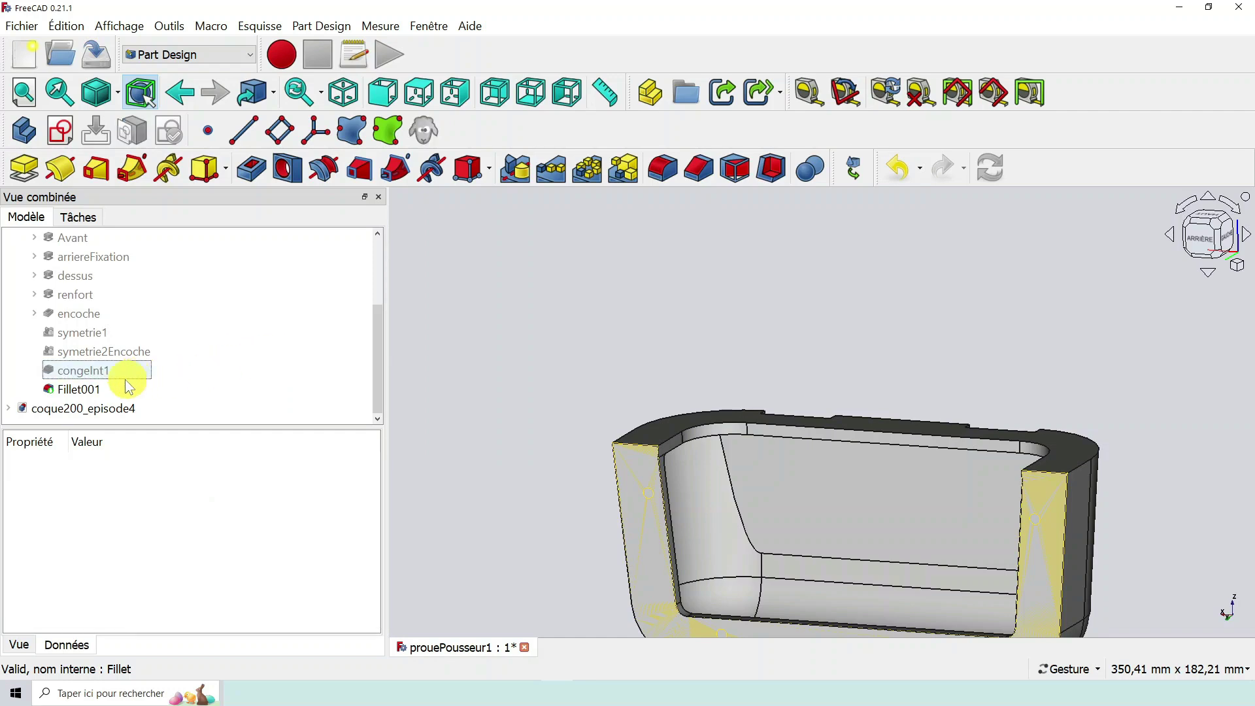
Rename the 1 mm fillet beneath the rim as congeInt2.
{"action": "right_click", "coordinate": [93, 390]}
{"action": "left_click", "coordinate": [147, 392]}
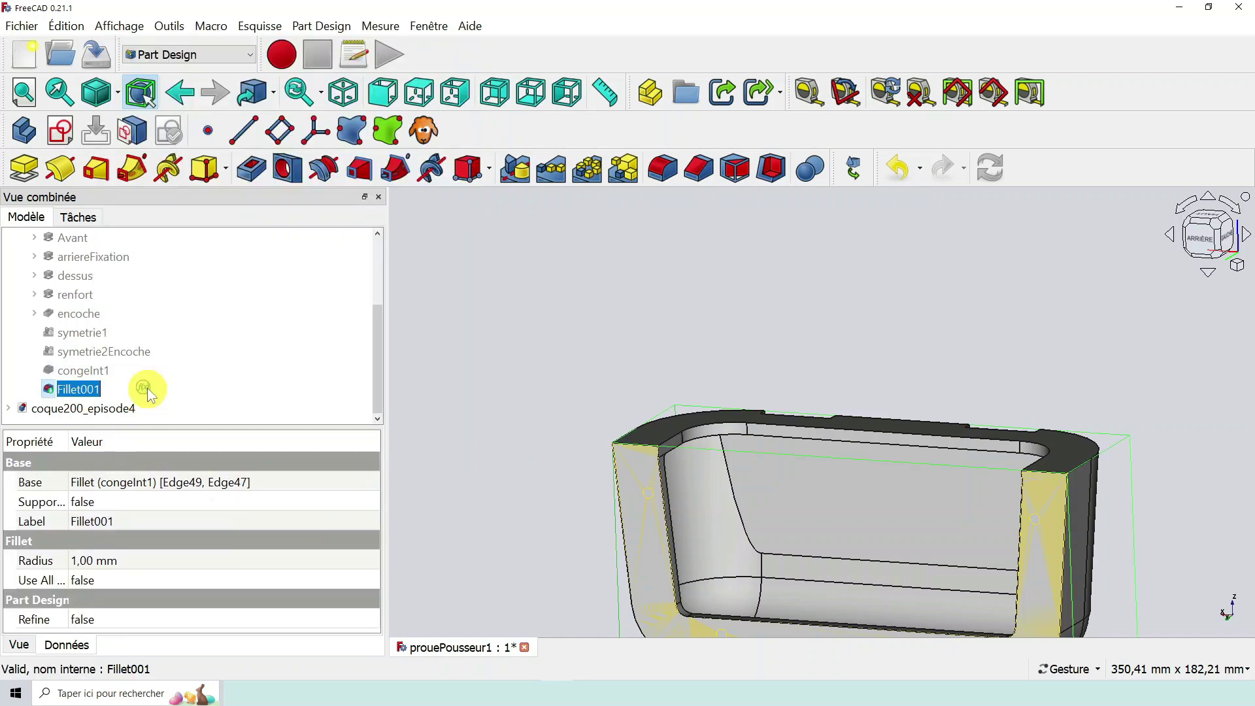
{"action": "type", "text": "conge"}
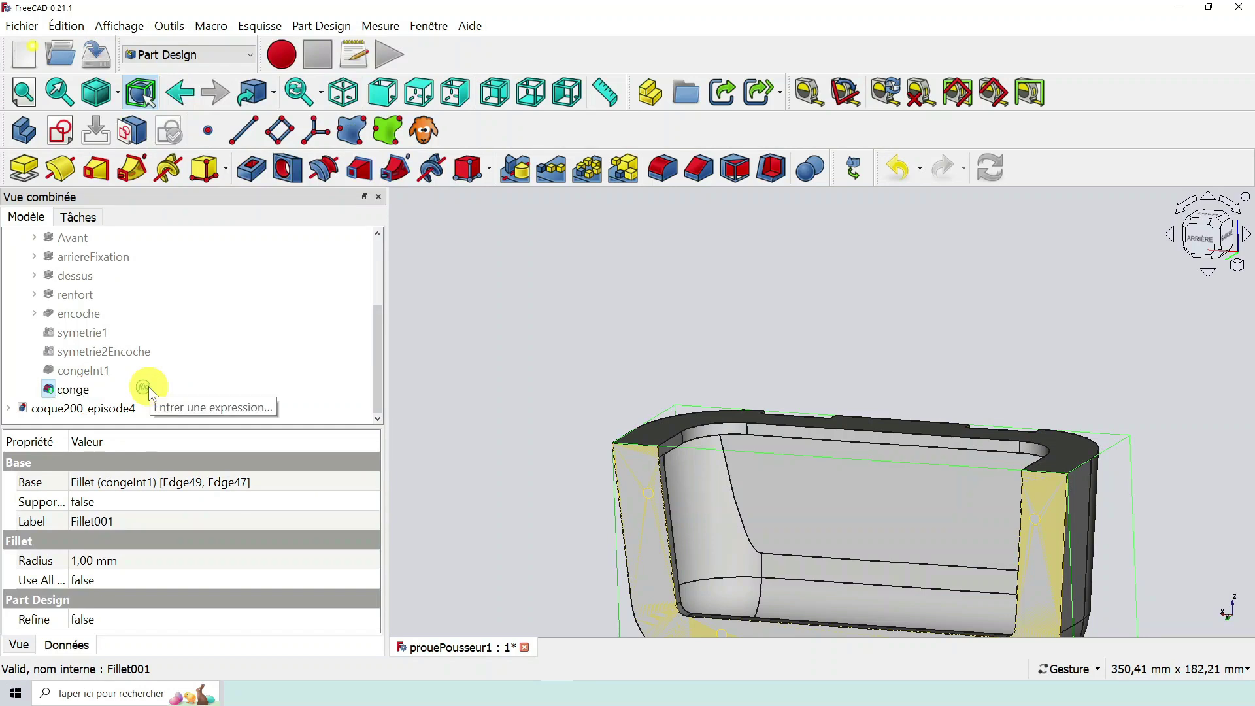
{"action": "type", "text": "Int2"}
{"action": "key", "text": "Return"}
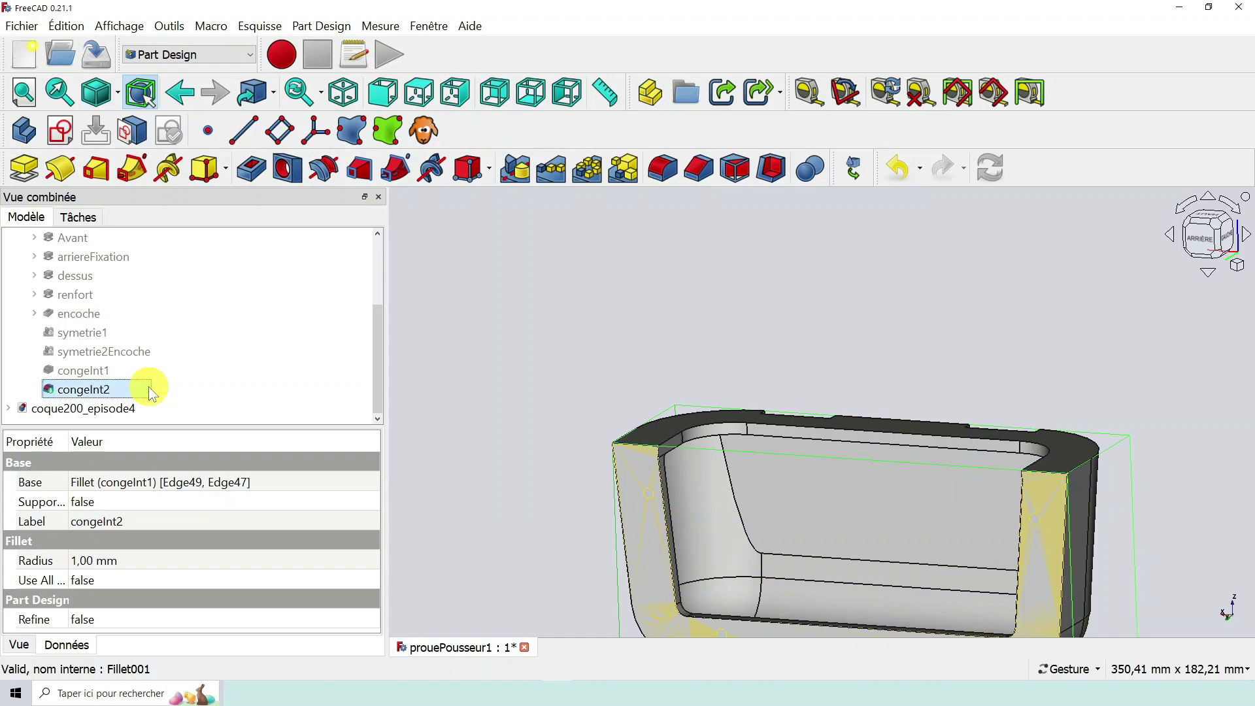
Clear the selection and inspect the bow's rear flange, inner cavity and underside from several angles.
{"action": "scroll", "coordinate": [919, 296], "scroll_direction": "down", "scroll_amount": 4}
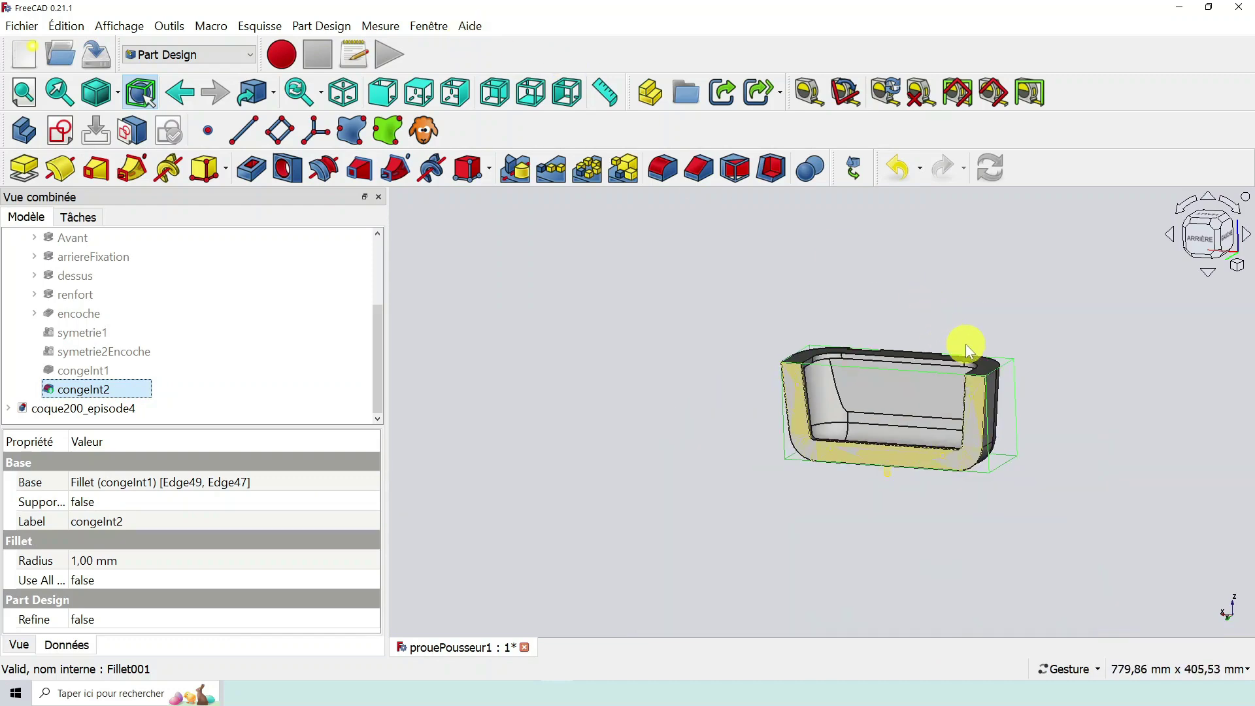
{"action": "scroll", "coordinate": [966, 343], "scroll_direction": "up", "scroll_amount": 4}
{"action": "scroll", "coordinate": [873, 432], "scroll_direction": "down", "scroll_amount": 3}
{"action": "left_click", "coordinate": [627, 493]}
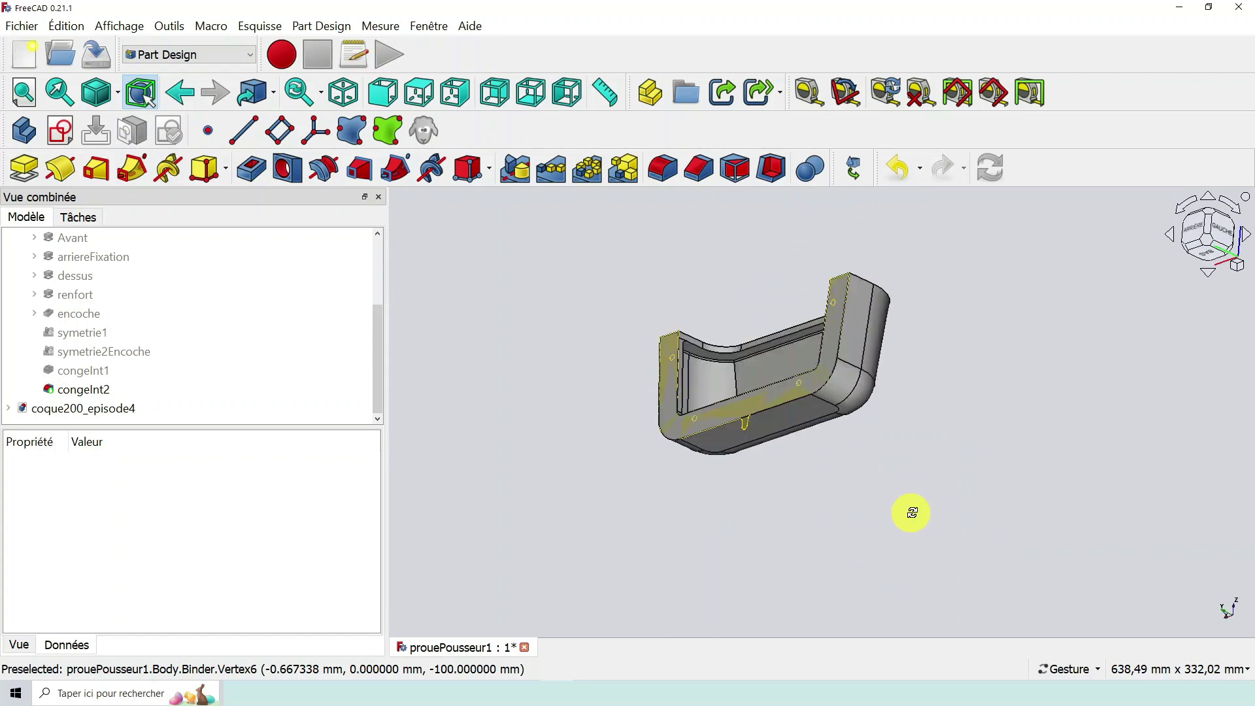
{"action": "scroll", "coordinate": [752, 385], "scroll_direction": "up", "scroll_amount": 6}
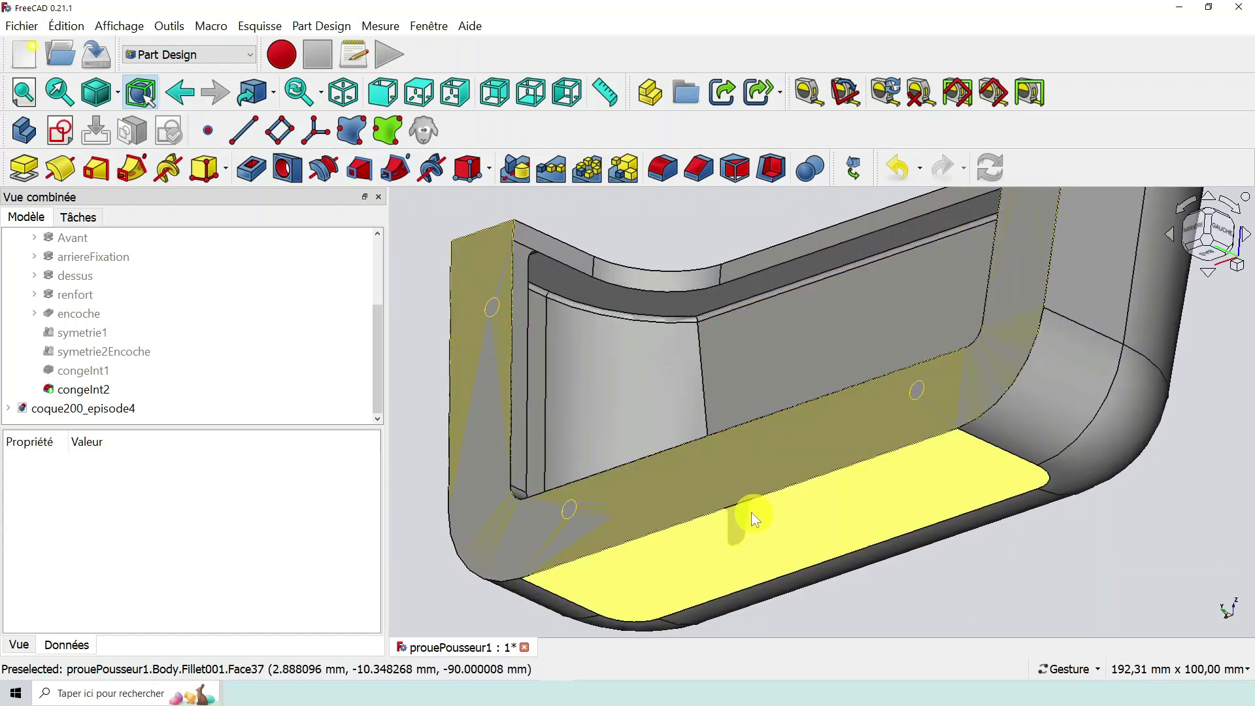
{"action": "scroll", "coordinate": [803, 505], "scroll_direction": "down", "scroll_amount": 3}
{"action": "left_click_drag", "start_coordinate": [803, 504], "coordinate": [674, 381]}
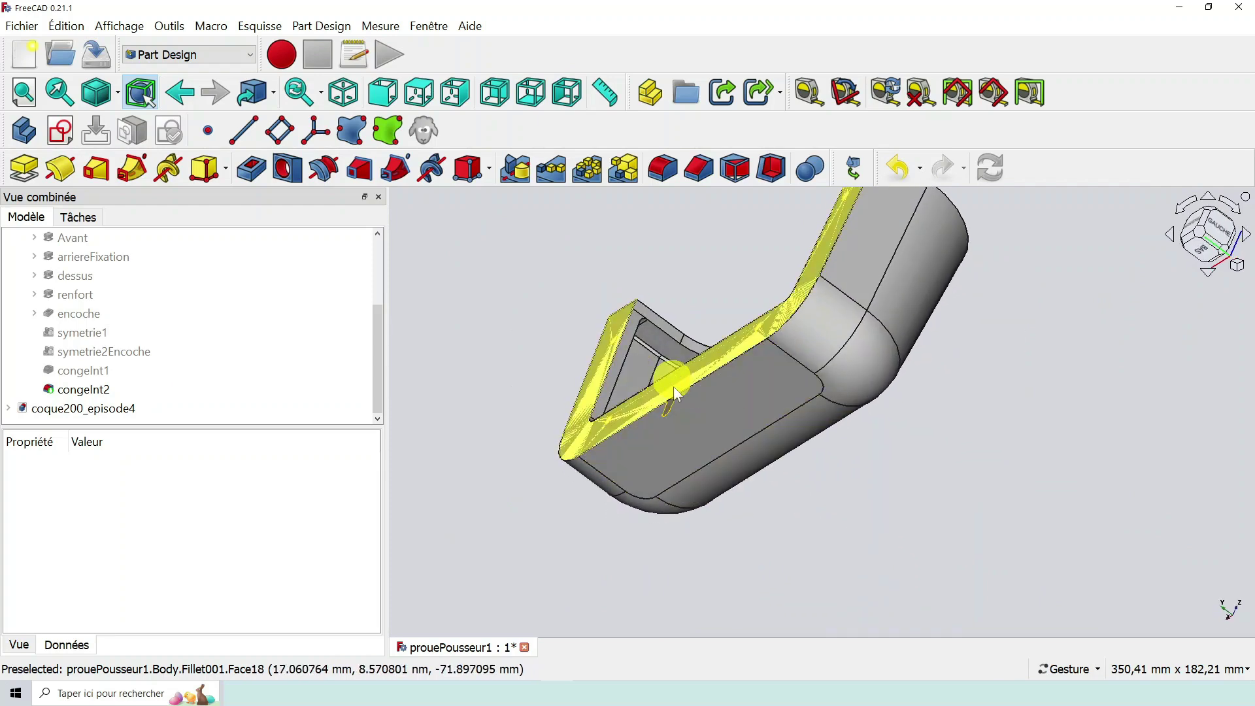
{"action": "scroll", "coordinate": [686, 407], "scroll_direction": "up", "scroll_amount": 6}
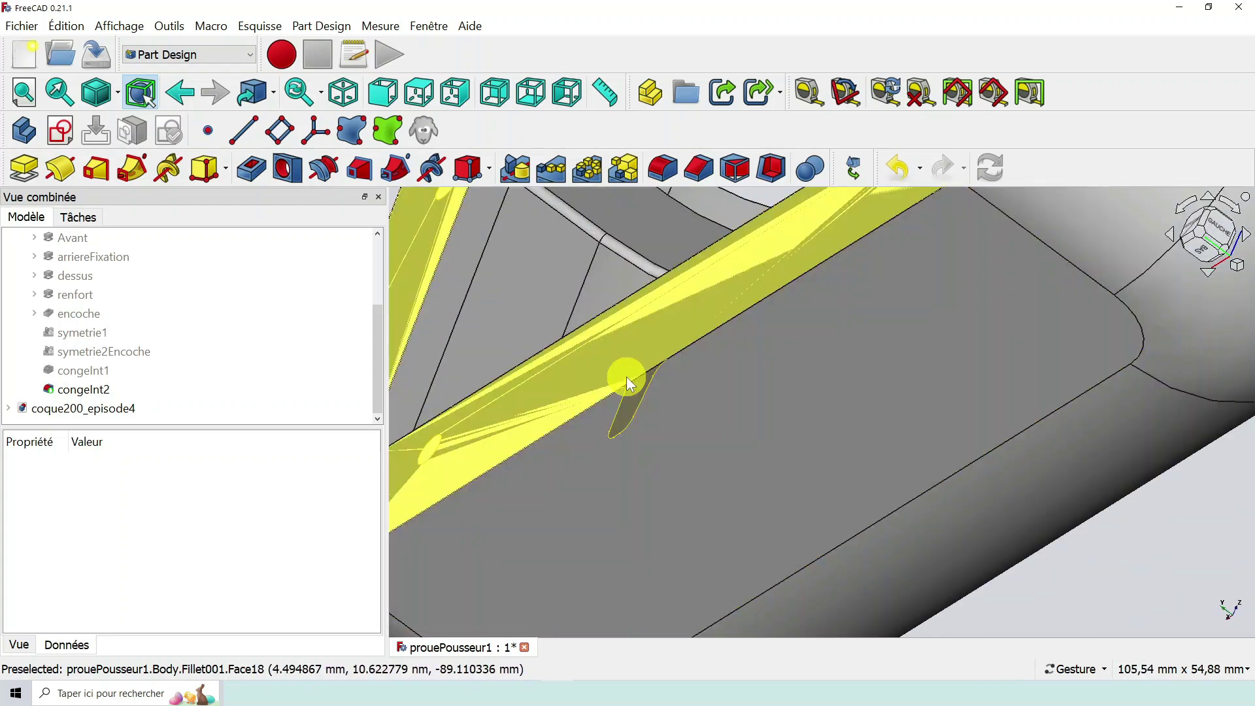
{"action": "scroll", "coordinate": [702, 410], "scroll_direction": "down", "scroll_amount": 7}
{"action": "left_click_drag", "start_coordinate": [823, 425], "coordinate": [521, 411]}
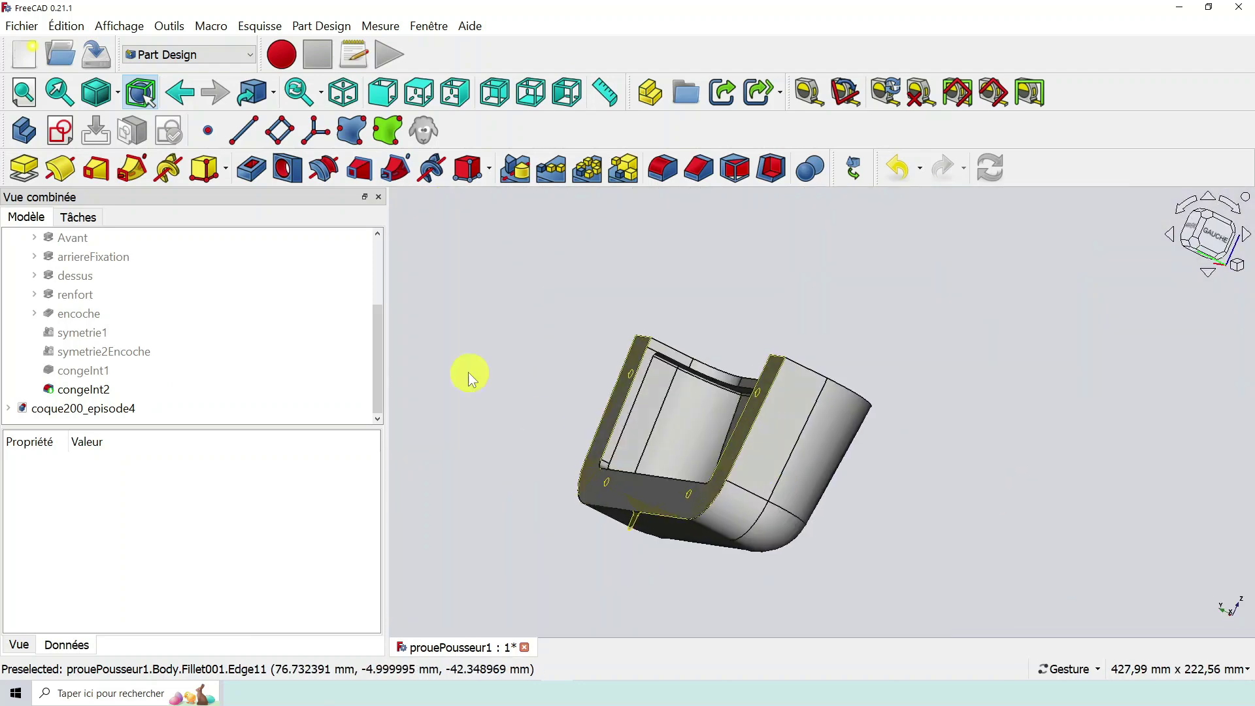
{"action": "left_click_drag", "start_coordinate": [668, 535], "coordinate": [594, 379]}
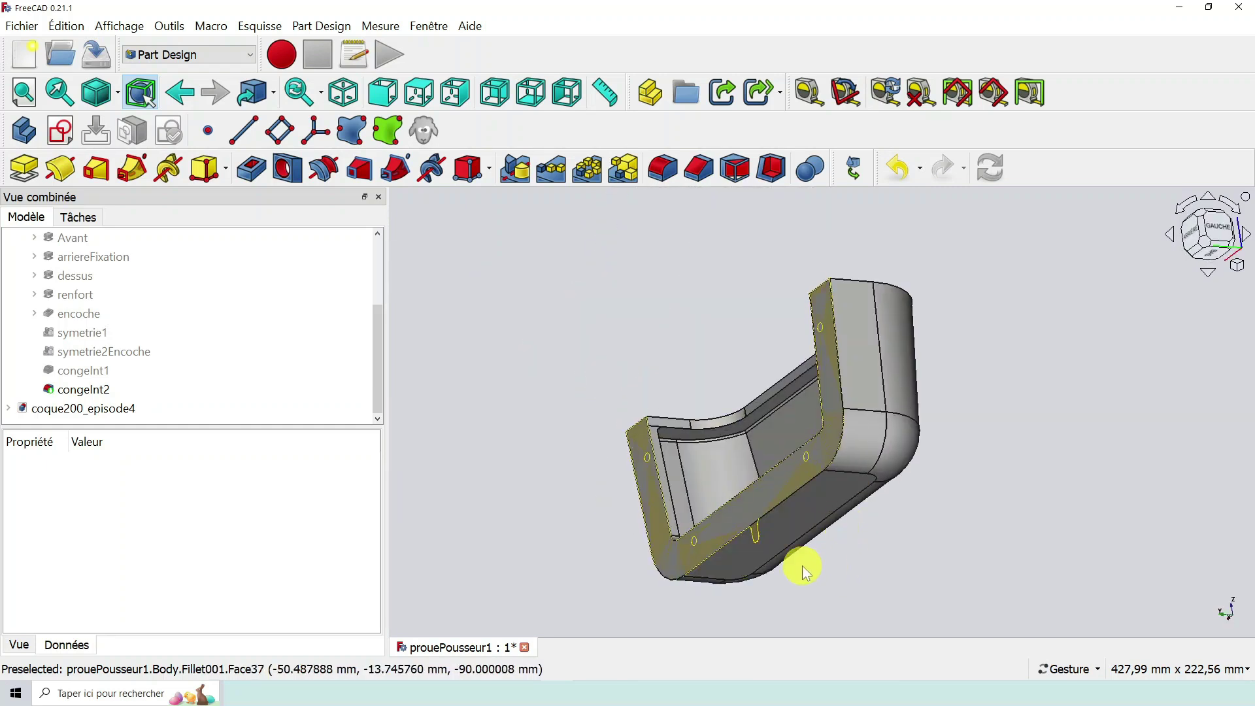
{"action": "scroll", "coordinate": [802, 566], "scroll_direction": "up", "scroll_amount": 3}
{"action": "scroll", "coordinate": [849, 536], "scroll_direction": "down", "scroll_amount": 3}
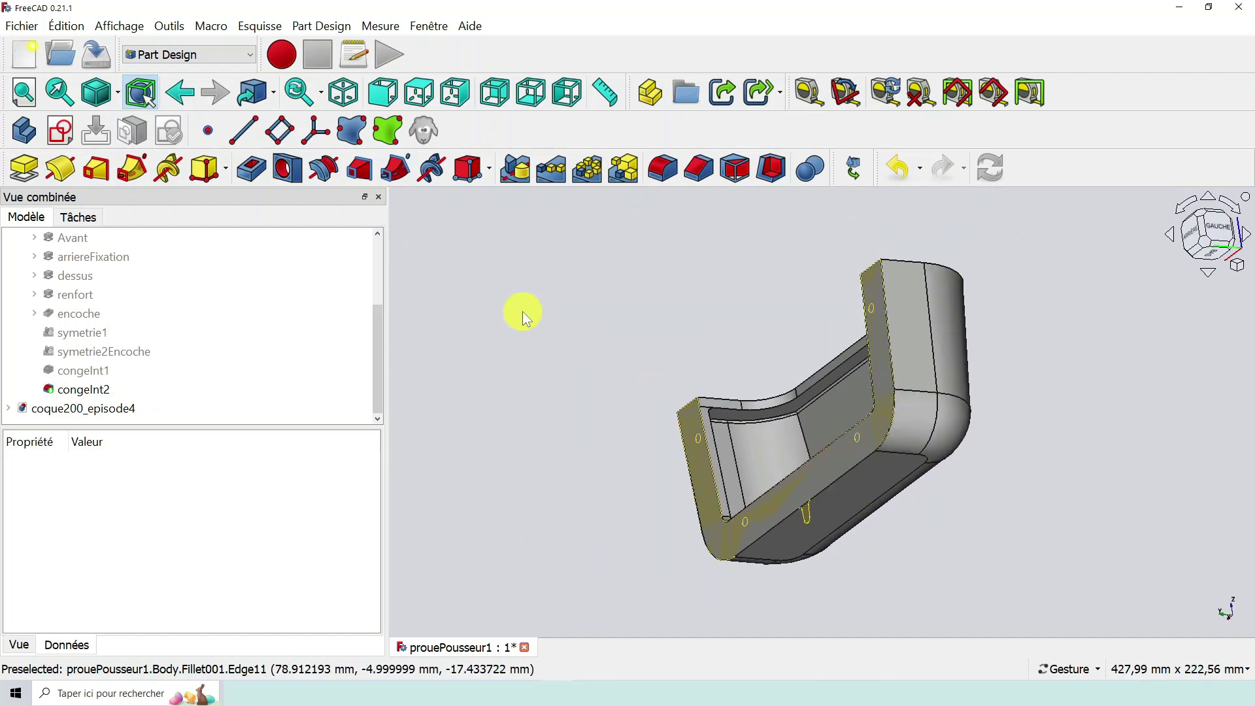
Create a new sketch on the XZ plane of the bow body.
{"action": "left_click", "coordinate": [64, 130]}
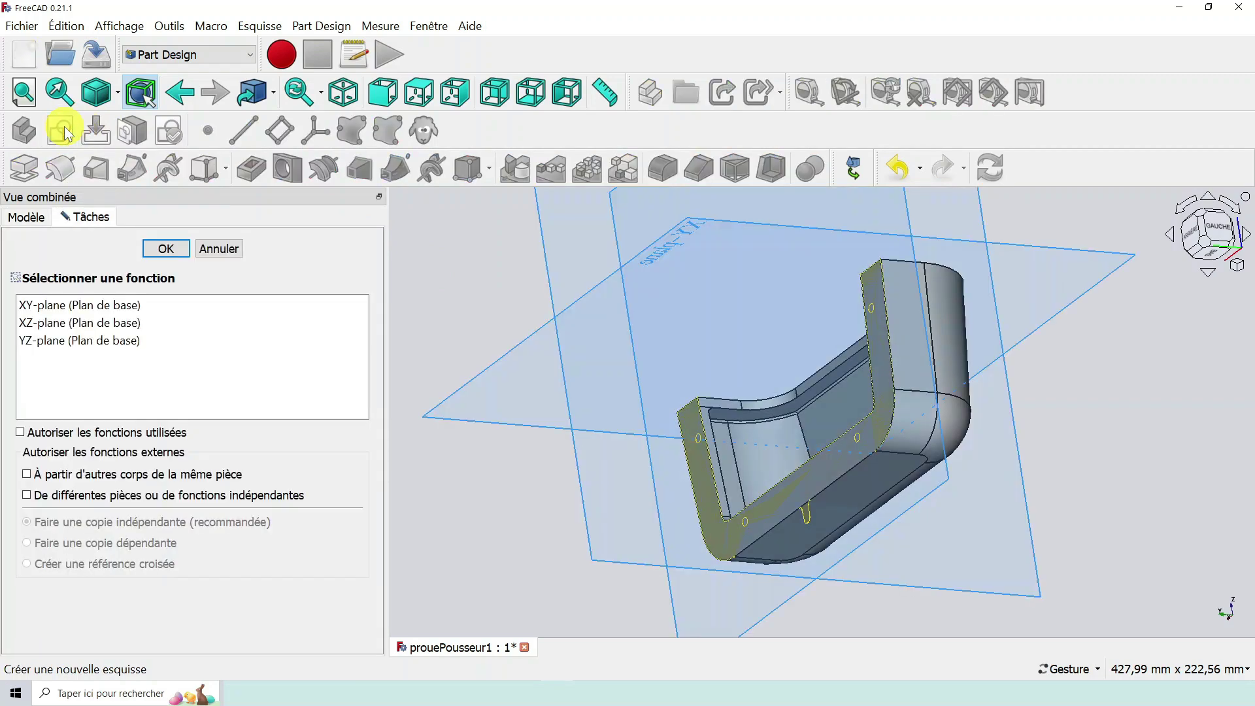
{"action": "scroll", "coordinate": [1081, 433], "scroll_direction": "down", "scroll_amount": 2}
{"action": "left_click_drag", "start_coordinate": [1099, 402], "coordinate": [1101, 366]}
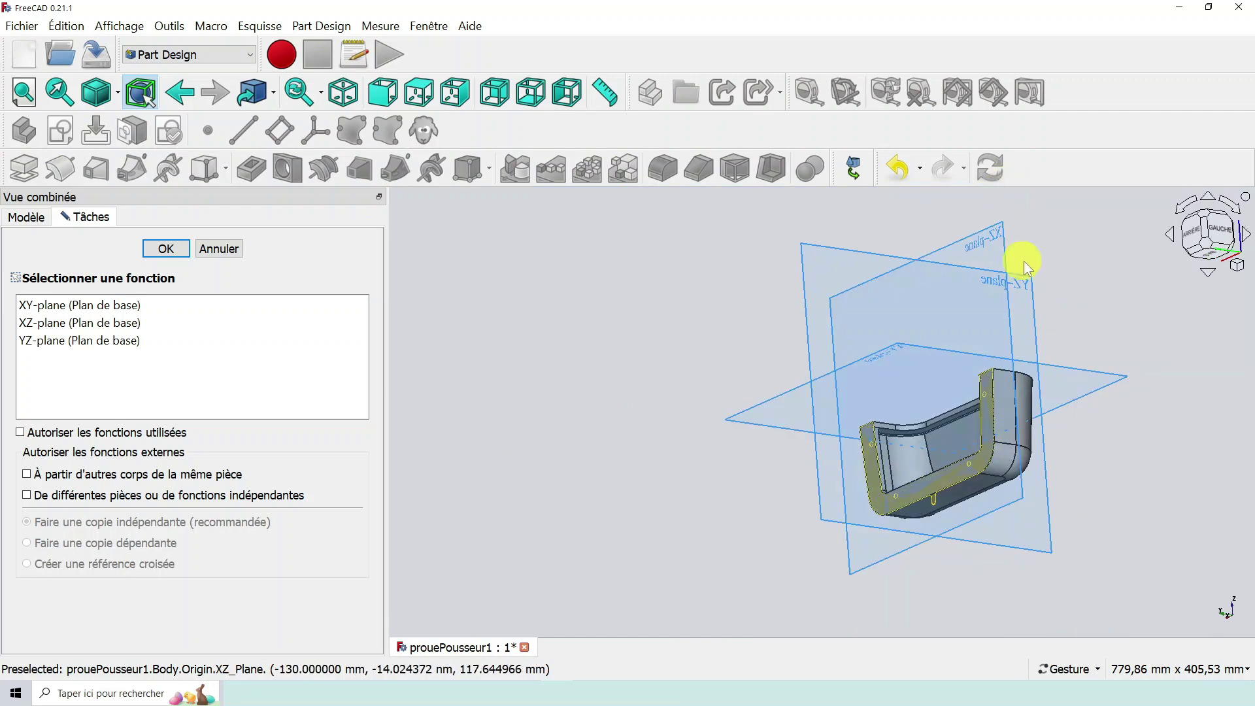
{"action": "scroll", "coordinate": [1029, 340], "scroll_direction": "up", "scroll_amount": 2}
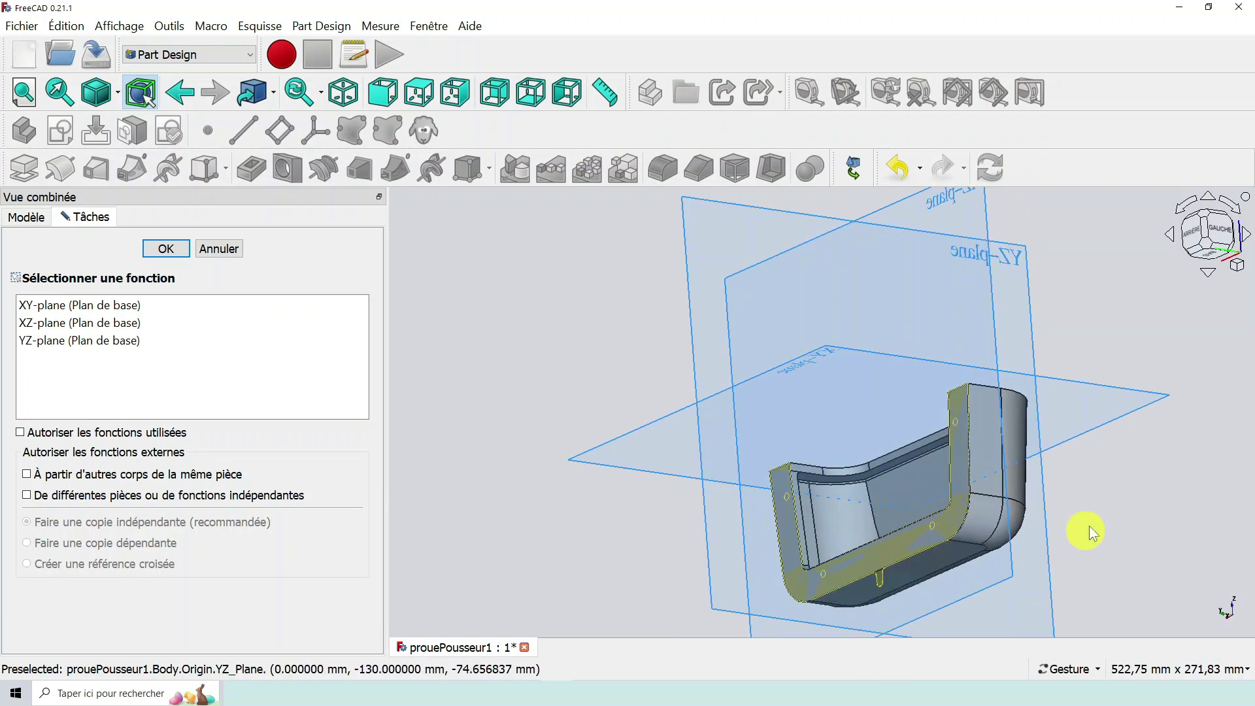
{"action": "scroll", "coordinate": [1090, 525], "scroll_direction": "down", "scroll_amount": 2}
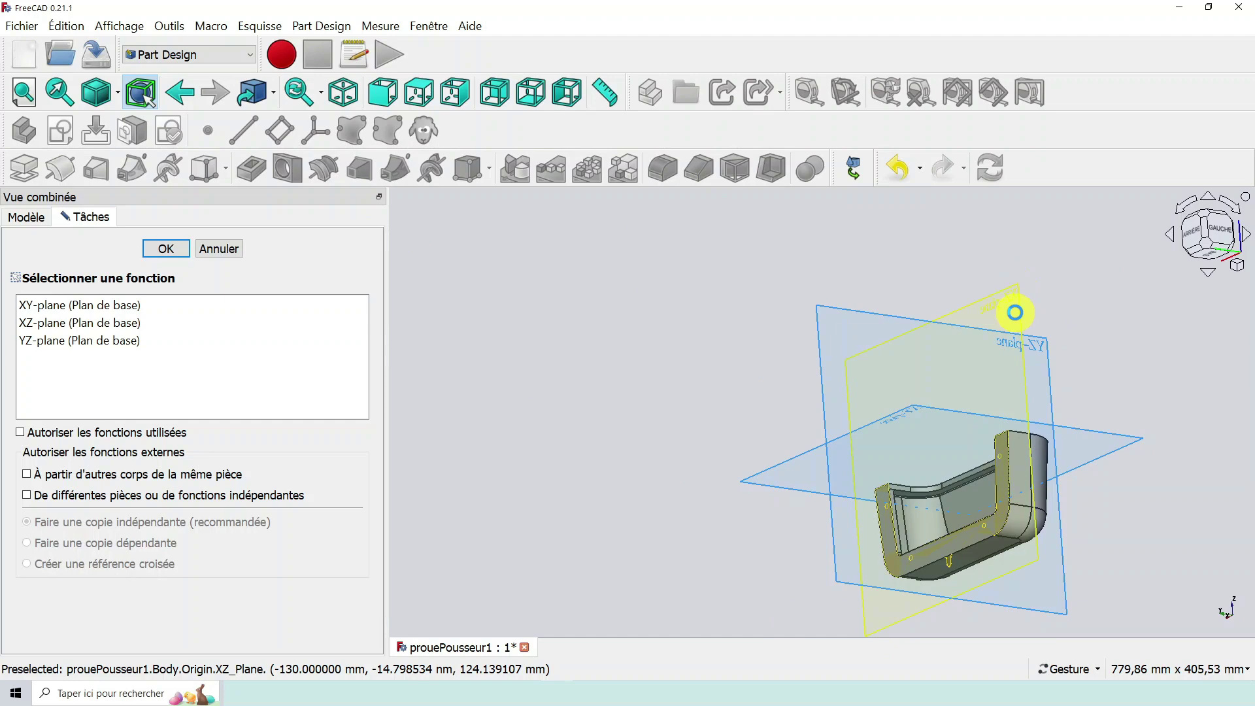
{"action": "left_click", "coordinate": [1015, 313]}
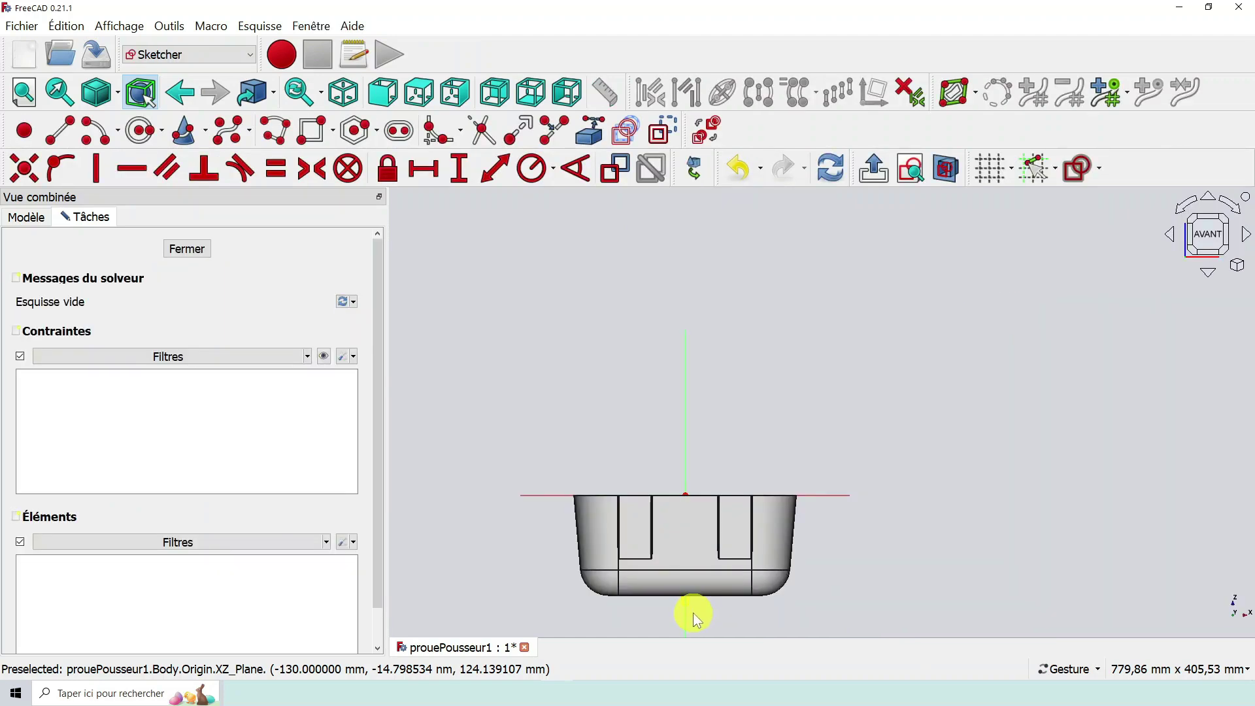
Turn on the section view for the sketch to cut the bow at the sketch plane around the keel profile.
{"action": "scroll", "coordinate": [685, 612], "scroll_direction": "up", "scroll_amount": 8}
{"action": "right_click_drag", "start_coordinate": [778, 539], "coordinate": [985, 527]}
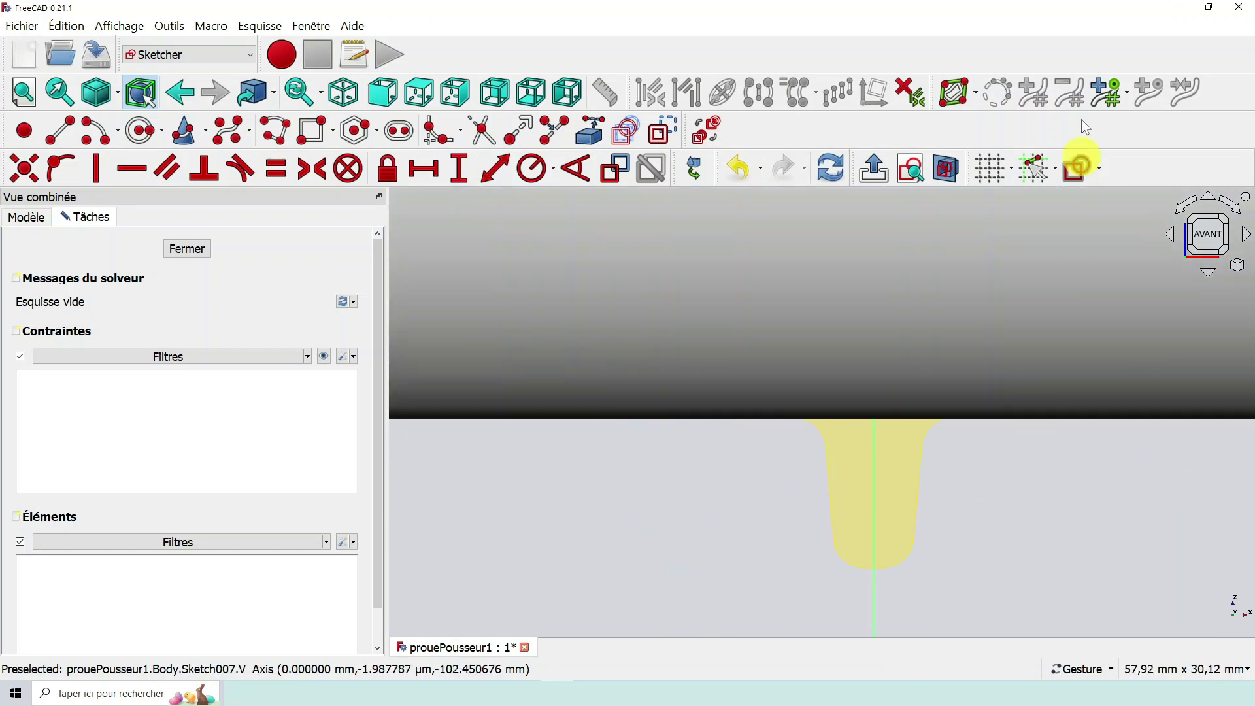
{"action": "left_click", "coordinate": [952, 174]}
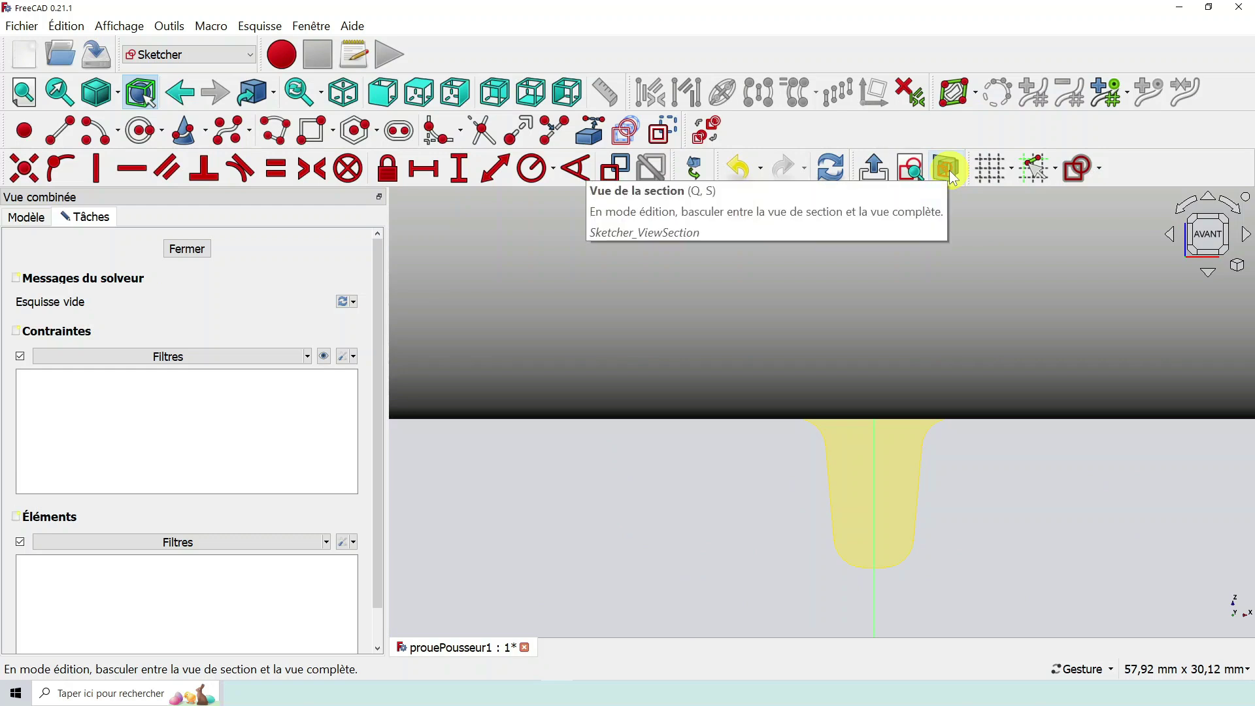
{"action": "left_click", "coordinate": [953, 175]}
{"action": "scroll", "coordinate": [984, 431], "scroll_direction": "down", "scroll_amount": 6}
{"action": "scroll", "coordinate": [1021, 467], "scroll_direction": "up", "scroll_amount": 8}
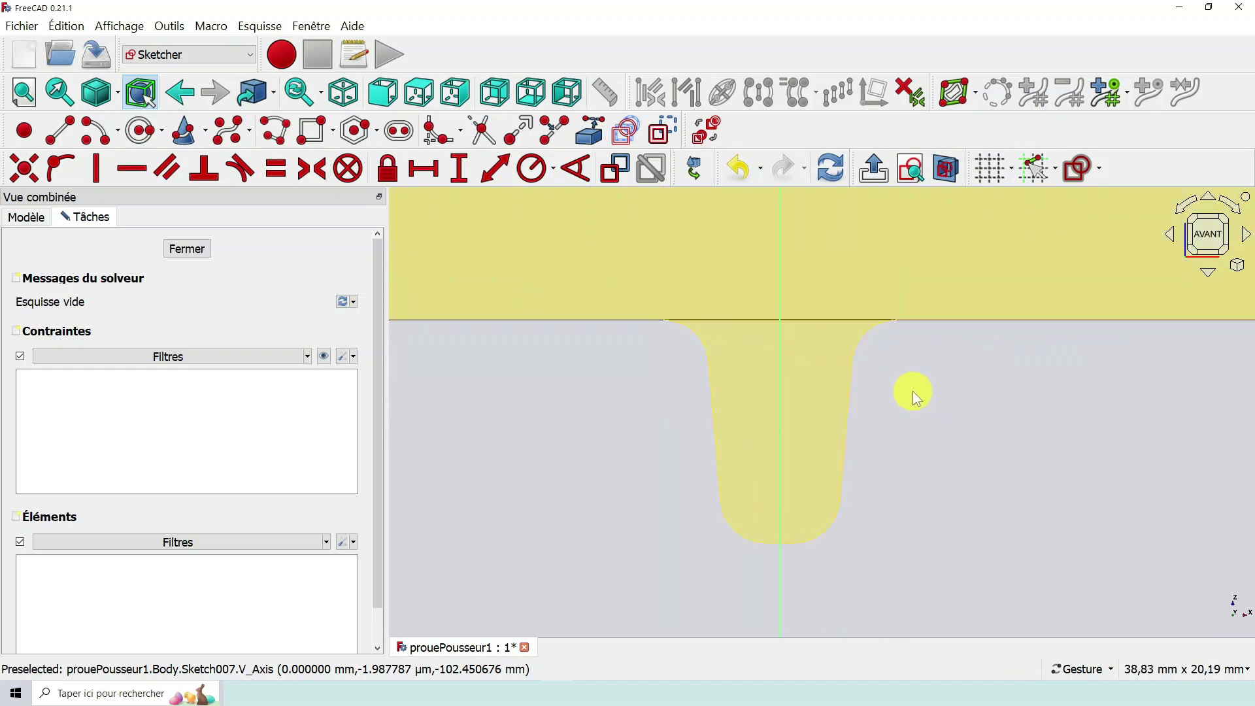
Import the keel profile's two slanted sides, its bottom edge and the bow's bottom edge as external geometry.
{"action": "left_click", "coordinate": [593, 129]}
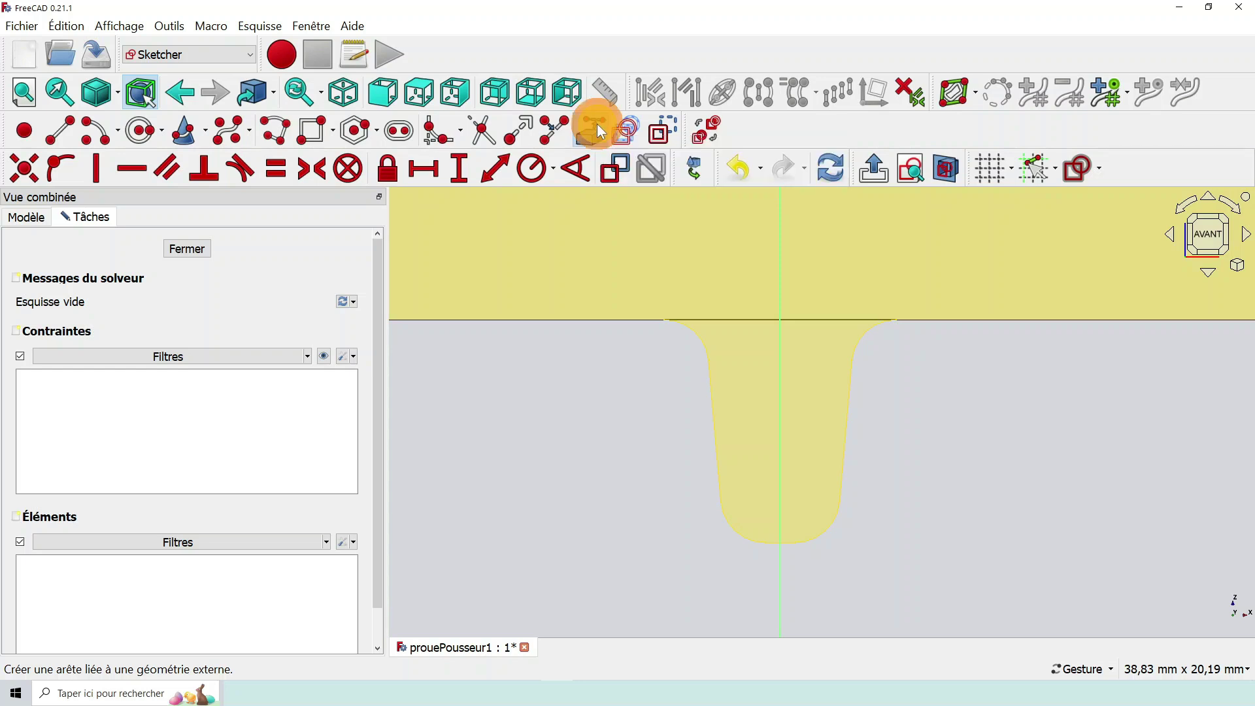
{"action": "left_click", "coordinate": [714, 417]}
{"action": "left_click", "coordinate": [849, 406]}
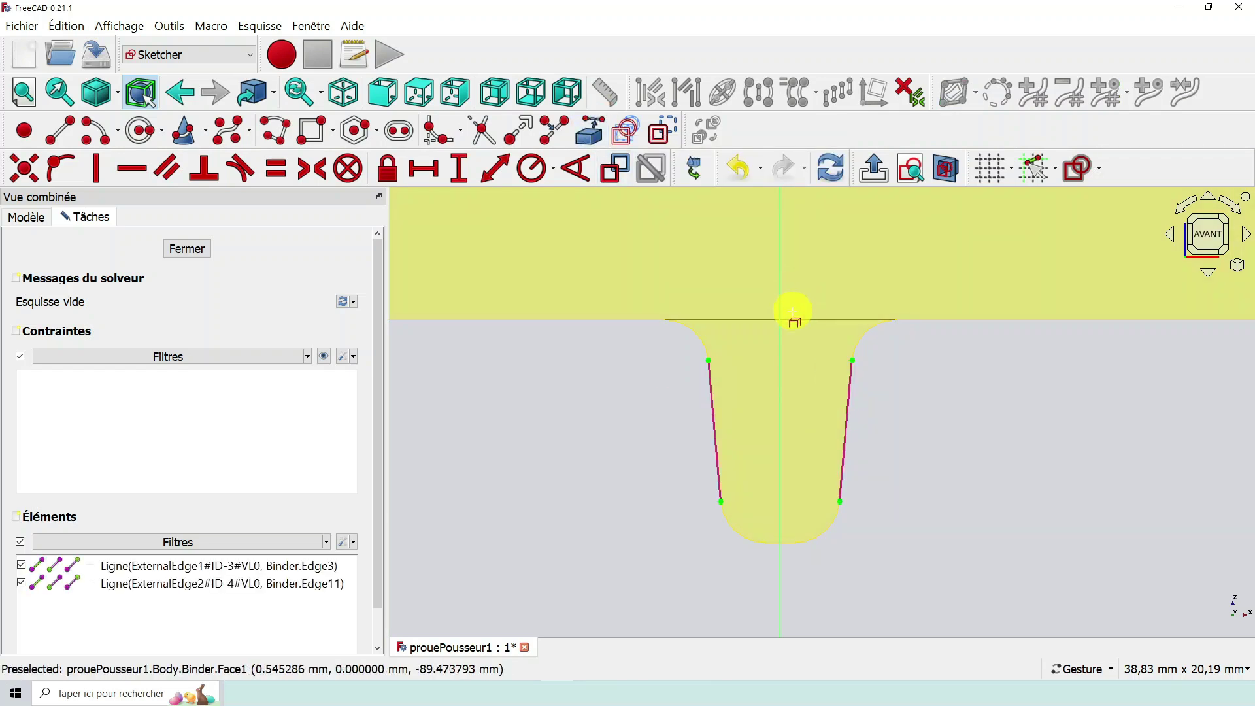
{"action": "left_click", "coordinate": [795, 320]}
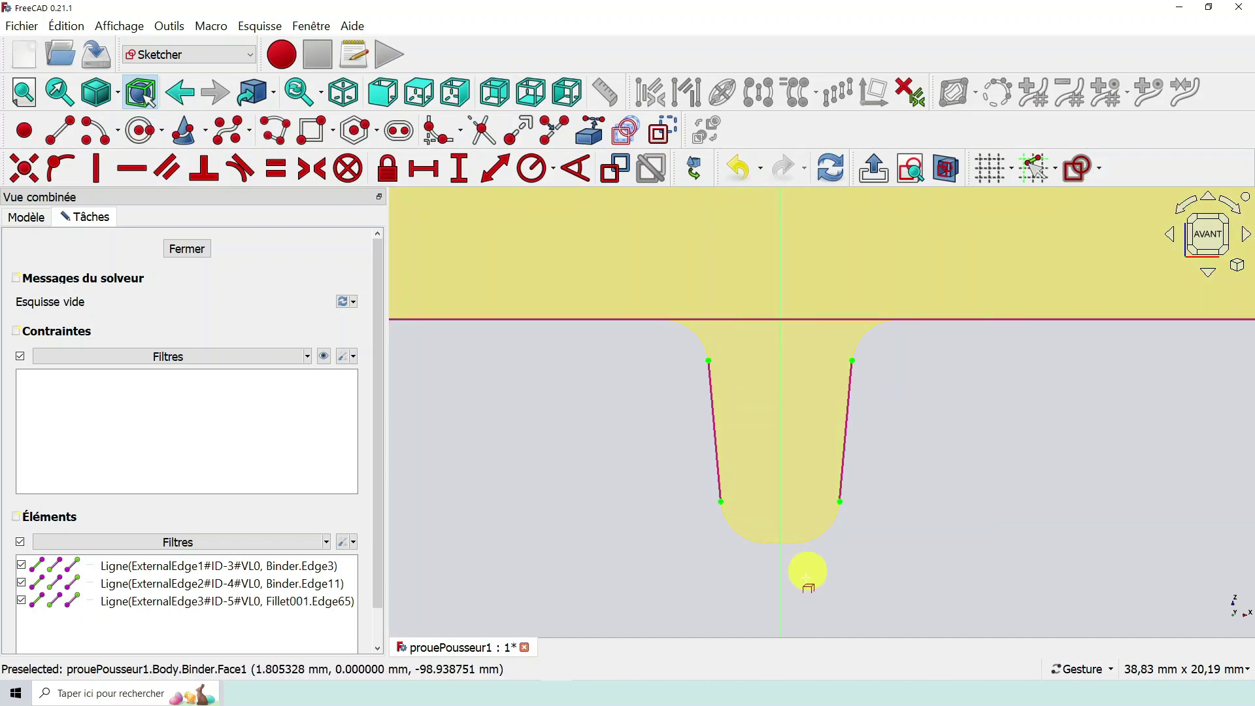
{"action": "left_click", "coordinate": [767, 543]}
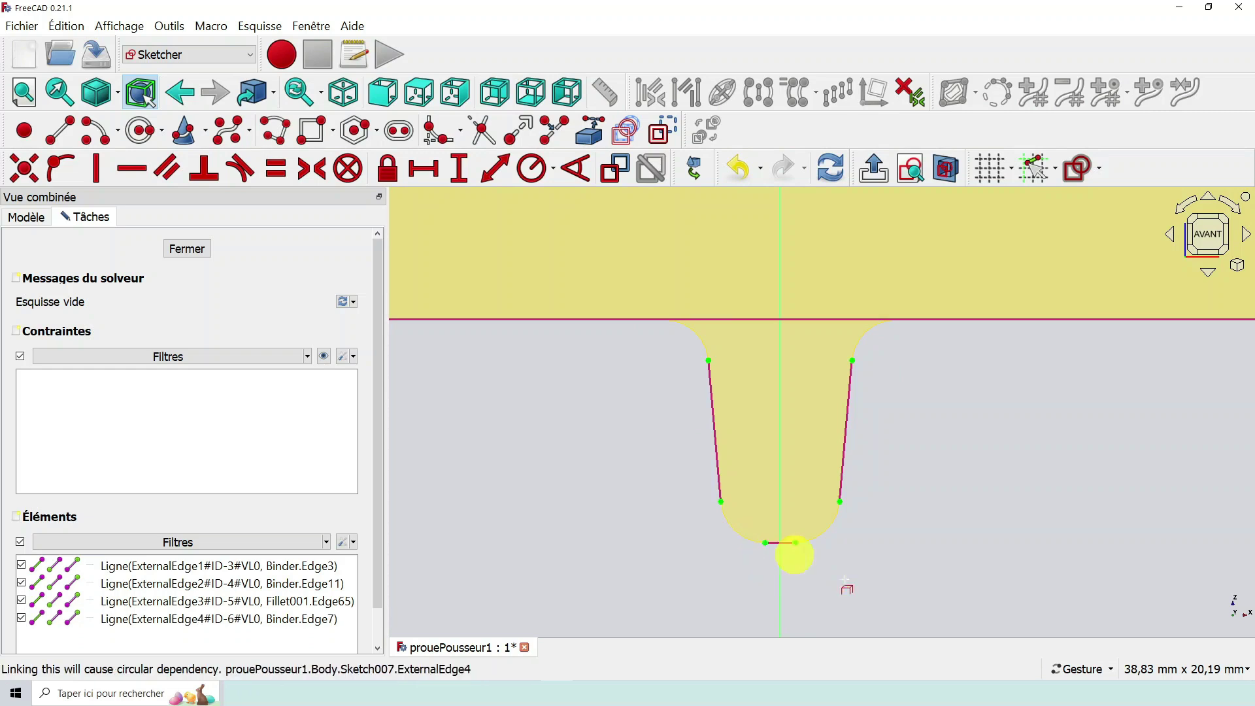
{"action": "right_click", "coordinate": [924, 399]}
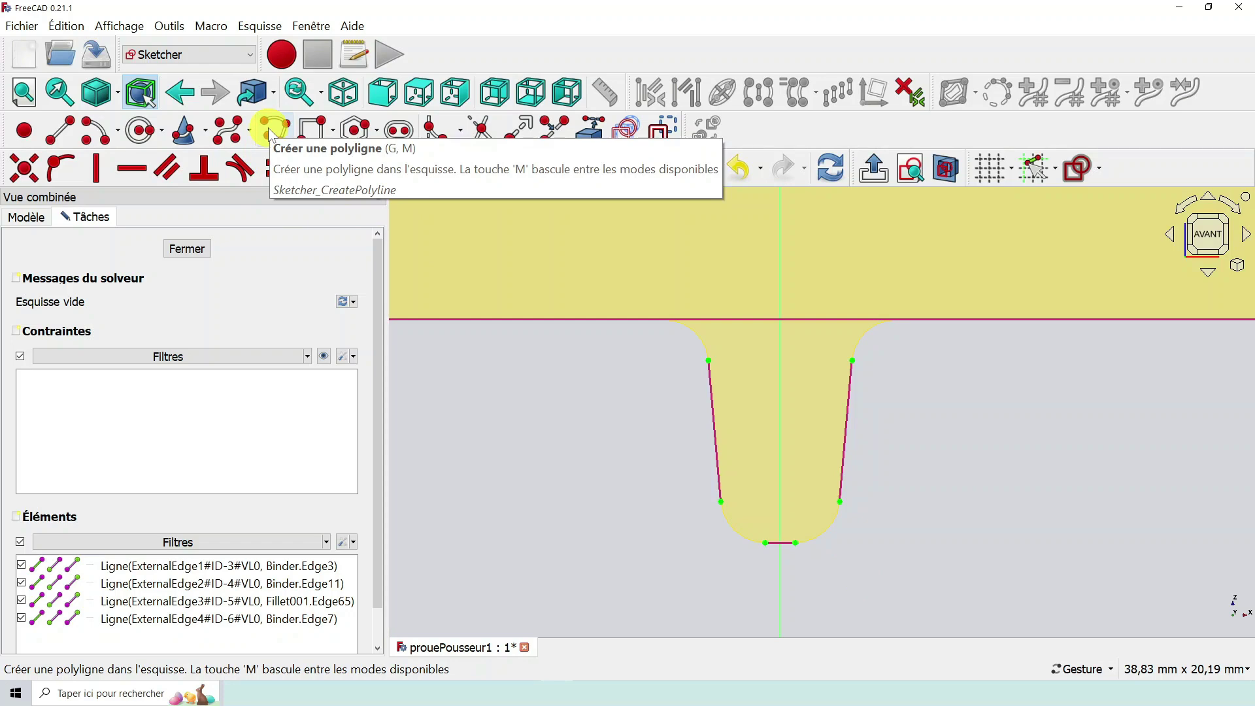
{"action": "left_click", "coordinate": [270, 131]}
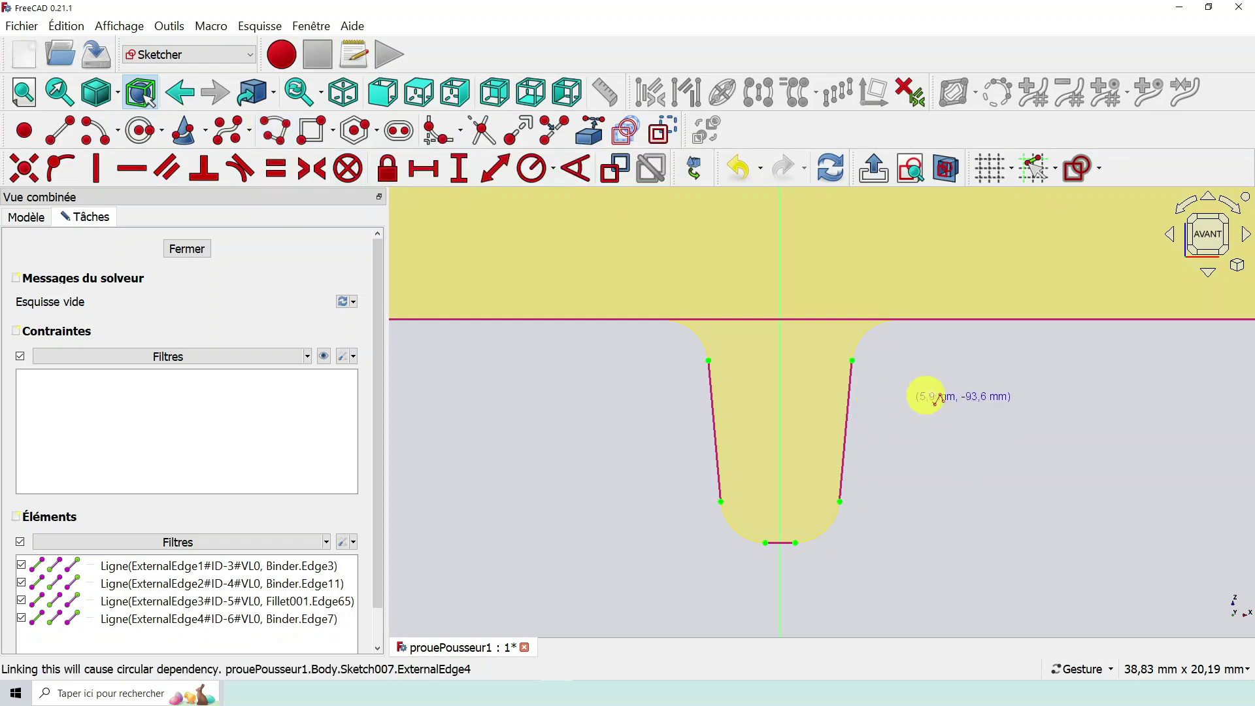
{"action": "scroll", "coordinate": [758, 386], "scroll_direction": "up", "scroll_amount": 1}
{"action": "scroll", "coordinate": [761, 386], "scroll_direction": "up", "scroll_amount": 1}
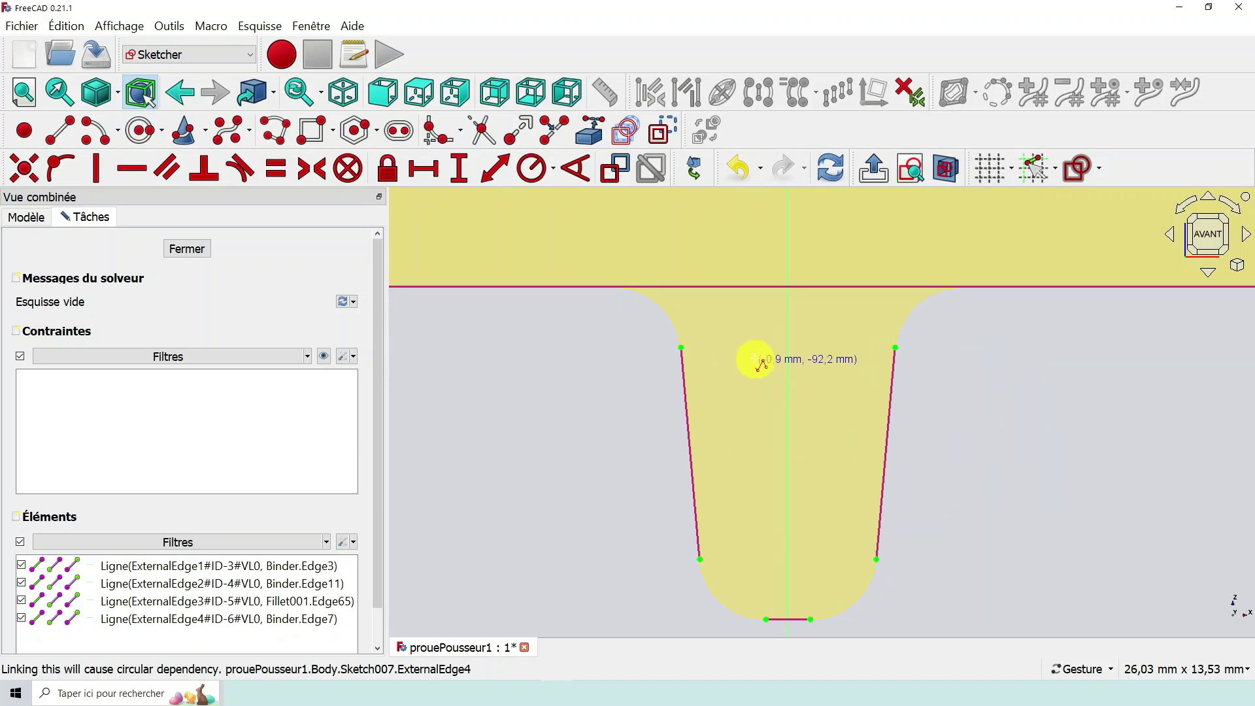
{"action": "scroll", "coordinate": [752, 347], "scroll_direction": "down", "scroll_amount": 2}
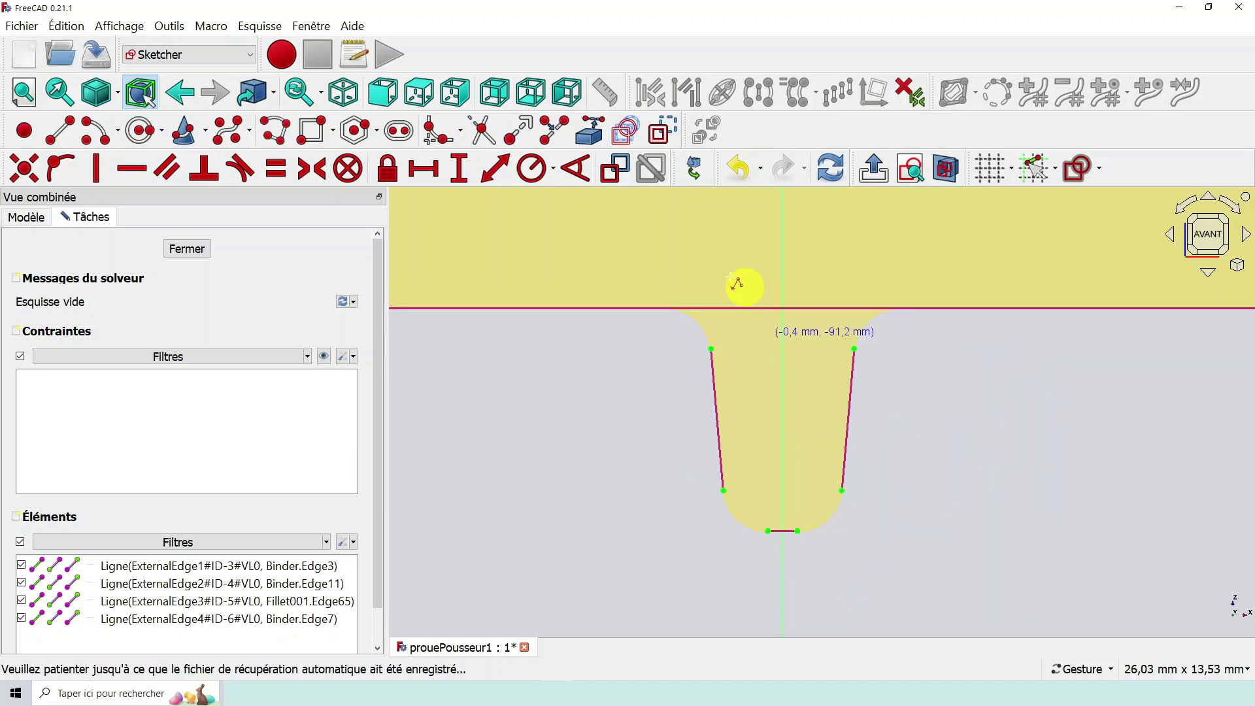
{"action": "left_click", "coordinate": [699, 308]}
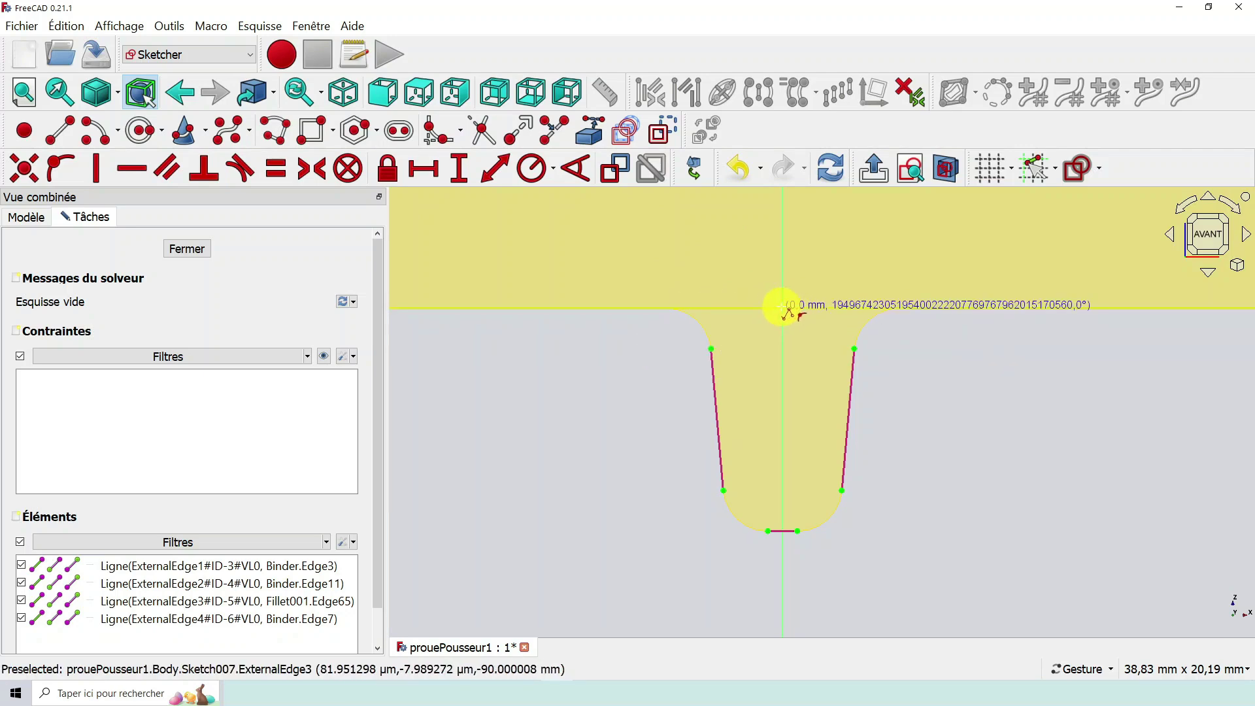
{"action": "left_click", "coordinate": [749, 341]}
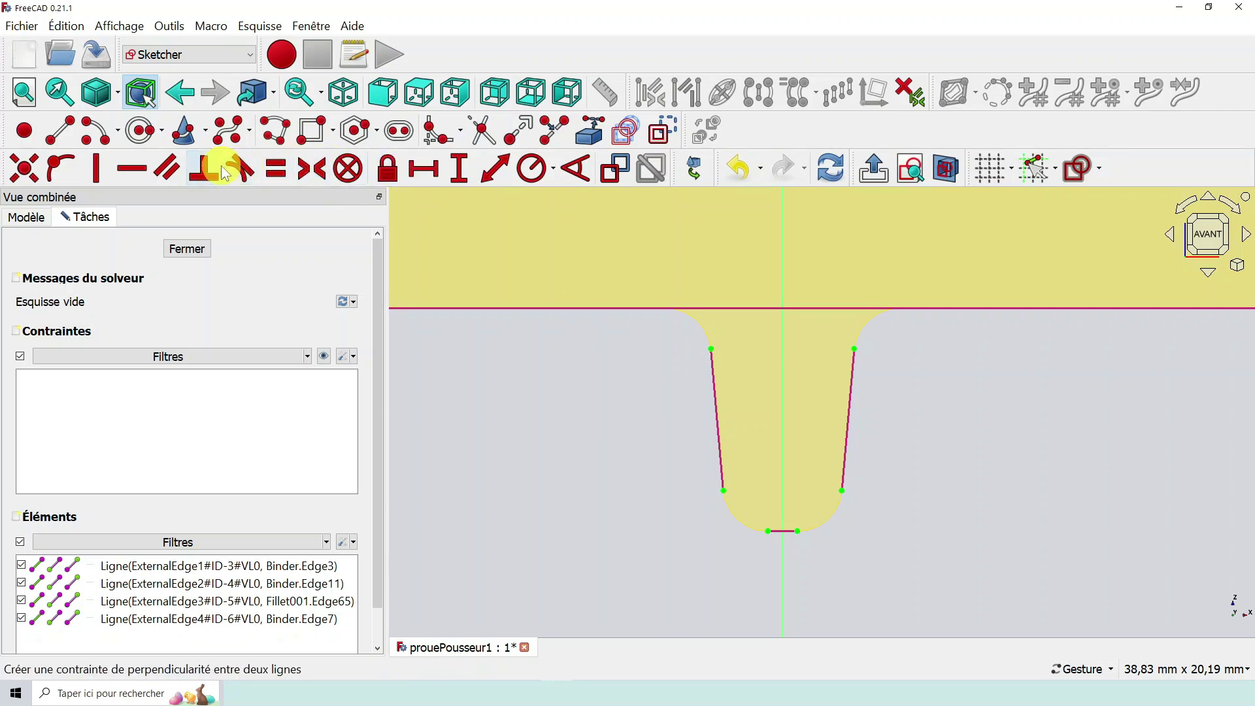
Start a polyline on the bow's bottom edge left of the keel and draw its first line to the left side's lower endpoint.
{"action": "left_click", "coordinate": [277, 129]}
{"action": "scroll", "coordinate": [608, 344], "scroll_direction": "up", "scroll_amount": 3}
{"action": "scroll", "coordinate": [845, 412], "scroll_direction": "down", "scroll_amount": 3}
{"action": "scroll", "coordinate": [851, 564], "scroll_direction": "up", "scroll_amount": 3}
{"action": "scroll", "coordinate": [821, 504], "scroll_direction": "down", "scroll_amount": 3}
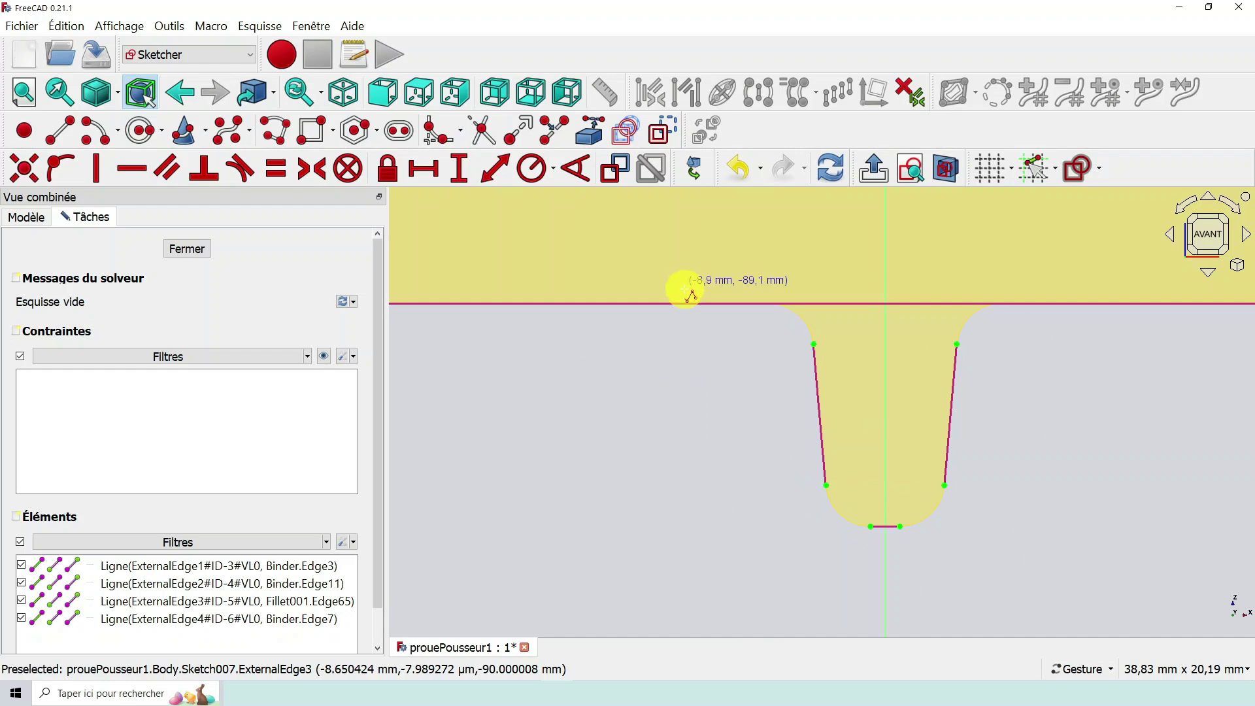
{"action": "left_click", "coordinate": [652, 306]}
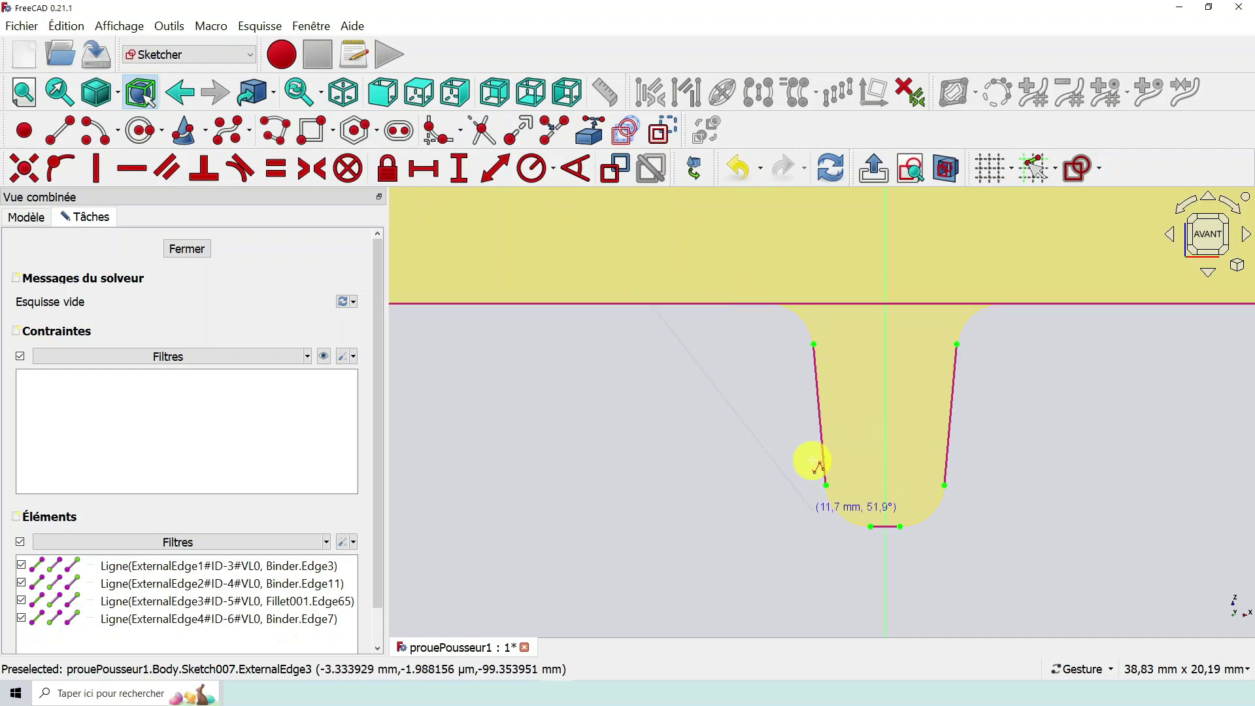
{"action": "scroll", "coordinate": [823, 487], "scroll_direction": "up", "scroll_amount": 8}
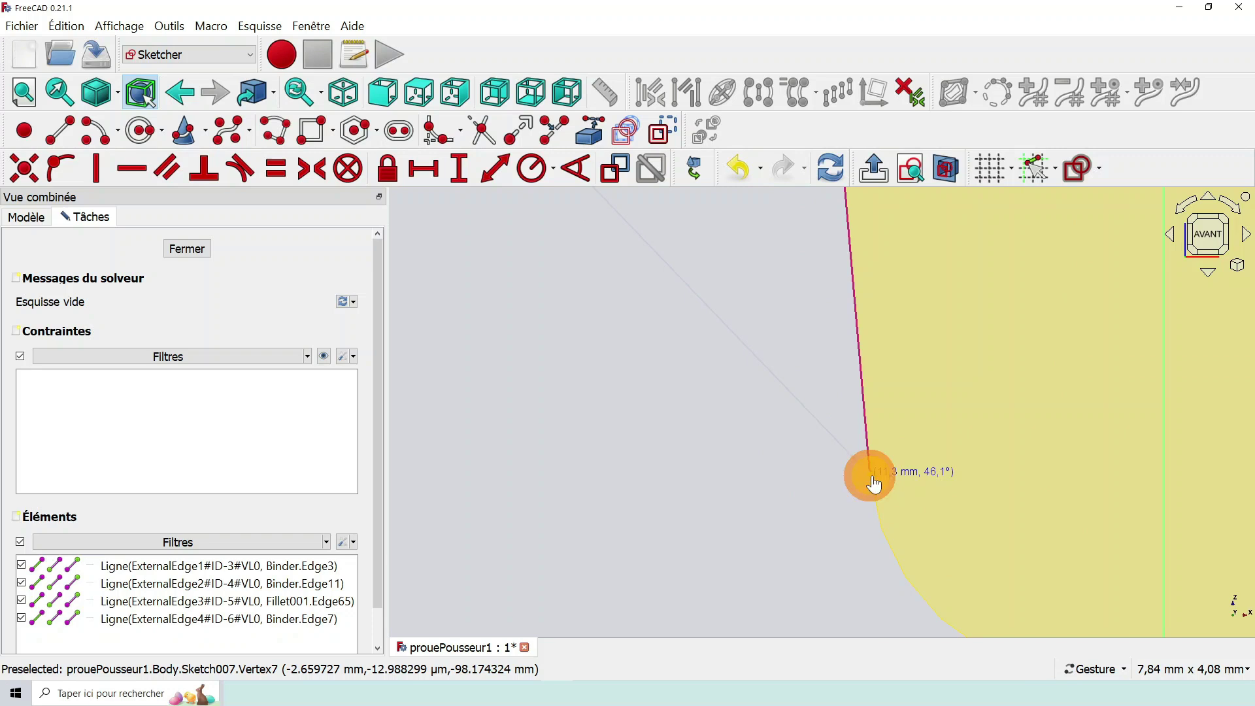
{"action": "left_click", "coordinate": [869, 474]}
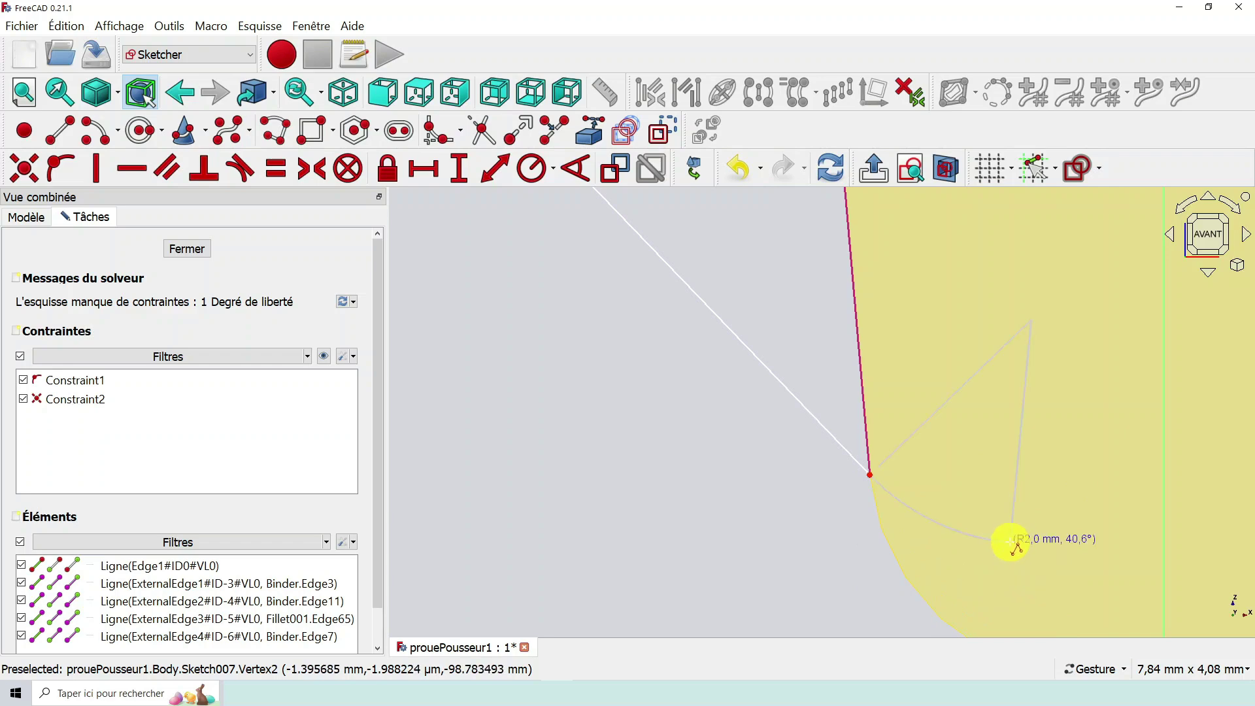
Continue the polyline with an arc to the keel's bottom edge, a line along that edge, and a 2 mm radius arc to the right side.
{"action": "scroll", "coordinate": [1005, 539], "scroll_direction": "down", "scroll_amount": 2}
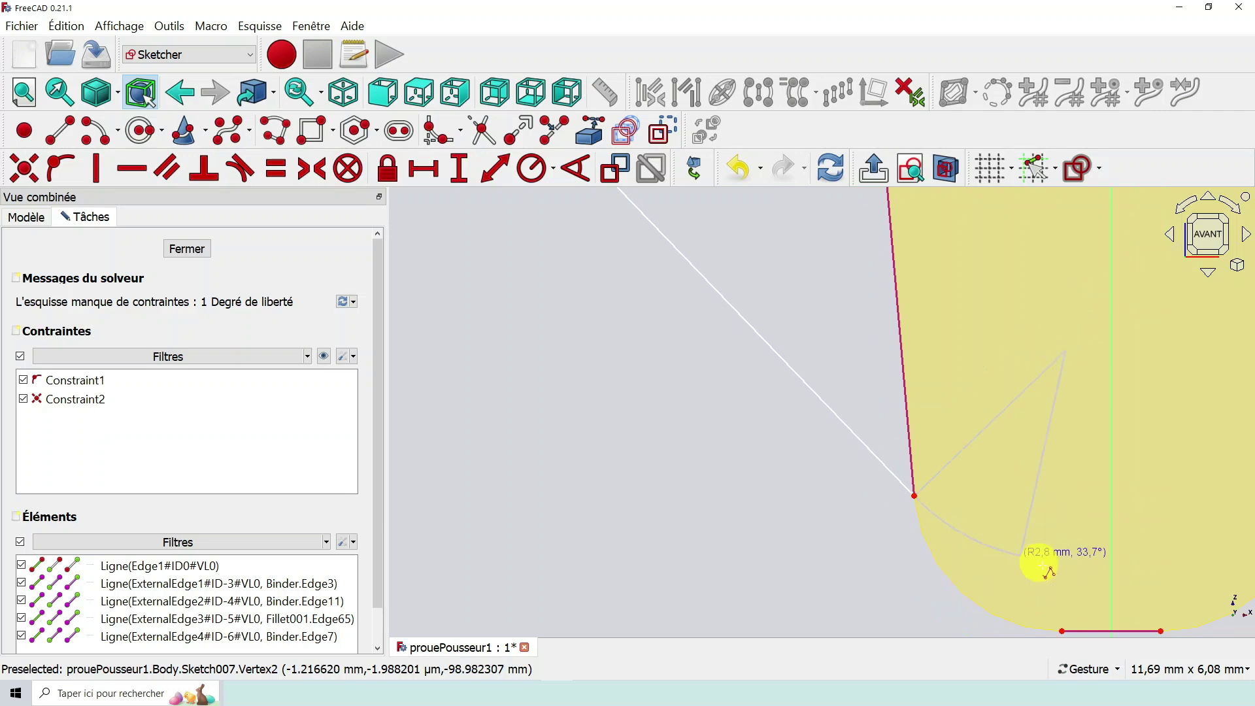
{"action": "left_click", "coordinate": [1063, 631]}
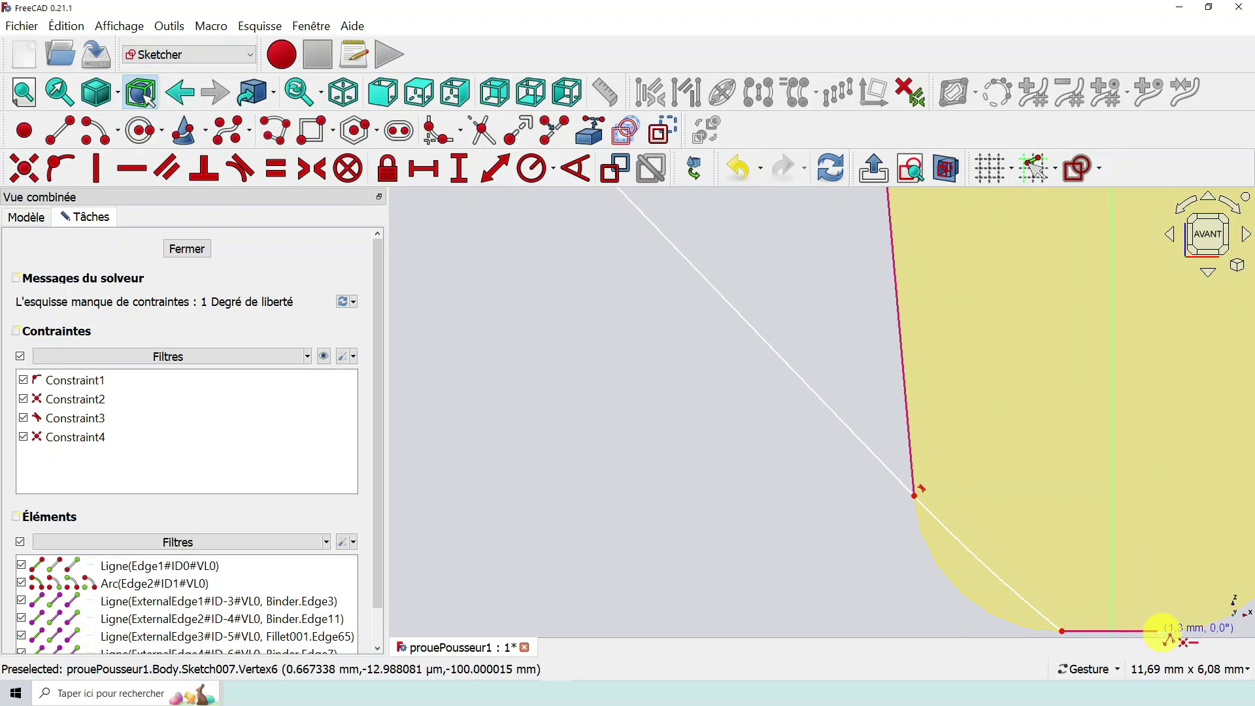
{"action": "left_click", "coordinate": [1161, 631]}
{"action": "scroll", "coordinate": [1181, 604], "scroll_direction": "down", "scroll_amount": 2}
{"action": "right_click_drag", "start_coordinate": [1203, 592], "coordinate": [971, 559]}
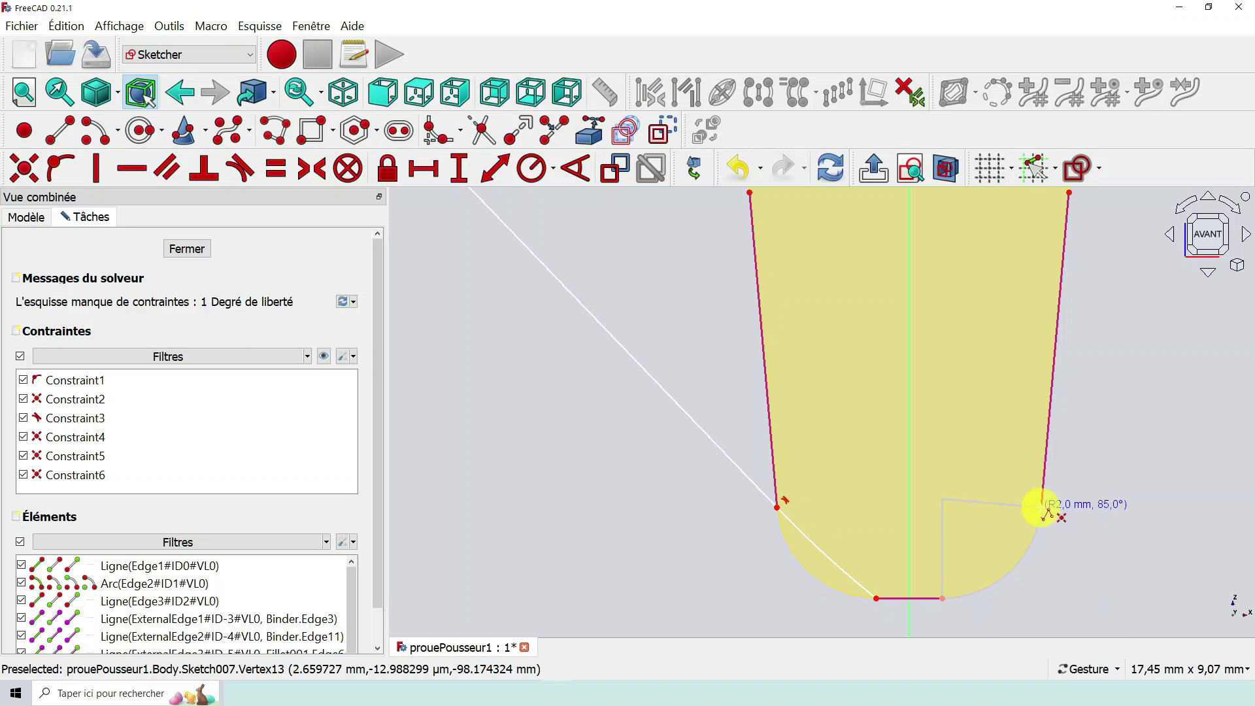
{"action": "left_click", "coordinate": [1043, 509]}
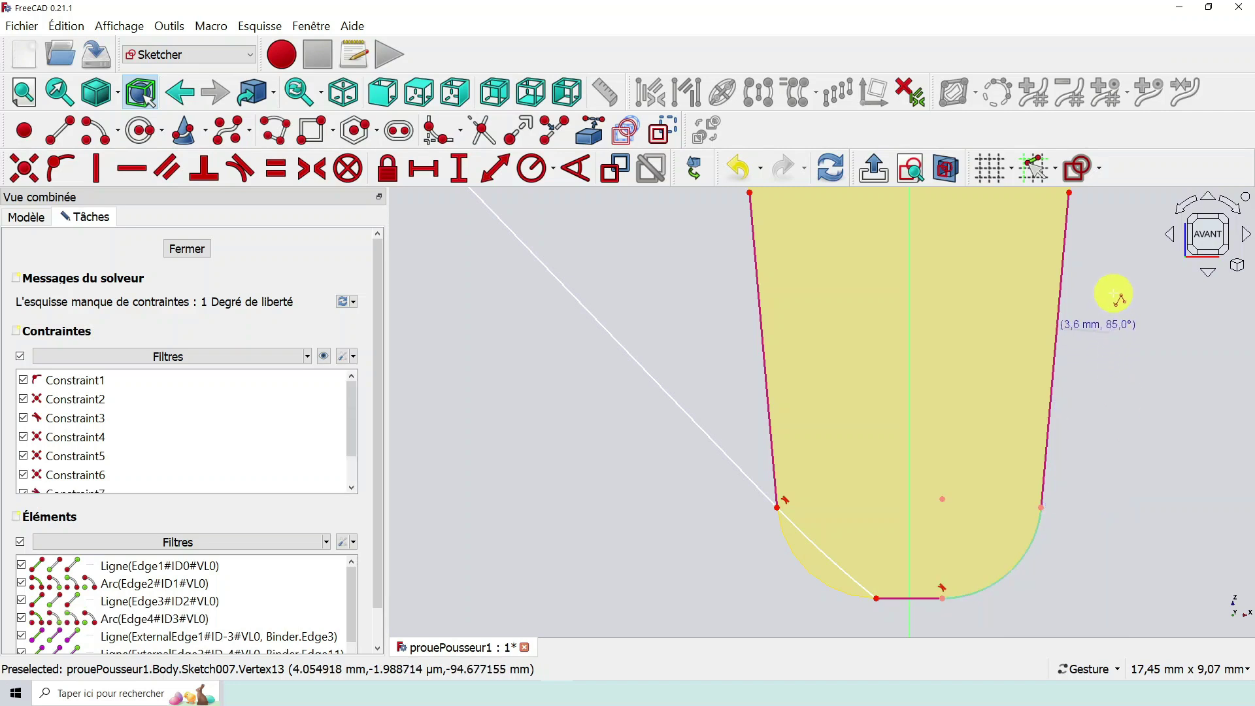
Close the polyline with a line up to the bow's bottom edge right of the keel and one back to the start point.
{"action": "scroll", "coordinate": [1115, 291], "scroll_direction": "down", "scroll_amount": 3}
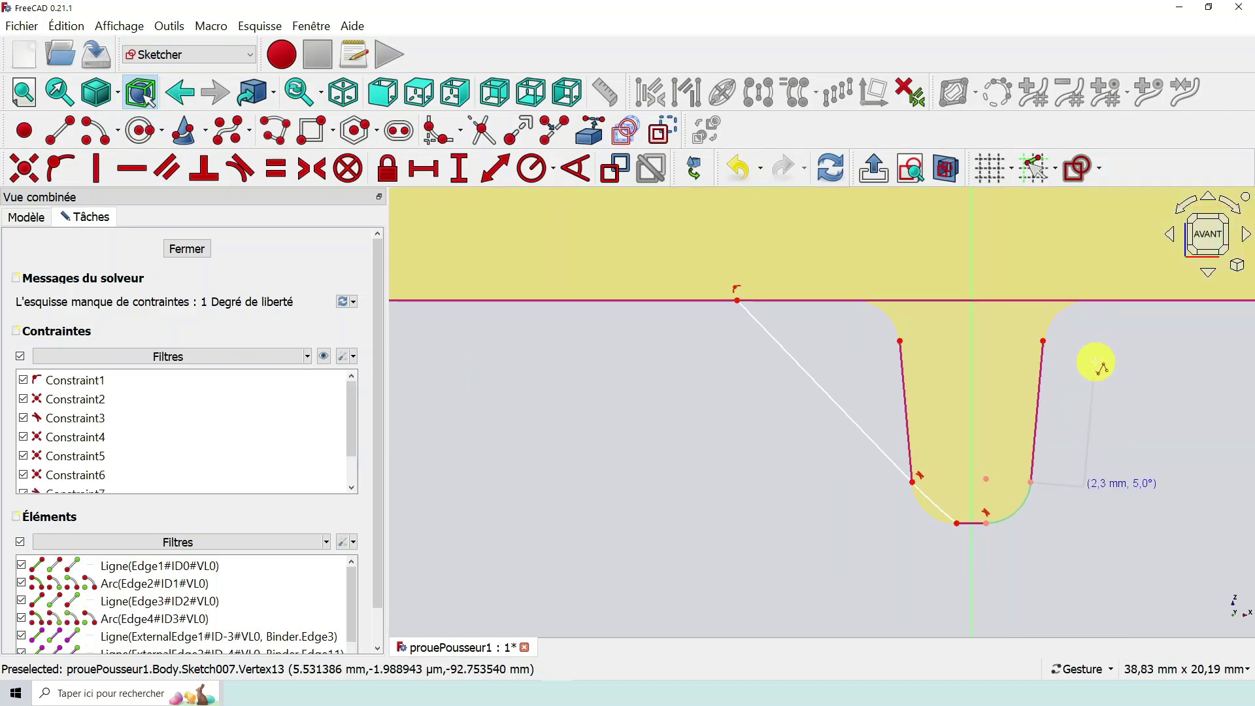
{"action": "scroll", "coordinate": [1079, 353], "scroll_direction": "up", "scroll_amount": 5}
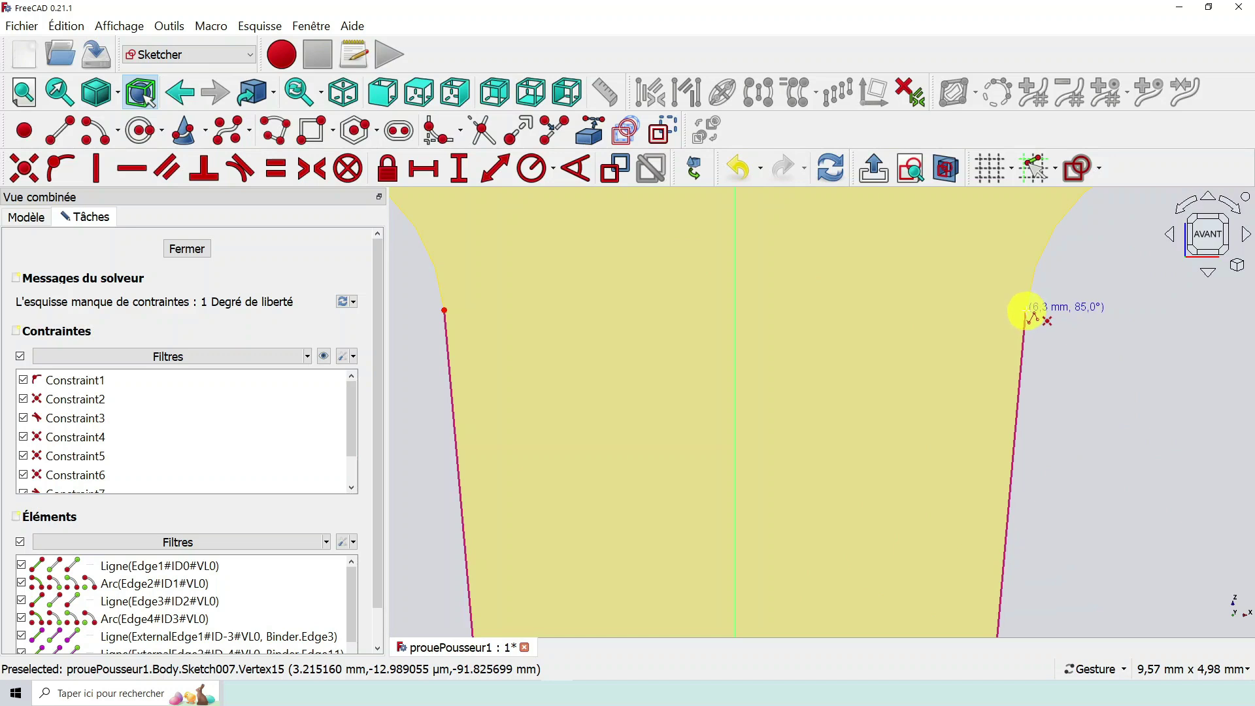
{"action": "scroll", "coordinate": [1098, 308], "scroll_direction": "down", "scroll_amount": 4}
{"action": "scroll", "coordinate": [1113, 292], "scroll_direction": "up", "scroll_amount": 2}
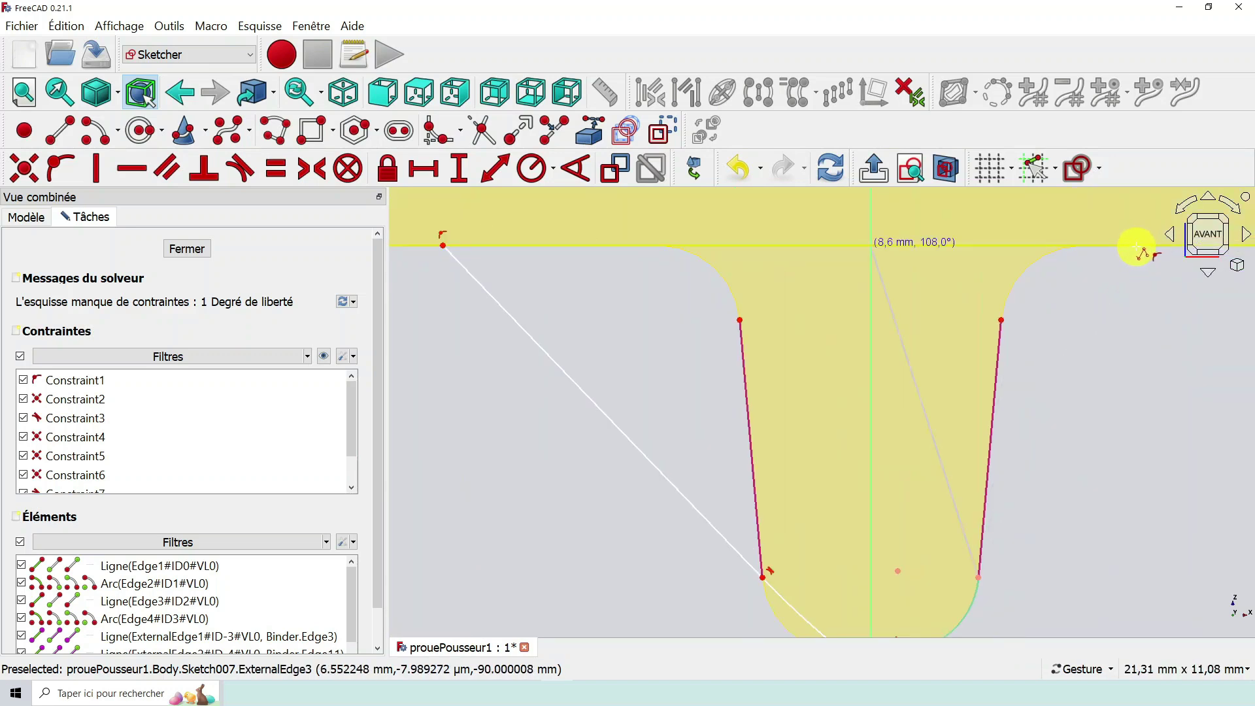
{"action": "scroll", "coordinate": [1138, 307], "scroll_direction": "down", "scroll_amount": 2}
{"action": "right_click_drag", "start_coordinate": [1005, 393], "coordinate": [998, 397]}
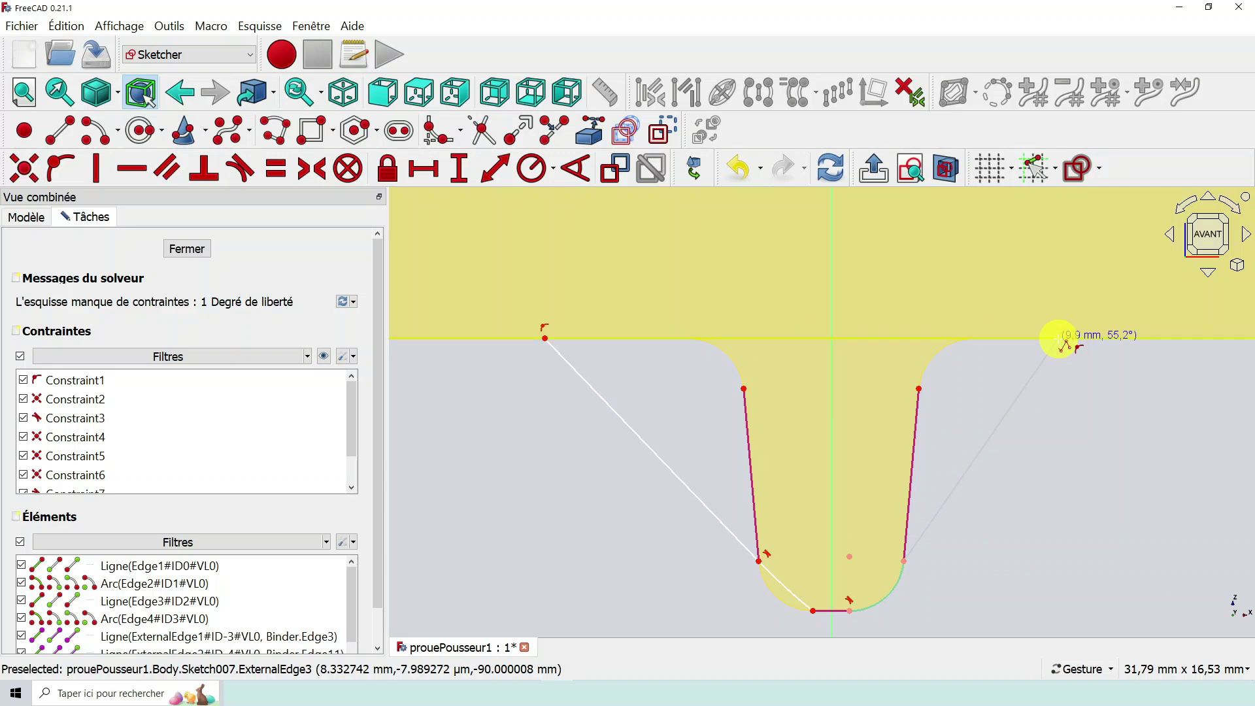
{"action": "left_click", "coordinate": [1059, 339]}
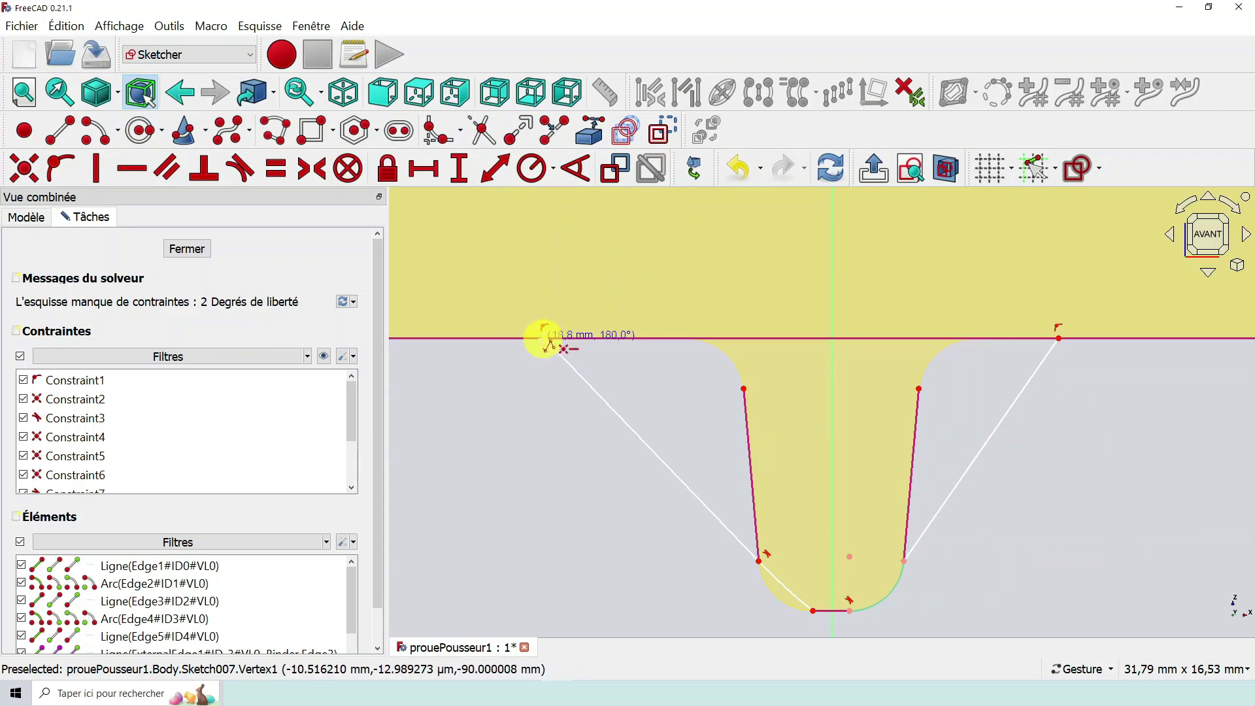
{"action": "left_click", "coordinate": [545, 338]}
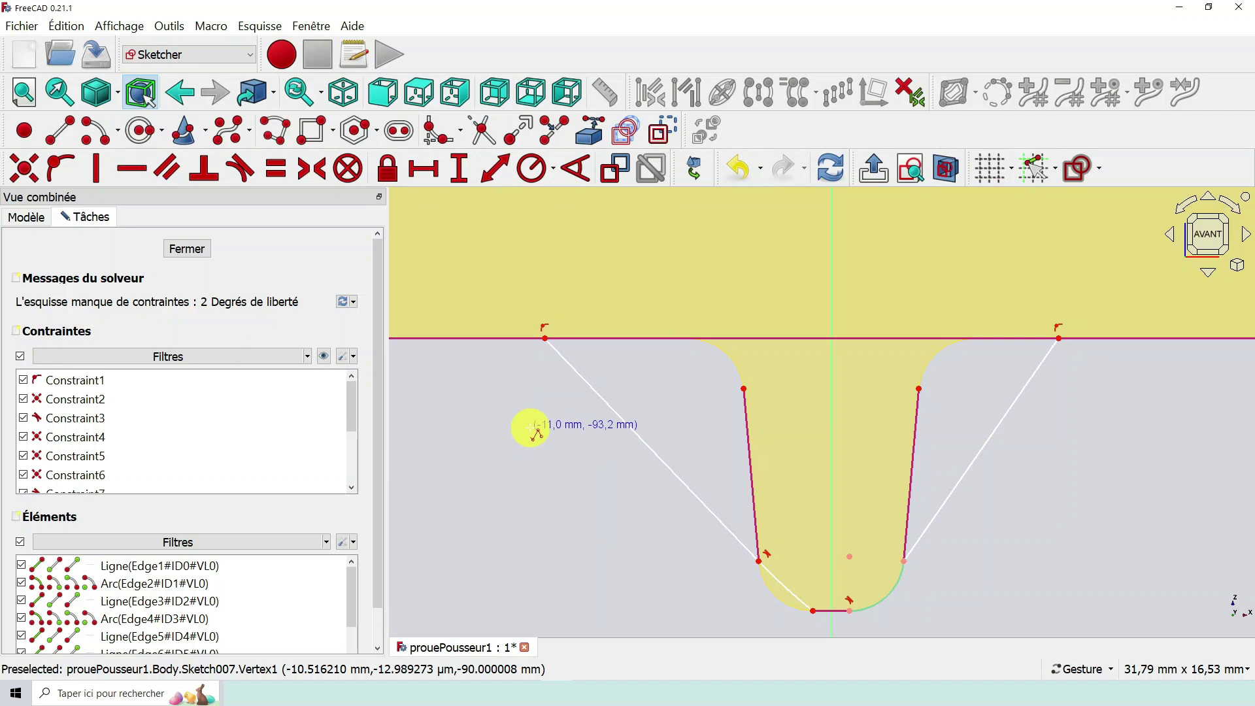
{"action": "right_click", "coordinate": [529, 427]}
{"action": "right_click", "coordinate": [660, 573]}
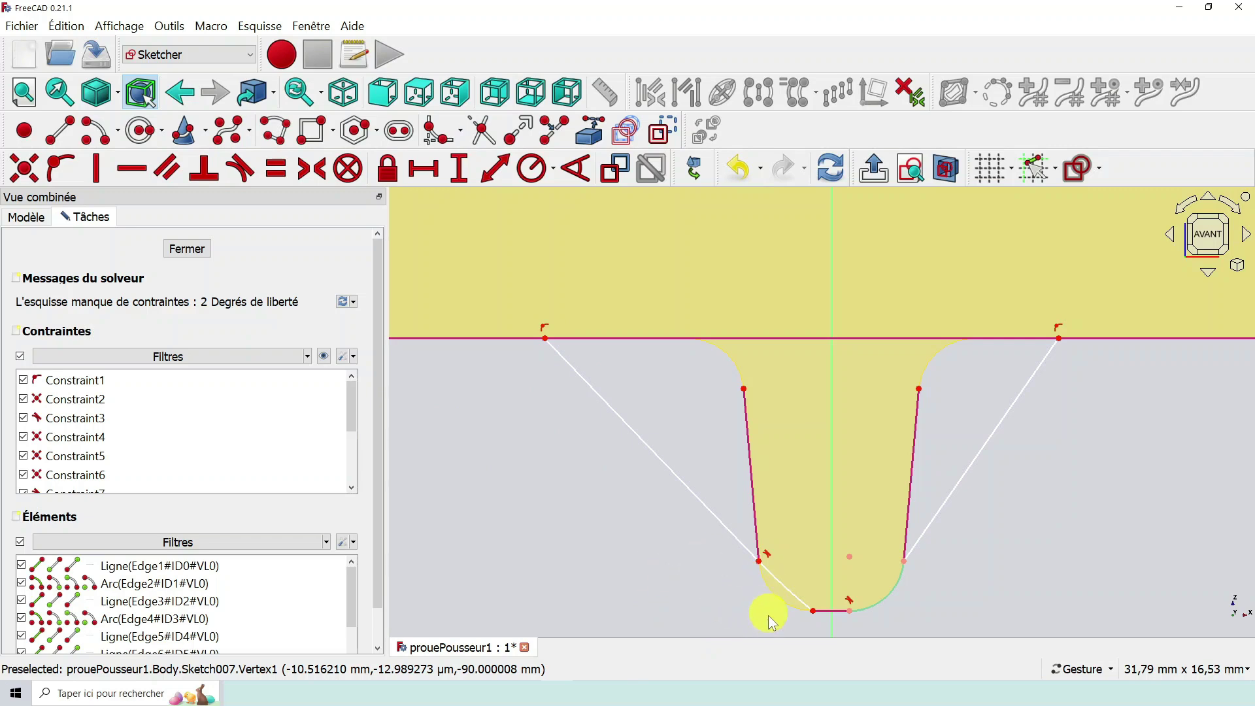
Move the profile's two upper corner points inward along the bow's bottom edge toward the keel.
{"action": "left_click", "coordinate": [545, 338]}
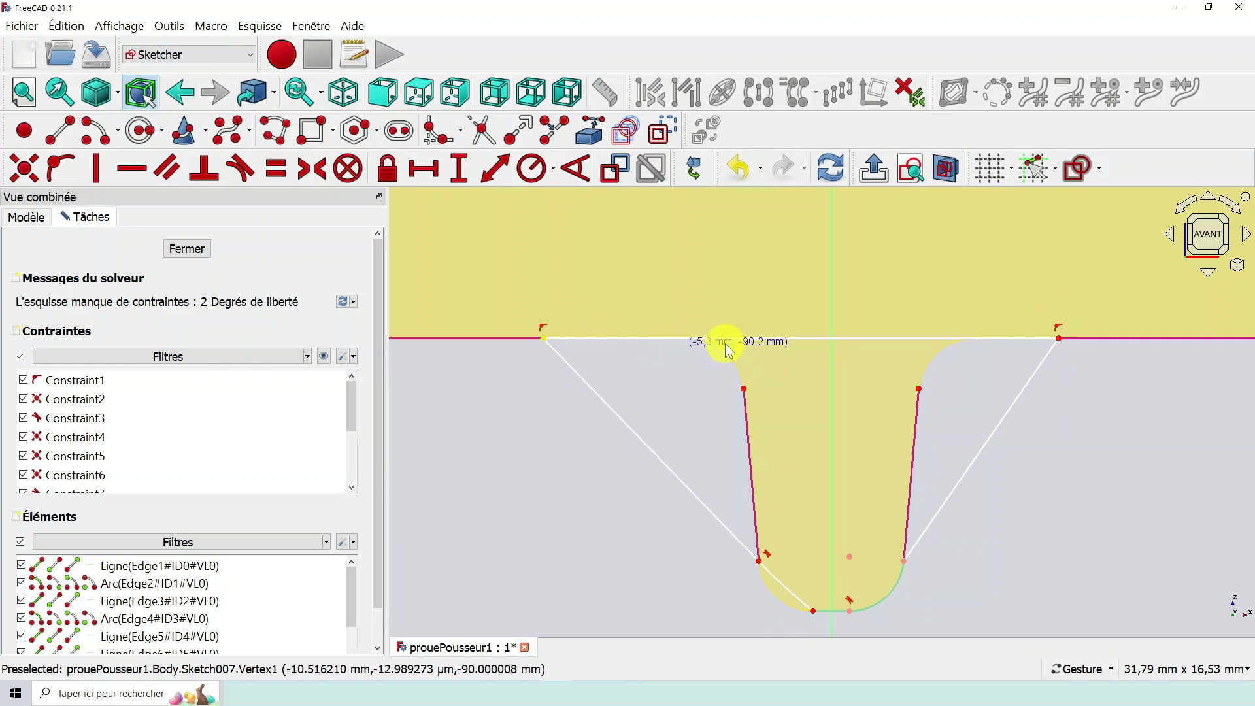
{"action": "mouse_move", "coordinate": [1059, 338]}
{"action": "left_mouse_down"}
{"action": "mouse_move", "coordinate": [984, 351]}
{"action": "mouse_move", "coordinate": [925, 351]}
{"action": "mouse_move", "coordinate": [923, 340]}
{"action": "left_mouse_up"}
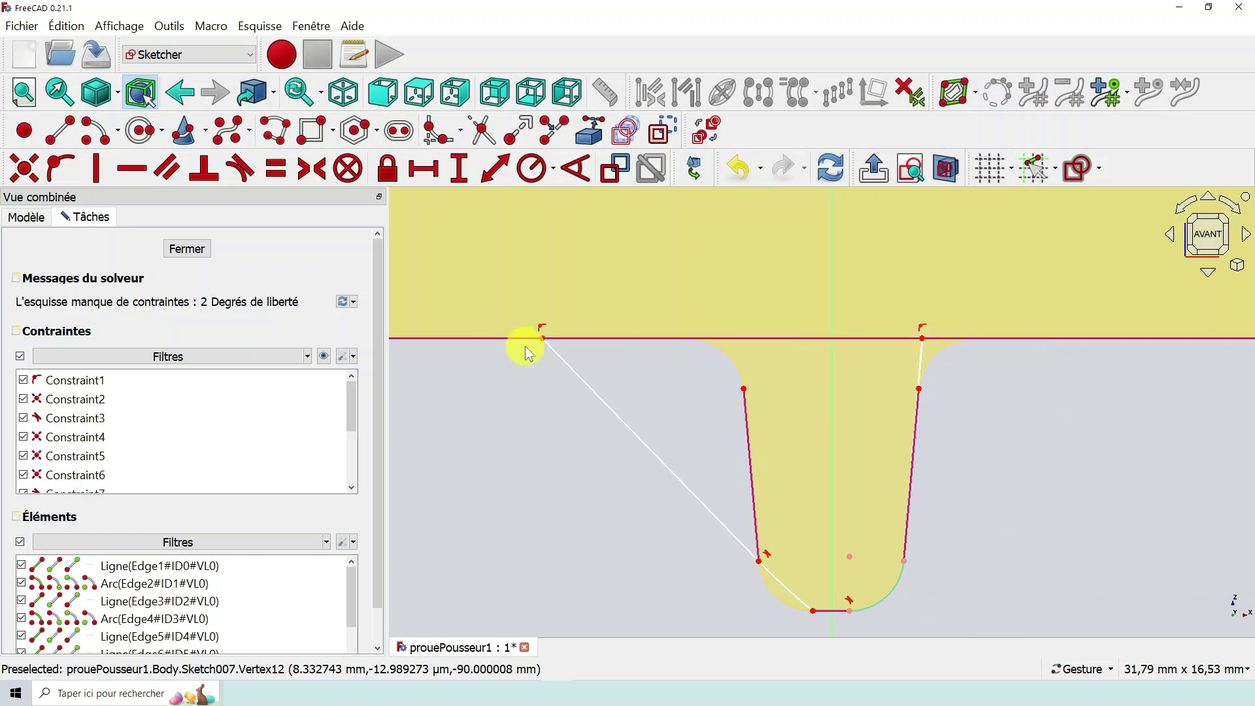
{"action": "left_click", "coordinate": [541, 340]}
{"action": "left_click_drag", "start_coordinate": [620, 348], "coordinate": [746, 341]}
{"action": "left_click", "coordinate": [781, 581]}
{"action": "scroll", "coordinate": [809, 547], "scroll_direction": "down", "scroll_amount": 6}
{"action": "scroll", "coordinate": [810, 566], "scroll_direction": "up", "scroll_amount": 1}
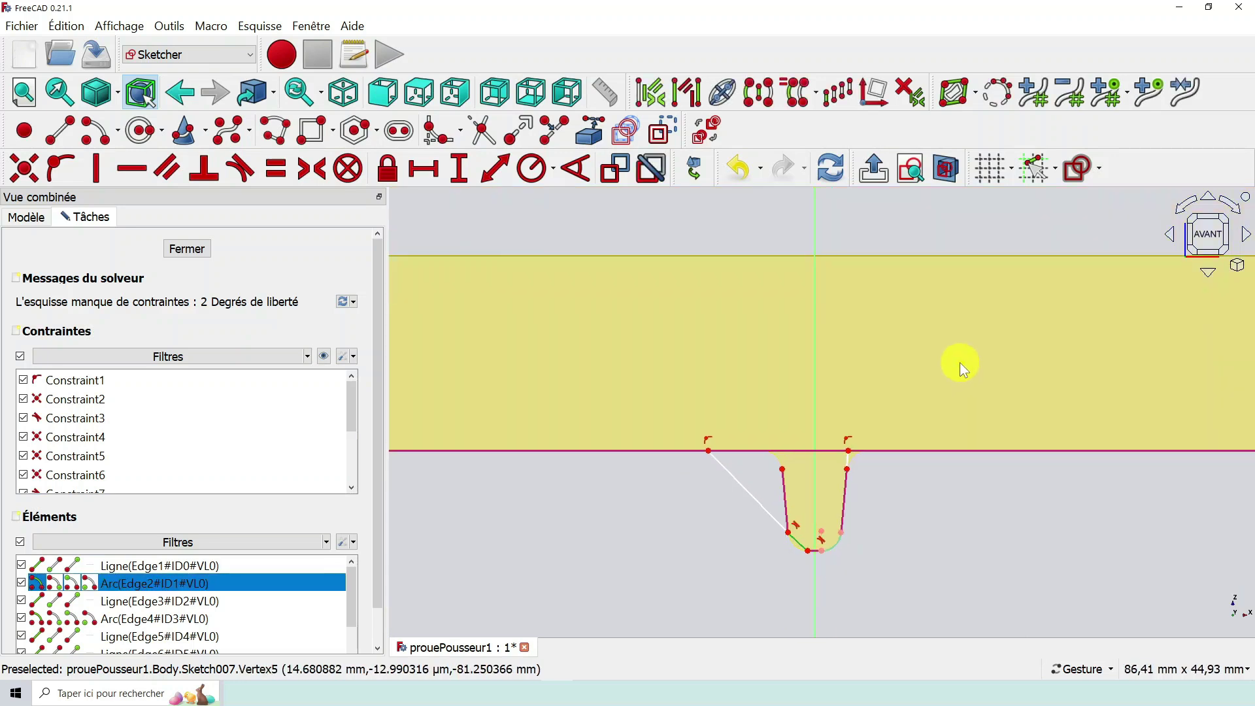
Reshape the profile's left arc by moving its centre so it follows the reference keel's rounded lower corner.
{"action": "mouse_move", "coordinate": [963, 361]}
{"action": "left_mouse_down"}
{"action": "mouse_move", "coordinate": [884, 430]}
{"action": "mouse_move", "coordinate": [806, 535]}
{"action": "left_mouse_up"}
{"action": "scroll", "coordinate": [806, 536], "scroll_direction": "up", "scroll_amount": 8}
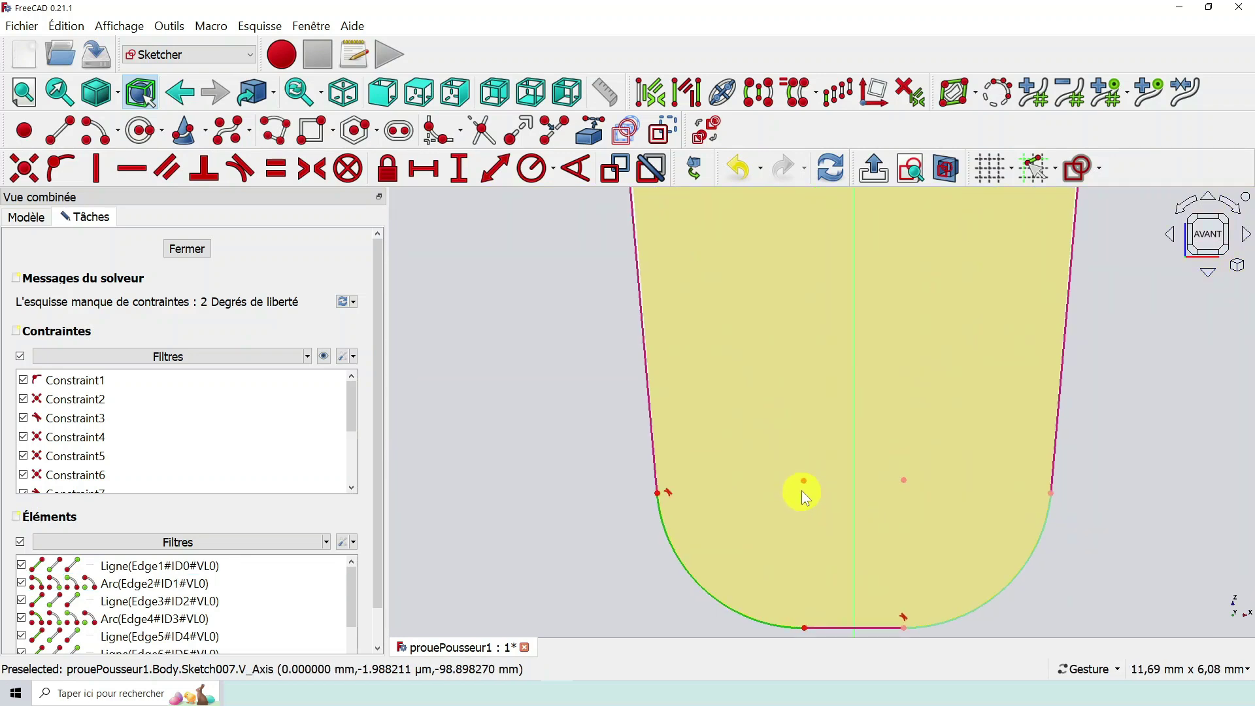
{"action": "left_click_drag", "start_coordinate": [804, 480], "coordinate": [823, 460]}
{"action": "scroll", "coordinate": [807, 489], "scroll_direction": "down", "scroll_amount": 8}
{"action": "scroll", "coordinate": [801, 366], "scroll_direction": "up", "scroll_amount": 4}
{"action": "scroll", "coordinate": [798, 392], "scroll_direction": "up", "scroll_amount": 2}
{"action": "scroll", "coordinate": [795, 391], "scroll_direction": "down", "scroll_amount": 4}
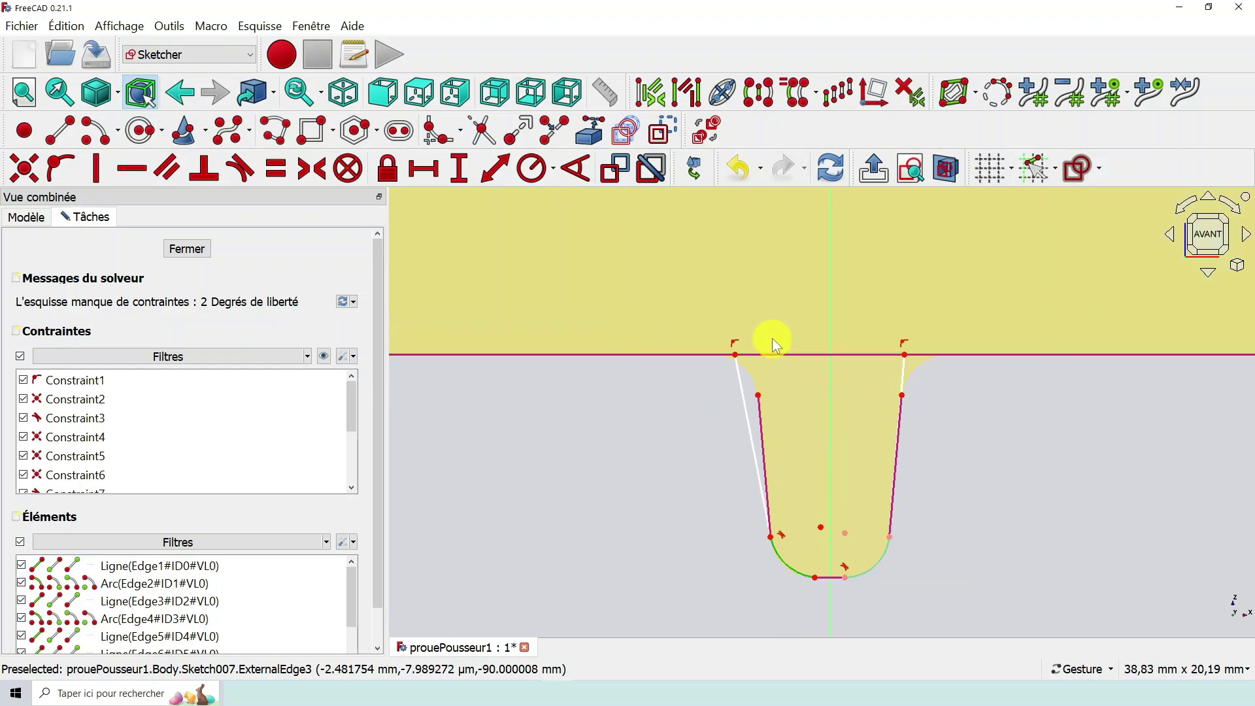
Adjust the upper corner points along the bow's bottom edge so they sit just outside the keel's slanted sides.
{"action": "mouse_move", "coordinate": [734, 354]}
{"action": "left_mouse_down"}
{"action": "mouse_move", "coordinate": [758, 357]}
{"action": "mouse_move", "coordinate": [740, 355]}
{"action": "left_mouse_up"}
{"action": "left_click_drag", "start_coordinate": [904, 355], "coordinate": [918, 355]}
{"action": "scroll", "coordinate": [883, 533], "scroll_direction": "up", "scroll_amount": 2}
{"action": "scroll", "coordinate": [845, 486], "scroll_direction": "down", "scroll_amount": 2}
{"action": "scroll", "coordinate": [820, 418], "scroll_direction": "up", "scroll_amount": 2}
{"action": "scroll", "coordinate": [822, 458], "scroll_direction": "down", "scroll_amount": 2}
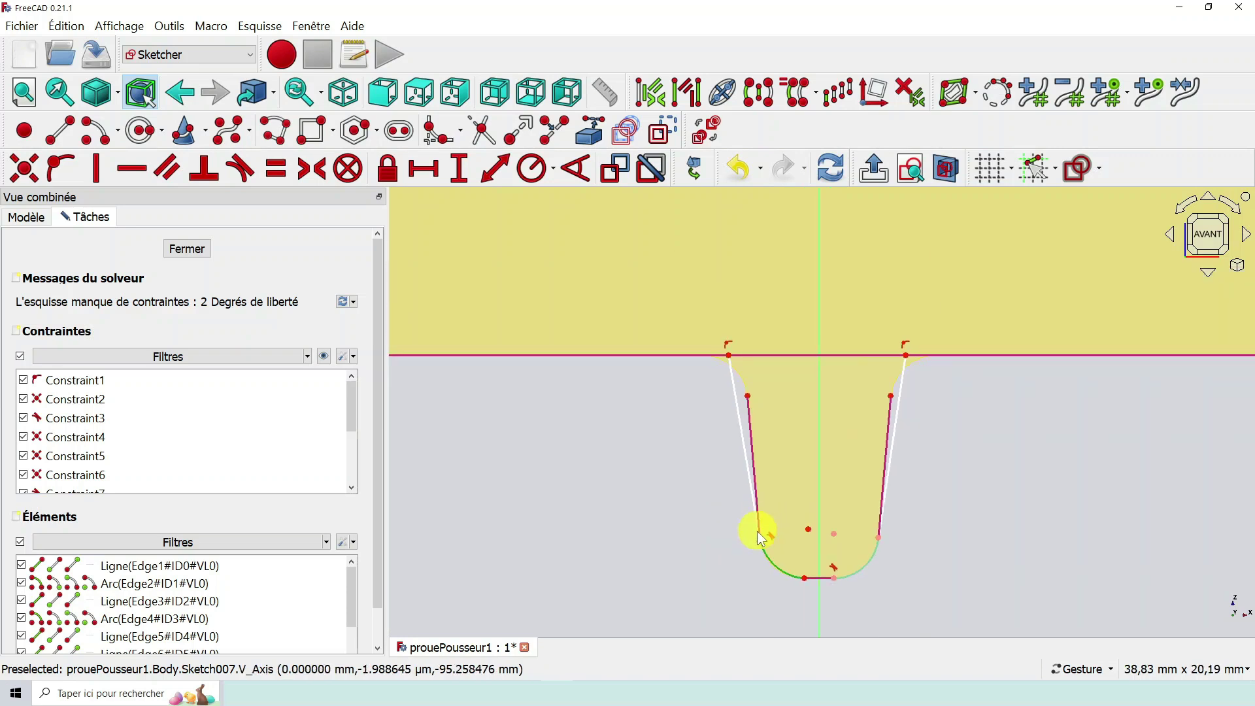
{"action": "scroll", "coordinate": [774, 542], "scroll_direction": "up", "scroll_amount": 5}
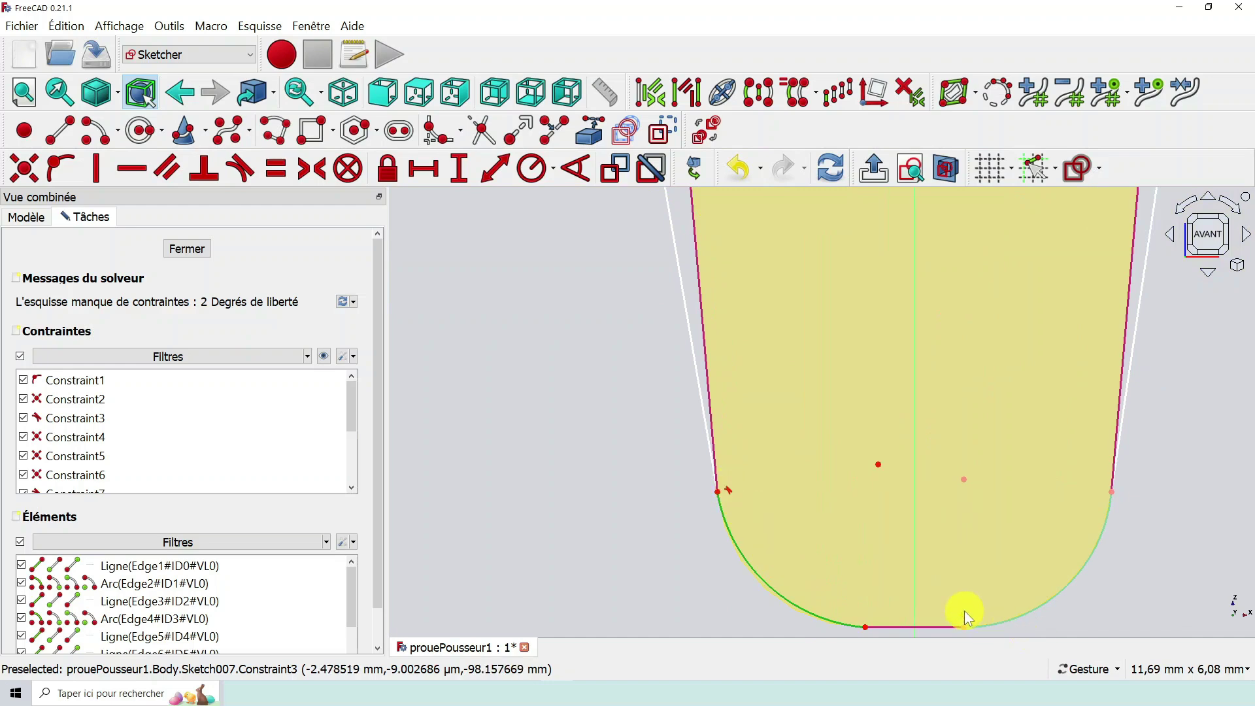
{"action": "scroll", "coordinate": [995, 462], "scroll_direction": "down", "scroll_amount": 5}
{"action": "scroll", "coordinate": [1037, 249], "scroll_direction": "up", "scroll_amount": 1}
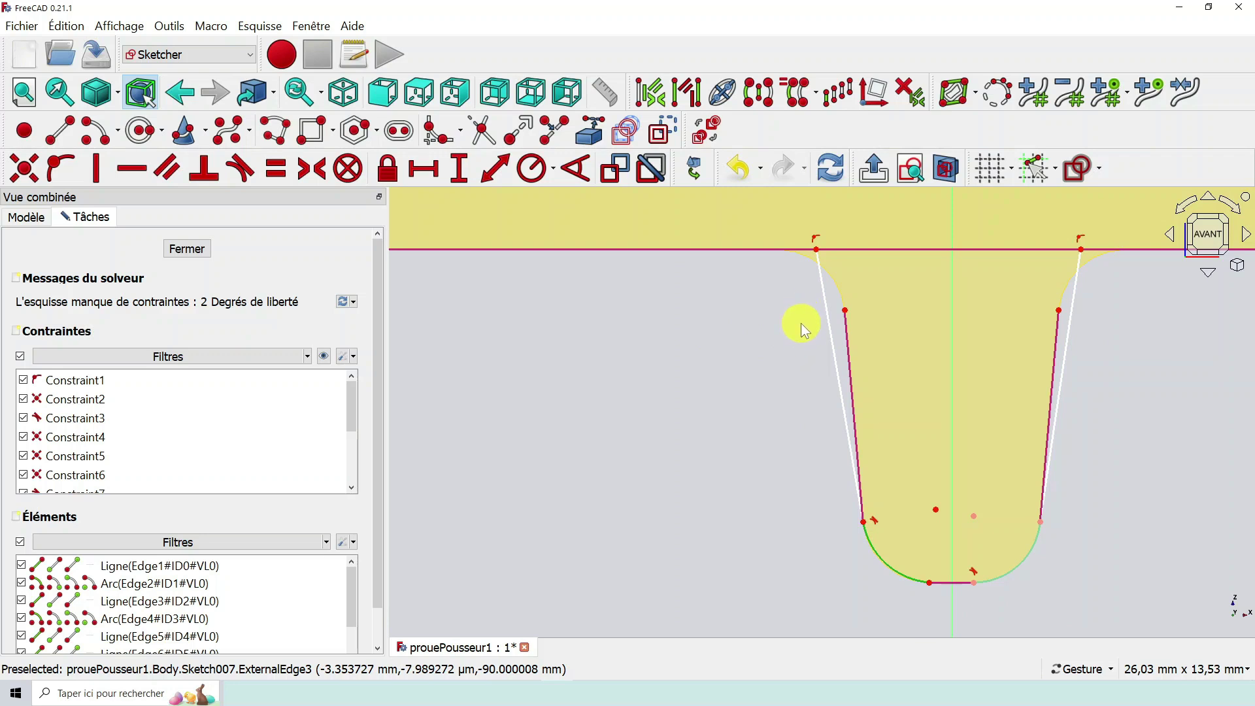
Try to constrain the upper endpoint of the left reference side onto the profile's left line, and undo it.
{"action": "left_click", "coordinate": [844, 310]}
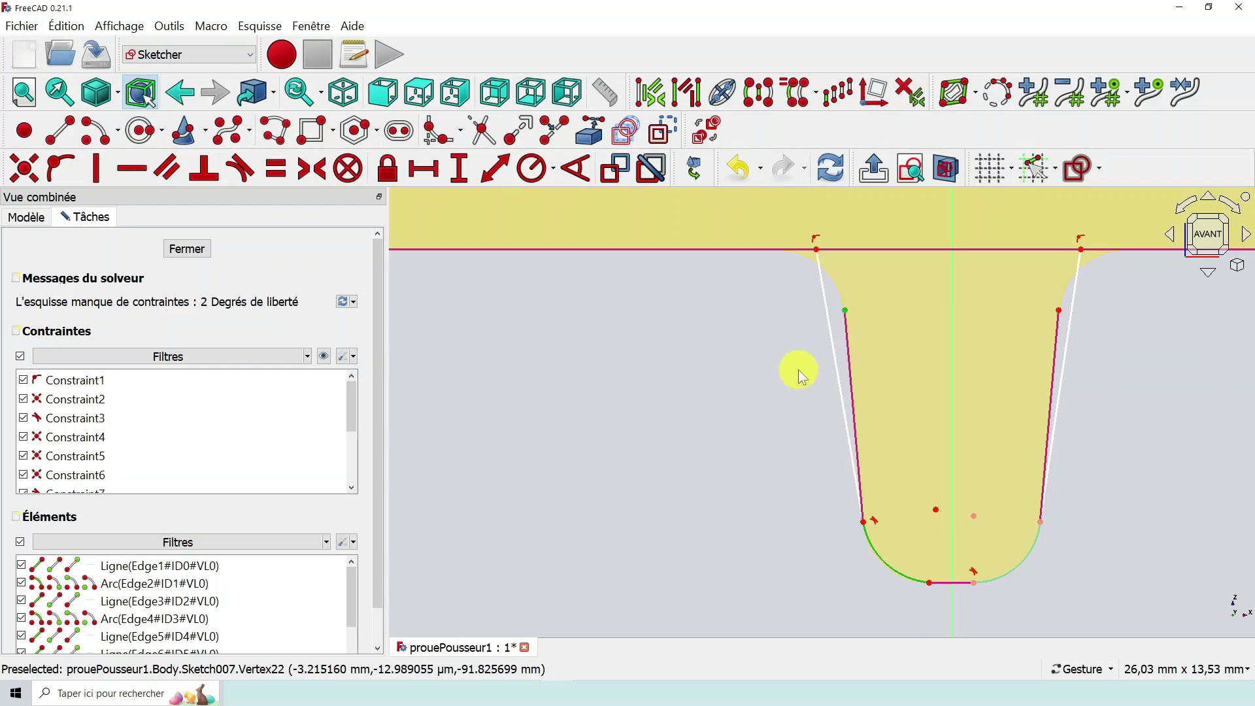
{"action": "left_click", "coordinate": [832, 338]}
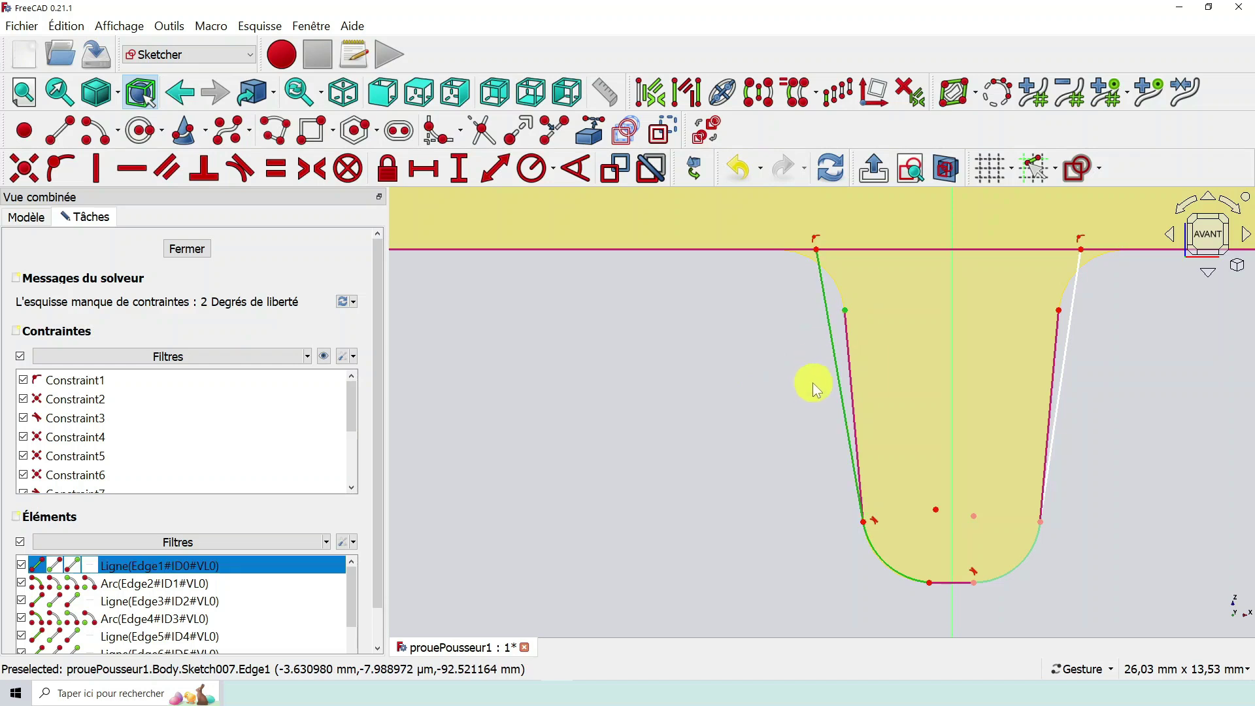
{"action": "left_click", "coordinate": [59, 172]}
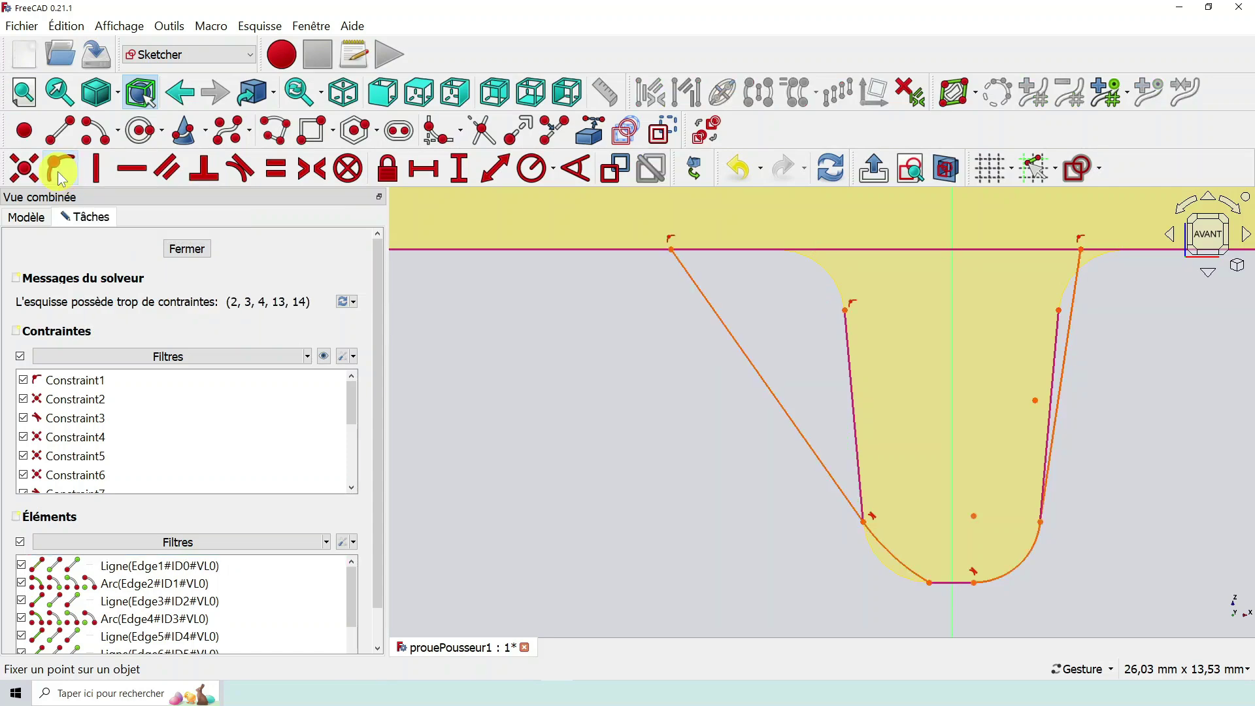
{"action": "left_click", "coordinate": [739, 168]}
Move the profile's upper left corner along the bow's bottom edge to near the left keel side.
{"action": "left_click_drag", "start_coordinate": [818, 249], "coordinate": [845, 256]}
{"action": "scroll", "coordinate": [927, 457], "scroll_direction": "up", "scroll_amount": 1}
{"action": "scroll", "coordinate": [931, 470], "scroll_direction": "down", "scroll_amount": 1}
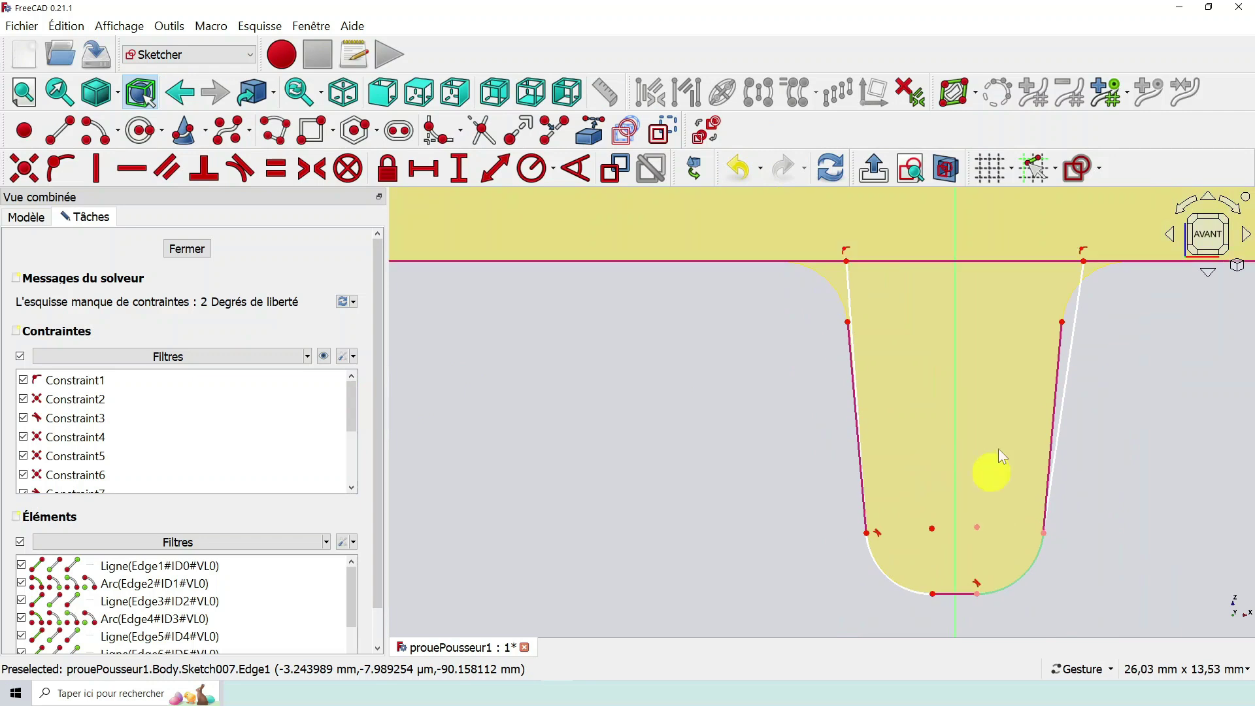
Constrain the profile's right line to pass through the upper endpoint of the right reference side.
{"action": "left_click", "coordinate": [1081, 302]}
{"action": "left_click", "coordinate": [1061, 322]}
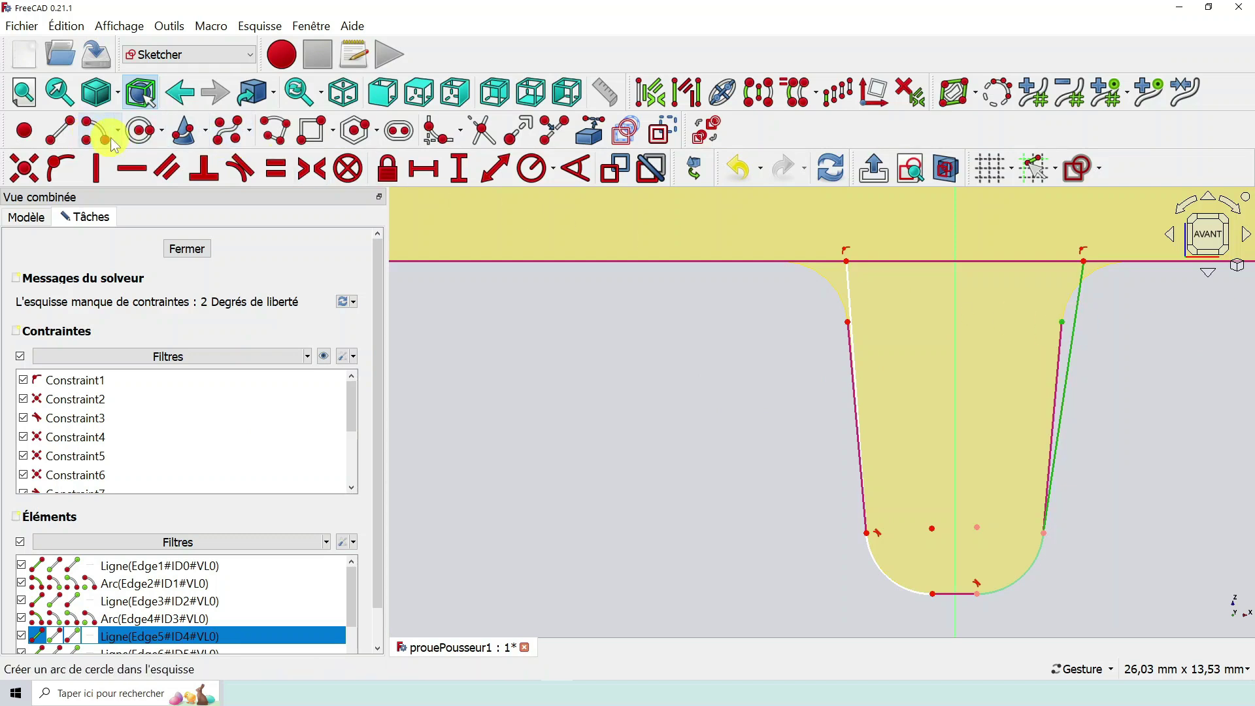
{"action": "left_click", "coordinate": [60, 168]}
{"action": "scroll", "coordinate": [909, 379], "scroll_direction": "up", "scroll_amount": 1}
{"action": "scroll", "coordinate": [909, 379], "scroll_direction": "up", "scroll_amount": 2}
{"action": "scroll", "coordinate": [822, 270], "scroll_direction": "down", "scroll_amount": 3}
Shift the profile's upper left corner outward and constrain it onto the left reference side with a point-on-object constraint.
{"action": "left_click", "coordinate": [806, 212]}
{"action": "mouse_move", "coordinate": [806, 212]}
{"action": "left_mouse_down"}
{"action": "mouse_move", "coordinate": [788, 214]}
{"action": "mouse_move", "coordinate": [818, 224]}
{"action": "mouse_move", "coordinate": [784, 239]}
{"action": "left_mouse_up"}
{"action": "right_click_drag", "start_coordinate": [768, 348], "coordinate": [593, 361]}
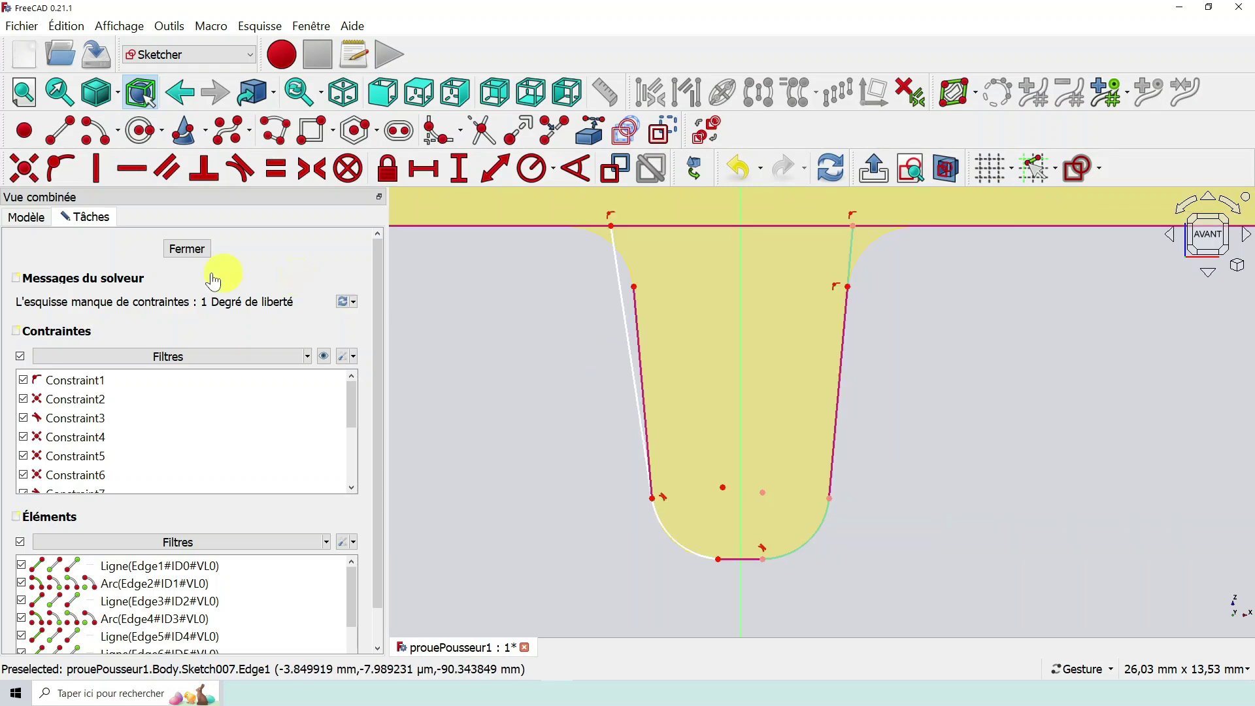
{"action": "left_click", "coordinate": [609, 225]}
{"action": "left_click", "coordinate": [637, 323]}
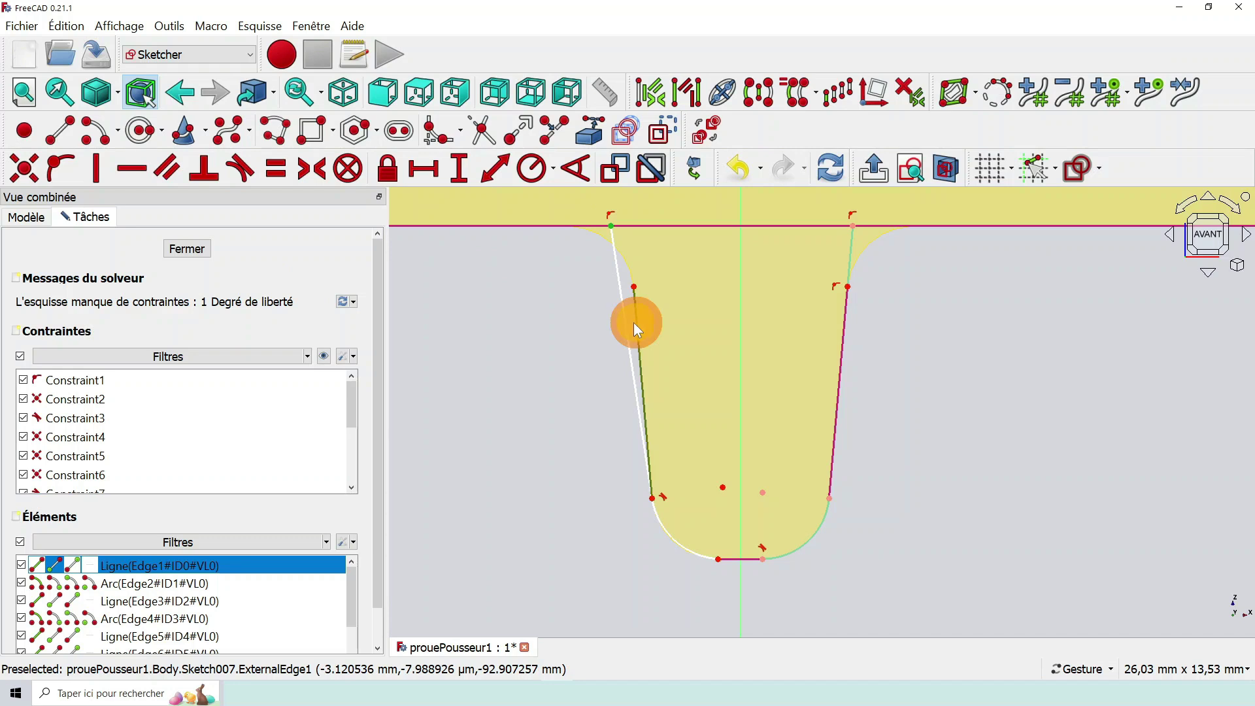
{"action": "left_click", "coordinate": [42, 175]}
{"action": "scroll", "coordinate": [693, 235], "scroll_direction": "down", "scroll_amount": 2}
{"action": "scroll", "coordinate": [704, 264], "scroll_direction": "up", "scroll_amount": 2}
{"action": "mouse_move", "coordinate": [784, 299]}
{"action": "right_mouse_down"}
{"action": "mouse_move", "coordinate": [843, 336]}
{"action": "mouse_move", "coordinate": [845, 310]}
{"action": "mouse_move", "coordinate": [851, 323]}
{"action": "right_mouse_up"}
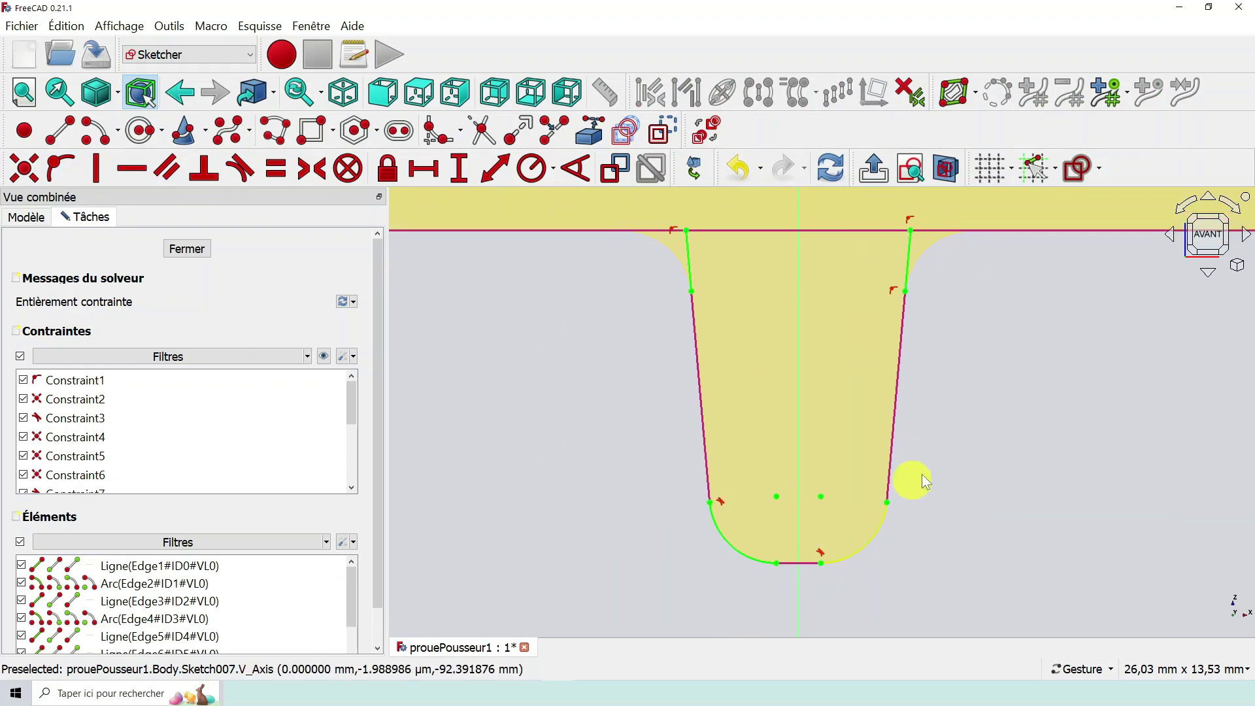
Close the keel profile sketch and return to the bow body.
{"action": "scroll", "coordinate": [932, 458], "scroll_direction": "down", "scroll_amount": 3}
{"action": "scroll", "coordinate": [964, 425], "scroll_direction": "down", "scroll_amount": 3}
{"action": "left_click", "coordinate": [1001, 443]}
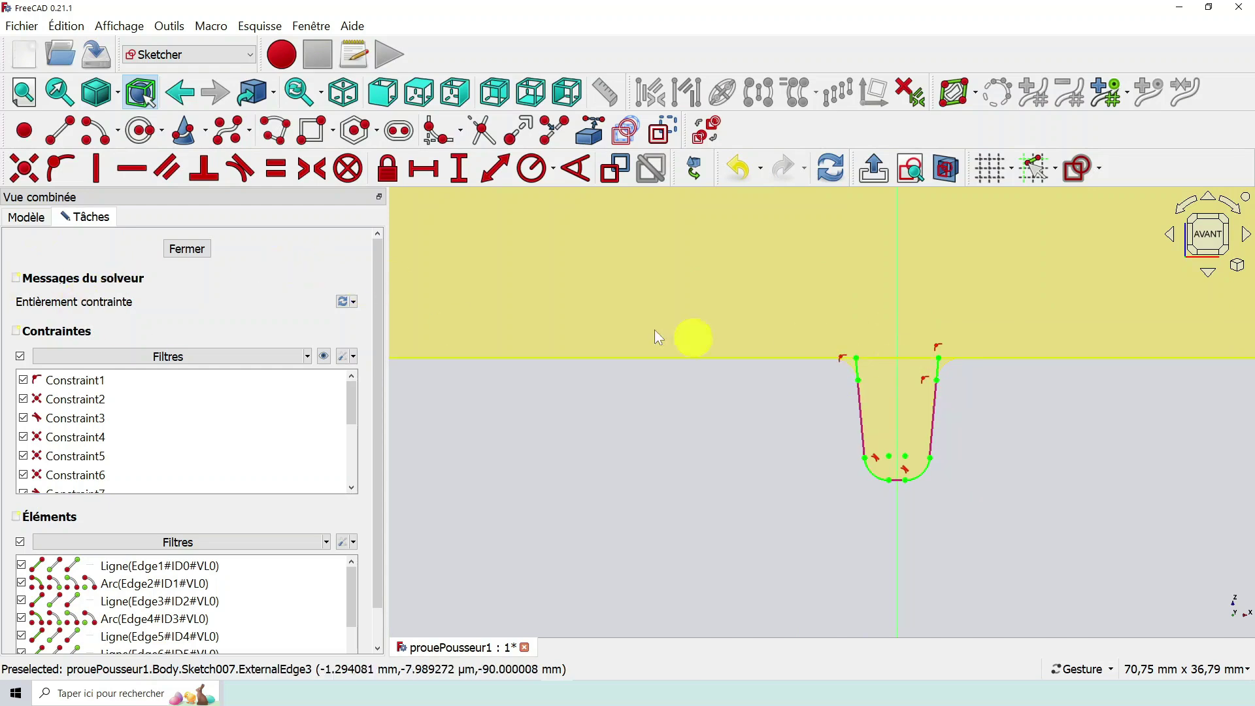
{"action": "left_click", "coordinate": [198, 254]}
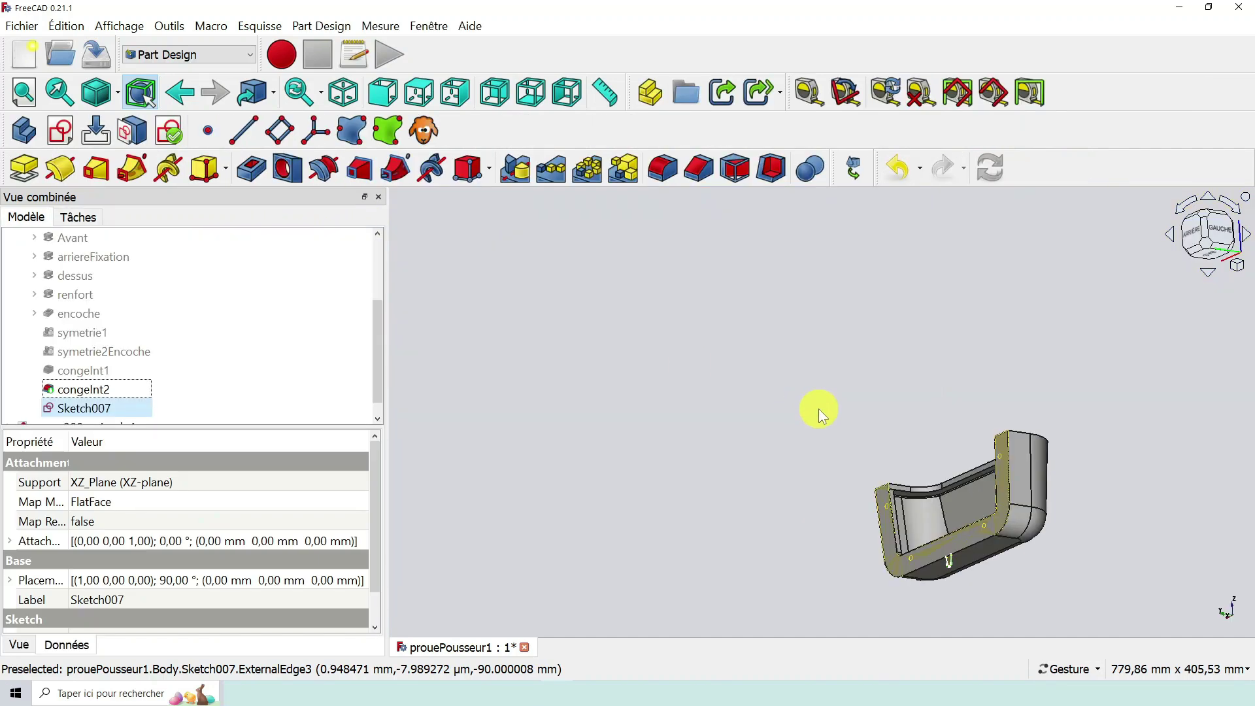
{"action": "scroll", "coordinate": [1007, 588], "scroll_direction": "up", "scroll_amount": 5}
{"action": "scroll", "coordinate": [914, 539], "scroll_direction": "up", "scroll_amount": 6}
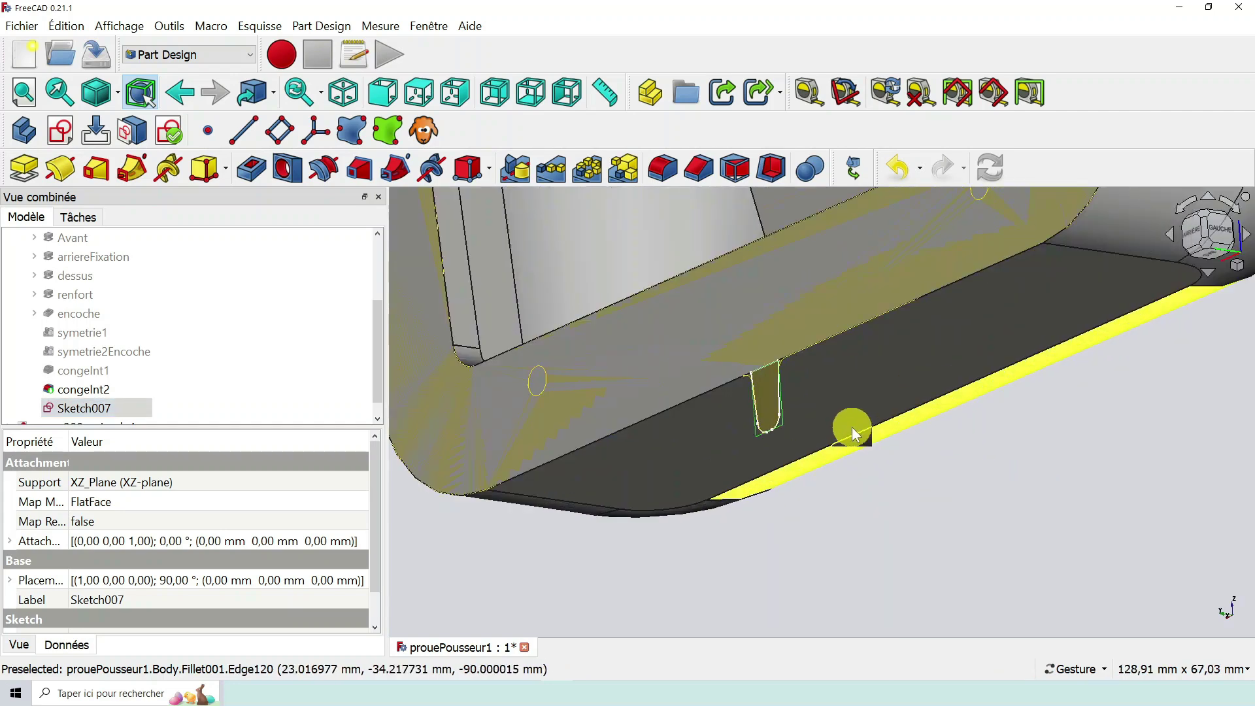
{"action": "scroll", "coordinate": [853, 430], "scroll_direction": "up", "scroll_amount": 2}
{"action": "scroll", "coordinate": [791, 396], "scroll_direction": "down", "scroll_amount": 3}
{"action": "scroll", "coordinate": [791, 397], "scroll_direction": "up", "scroll_amount": 2}
{"action": "scroll", "coordinate": [803, 387], "scroll_direction": "down", "scroll_amount": 5}
{"action": "mouse_move", "coordinate": [919, 367]}
{"action": "left_mouse_down"}
{"action": "mouse_move", "coordinate": [905, 417]}
{"action": "mouse_move", "coordinate": [850, 370]}
{"action": "left_mouse_up"}
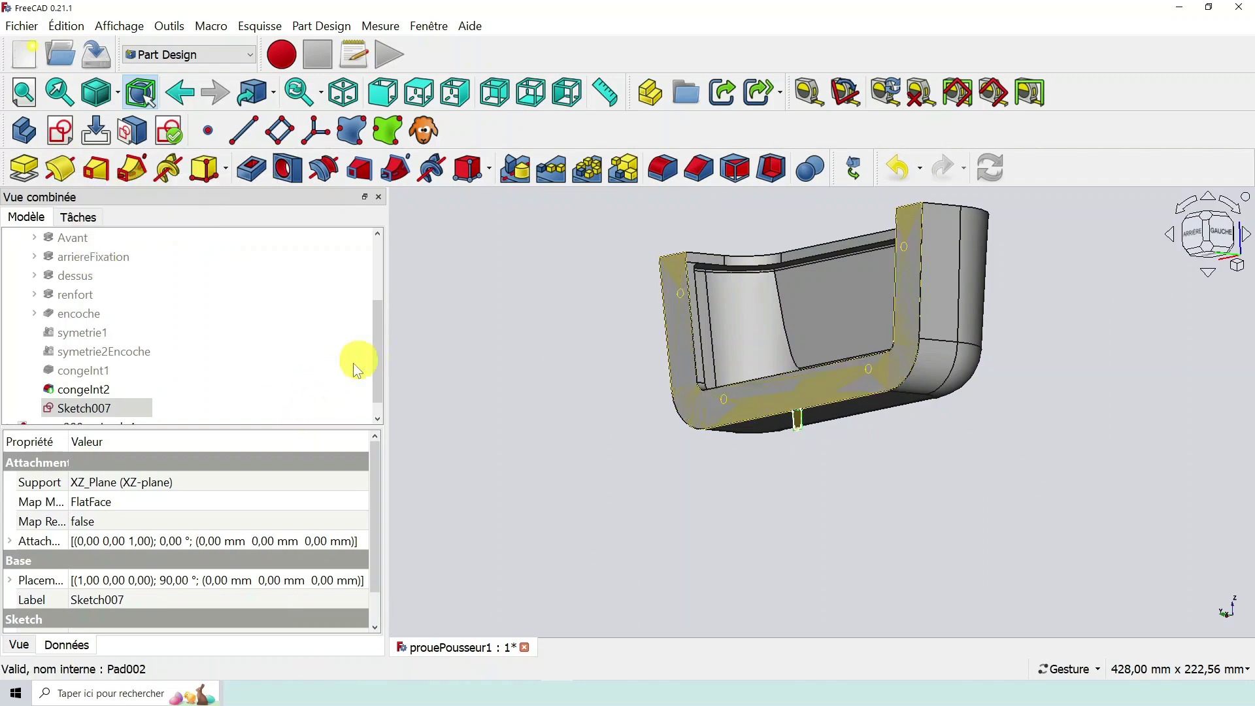
Rename the keel sketch as profilQuille.
{"action": "right_click", "coordinate": [90, 412]}
{"action": "left_click", "coordinate": [143, 371]}
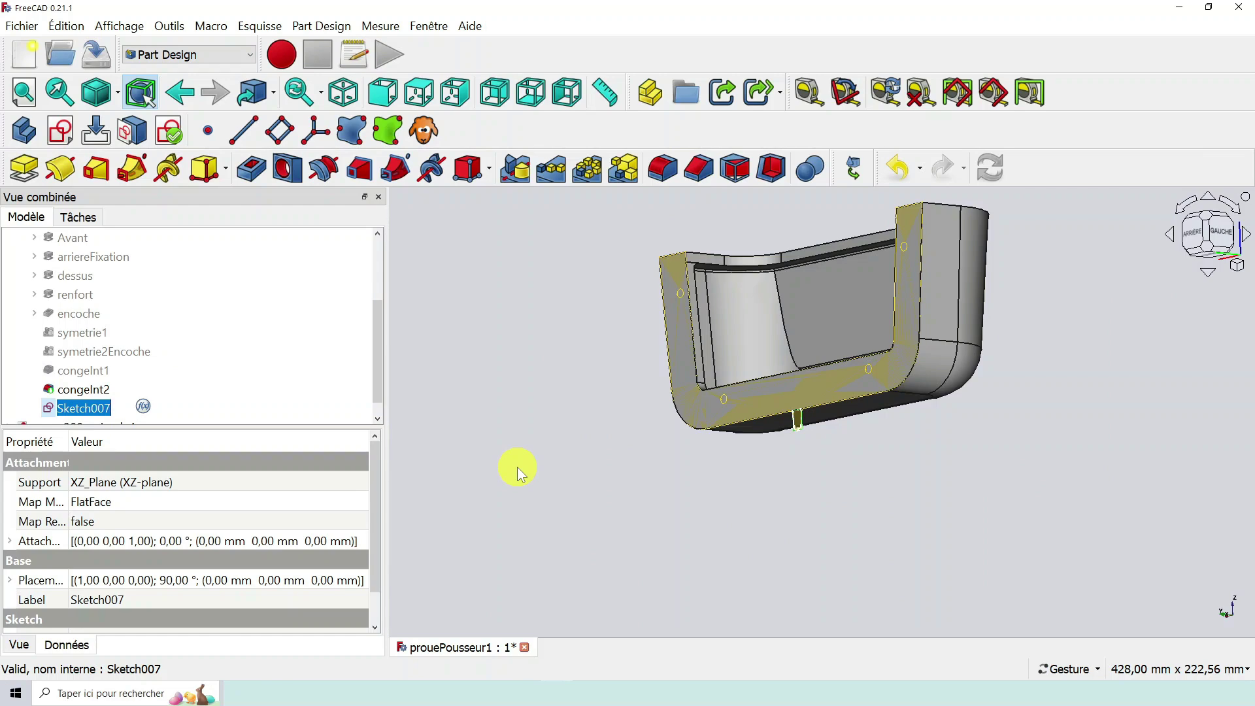
{"action": "type", "text": "profilQuille"}
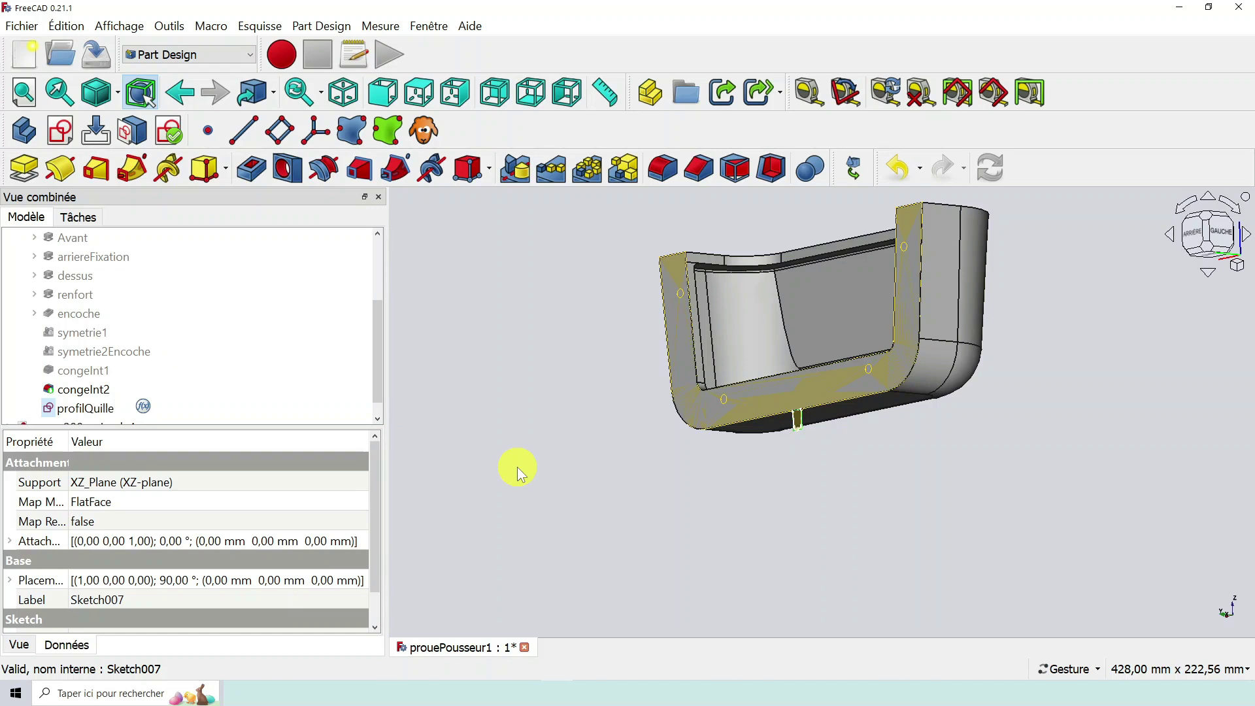
{"action": "key", "text": "Return"}
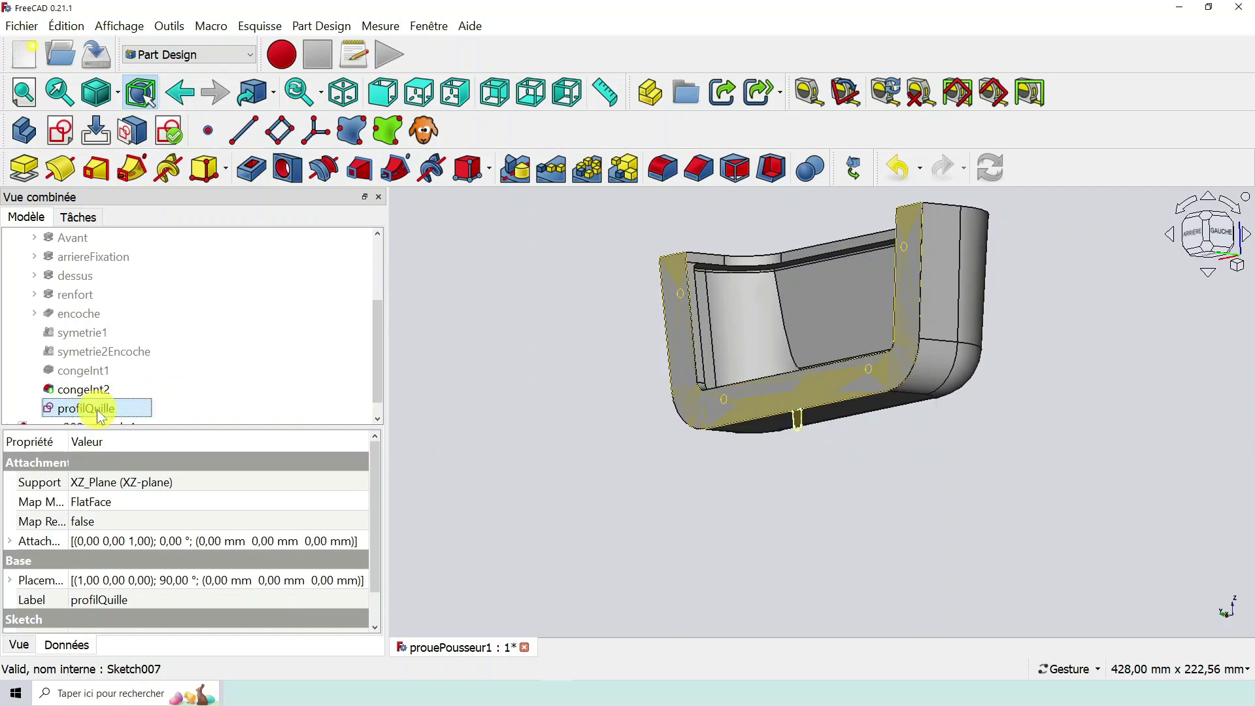
Start a Revolution feature from the profilQuille sketch.
{"action": "left_click", "coordinate": [69, 174]}
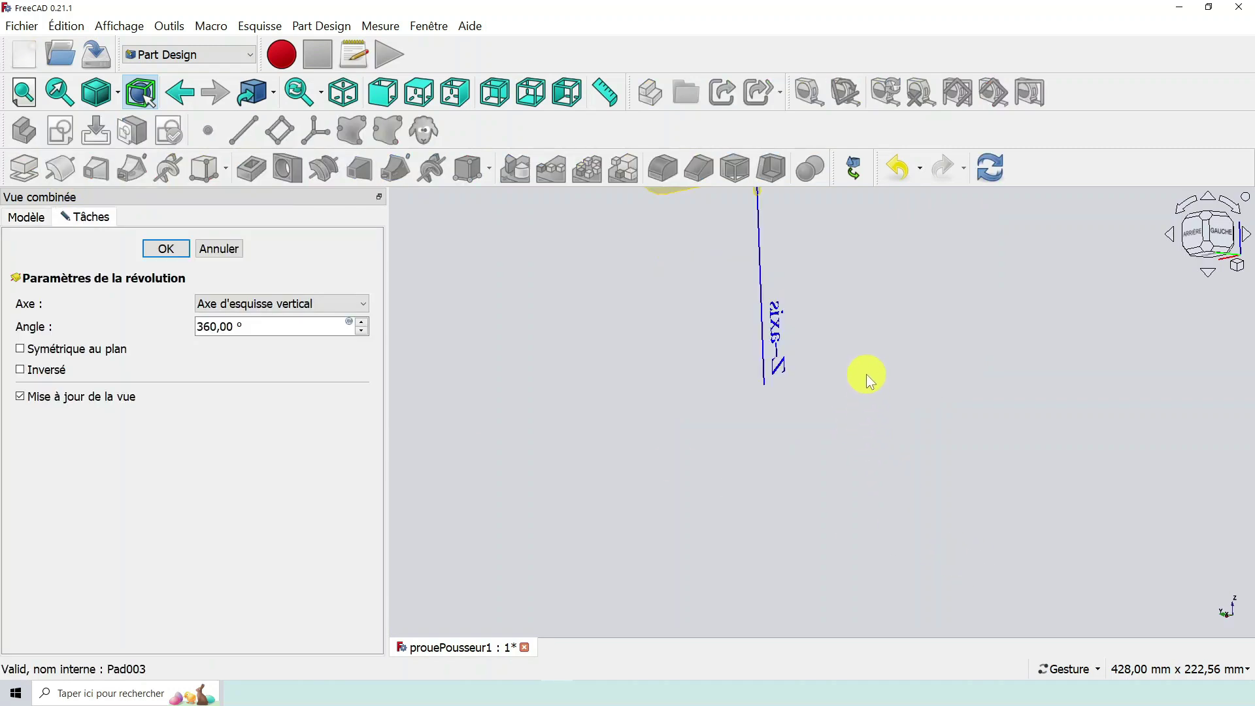
{"action": "scroll", "coordinate": [866, 374], "scroll_direction": "down", "scroll_amount": 3}
{"action": "scroll", "coordinate": [843, 222], "scroll_direction": "up", "scroll_amount": 4}
{"action": "right_click_drag", "start_coordinate": [827, 275], "coordinate": [897, 386]}
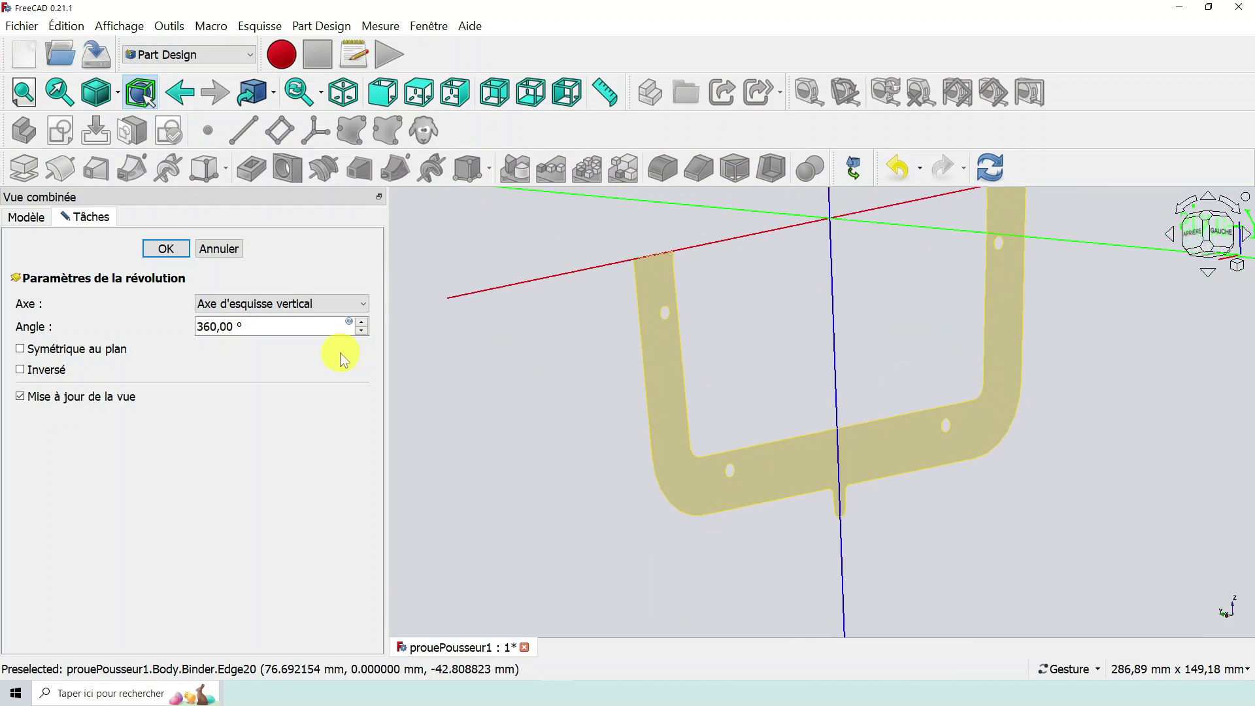
{"action": "scroll", "coordinate": [556, 441], "scroll_direction": "down", "scroll_amount": 2}
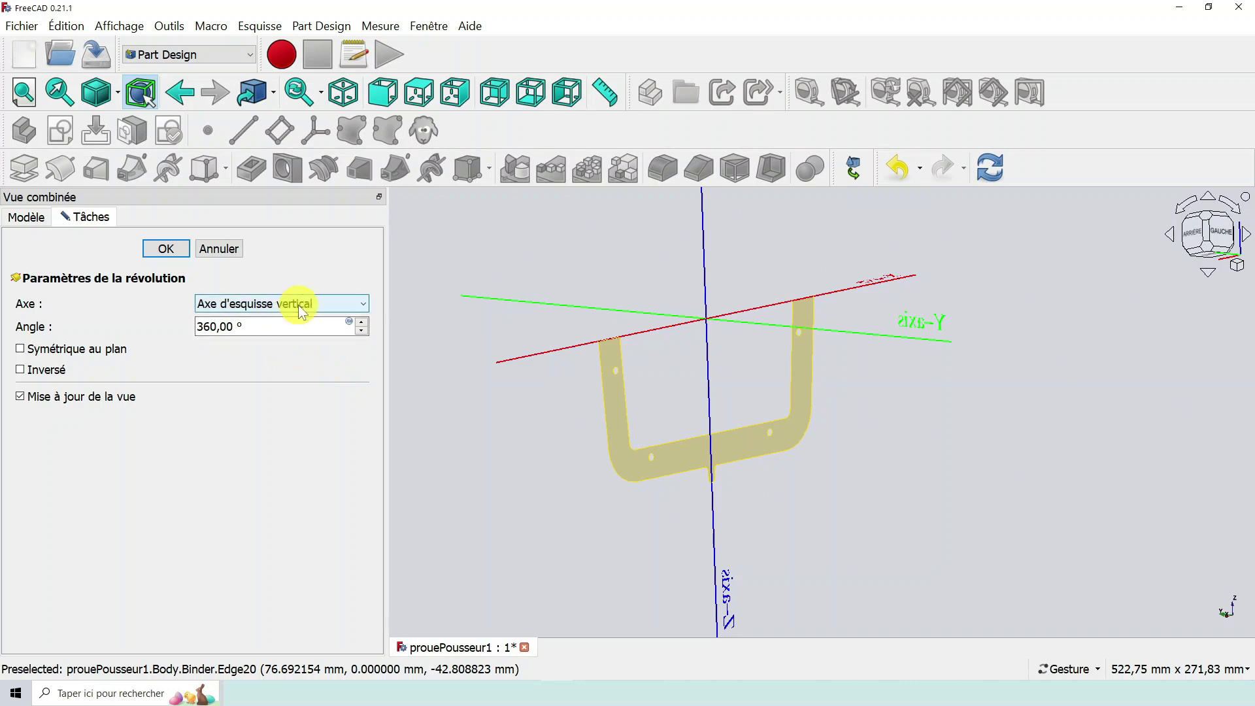
{"action": "scroll", "coordinate": [892, 390], "scroll_direction": "down", "scroll_amount": 4}
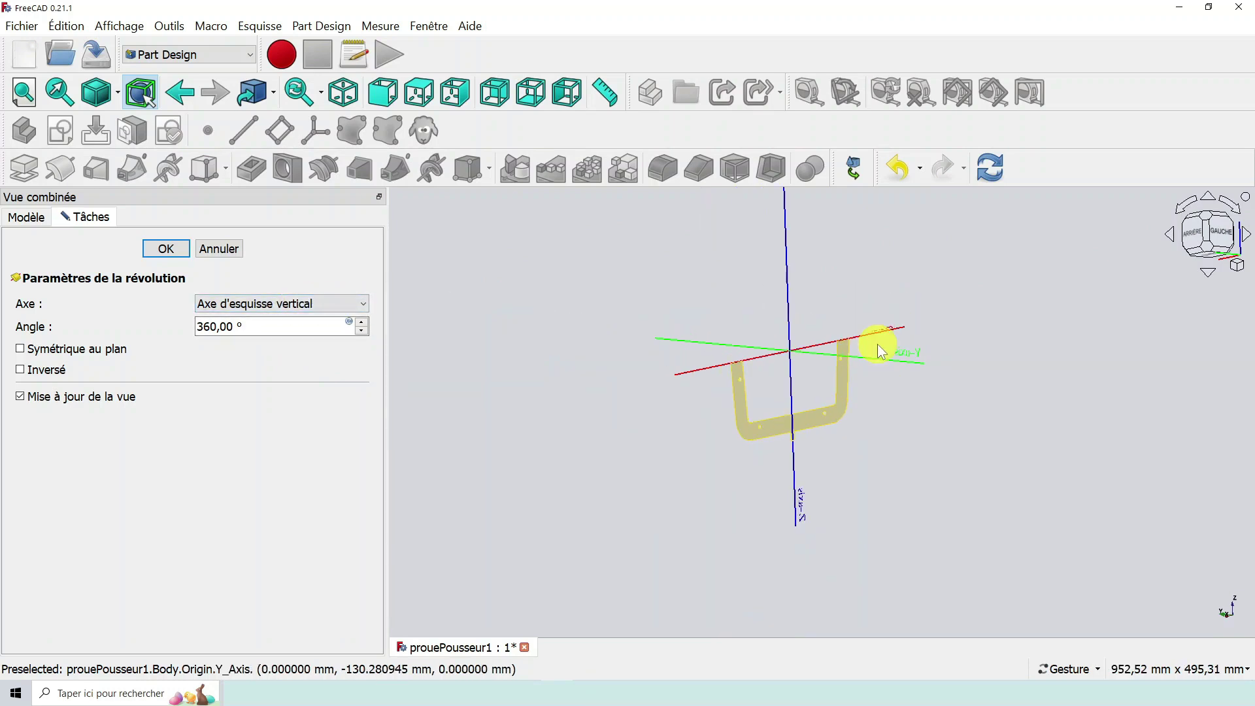
{"action": "scroll", "coordinate": [863, 335], "scroll_direction": "up", "scroll_amount": 3}
{"action": "mouse_move", "coordinate": [1021, 313]}
{"action": "left_mouse_down"}
{"action": "mouse_move", "coordinate": [972, 280]}
{"action": "mouse_move", "coordinate": [967, 314]}
{"action": "mouse_move", "coordinate": [990, 283]}
{"action": "mouse_move", "coordinate": [1001, 316]}
{"action": "mouse_move", "coordinate": [1000, 303]}
{"action": "left_mouse_up"}
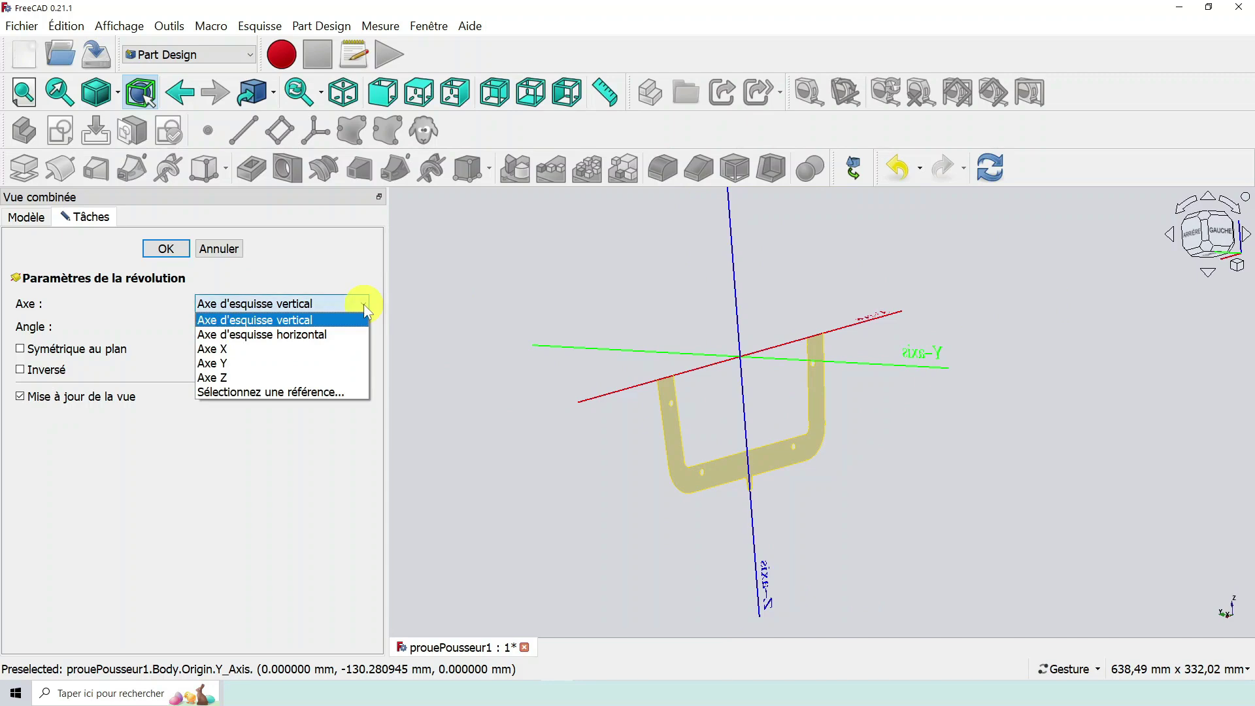
Set the revolution axis to a selected reference, the bow's bottom edge along the top of the keel profile.
{"action": "left_click", "coordinate": [293, 392]}
{"action": "scroll", "coordinate": [759, 482], "scroll_direction": "up", "scroll_amount": 3}
{"action": "scroll", "coordinate": [784, 504], "scroll_direction": "up", "scroll_amount": 2}
{"action": "scroll", "coordinate": [798, 515], "scroll_direction": "down", "scroll_amount": 5}
{"action": "scroll", "coordinate": [785, 521], "scroll_direction": "up", "scroll_amount": 3}
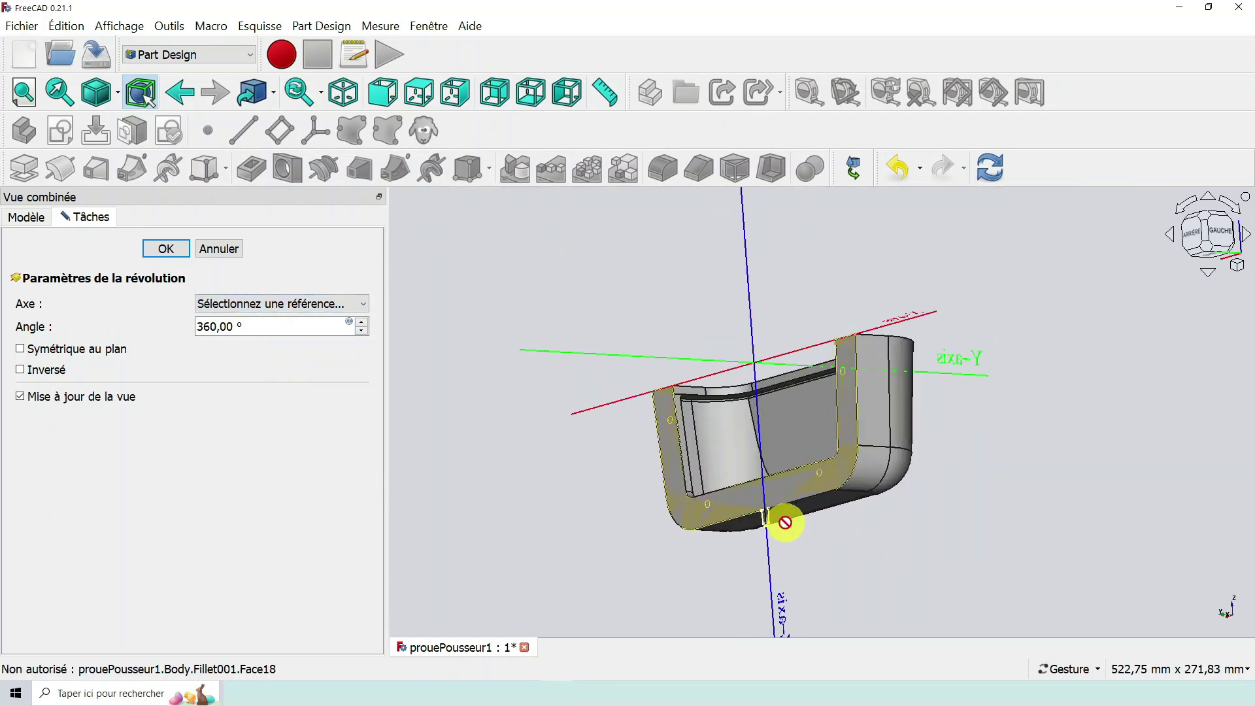
{"action": "scroll", "coordinate": [778, 516], "scroll_direction": "up", "scroll_amount": 3}
{"action": "scroll", "coordinate": [752, 517], "scroll_direction": "up", "scroll_amount": 4}
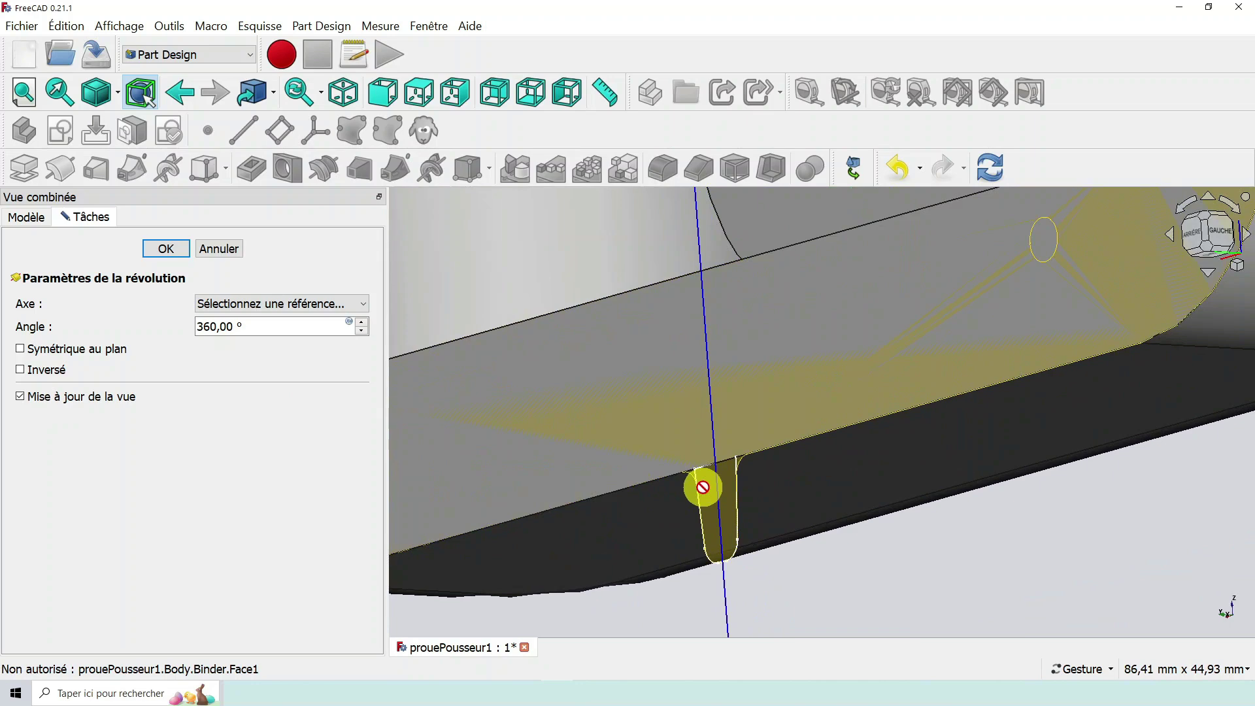
{"action": "scroll", "coordinate": [680, 488], "scroll_direction": "up", "scroll_amount": 4}
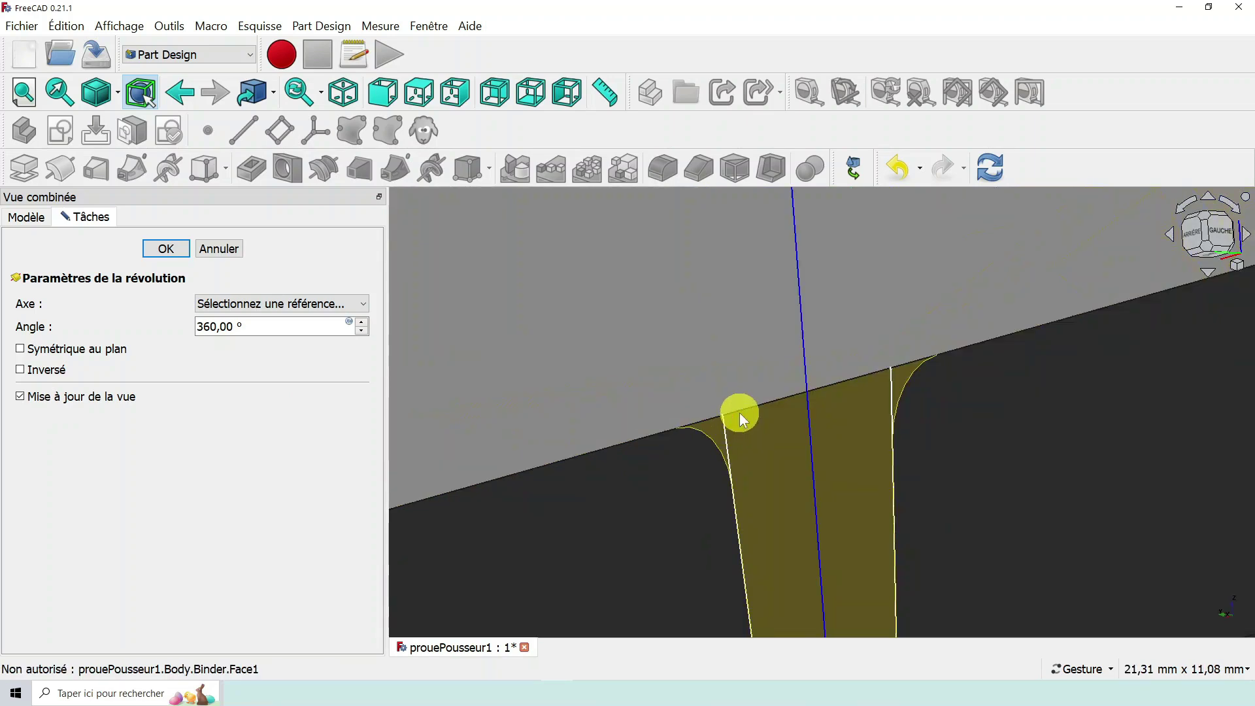
{"action": "left_click", "coordinate": [785, 489]}
{"action": "scroll", "coordinate": [784, 489], "scroll_direction": "down", "scroll_amount": 8}
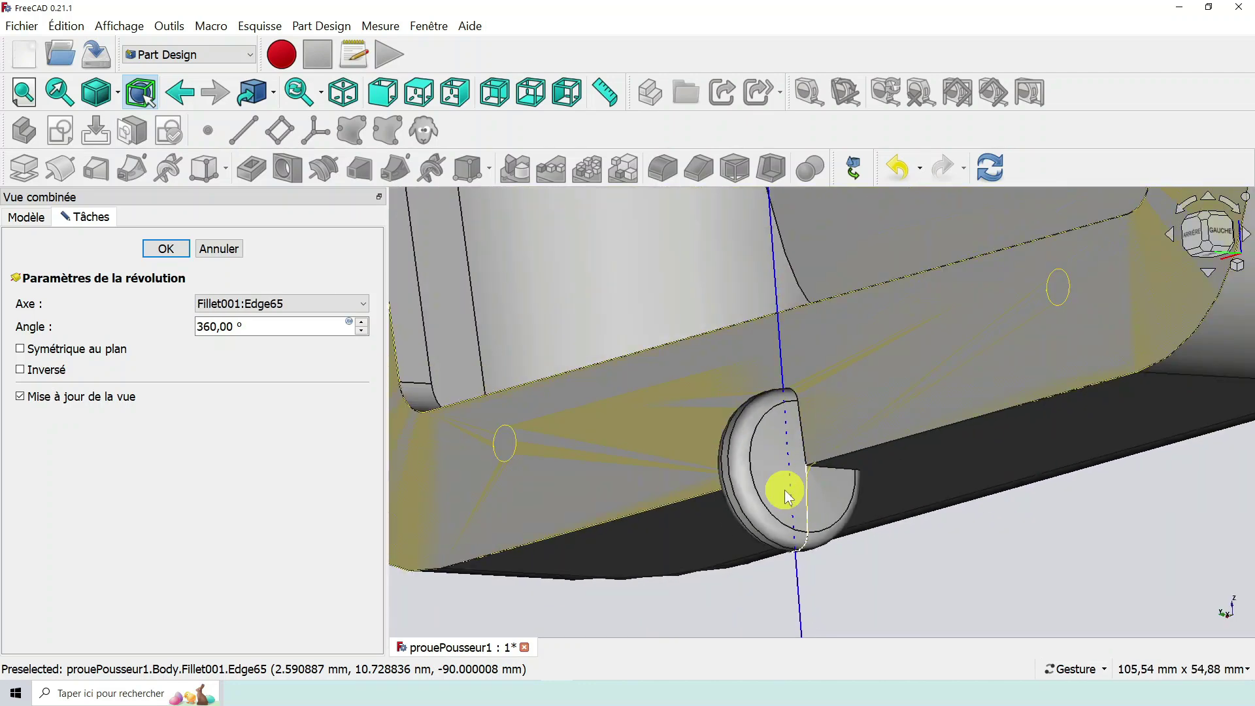
Set the keel revolution's angle to 90 degrees.
{"action": "left_click_drag", "start_coordinate": [896, 569], "coordinate": [864, 562]}
{"action": "double_click", "coordinate": [212, 326]}
{"action": "left_click_drag", "start_coordinate": [214, 327], "coordinate": [194, 326]}
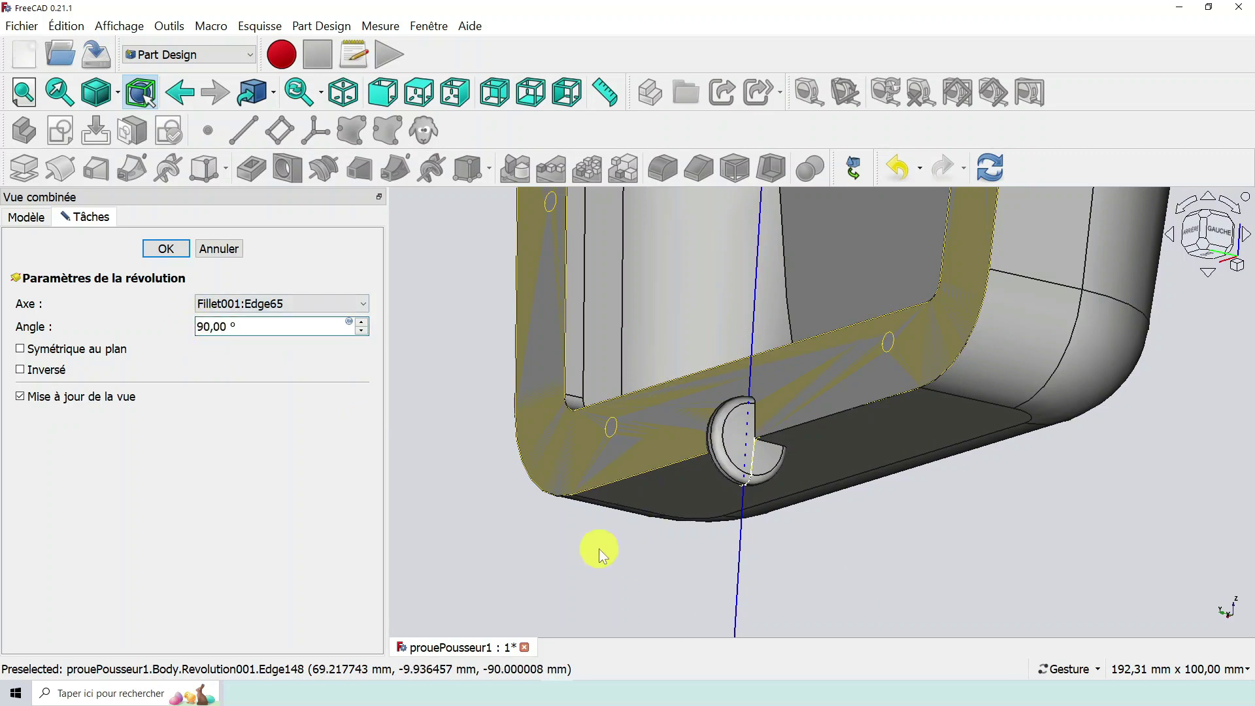
{"action": "left_click", "coordinate": [473, 485]}
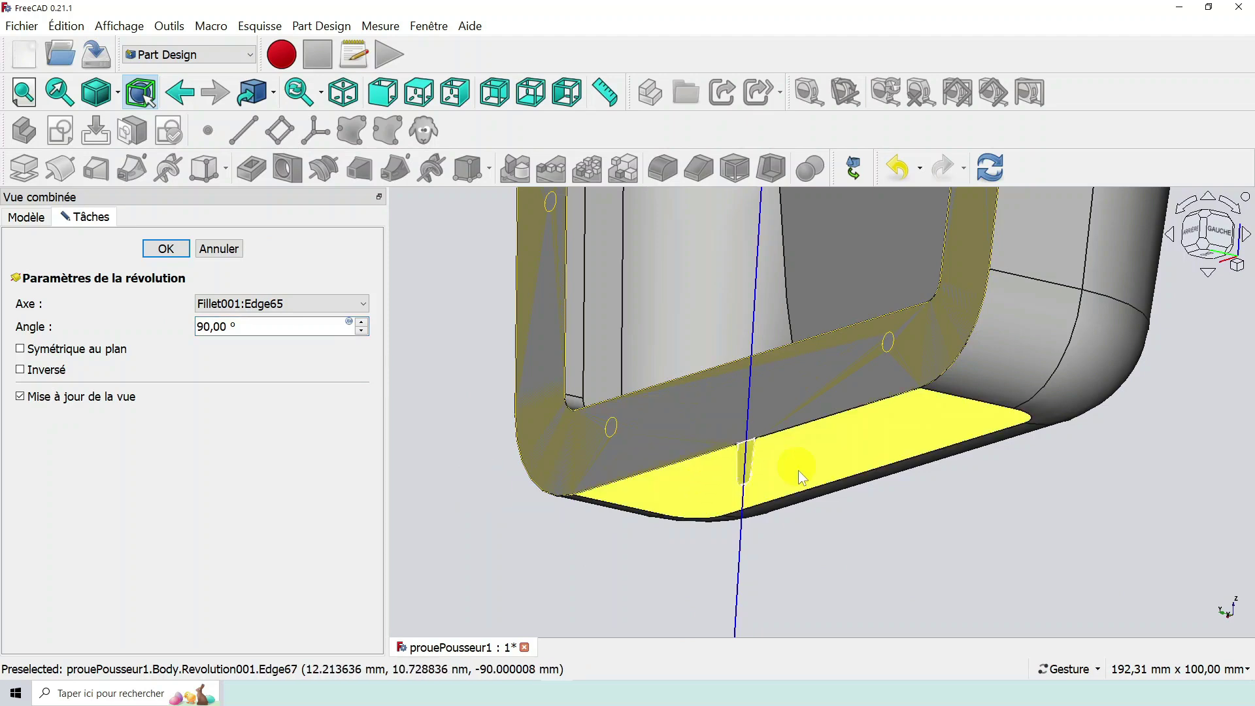
{"action": "scroll", "coordinate": [812, 498], "scroll_direction": "down", "scroll_amount": 2}
{"action": "scroll", "coordinate": [811, 499], "scroll_direction": "up", "scroll_amount": 4}
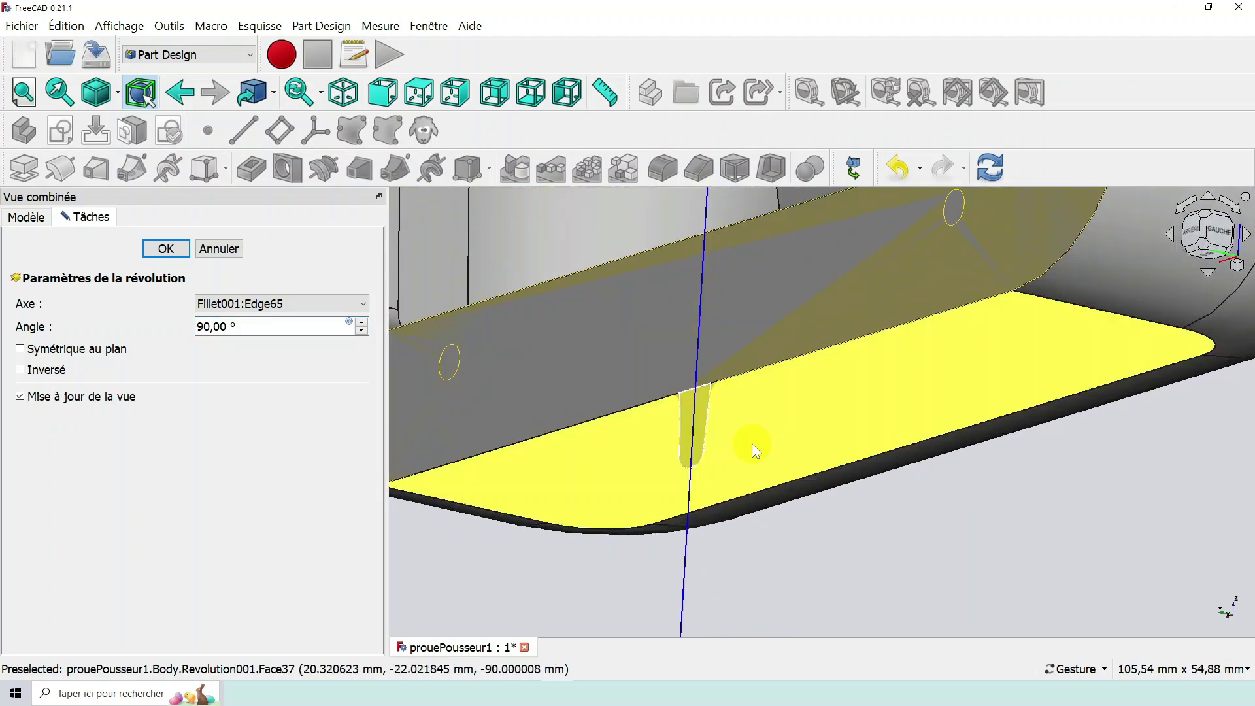
Reverse the direction of the keel revolution so it sweeps beneath the bow's hull.
{"action": "scroll", "coordinate": [752, 441], "scroll_direction": "down", "scroll_amount": 1}
{"action": "scroll", "coordinate": [830, 500], "scroll_direction": "up", "scroll_amount": 2}
{"action": "left_click_drag", "start_coordinate": [851, 515], "coordinate": [888, 496]}
{"action": "scroll", "coordinate": [888, 497], "scroll_direction": "down", "scroll_amount": 3}
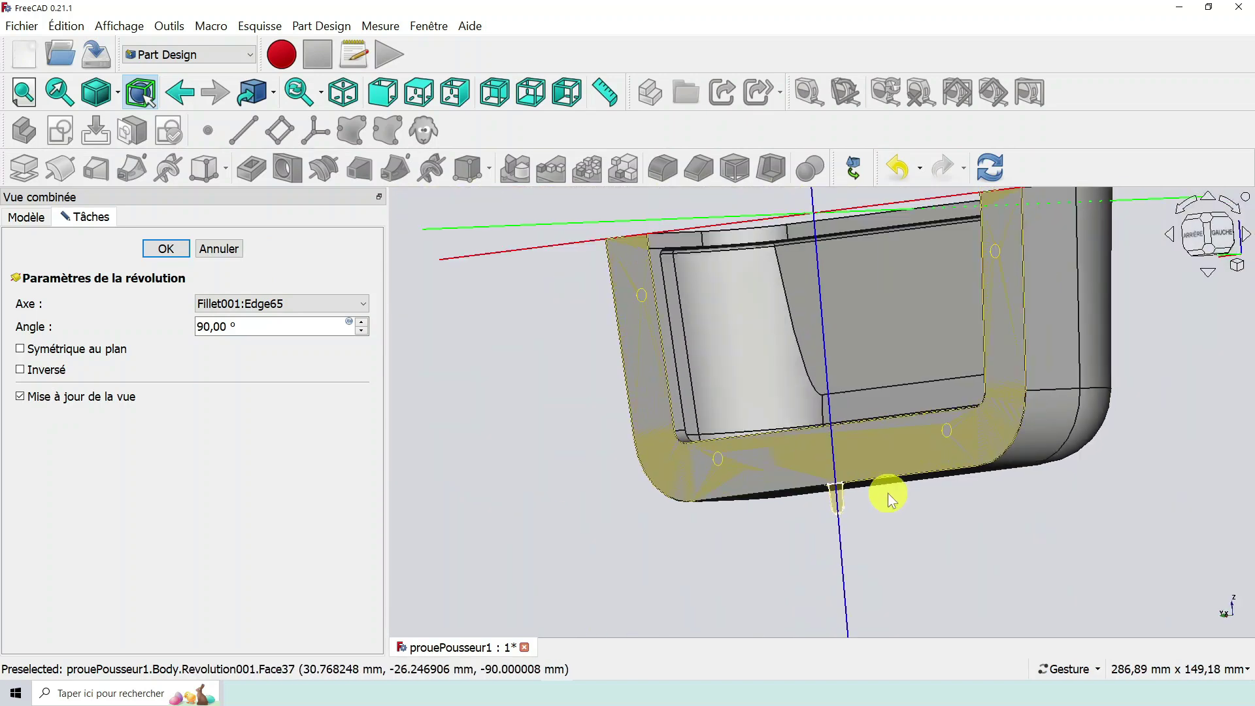
{"action": "scroll", "coordinate": [693, 486], "scroll_direction": "up", "scroll_amount": 1}
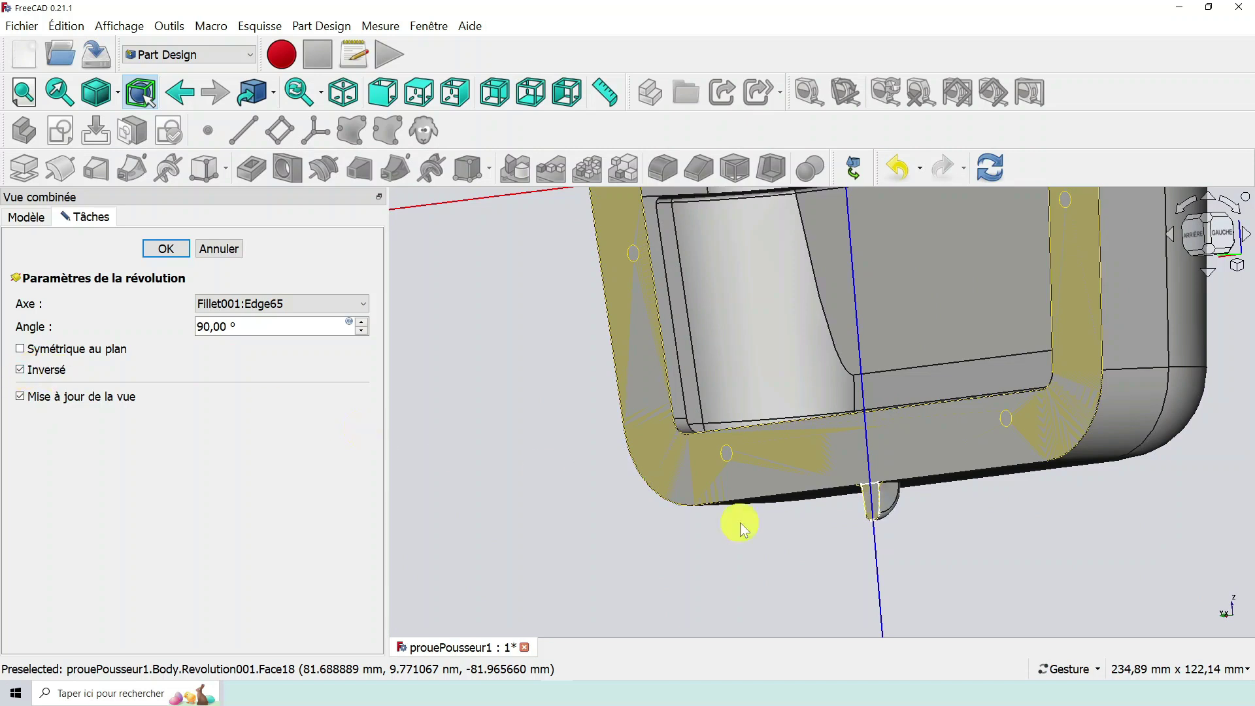
{"action": "left_click", "coordinate": [27, 369]}
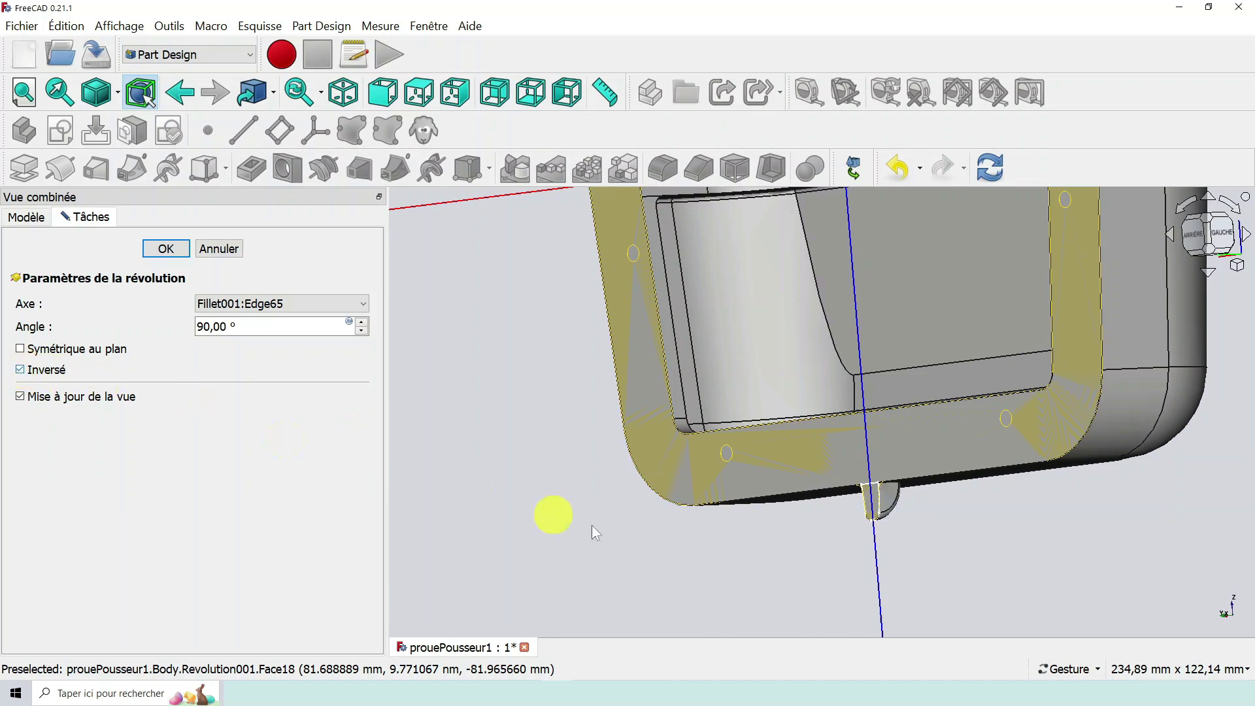
Examine the reversed keel revolution against the bow's rear face and underside from several angles.
{"action": "scroll", "coordinate": [924, 512], "scroll_direction": "down", "scroll_amount": 1}
{"action": "scroll", "coordinate": [891, 500], "scroll_direction": "up", "scroll_amount": 2}
{"action": "scroll", "coordinate": [891, 501], "scroll_direction": "up", "scroll_amount": 6}
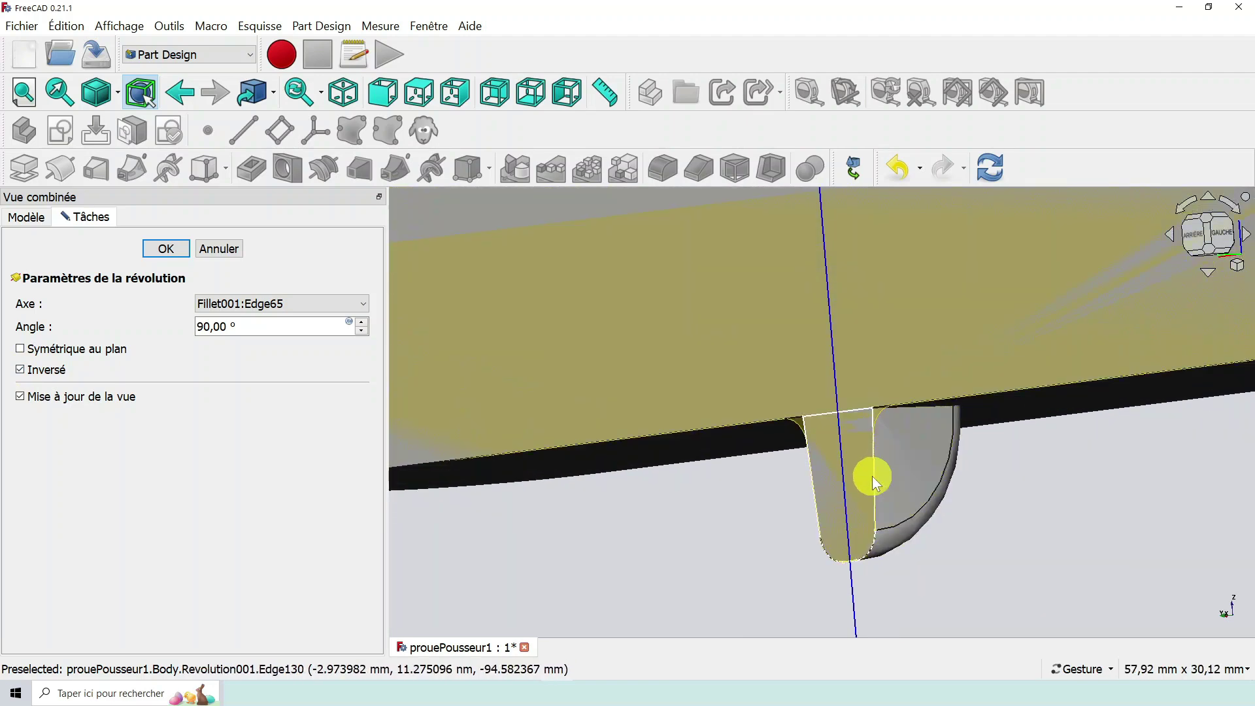
{"action": "scroll", "coordinate": [981, 528], "scroll_direction": "down", "scroll_amount": 4}
{"action": "left_click_drag", "start_coordinate": [1011, 528], "coordinate": [644, 461]}
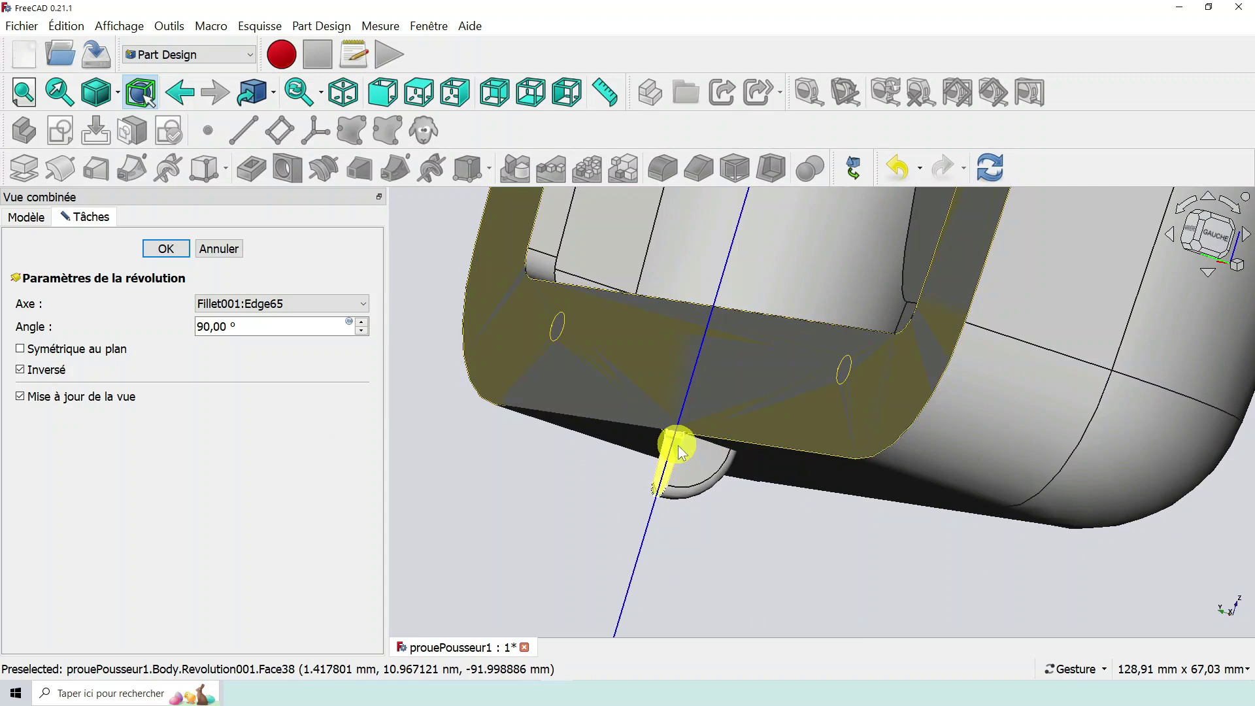
{"action": "scroll", "coordinate": [685, 434], "scroll_direction": "up", "scroll_amount": 5}
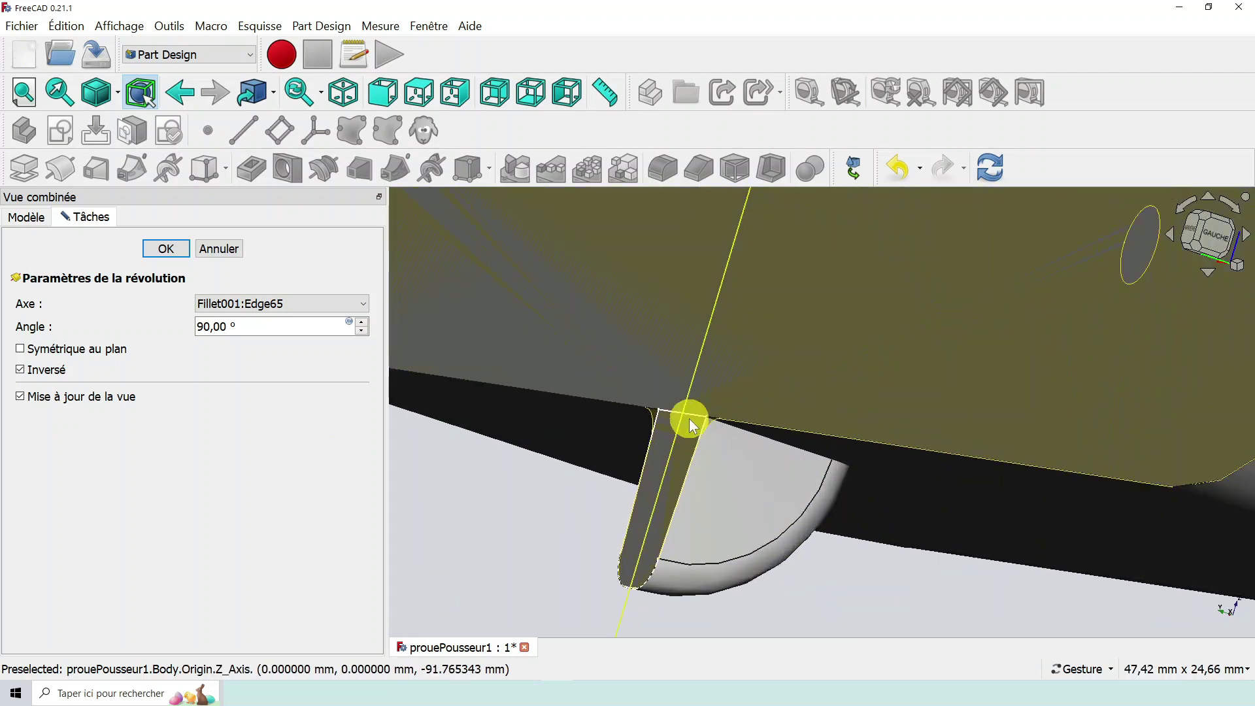
{"action": "scroll", "coordinate": [689, 418], "scroll_direction": "up", "scroll_amount": 2}
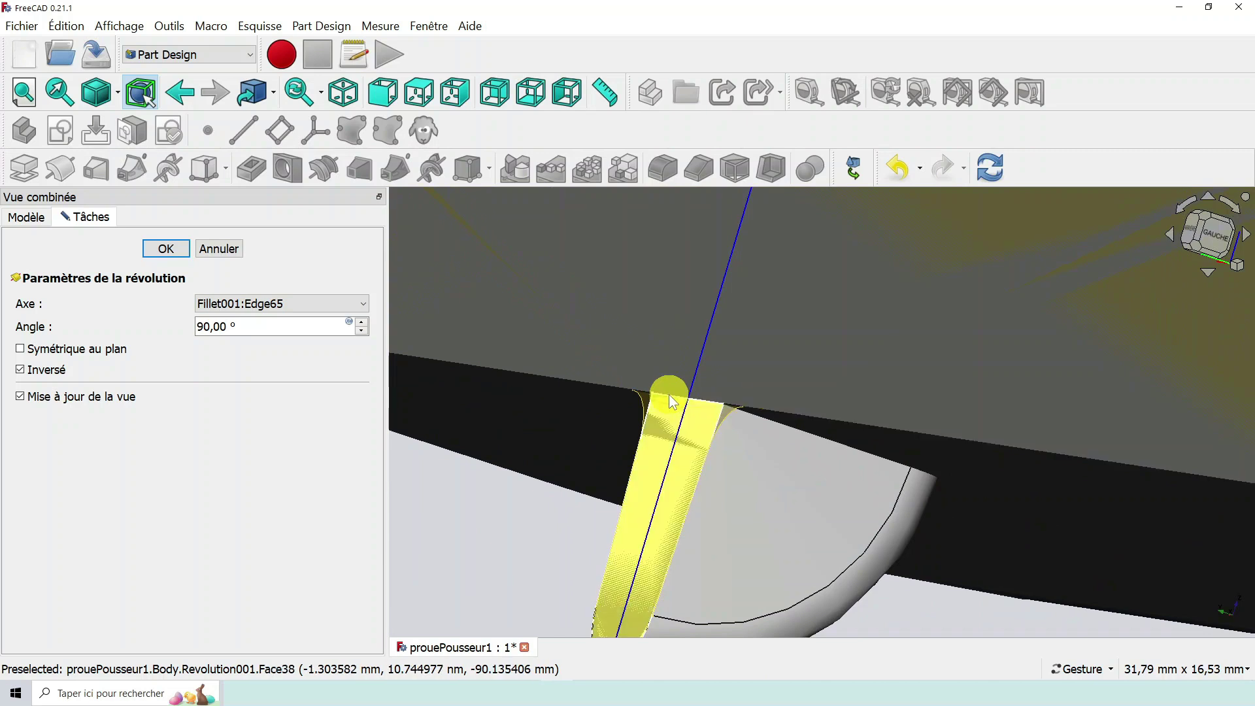
{"action": "scroll", "coordinate": [724, 403], "scroll_direction": "down", "scroll_amount": 9}
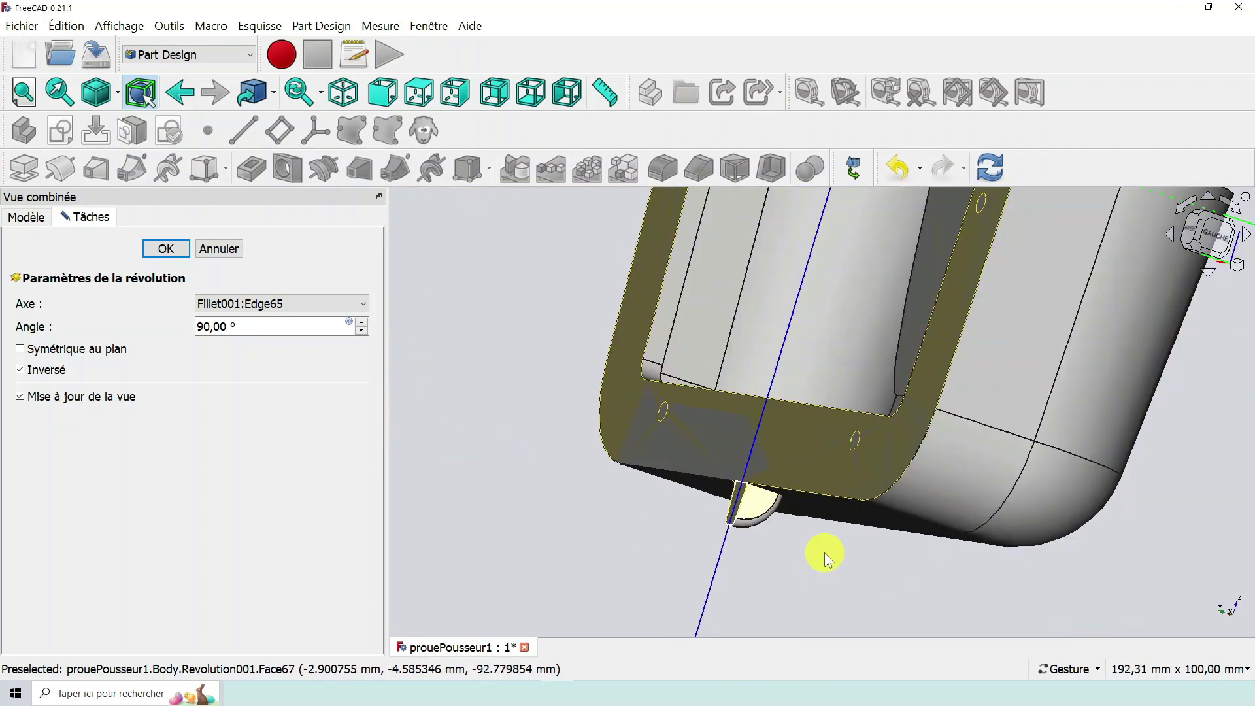
{"action": "scroll", "coordinate": [825, 552], "scroll_direction": "down", "scroll_amount": 4}
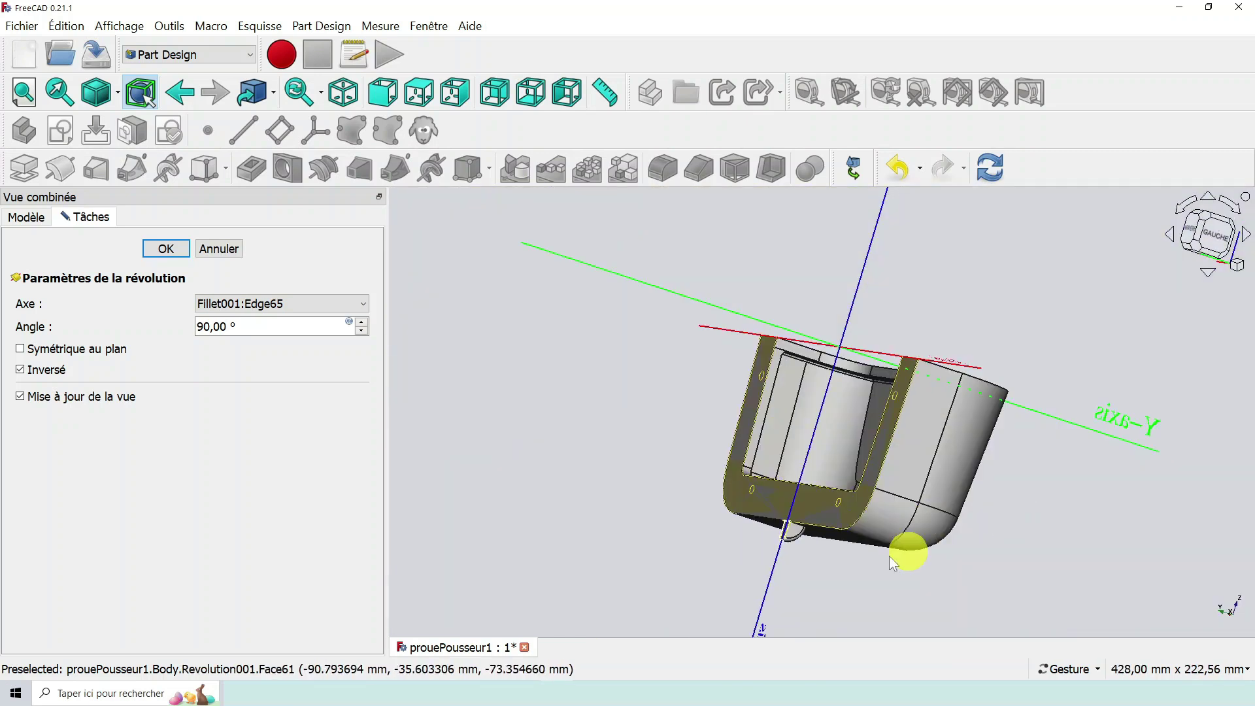
{"action": "scroll", "coordinate": [813, 574], "scroll_direction": "up", "scroll_amount": 3}
{"action": "left_click_drag", "start_coordinate": [878, 576], "coordinate": [828, 560]}
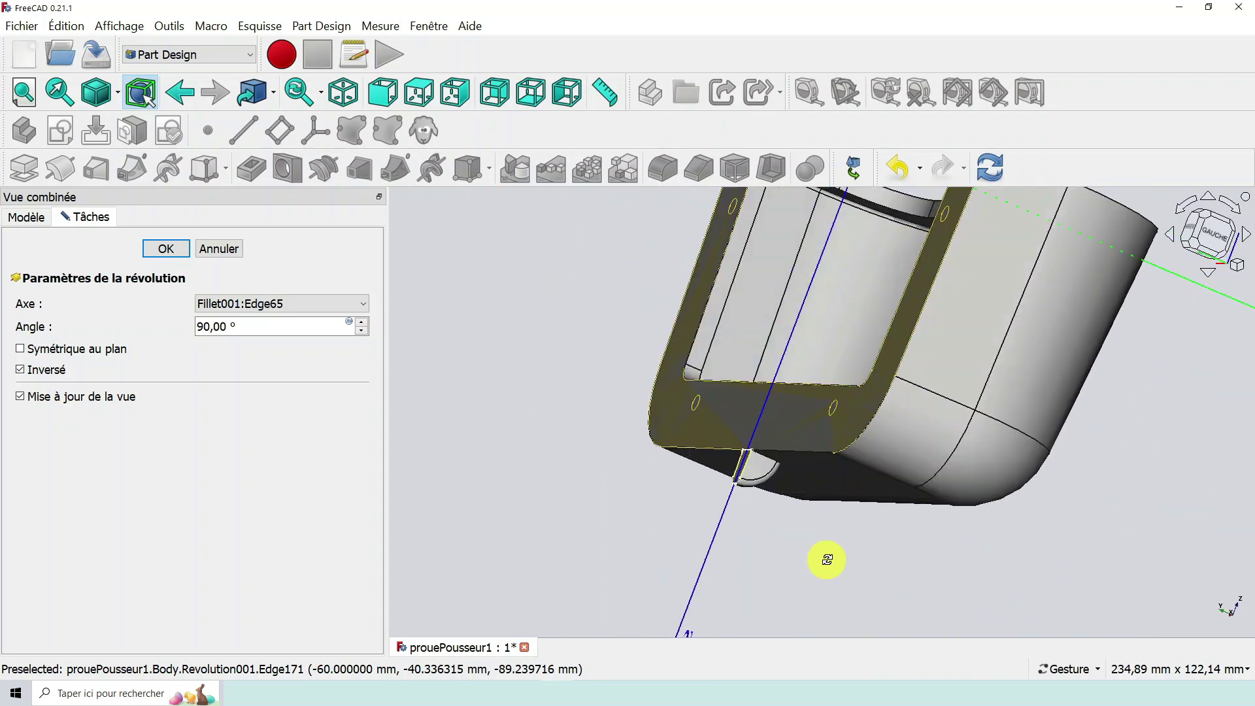
{"action": "scroll", "coordinate": [829, 464], "scroll_direction": "down", "scroll_amount": 3}
{"action": "scroll", "coordinate": [815, 470], "scroll_direction": "up", "scroll_amount": 3}
{"action": "left_click_drag", "start_coordinate": [680, 459], "coordinate": [754, 478]}
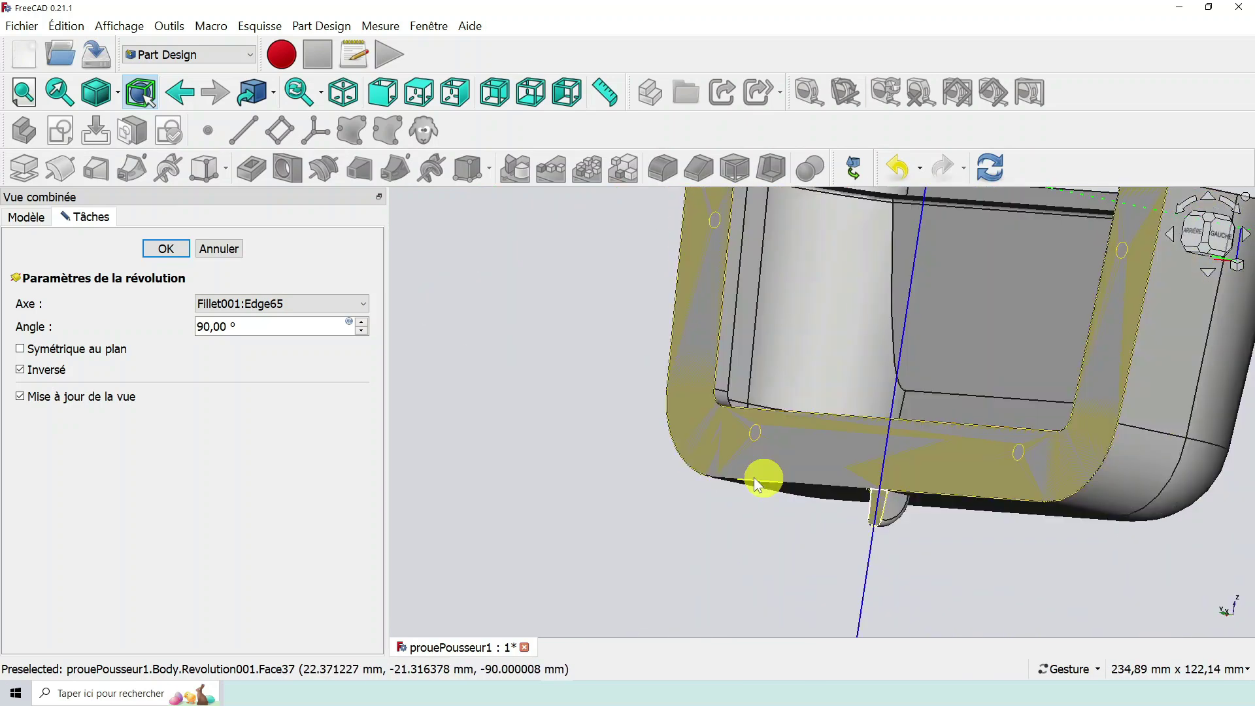
{"action": "scroll", "coordinate": [916, 508], "scroll_direction": "down", "scroll_amount": 3}
{"action": "scroll", "coordinate": [918, 511], "scroll_direction": "up", "scroll_amount": 10}
{"action": "scroll", "coordinate": [902, 507], "scroll_direction": "down", "scroll_amount": 5}
{"action": "scroll", "coordinate": [936, 510], "scroll_direction": "down", "scroll_amount": 2}
{"action": "left_click_drag", "start_coordinate": [987, 513], "coordinate": [1022, 517]}
{"action": "scroll", "coordinate": [1022, 516], "scroll_direction": "down", "scroll_amount": 3}
{"action": "scroll", "coordinate": [994, 508], "scroll_direction": "up", "scroll_amount": 8}
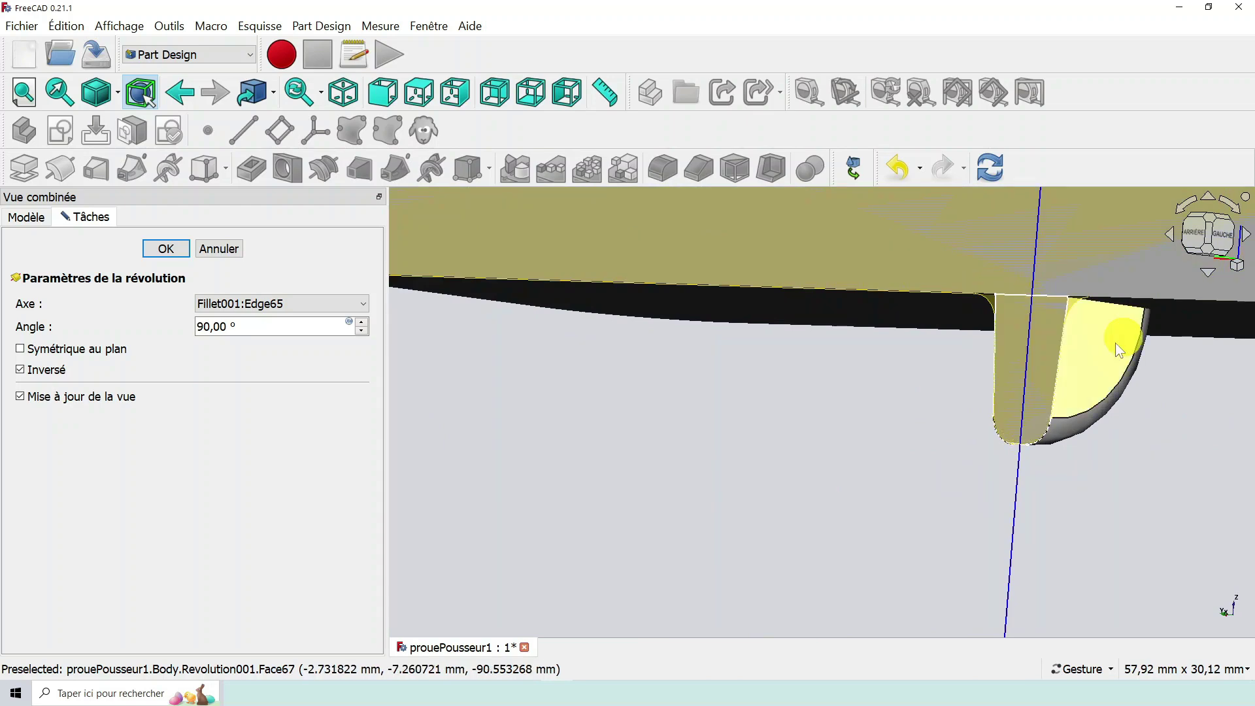
{"action": "scroll", "coordinate": [1116, 415], "scroll_direction": "down", "scroll_amount": 3}
{"action": "scroll", "coordinate": [1123, 423], "scroll_direction": "down", "scroll_amount": 2}
{"action": "left_click_drag", "start_coordinate": [1124, 423], "coordinate": [1029, 347]}
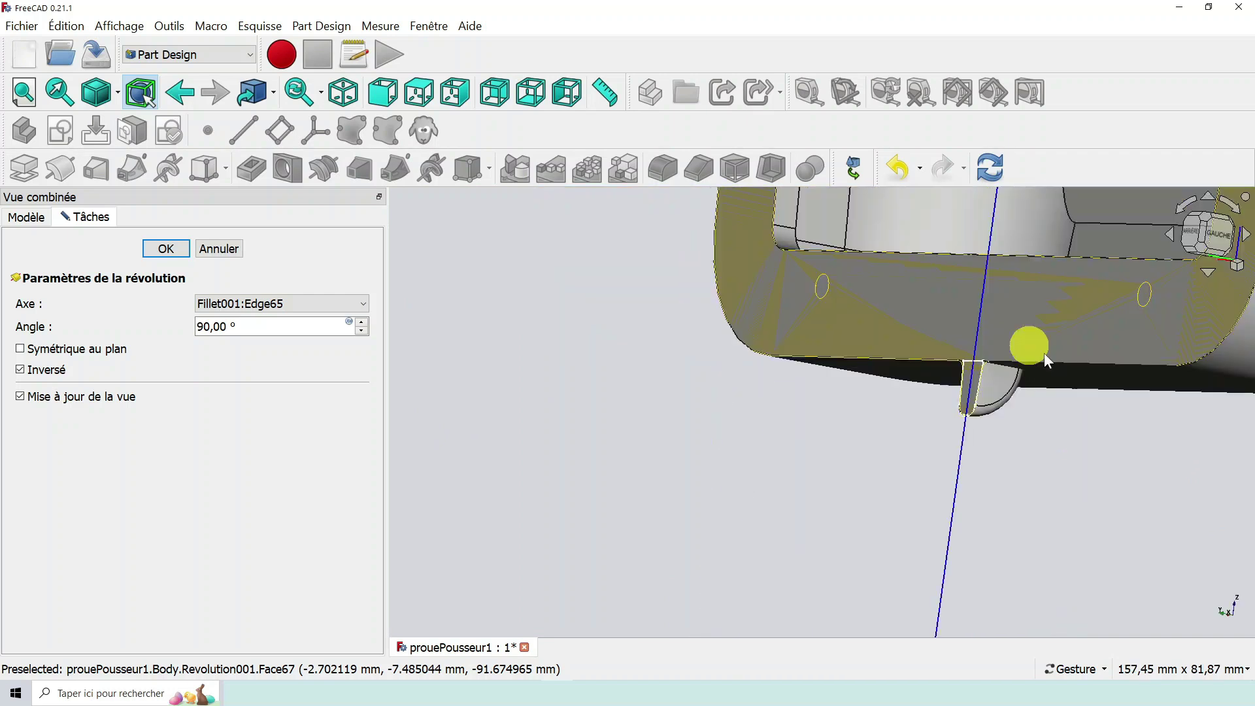
Inspect the junction between the revolved keel and the hull bottom, comparing it with the rounded corners of the reference profile.
{"action": "scroll", "coordinate": [978, 335], "scroll_direction": "up", "scroll_amount": 9}
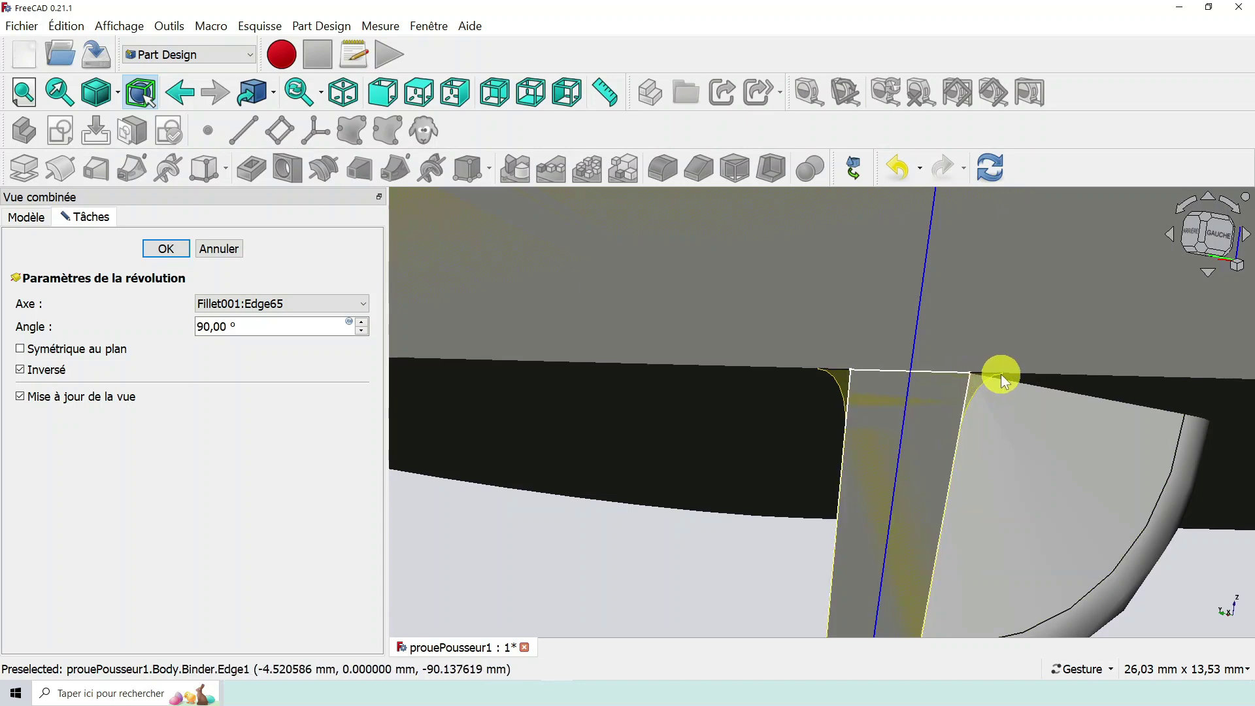
{"action": "scroll", "coordinate": [955, 412], "scroll_direction": "down", "scroll_amount": 4}
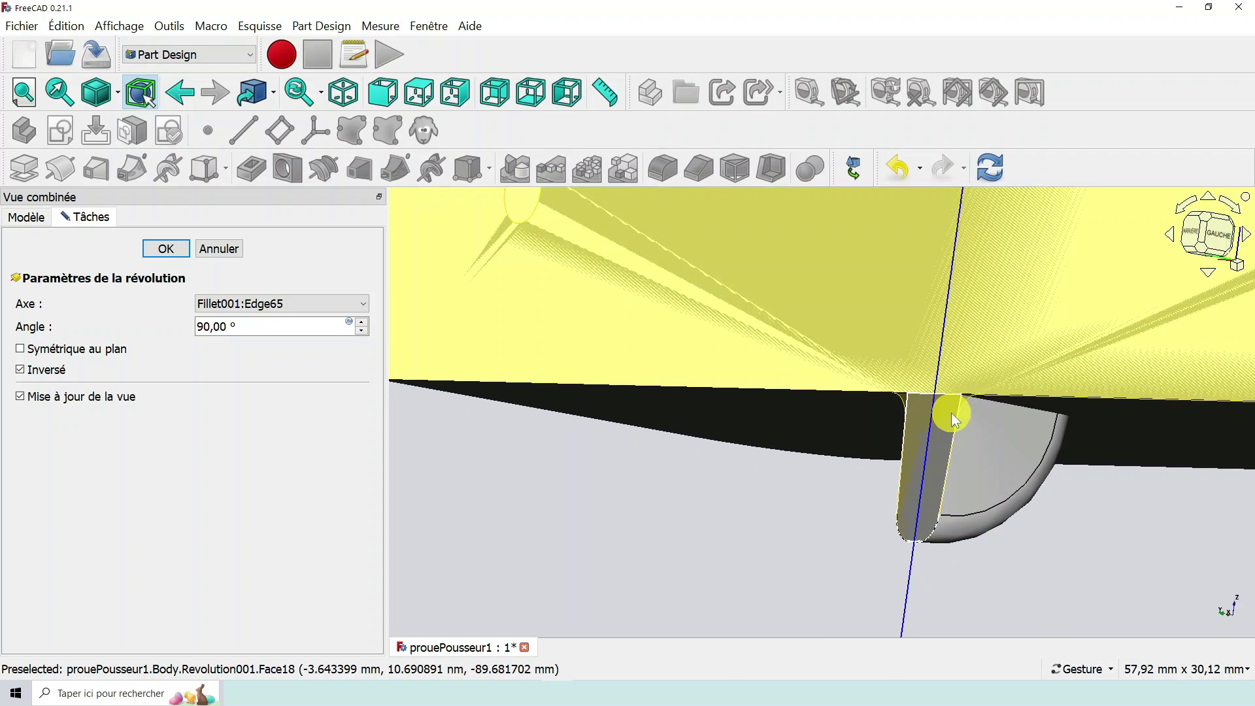
{"action": "scroll", "coordinate": [914, 376], "scroll_direction": "up", "scroll_amount": 2}
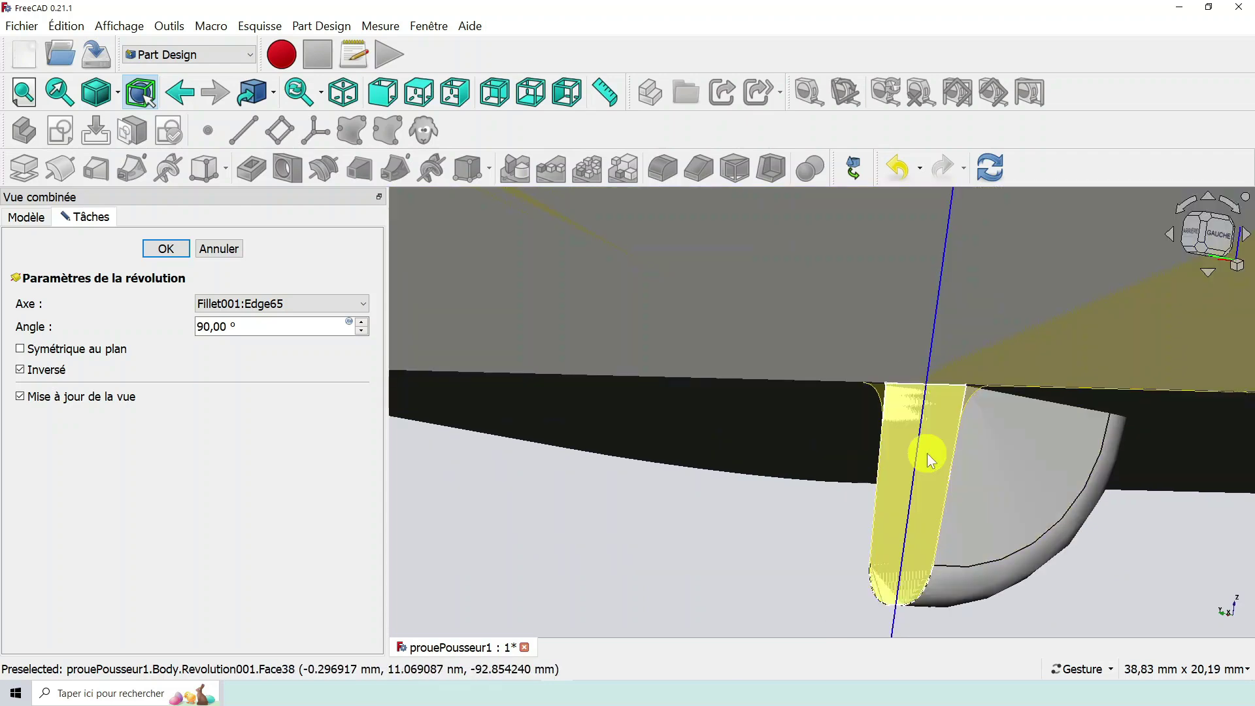
{"action": "scroll", "coordinate": [928, 453], "scroll_direction": "down", "scroll_amount": 3}
{"action": "scroll", "coordinate": [990, 434], "scroll_direction": "up", "scroll_amount": 2}
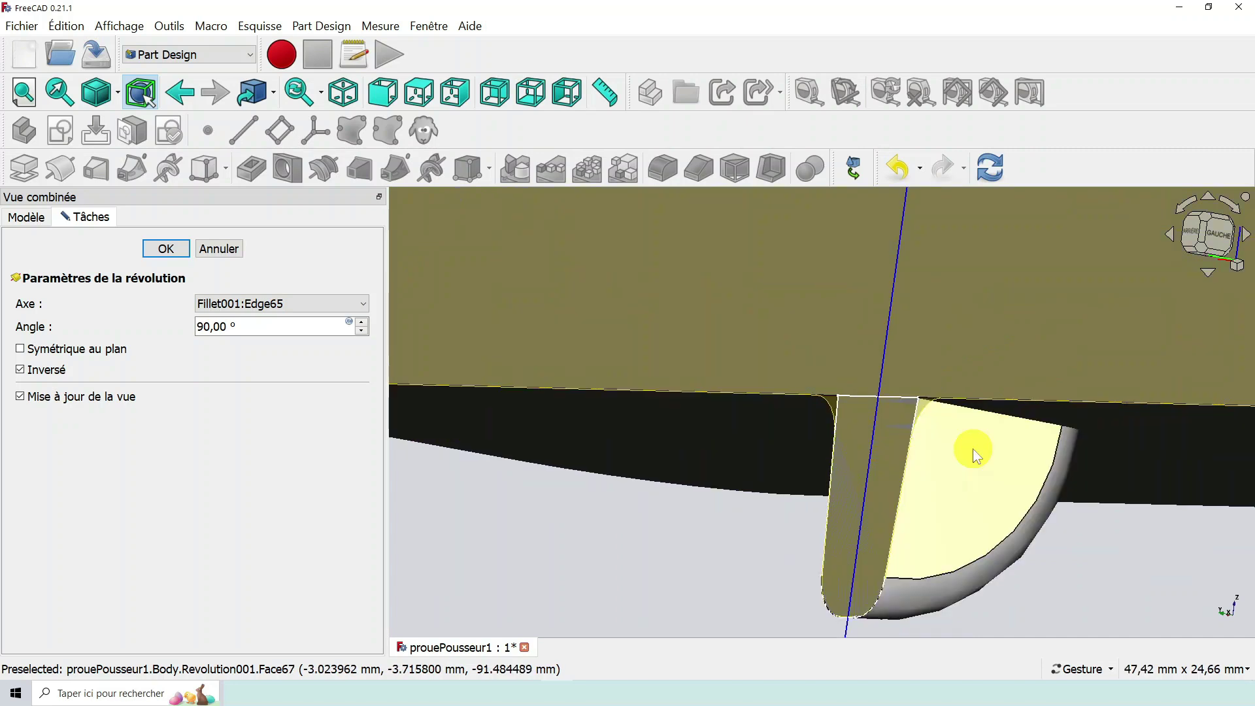
{"action": "scroll", "coordinate": [947, 412], "scroll_direction": "up", "scroll_amount": 2}
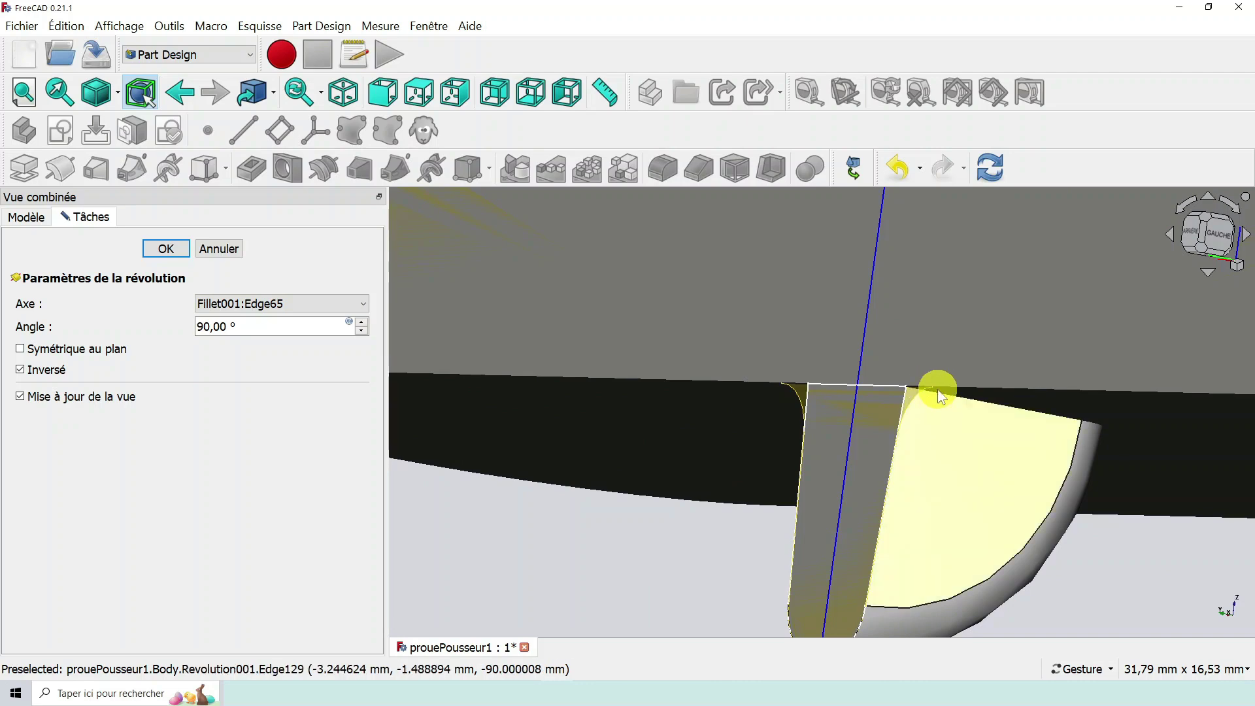
{"action": "scroll", "coordinate": [939, 396], "scroll_direction": "up", "scroll_amount": 5}
{"action": "scroll", "coordinate": [932, 460], "scroll_direction": "down", "scroll_amount": 2}
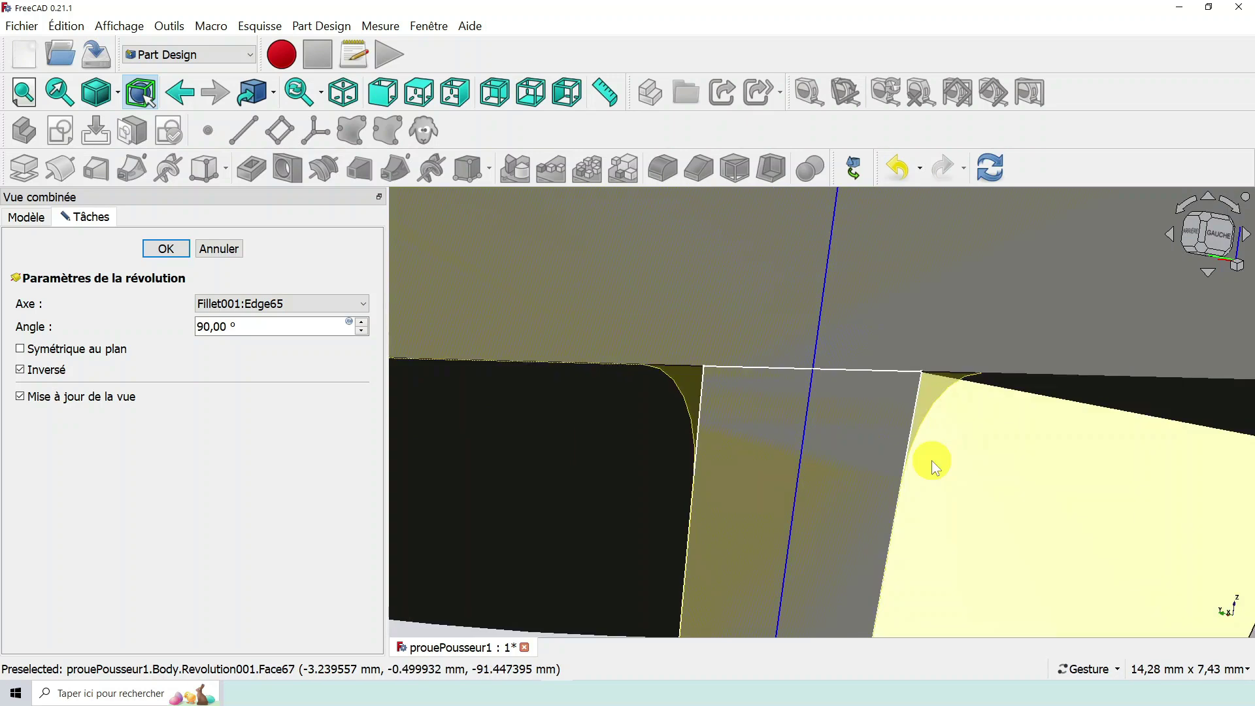
{"action": "scroll", "coordinate": [932, 460], "scroll_direction": "down", "scroll_amount": 3}
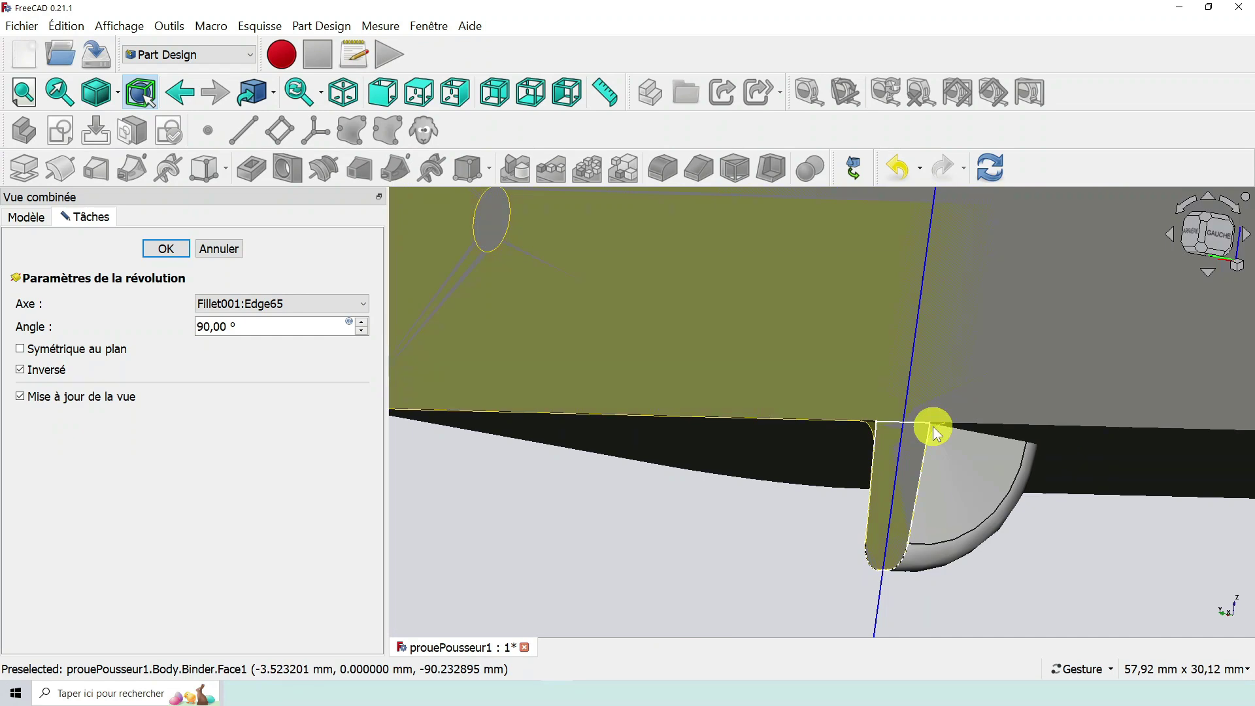
{"action": "scroll", "coordinate": [935, 430], "scroll_direction": "up", "scroll_amount": 2}
{"action": "scroll", "coordinate": [913, 402], "scroll_direction": "down", "scroll_amount": 1}
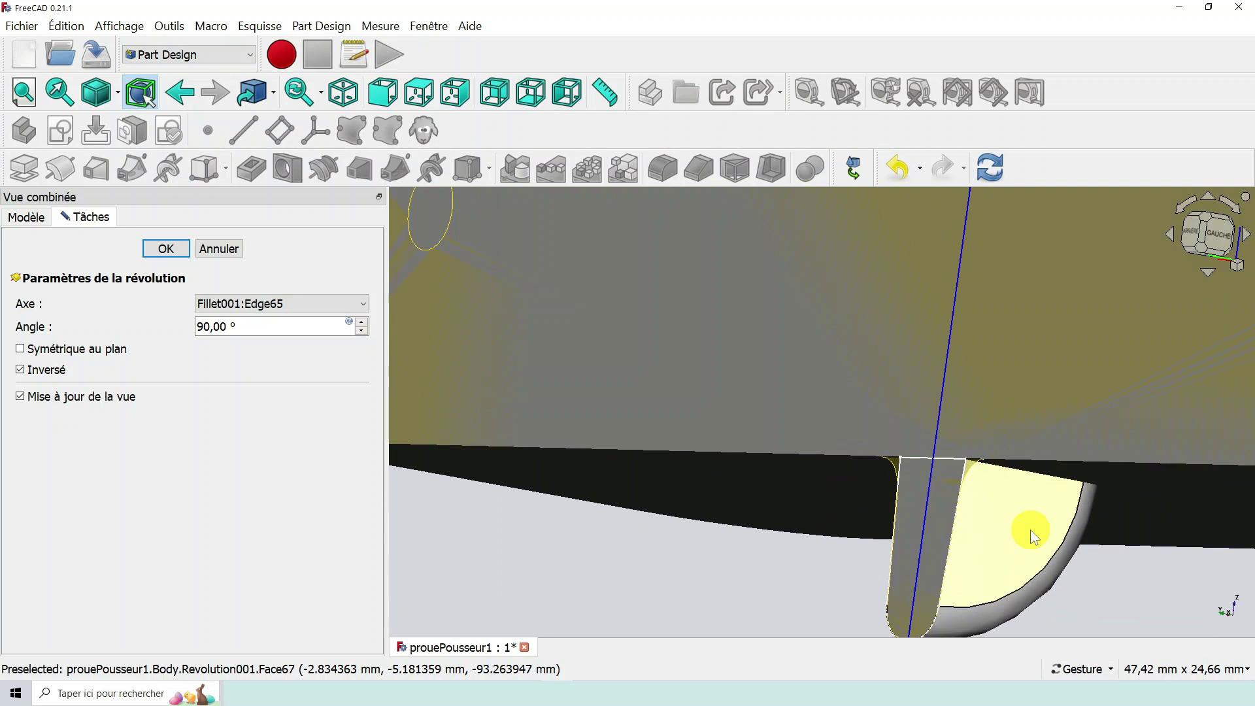
{"action": "scroll", "coordinate": [1031, 529], "scroll_direction": "down", "scroll_amount": 1}
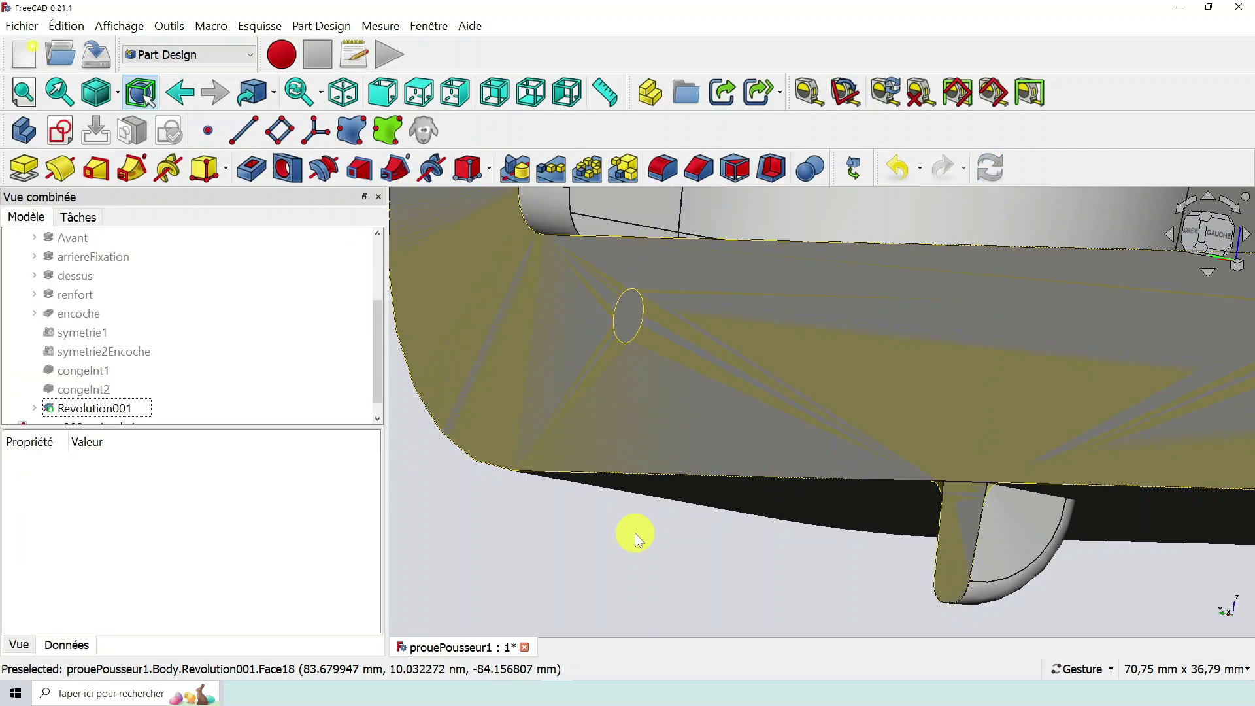
Rename the keel's revolution feature as quille and save the document.
{"action": "right_click", "coordinate": [83, 409]}
{"action": "left_click", "coordinate": [136, 392]}
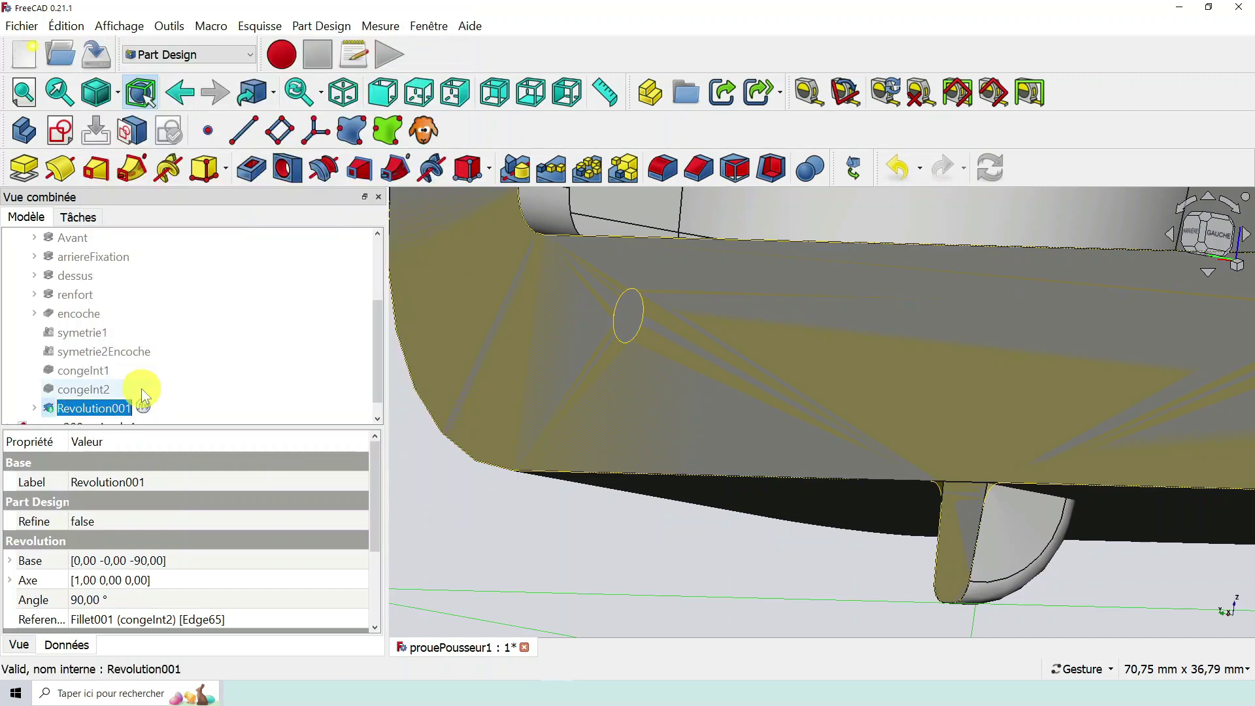
{"action": "type", "text": "quille"}
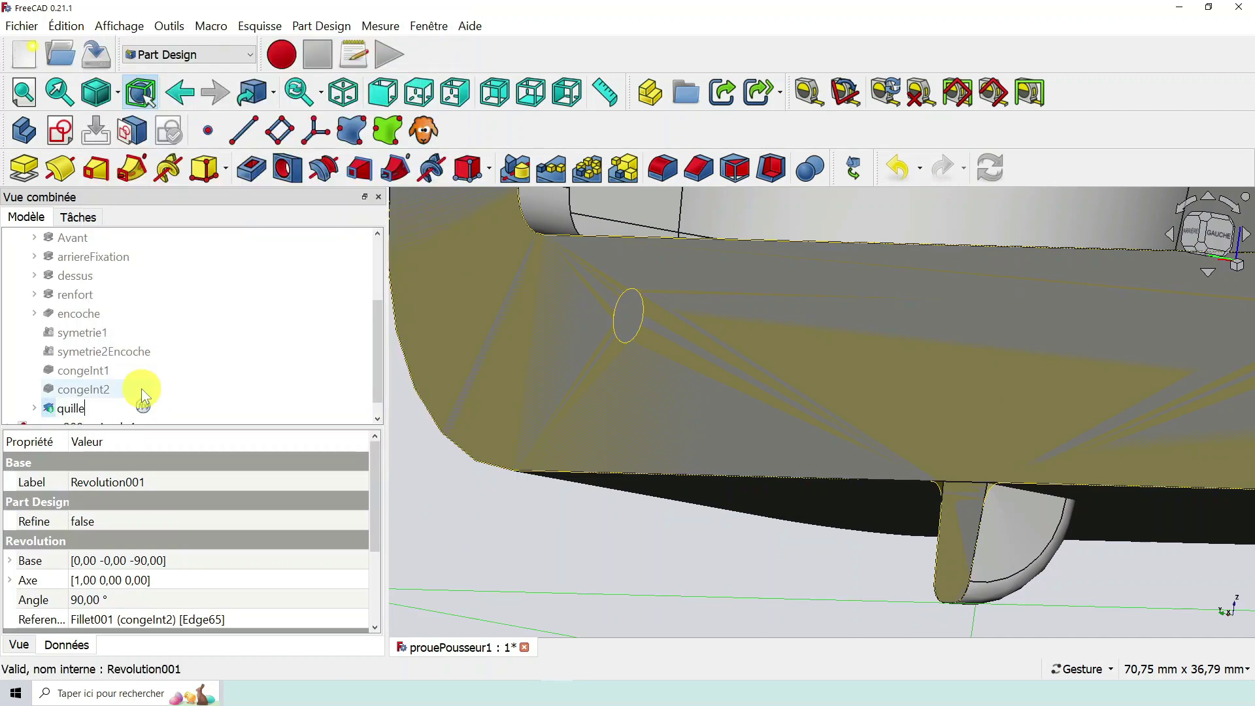
{"action": "key", "text": "Return"}
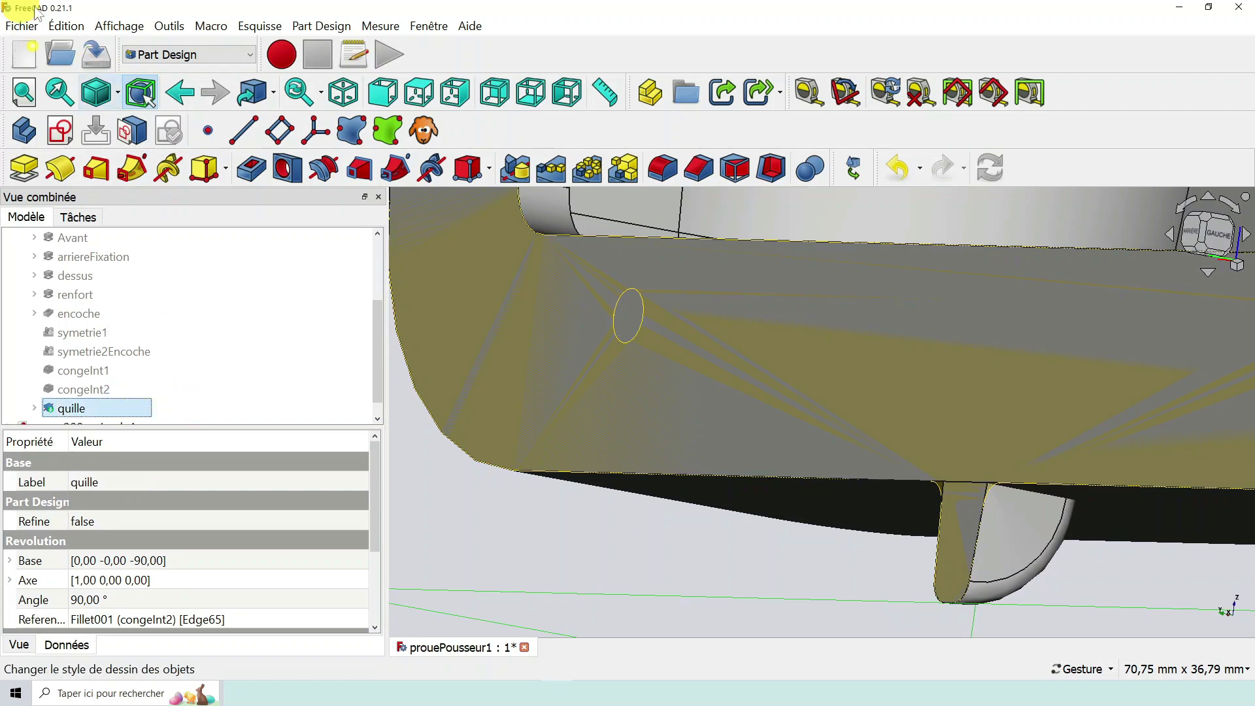
{"action": "left_click", "coordinate": [95, 54]}
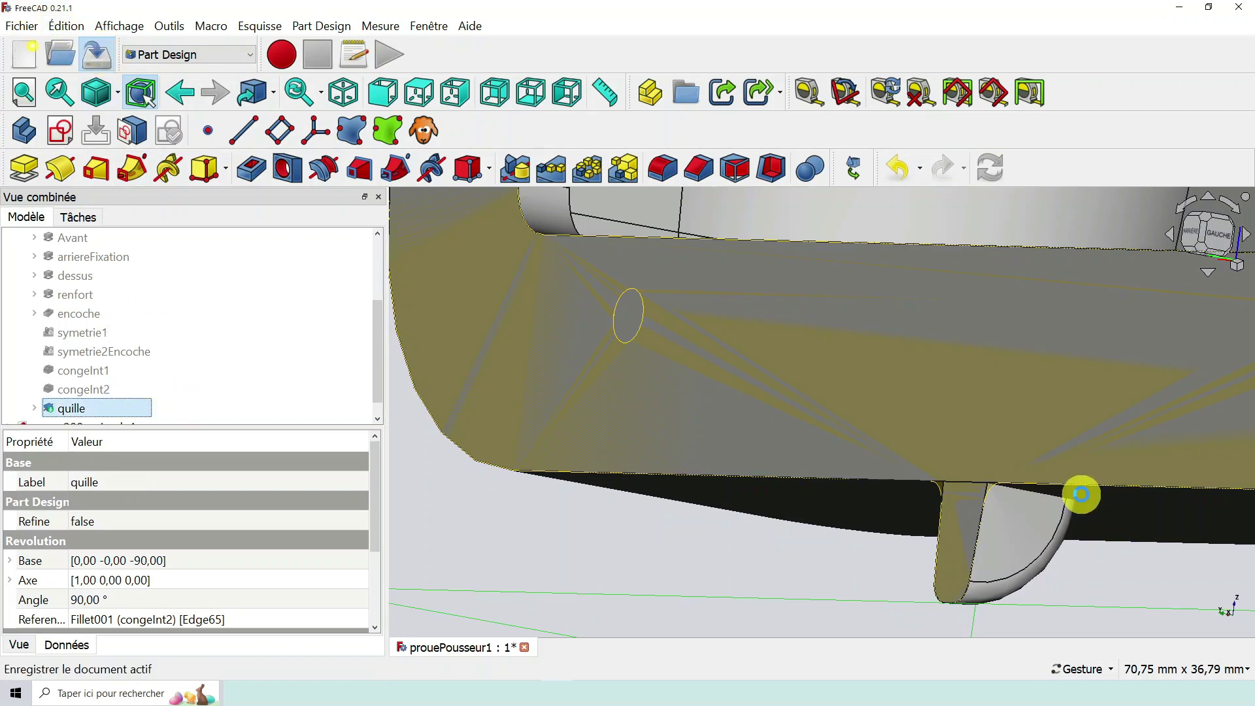
Start a 1 mm fillet on the straight edge where the keel's side face meets the hull bottom.
{"action": "scroll", "coordinate": [1081, 494], "scroll_direction": "down", "scroll_amount": 3}
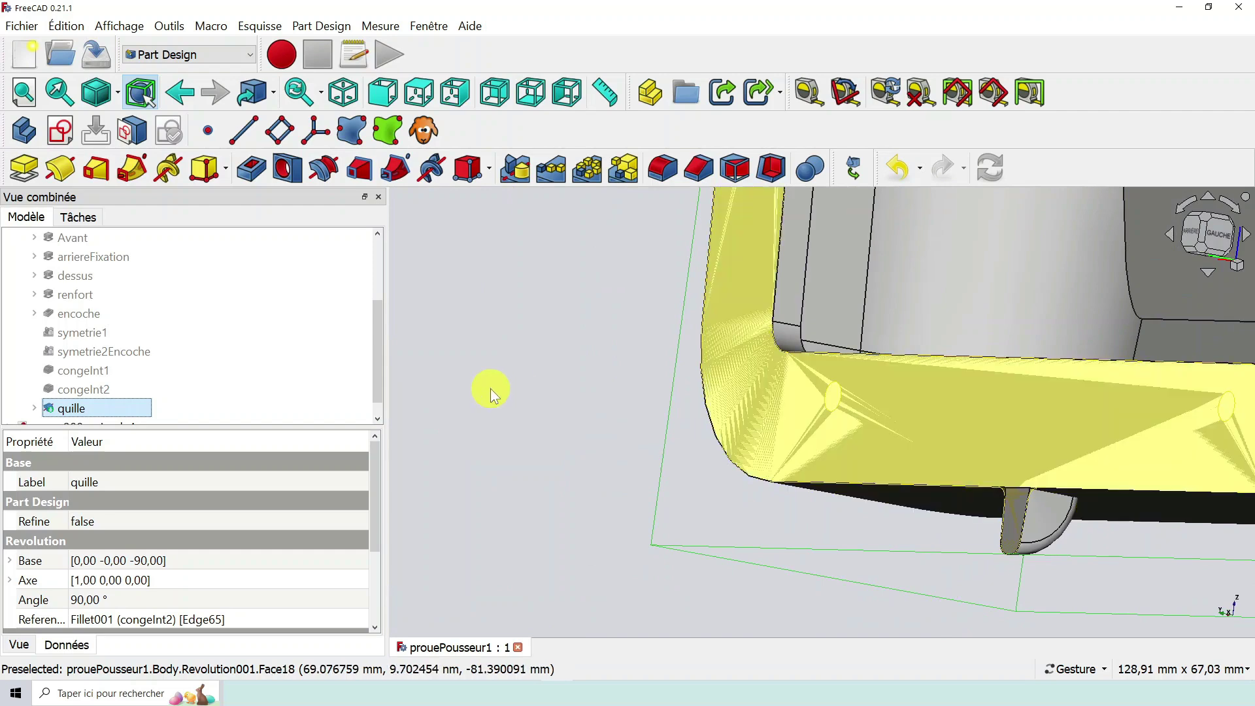
{"action": "left_click_drag", "start_coordinate": [375, 379], "coordinate": [378, 336]}
{"action": "scroll", "coordinate": [1098, 513], "scroll_direction": "down", "scroll_amount": 2}
{"action": "scroll", "coordinate": [1098, 513], "scroll_direction": "up", "scroll_amount": 5}
{"action": "scroll", "coordinate": [1098, 513], "scroll_direction": "down", "scroll_amount": 2}
{"action": "left_click_drag", "start_coordinate": [1154, 530], "coordinate": [1014, 505]}
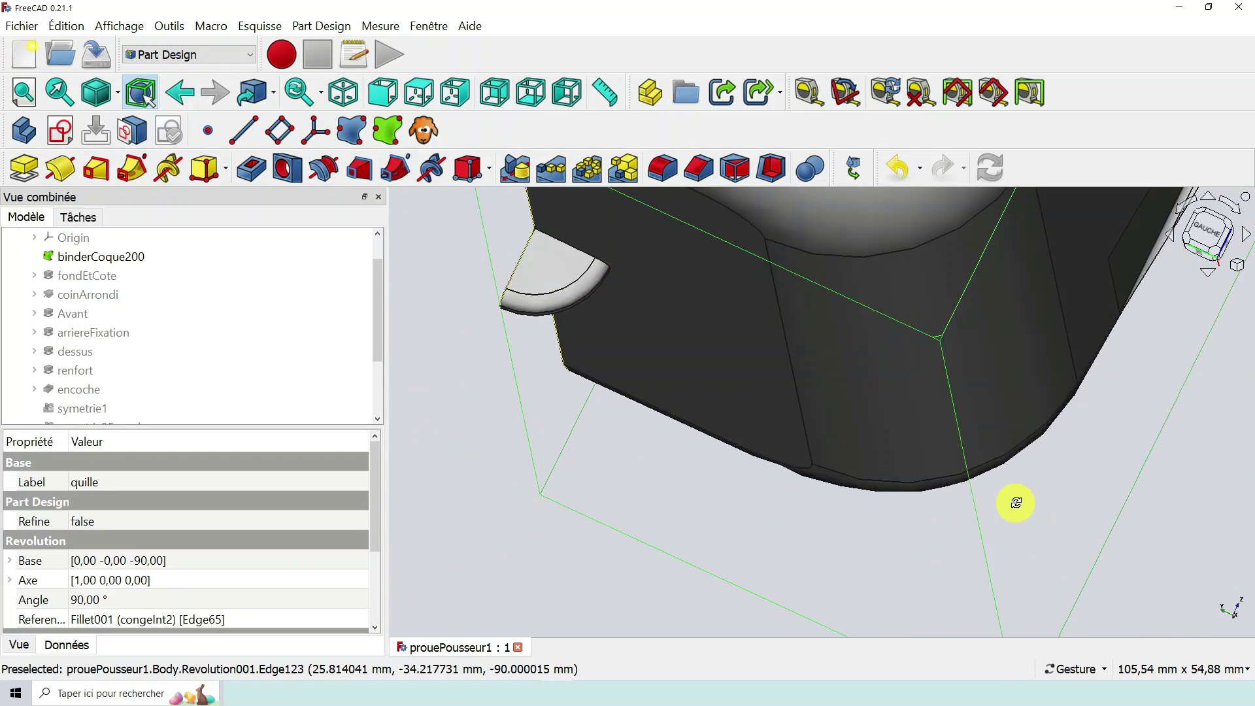
{"action": "scroll", "coordinate": [570, 229], "scroll_direction": "up", "scroll_amount": 4}
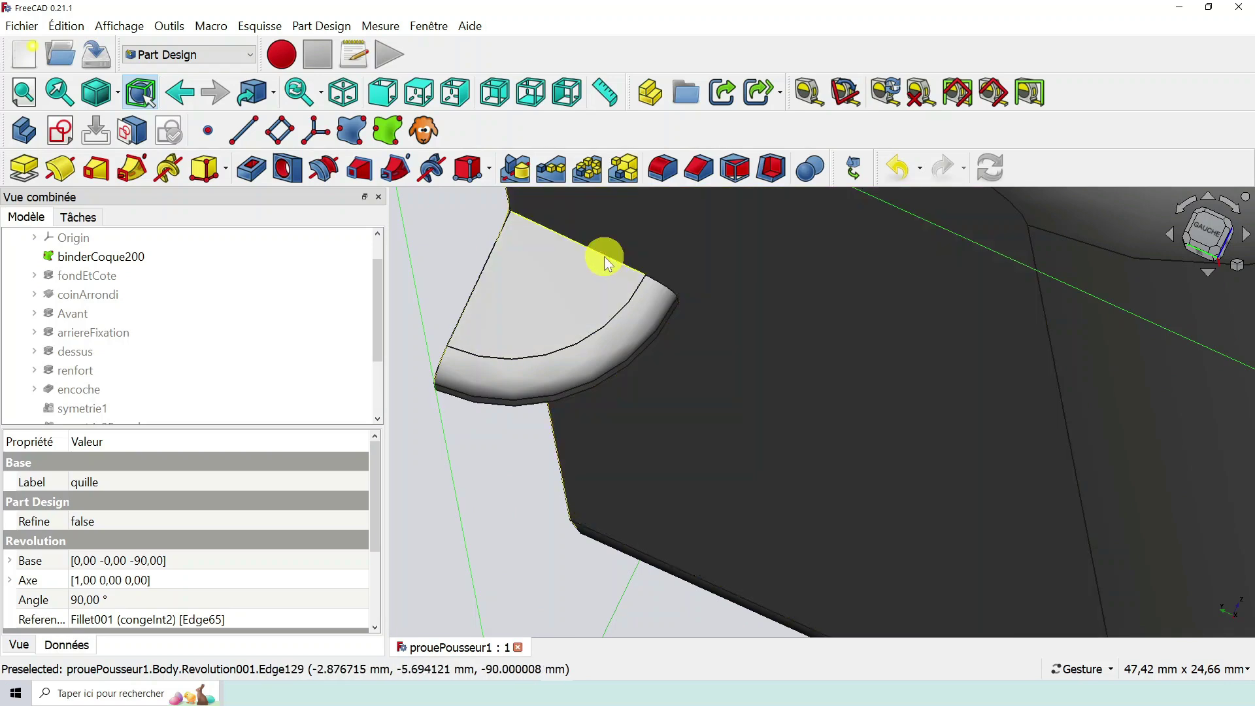
{"action": "left_click", "coordinate": [683, 299]}
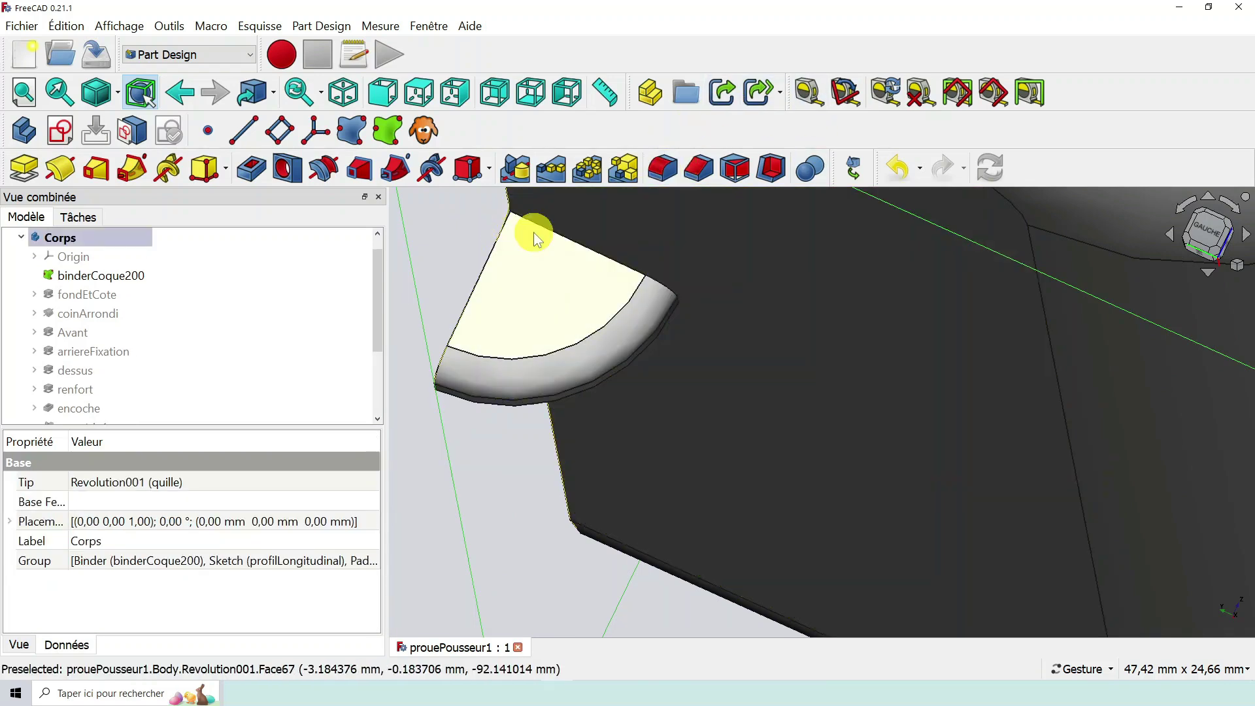
{"action": "scroll", "coordinate": [565, 246], "scroll_direction": "up", "scroll_amount": 2}
{"action": "scroll", "coordinate": [565, 246], "scroll_direction": "up", "scroll_amount": 4}
{"action": "scroll", "coordinate": [572, 246], "scroll_direction": "down", "scroll_amount": 3}
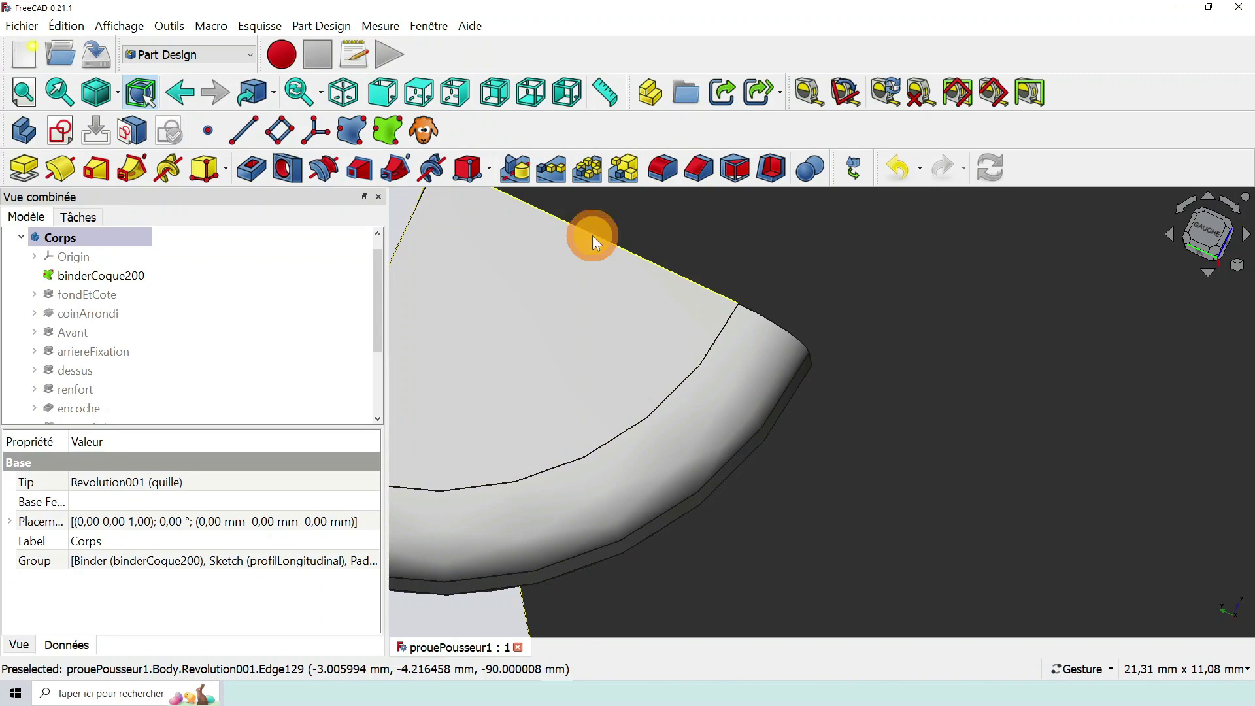
{"action": "left_click", "coordinate": [593, 236]}
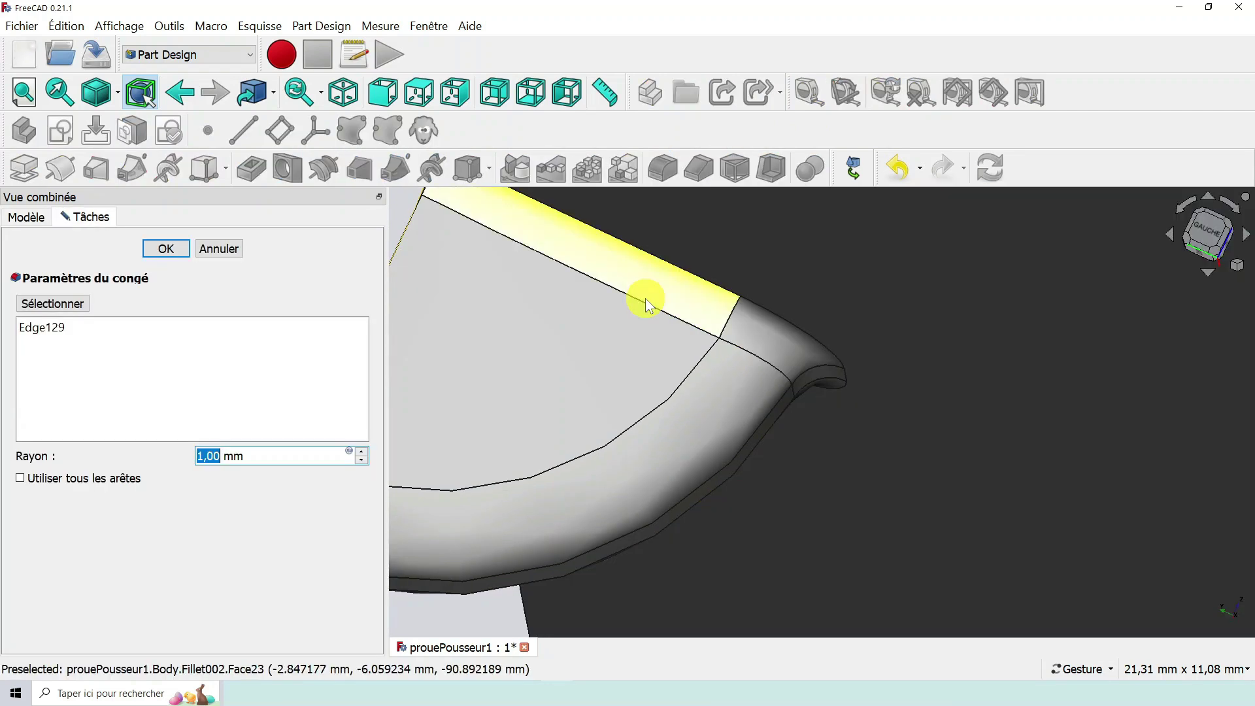
Examine the 1 mm fillet preview along the keel's junction with the hull from below and behind, comparing it with the rear profile's rounded corners.
{"action": "scroll", "coordinate": [646, 297], "scroll_direction": "down", "scroll_amount": 8}
{"action": "left_click_drag", "start_coordinate": [657, 319], "coordinate": [783, 287]}
{"action": "scroll", "coordinate": [784, 286], "scroll_direction": "down", "scroll_amount": 2}
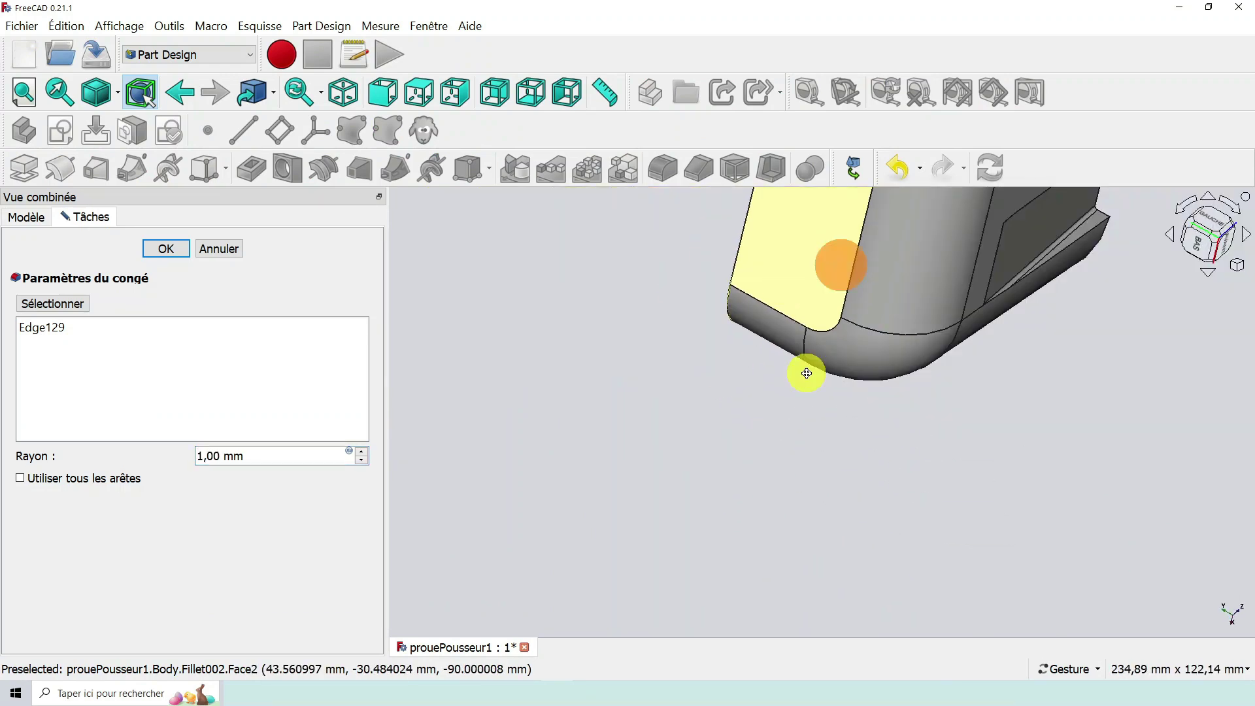
{"action": "left_click_drag", "start_coordinate": [806, 372], "coordinate": [770, 449]}
{"action": "scroll", "coordinate": [737, 304], "scroll_direction": "up", "scroll_amount": 5}
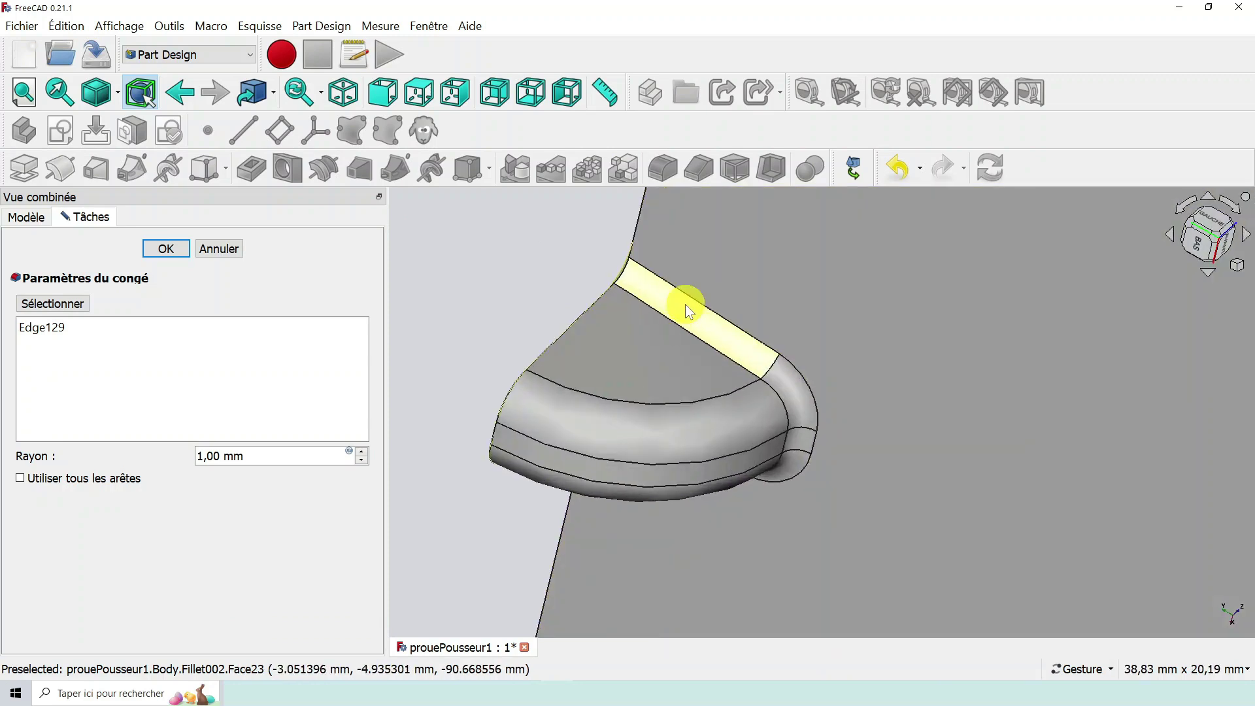
{"action": "scroll", "coordinate": [784, 429], "scroll_direction": "down", "scroll_amount": 3}
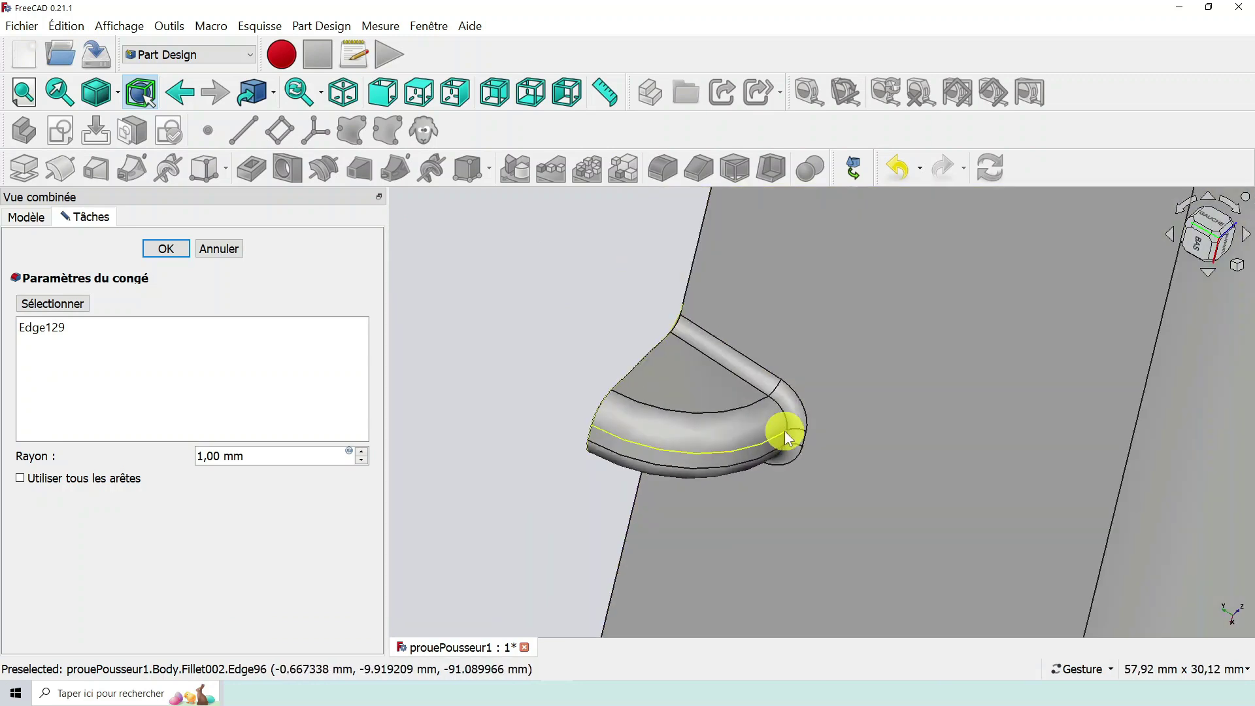
{"action": "left_click_drag", "start_coordinate": [715, 449], "coordinate": [925, 504]}
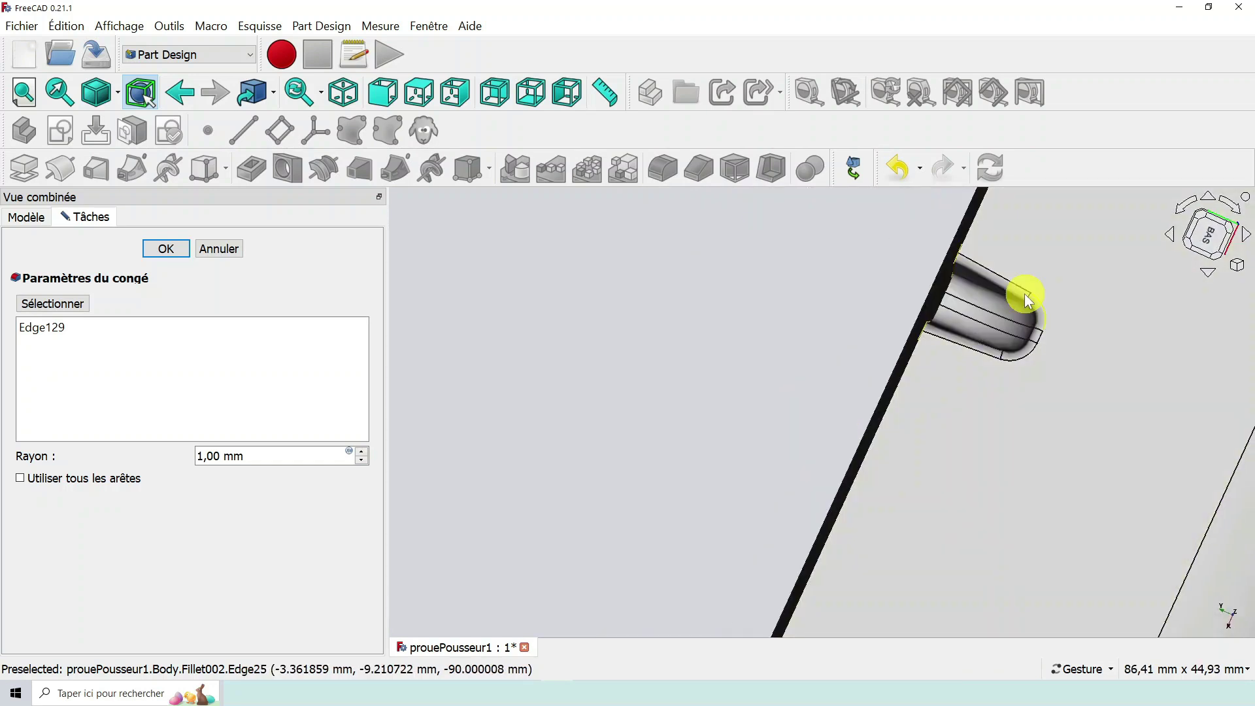
{"action": "scroll", "coordinate": [1025, 293], "scroll_direction": "down", "scroll_amount": 3}
{"action": "left_click_drag", "start_coordinate": [999, 559], "coordinate": [983, 583]}
{"action": "scroll", "coordinate": [961, 516], "scroll_direction": "up", "scroll_amount": 4}
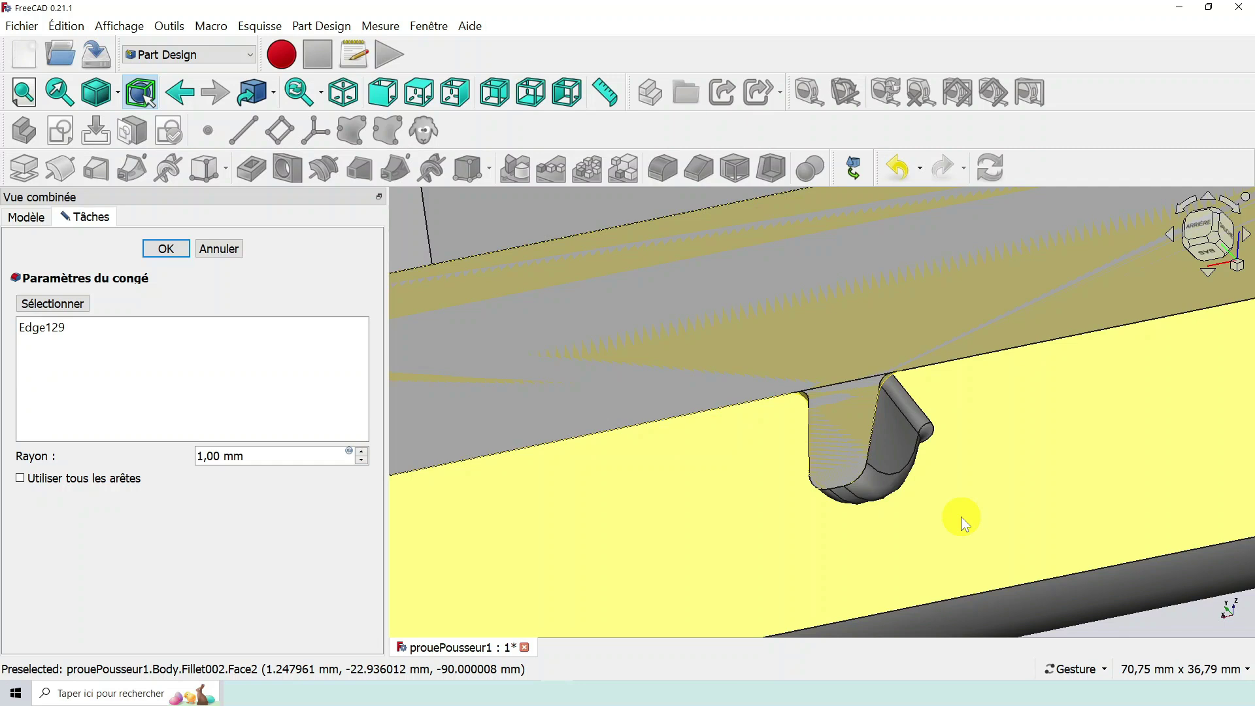
{"action": "scroll", "coordinate": [961, 517], "scroll_direction": "up", "scroll_amount": 4}
{"action": "left_click_drag", "start_coordinate": [863, 358], "coordinate": [864, 357]}
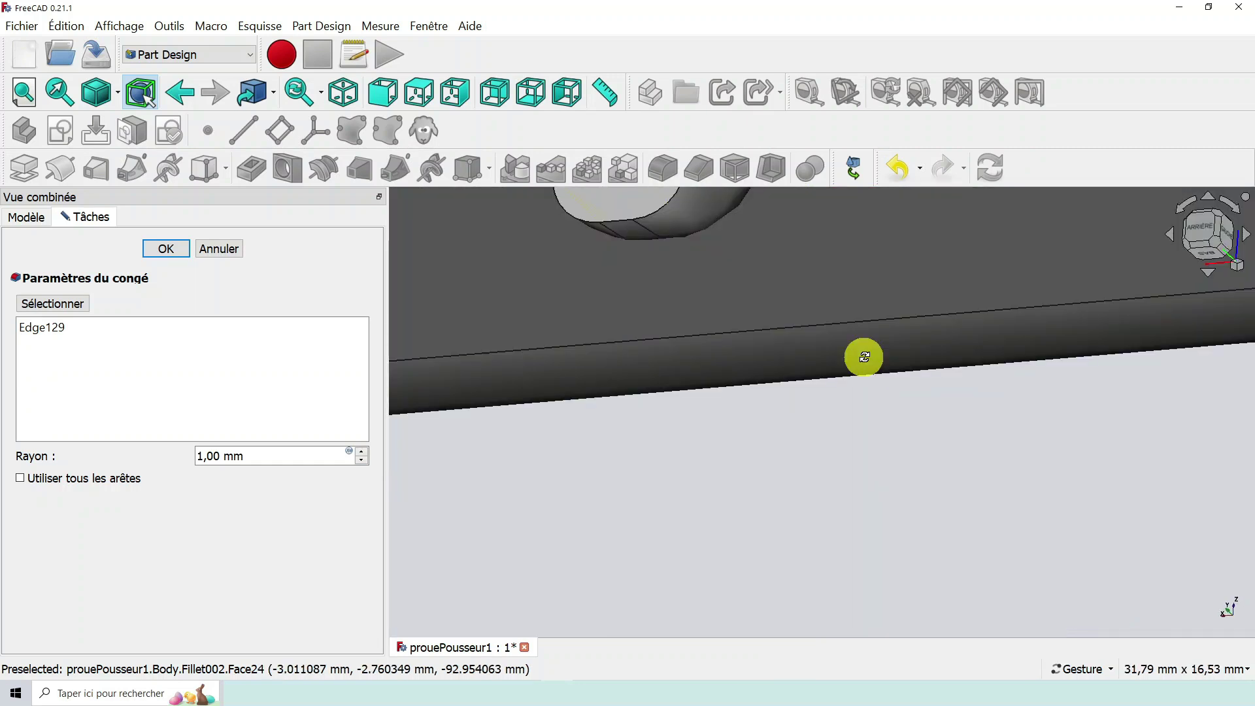
{"action": "scroll", "coordinate": [864, 357], "scroll_direction": "down", "scroll_amount": 4}
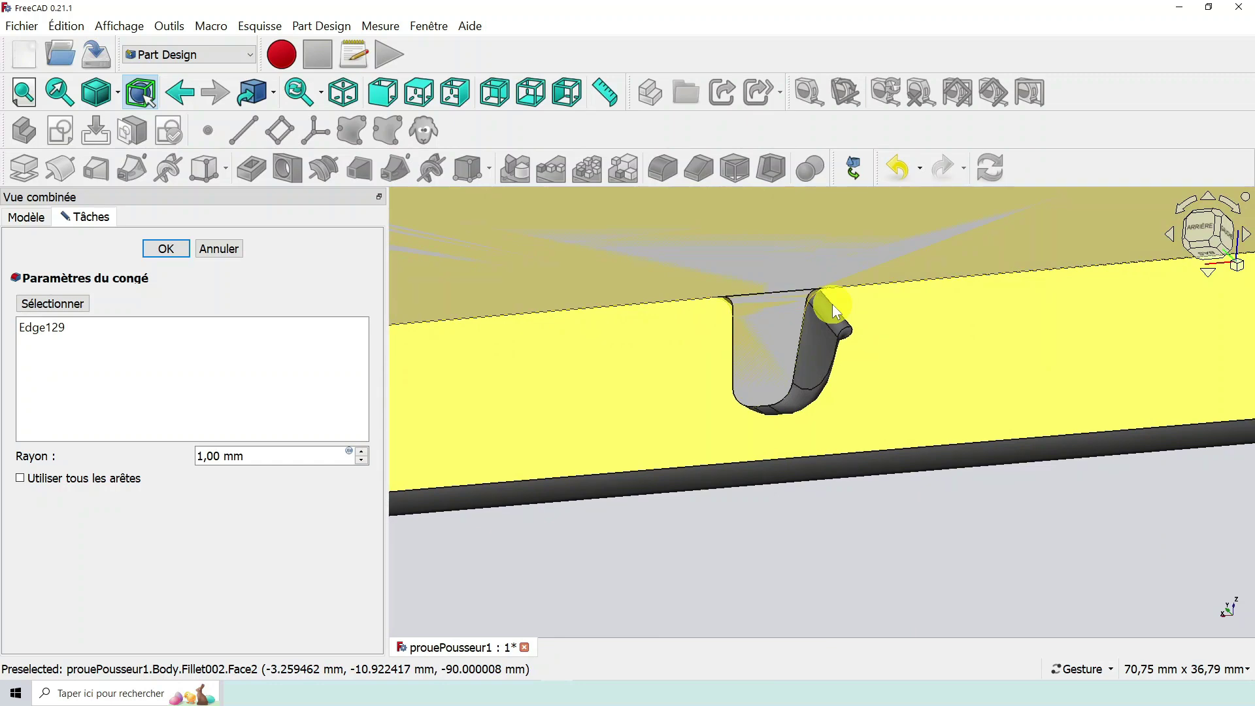
{"action": "scroll", "coordinate": [833, 304], "scroll_direction": "up", "scroll_amount": 5}
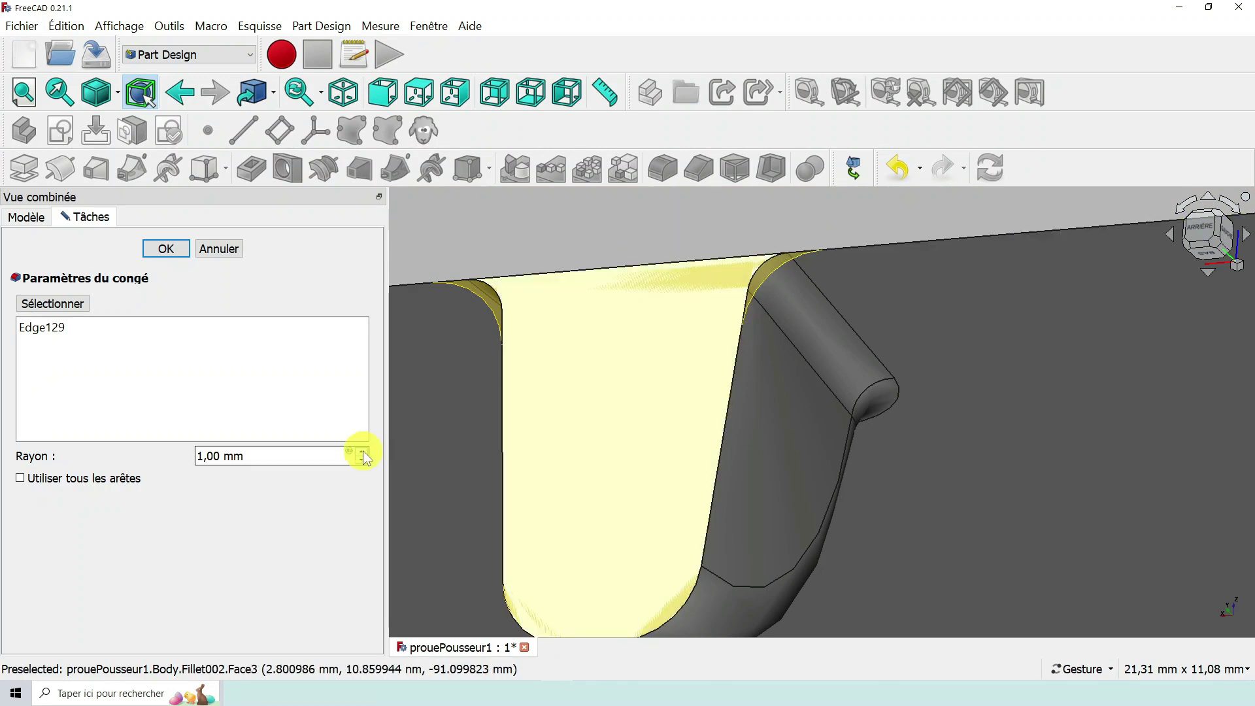
Set the radius of the fillet between the keel and the hull bottom to 2 mm and apply it.
{"action": "left_click", "coordinate": [361, 452]}
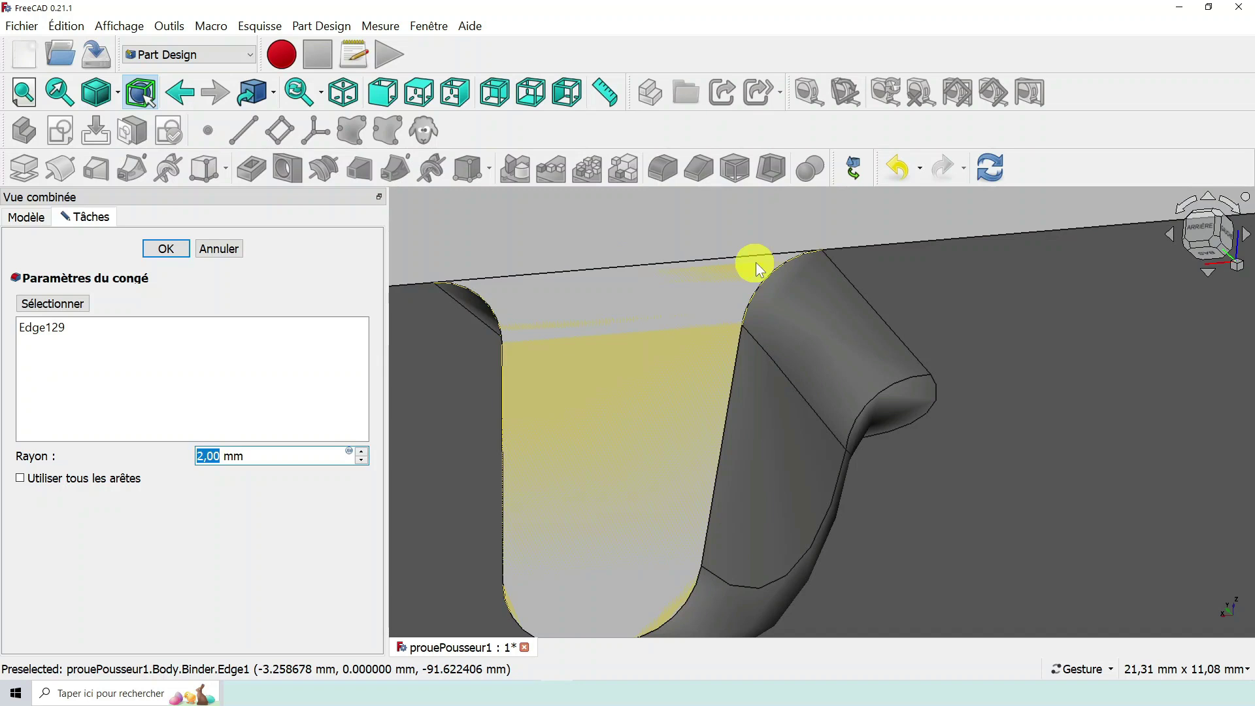
{"action": "scroll", "coordinate": [750, 374], "scroll_direction": "down", "scroll_amount": 5}
{"action": "left_click_drag", "start_coordinate": [748, 368], "coordinate": [806, 422]}
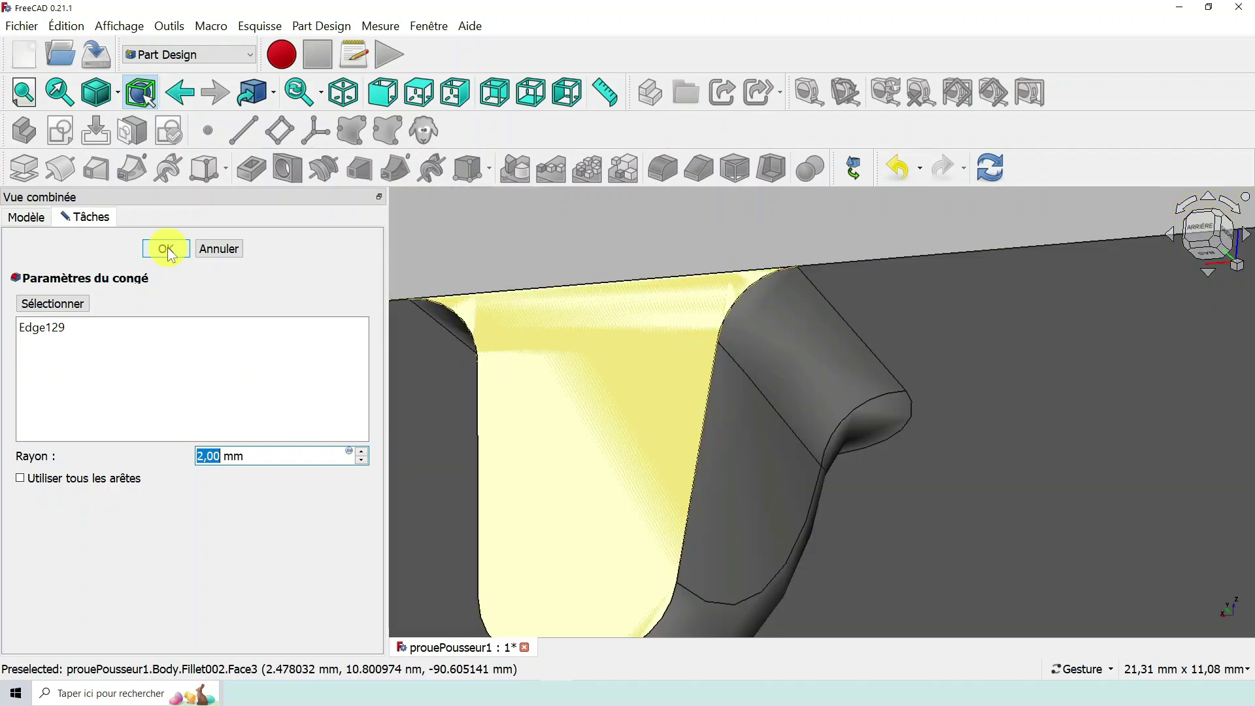
{"action": "left_click", "coordinate": [167, 247]}
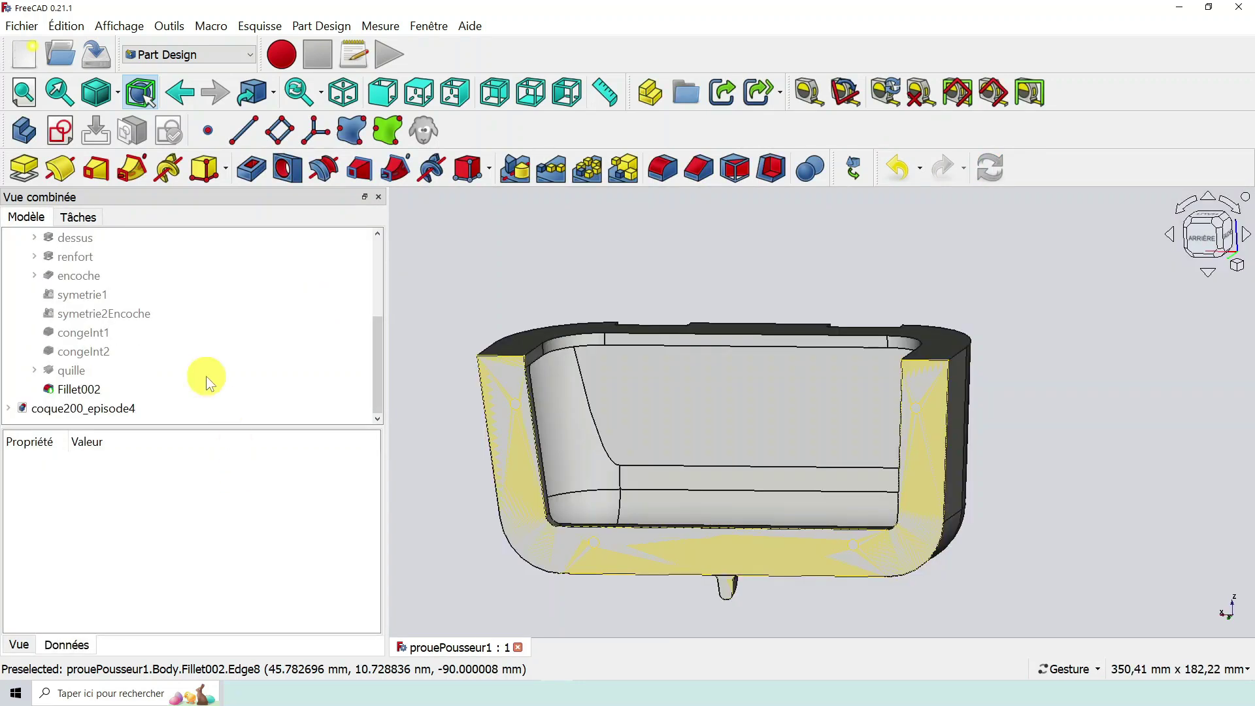
Select the new keel fillet feature, Fillet002, in the model tree.
{"action": "left_click", "coordinate": [91, 389]}
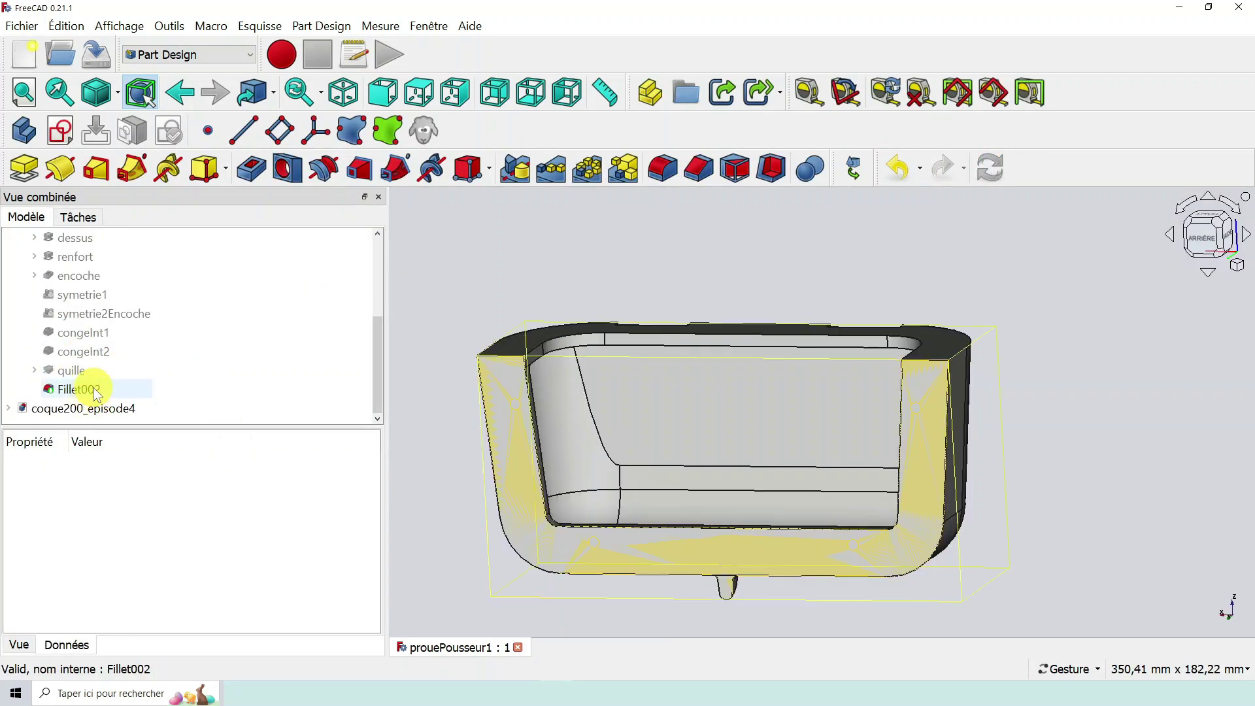
Rename the Fillet002 feature in the model tree as CongeQuille.
{"action": "right_click", "coordinate": [93, 389]}
{"action": "left_click", "coordinate": [139, 392]}
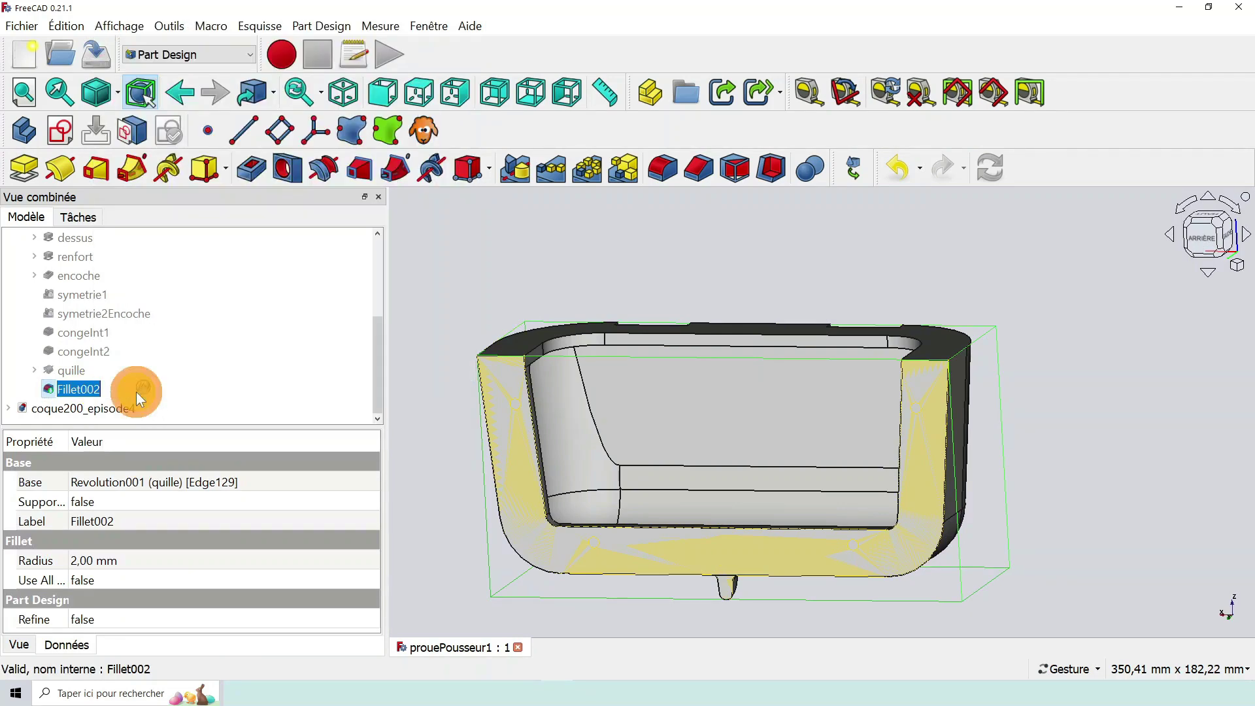
{"action": "type", "text": "Co"}
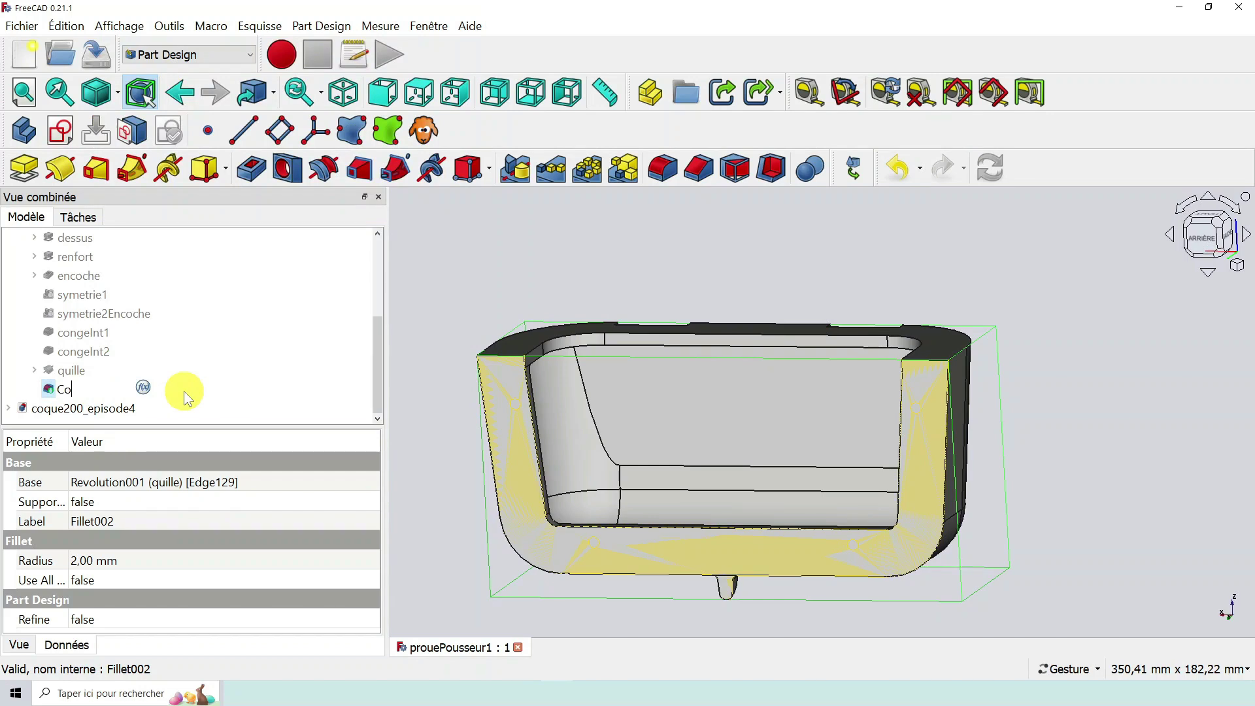
{"action": "type", "text": "ngeQuille"}
{"action": "key", "text": "Return"}
{"action": "left_click", "coordinate": [617, 272]}
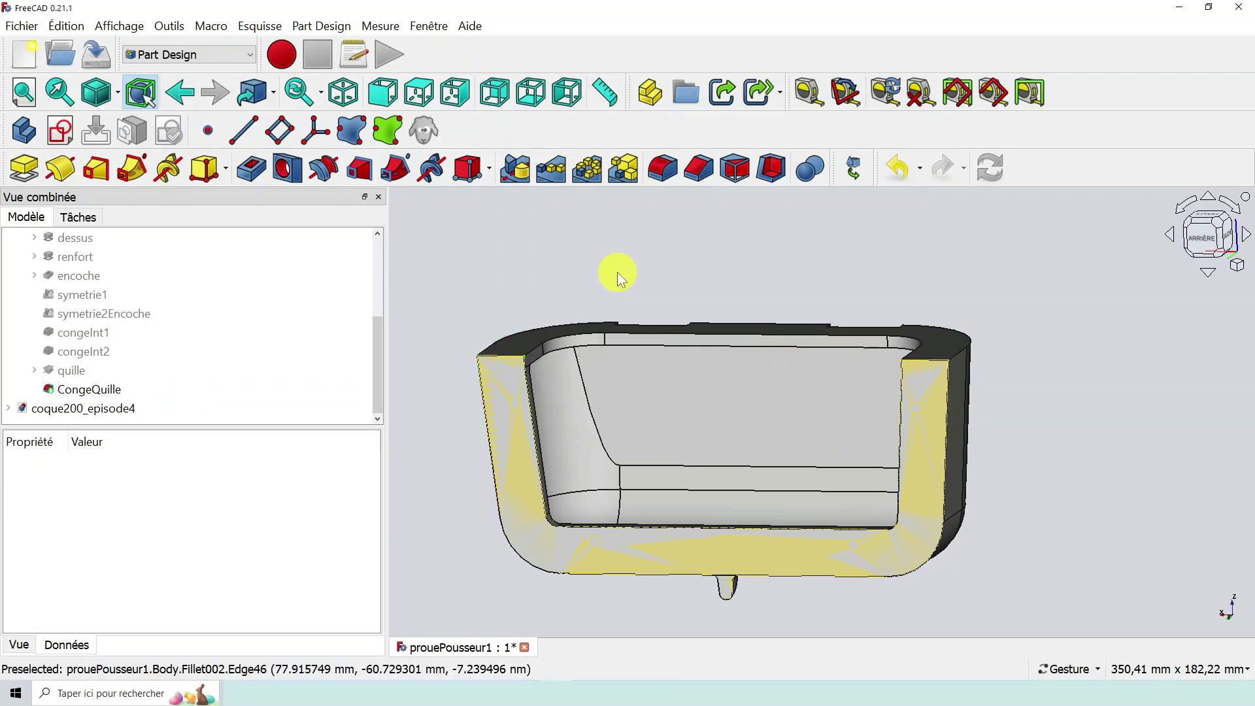
Examine the keel and the inner edges of the bow's cavity from several angles.
{"action": "scroll", "coordinate": [617, 272], "scroll_direction": "down", "scroll_amount": 3}
{"action": "scroll", "coordinate": [750, 448], "scroll_direction": "up", "scroll_amount": 3}
{"action": "left_click_drag", "start_coordinate": [659, 477], "coordinate": [639, 482]}
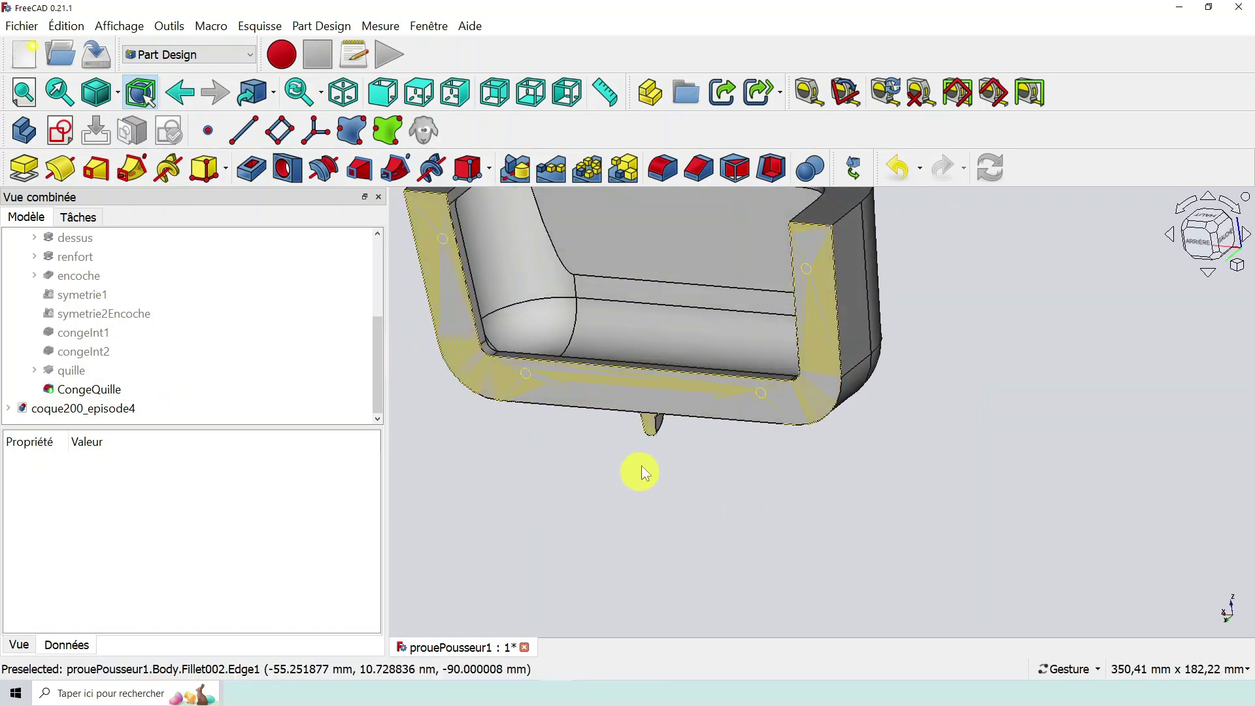
{"action": "scroll", "coordinate": [646, 418], "scroll_direction": "up", "scroll_amount": 2}
{"action": "scroll", "coordinate": [648, 410], "scroll_direction": "down", "scroll_amount": 3}
{"action": "left_click_drag", "start_coordinate": [610, 336], "coordinate": [567, 284]}
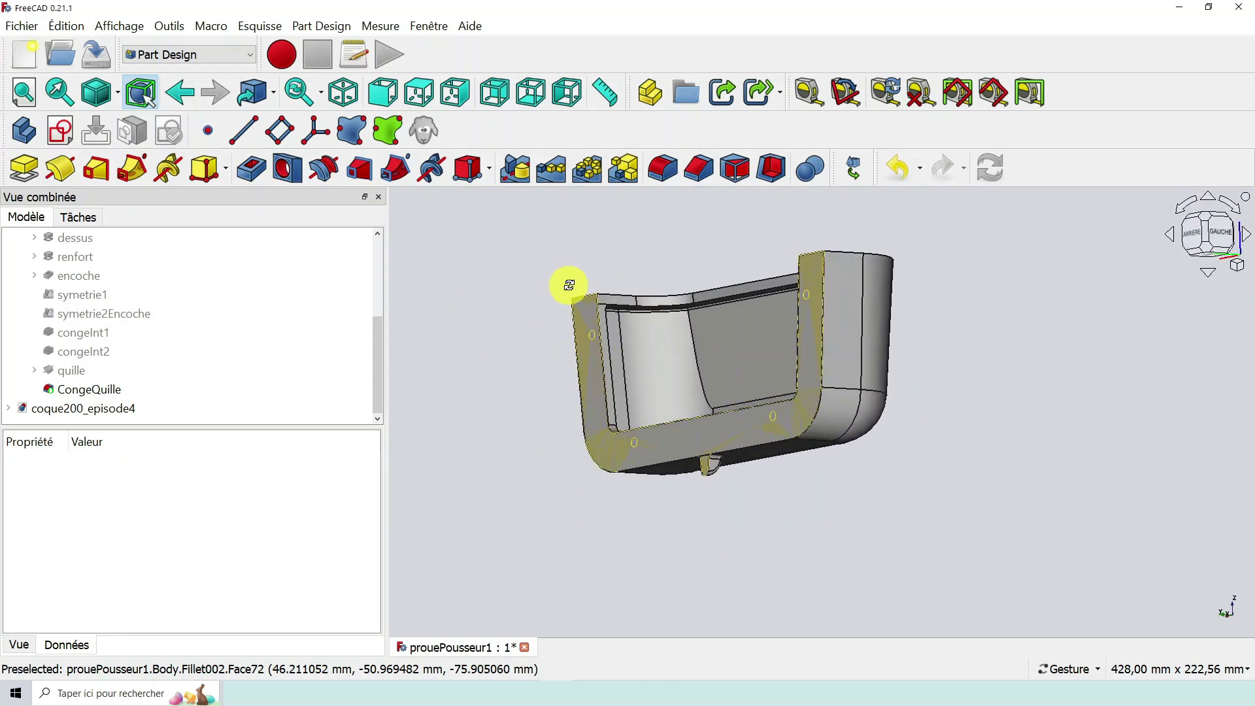
{"action": "scroll", "coordinate": [692, 332], "scroll_direction": "up", "scroll_amount": 5}
{"action": "left_click_drag", "start_coordinate": [644, 321], "coordinate": [661, 328]}
{"action": "scroll", "coordinate": [703, 402], "scroll_direction": "up", "scroll_amount": 1}
{"action": "scroll", "coordinate": [707, 414], "scroll_direction": "down", "scroll_amount": 2}
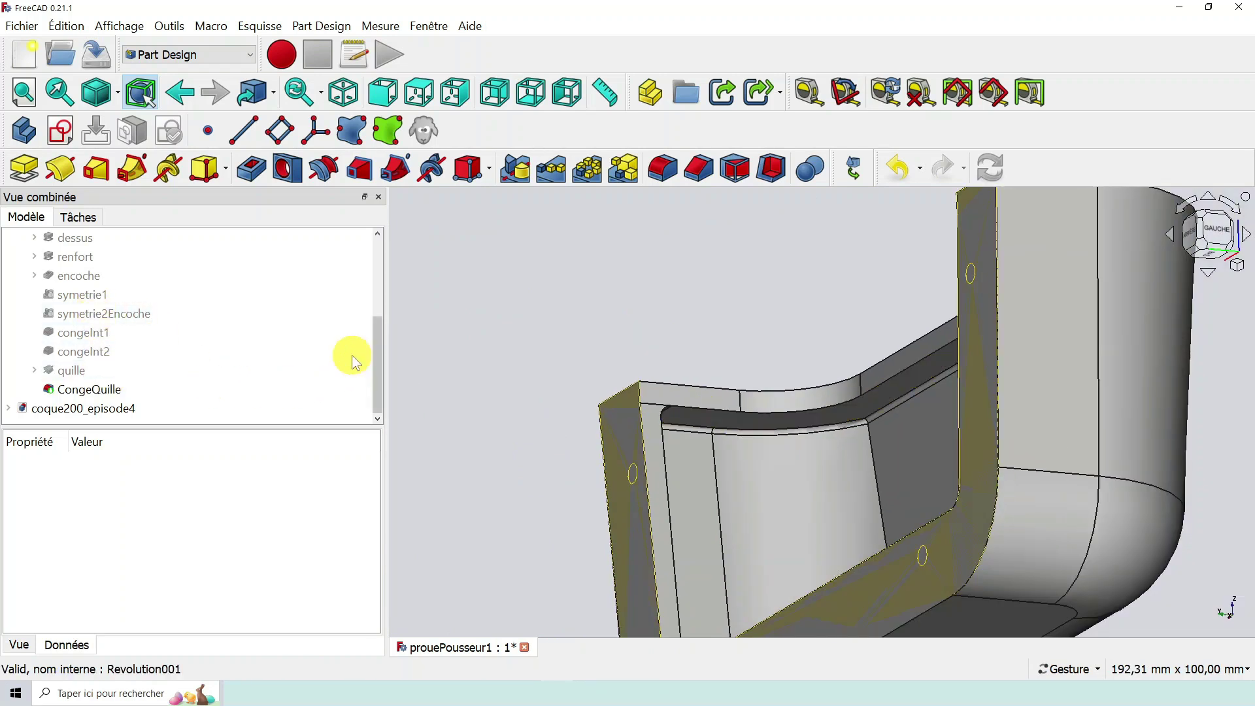
Set the radius of the congeInt2 fillet to 3 mm and save the document.
{"action": "left_click", "coordinate": [72, 351]}
{"action": "double_click", "coordinate": [72, 351]}
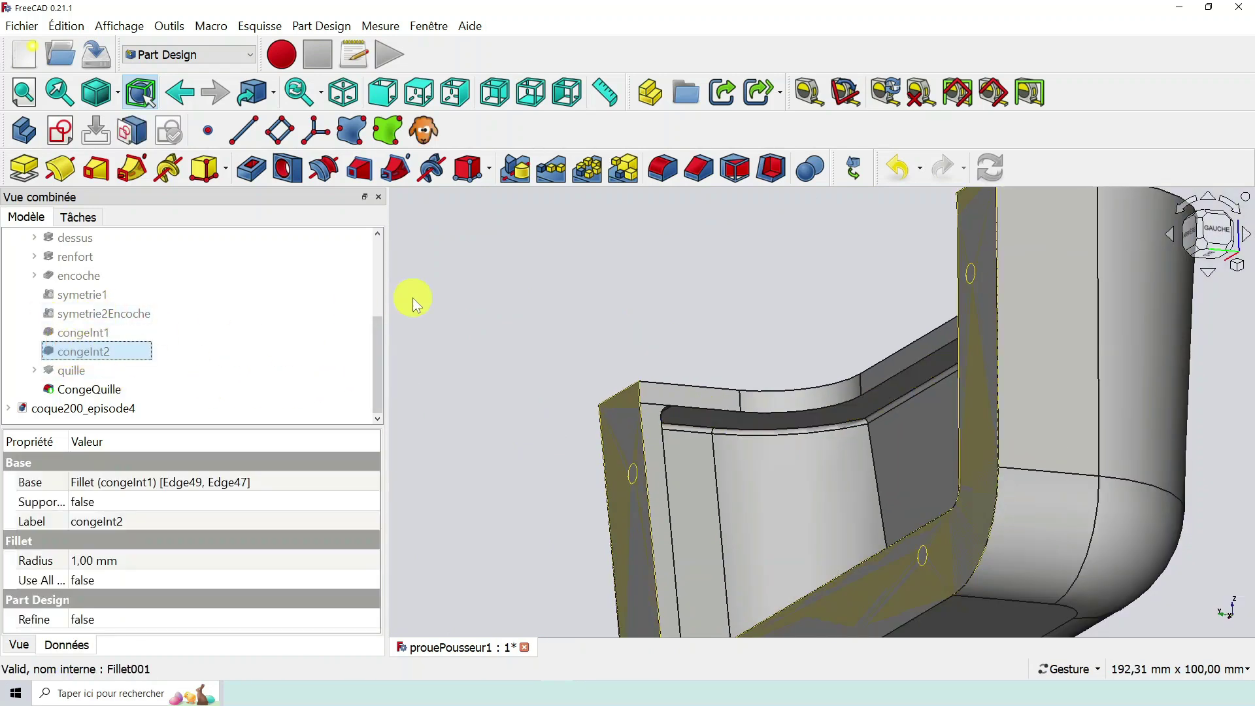
{"action": "left_click", "coordinate": [364, 456]}
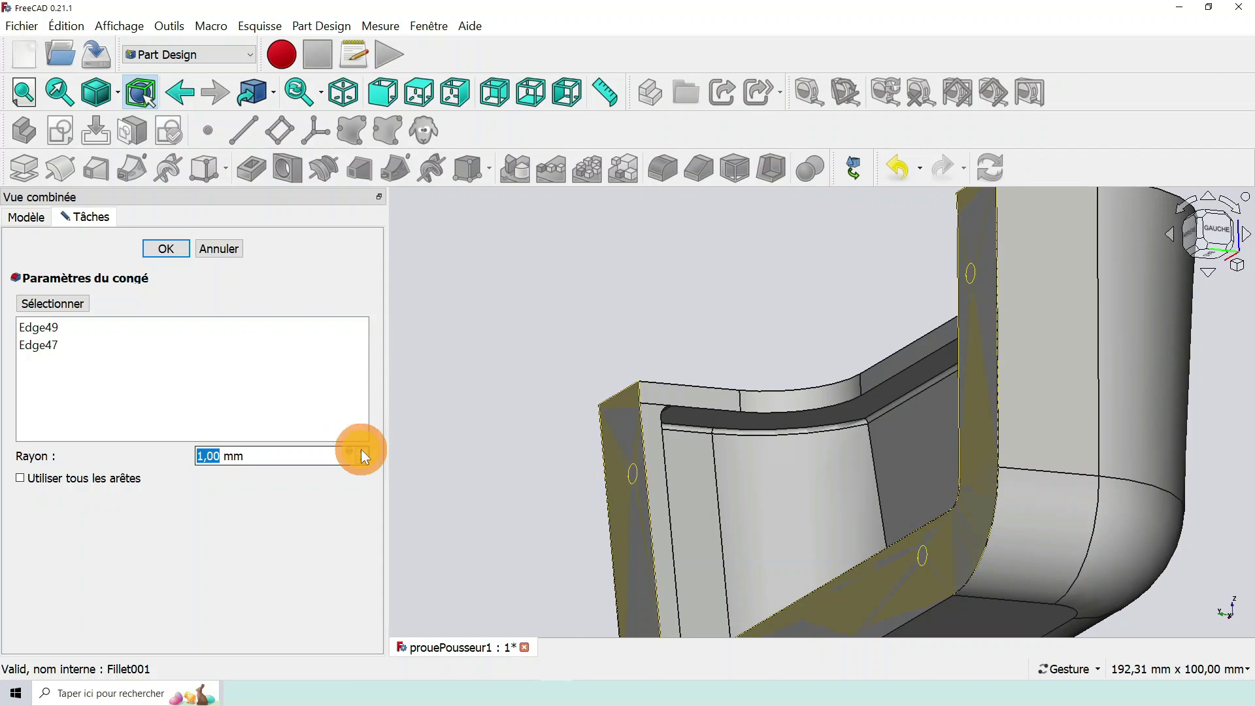
{"action": "left_click", "coordinate": [363, 452]}
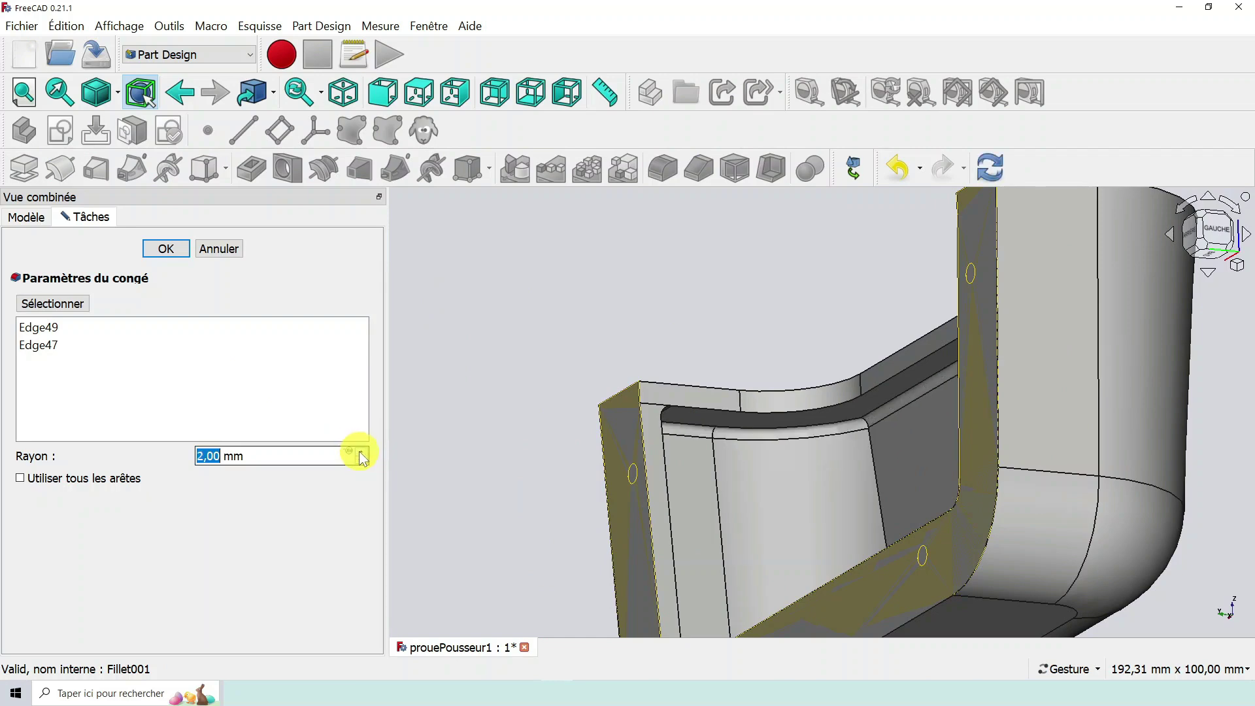
{"action": "left_click", "coordinate": [363, 451]}
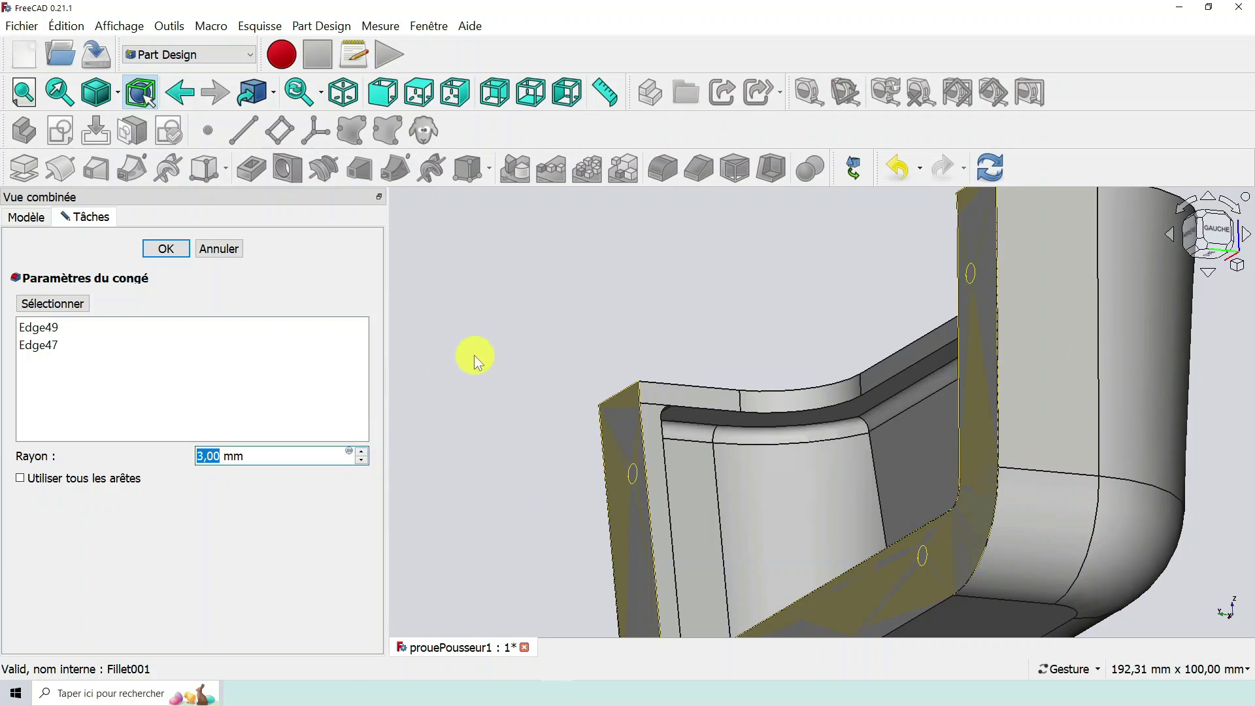
{"action": "left_click", "coordinate": [167, 249]}
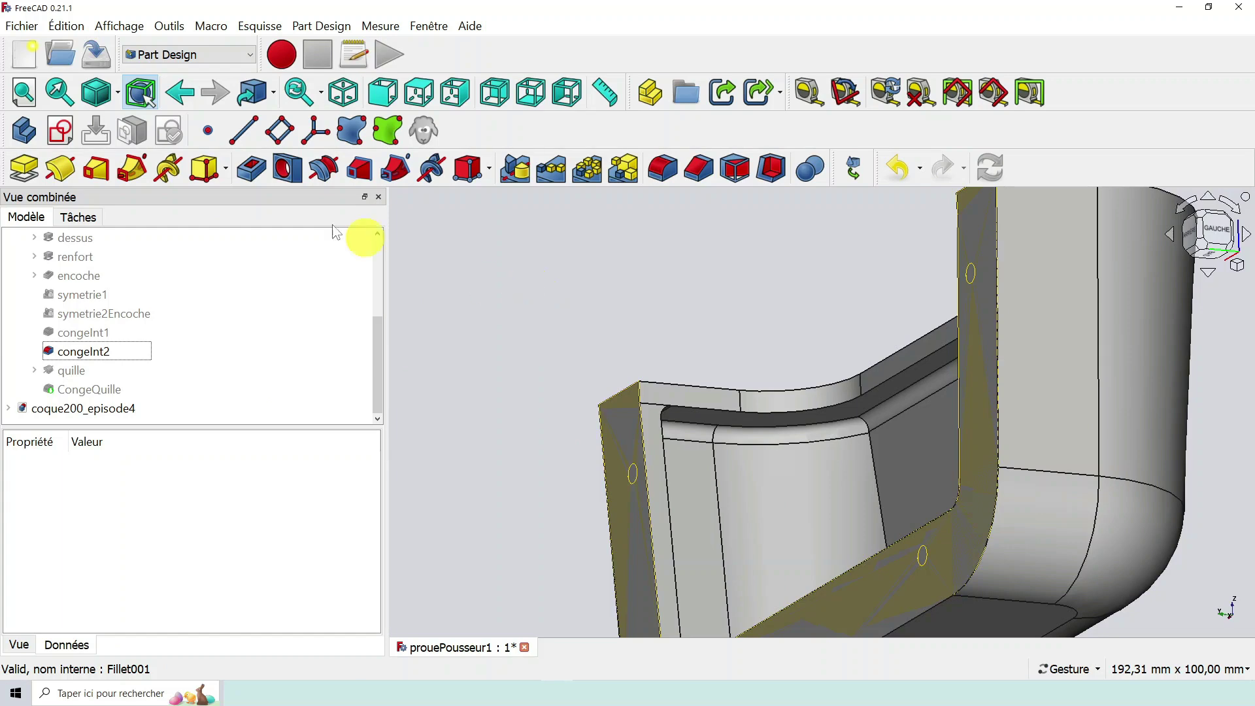
{"action": "left_click", "coordinate": [95, 54]}
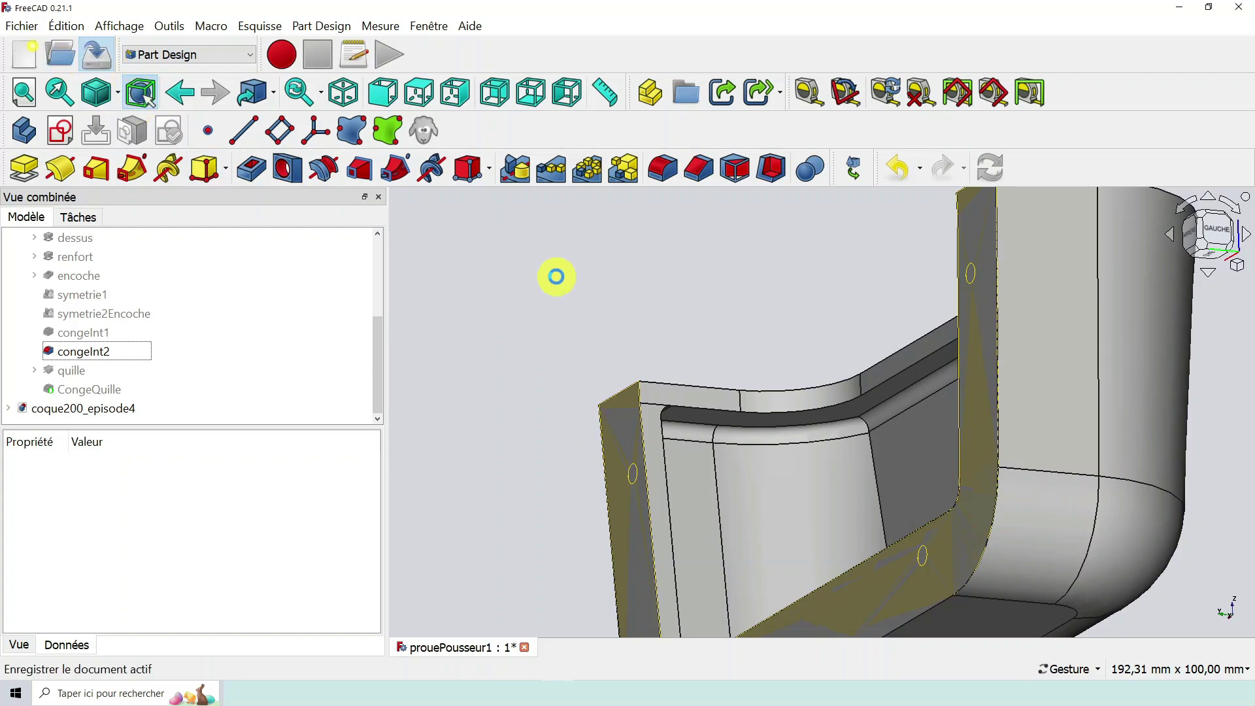
Make the CongeQuille feature visible so the body is shown with its filleted keel.
{"action": "scroll", "coordinate": [609, 306], "scroll_direction": "down", "scroll_amount": 3}
{"action": "mouse_move", "coordinate": [543, 287]}
{"action": "left_mouse_down"}
{"action": "mouse_move", "coordinate": [618, 340]}
{"action": "mouse_move", "coordinate": [634, 335]}
{"action": "mouse_move", "coordinate": [636, 319]}
{"action": "mouse_move", "coordinate": [575, 255]}
{"action": "mouse_move", "coordinate": [555, 276]}
{"action": "left_mouse_up"}
{"action": "scroll", "coordinate": [639, 320], "scroll_direction": "up", "scroll_amount": 2}
{"action": "scroll", "coordinate": [639, 313], "scroll_direction": "down", "scroll_amount": 4}
{"action": "left_click_drag", "start_coordinate": [658, 308], "coordinate": [765, 418]}
{"action": "left_click_drag", "start_coordinate": [688, 288], "coordinate": [723, 494]}
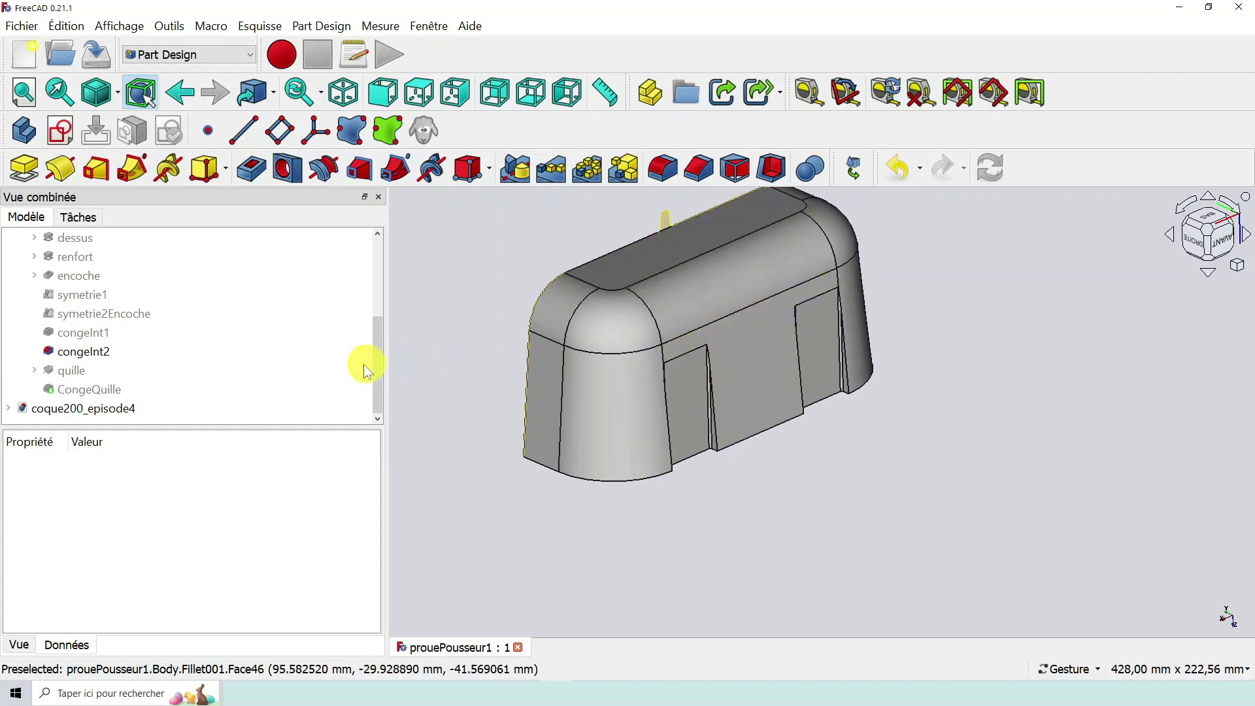
{"action": "left_click", "coordinate": [74, 391]}
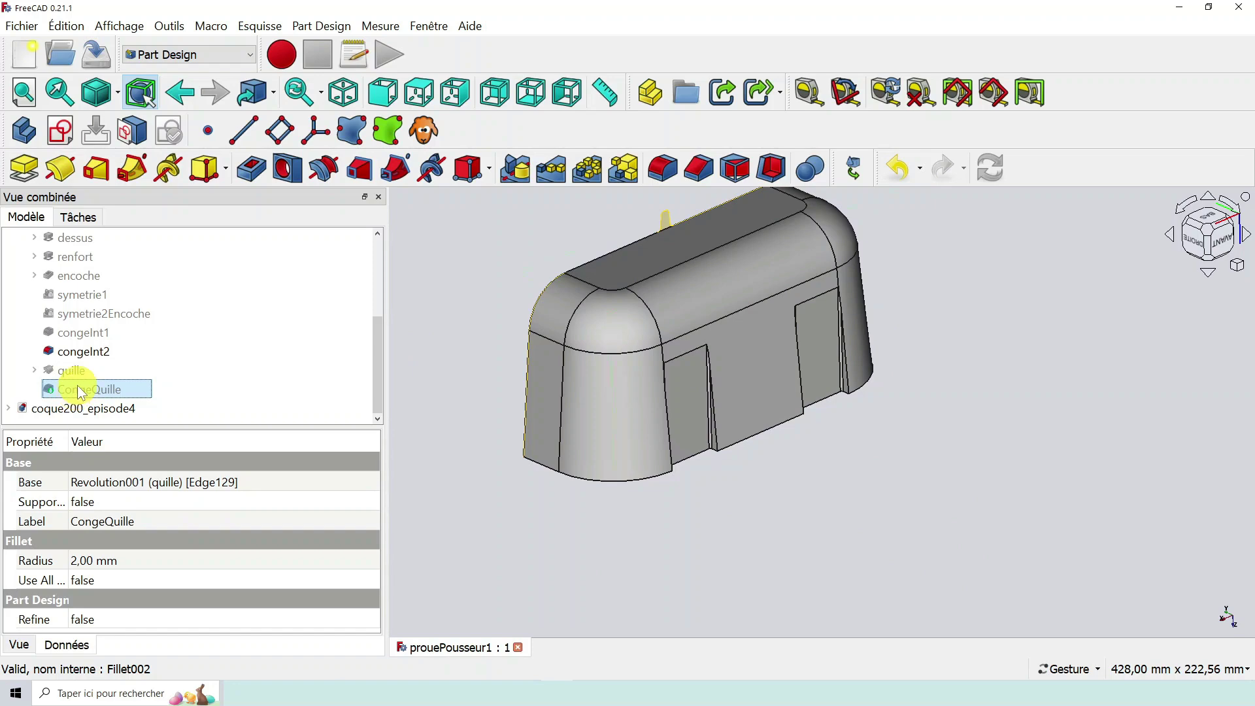
{"action": "key", "text": "space"}
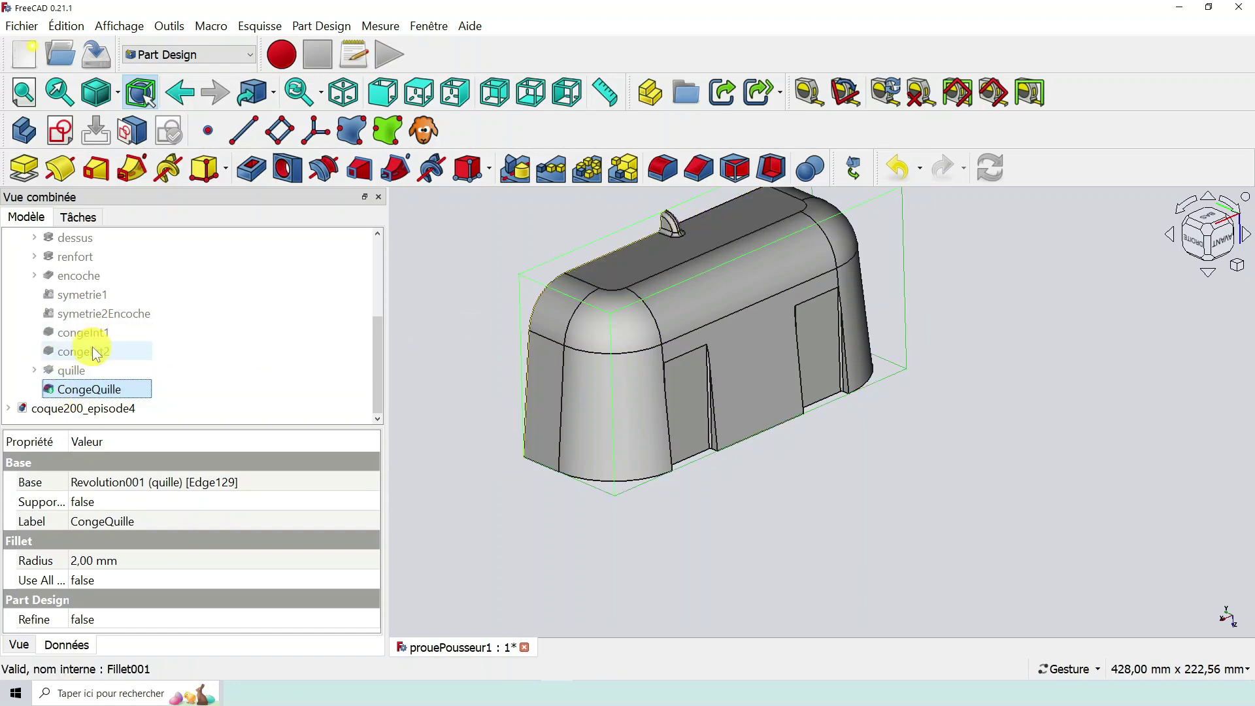
Examine the complete bow from all around, including the keel, inner cavity, rounded corners and front notches.
{"action": "left_click_drag", "start_coordinate": [420, 373], "coordinate": [709, 388]}
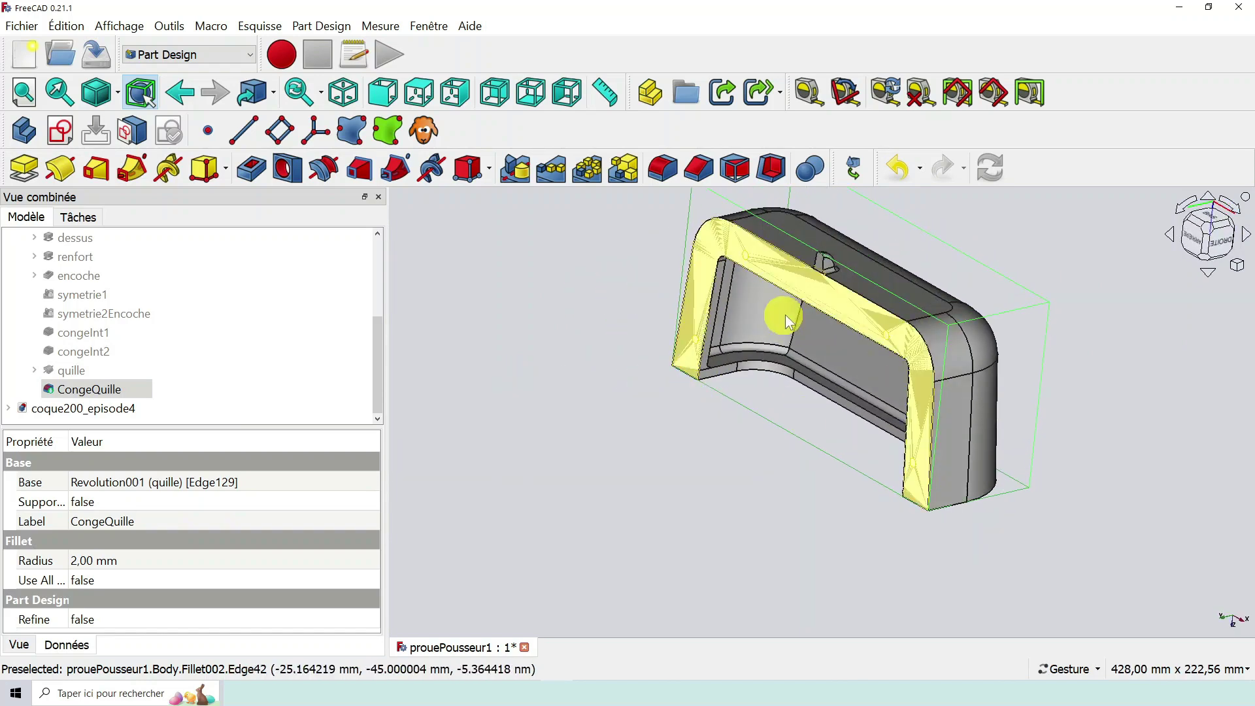
{"action": "scroll", "coordinate": [995, 320], "scroll_direction": "up", "scroll_amount": 2}
{"action": "scroll", "coordinate": [1112, 386], "scroll_direction": "down", "scroll_amount": 3}
{"action": "left_click_drag", "start_coordinate": [1112, 385], "coordinate": [1074, 399]}
{"action": "scroll", "coordinate": [828, 380], "scroll_direction": "up", "scroll_amount": 2}
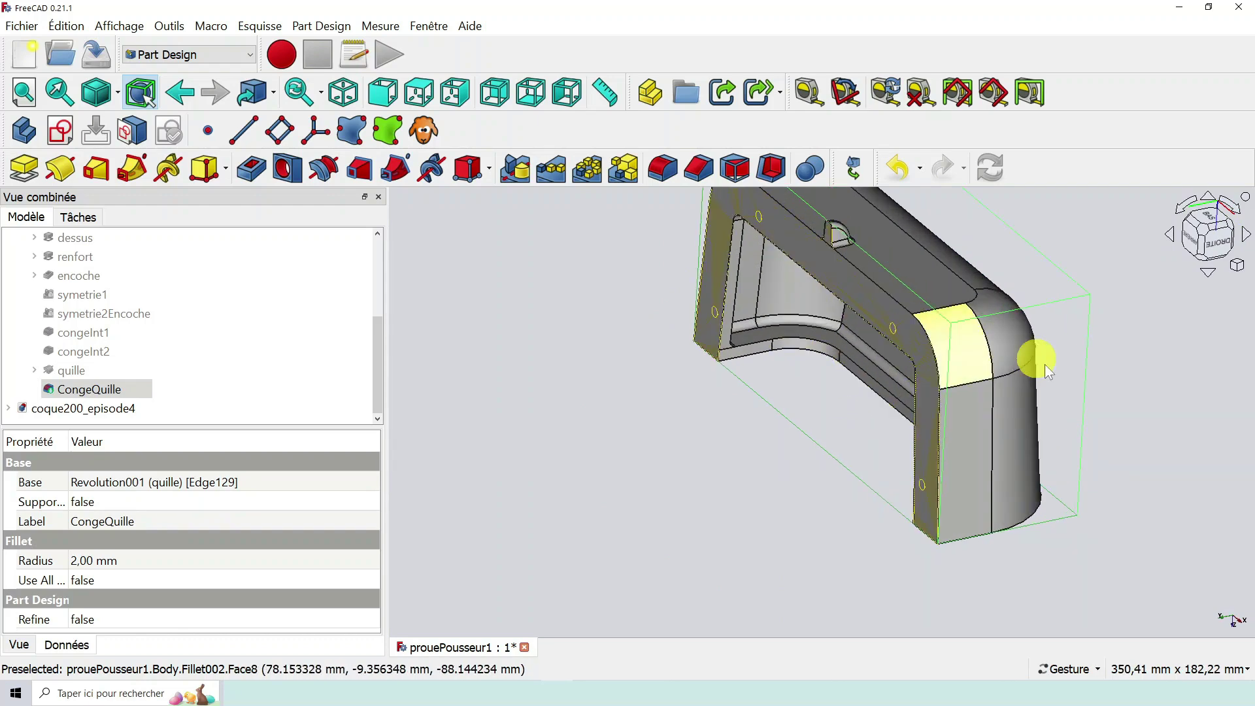
{"action": "left_click_drag", "start_coordinate": [1127, 447], "coordinate": [975, 382]}
{"action": "scroll", "coordinate": [901, 321], "scroll_direction": "down", "scroll_amount": 6}
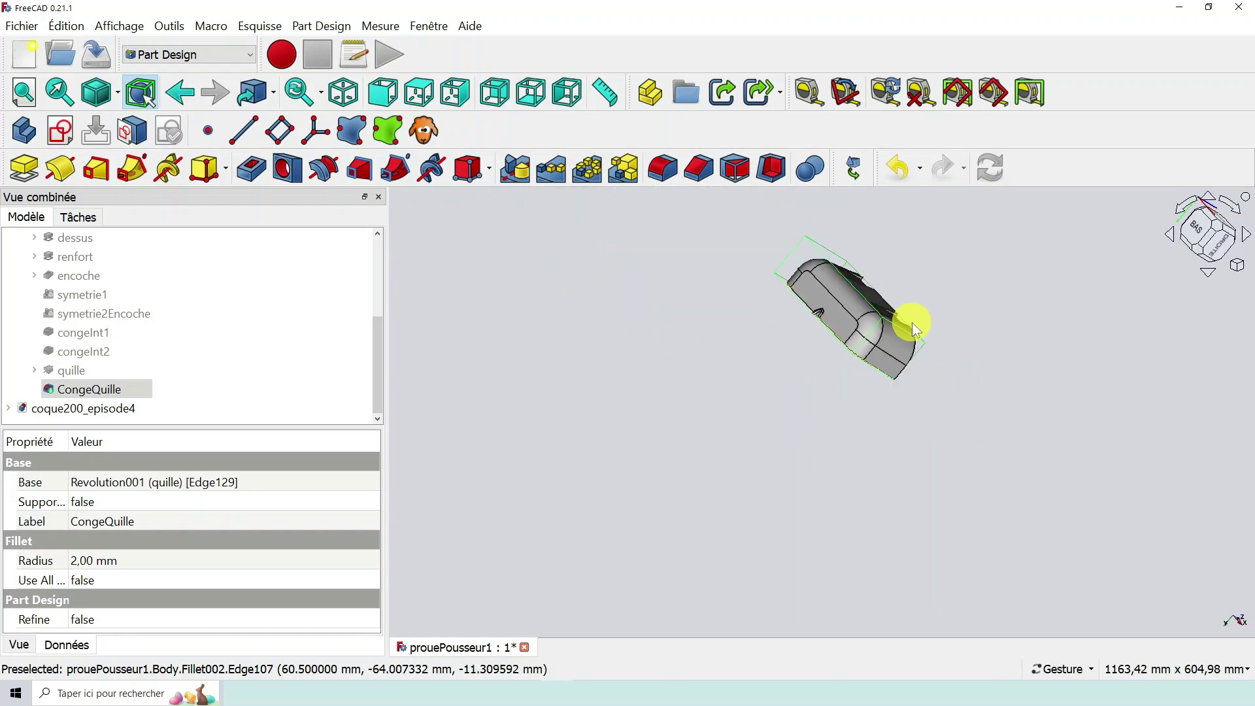
{"action": "scroll", "coordinate": [913, 323], "scroll_direction": "up", "scroll_amount": 7}
{"action": "scroll", "coordinate": [762, 342], "scroll_direction": "down", "scroll_amount": 4}
{"action": "left_click_drag", "start_coordinate": [763, 342], "coordinate": [850, 276]}
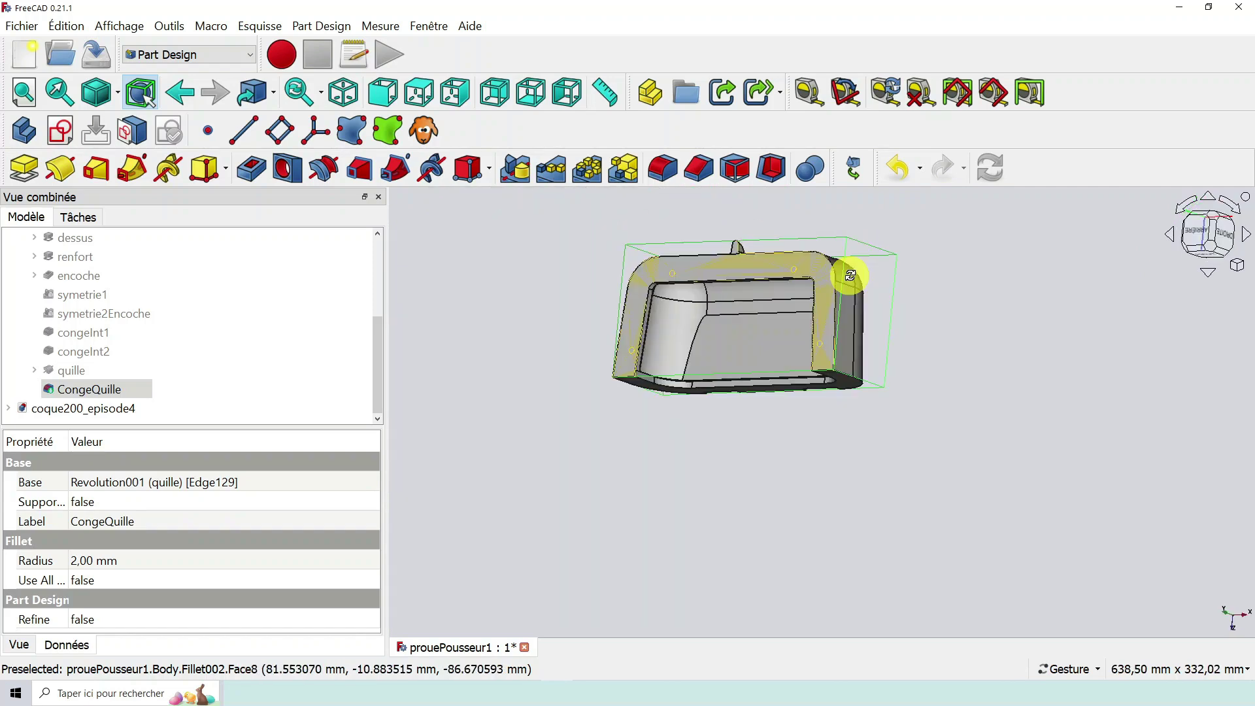
{"action": "scroll", "coordinate": [747, 261], "scroll_direction": "down", "scroll_amount": 3}
{"action": "scroll", "coordinate": [747, 261], "scroll_direction": "up", "scroll_amount": 7}
{"action": "left_click_drag", "start_coordinate": [684, 366], "coordinate": [931, 298]}
{"action": "scroll", "coordinate": [786, 331], "scroll_direction": "down", "scroll_amount": 3}
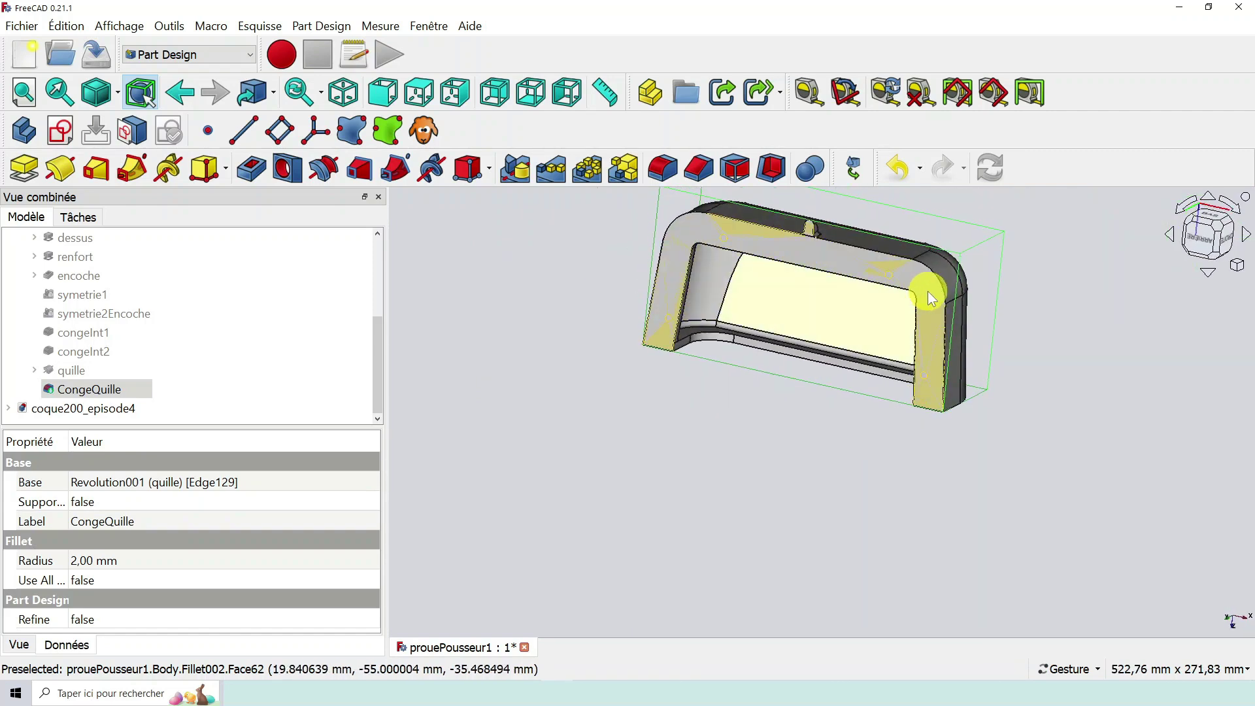
{"action": "scroll", "coordinate": [928, 293], "scroll_direction": "up", "scroll_amount": 2}
{"action": "scroll", "coordinate": [929, 292], "scroll_direction": "down", "scroll_amount": 4}
{"action": "left_click_drag", "start_coordinate": [855, 270], "coordinate": [873, 381]}
{"action": "right_click_drag", "start_coordinate": [874, 380], "coordinate": [874, 479]}
{"action": "scroll", "coordinate": [867, 428], "scroll_direction": "up", "scroll_amount": 3}
{"action": "left_click_drag", "start_coordinate": [875, 457], "coordinate": [751, 443]}
{"action": "scroll", "coordinate": [1033, 467], "scroll_direction": "down", "scroll_amount": 1}
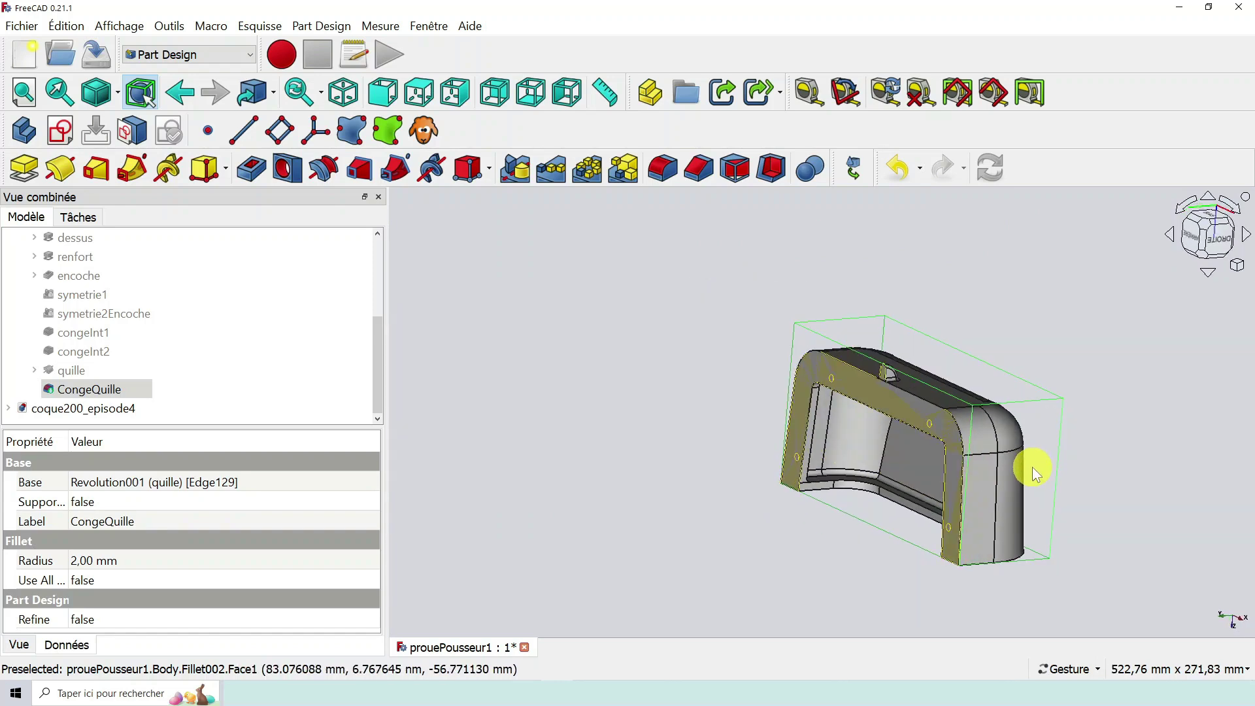
{"action": "scroll", "coordinate": [1033, 467], "scroll_direction": "up", "scroll_amount": 3}
{"action": "left_click_drag", "start_coordinate": [1046, 477], "coordinate": [743, 490]}
{"action": "left_click_drag", "start_coordinate": [1138, 496], "coordinate": [1126, 426]}
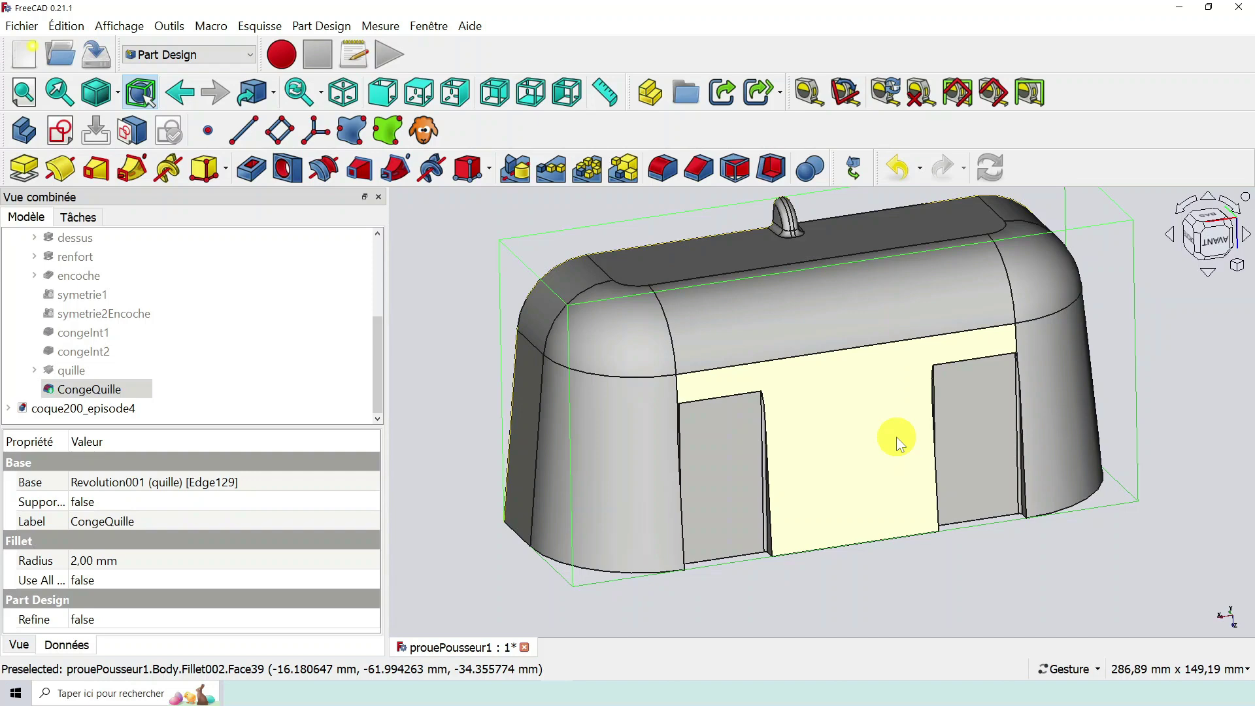
{"action": "scroll", "coordinate": [766, 435], "scroll_direction": "down", "scroll_amount": 3}
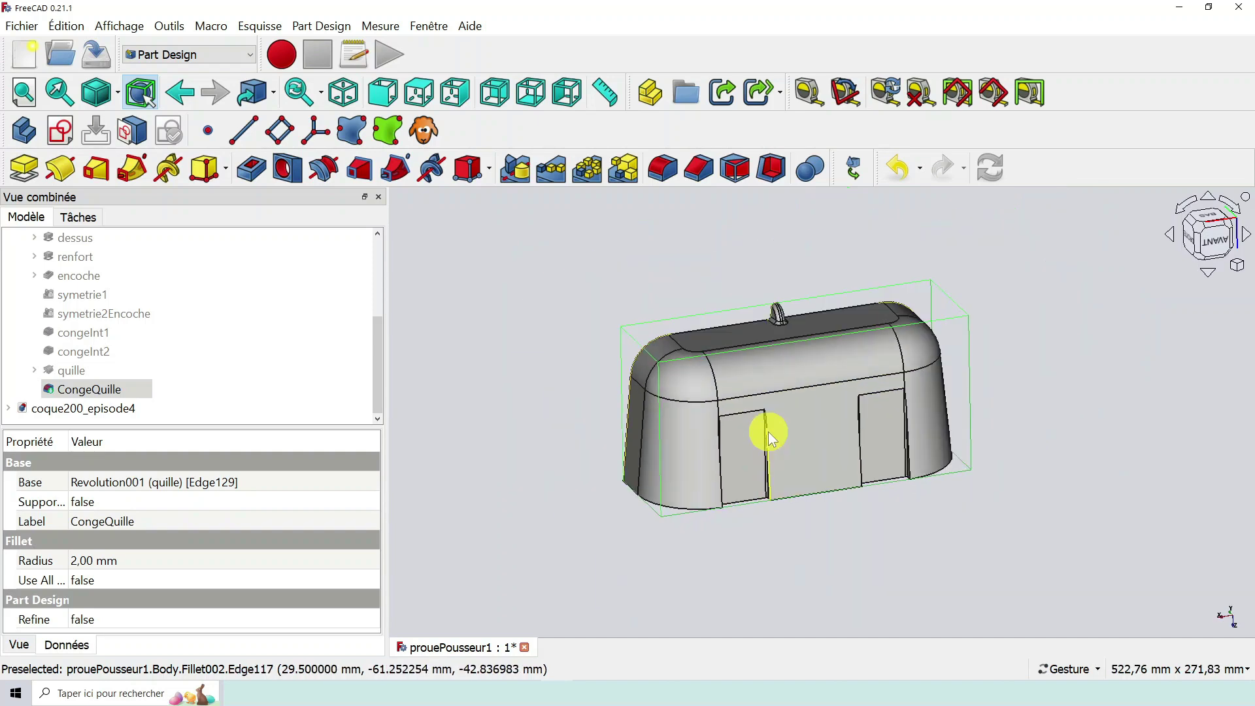
{"action": "left_click_drag", "start_coordinate": [685, 463], "coordinate": [744, 456]}
{"action": "scroll", "coordinate": [816, 438], "scroll_direction": "up", "scroll_amount": 1}
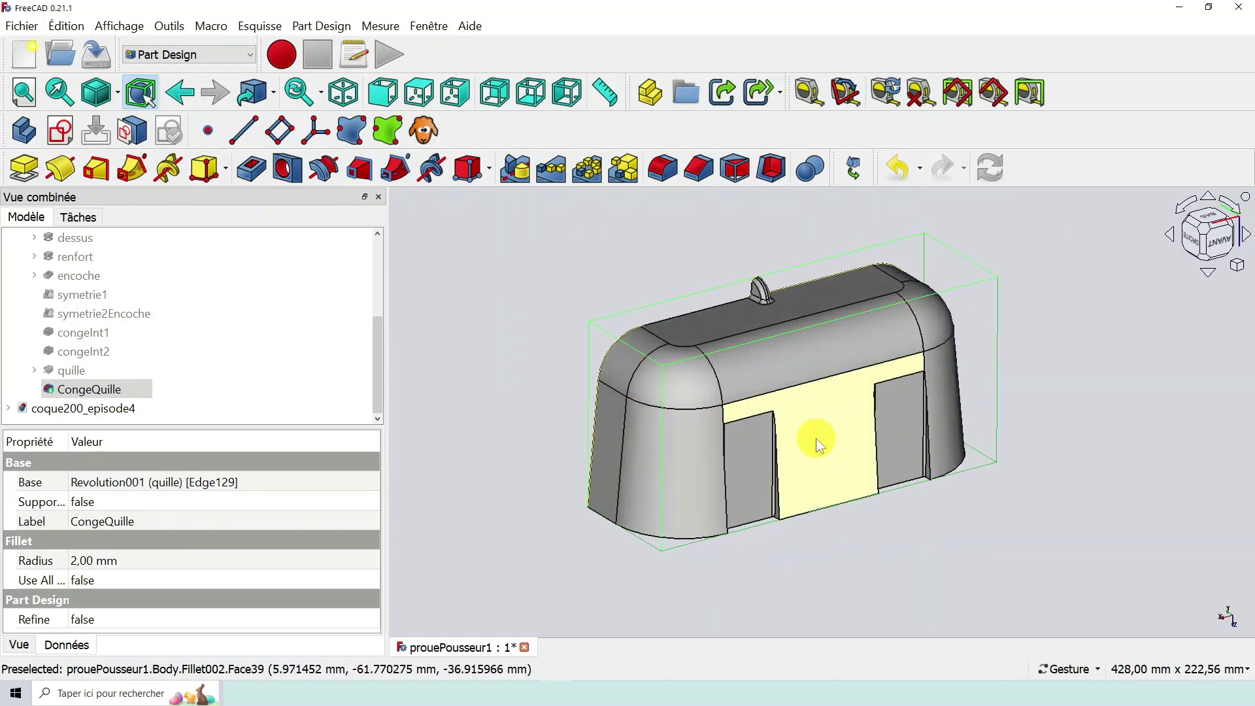
Export the Corps body as an STL Mesh named prouePousseur1-test.stl in the CAO vidéos folder.
{"action": "left_click_drag", "start_coordinate": [379, 345], "coordinate": [376, 278]}
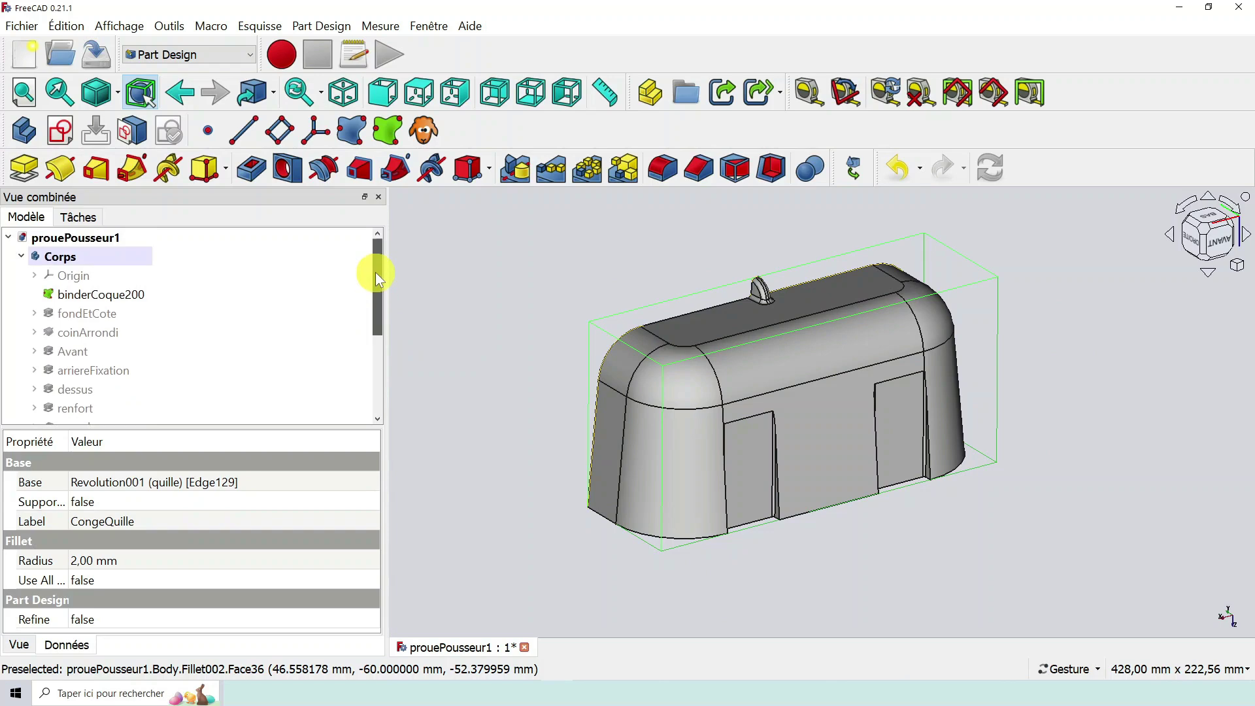
{"action": "left_click", "coordinate": [78, 255]}
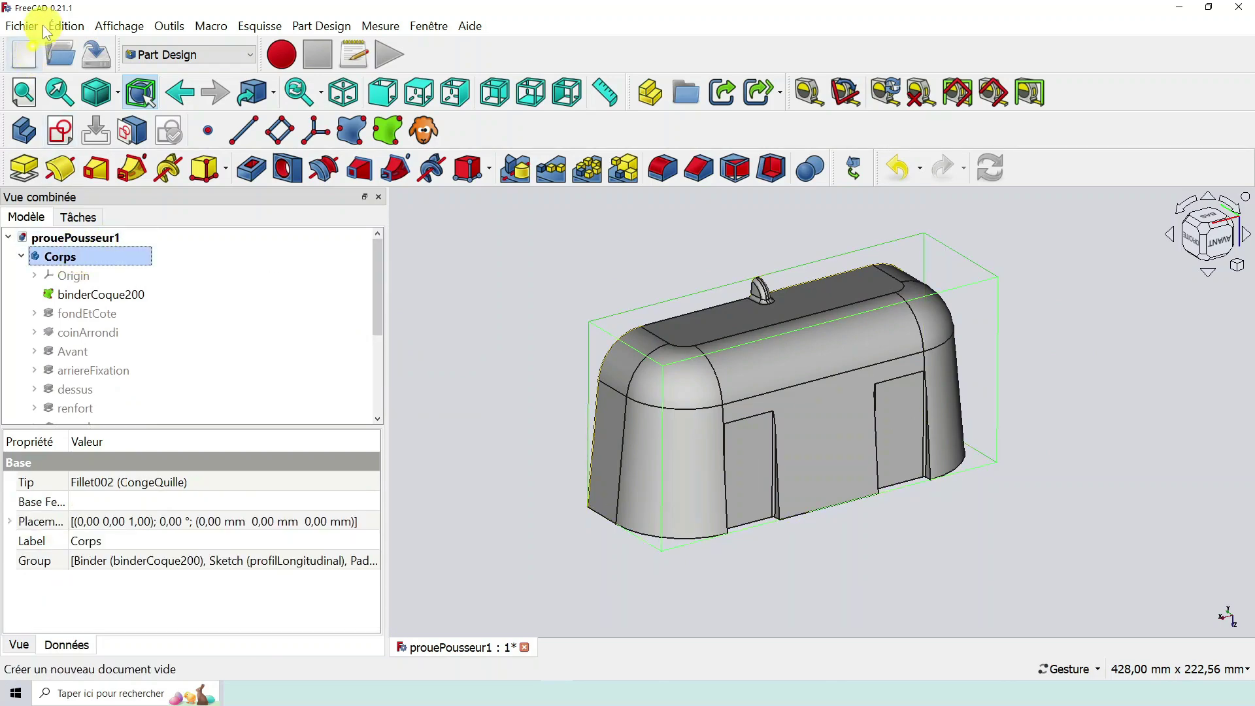
{"action": "left_click", "coordinate": [19, 26]}
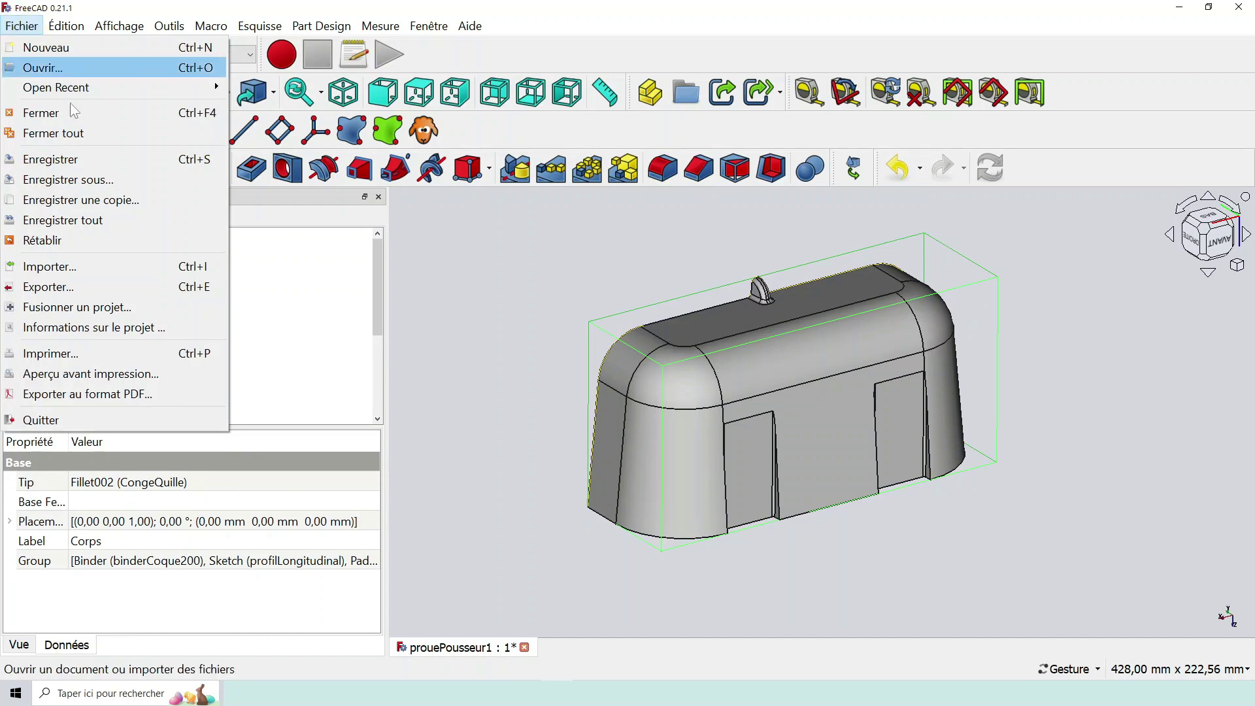
{"action": "left_click", "coordinate": [77, 284]}
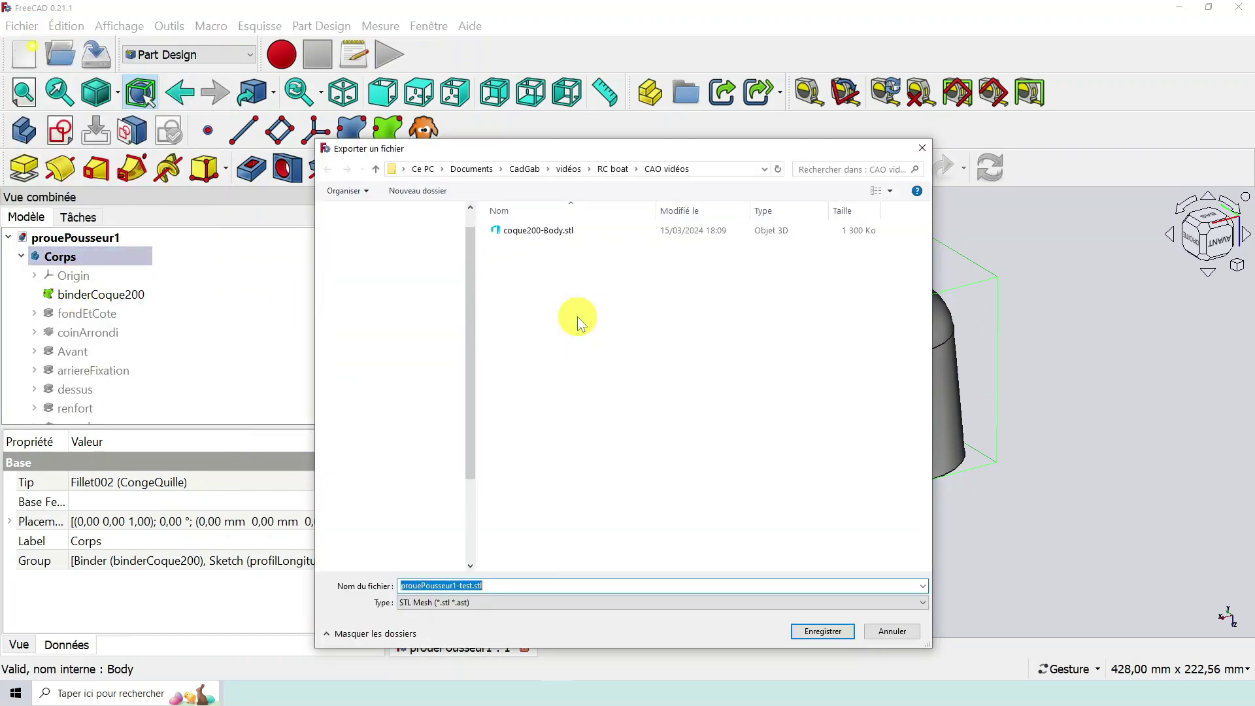
{"action": "left_click", "coordinate": [922, 603]}
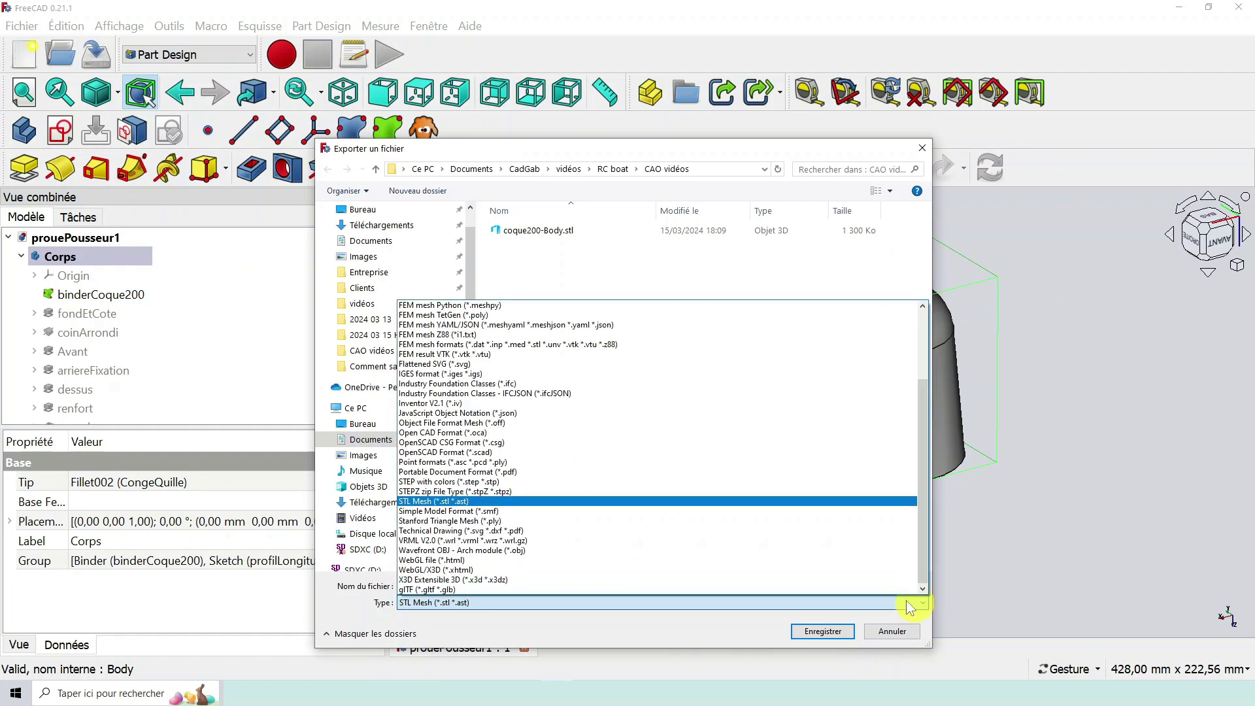
{"action": "left_click", "coordinate": [461, 501]}
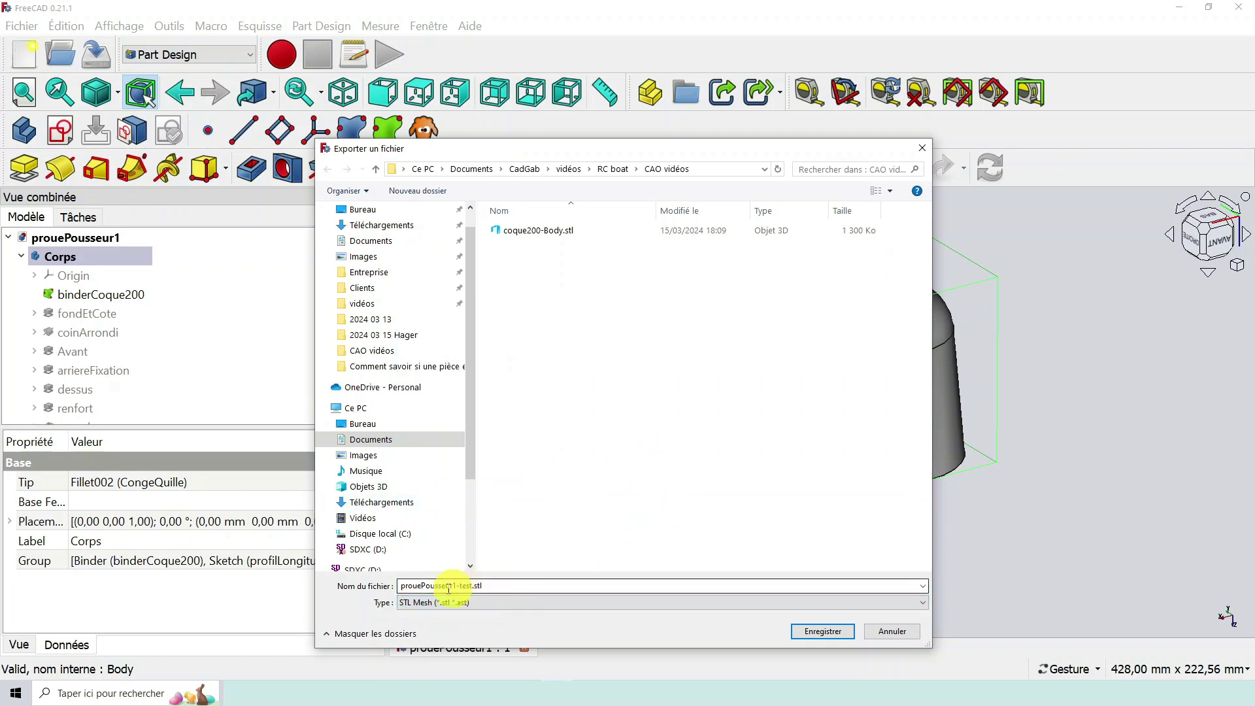
{"action": "left_click", "coordinate": [425, 587]}
{"action": "double_click", "coordinate": [473, 585]}
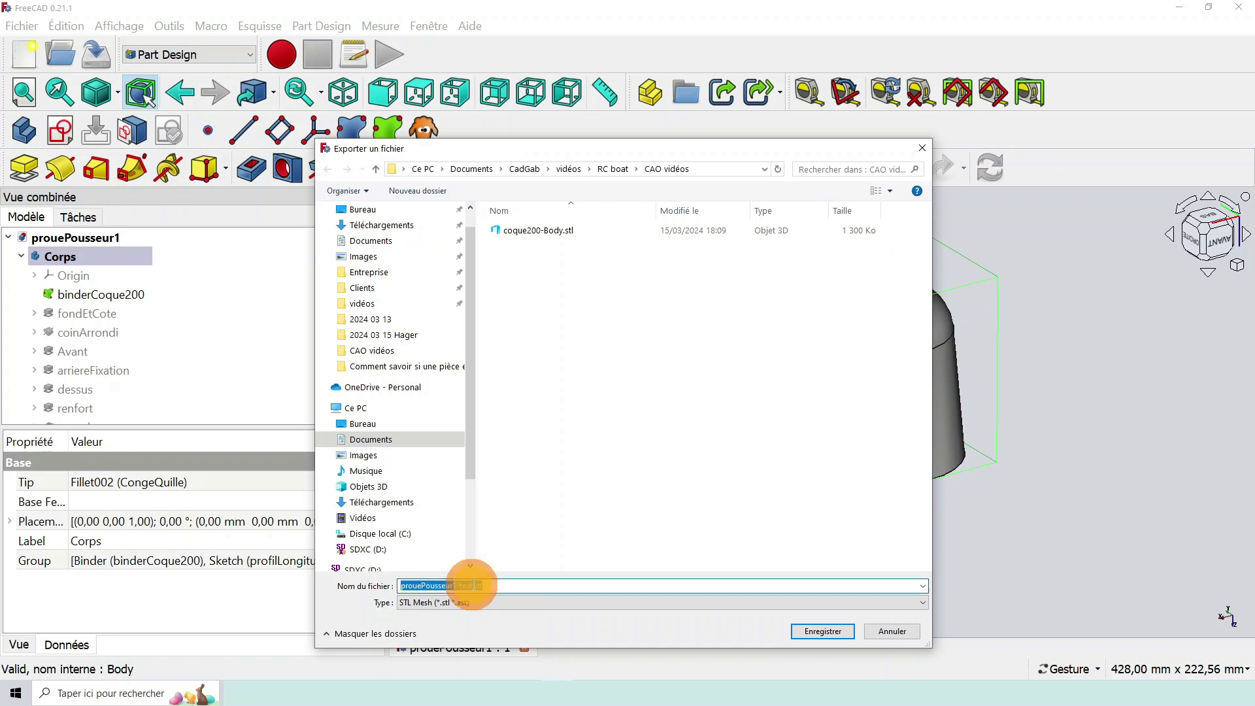
{"action": "left_click", "coordinate": [825, 632]}
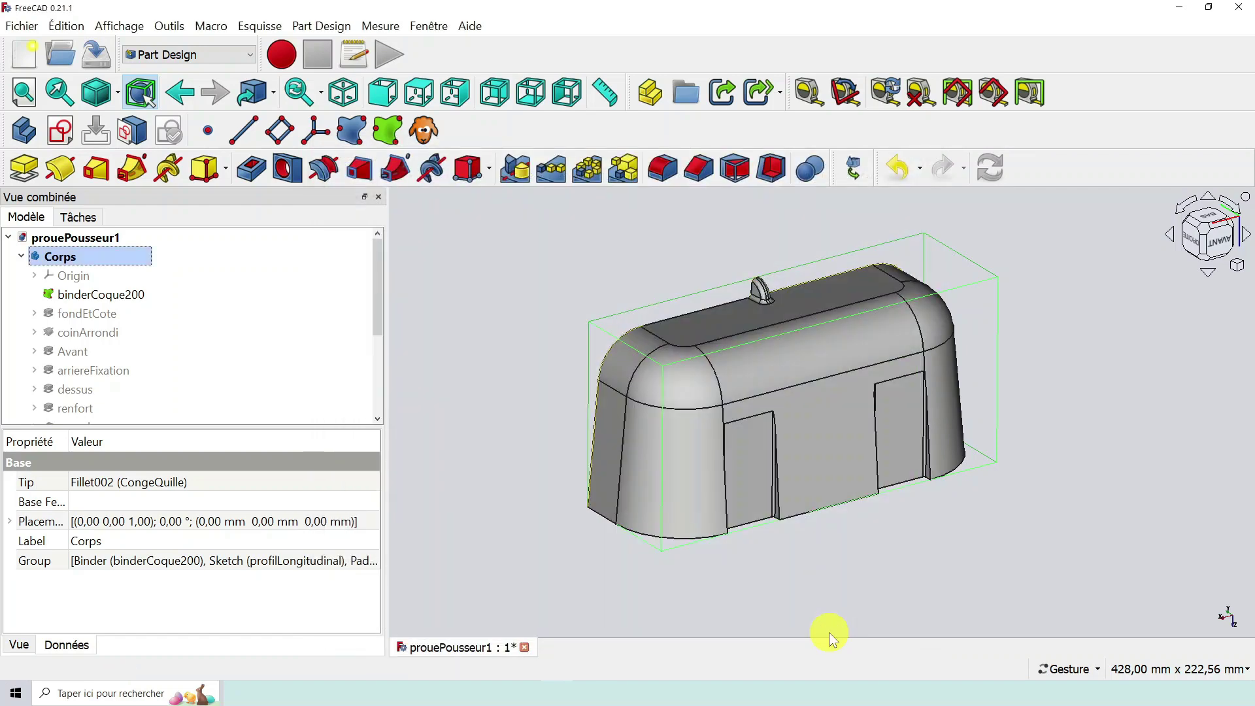
Save the document and switch to the CAO vidéos folder window in File Explorer.
{"action": "left_click", "coordinate": [98, 56]}
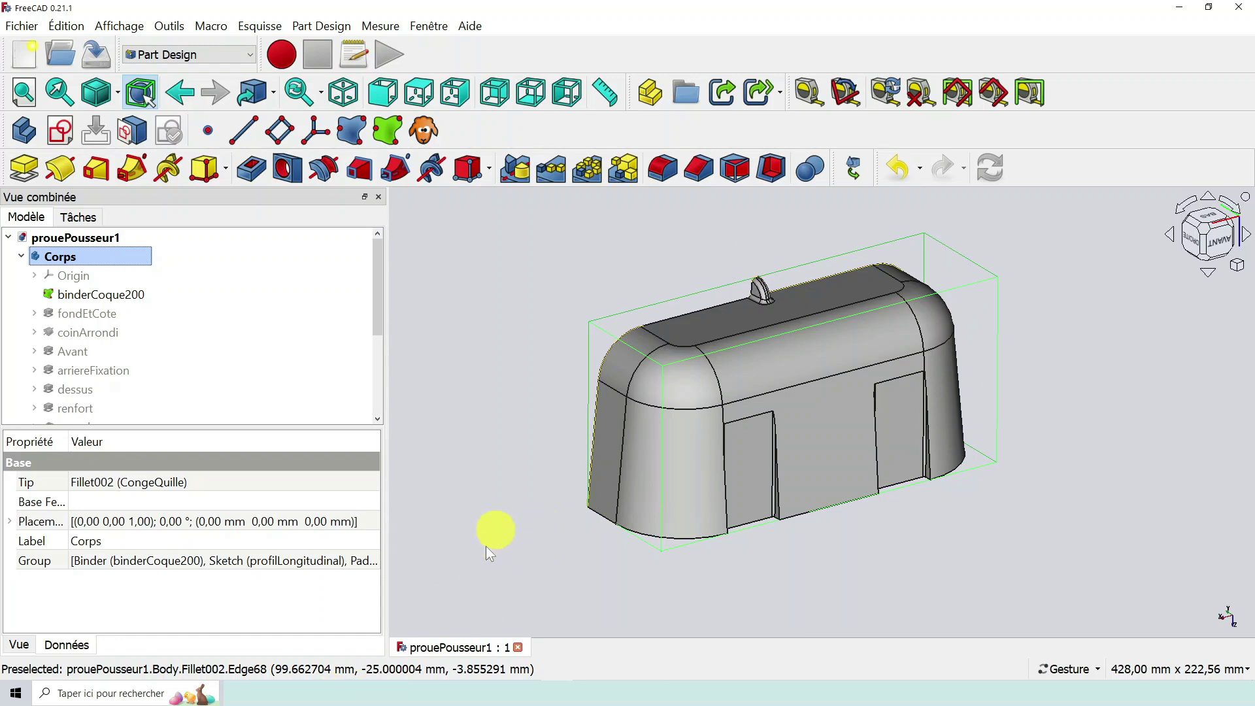
{"action": "left_click", "coordinate": [331, 690]}
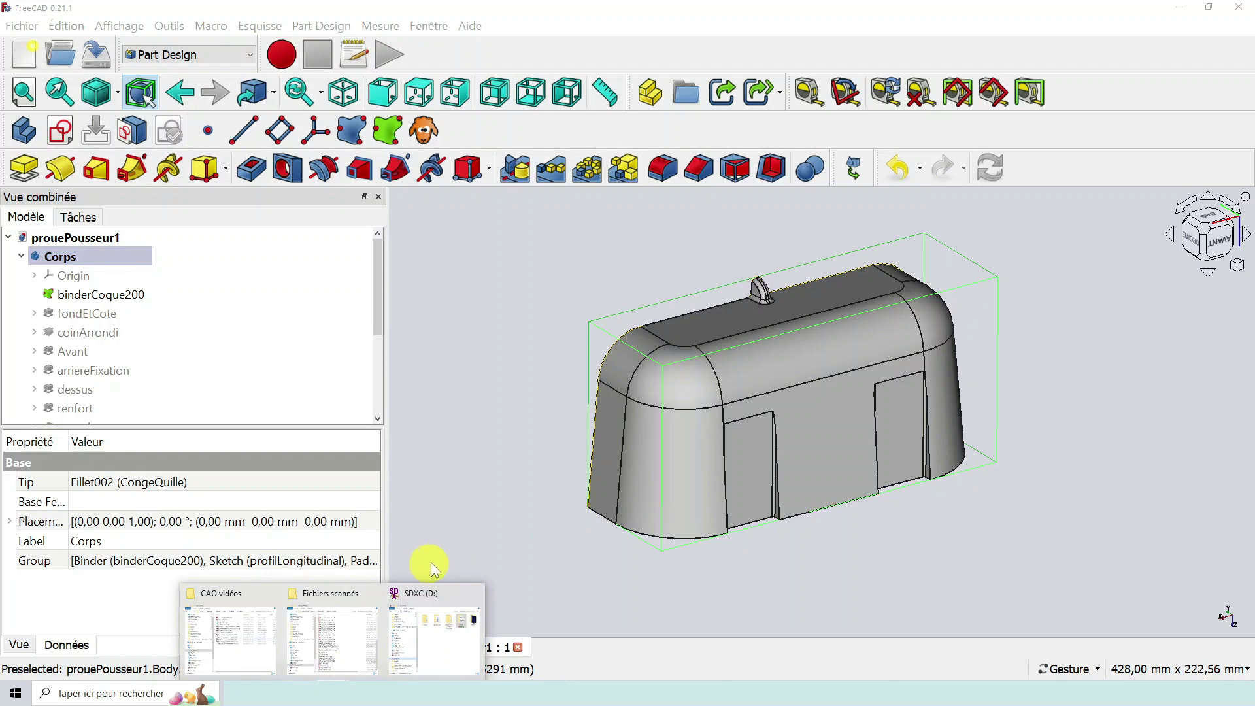
{"action": "left_click", "coordinate": [245, 595]}
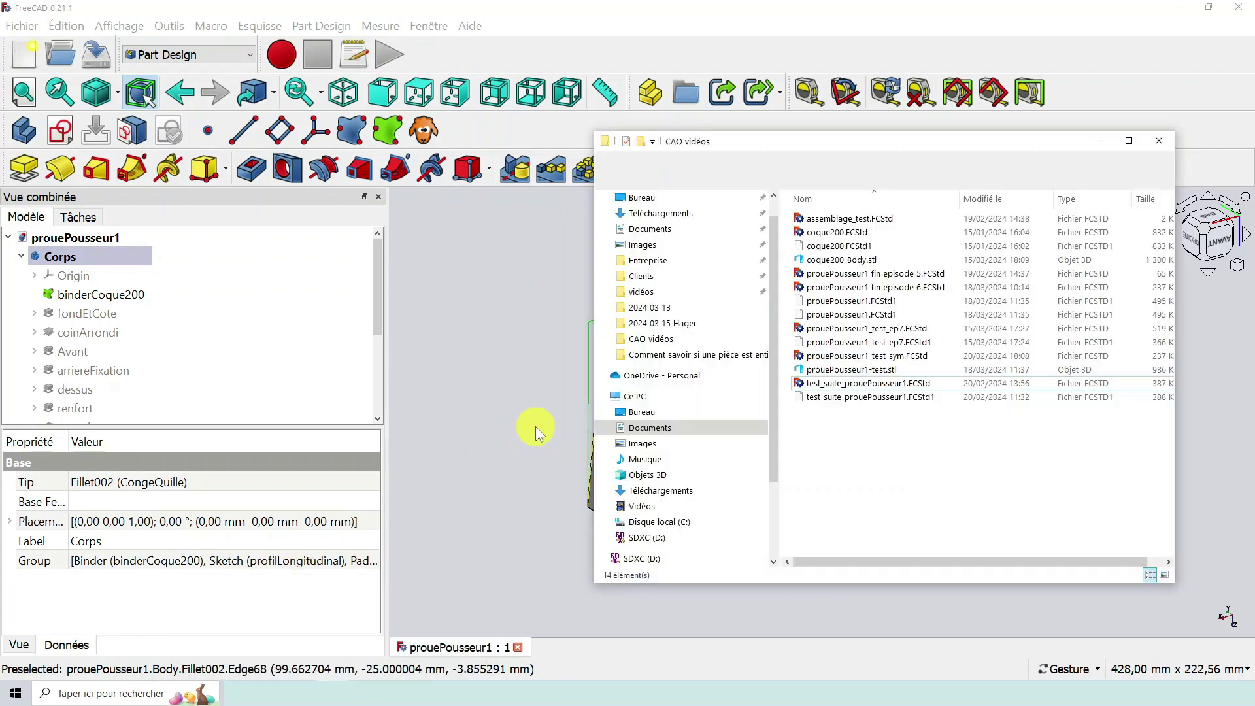
Open prouePousseur1-test.stl in 3D Builder, examine the mesh of the bow from several angles, and close the viewer.
{"action": "double_click", "coordinate": [868, 370]}
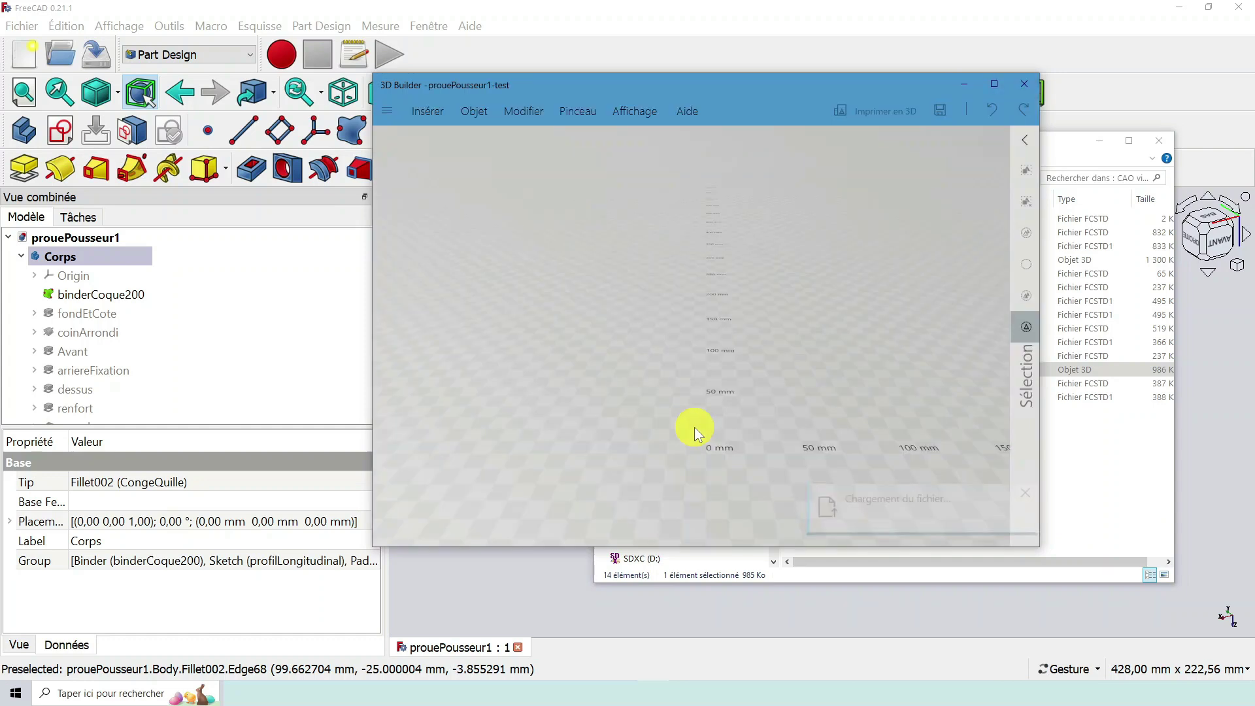
{"action": "left_click_drag", "start_coordinate": [719, 353], "coordinate": [820, 487]}
{"action": "mouse_move", "coordinate": [631, 294]}
{"action": "left_mouse_down"}
{"action": "mouse_move", "coordinate": [798, 312]}
{"action": "mouse_move", "coordinate": [568, 232]}
{"action": "mouse_move", "coordinate": [762, 348]}
{"action": "mouse_move", "coordinate": [732, 267]}
{"action": "mouse_move", "coordinate": [748, 316]}
{"action": "mouse_move", "coordinate": [742, 393]}
{"action": "mouse_move", "coordinate": [796, 440]}
{"action": "mouse_move", "coordinate": [893, 442]}
{"action": "mouse_move", "coordinate": [600, 366]}
{"action": "mouse_move", "coordinate": [757, 379]}
{"action": "mouse_move", "coordinate": [743, 426]}
{"action": "mouse_move", "coordinate": [586, 429]}
{"action": "mouse_move", "coordinate": [518, 398]}
{"action": "mouse_move", "coordinate": [608, 327]}
{"action": "mouse_move", "coordinate": [549, 285]}
{"action": "mouse_move", "coordinate": [600, 347]}
{"action": "mouse_move", "coordinate": [735, 432]}
{"action": "mouse_move", "coordinate": [769, 398]}
{"action": "mouse_move", "coordinate": [638, 310]}
{"action": "left_mouse_up"}
{"action": "scroll", "coordinate": [641, 310], "scroll_direction": "down", "scroll_amount": 3}
{"action": "scroll", "coordinate": [641, 308], "scroll_direction": "up", "scroll_amount": 2}
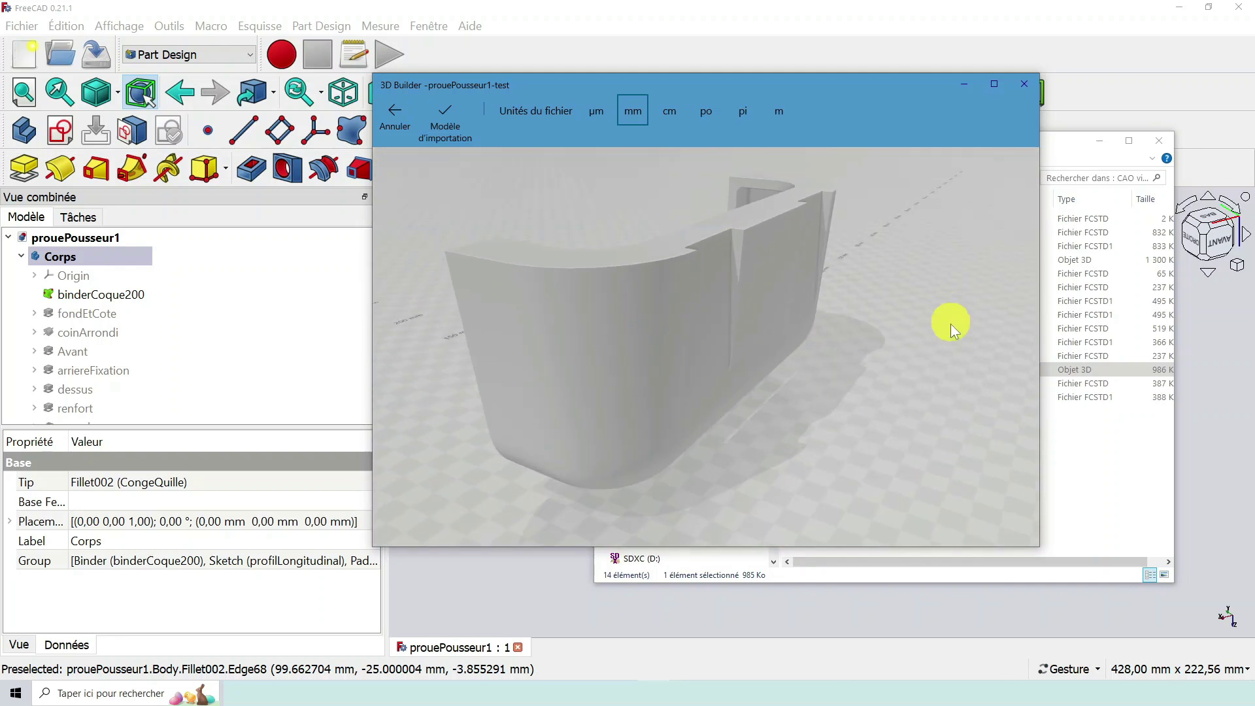
{"action": "scroll", "coordinate": [856, 315], "scroll_direction": "down", "scroll_amount": 1}
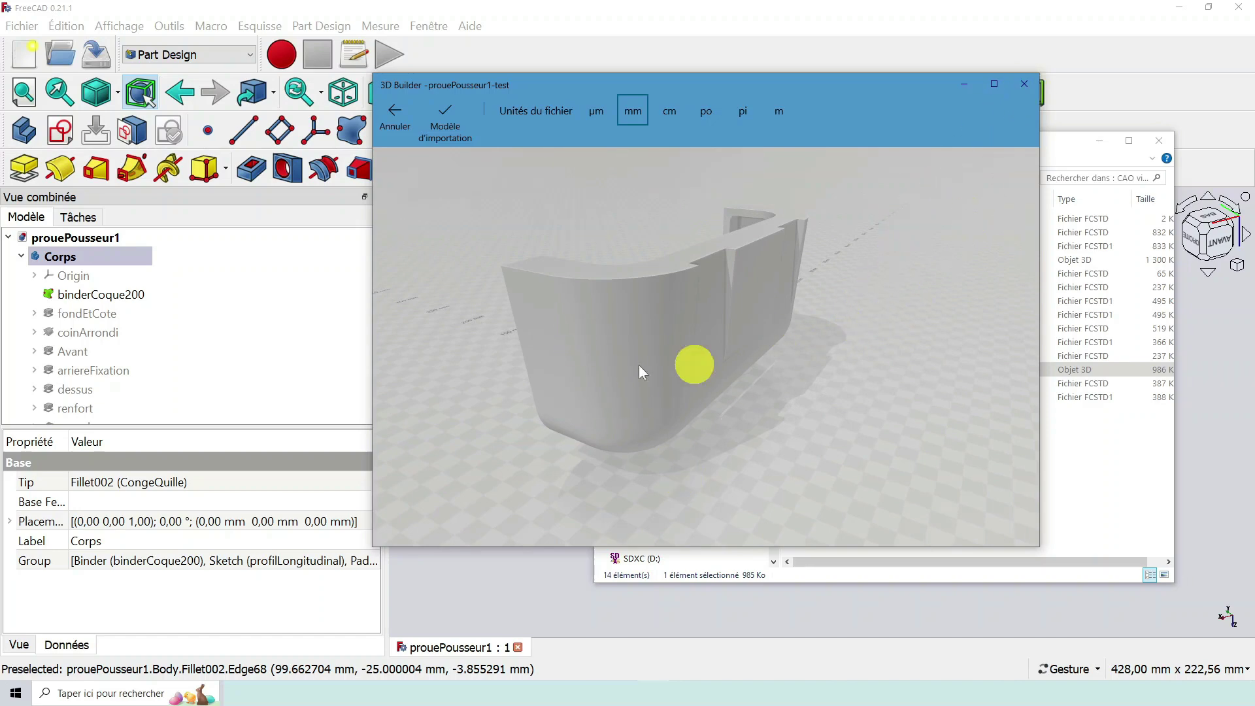
{"action": "scroll", "coordinate": [802, 421], "scroll_direction": "down", "scroll_amount": 1}
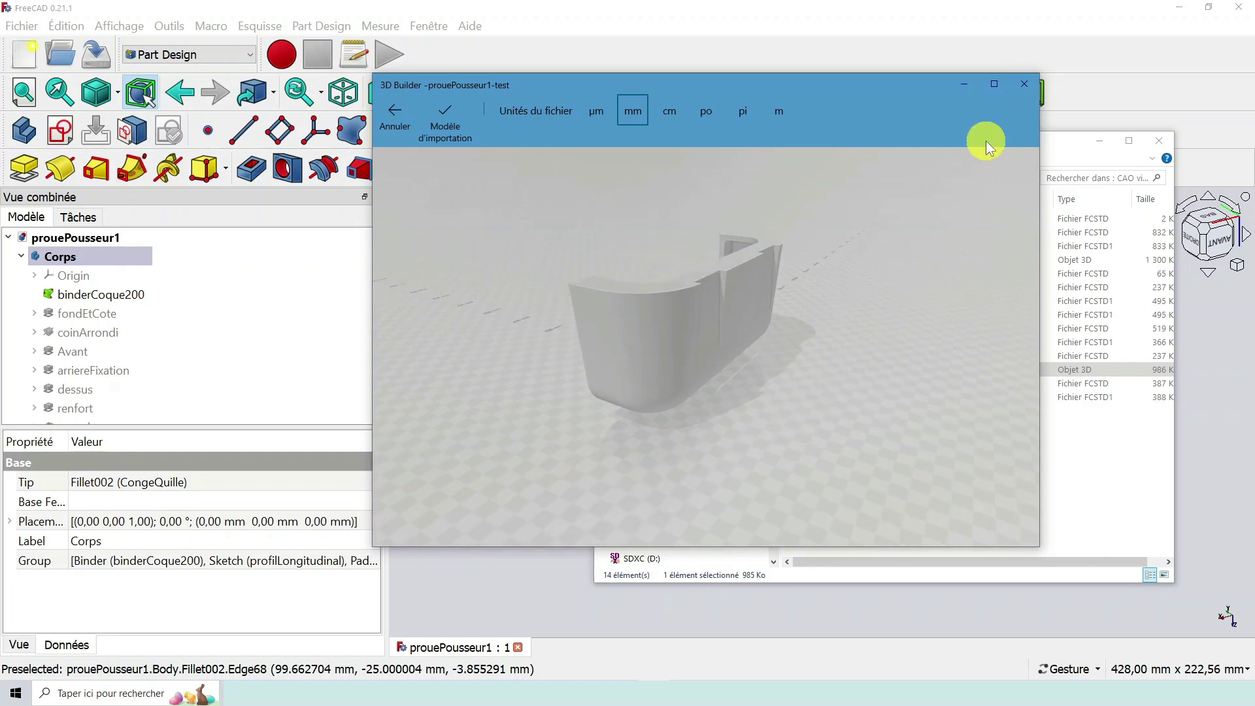
{"action": "left_click", "coordinate": [1024, 85]}
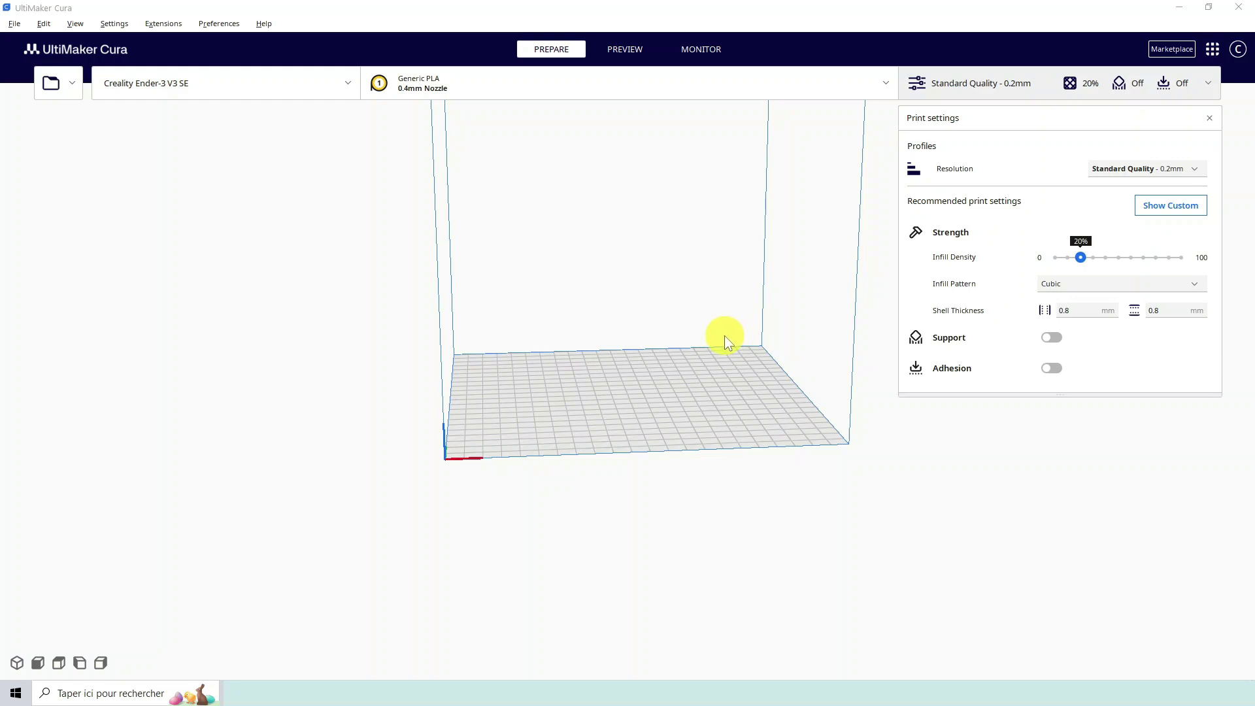
Switch to UltiMaker Cura and load prouePousseur1-test.stl from the CAO vidéos folder onto the build plate.
{"action": "right_click_drag", "start_coordinate": [704, 277], "coordinate": [679, 297]}
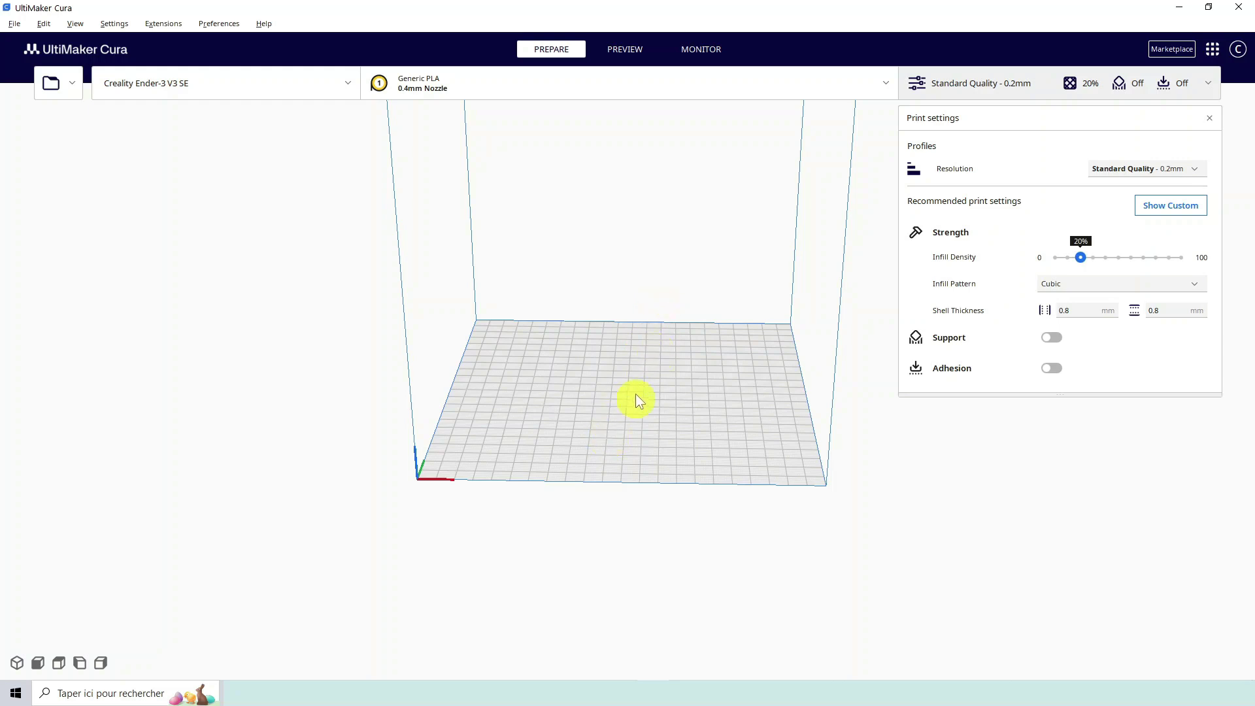
{"action": "scroll", "coordinate": [692, 277], "scroll_direction": "up", "scroll_amount": 2}
{"action": "scroll", "coordinate": [692, 277], "scroll_direction": "down", "scroll_amount": 4}
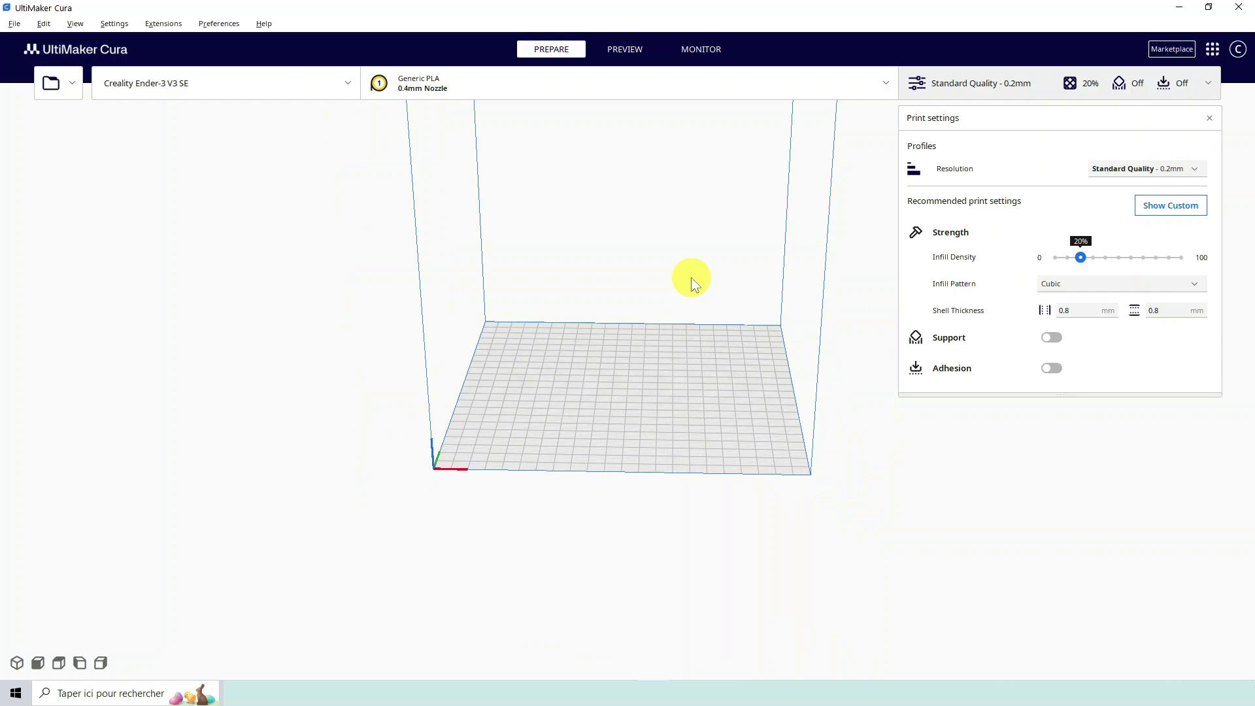
{"action": "mouse_move", "coordinate": [710, 200]}
{"action": "right_mouse_down"}
{"action": "mouse_move", "coordinate": [697, 260]}
{"action": "mouse_move", "coordinate": [706, 177]}
{"action": "mouse_move", "coordinate": [717, 206]}
{"action": "right_mouse_up"}
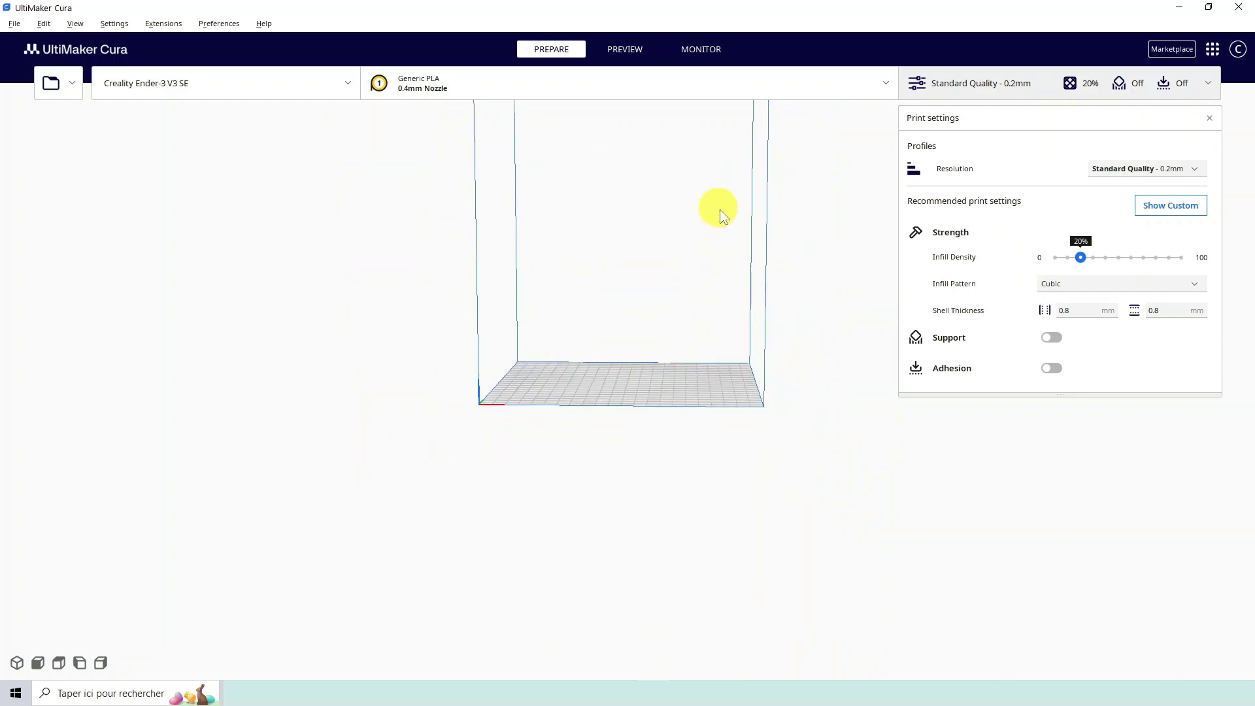
{"action": "scroll", "coordinate": [767, 252], "scroll_direction": "up", "scroll_amount": 3}
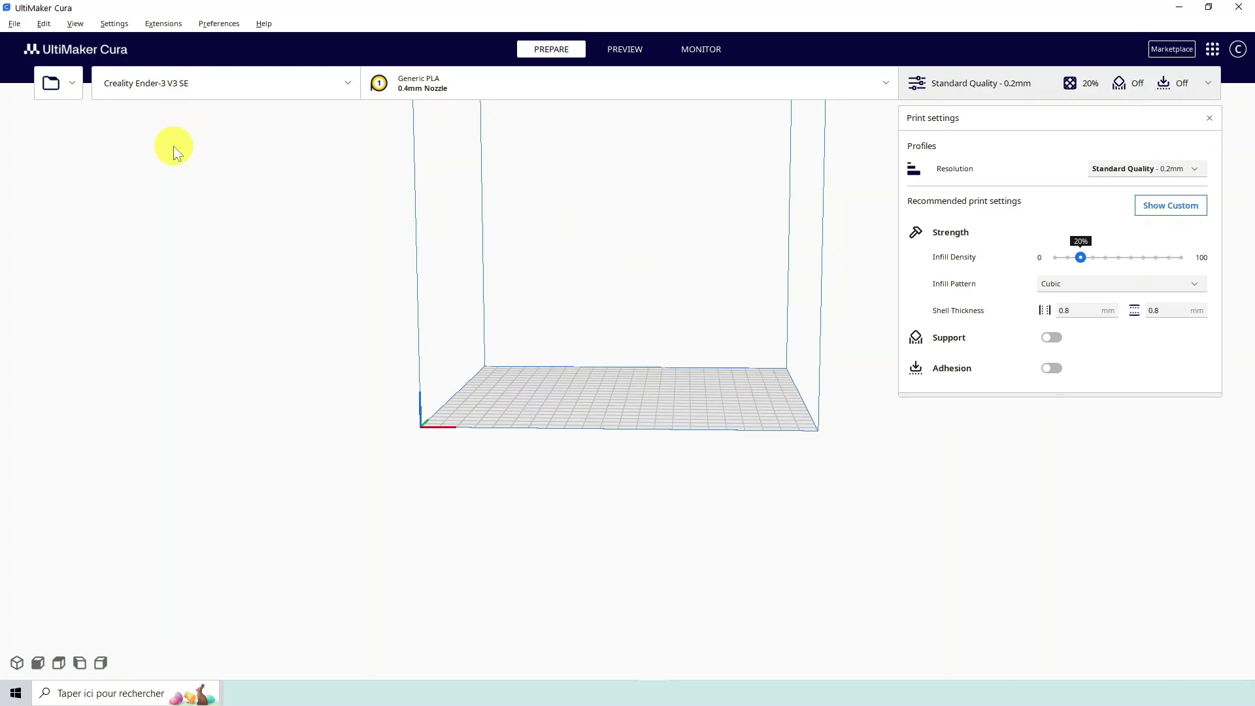
{"action": "left_click", "coordinate": [76, 82]}
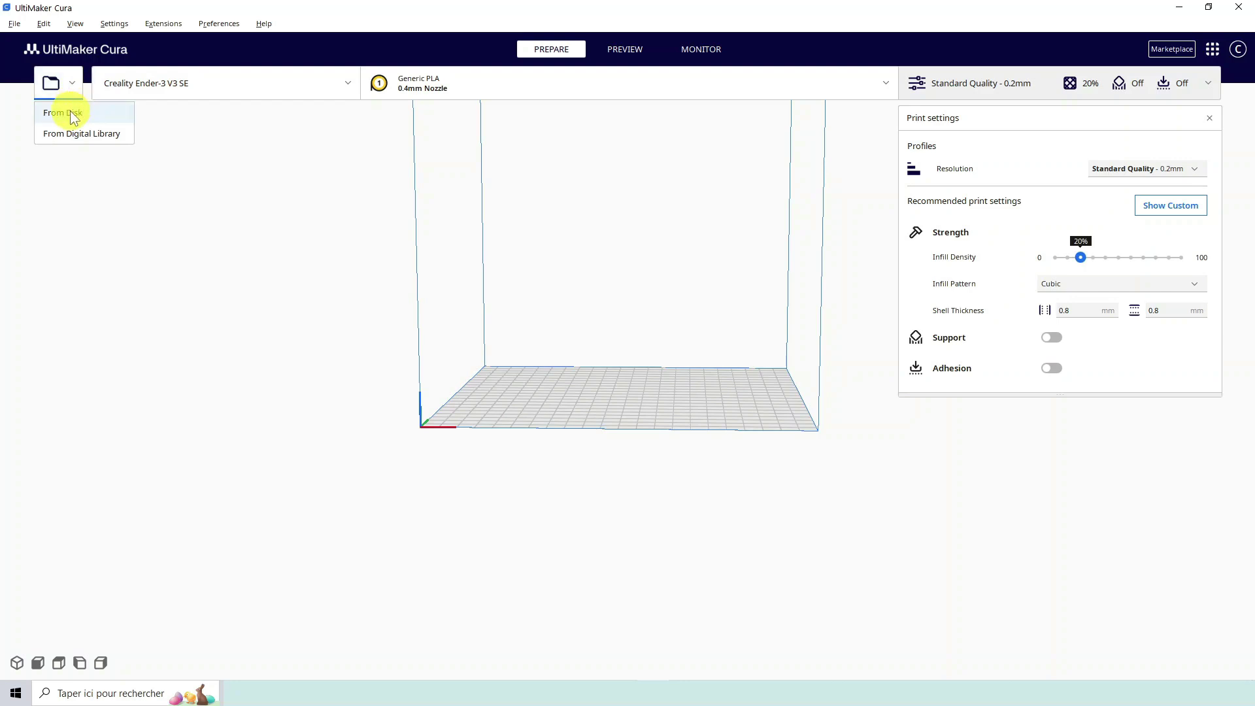
{"action": "left_click", "coordinate": [72, 114]}
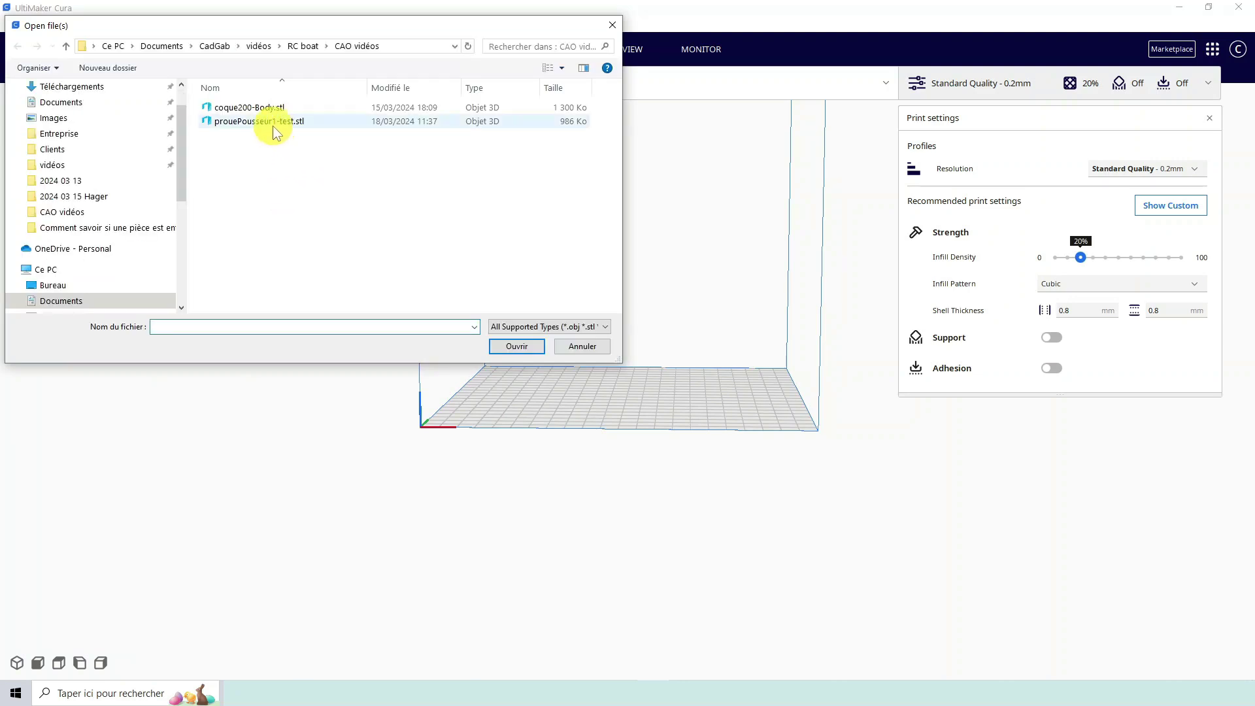
{"action": "left_click", "coordinate": [234, 123]}
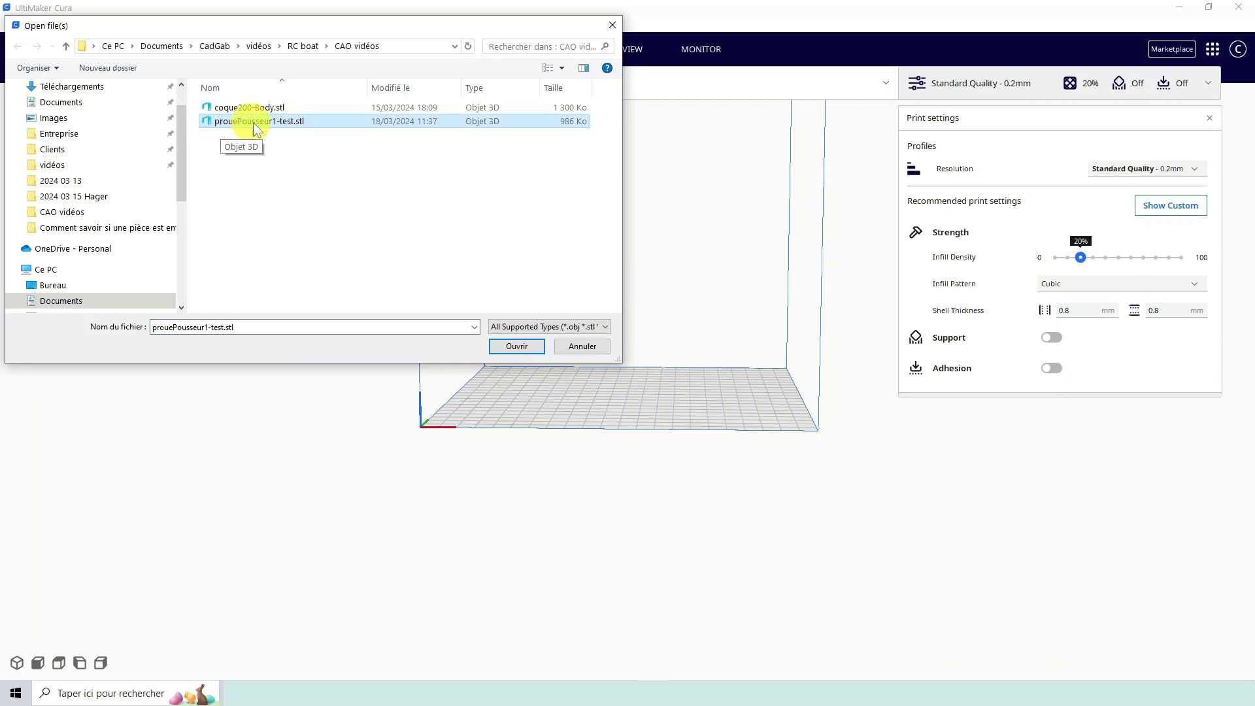
{"action": "left_click", "coordinate": [511, 344]}
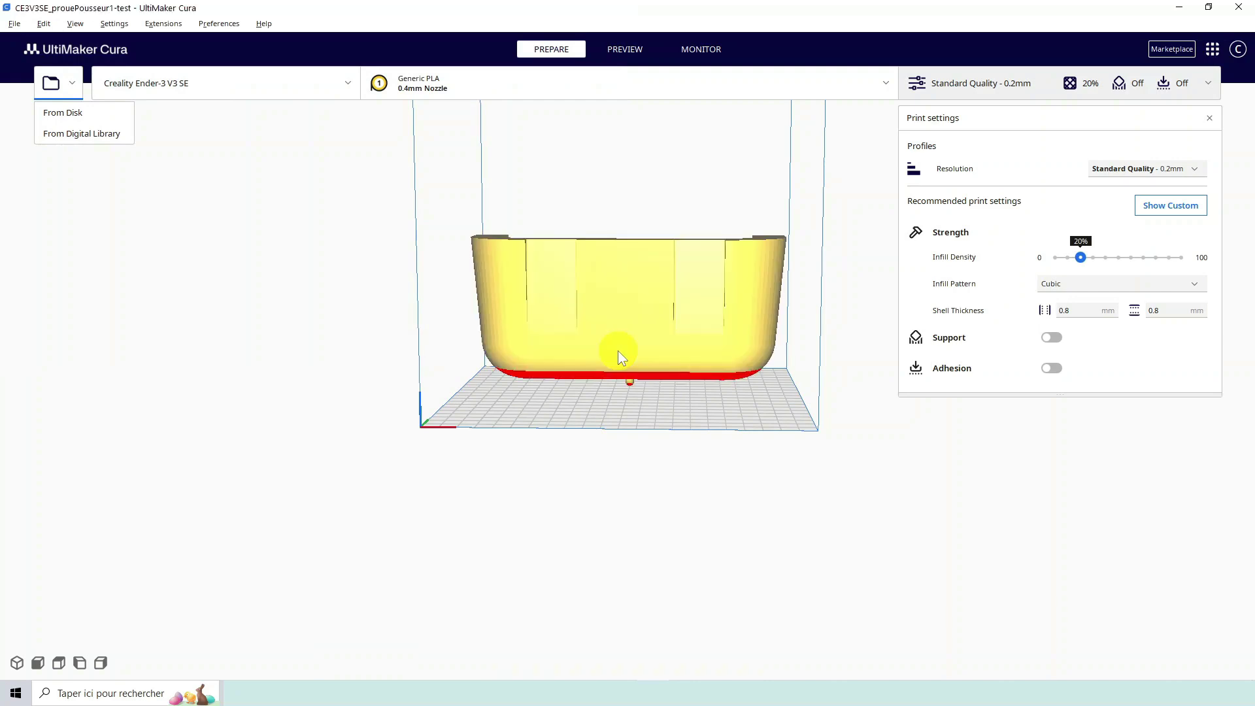
Rotate the bow a quarter turn about the X axis so it rests on the plate with its two notches facing up.
{"action": "scroll", "coordinate": [654, 223], "scroll_direction": "down", "scroll_amount": 2}
{"action": "right_click_drag", "start_coordinate": [801, 206], "coordinate": [832, 274]}
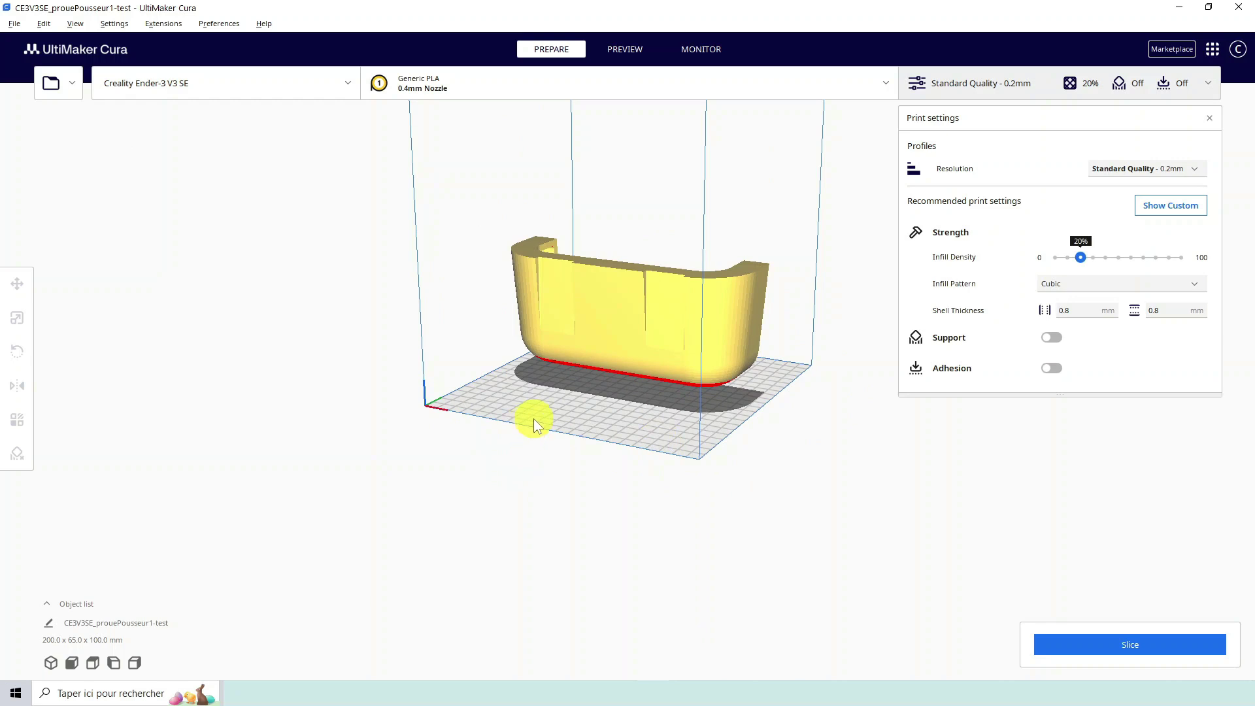
{"action": "scroll", "coordinate": [669, 213], "scroll_direction": "up", "scroll_amount": 3}
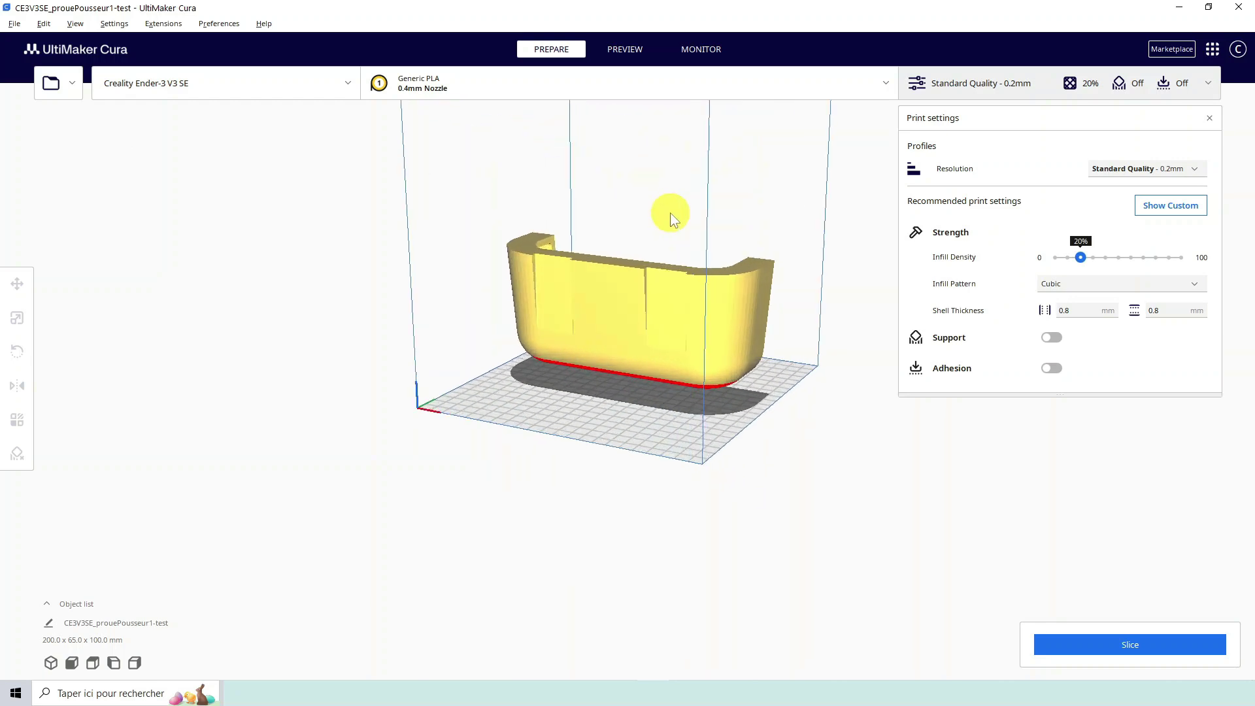
{"action": "left_click", "coordinate": [607, 304]}
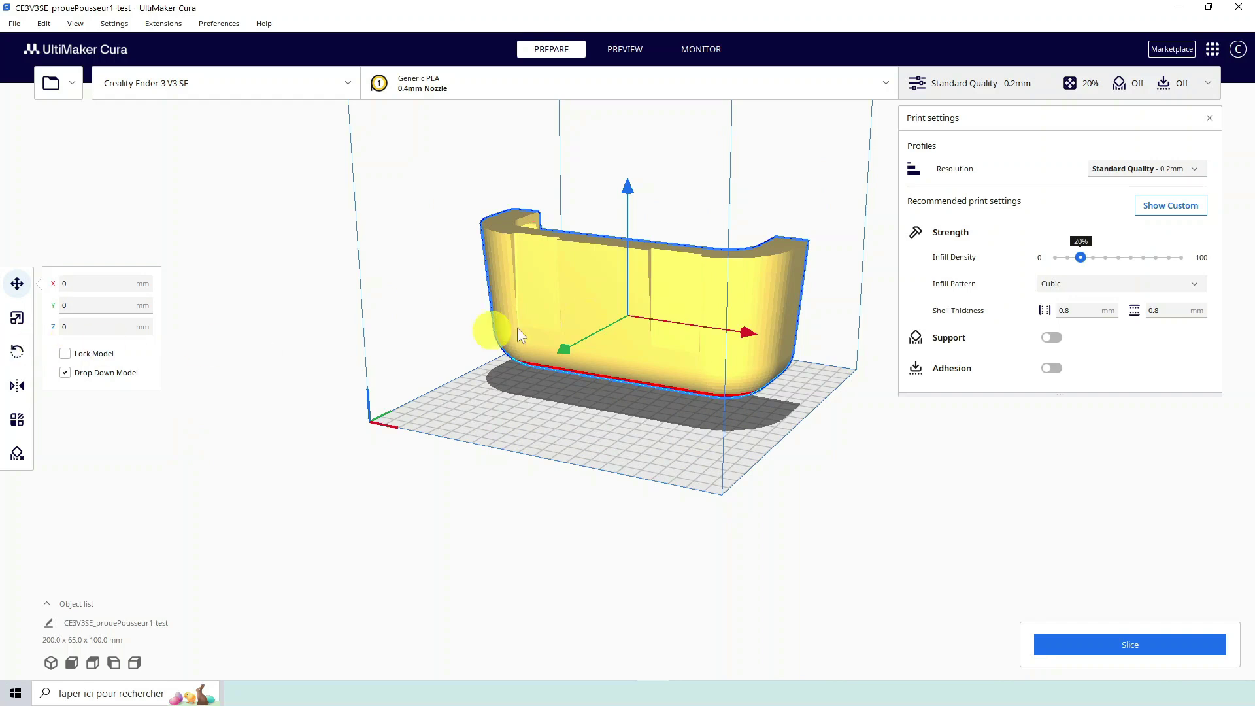
{"action": "left_click", "coordinate": [18, 353]}
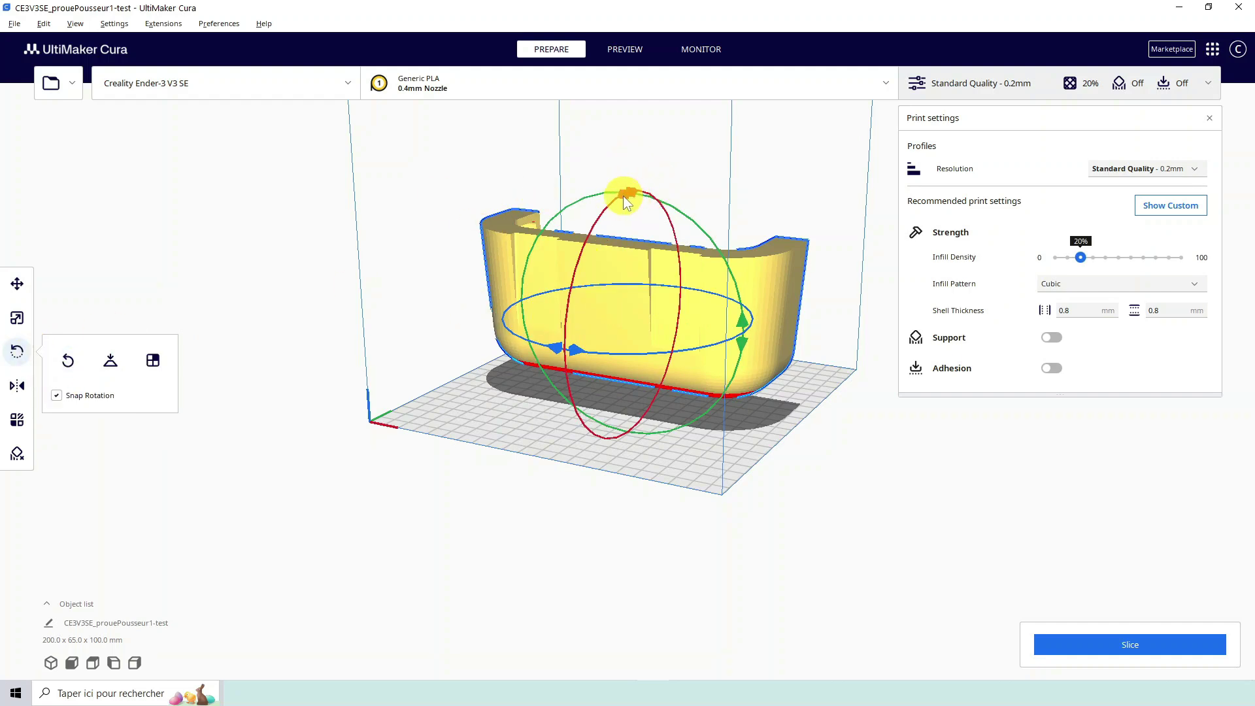
{"action": "left_click_drag", "start_coordinate": [624, 193], "coordinate": [787, 207]}
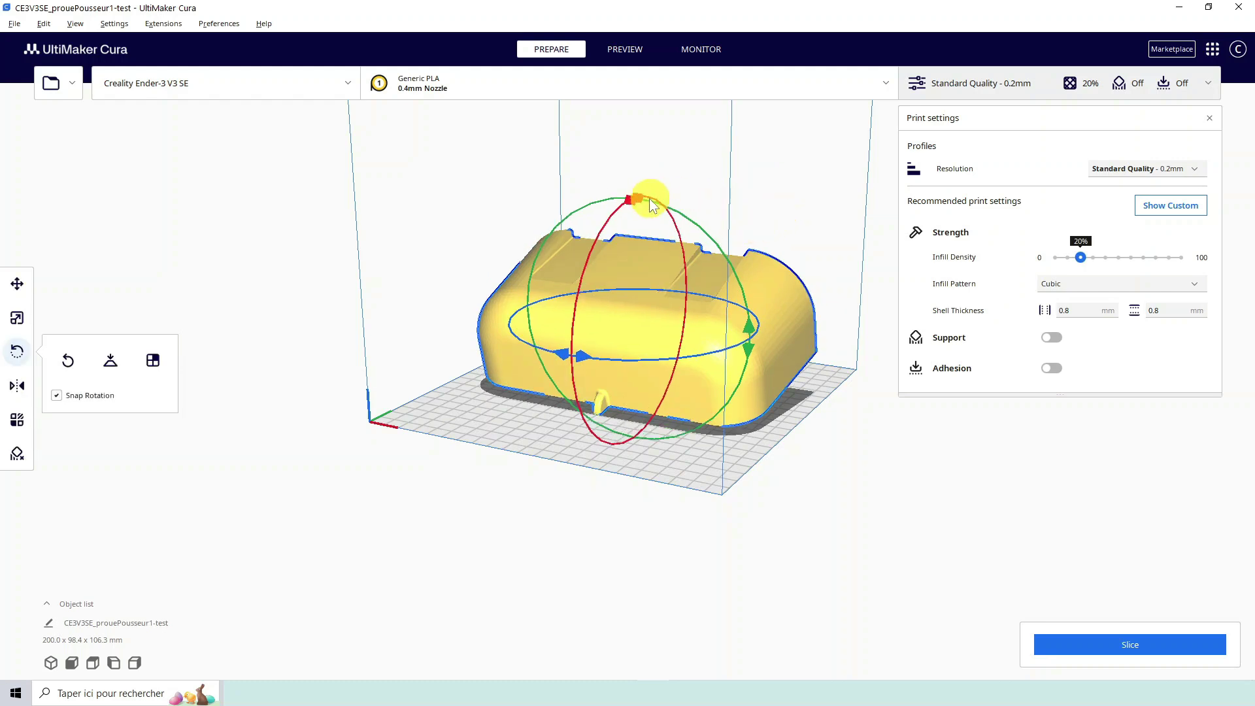
{"action": "left_click_drag", "start_coordinate": [633, 200], "coordinate": [649, 197]}
{"action": "scroll", "coordinate": [771, 402], "scroll_direction": "up", "scroll_amount": 1}
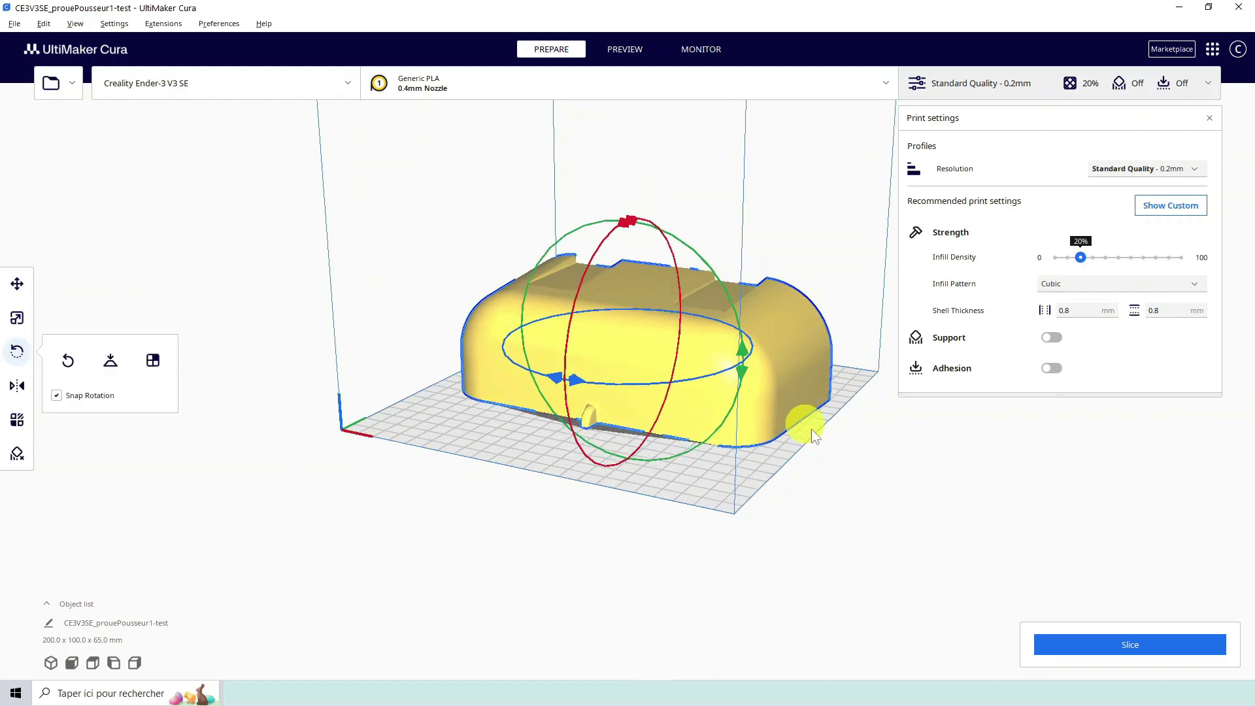
{"action": "left_click", "coordinate": [790, 501]}
Enable print supports with the Normal type placed Everywhere and slice the bow.
{"action": "right_click_drag", "start_coordinate": [859, 450], "coordinate": [611, 312]}
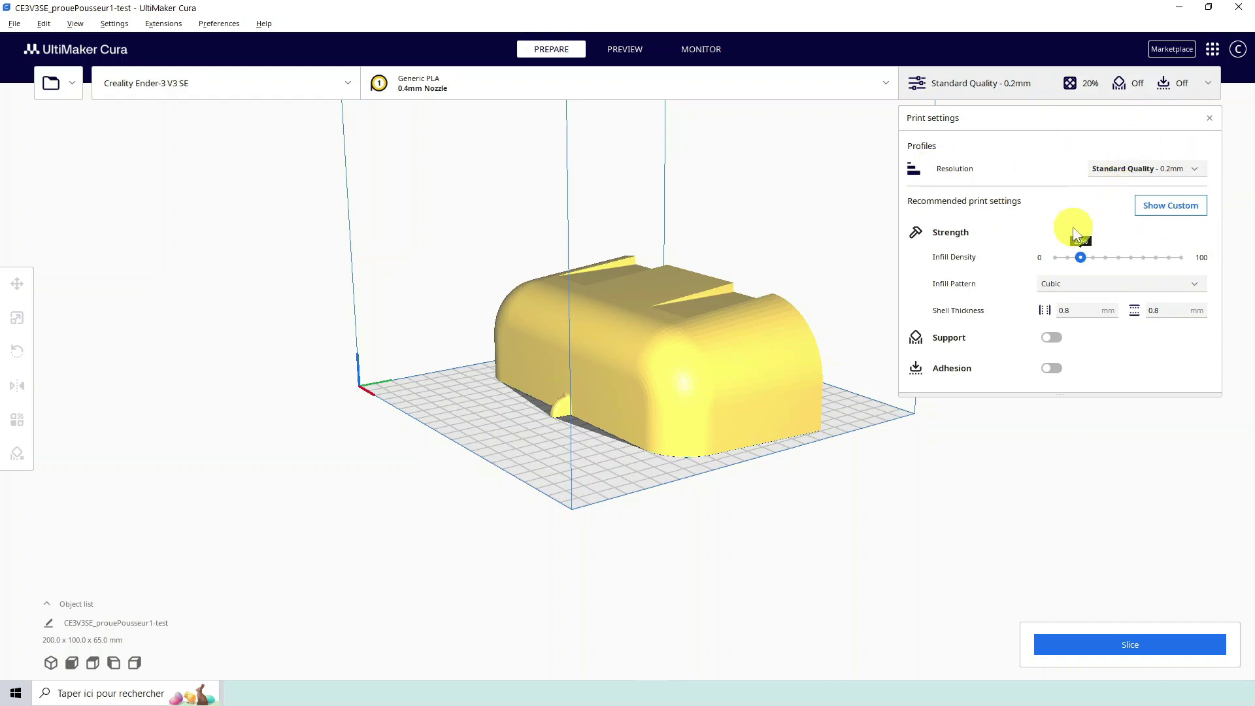
{"action": "left_click", "coordinate": [1055, 337]}
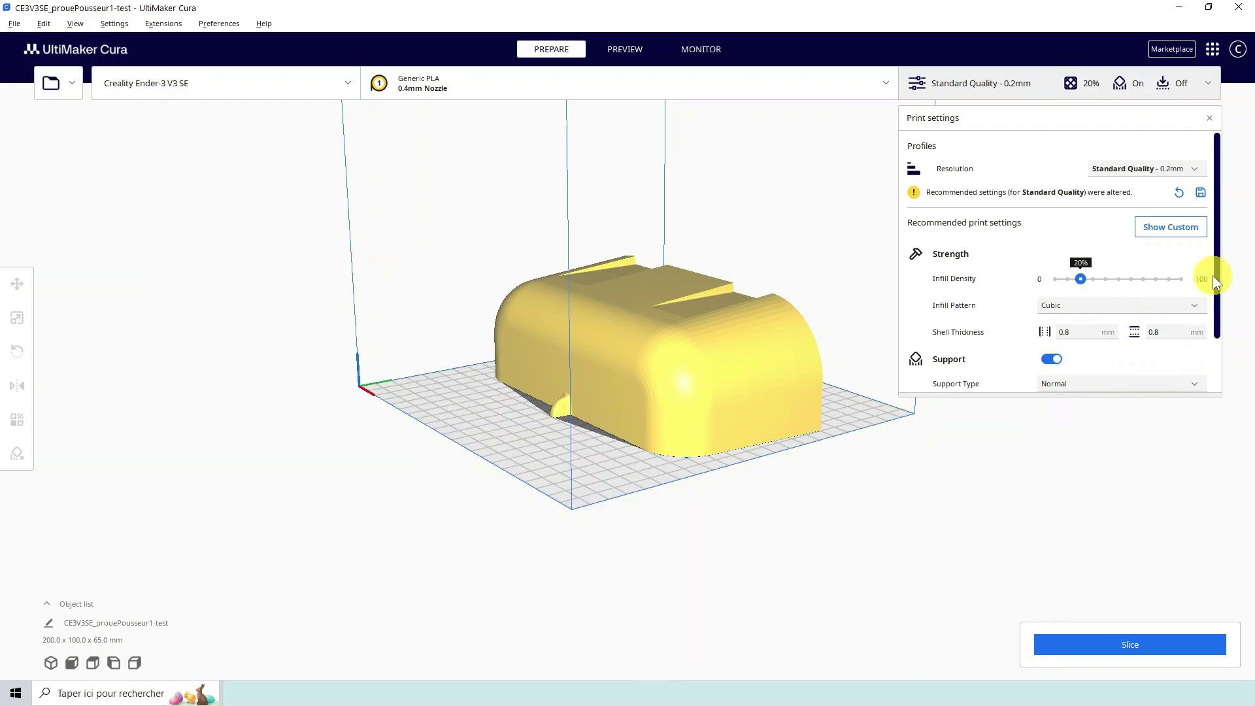
{"action": "left_click_drag", "start_coordinate": [1218, 281], "coordinate": [1217, 321]}
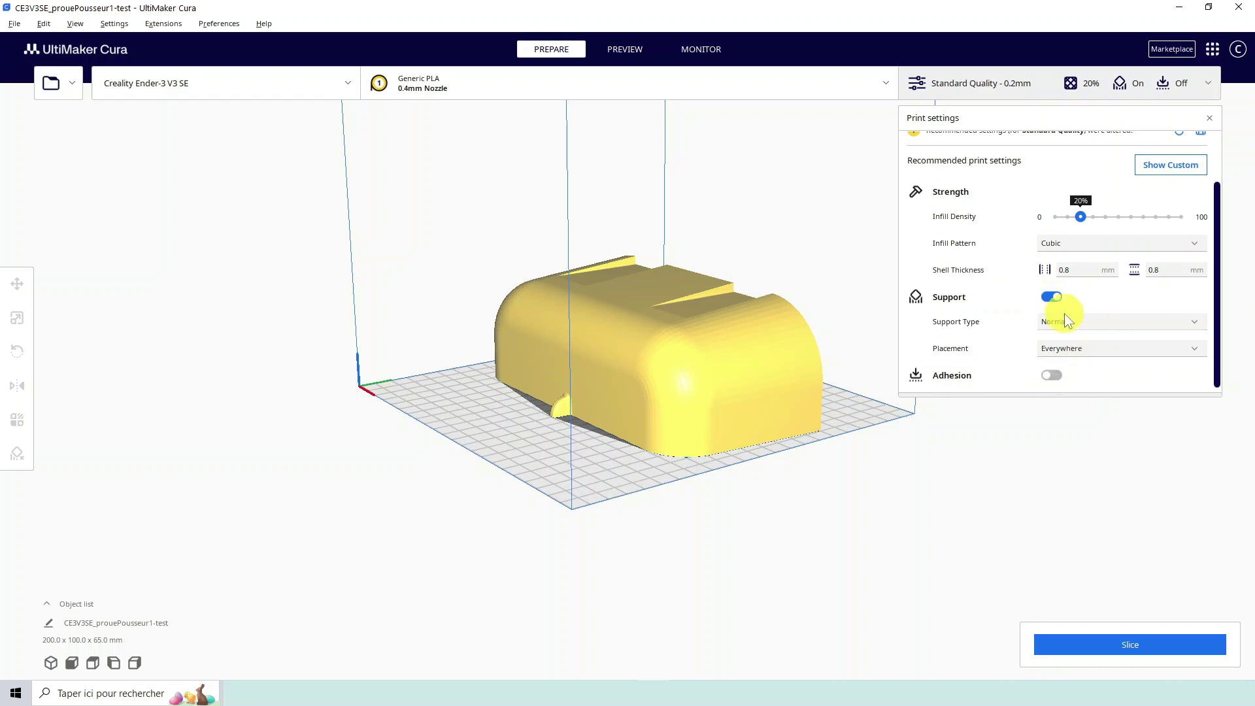
{"action": "right_click_drag", "start_coordinate": [782, 367], "coordinate": [582, 508]}
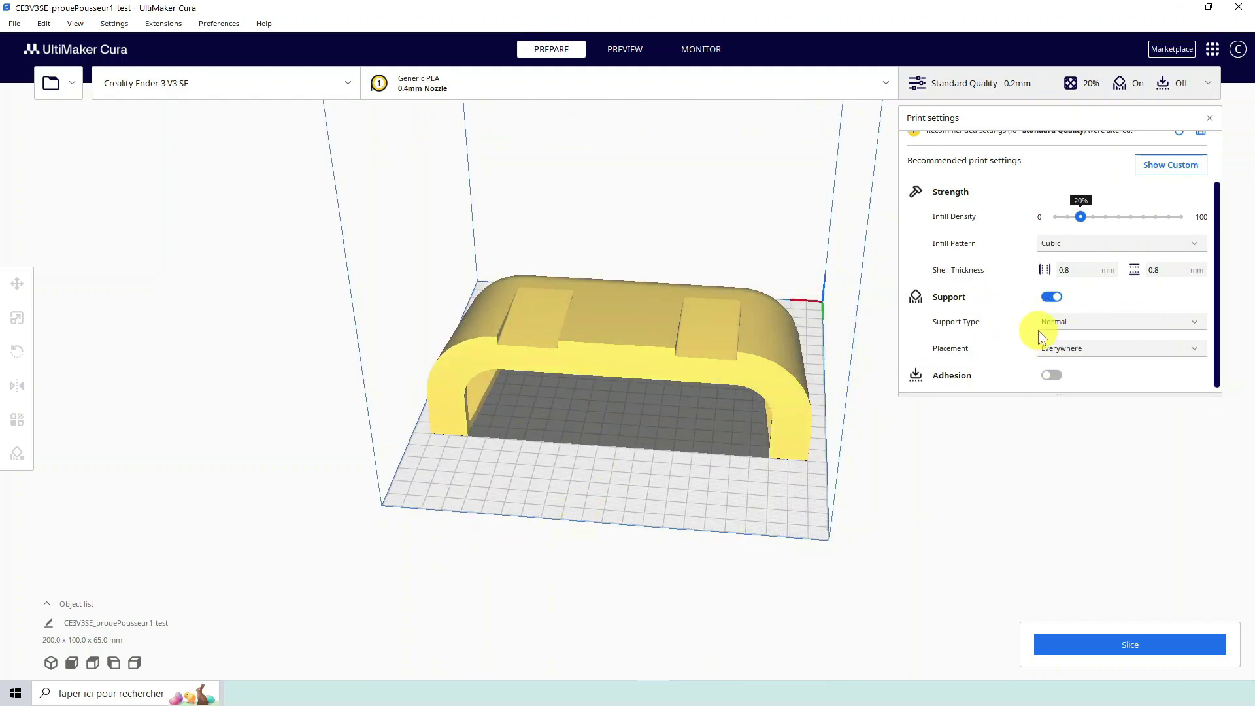
{"action": "left_click", "coordinate": [1136, 645]}
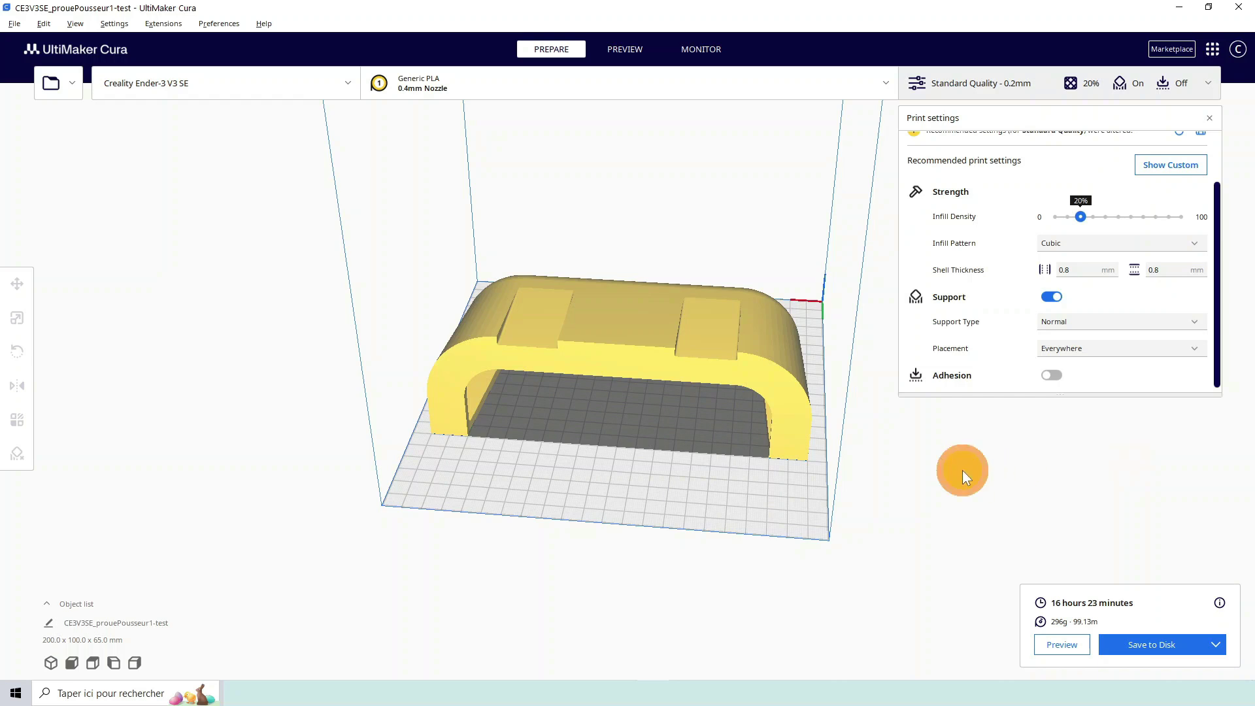
Preview the sliced layers and examine the normal supports inside the bow's cavity from below and above.
{"action": "right_click_drag", "start_coordinate": [713, 468], "coordinate": [765, 456]}
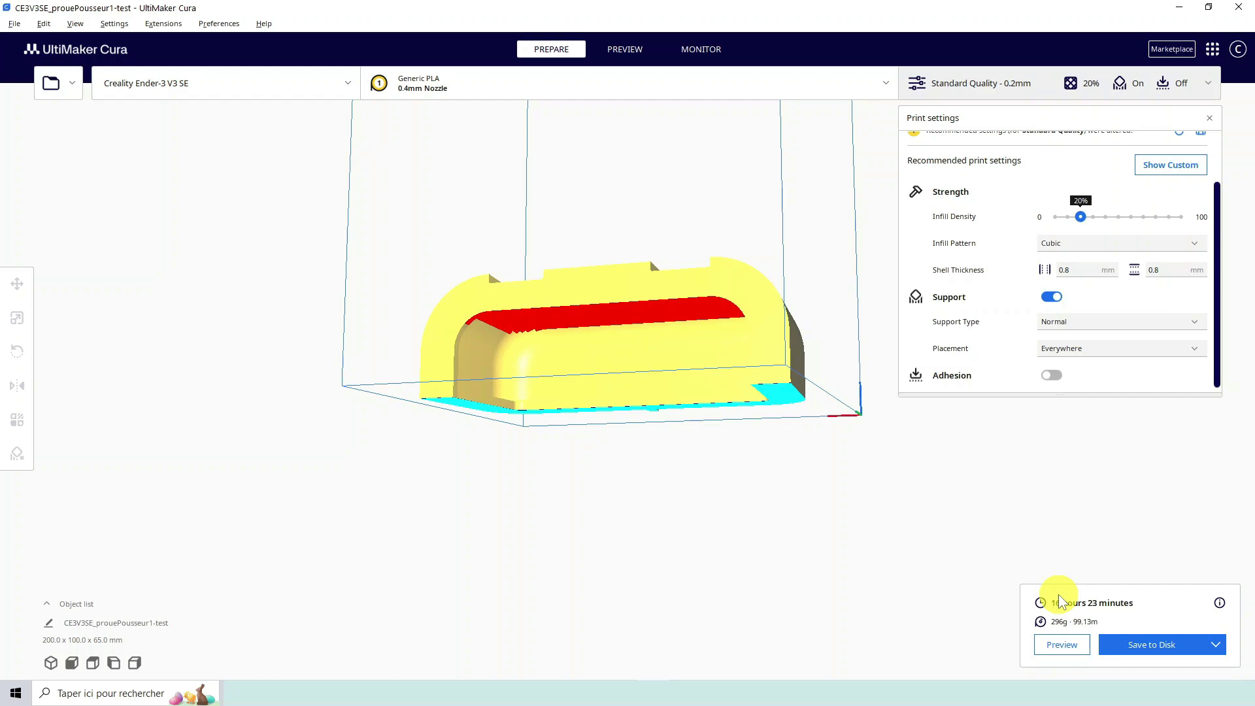
{"action": "left_click", "coordinate": [1060, 644]}
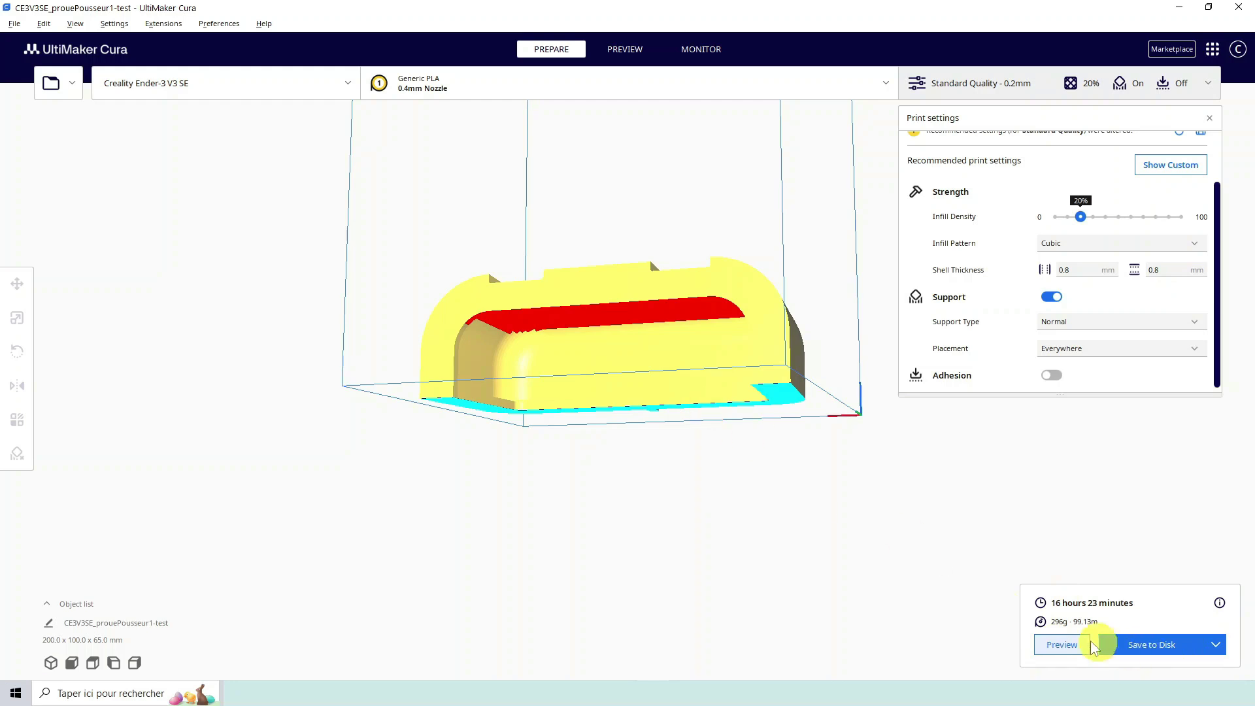
{"action": "left_click", "coordinate": [1061, 644]}
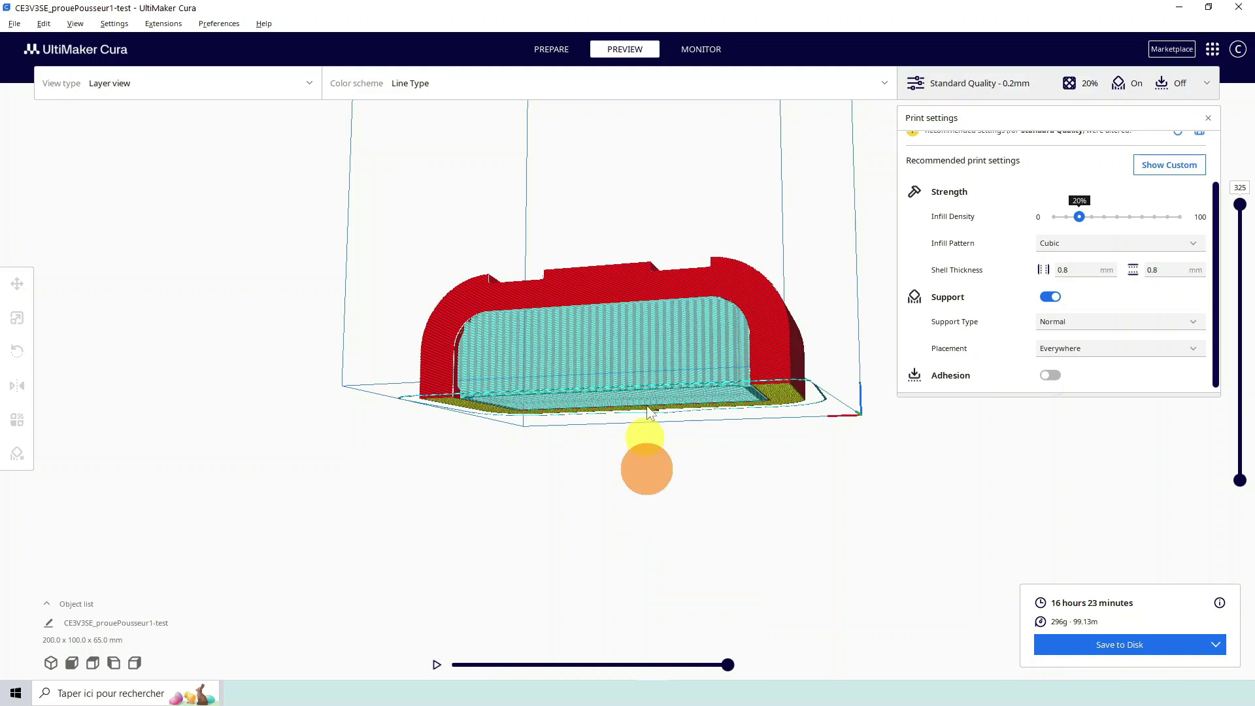
{"action": "right_click_drag", "start_coordinate": [650, 410], "coordinate": [671, 289]}
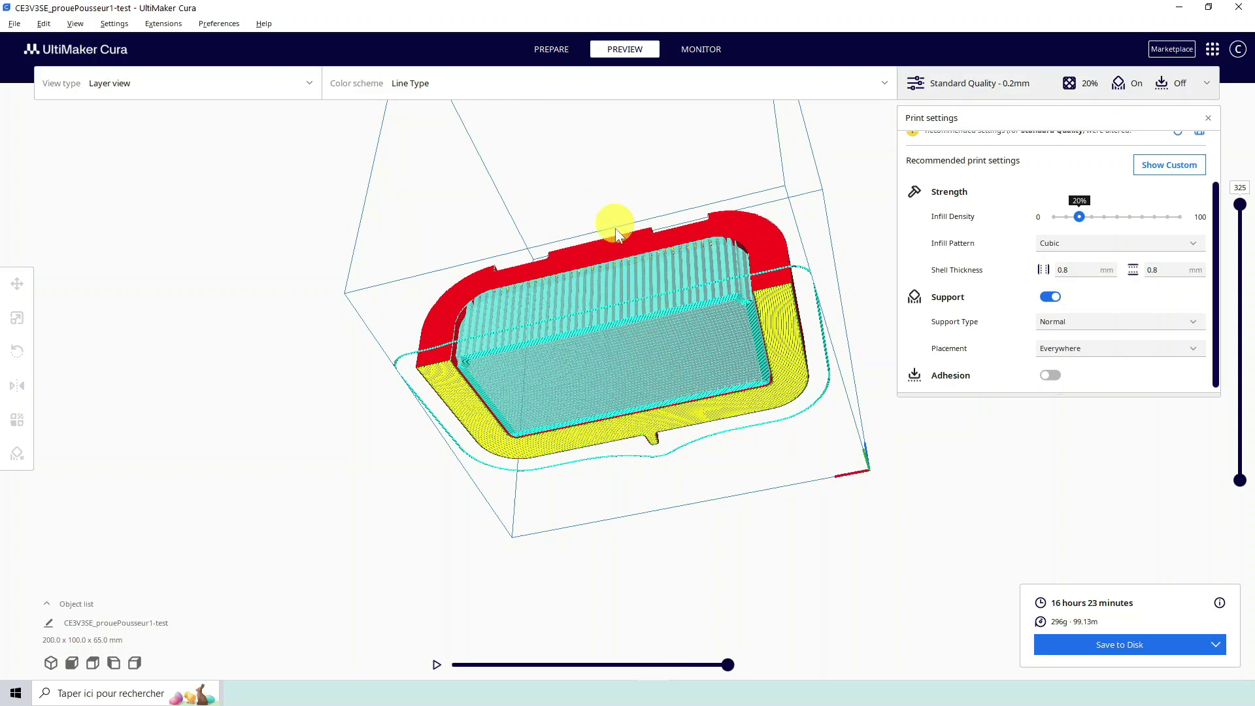
{"action": "right_click_drag", "start_coordinate": [614, 223], "coordinate": [620, 365]}
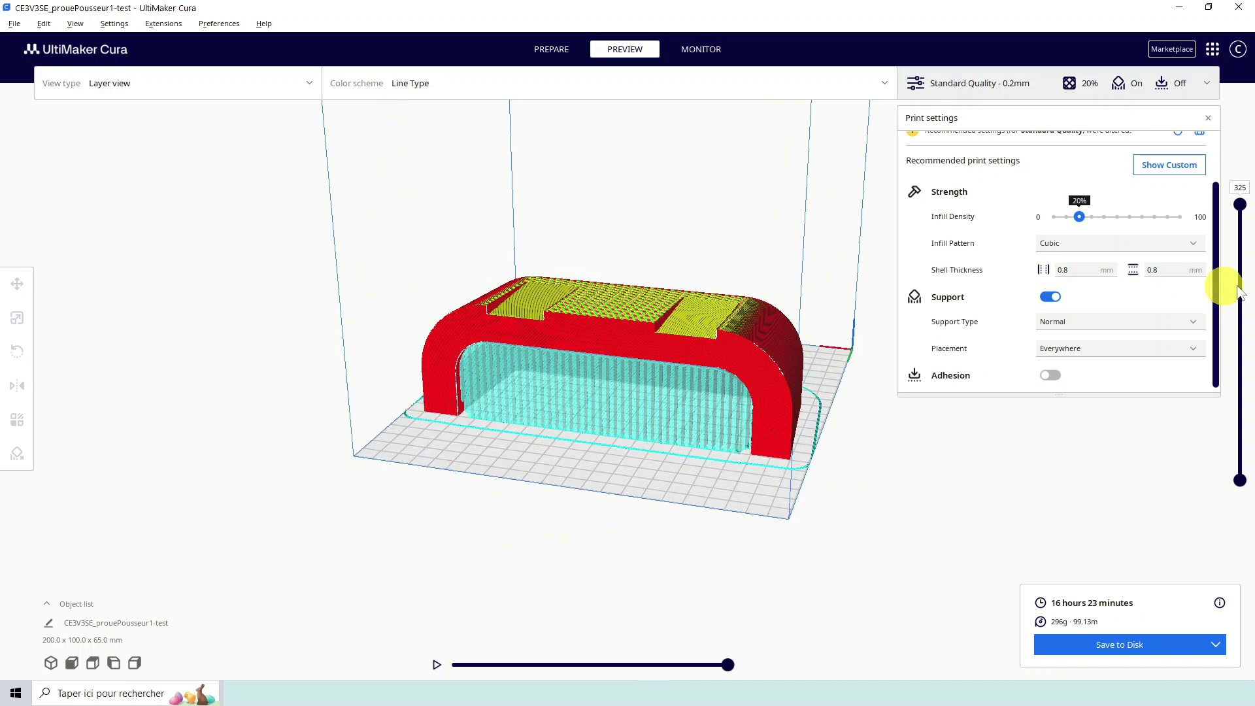
Set the support type to Tree and dismiss the No layers to show message permanently.
{"action": "left_click", "coordinate": [1194, 322]}
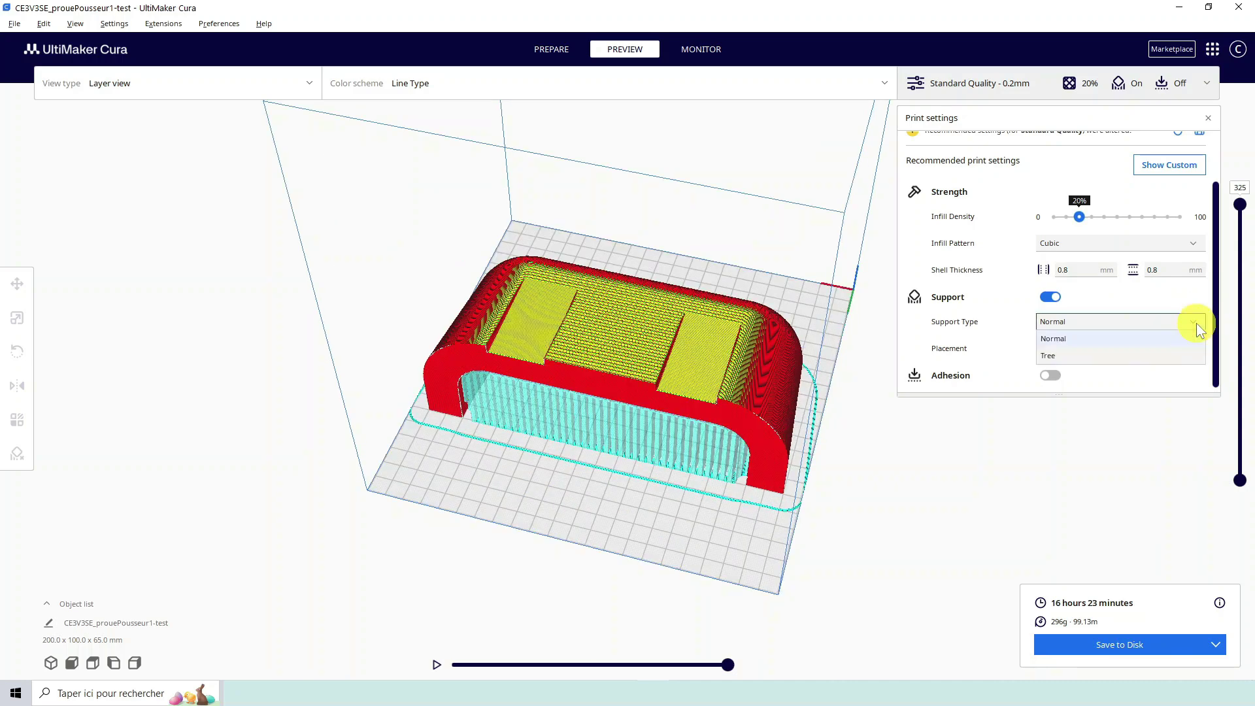
{"action": "left_click", "coordinate": [1053, 354]}
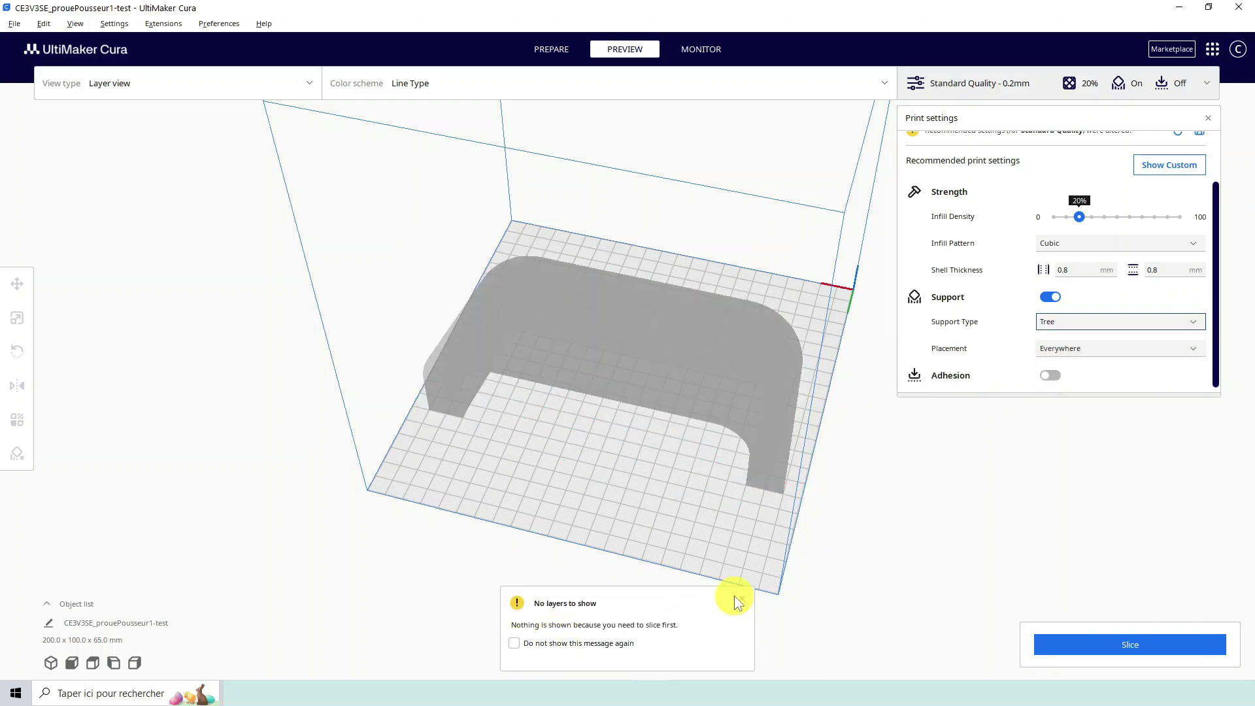
{"action": "left_click", "coordinate": [514, 642]}
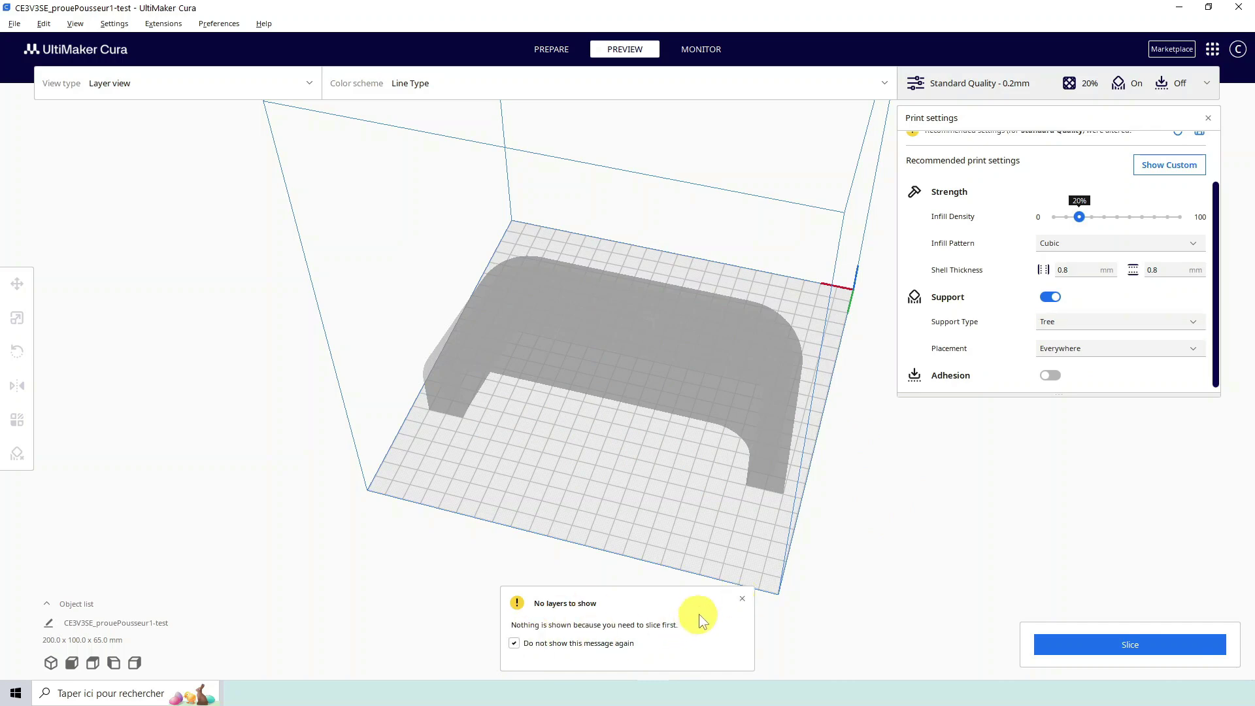
{"action": "left_click", "coordinate": [742, 599]}
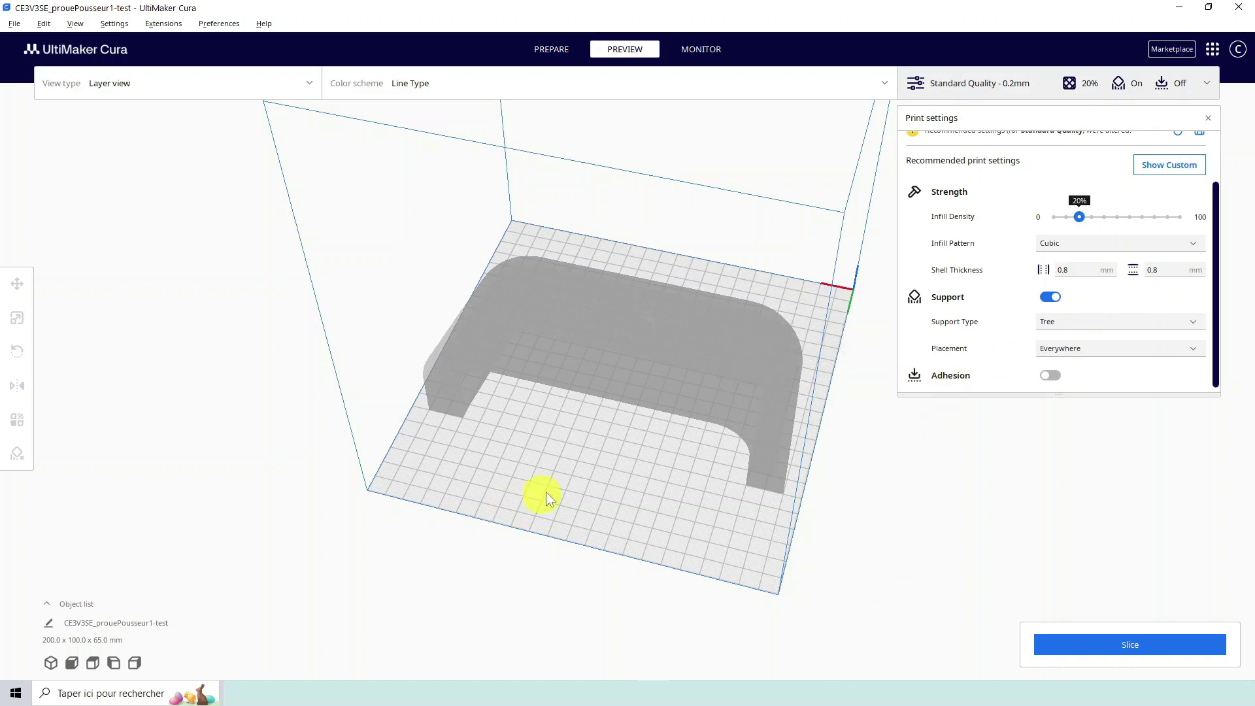
Slice the bow again and examine the tree supports inside its cavity from below.
{"action": "scroll", "coordinate": [783, 441], "scroll_direction": "up", "scroll_amount": 2}
{"action": "scroll", "coordinate": [783, 442], "scroll_direction": "down", "scroll_amount": 3}
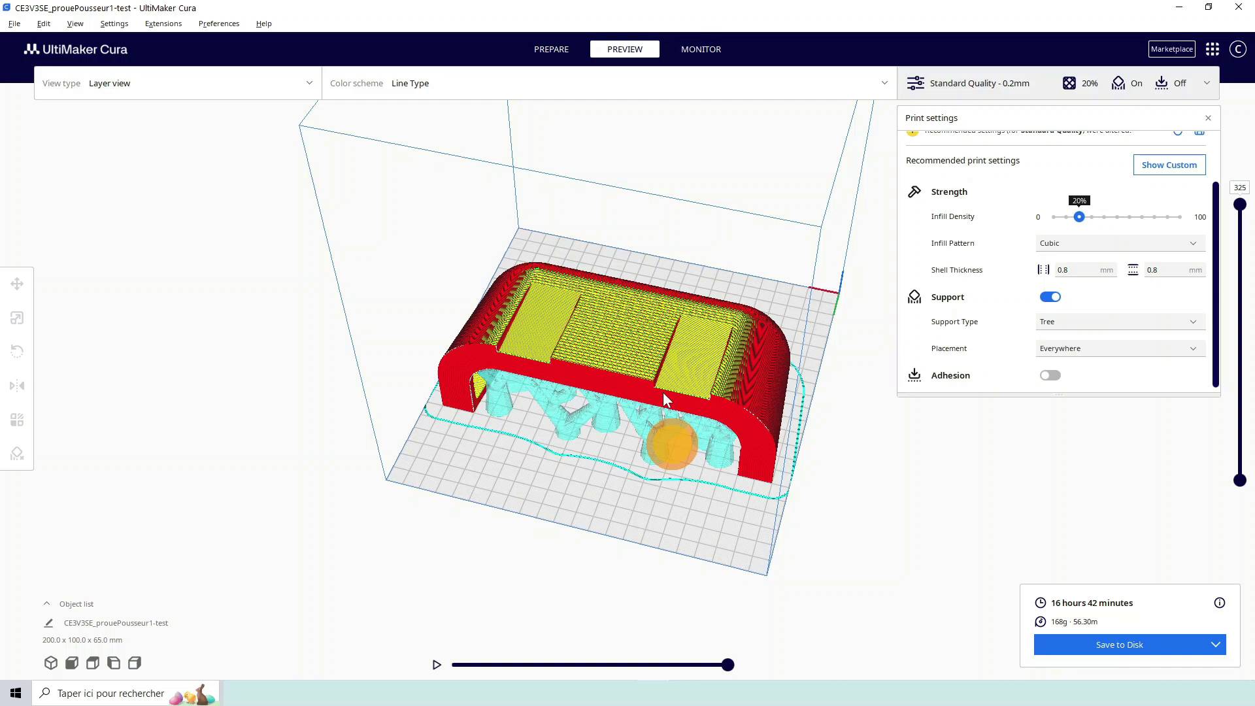
{"action": "right_click_drag", "start_coordinate": [663, 390], "coordinate": [601, 340]}
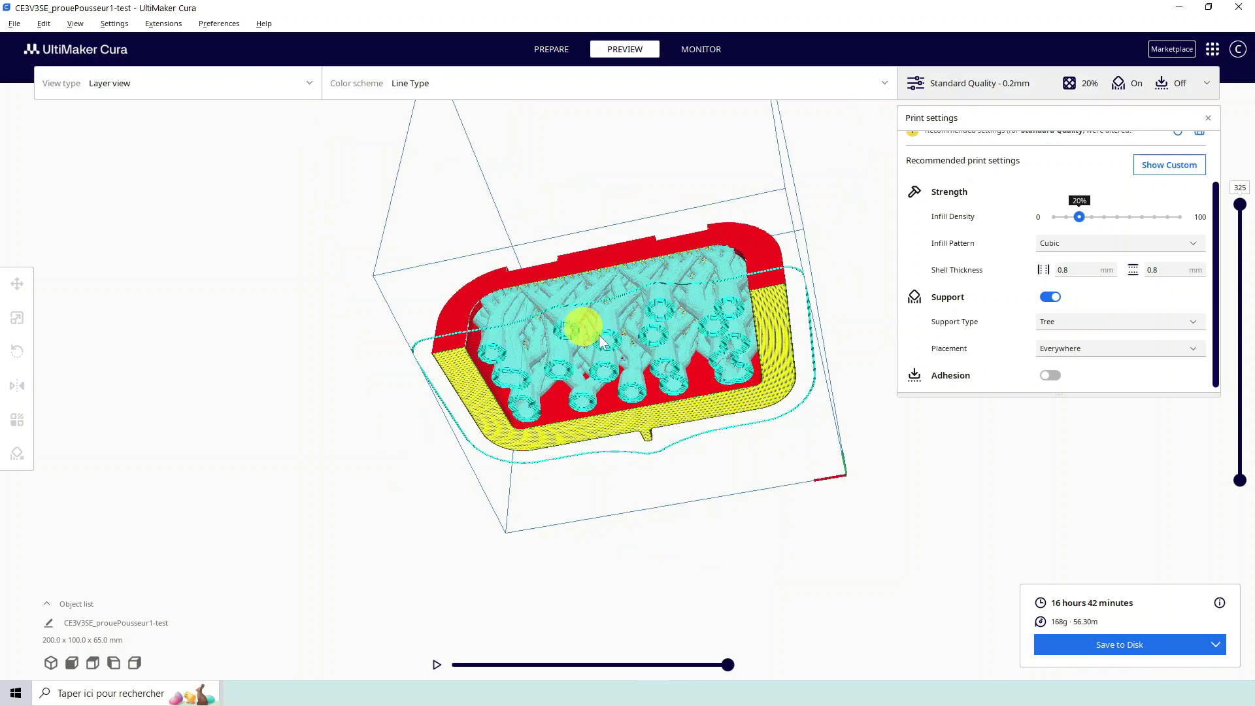
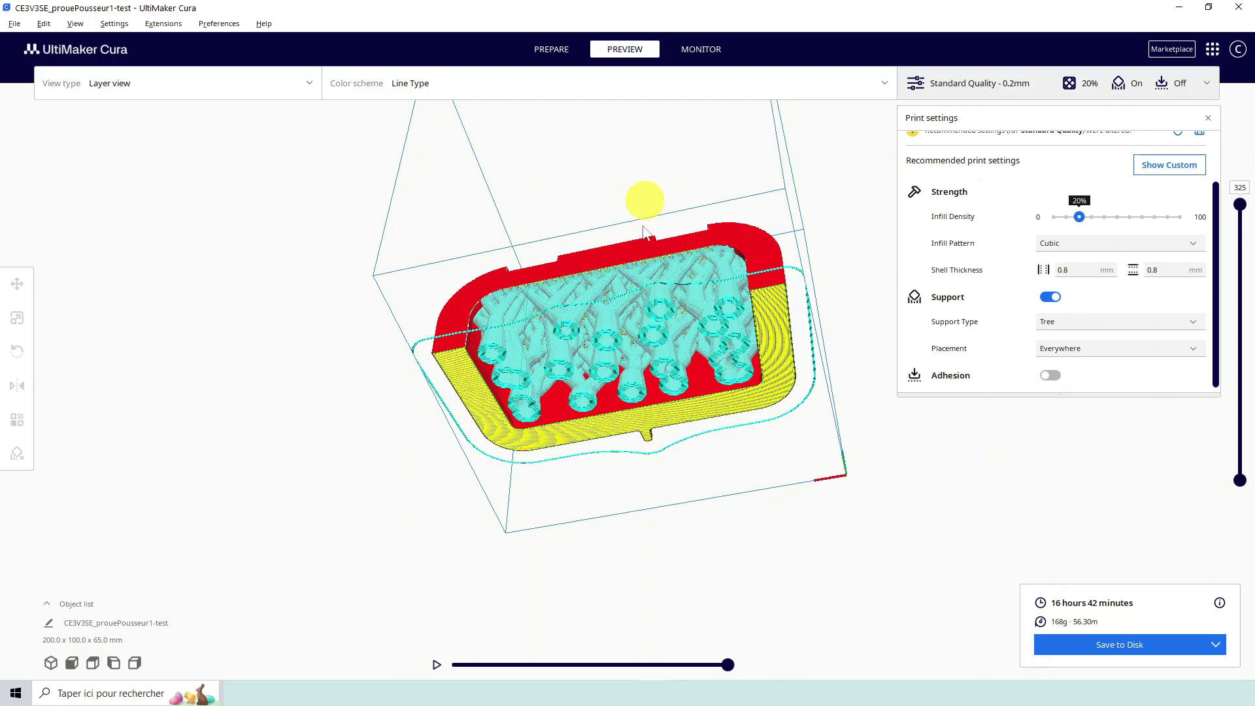
Start a new empty project, discarding the sliced bow and its current print settings.
{"action": "right_click_drag", "start_coordinate": [644, 227], "coordinate": [618, 327]}
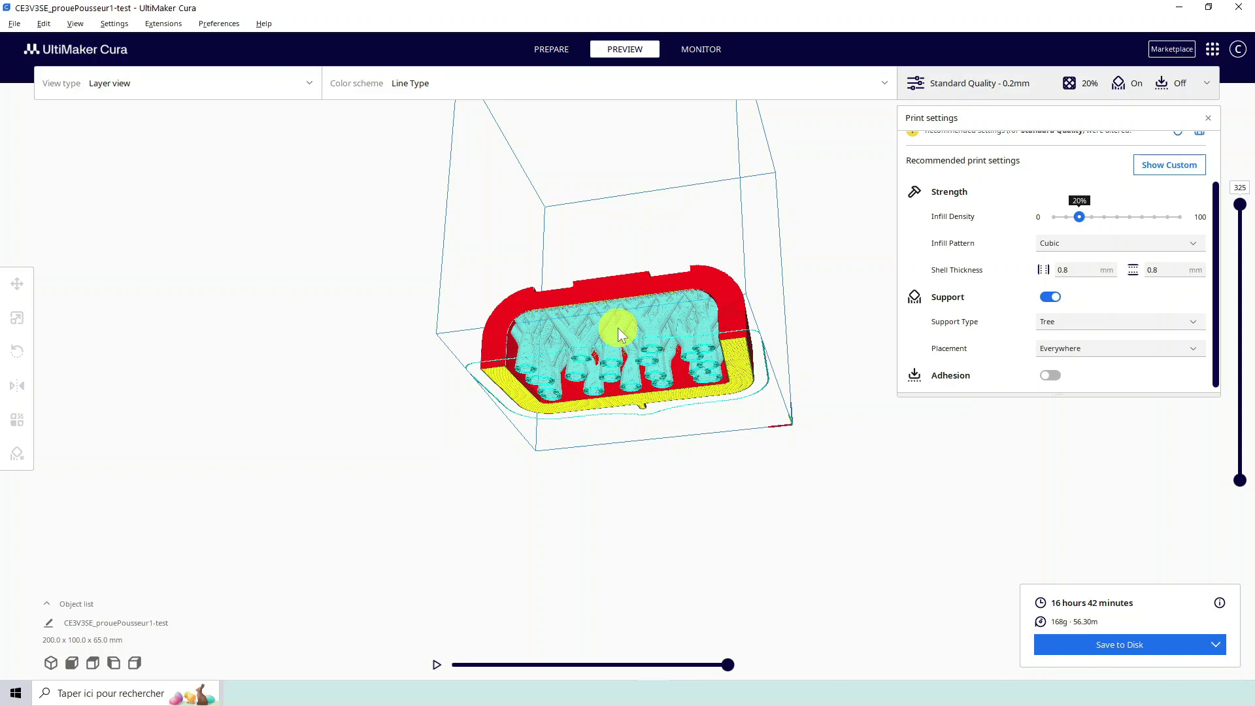
{"action": "right_click_drag", "start_coordinate": [617, 327], "coordinate": [630, 324]}
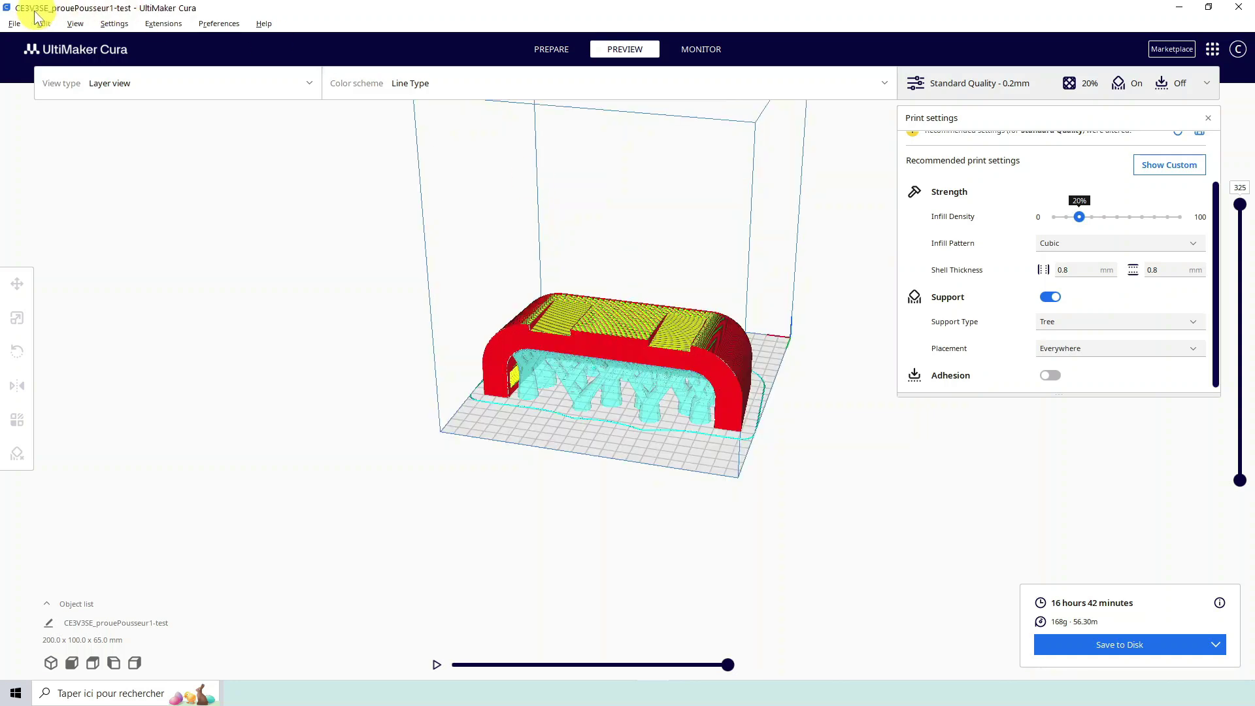
{"action": "left_click", "coordinate": [14, 23]}
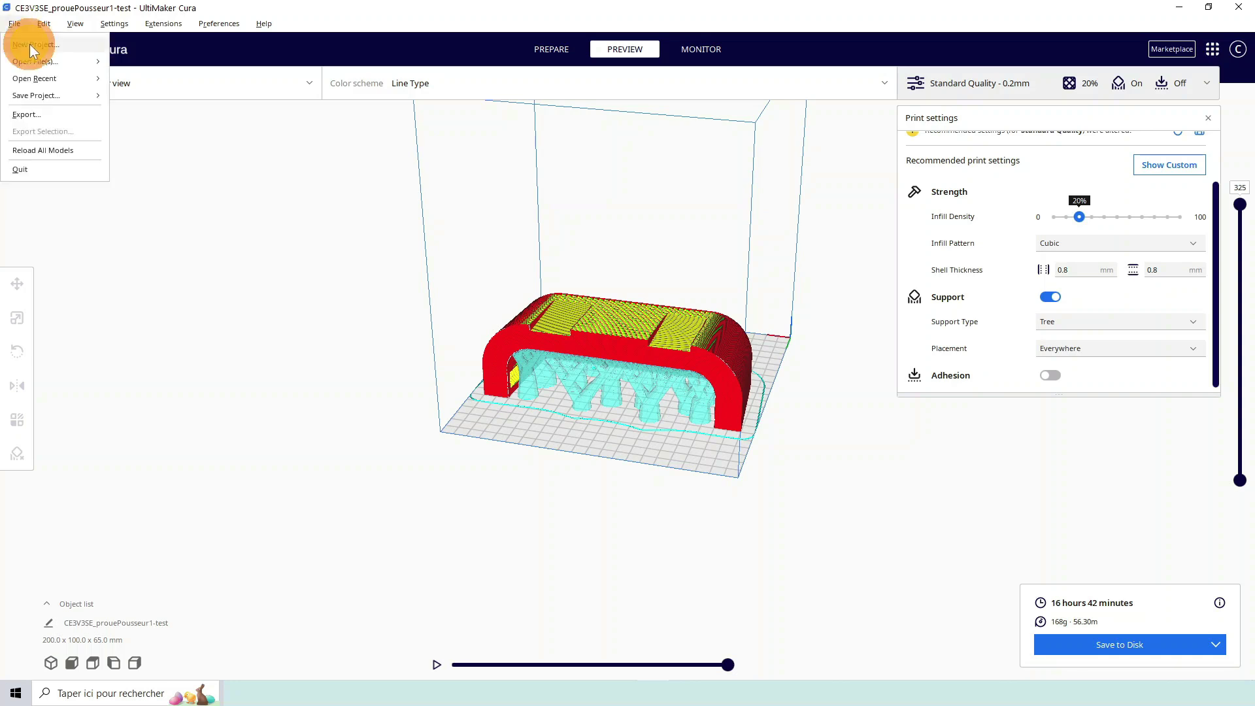
{"action": "left_click", "coordinate": [29, 45]}
{"action": "left_click", "coordinate": [756, 372]}
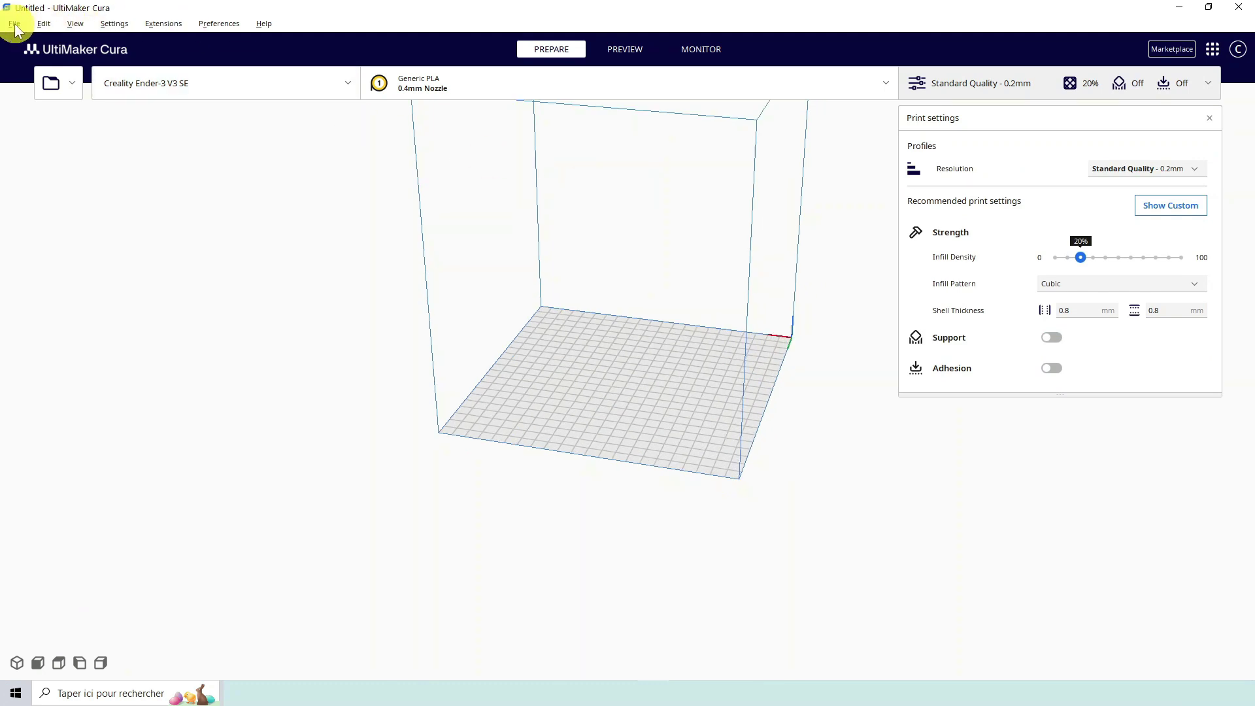
Load prouePousseur1-test.stl from the CAO vidéos folder onto the build plate.
{"action": "left_click", "coordinate": [51, 83]}
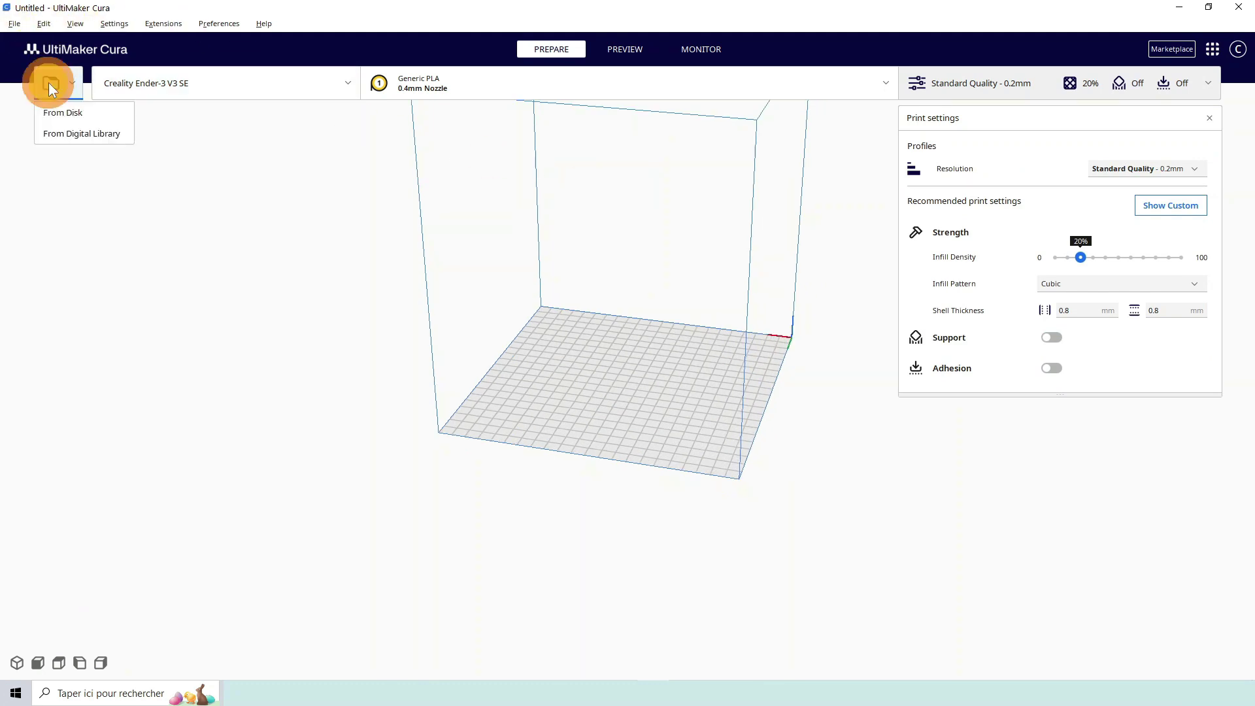
{"action": "left_click", "coordinate": [83, 114]}
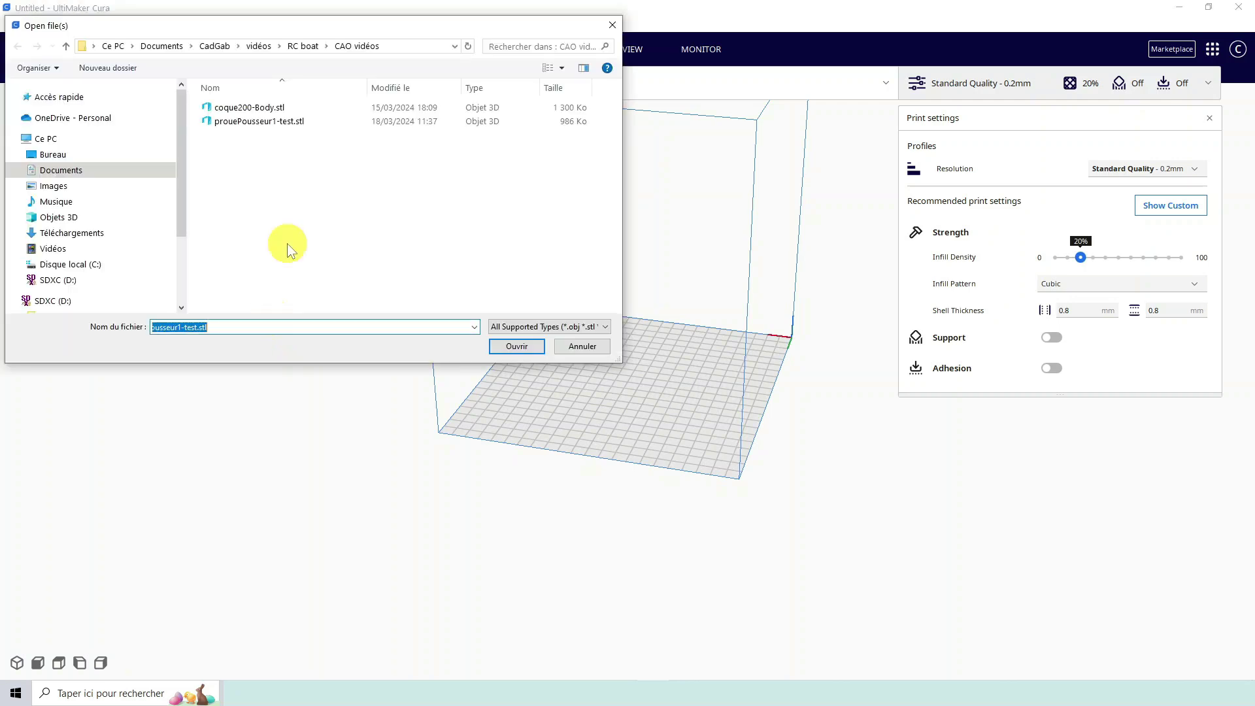
{"action": "left_click", "coordinate": [274, 121]}
{"action": "left_click", "coordinate": [498, 344]}
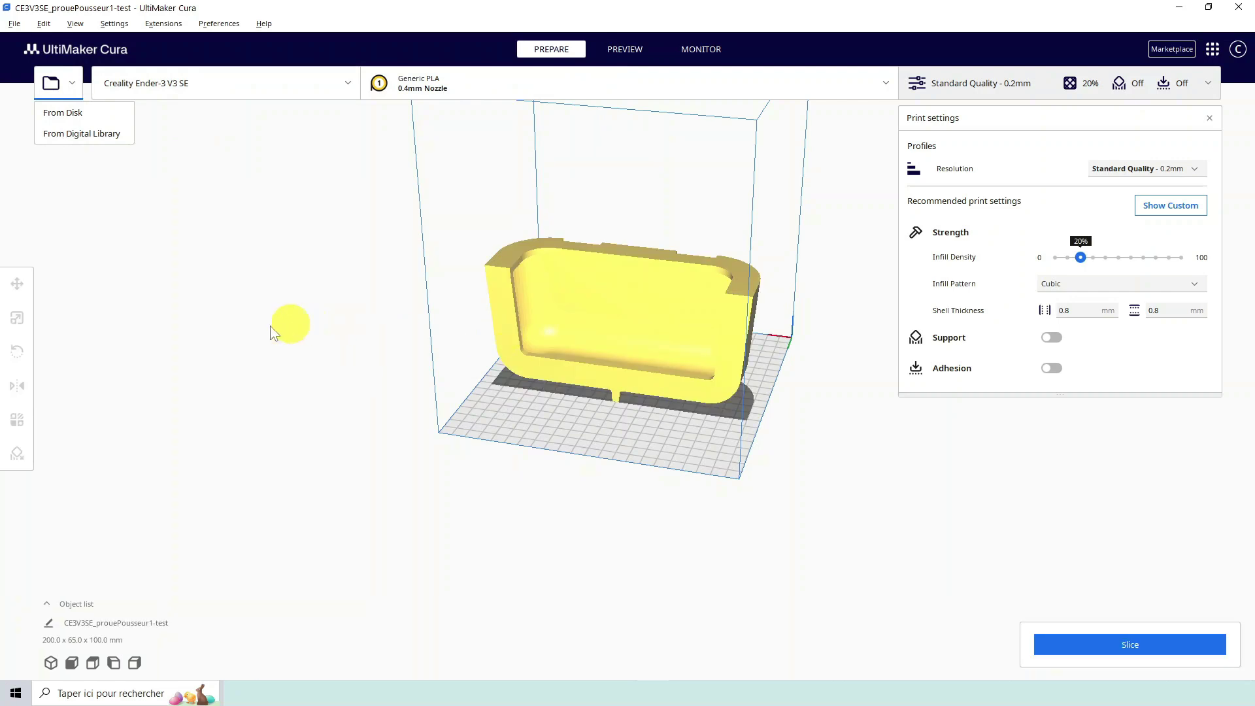
Rotate the bow 180° about the red axis so its notched edge rests on the build plate and the keel points up.
{"action": "left_click", "coordinate": [618, 304]}
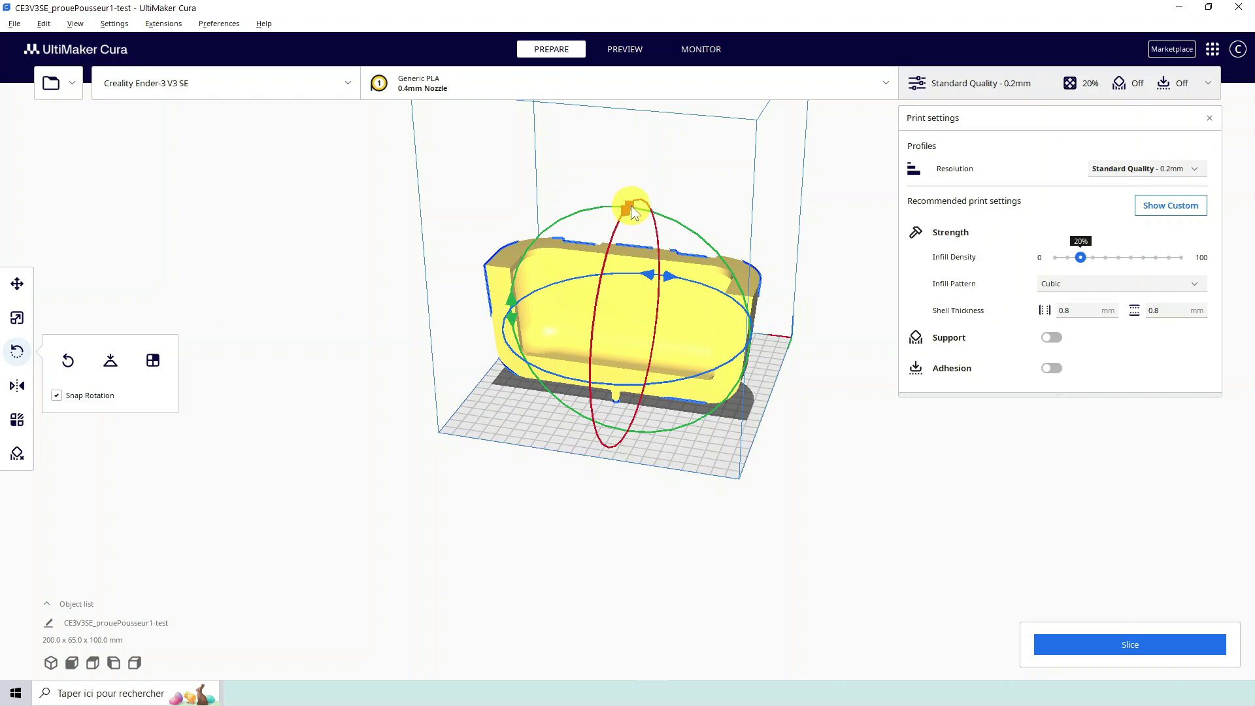
{"action": "left_click_drag", "start_coordinate": [630, 206], "coordinate": [630, 423]}
{"action": "left_click", "coordinate": [808, 418]}
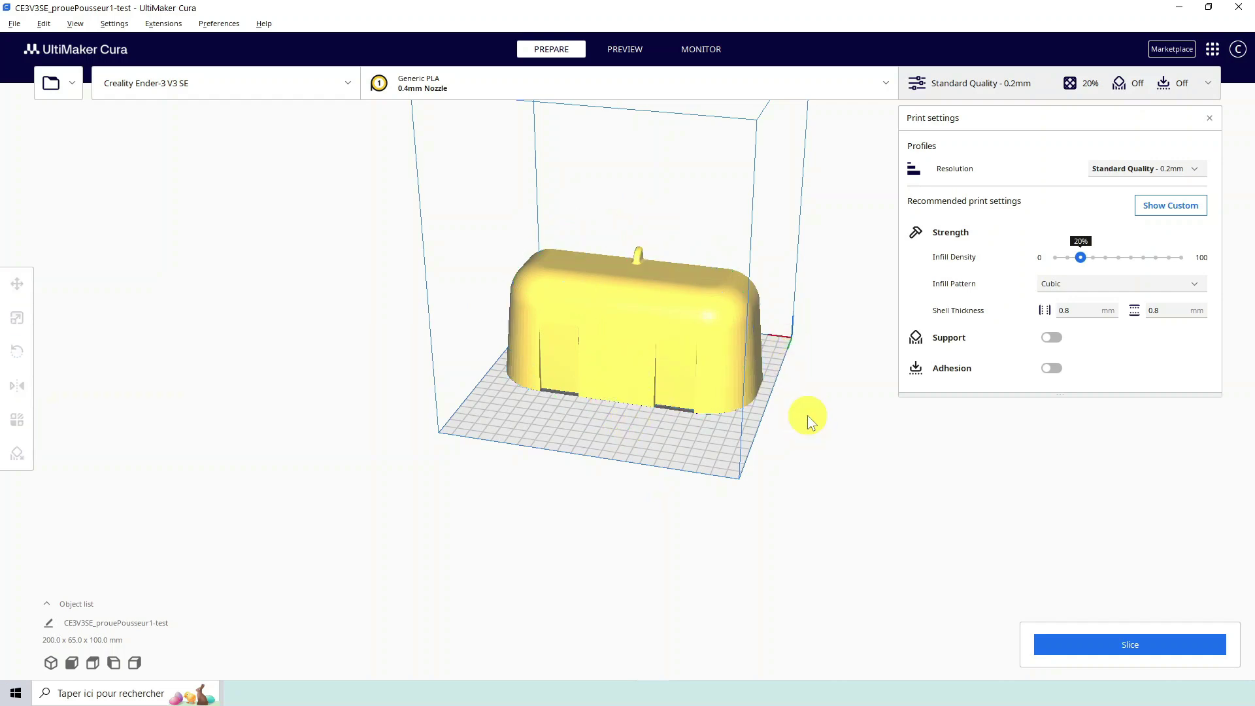
{"action": "right_click_drag", "start_coordinate": [826, 316], "coordinate": [794, 376]}
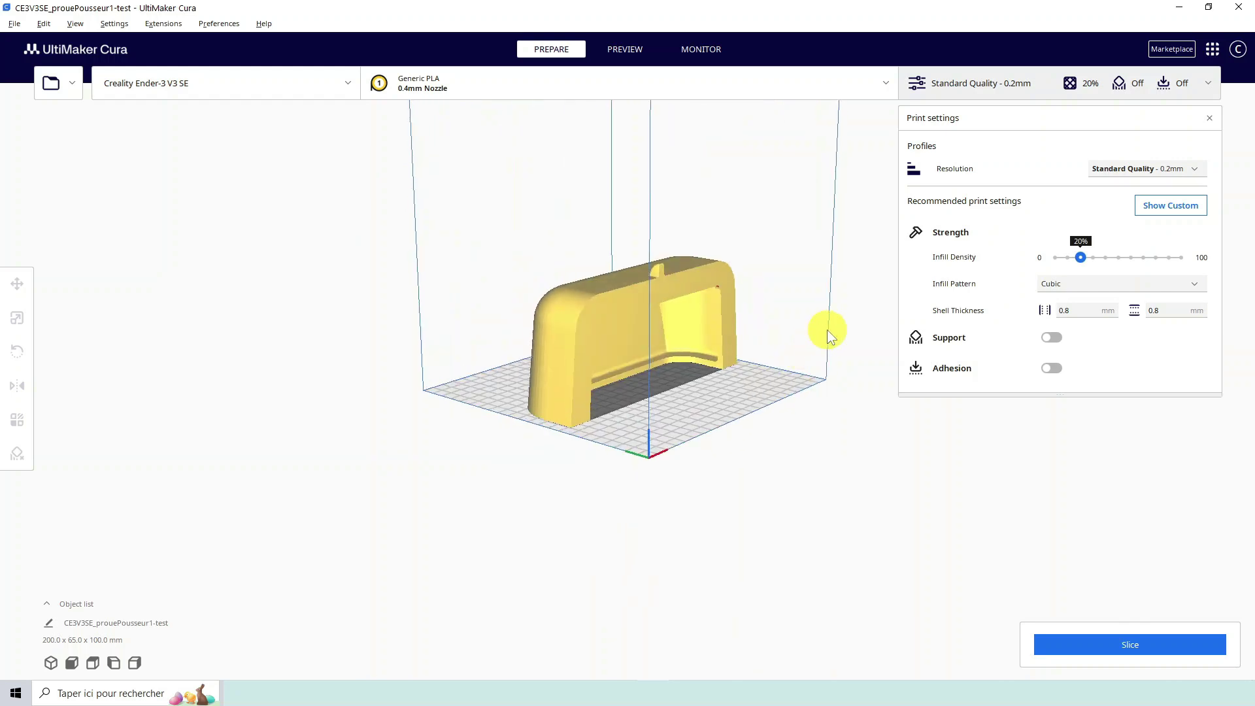
Enable print supports placed Everywhere, set the support type to Tree, and slice the bow.
{"action": "left_click", "coordinate": [1050, 337]}
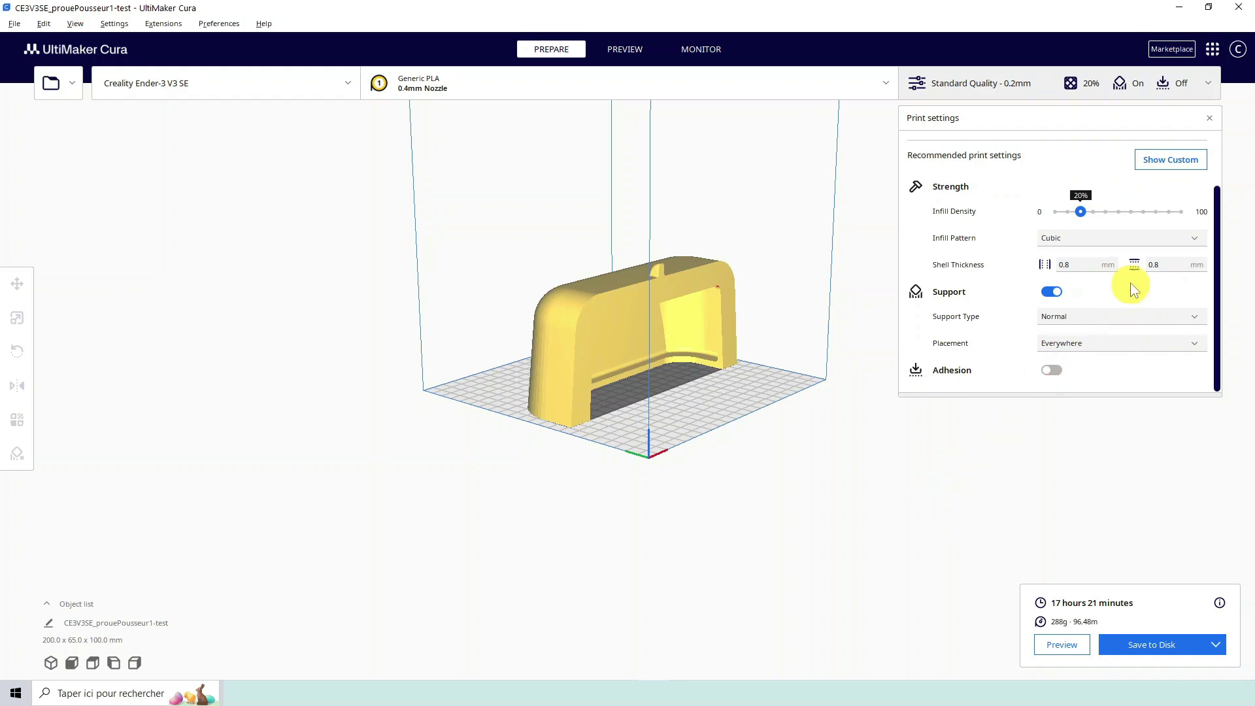
{"action": "left_click", "coordinate": [1193, 319]}
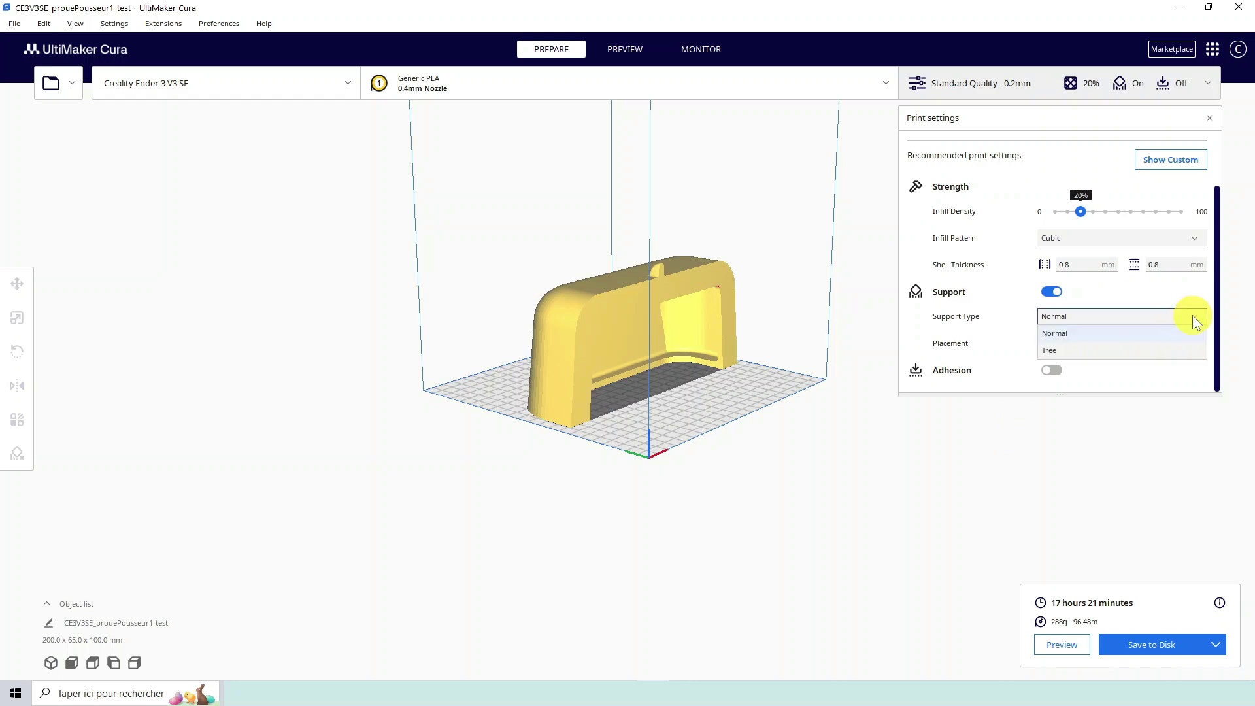
{"action": "left_click", "coordinate": [1068, 350]}
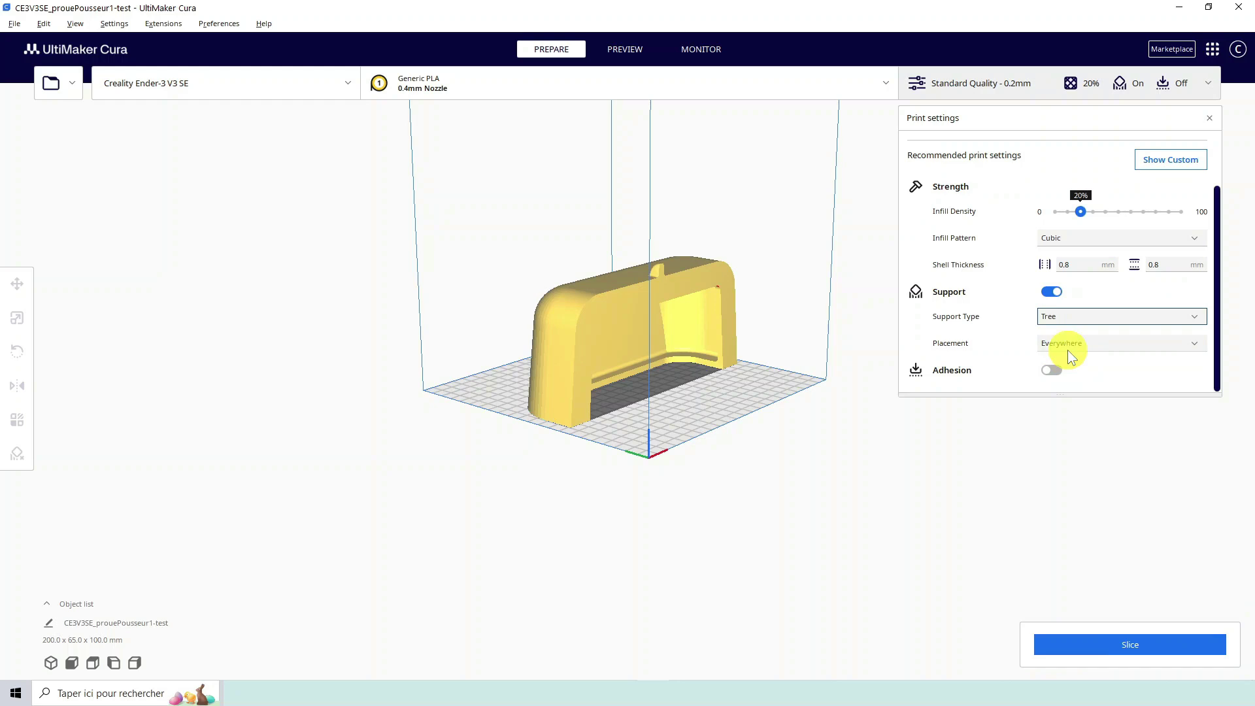
{"action": "left_click", "coordinate": [1131, 645]}
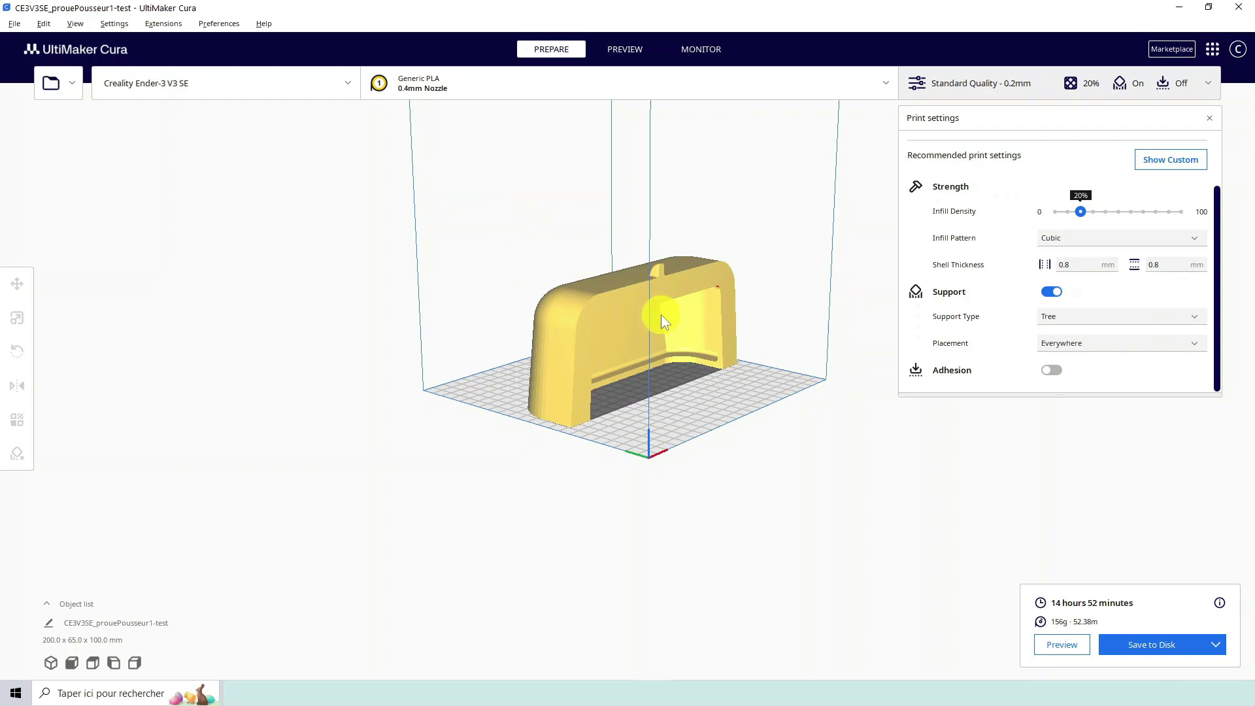
Preview the sliced layers and examine the tree supports in the bow's cavity from above, below and behind.
{"action": "scroll", "coordinate": [732, 379], "scroll_direction": "up", "scroll_amount": 1}
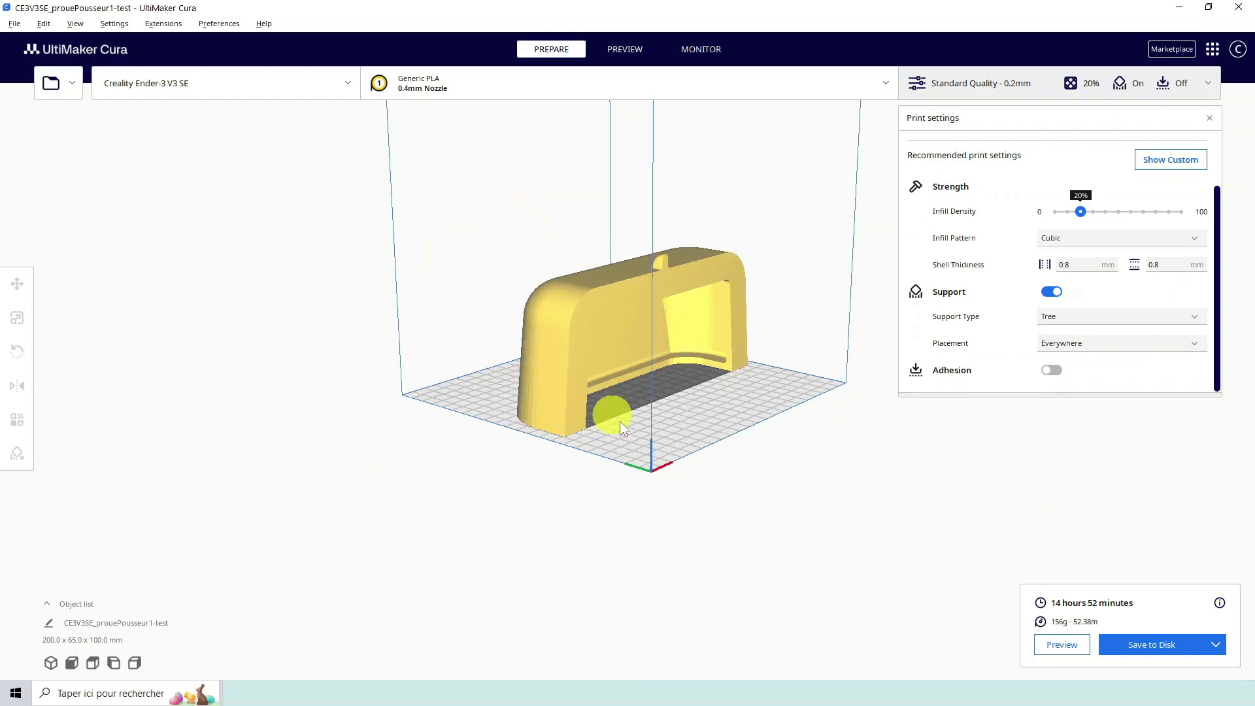
{"action": "right_click_drag", "start_coordinate": [563, 414], "coordinate": [700, 257]}
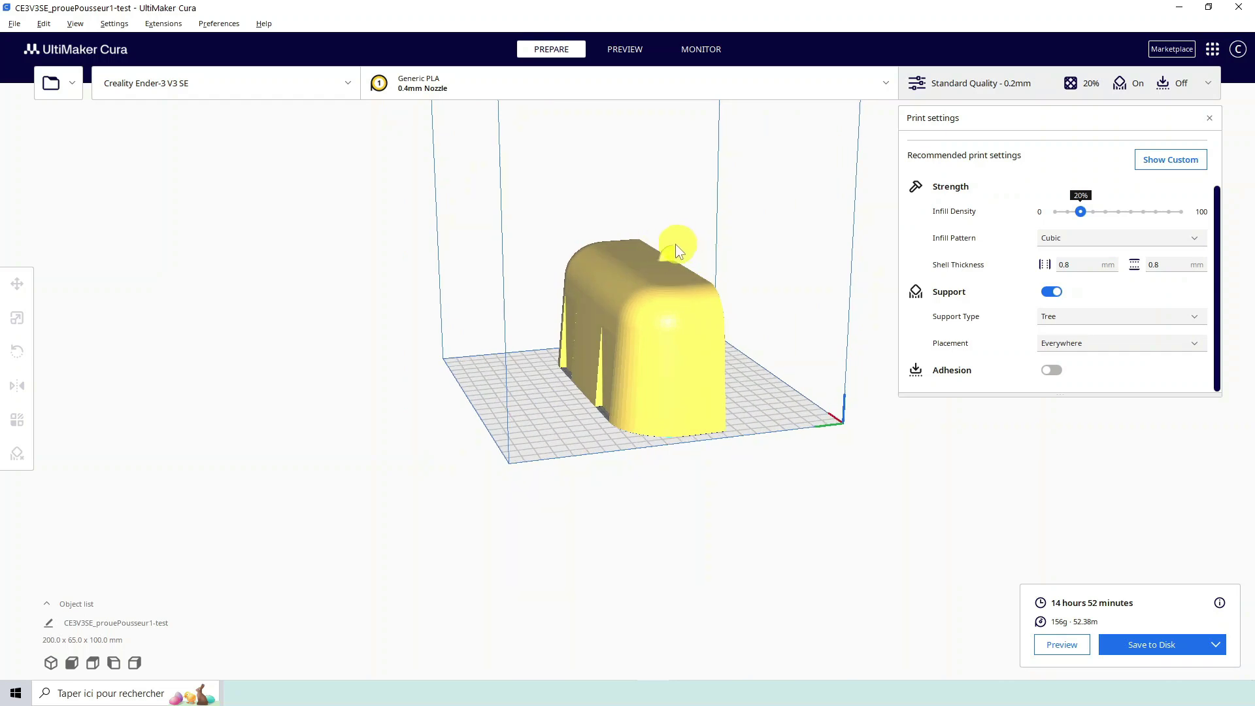
{"action": "right_click_drag", "start_coordinate": [739, 388], "coordinate": [521, 408]}
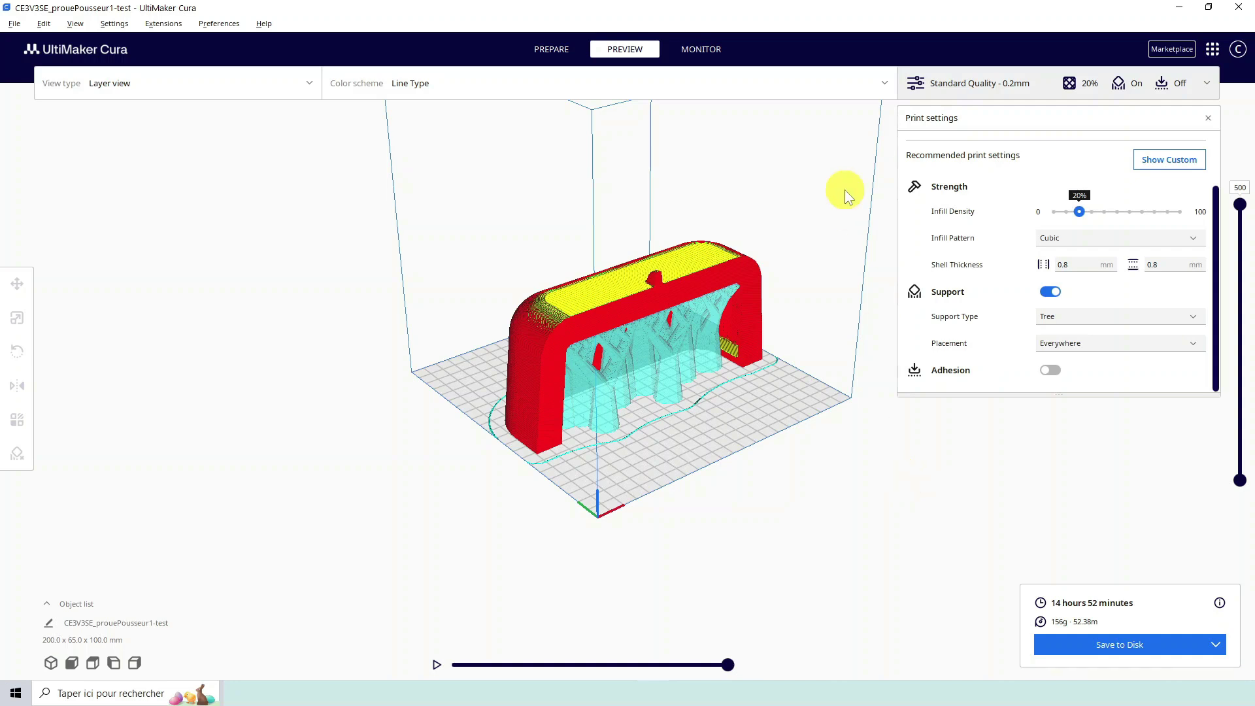
{"action": "scroll", "coordinate": [715, 402], "scroll_direction": "up", "scroll_amount": 2}
{"action": "scroll", "coordinate": [715, 402], "scroll_direction": "up", "scroll_amount": 1}
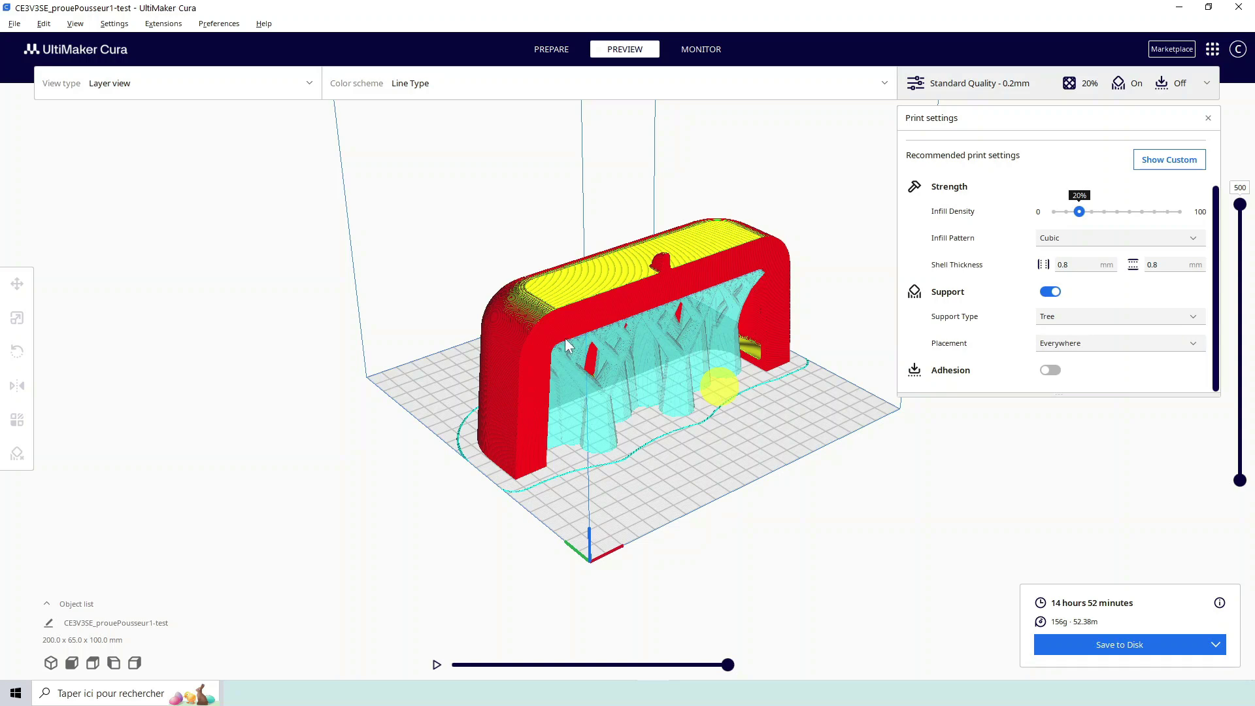
{"action": "right_click_drag", "start_coordinate": [564, 339], "coordinate": [668, 327]}
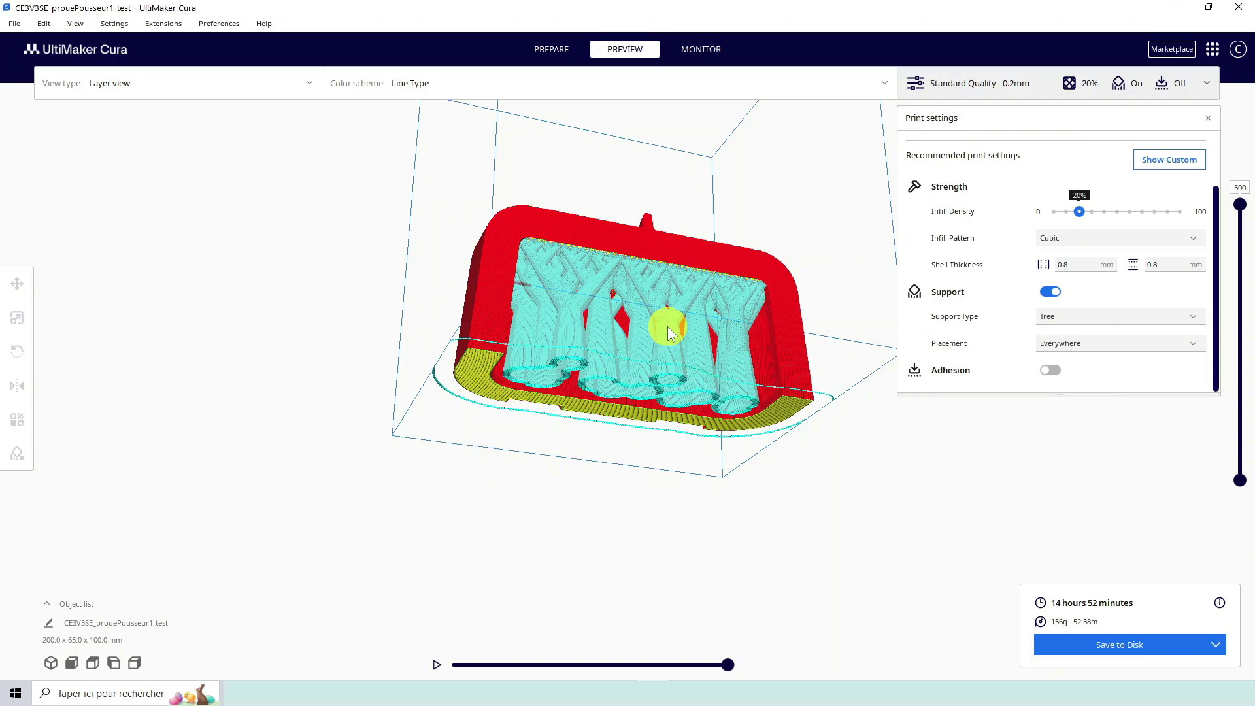
{"action": "right_click_drag", "start_coordinate": [668, 327], "coordinate": [711, 296]}
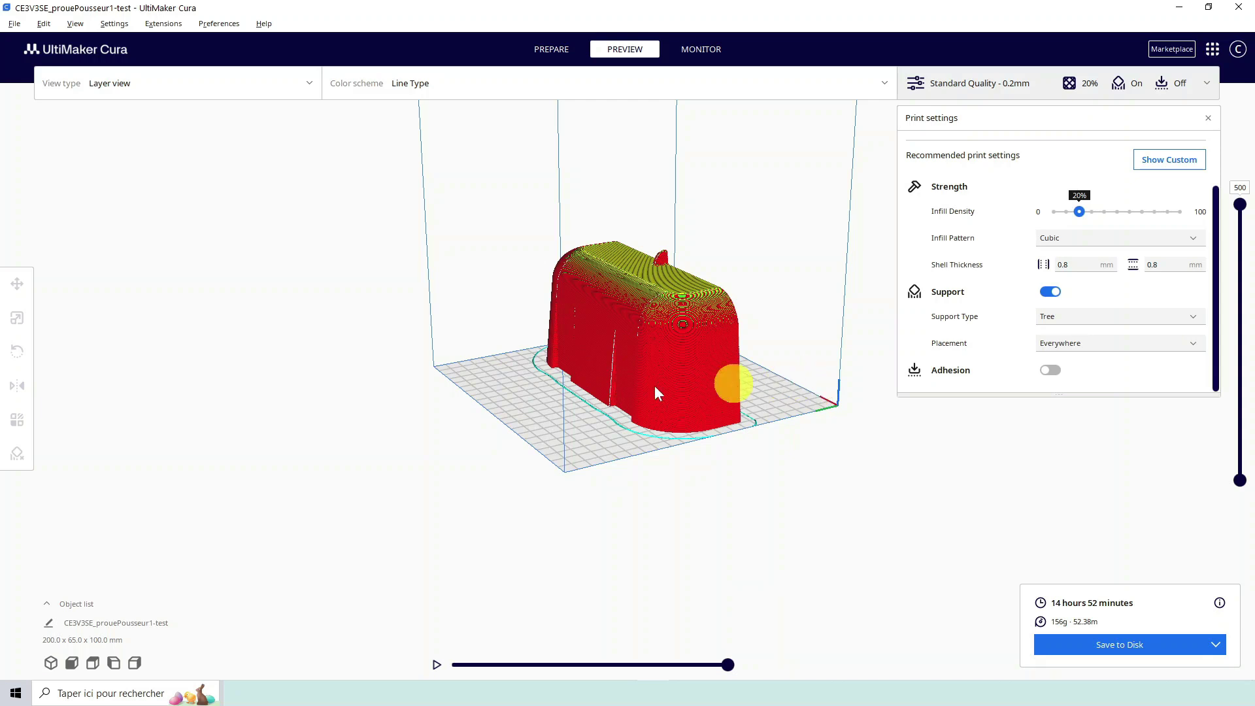
{"action": "right_click_drag", "start_coordinate": [654, 386], "coordinate": [763, 460]}
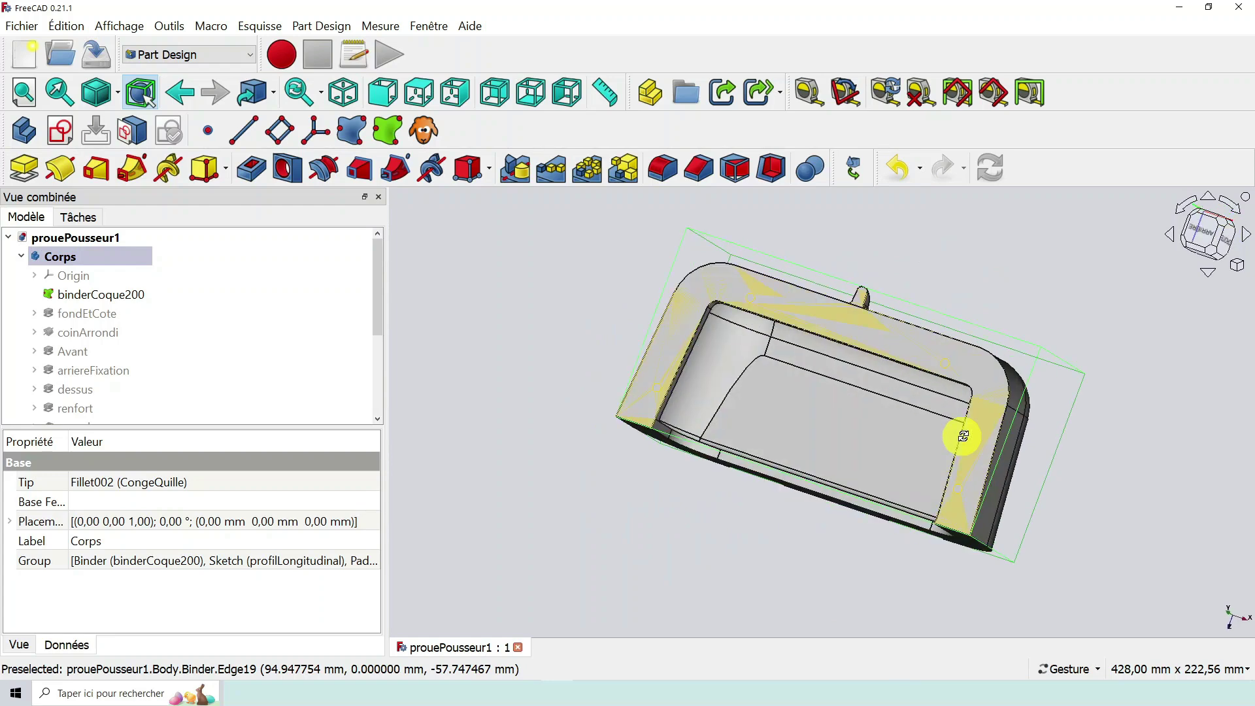
Switch to FreeCAD and examine the bow from the rear and below, selecting the flat notched face that rests on the build plate.
{"action": "left_click_drag", "start_coordinate": [961, 434], "coordinate": [568, 394]}
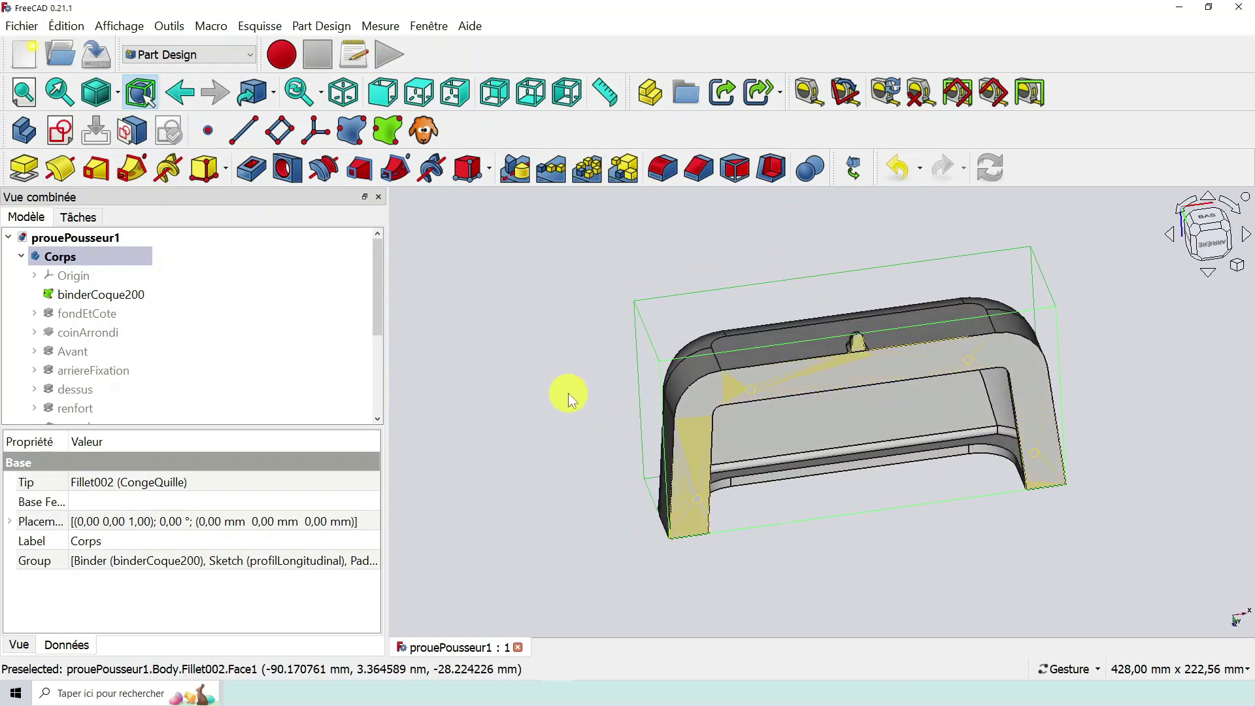
{"action": "left_click_drag", "start_coordinate": [920, 449], "coordinate": [1026, 418]}
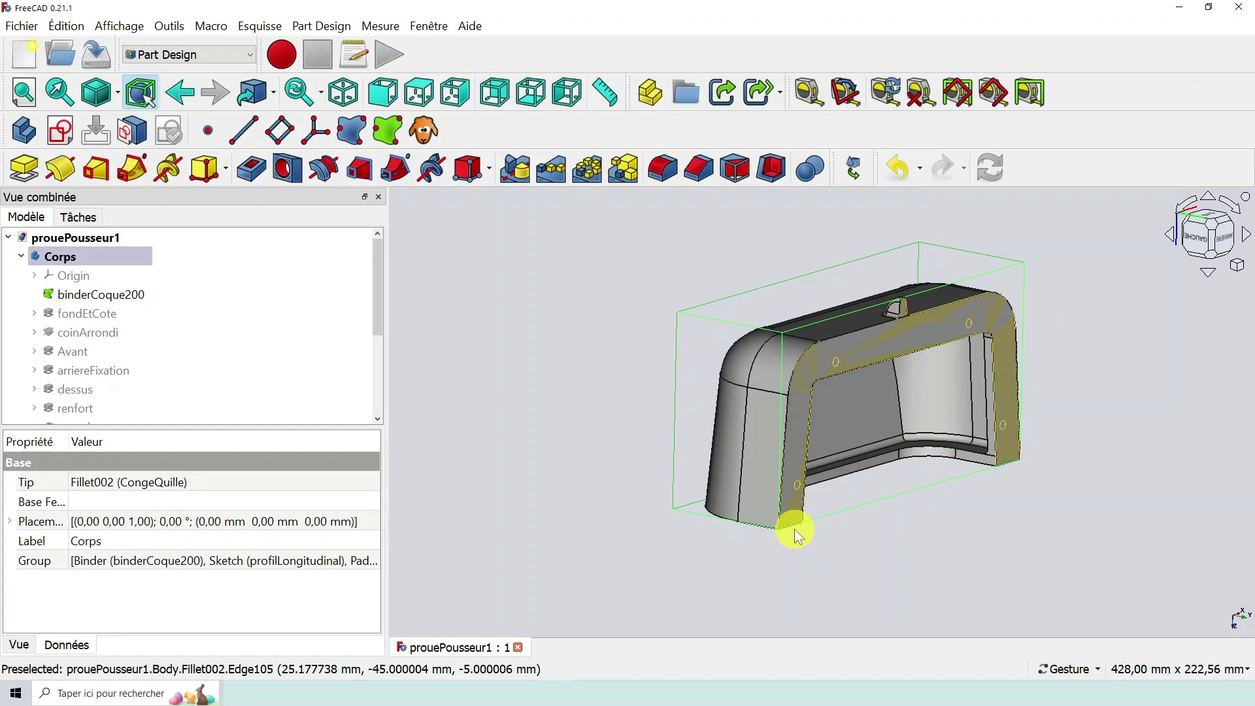
{"action": "left_click_drag", "start_coordinate": [902, 552], "coordinate": [1001, 496]}
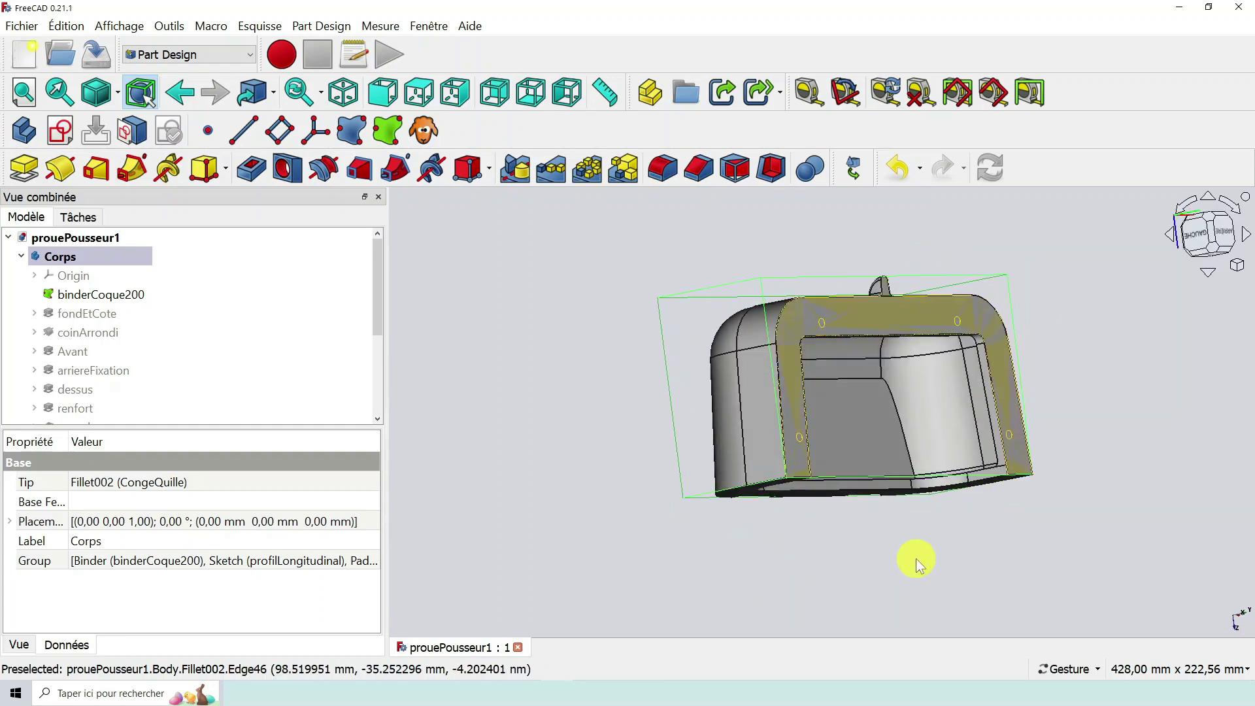
{"action": "left_click_drag", "start_coordinate": [916, 558], "coordinate": [913, 507]}
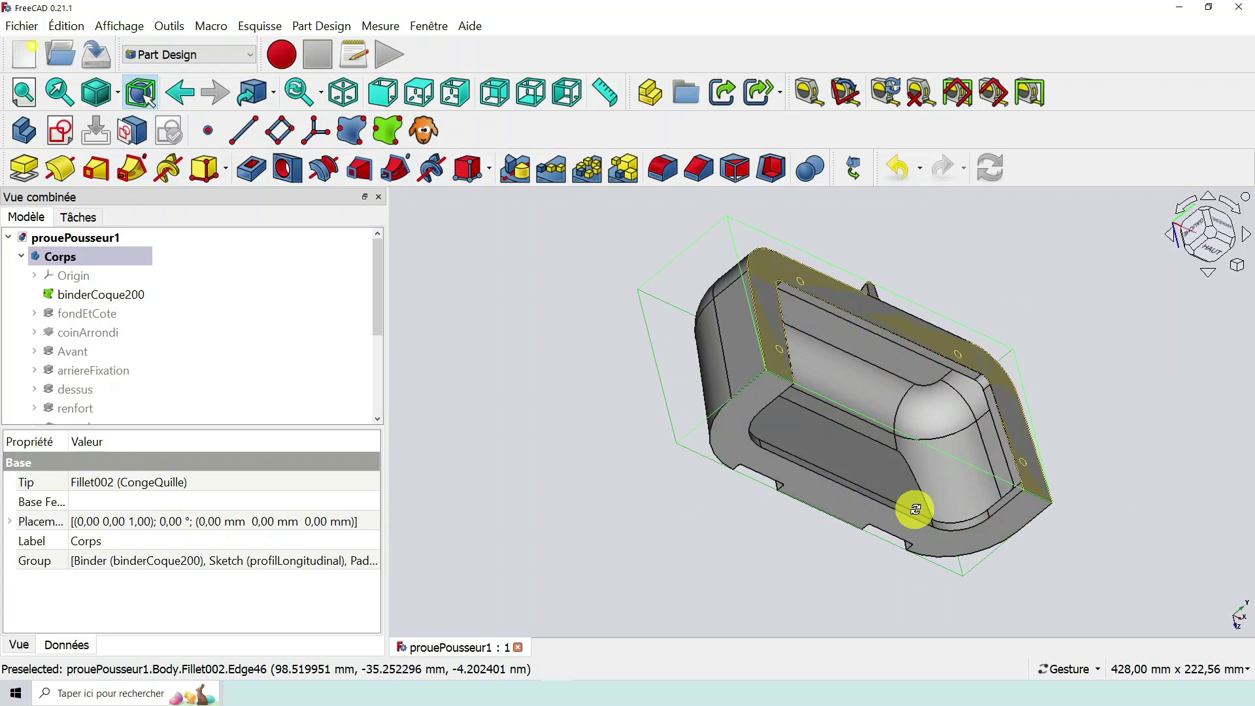
{"action": "left_click", "coordinate": [829, 502]}
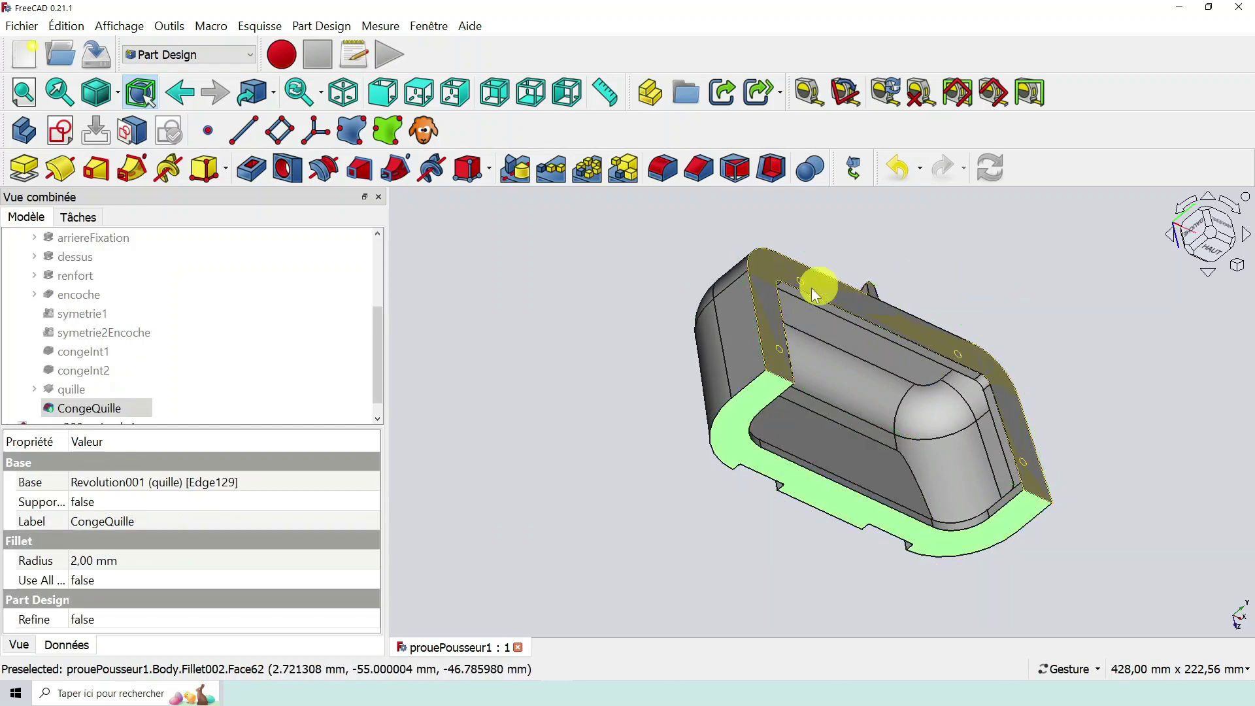
Examine the bow's open rear face, its mounting holes, the inner cavity and the side legs up close.
{"action": "left_click_drag", "start_coordinate": [754, 330], "coordinate": [863, 552]}
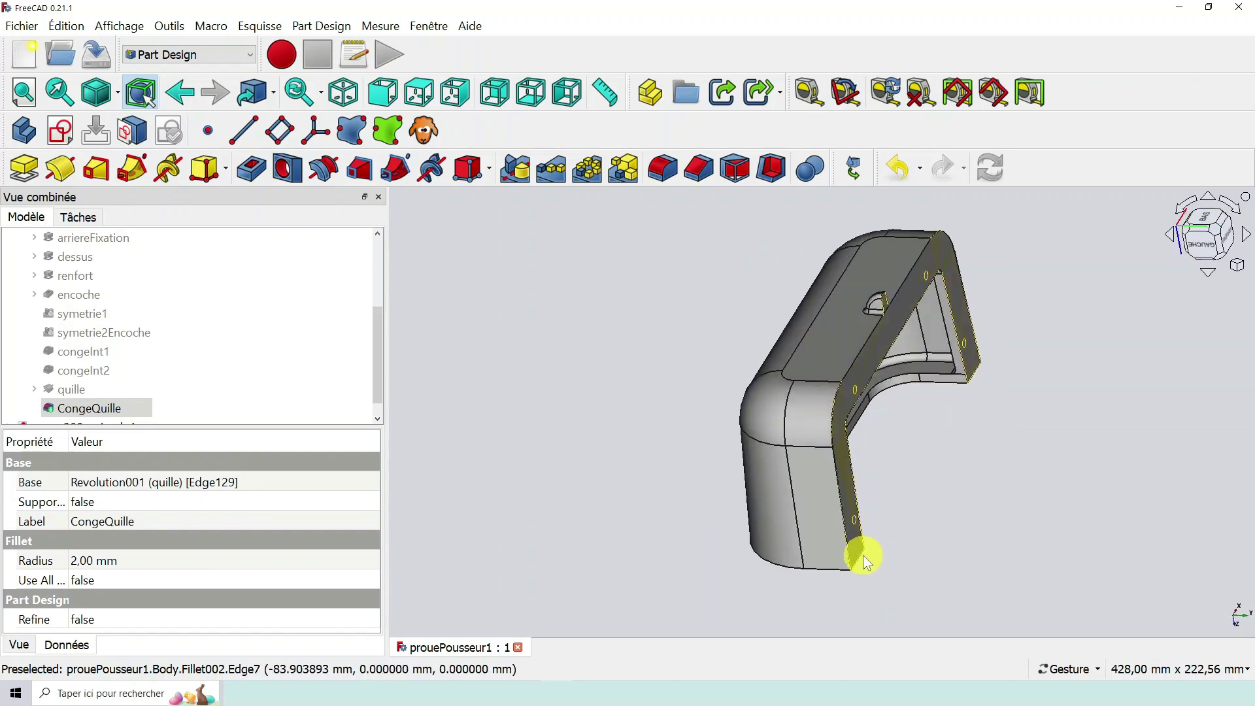
{"action": "left_click_drag", "start_coordinate": [1090, 504], "coordinate": [844, 537]}
{"action": "scroll", "coordinate": [837, 367], "scroll_direction": "up", "scroll_amount": 2}
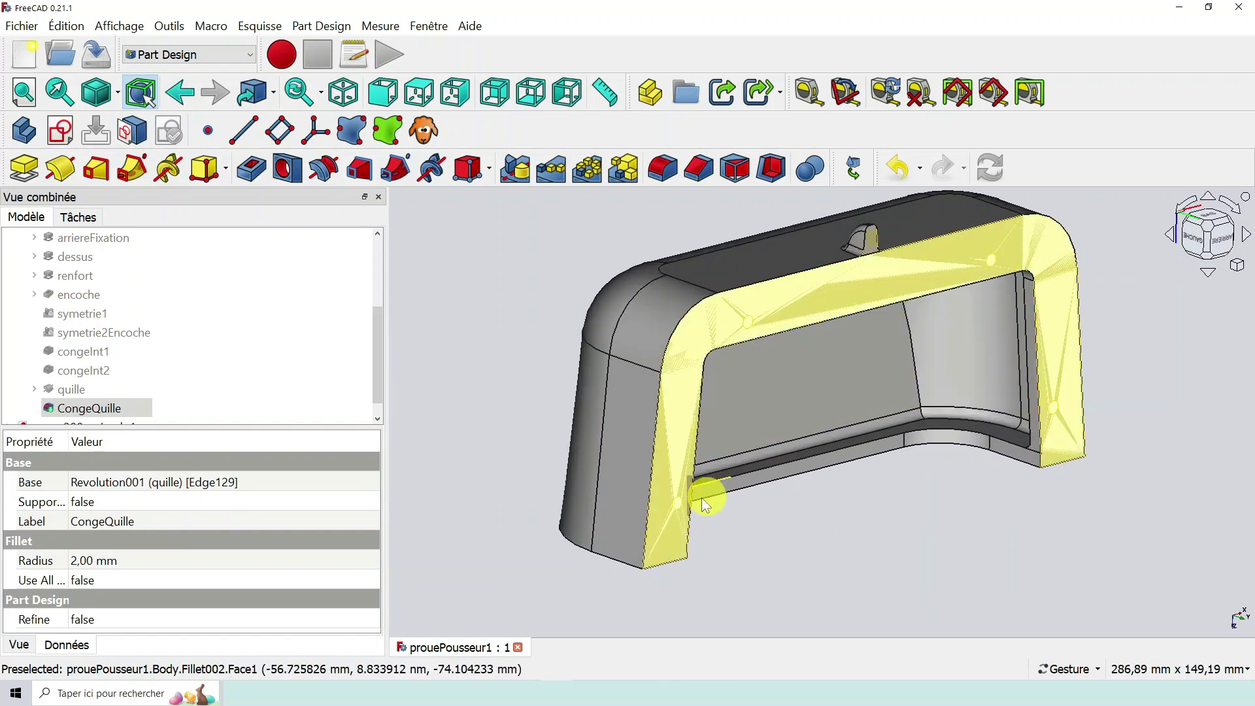
{"action": "scroll", "coordinate": [970, 506], "scroll_direction": "down", "scroll_amount": 2}
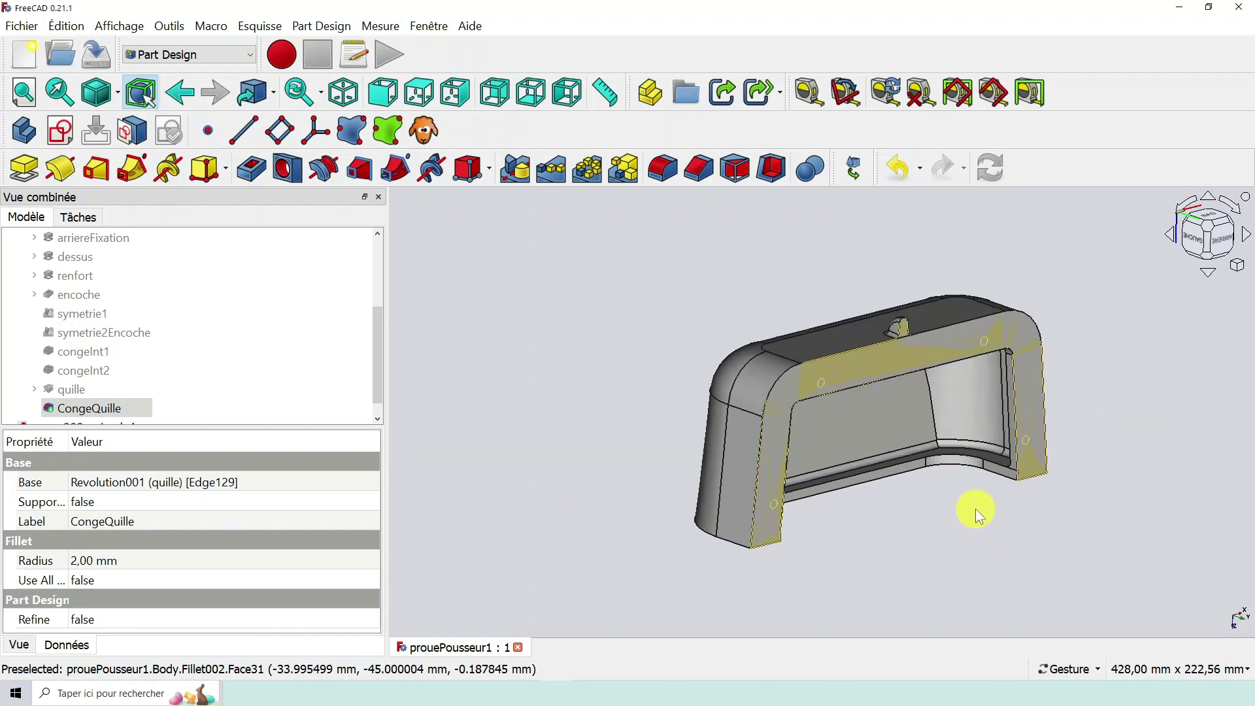
{"action": "scroll", "coordinate": [990, 501], "scroll_direction": "up", "scroll_amount": 2}
{"action": "scroll", "coordinate": [880, 487], "scroll_direction": "down", "scroll_amount": 3}
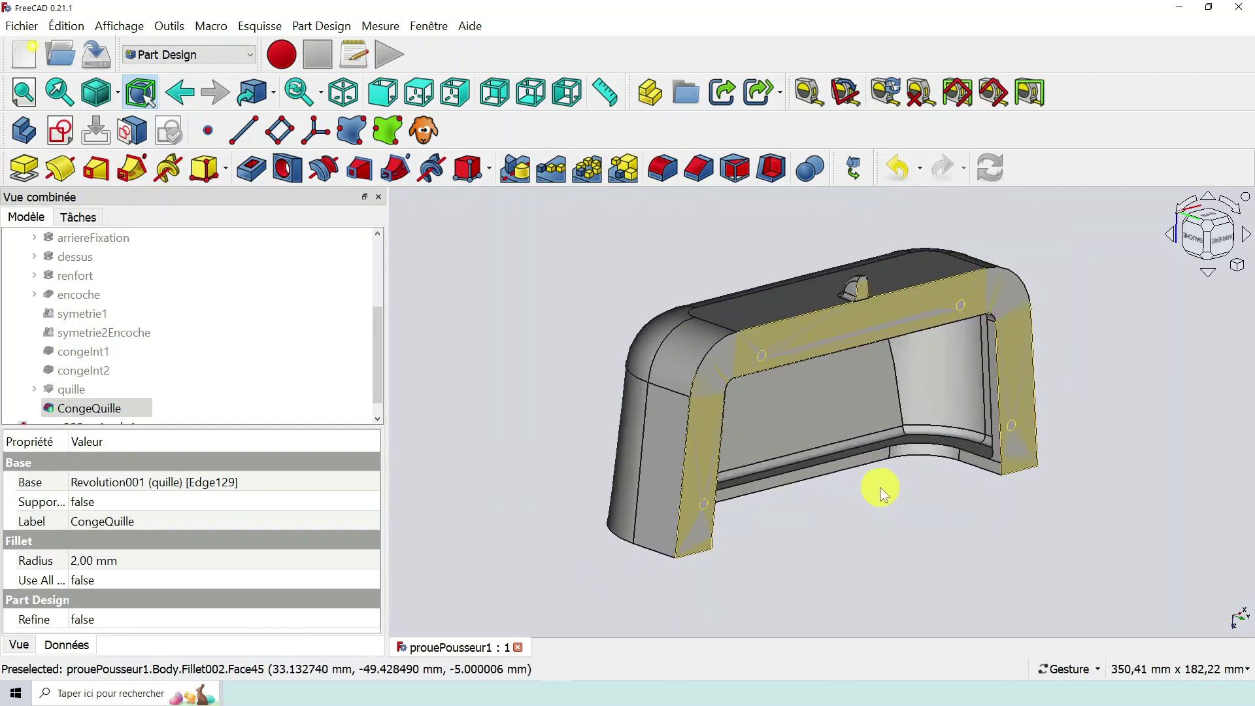
{"action": "scroll", "coordinate": [821, 457], "scroll_direction": "up", "scroll_amount": 3}
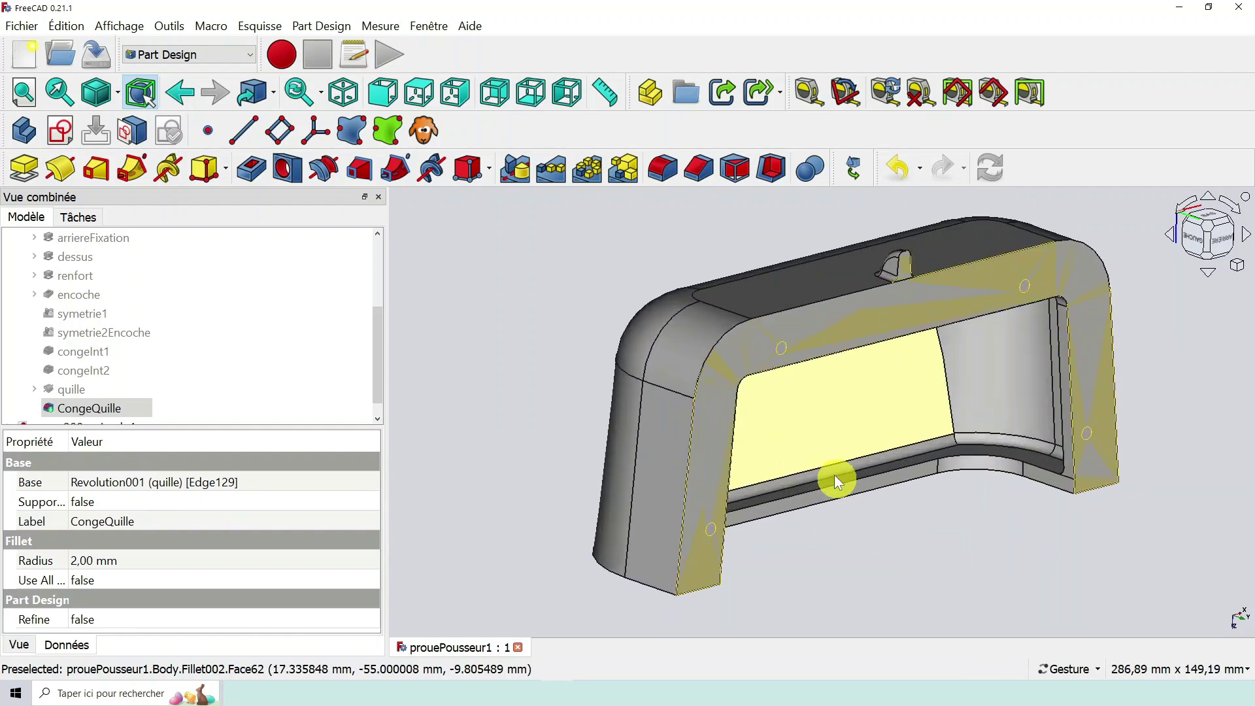
{"action": "mouse_move", "coordinate": [891, 529]}
{"action": "left_mouse_down"}
{"action": "mouse_move", "coordinate": [812, 534]}
{"action": "mouse_move", "coordinate": [743, 504]}
{"action": "mouse_move", "coordinate": [880, 508]}
{"action": "mouse_move", "coordinate": [869, 520]}
{"action": "left_mouse_up"}
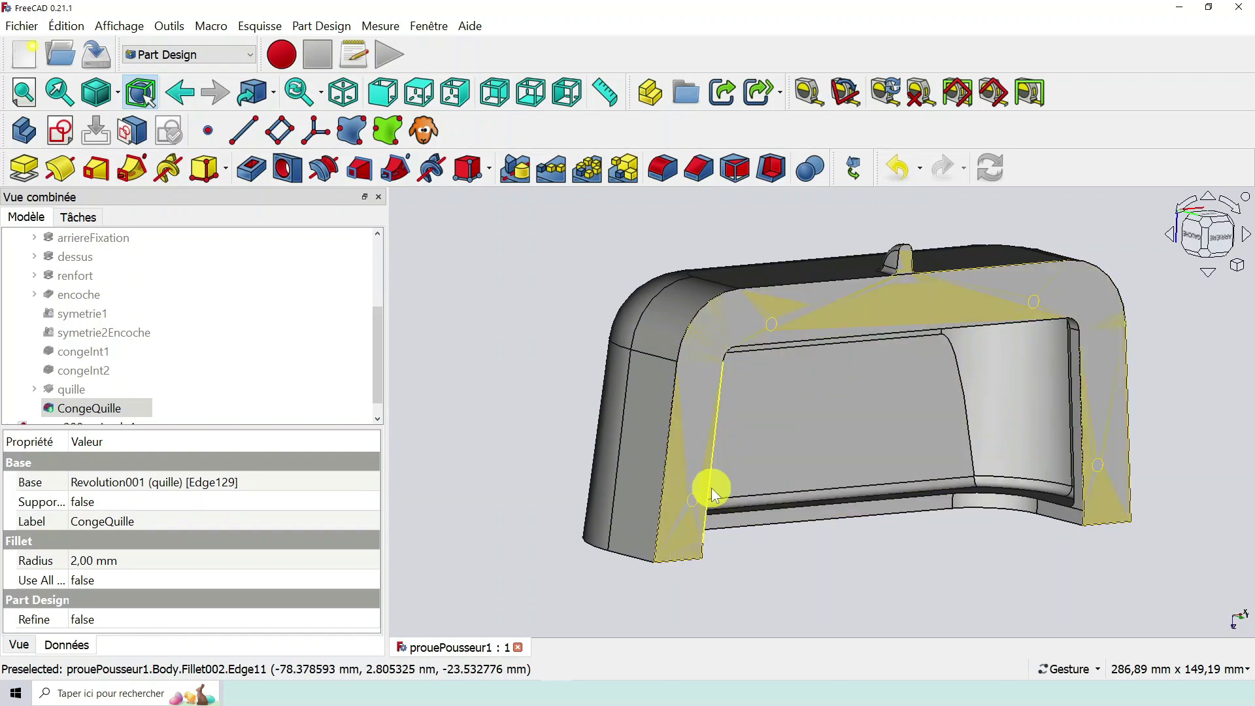
{"action": "scroll", "coordinate": [689, 500], "scroll_direction": "up", "scroll_amount": 3}
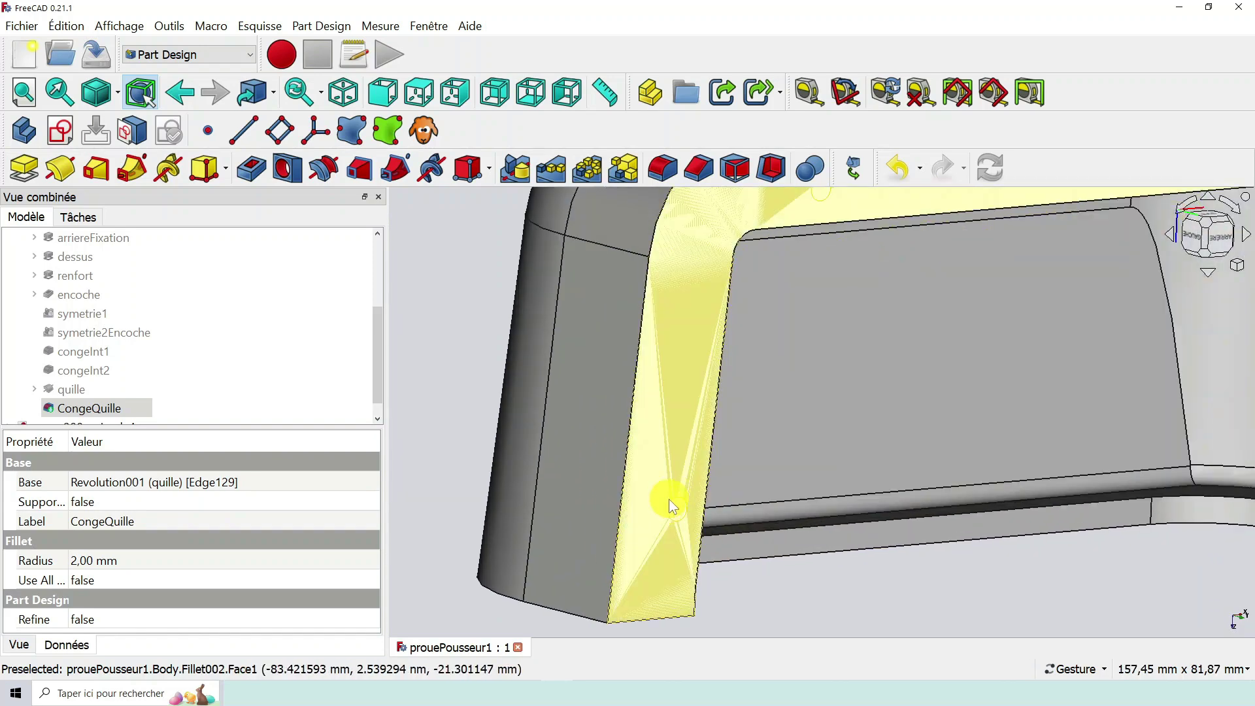
{"action": "scroll", "coordinate": [680, 505], "scroll_direction": "down", "scroll_amount": 2}
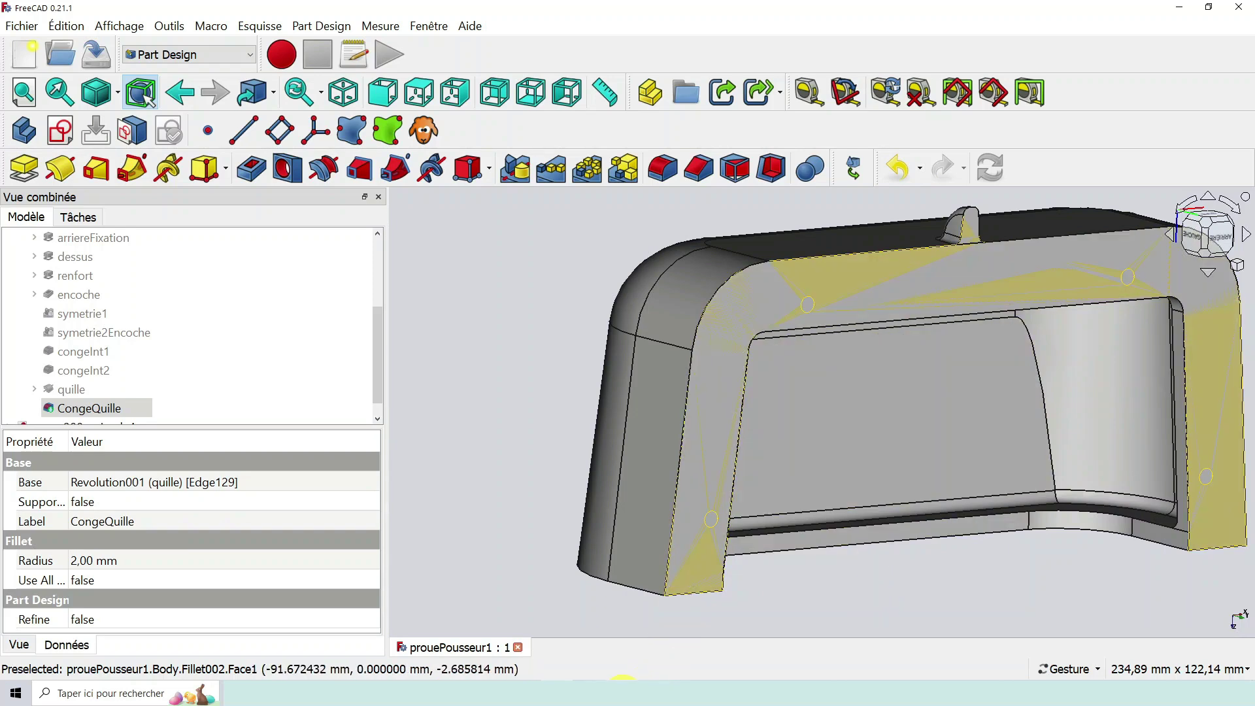
View the hand-drawn image of round and teardrop holes, return to FreeCAD and examine a side leg's mounting hole from the rear.
{"action": "left_click", "coordinate": [622, 692]}
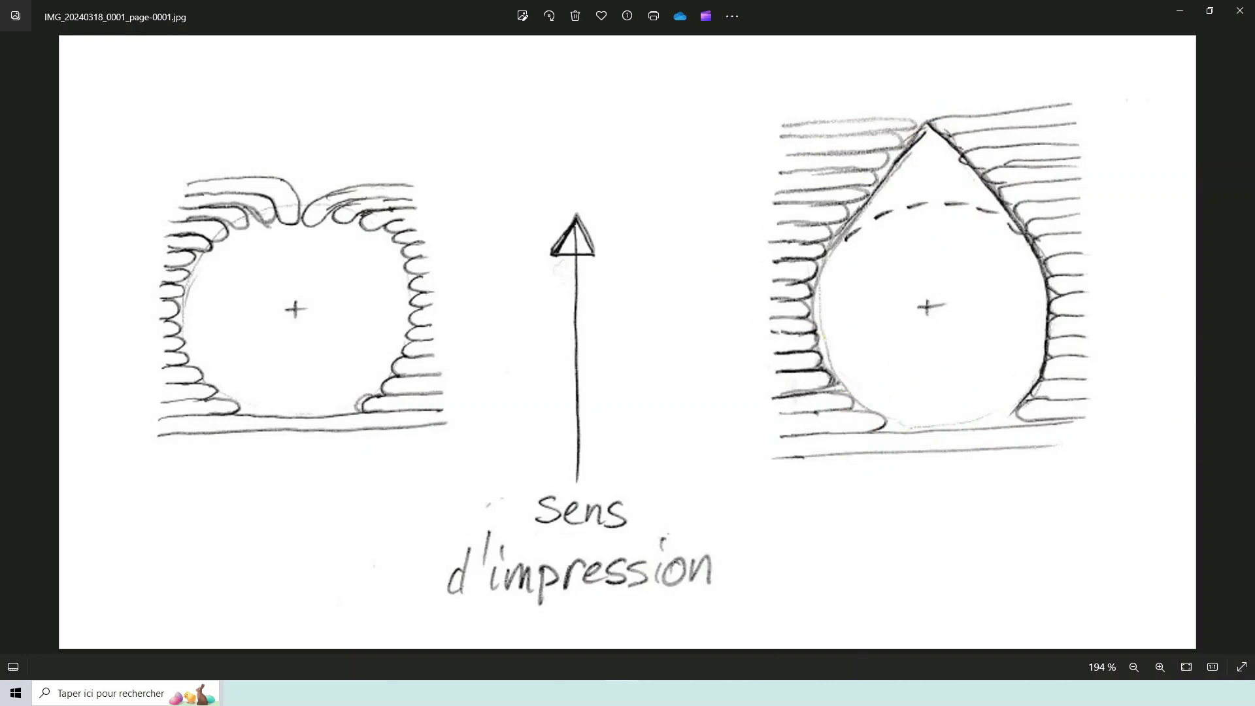
{"action": "left_click", "coordinate": [561, 692]}
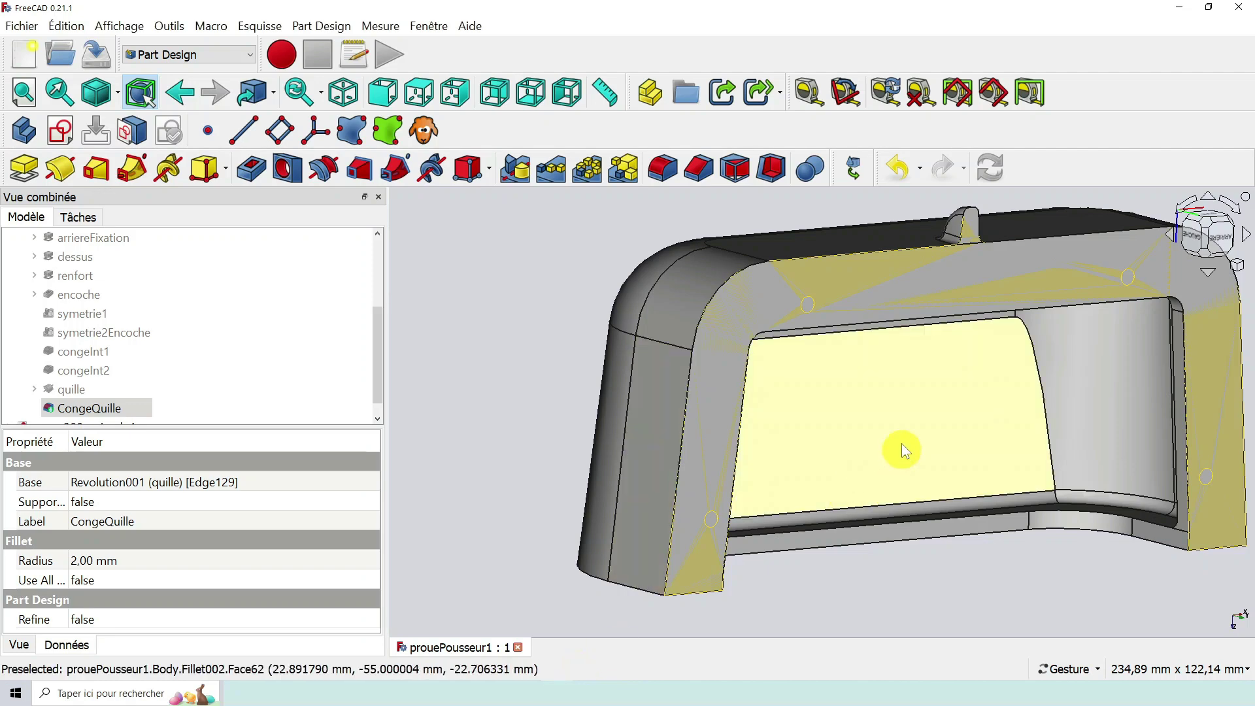
{"action": "left_click", "coordinate": [1224, 241]}
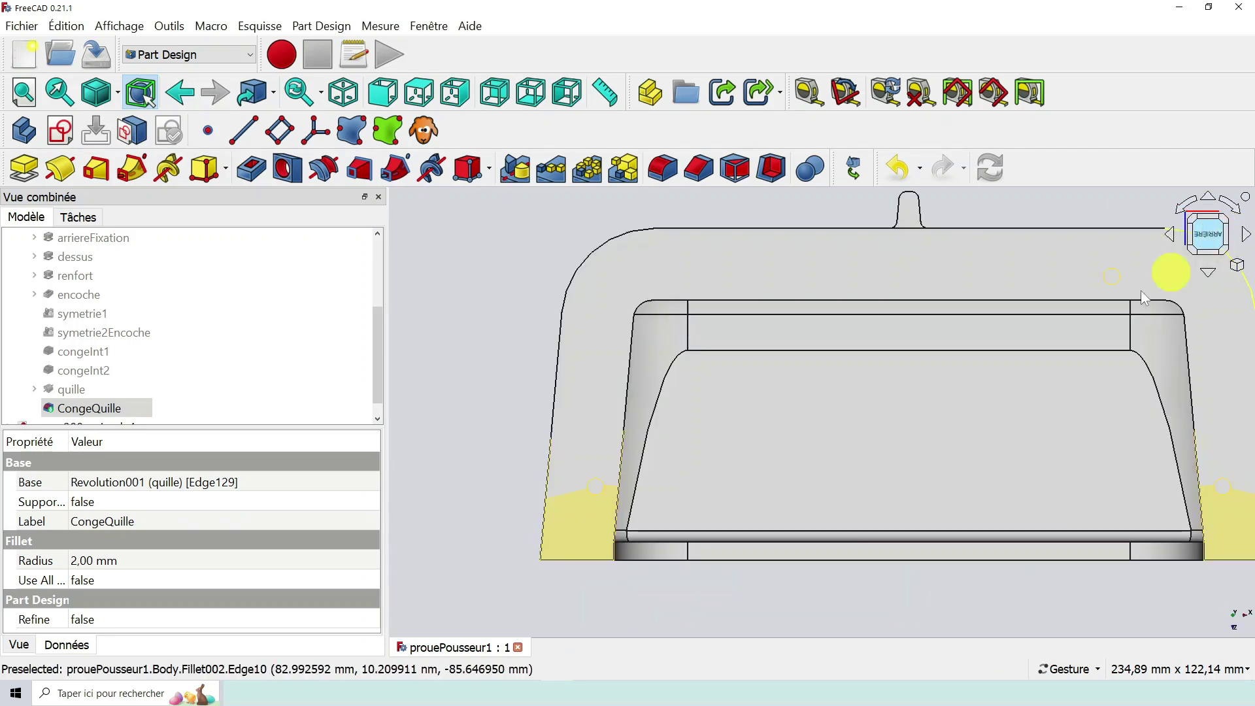
{"action": "scroll", "coordinate": [645, 449], "scroll_direction": "down", "scroll_amount": 1}
{"action": "scroll", "coordinate": [595, 489], "scroll_direction": "up", "scroll_amount": 3}
{"action": "scroll", "coordinate": [595, 491], "scroll_direction": "up", "scroll_amount": 2}
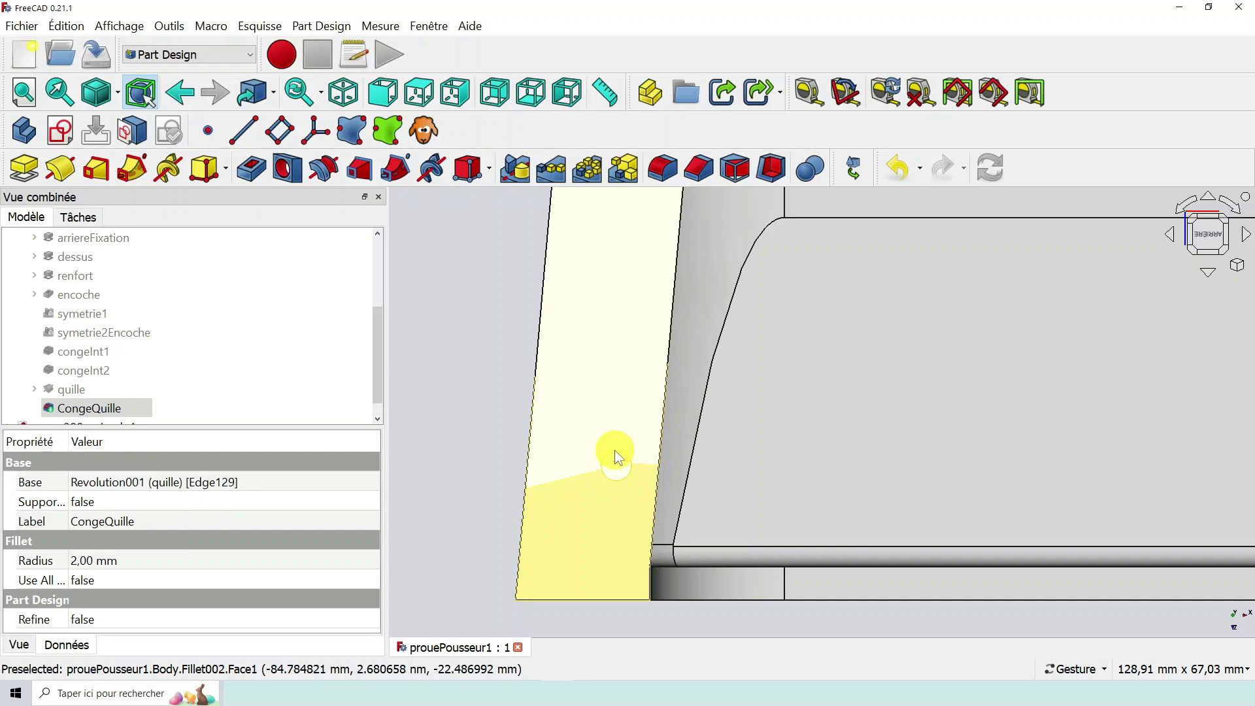
{"action": "scroll", "coordinate": [612, 461], "scroll_direction": "up", "scroll_amount": 5}
{"action": "scroll", "coordinate": [613, 457], "scroll_direction": "up", "scroll_amount": 3}
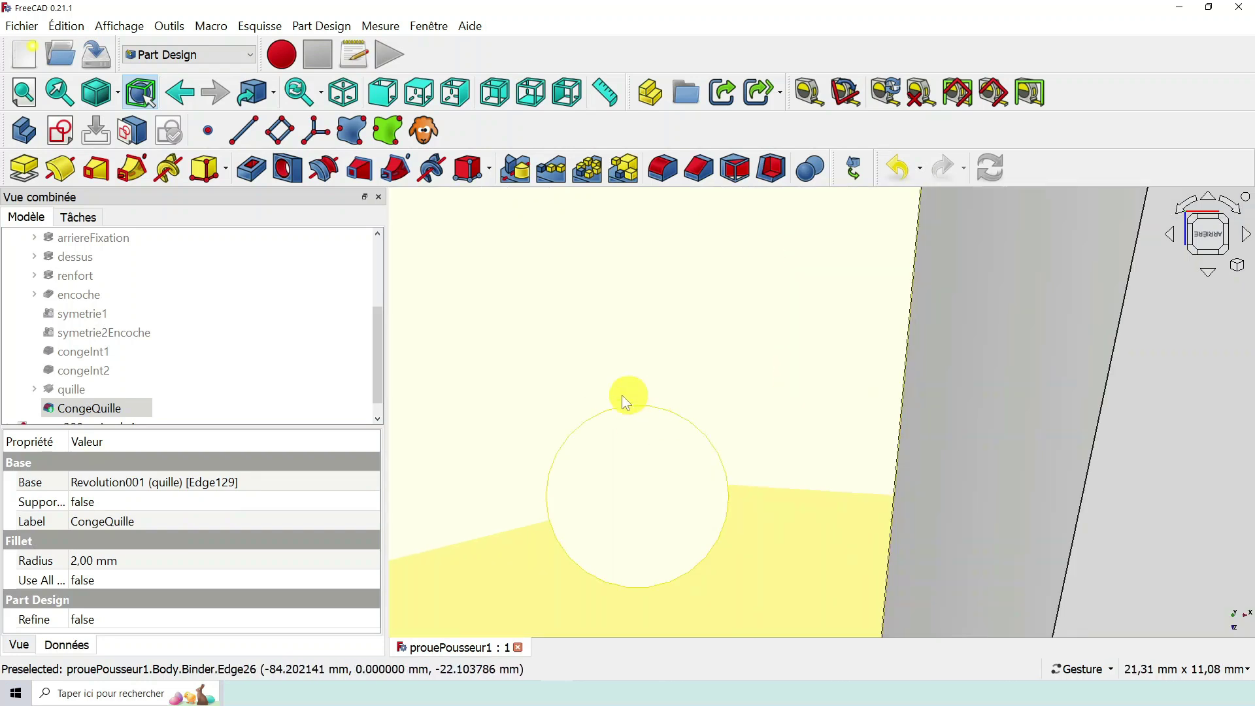
{"action": "scroll", "coordinate": [693, 419], "scroll_direction": "down", "scroll_amount": 8}
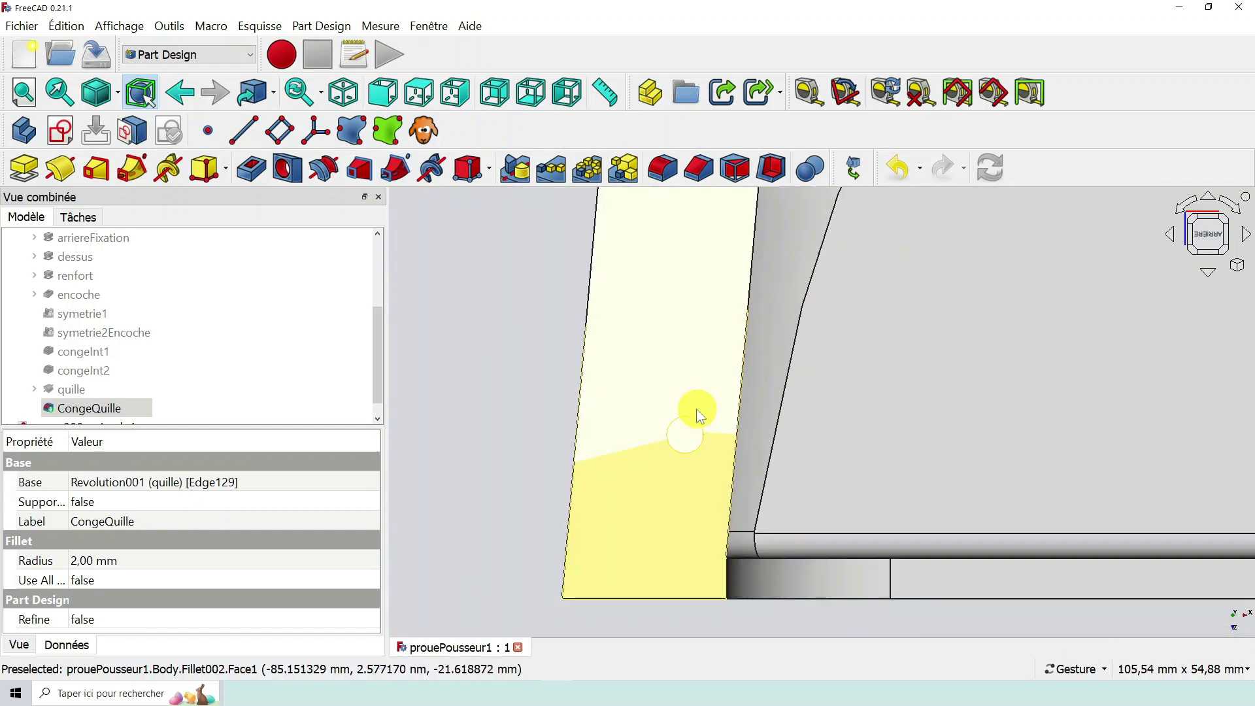
Create a new sketch on the XZ plane and turn on its section view to expose the bow's rear profile.
{"action": "scroll", "coordinate": [696, 409], "scroll_direction": "down", "scroll_amount": 6}
{"action": "left_click_drag", "start_coordinate": [756, 576], "coordinate": [740, 459]}
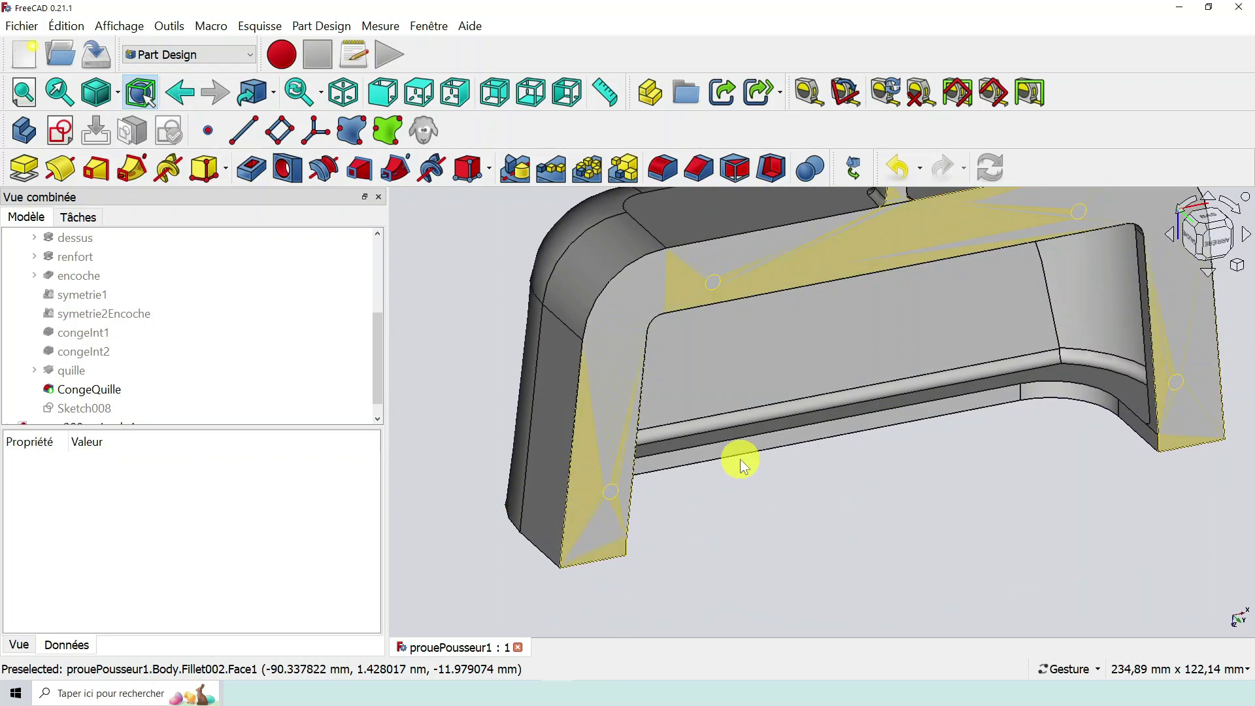
{"action": "scroll", "coordinate": [716, 493], "scroll_direction": "down", "scroll_amount": 3}
{"action": "scroll", "coordinate": [734, 477], "scroll_direction": "up", "scroll_amount": 2}
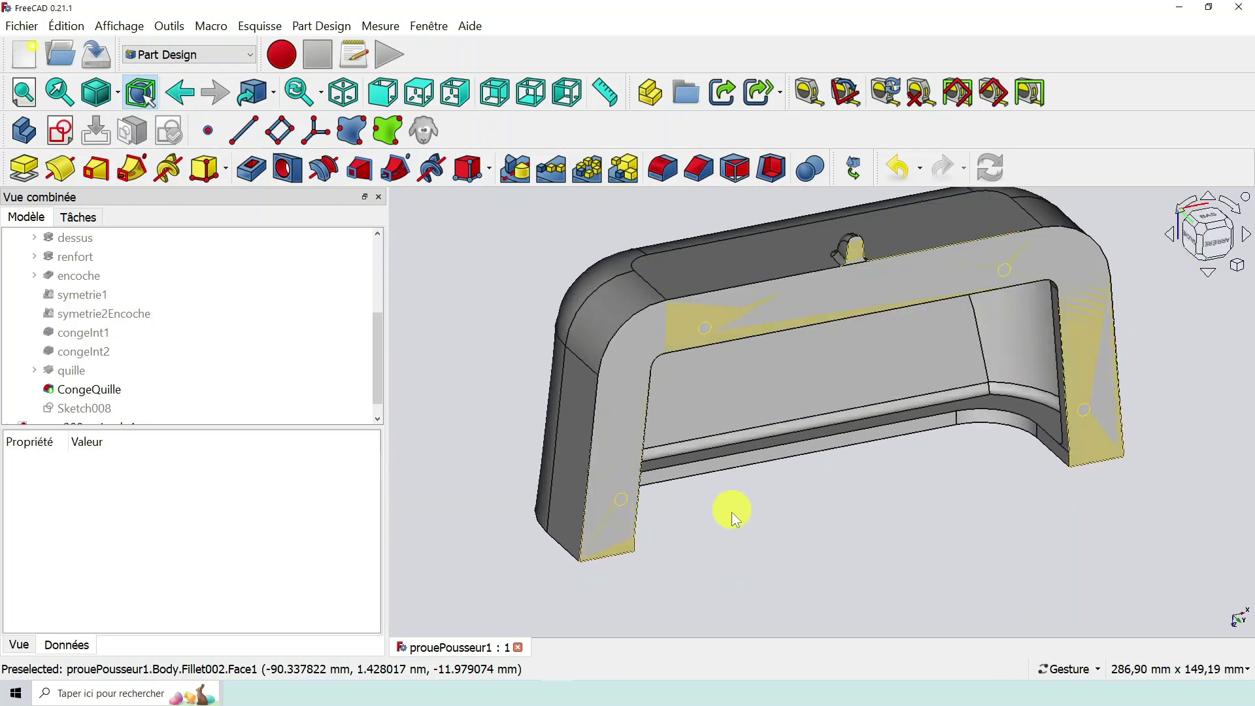
{"action": "scroll", "coordinate": [689, 499], "scroll_direction": "up", "scroll_amount": 1}
{"action": "left_click_drag", "start_coordinate": [710, 517], "coordinate": [737, 510]}
{"action": "scroll", "coordinate": [748, 504], "scroll_direction": "down", "scroll_amount": 2}
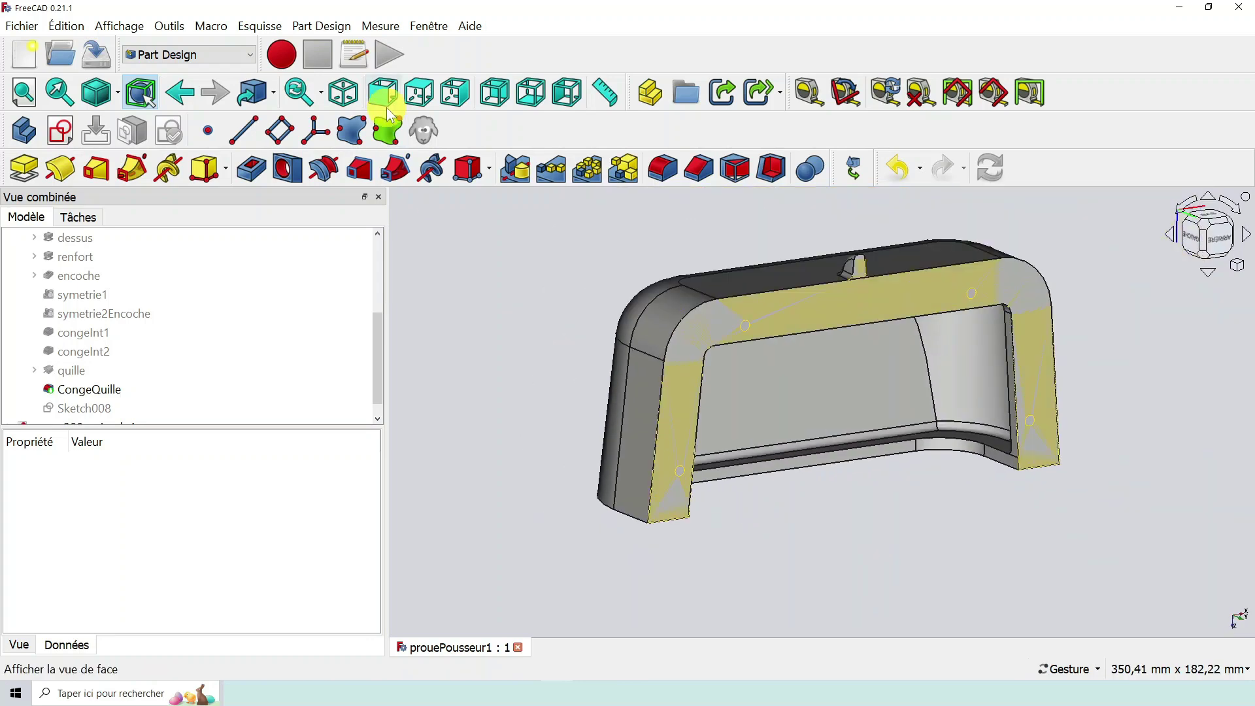
{"action": "left_click", "coordinate": [62, 131]}
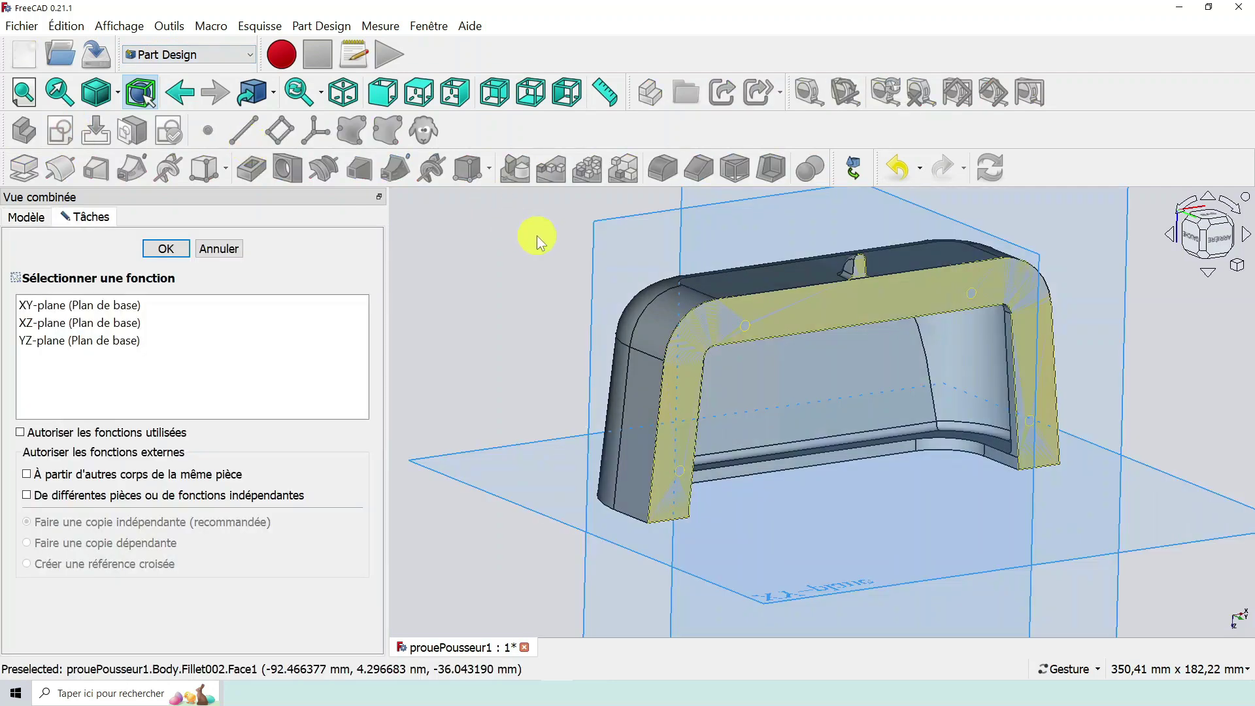
{"action": "left_click", "coordinate": [796, 423]}
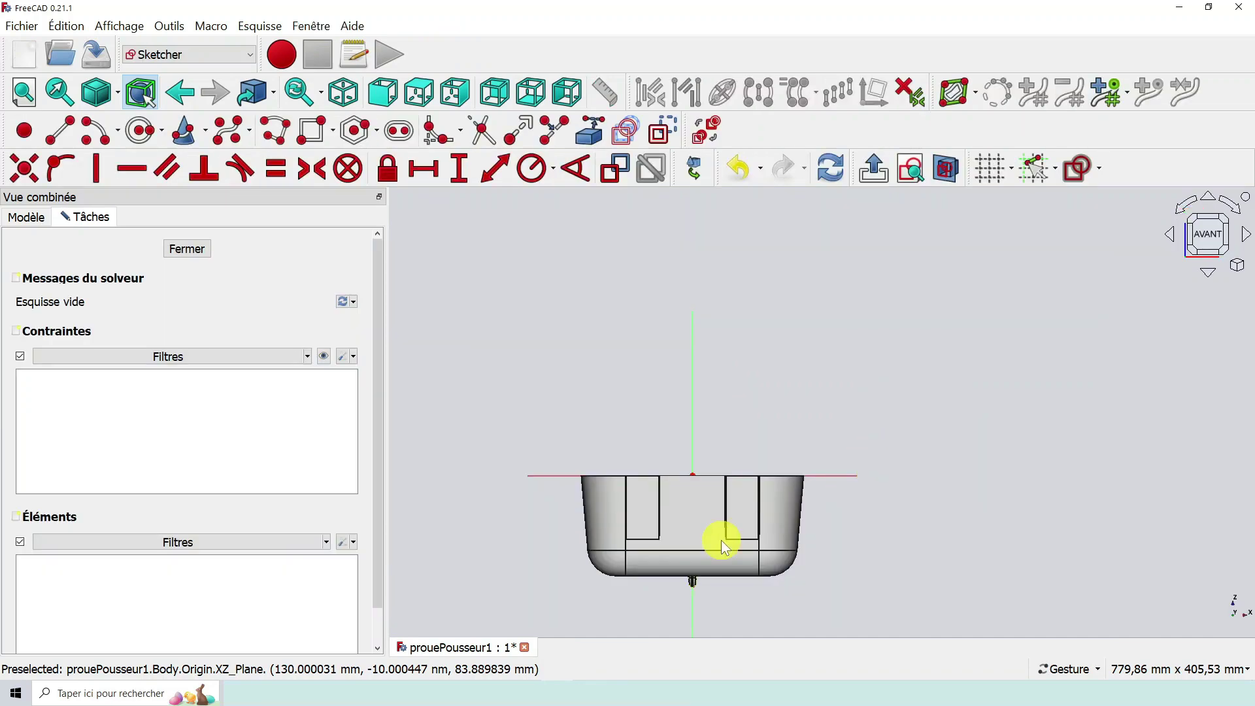
{"action": "left_click", "coordinate": [946, 169]}
{"action": "scroll", "coordinate": [613, 543], "scroll_direction": "down", "scroll_amount": 1}
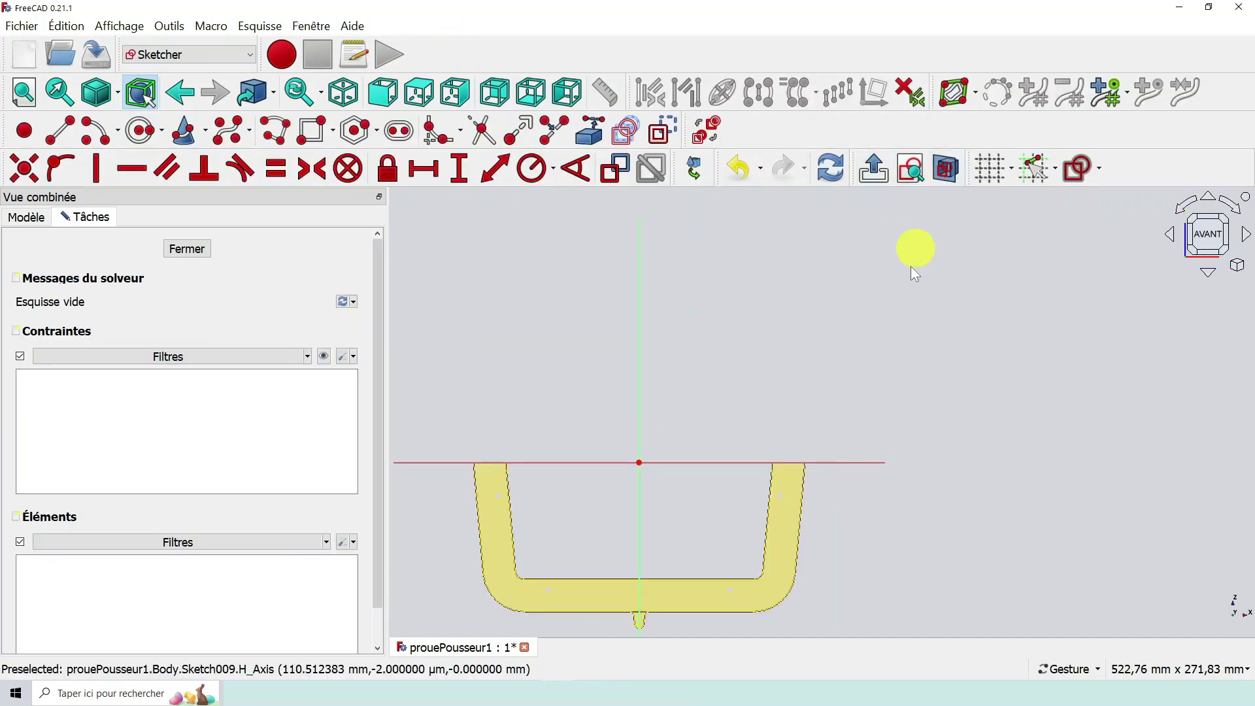
{"action": "scroll", "coordinate": [579, 544], "scroll_direction": "up", "scroll_amount": 2}
{"action": "right_click_drag", "start_coordinate": [579, 543], "coordinate": [737, 395]}
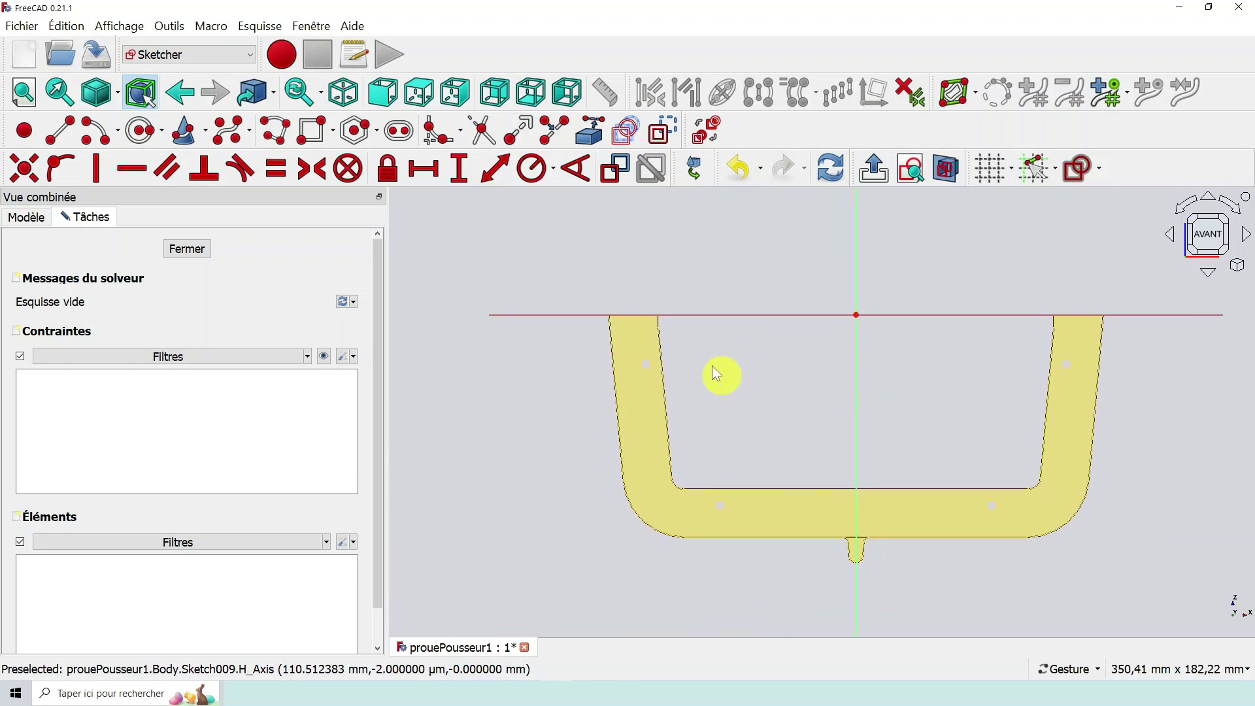
Import the circular edge of the left leg's mounting hole into the sketch as external geometry.
{"action": "scroll", "coordinate": [673, 342], "scroll_direction": "up", "scroll_amount": 3}
{"action": "scroll", "coordinate": [675, 349], "scroll_direction": "down", "scroll_amount": 3}
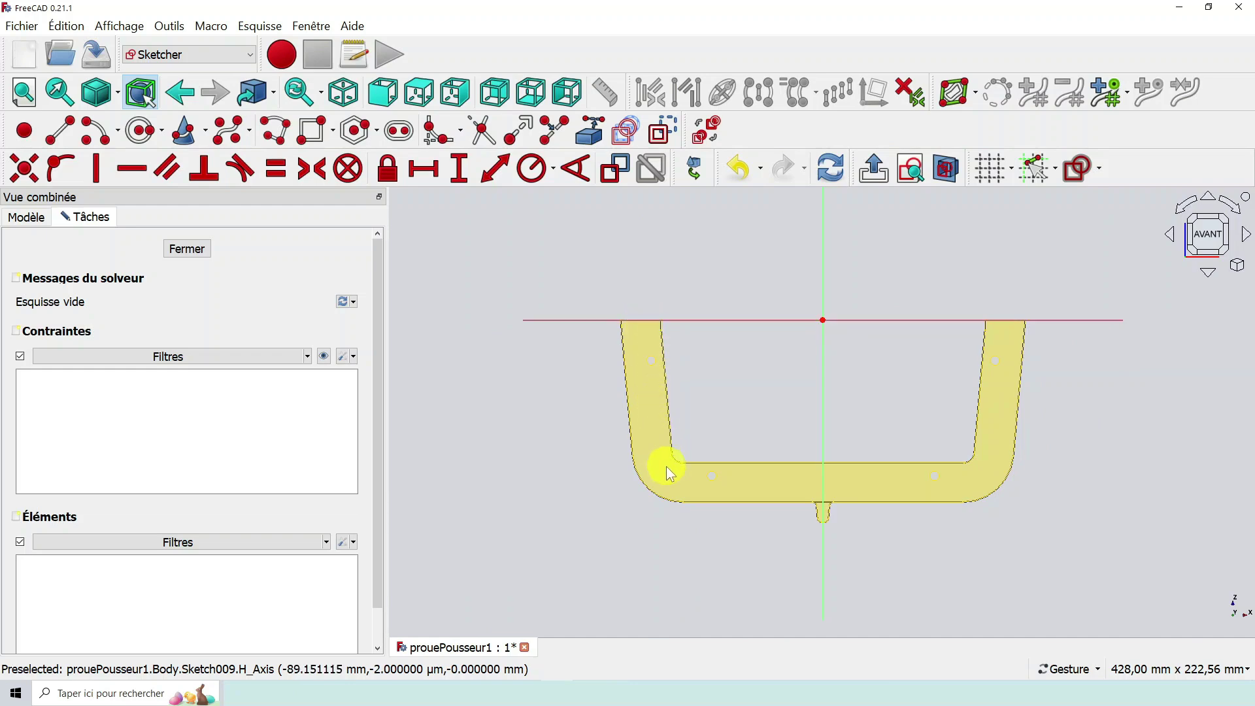
{"action": "scroll", "coordinate": [672, 451], "scroll_direction": "up", "scroll_amount": 4}
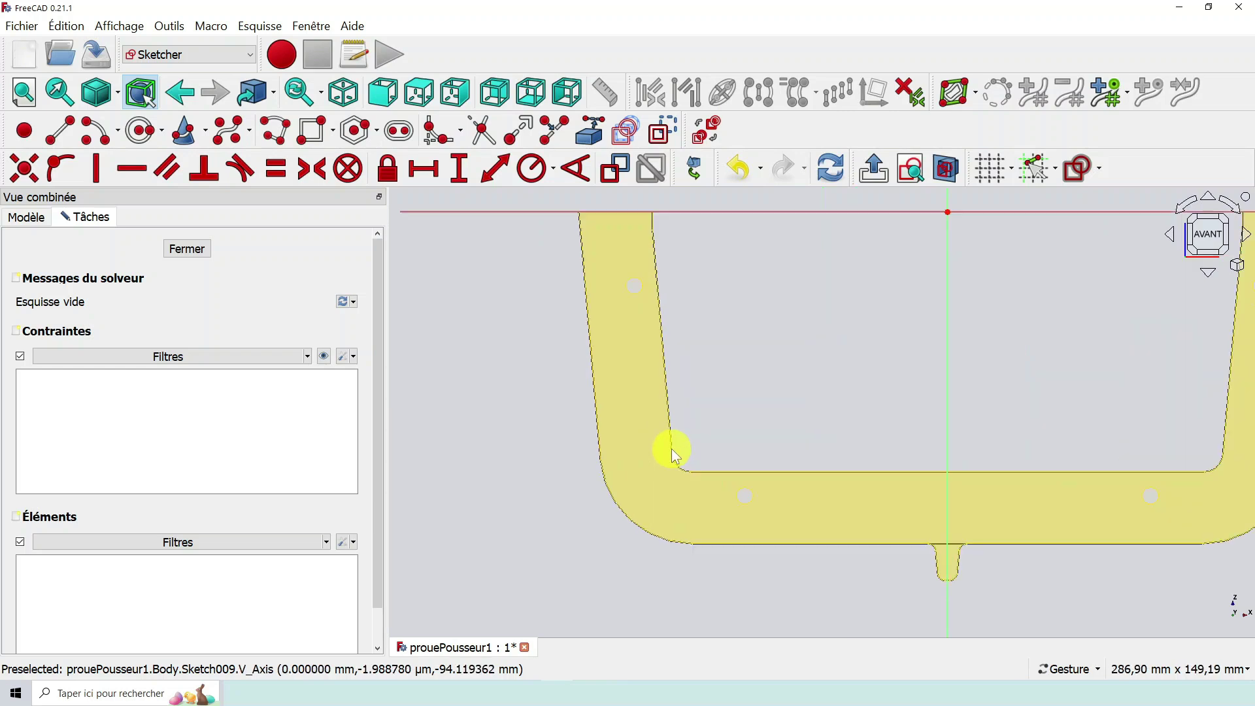
{"action": "scroll", "coordinate": [665, 281], "scroll_direction": "up", "scroll_amount": 5}
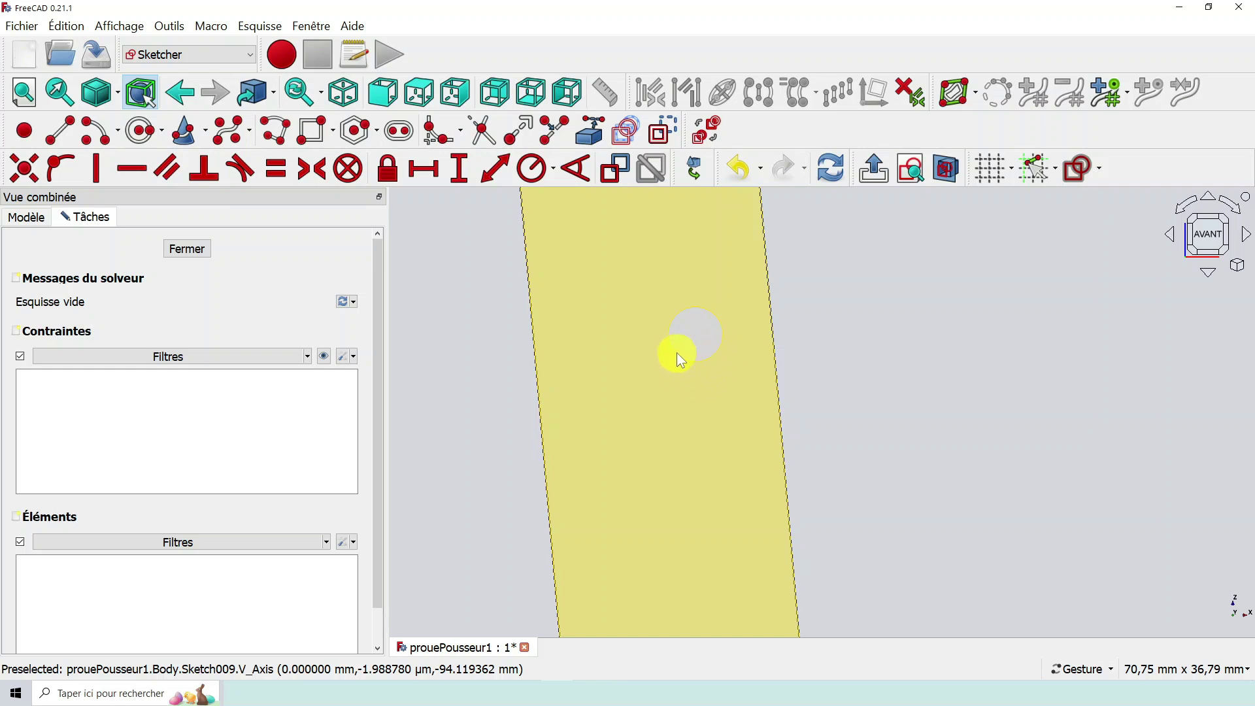
{"action": "scroll", "coordinate": [713, 358], "scroll_direction": "down", "scroll_amount": 6}
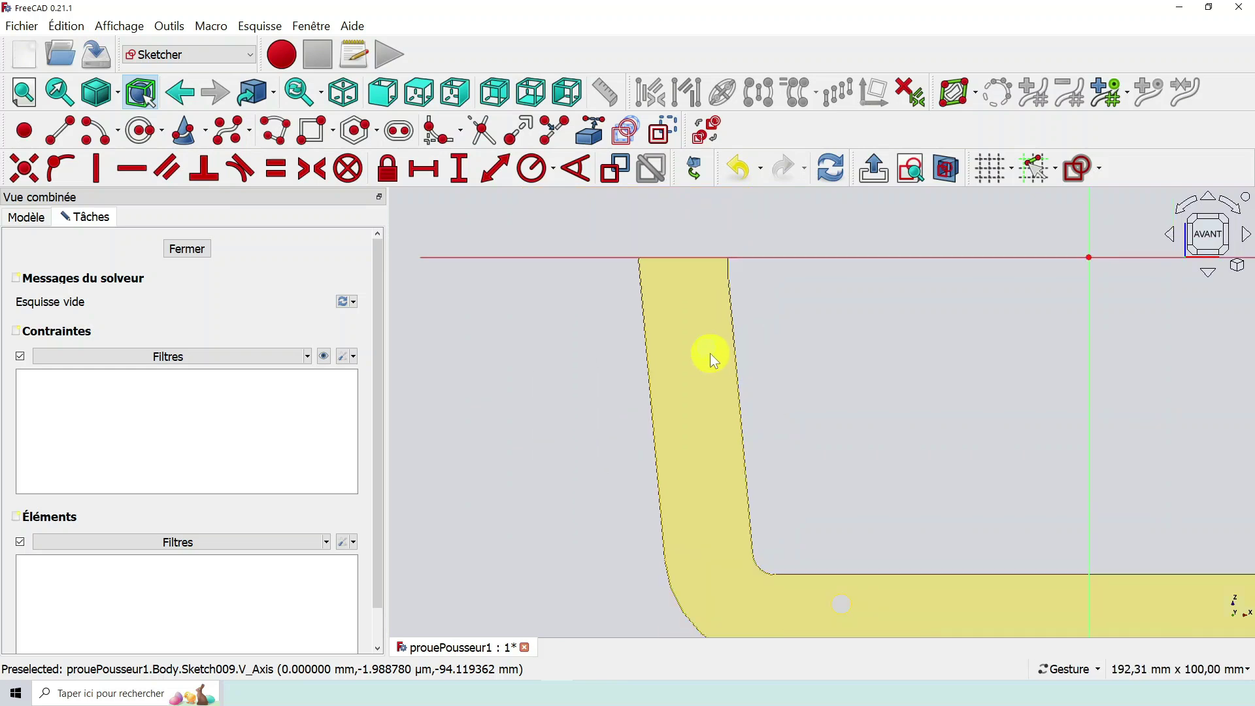
{"action": "scroll", "coordinate": [717, 314], "scroll_direction": "up", "scroll_amount": 1}
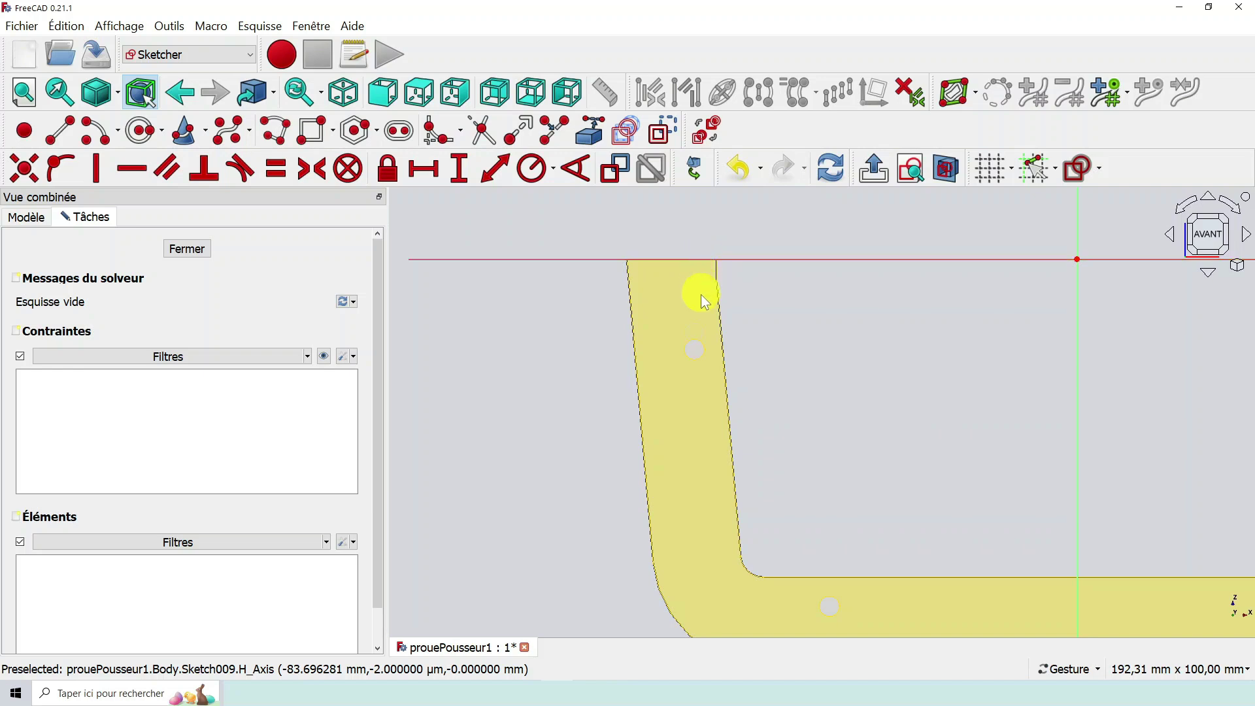
{"action": "scroll", "coordinate": [761, 418], "scroll_direction": "up", "scroll_amount": 1}
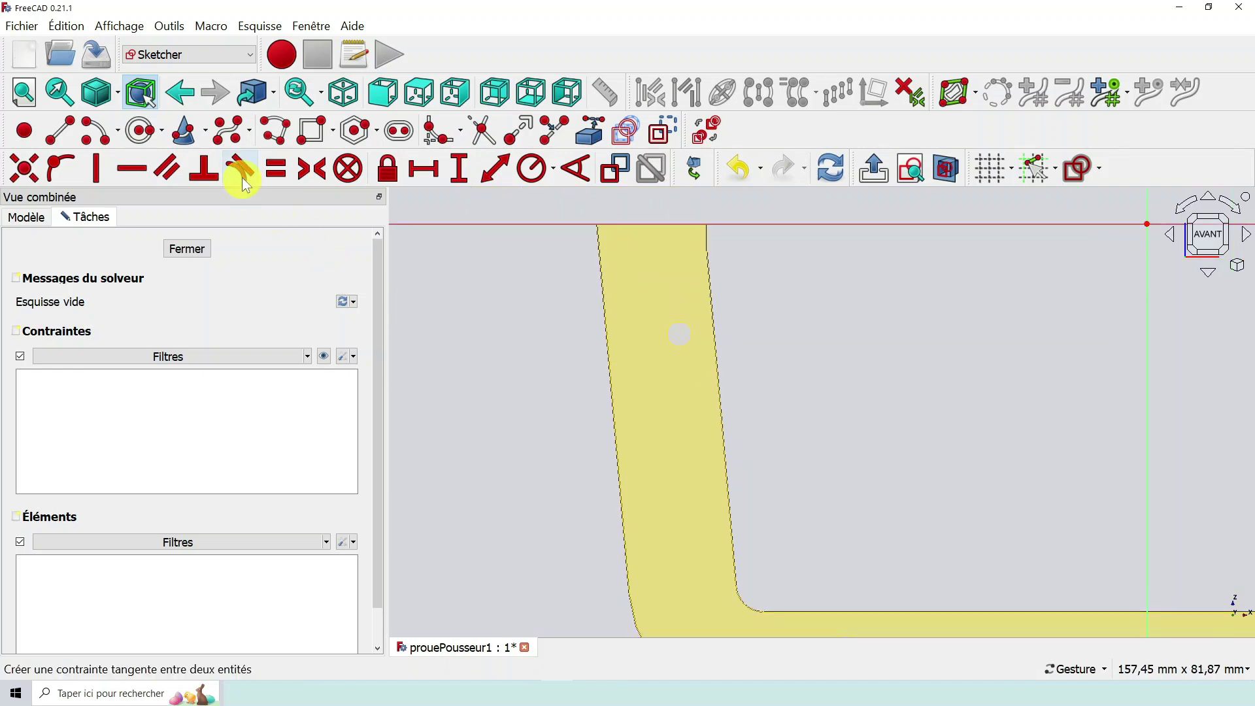
{"action": "left_click", "coordinate": [594, 129]}
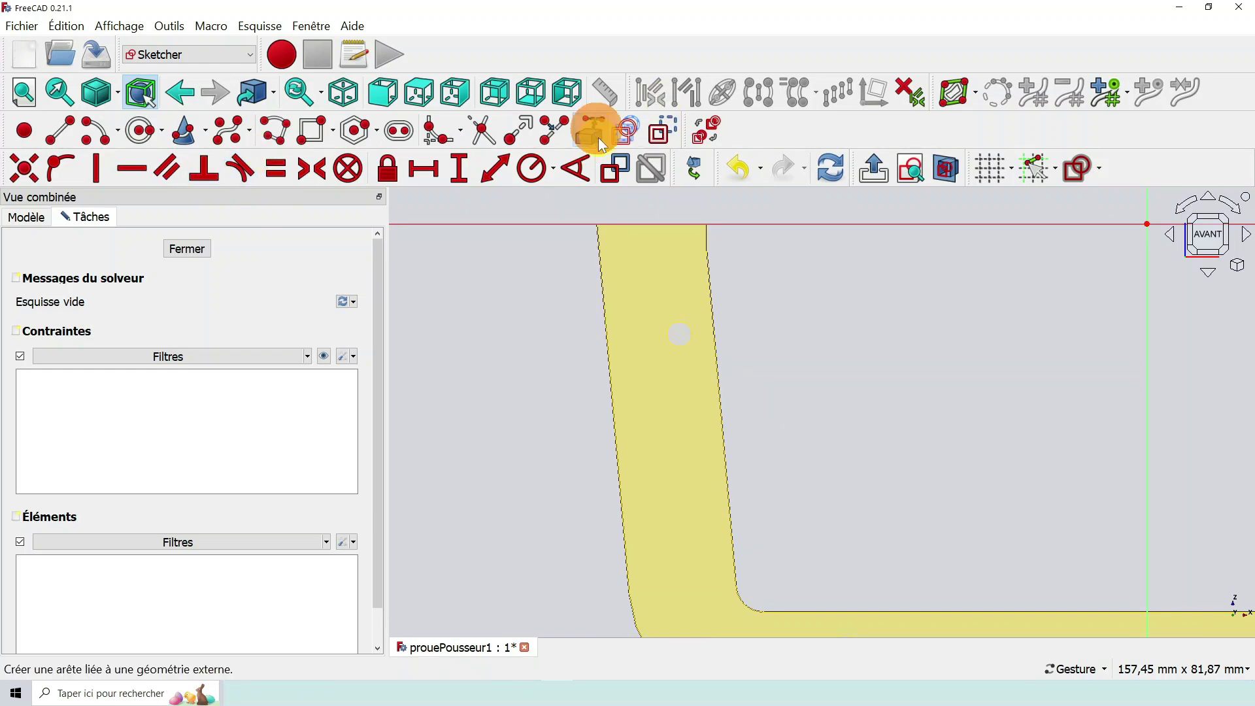
{"action": "left_click", "coordinate": [685, 329]}
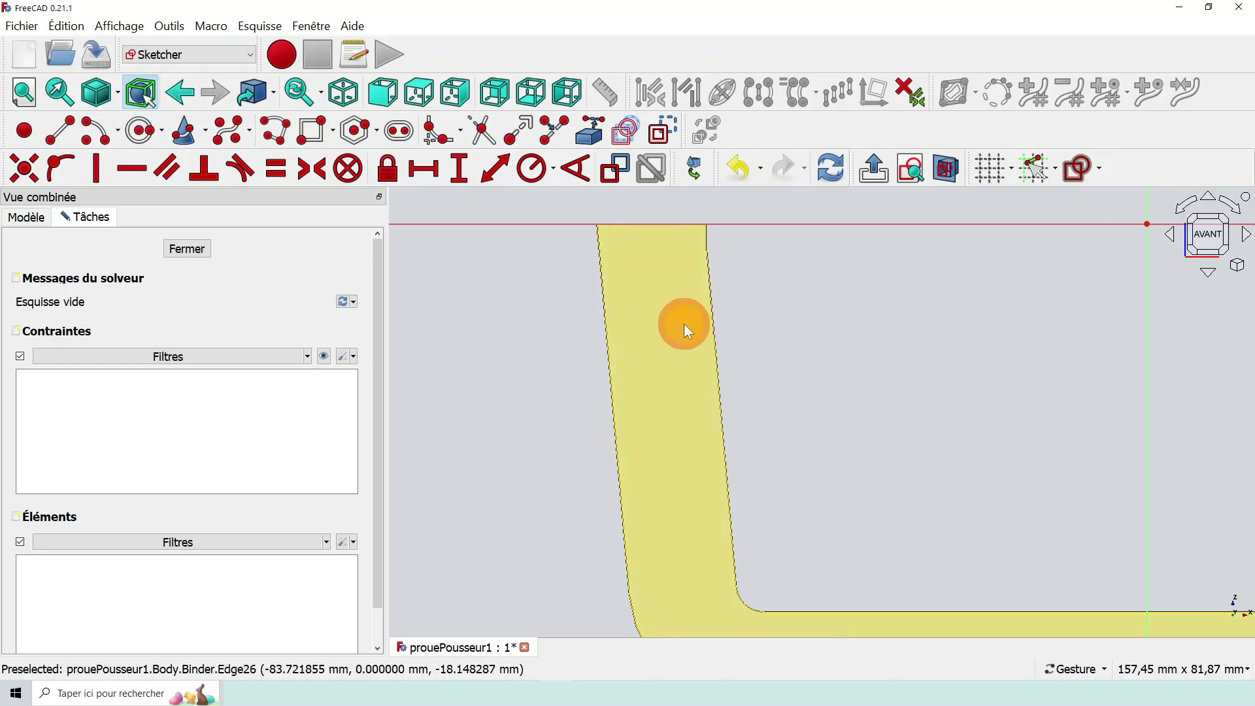
Draw an arc centred on the mounting hole, following its circle over the top and leaving the lower portion open.
{"action": "scroll", "coordinate": [704, 341], "scroll_direction": "up", "scroll_amount": 1}
{"action": "scroll", "coordinate": [668, 330], "scroll_direction": "up", "scroll_amount": 3}
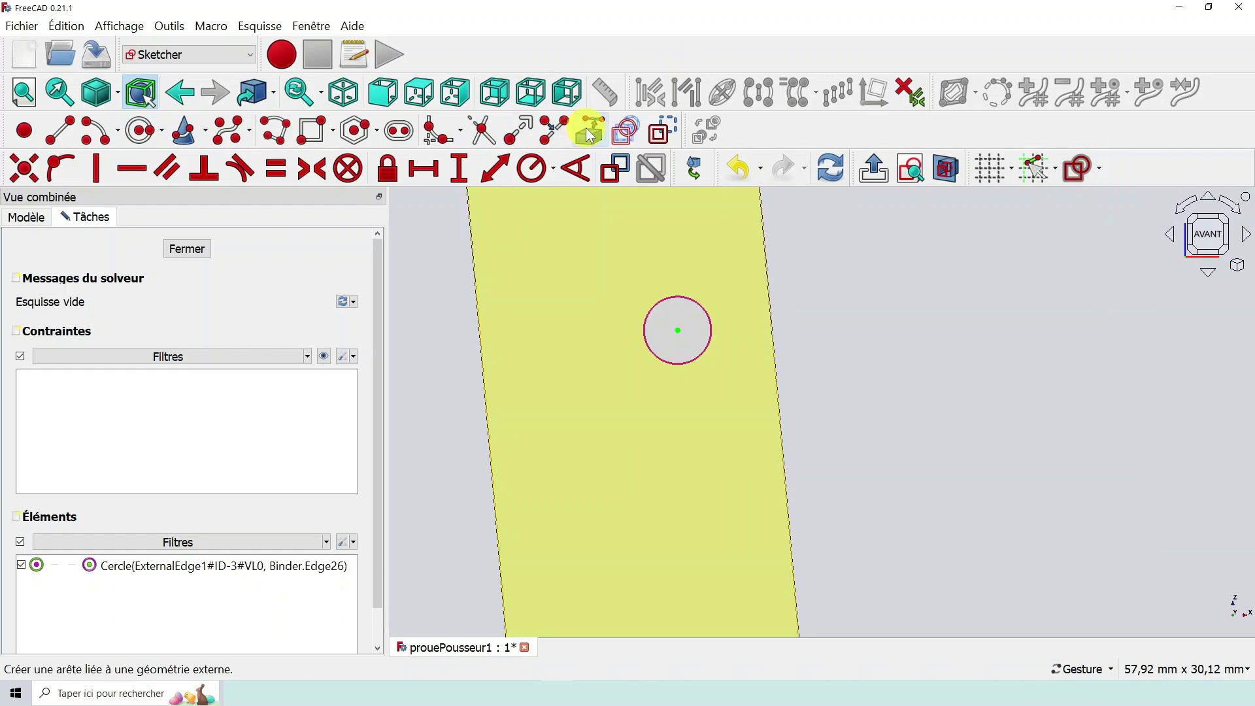
{"action": "scroll", "coordinate": [728, 322], "scroll_direction": "up", "scroll_amount": 2}
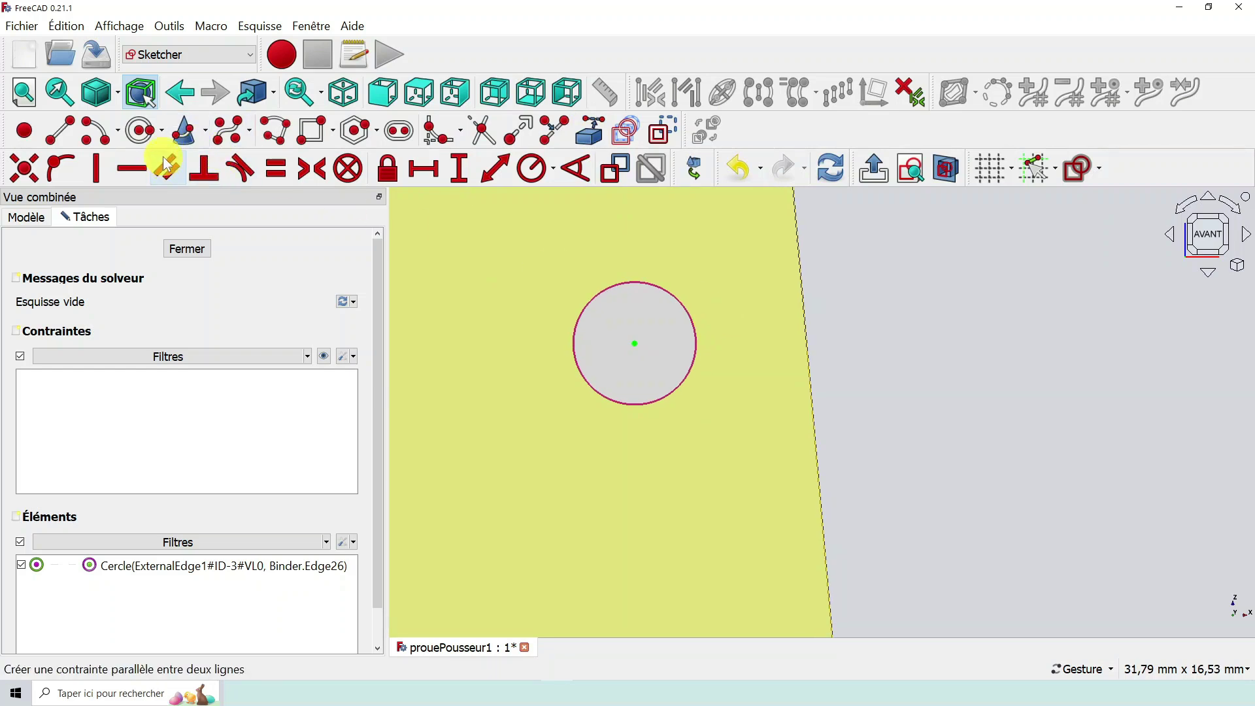
{"action": "left_click", "coordinate": [87, 139]}
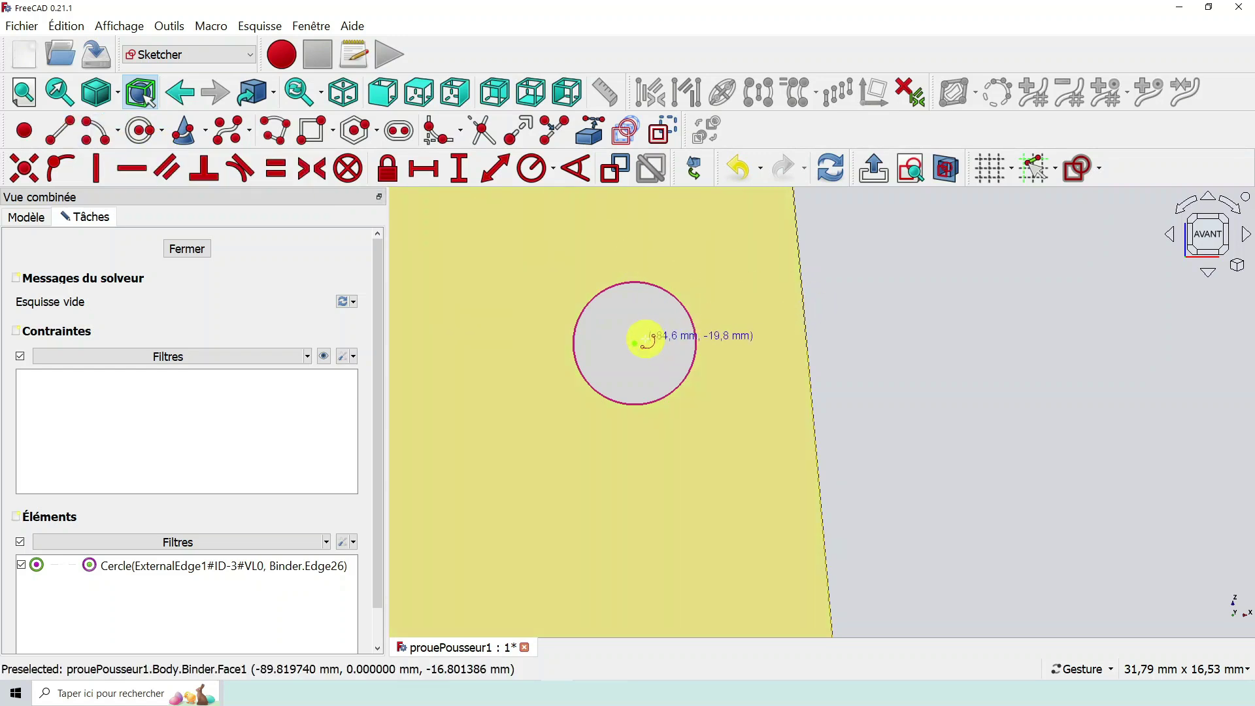
{"action": "left_click", "coordinate": [636, 342]}
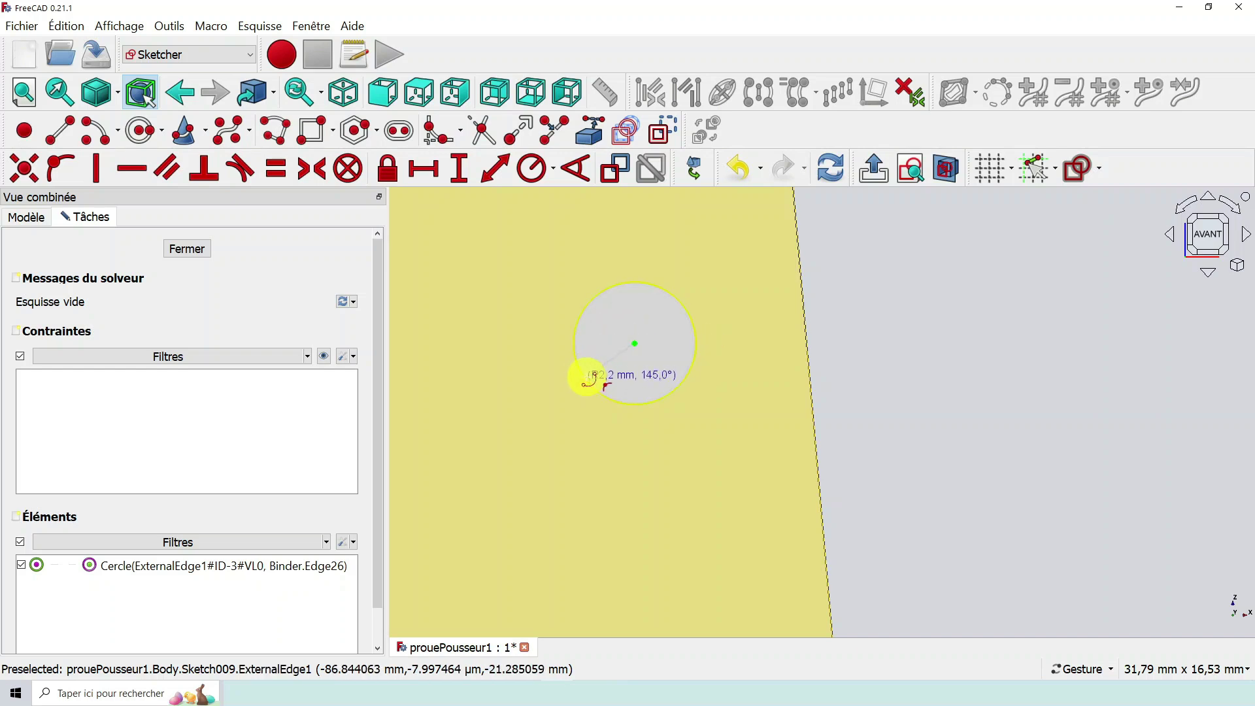
{"action": "left_click", "coordinate": [591, 378]}
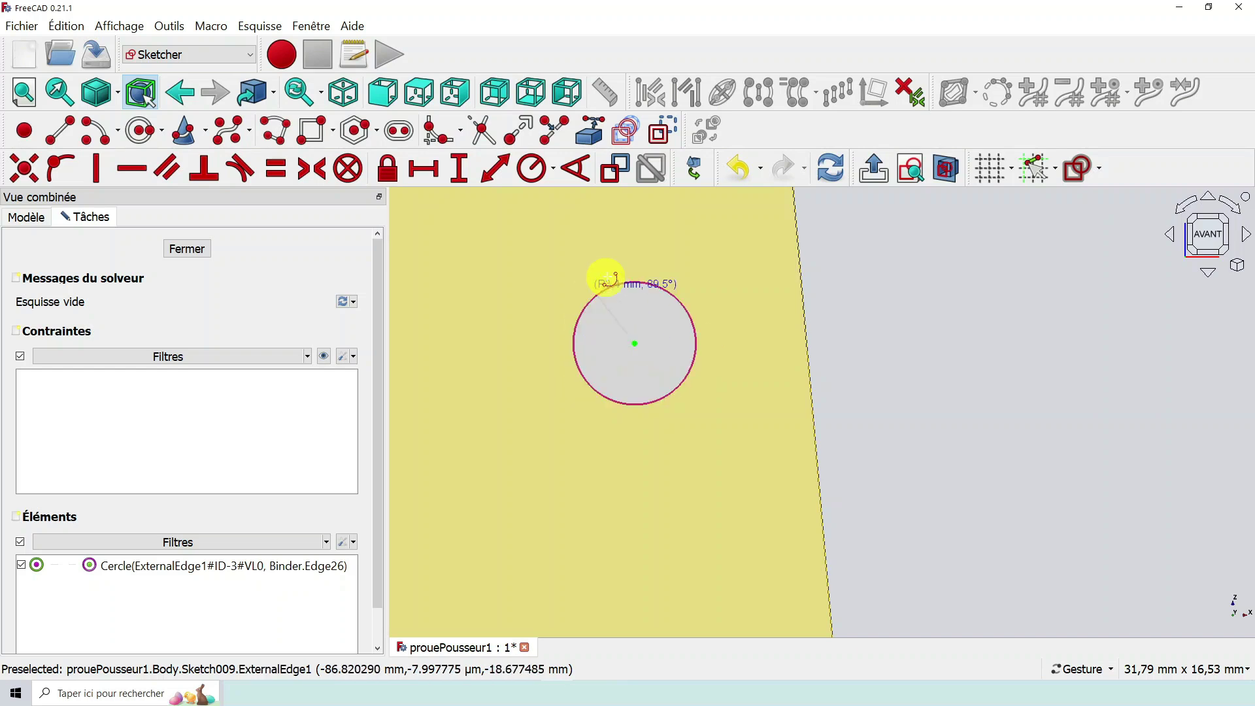
{"action": "left_click", "coordinate": [685, 374]}
{"action": "right_click", "coordinate": [673, 350]}
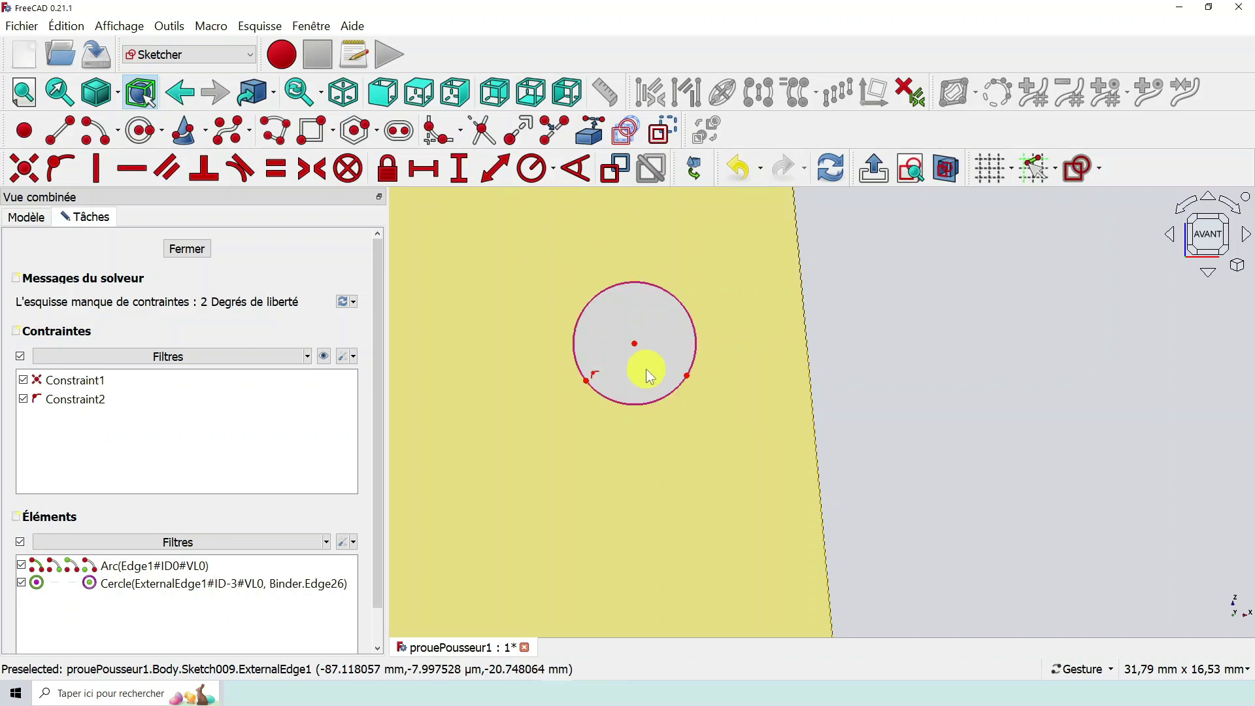
Draw two lines from the arc's ends that meet at a point below the hole, closing a downward-pointing teardrop.
{"action": "left_click", "coordinate": [68, 131]}
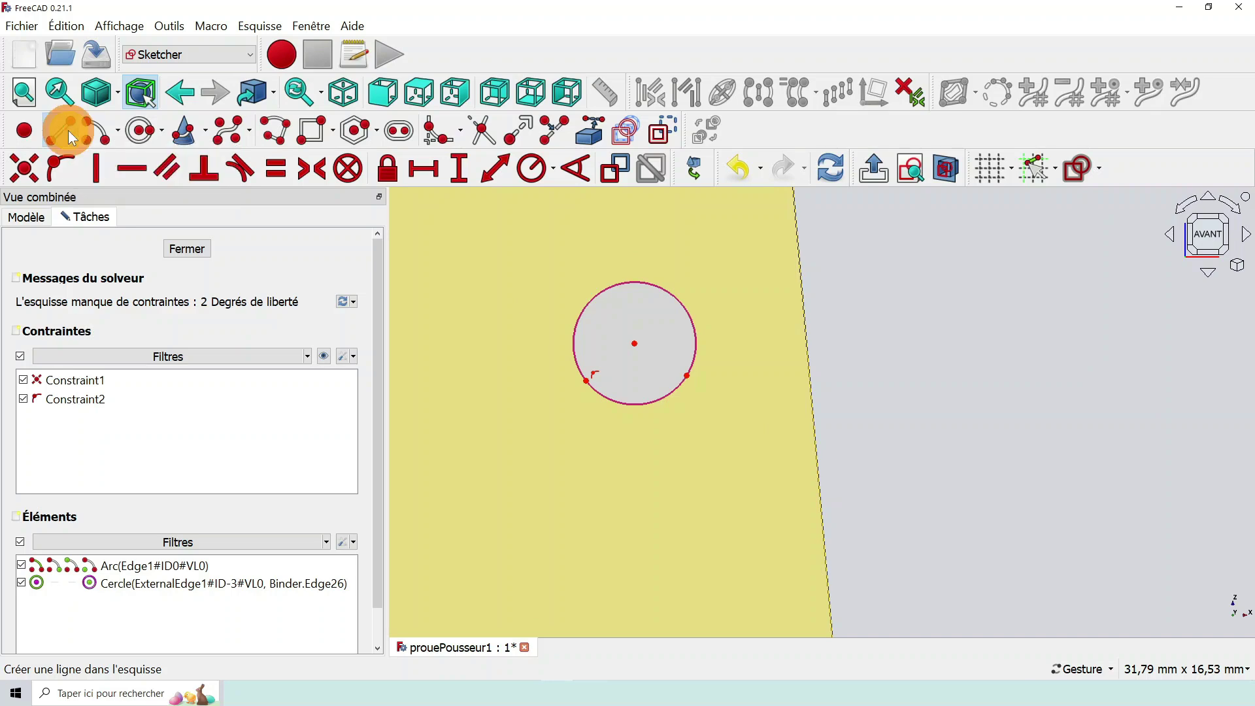
{"action": "left_click", "coordinate": [588, 381]}
{"action": "left_click", "coordinate": [625, 490]}
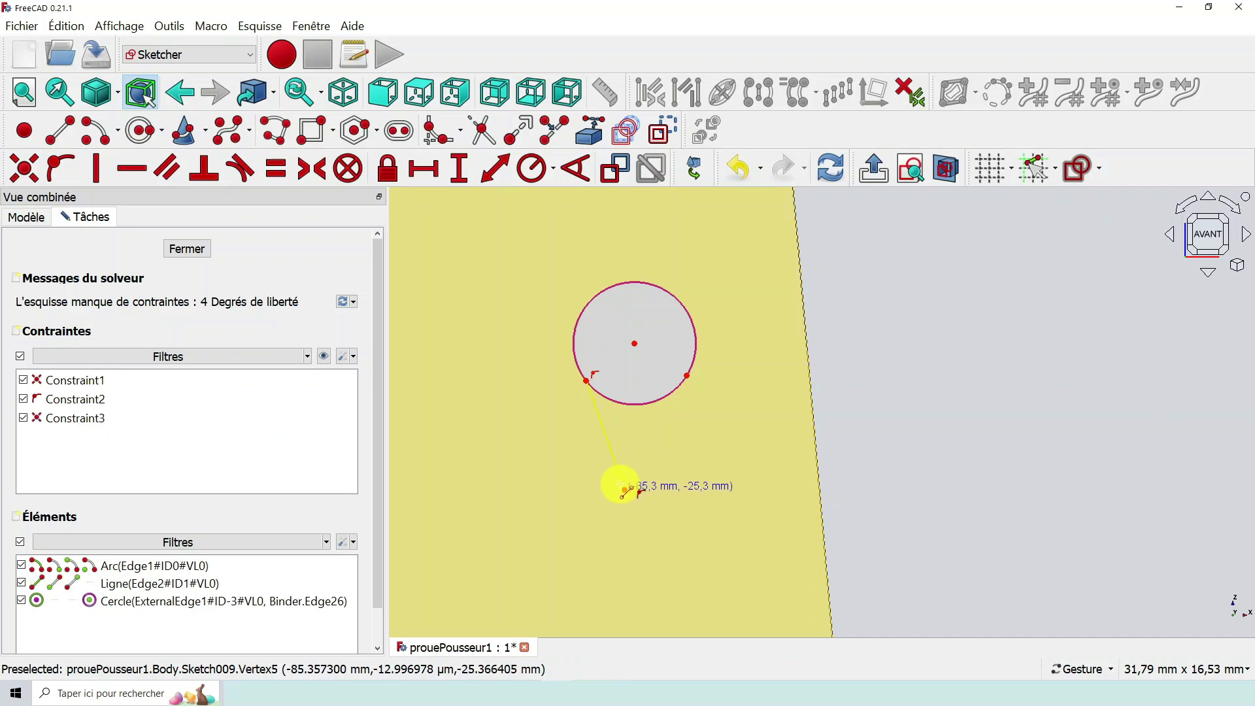
{"action": "left_click", "coordinate": [687, 375]}
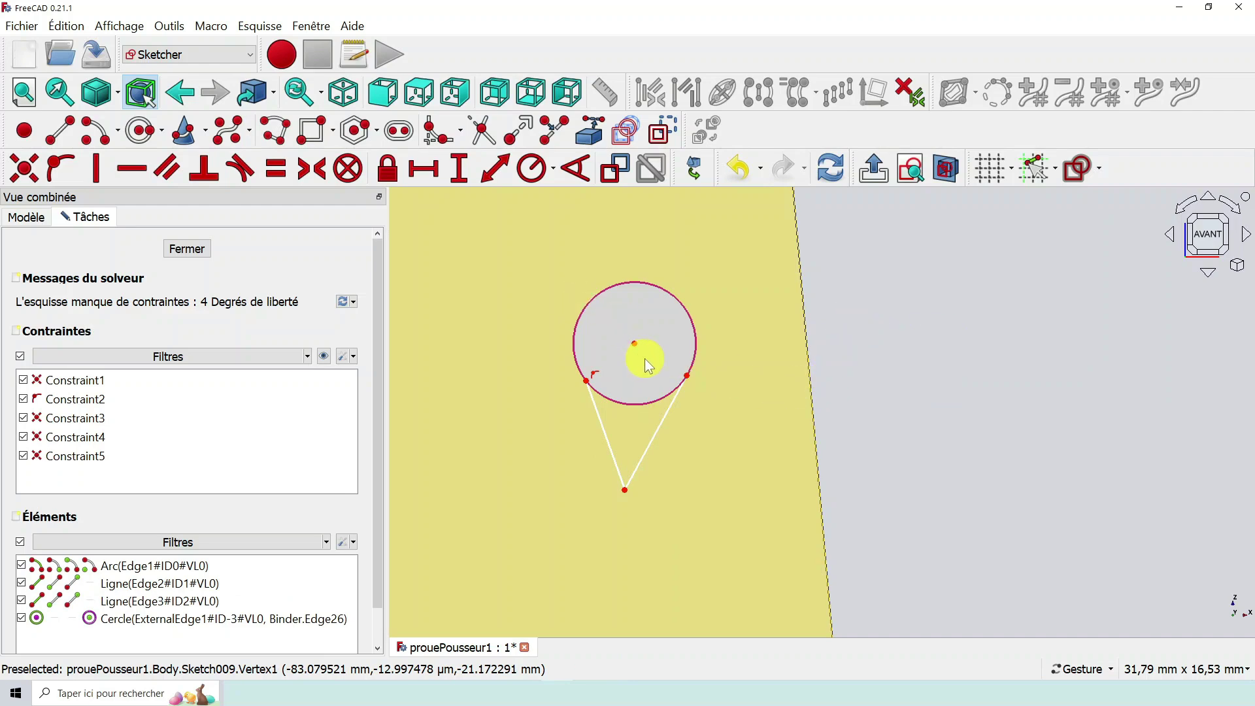
Make both straight sides of the teardrop tangent to the left leg's mounting hole circle.
{"action": "left_click", "coordinate": [690, 365]}
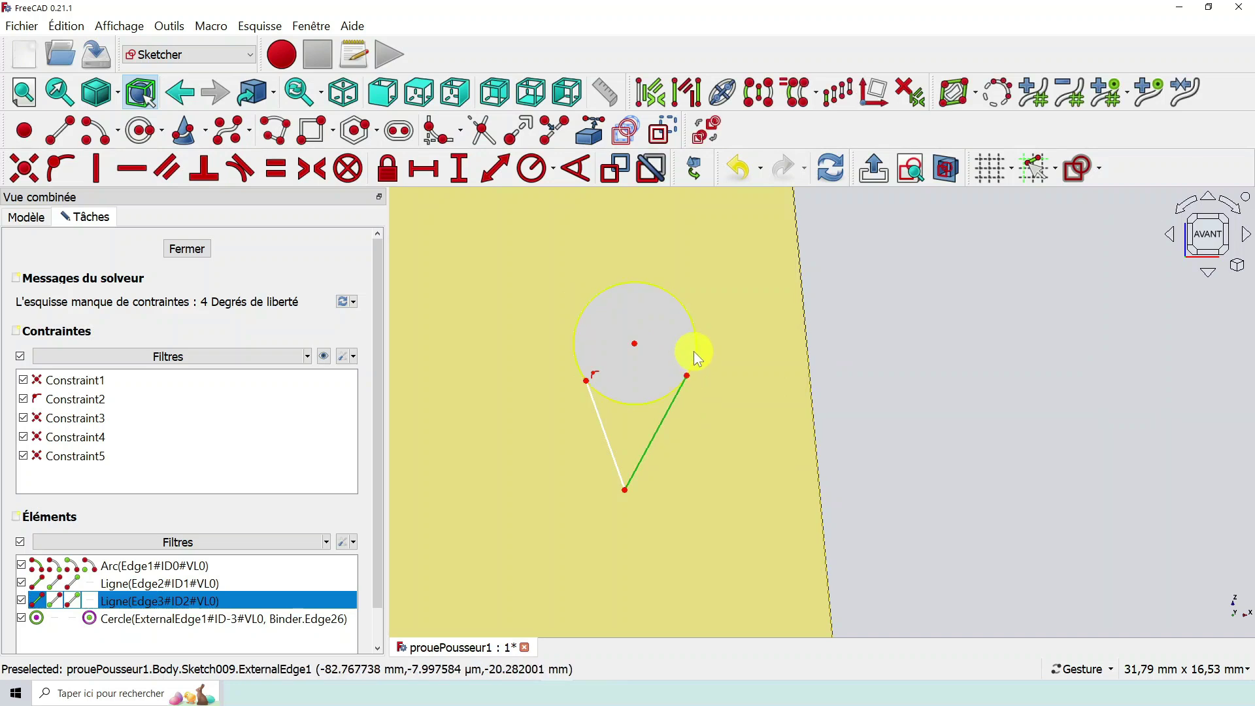
{"action": "left_click", "coordinate": [579, 307]}
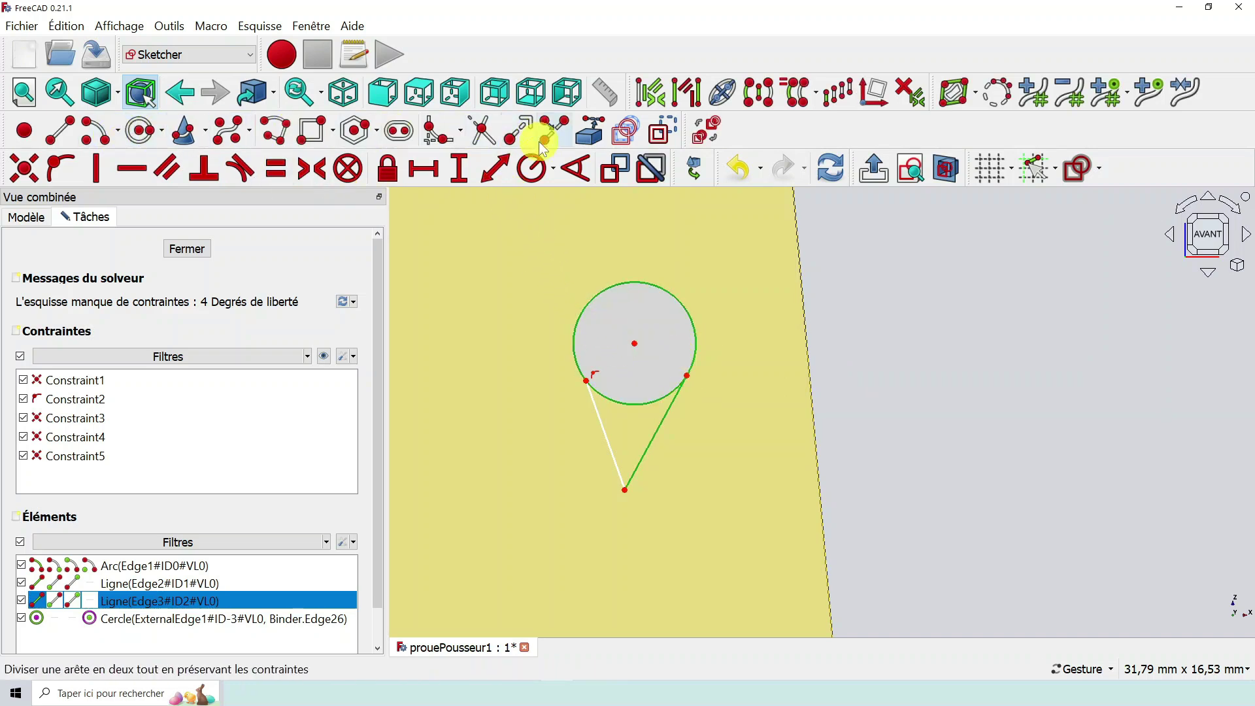
{"action": "left_click", "coordinate": [239, 168]}
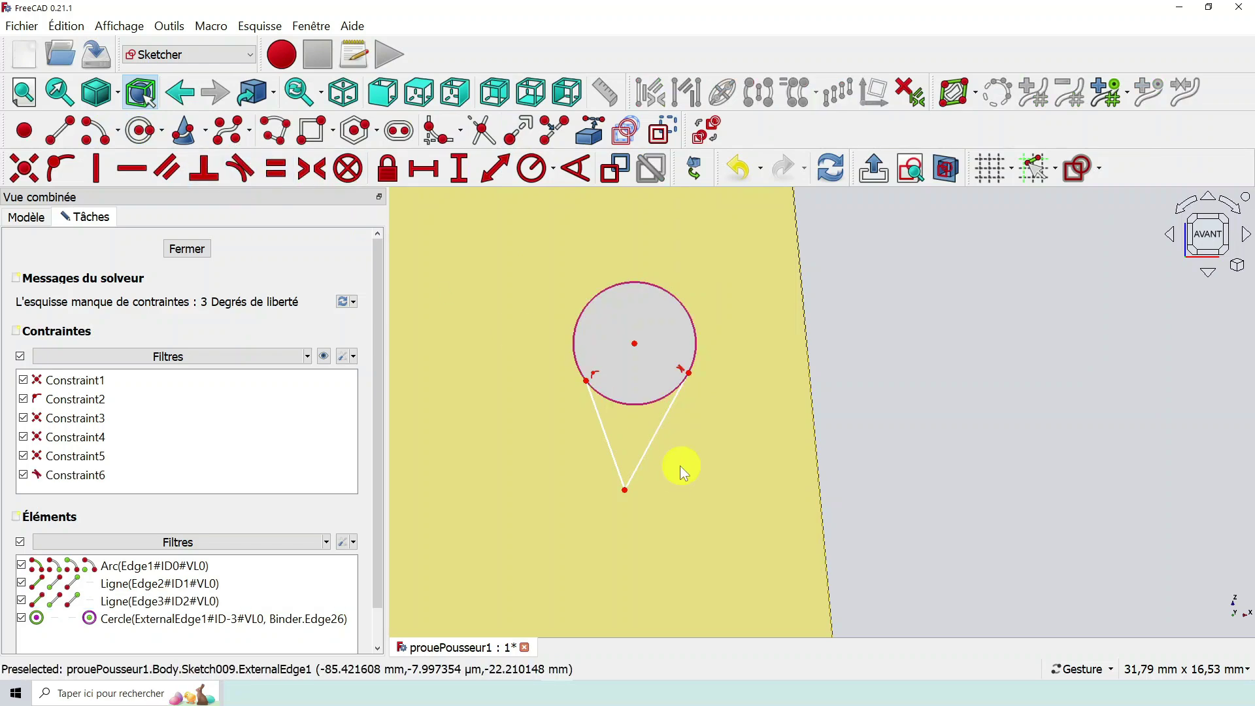
{"action": "left_click", "coordinate": [608, 437]}
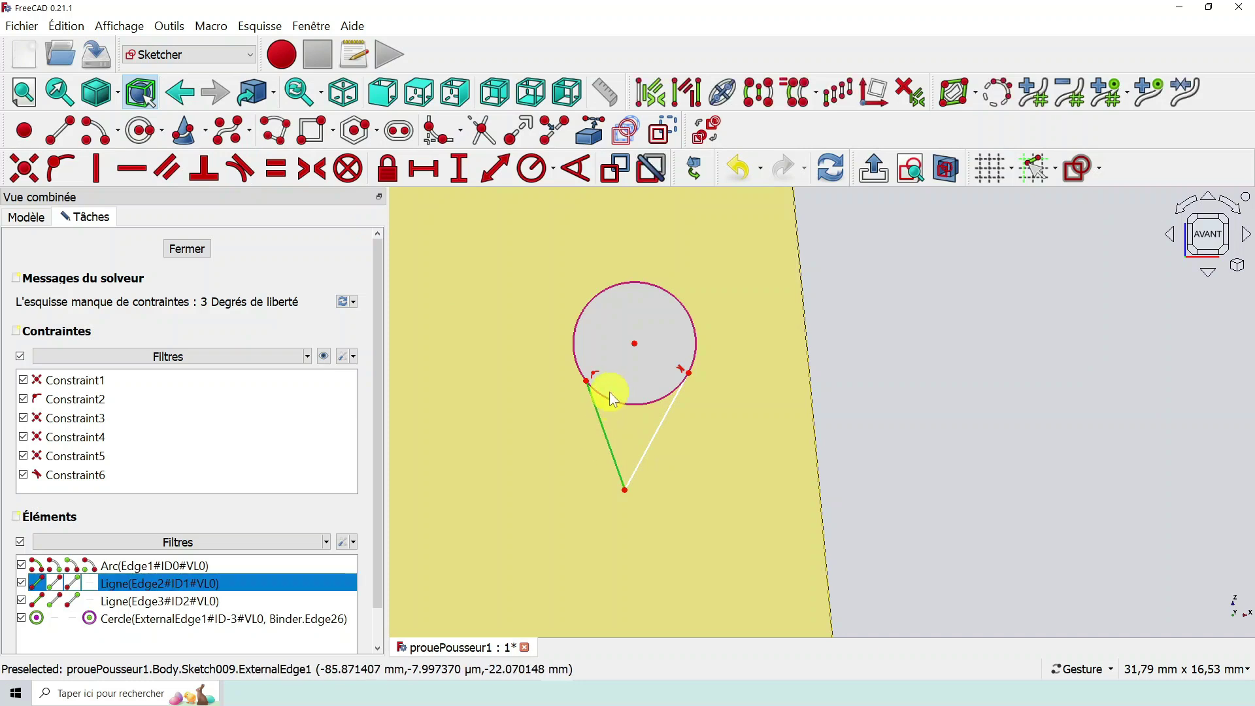
{"action": "left_click", "coordinate": [609, 398]}
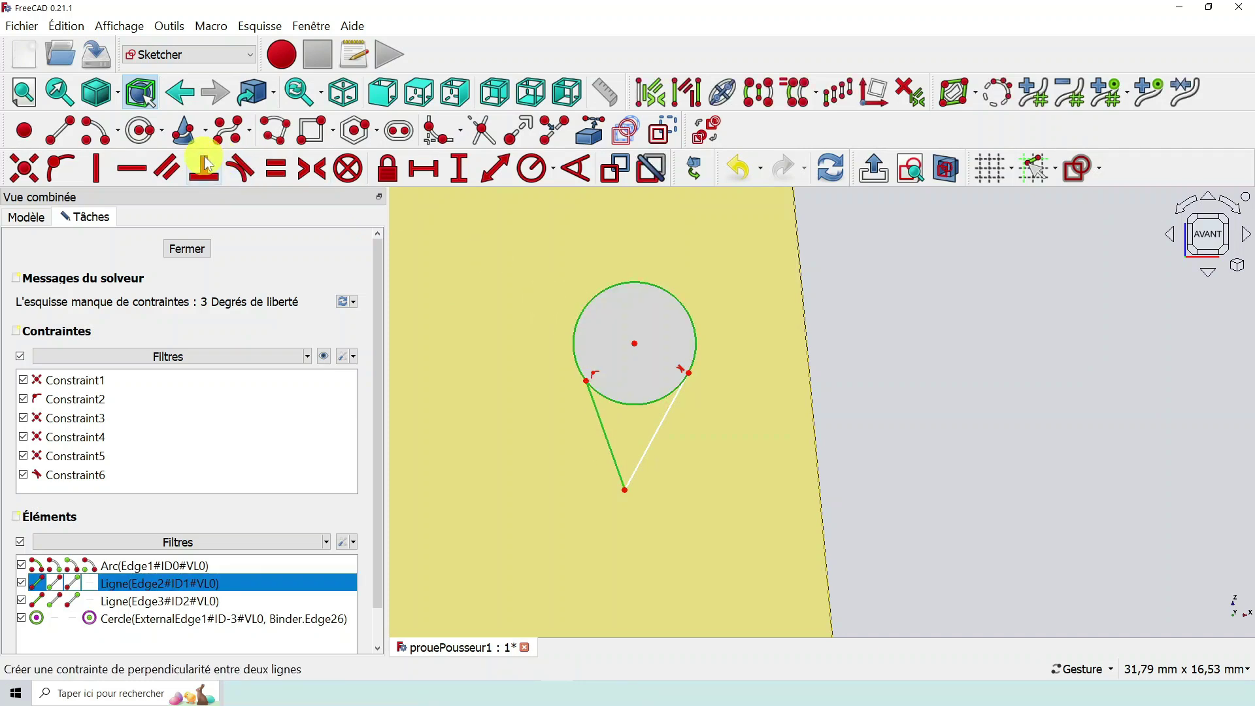
{"action": "left_click", "coordinate": [240, 168]}
Align the teardrop's tip vertically below the mounting hole's centre and move it closer to the hole.
{"action": "mouse_move", "coordinate": [639, 492]}
{"action": "left_mouse_down"}
{"action": "mouse_move", "coordinate": [653, 468]}
{"action": "mouse_move", "coordinate": [591, 447]}
{"action": "mouse_move", "coordinate": [654, 504]}
{"action": "mouse_move", "coordinate": [658, 466]}
{"action": "mouse_move", "coordinate": [646, 461]}
{"action": "mouse_move", "coordinate": [649, 480]}
{"action": "left_mouse_up"}
{"action": "left_click", "coordinate": [646, 479]}
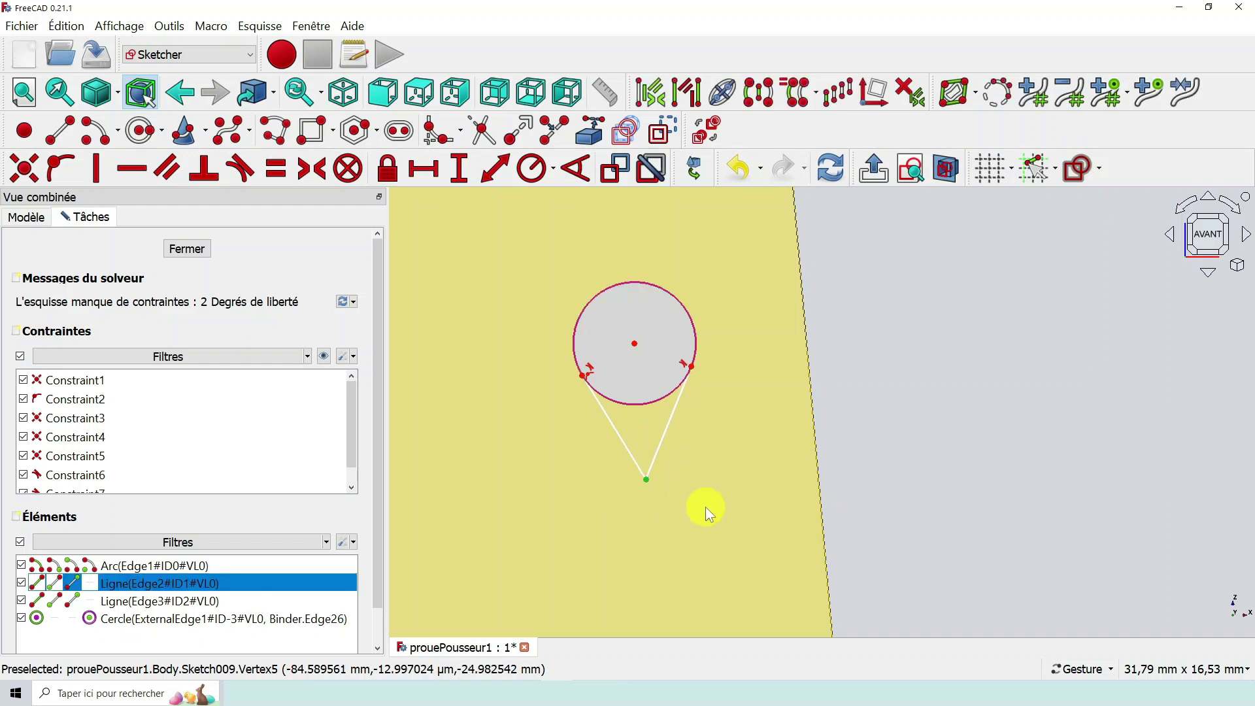
{"action": "left_click", "coordinate": [634, 344]}
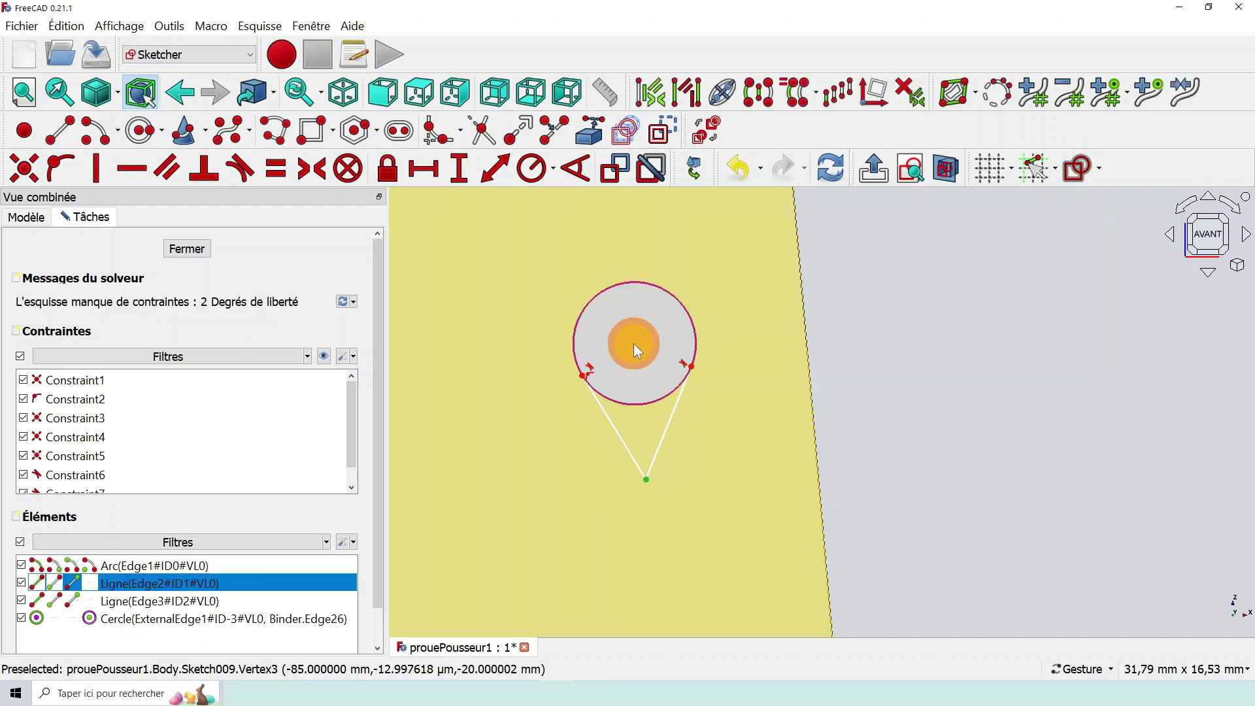
{"action": "left_click", "coordinate": [100, 171]}
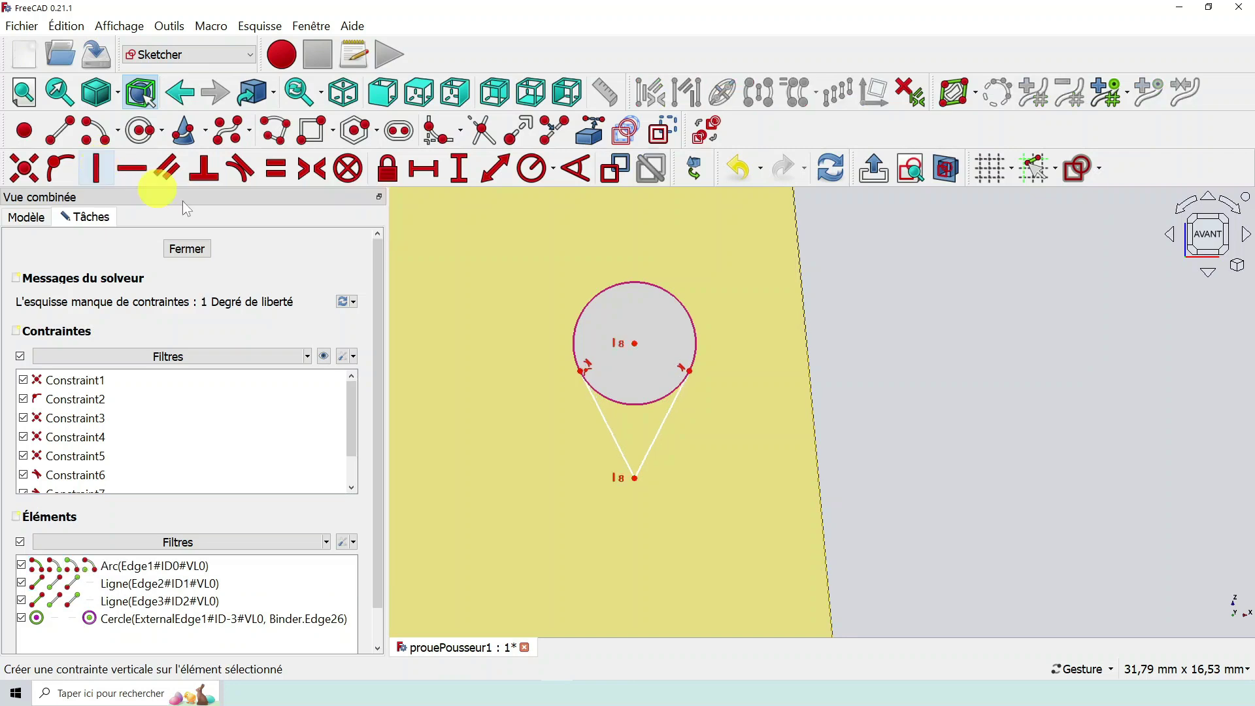
{"action": "left_click_drag", "start_coordinate": [635, 478], "coordinate": [644, 431]}
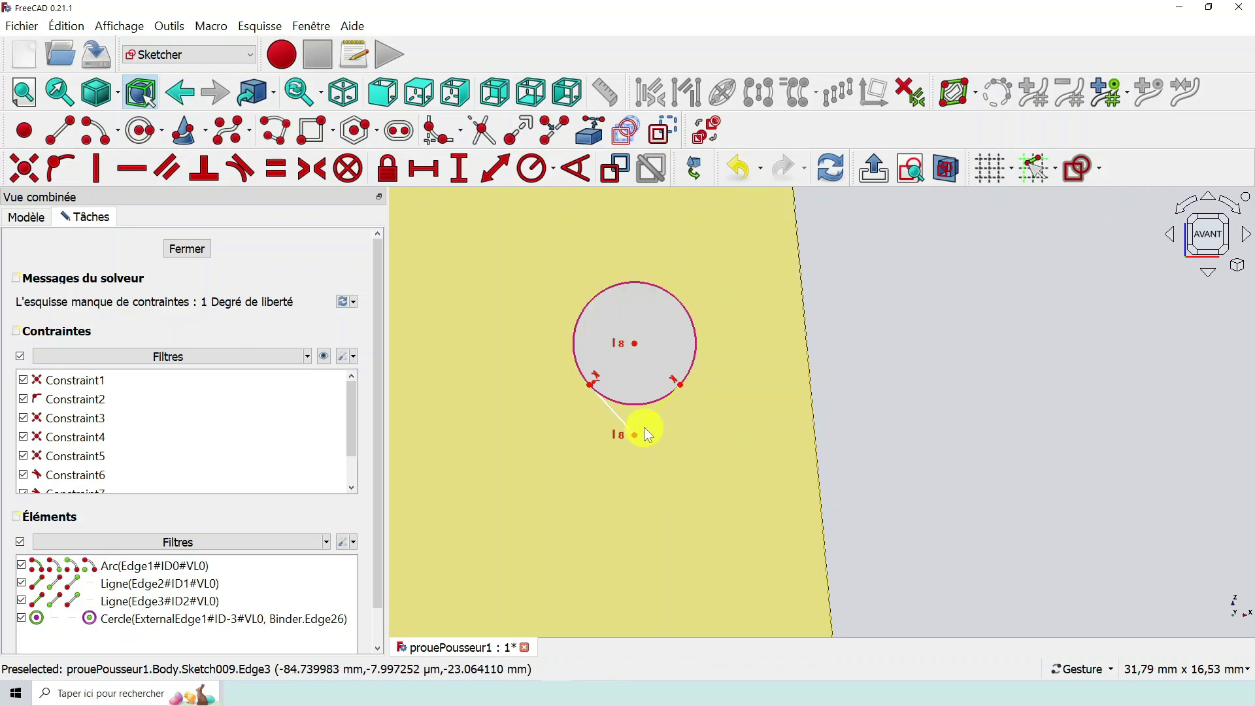
Constrain the teardrop's right-hand line to an angle of 135° with the sketch's horizontal axis.
{"action": "scroll", "coordinate": [752, 402], "scroll_direction": "down", "scroll_amount": 6}
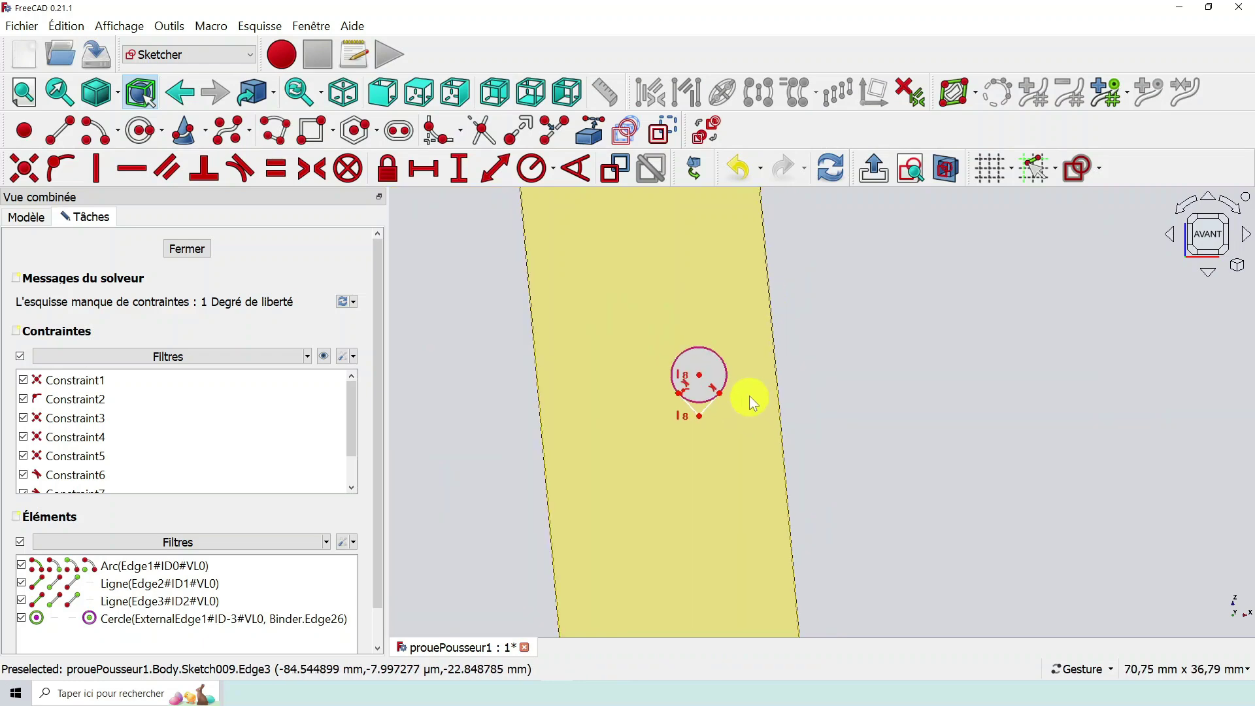
{"action": "scroll", "coordinate": [784, 285], "scroll_direction": "up", "scroll_amount": 1}
{"action": "scroll", "coordinate": [785, 280], "scroll_direction": "down", "scroll_amount": 1}
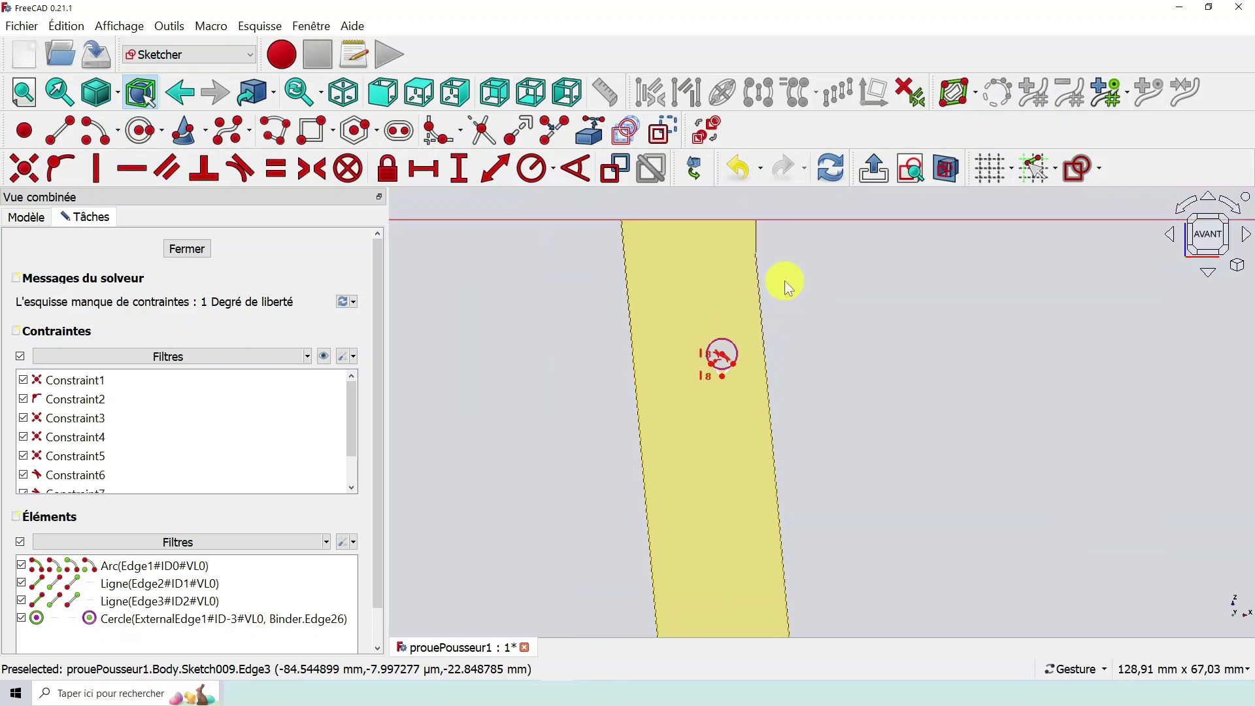
{"action": "scroll", "coordinate": [723, 393], "scroll_direction": "up", "scroll_amount": 3}
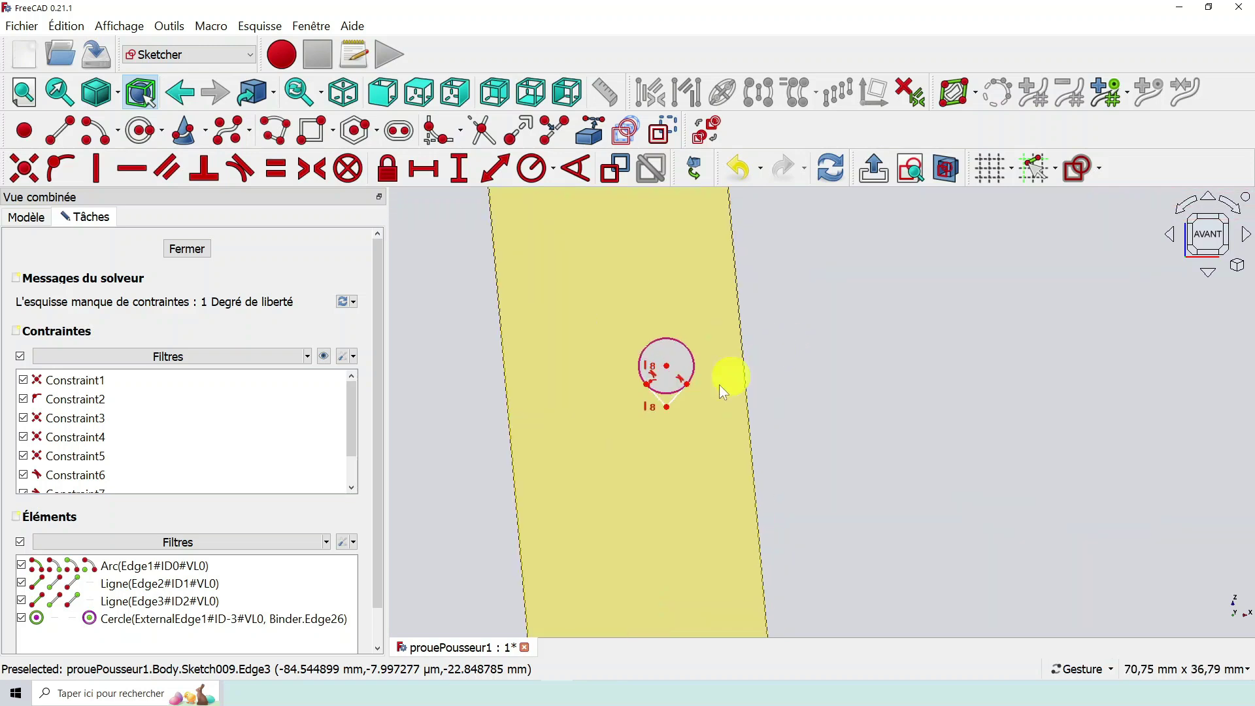
{"action": "left_click", "coordinate": [676, 395]}
{"action": "scroll", "coordinate": [852, 274], "scroll_direction": "down", "scroll_amount": 3}
{"action": "scroll", "coordinate": [852, 275], "scroll_direction": "down", "scroll_amount": 2}
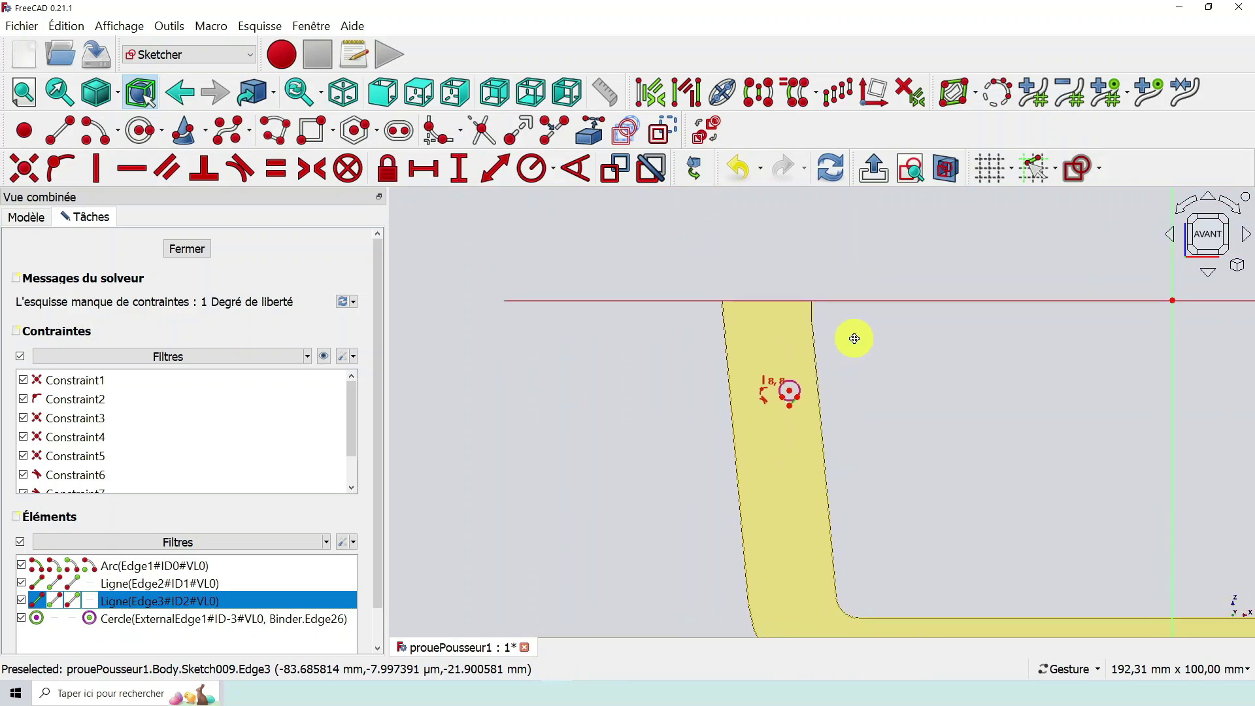
{"action": "scroll", "coordinate": [849, 382], "scroll_direction": "up", "scroll_amount": 3}
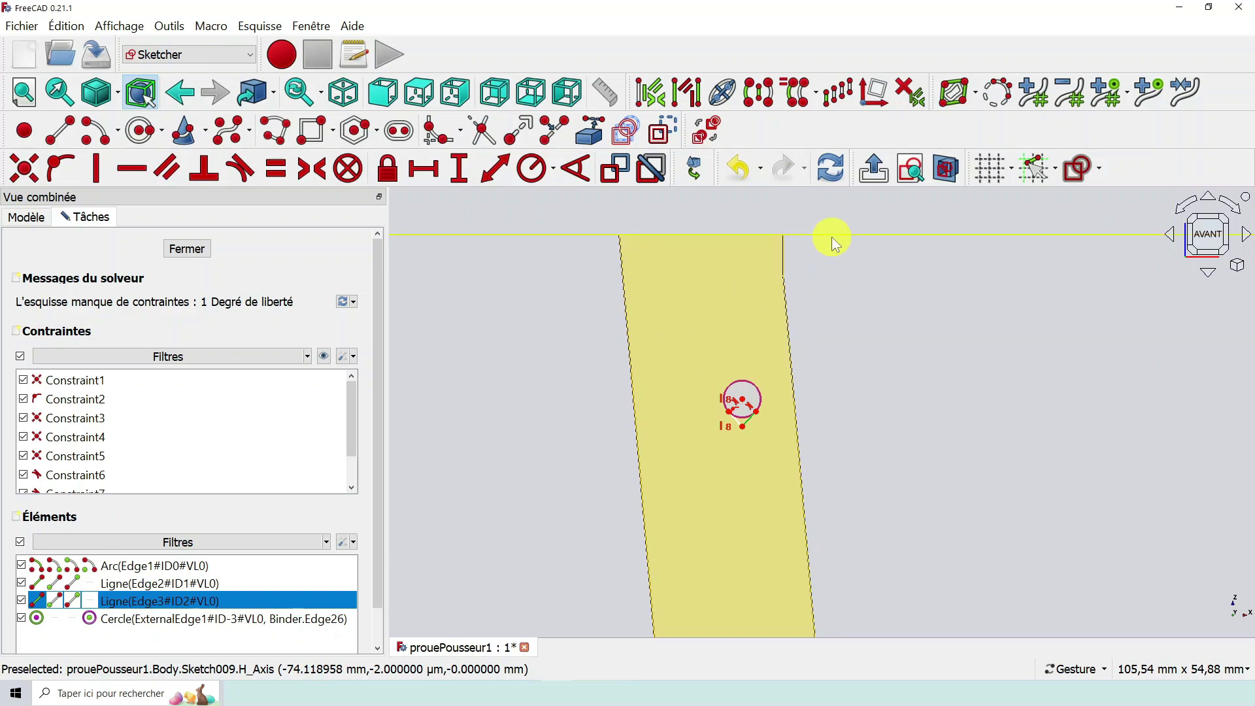
{"action": "scroll", "coordinate": [752, 406], "scroll_direction": "up", "scroll_amount": 3}
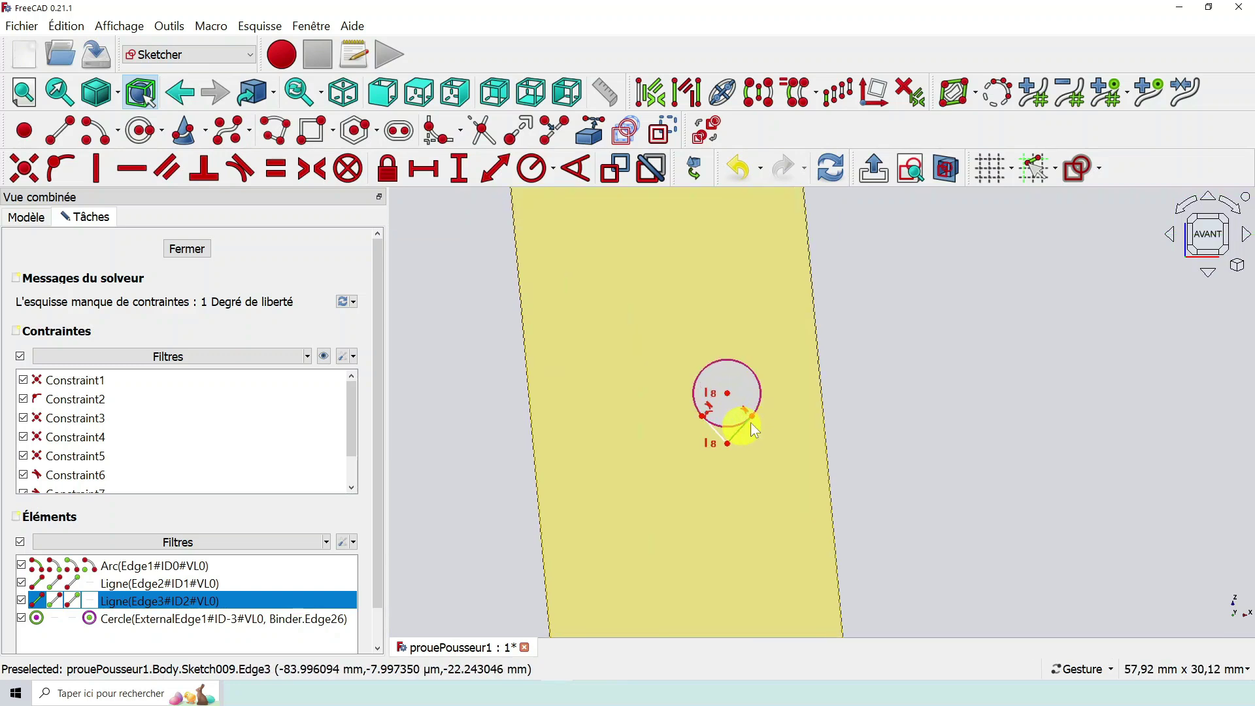
{"action": "scroll", "coordinate": [957, 384], "scroll_direction": "down", "scroll_amount": 4}
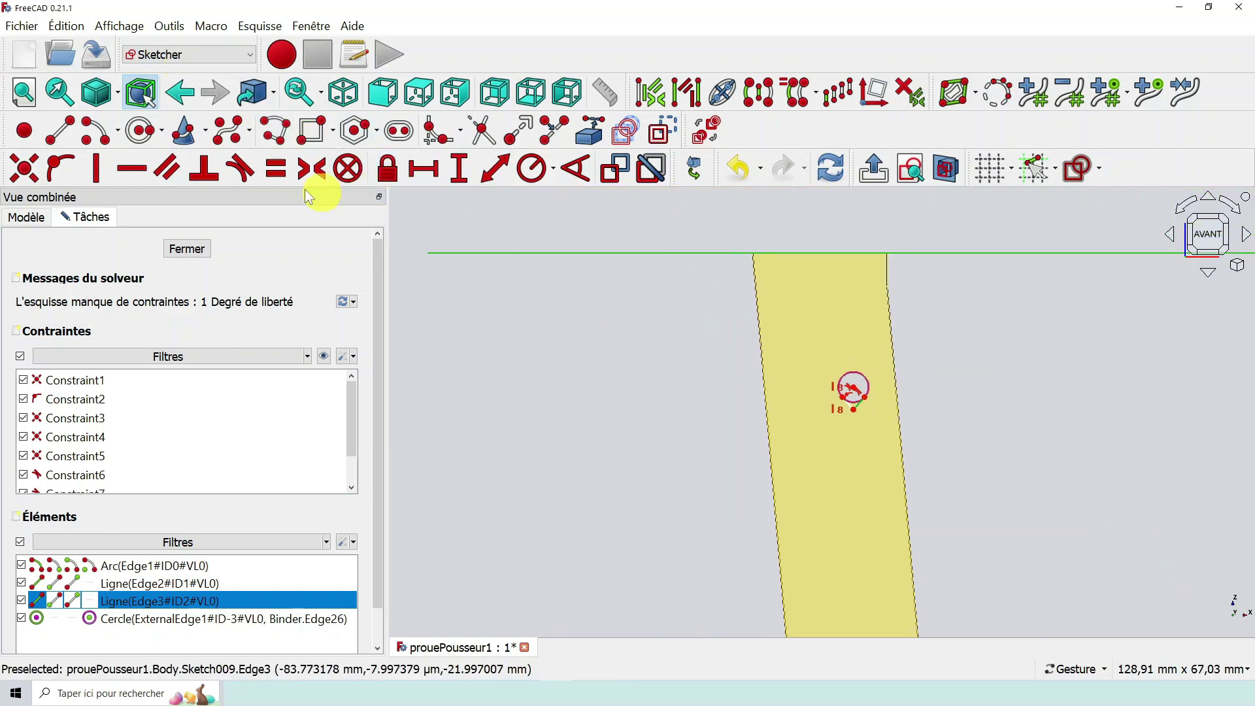
{"action": "left_click", "coordinate": [578, 175]}
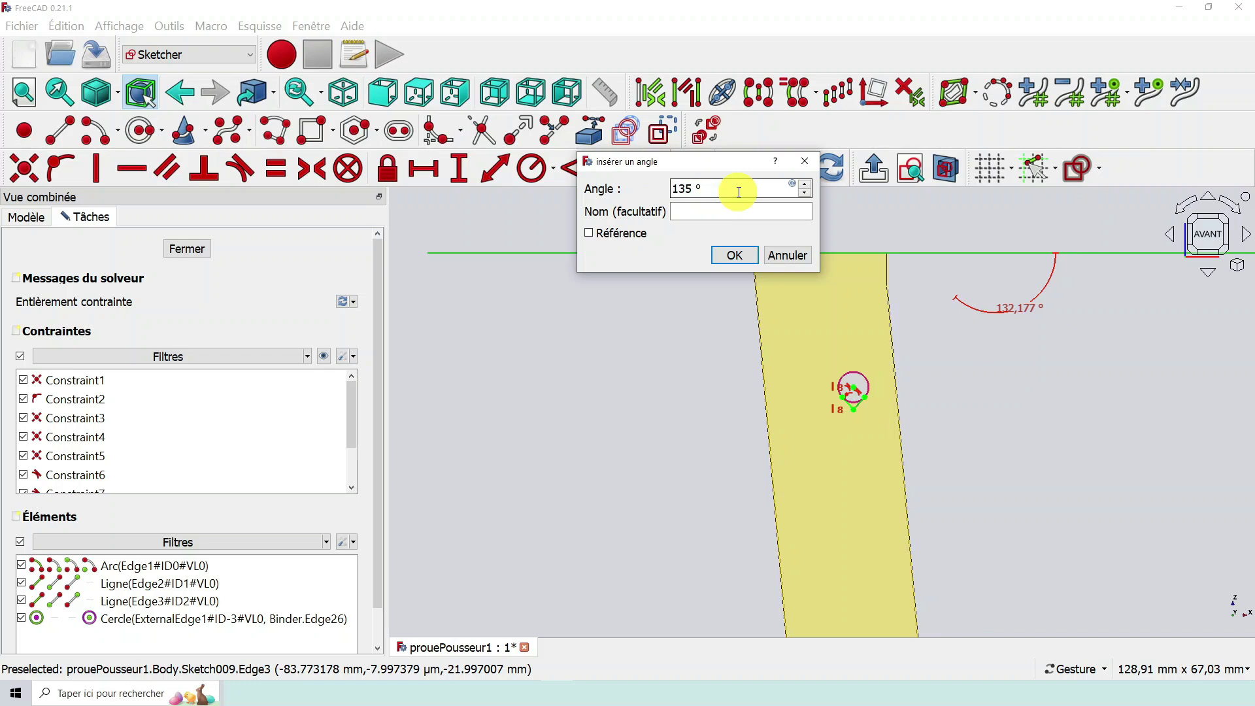
{"action": "key", "text": "Return"}
Import the circular edge of the left hole in the bow's bottom bar into the sketch as external geometry.
{"action": "scroll", "coordinate": [857, 399], "scroll_direction": "up", "scroll_amount": 10}
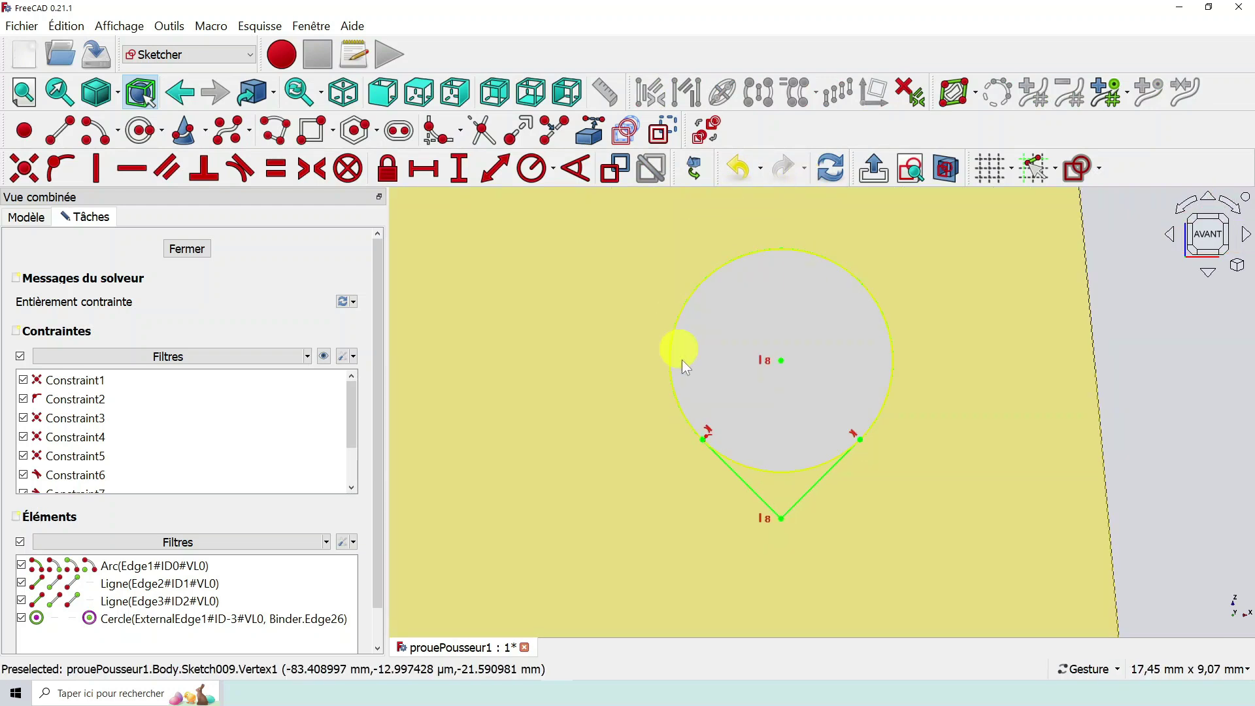
{"action": "scroll", "coordinate": [849, 435], "scroll_direction": "down", "scroll_amount": 10}
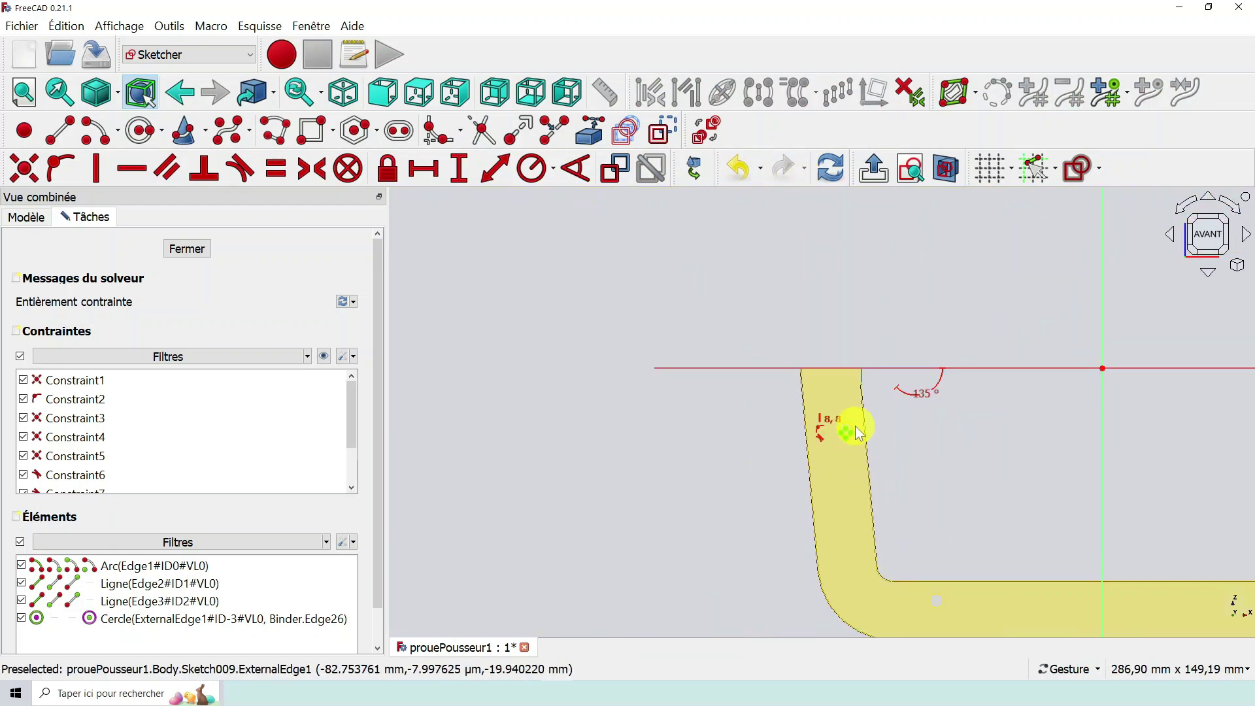
{"action": "scroll", "coordinate": [991, 547], "scroll_direction": "up", "scroll_amount": 2}
{"action": "scroll", "coordinate": [992, 543], "scroll_direction": "down", "scroll_amount": 2}
{"action": "right_click_drag", "start_coordinate": [992, 544], "coordinate": [877, 352]}
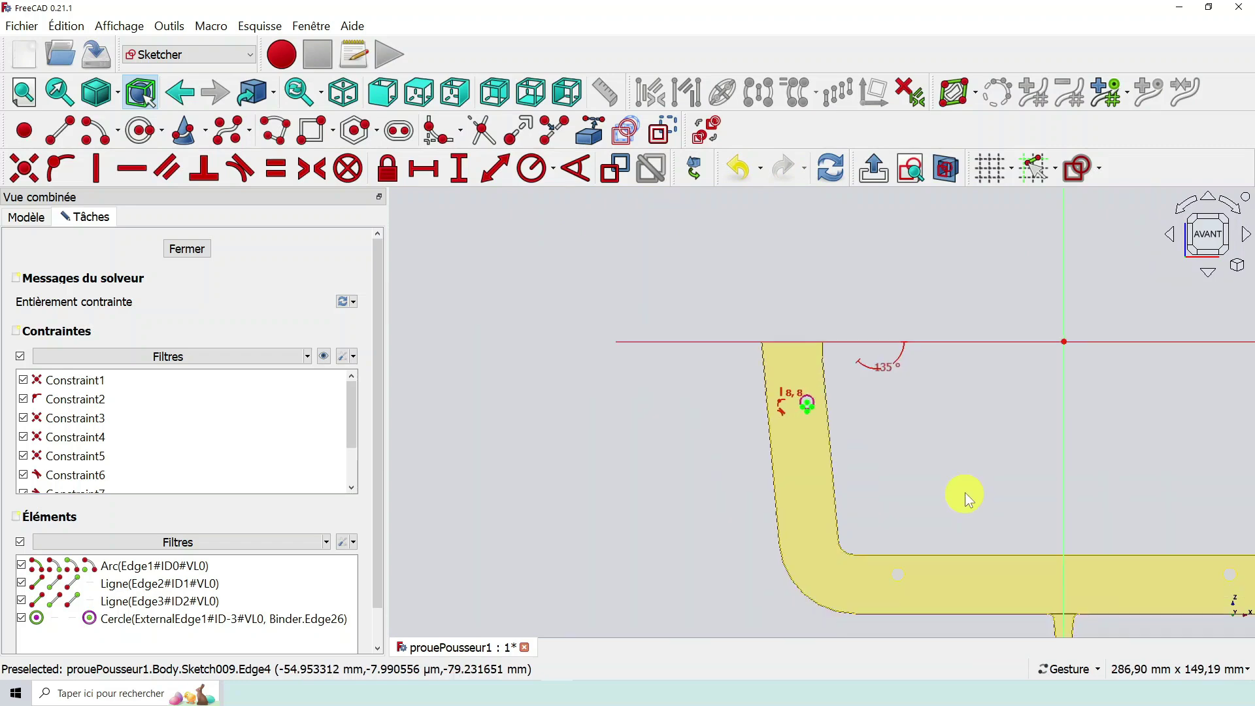
{"action": "scroll", "coordinate": [829, 450], "scroll_direction": "up", "scroll_amount": 2}
{"action": "scroll", "coordinate": [873, 323], "scroll_direction": "up", "scroll_amount": 6}
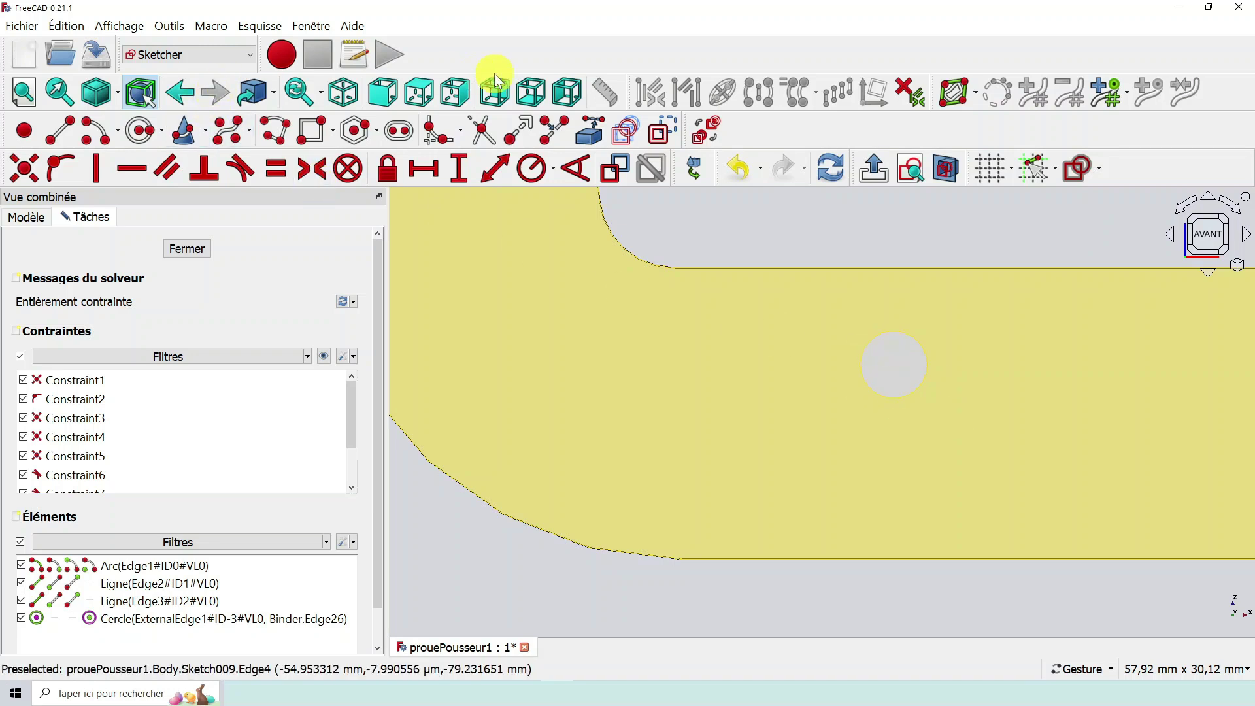
{"action": "left_click", "coordinate": [585, 138]}
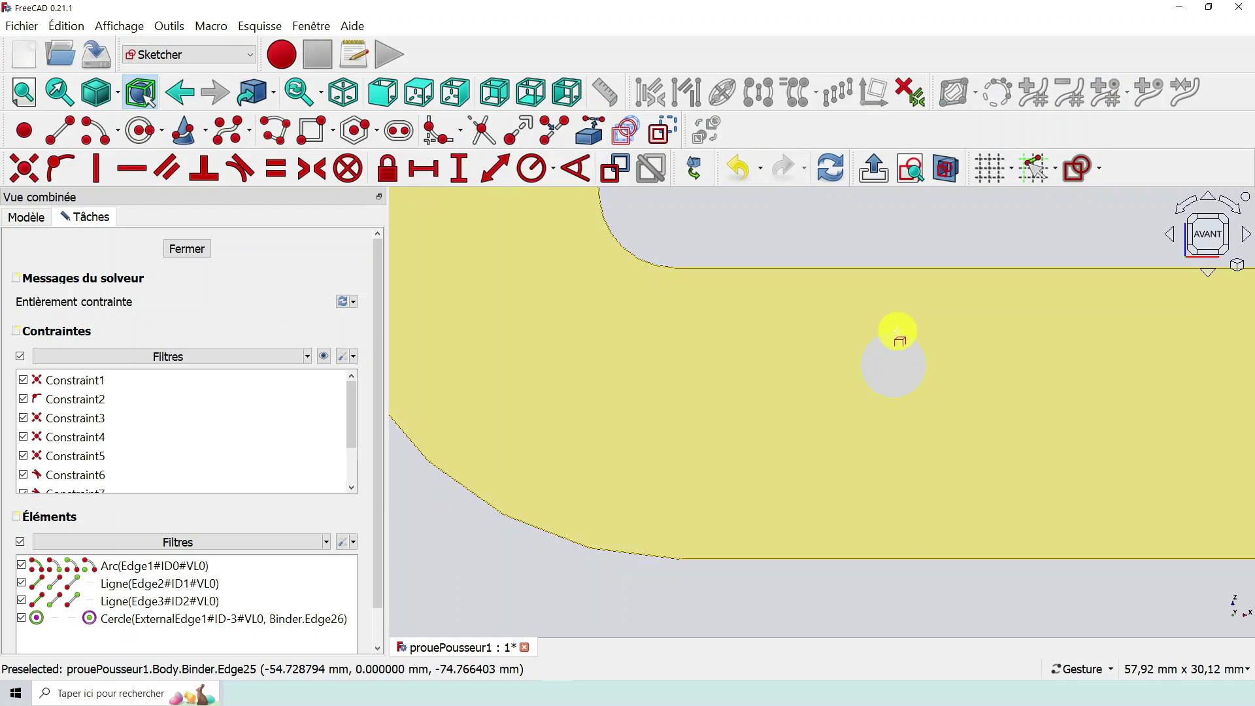
{"action": "left_click", "coordinate": [898, 331]}
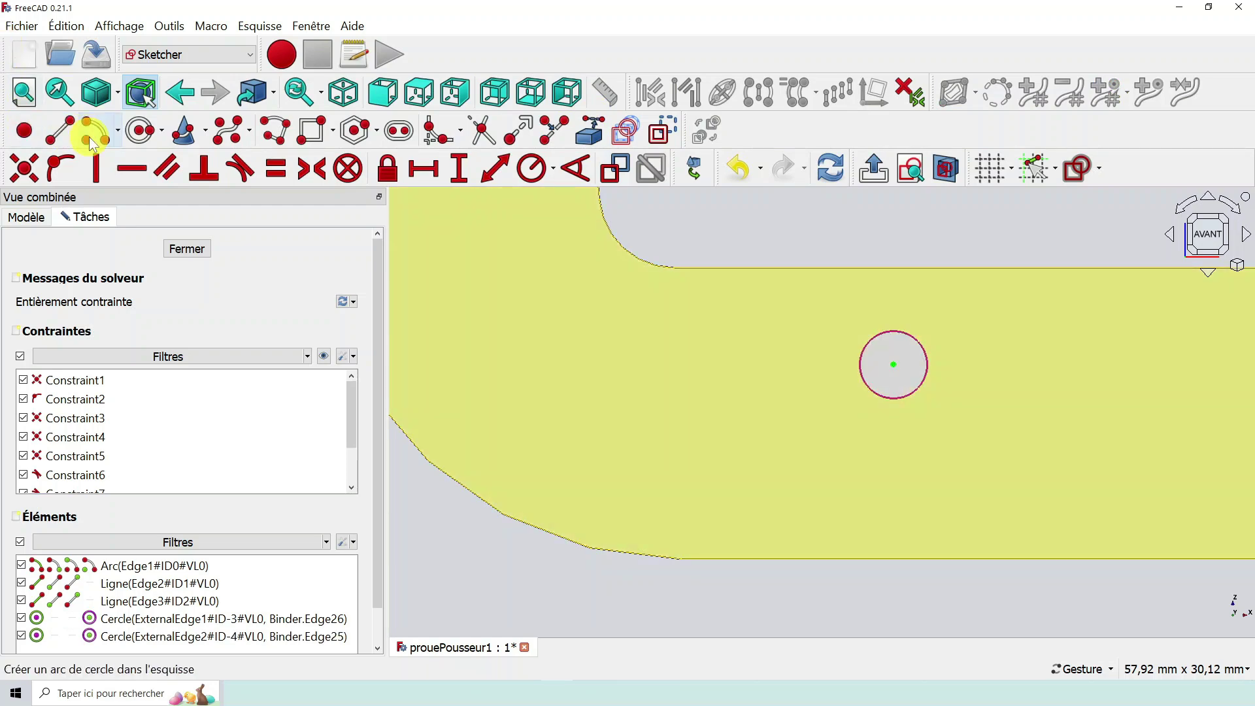
Draw an arc centred on the bottom bar's left hole, following its circle over the top and leaving the lower portion open.
{"action": "left_click", "coordinate": [90, 138]}
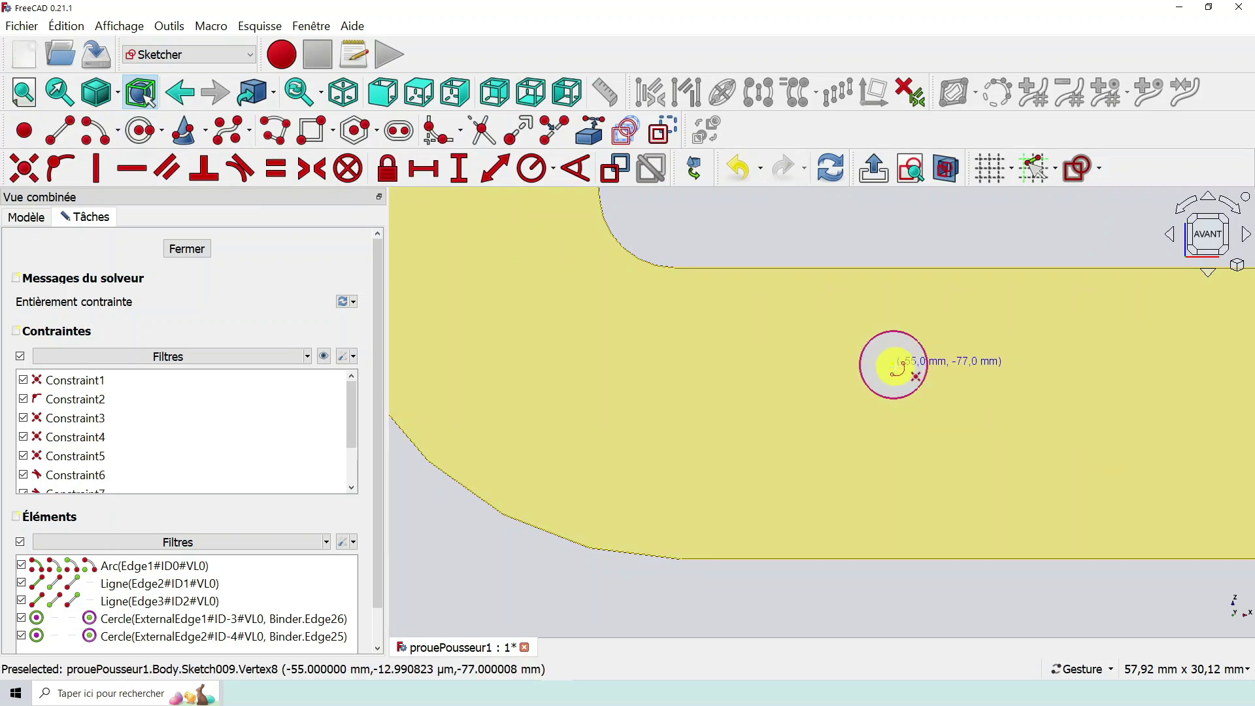
{"action": "left_click", "coordinate": [895, 365]}
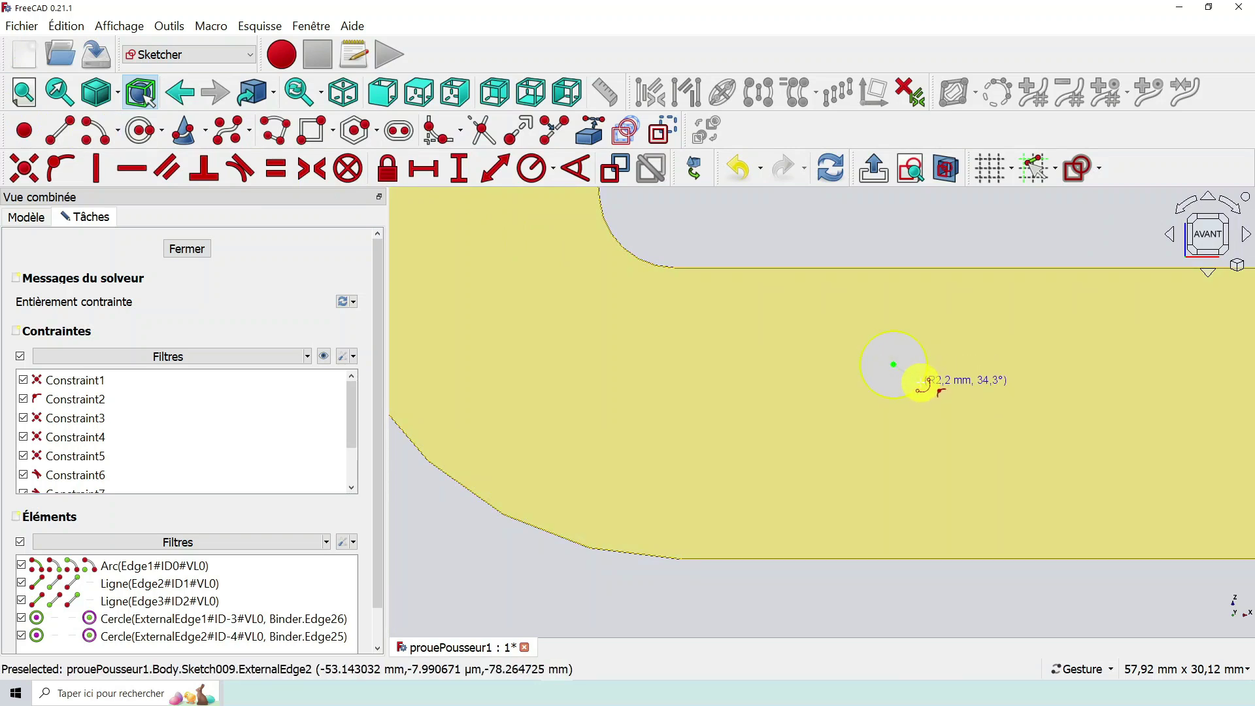
{"action": "left_click", "coordinate": [866, 380]}
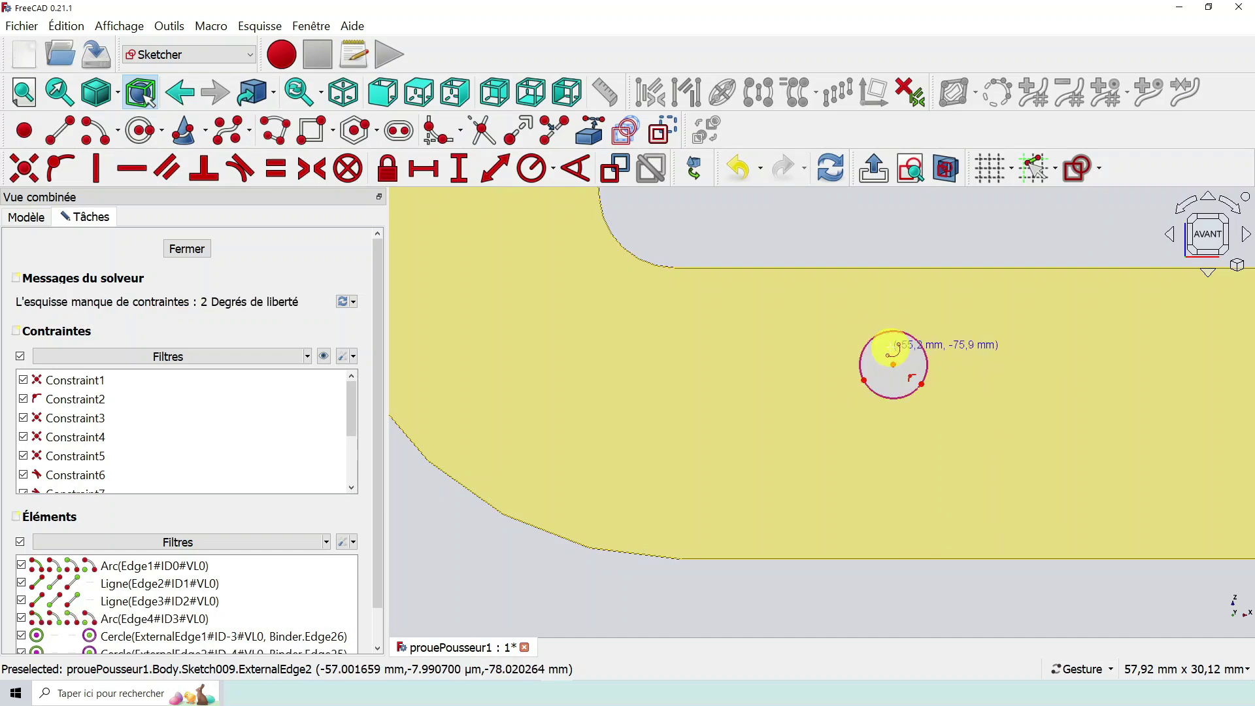
Draw two lines from the ends of the bottom bar hole's arc that meet at a point below the hole.
{"action": "left_click", "coordinate": [60, 130]}
{"action": "left_click", "coordinate": [864, 380]}
{"action": "left_click", "coordinate": [886, 448]}
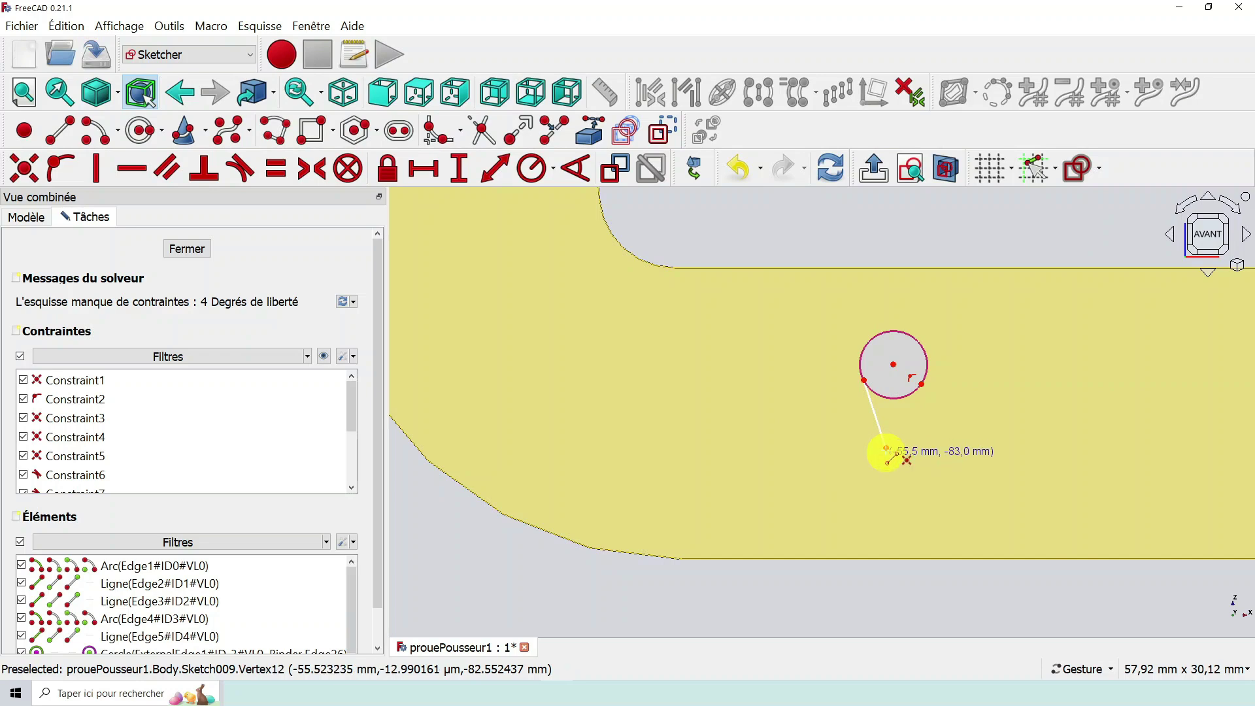
{"action": "left_click", "coordinate": [922, 387]}
{"action": "right_click", "coordinate": [912, 360]}
Make both straight sides of the bottom bar's teardrop tangent to the imported hole circle.
{"action": "scroll", "coordinate": [921, 356], "scroll_direction": "up", "scroll_amount": 2}
{"action": "left_click", "coordinate": [852, 436]}
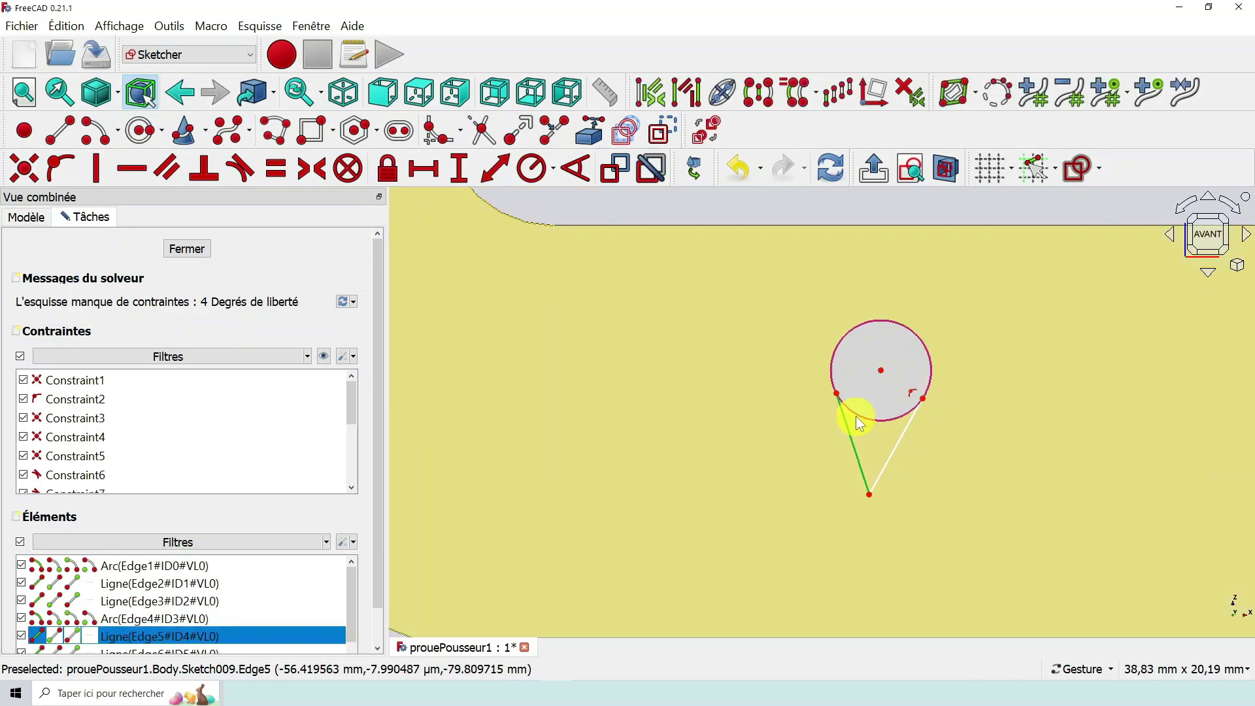
{"action": "left_click", "coordinate": [856, 417]}
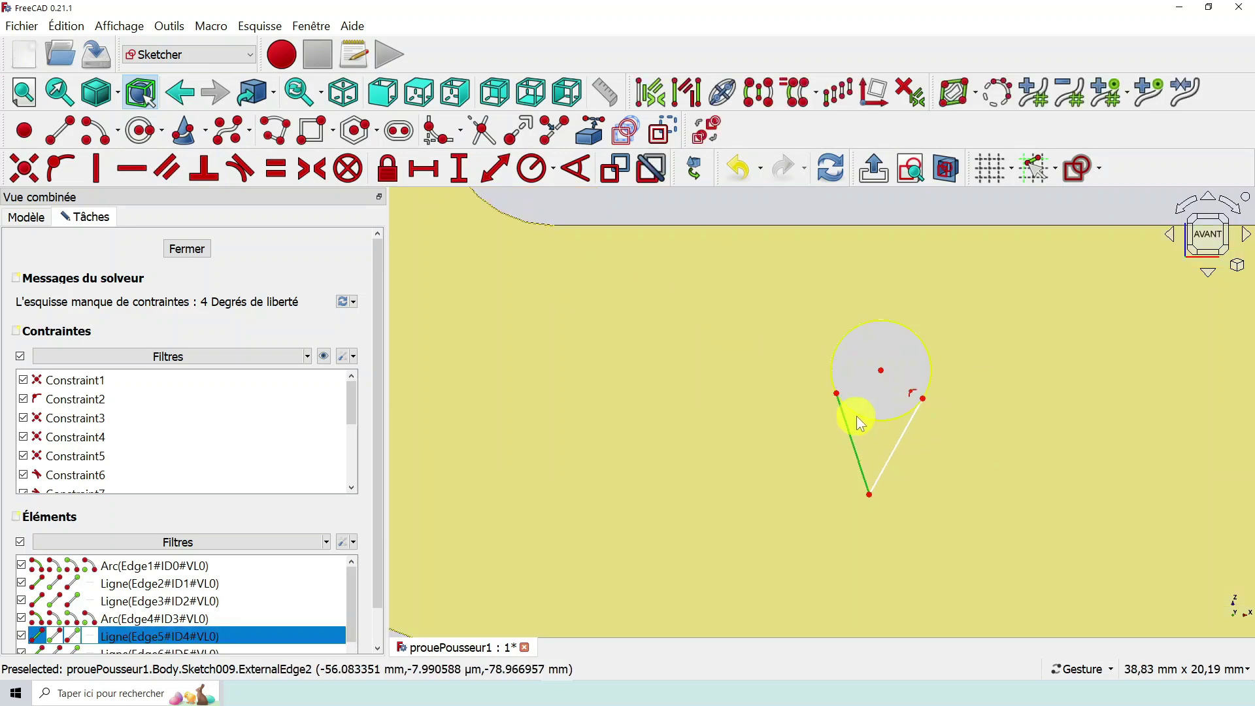
{"action": "left_click", "coordinate": [241, 171]}
{"action": "left_click", "coordinate": [905, 429]}
{"action": "left_click", "coordinate": [931, 371]}
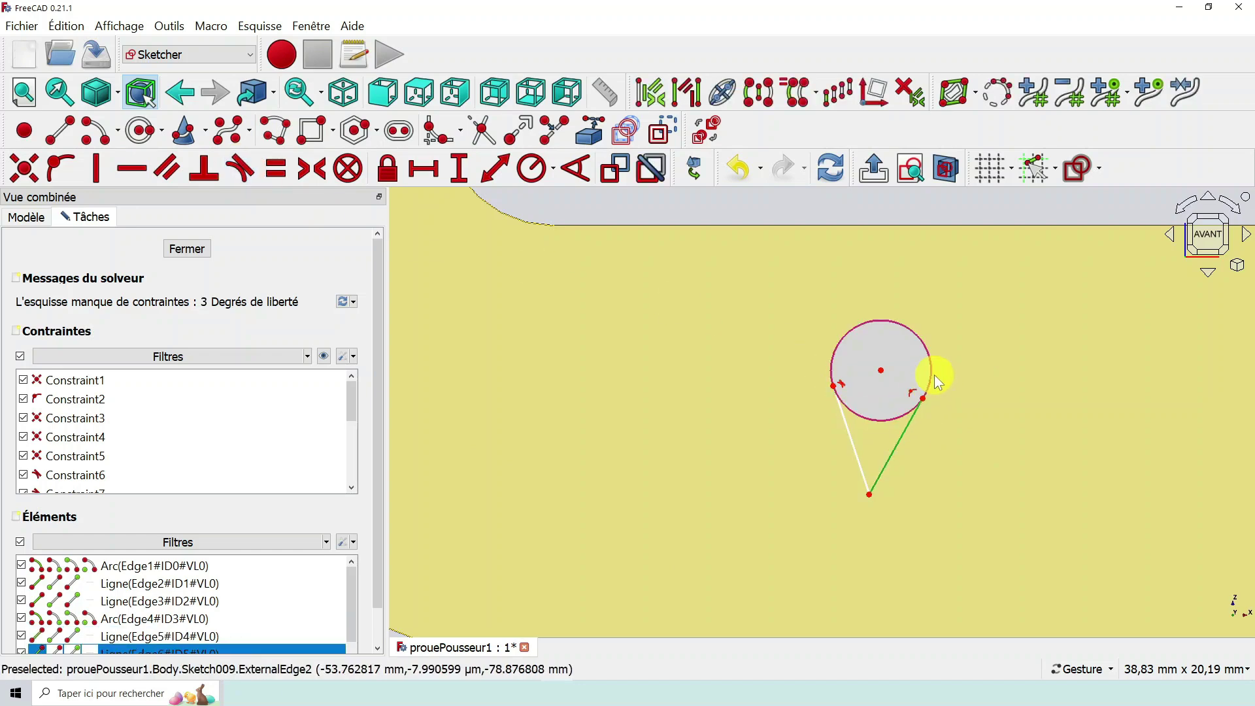
{"action": "left_click", "coordinate": [237, 171]}
Align the tip of the bottom bar's teardrop vertically below its hole centre.
{"action": "left_click", "coordinate": [868, 493]}
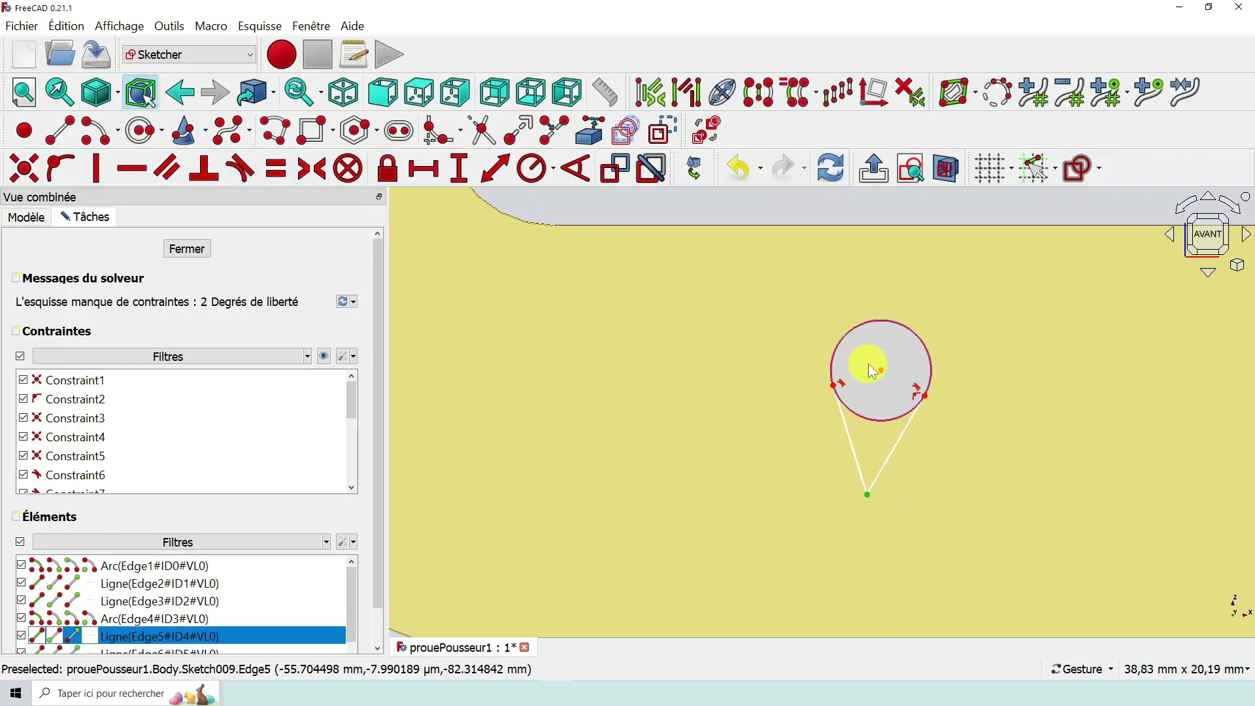
{"action": "left_click", "coordinate": [881, 372]}
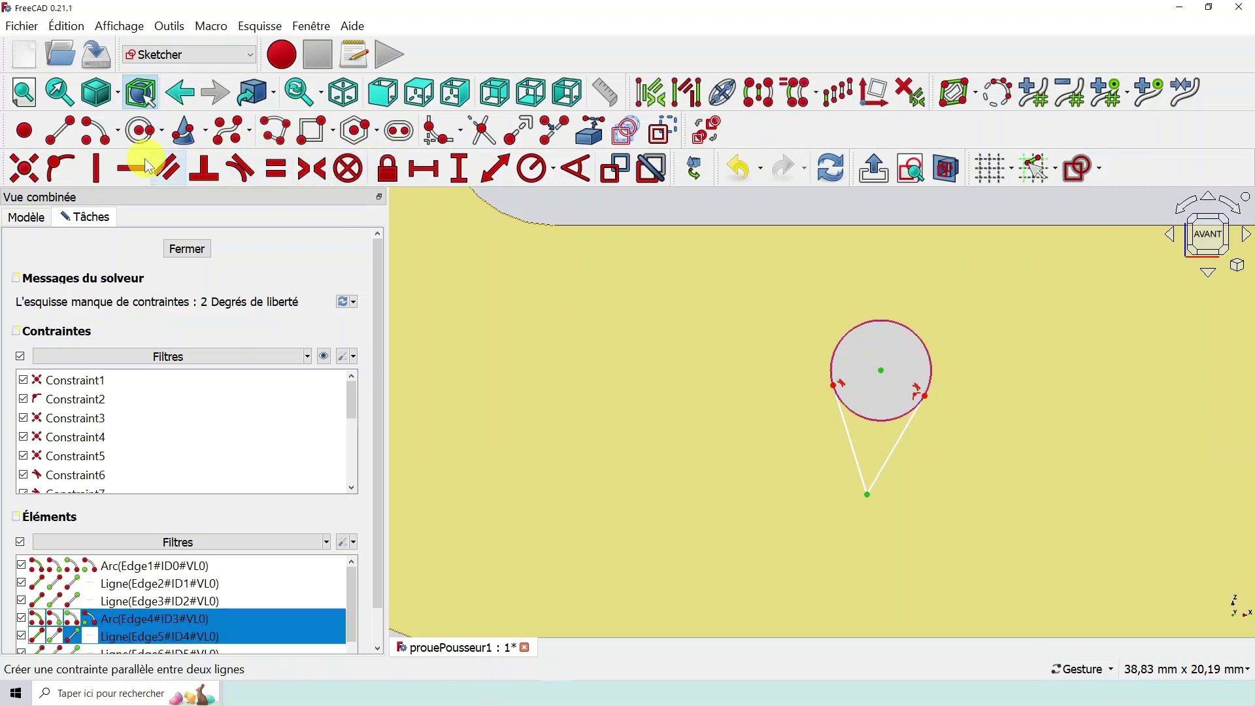
{"action": "left_click", "coordinate": [104, 169]}
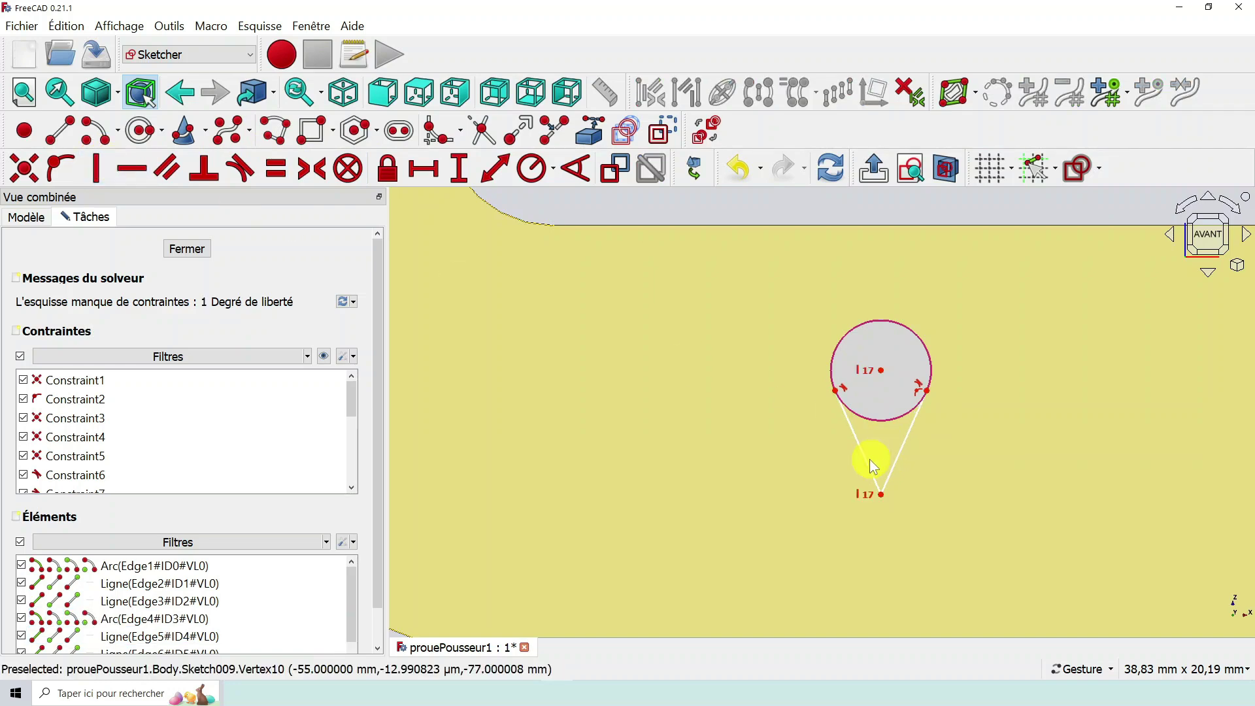
Make the two straight sides of the bottom bar's teardrop perpendicular to each other and close the sketch.
{"action": "left_click", "coordinate": [897, 457]}
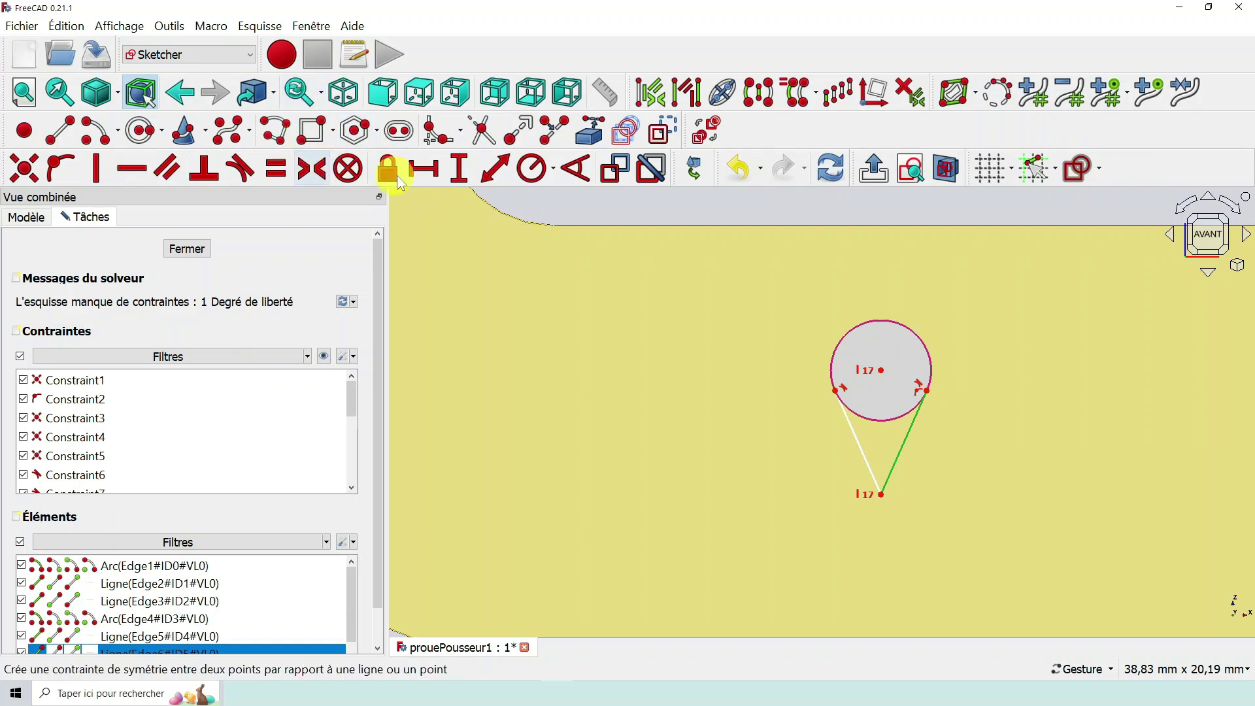
{"action": "left_click", "coordinate": [207, 170]}
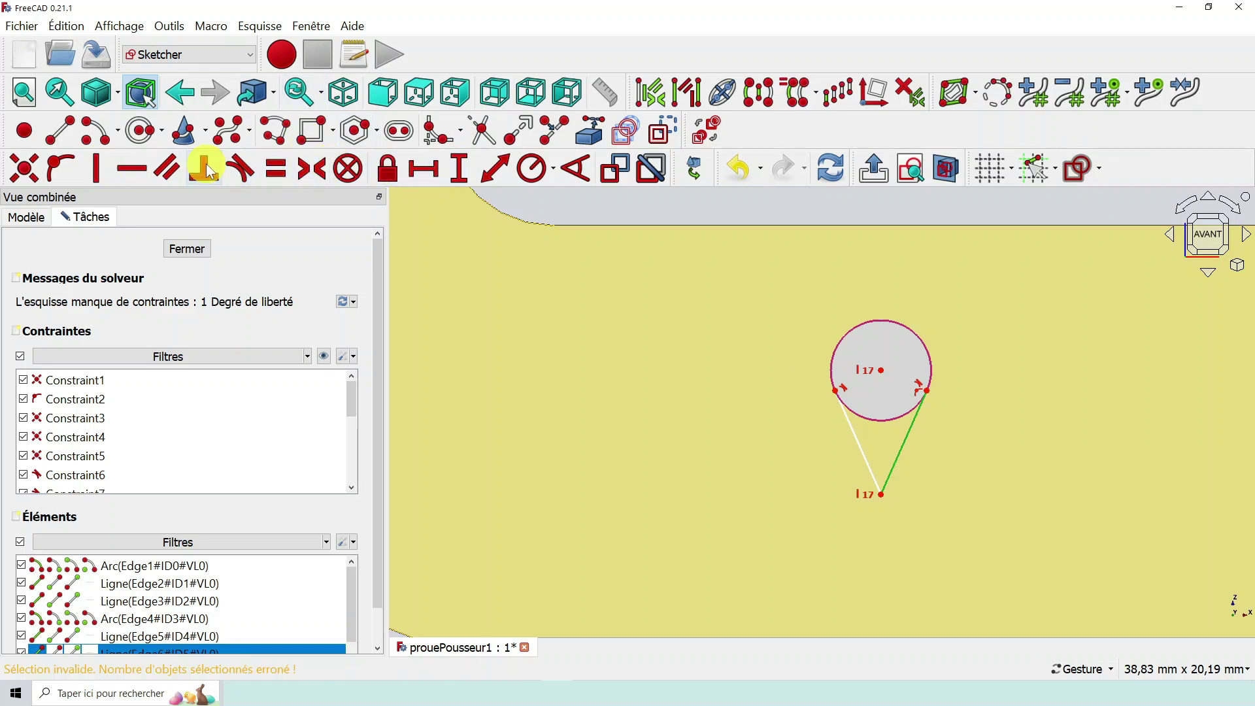
{"action": "left_click", "coordinate": [865, 453]}
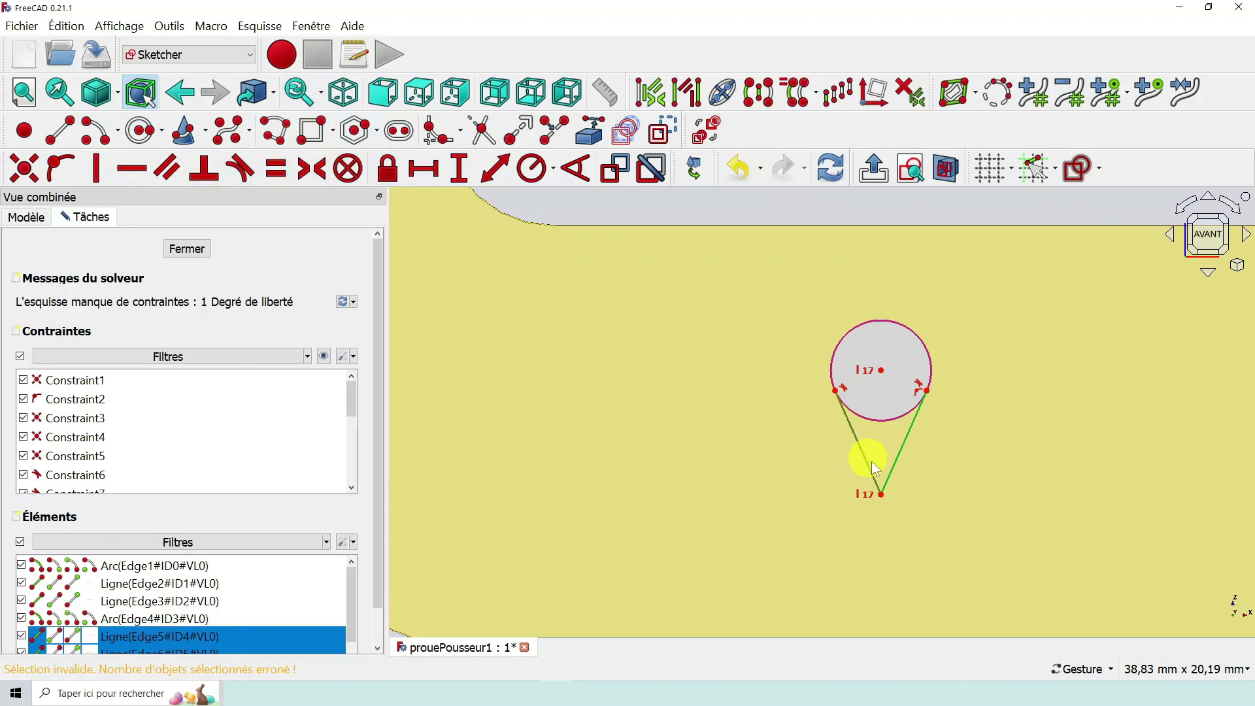
{"action": "left_click", "coordinate": [216, 171]}
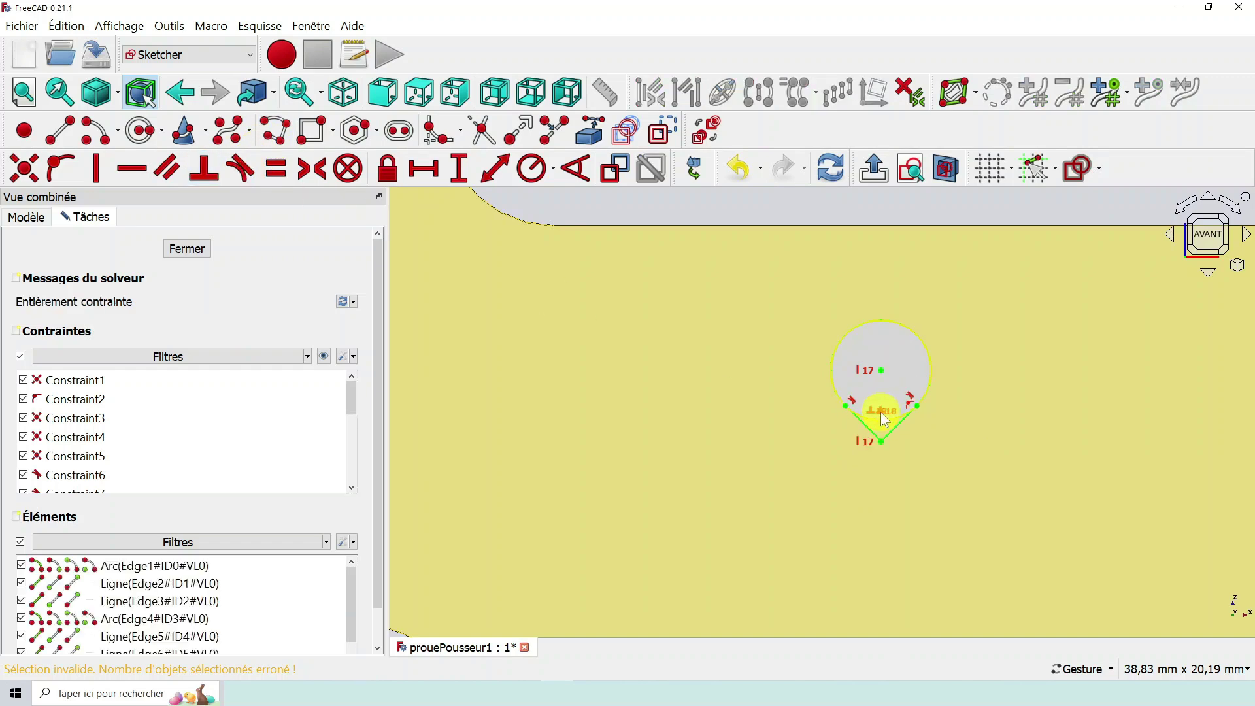
{"action": "scroll", "coordinate": [900, 351], "scroll_direction": "down", "scroll_amount": 5}
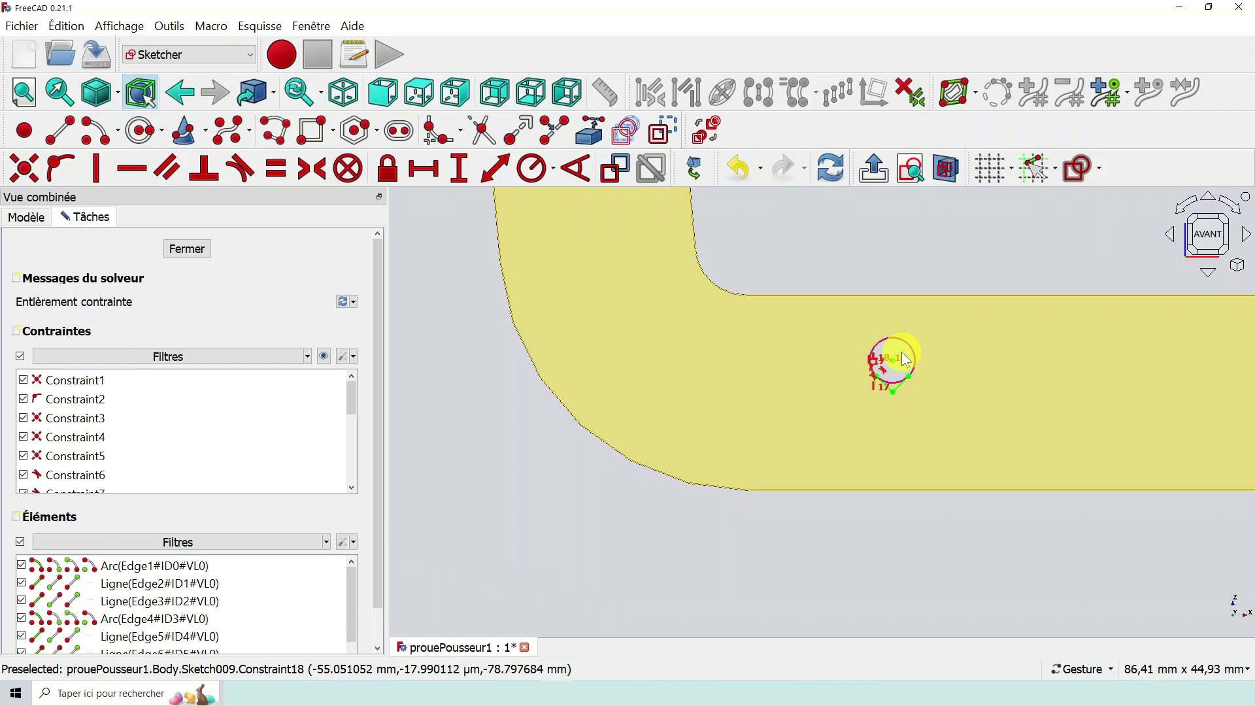
{"action": "scroll", "coordinate": [887, 323], "scroll_direction": "up", "scroll_amount": 3}
{"action": "left_click", "coordinate": [186, 249]}
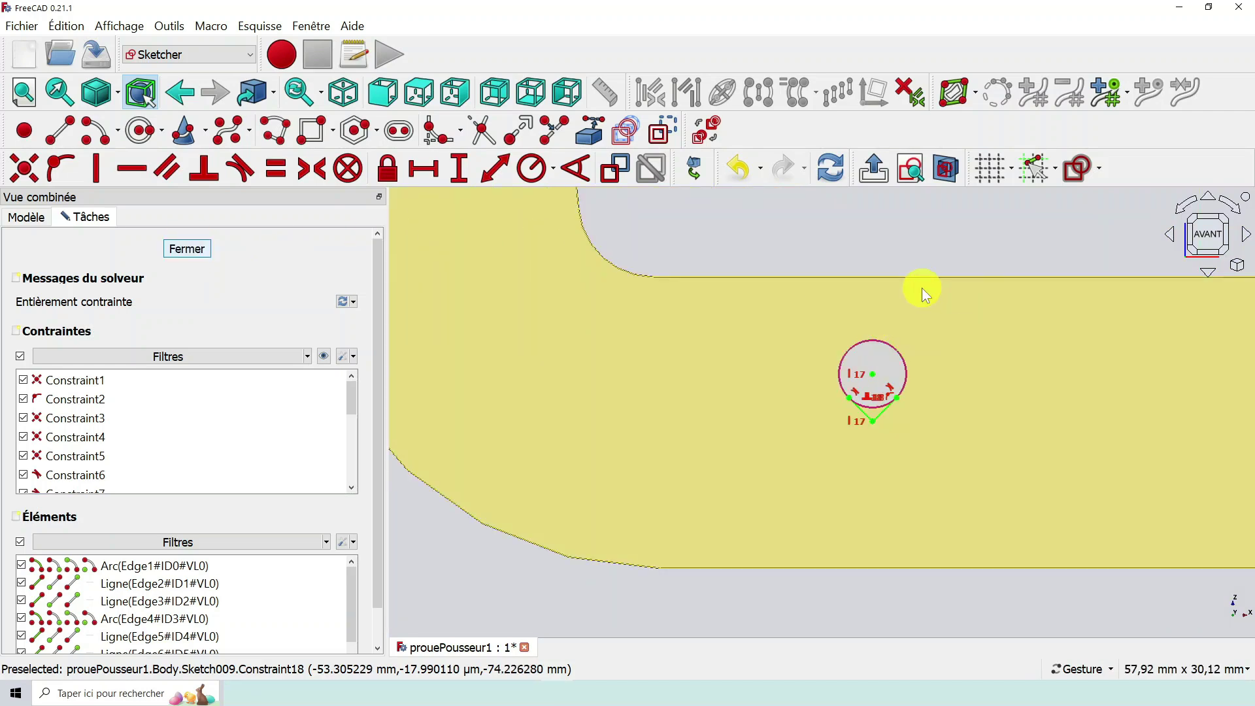
Rename the teardrop hole sketch as esTrousFix.
{"action": "scroll", "coordinate": [653, 286], "scroll_direction": "up", "scroll_amount": 3}
{"action": "scroll", "coordinate": [639, 320], "scroll_direction": "up", "scroll_amount": 2}
{"action": "scroll", "coordinate": [628, 317], "scroll_direction": "down", "scroll_amount": 2}
{"action": "scroll", "coordinate": [625, 288], "scroll_direction": "up", "scroll_amount": 3}
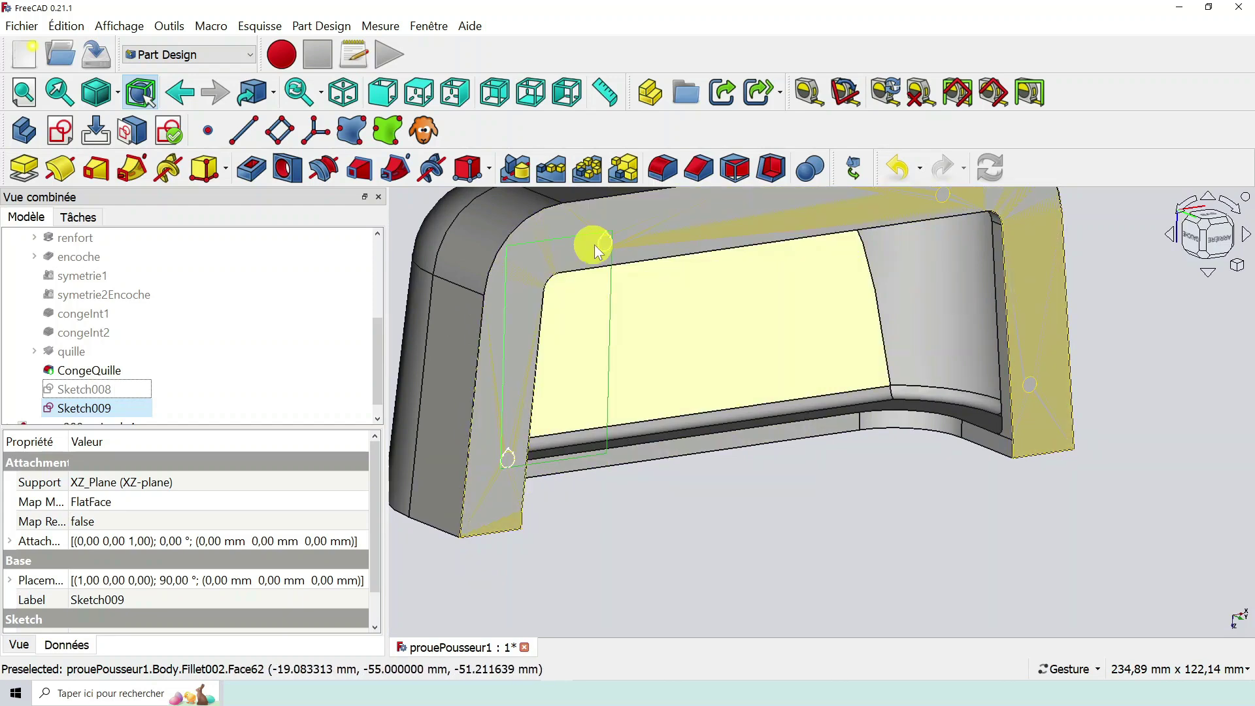
{"action": "scroll", "coordinate": [822, 490], "scroll_direction": "down", "scroll_amount": 3}
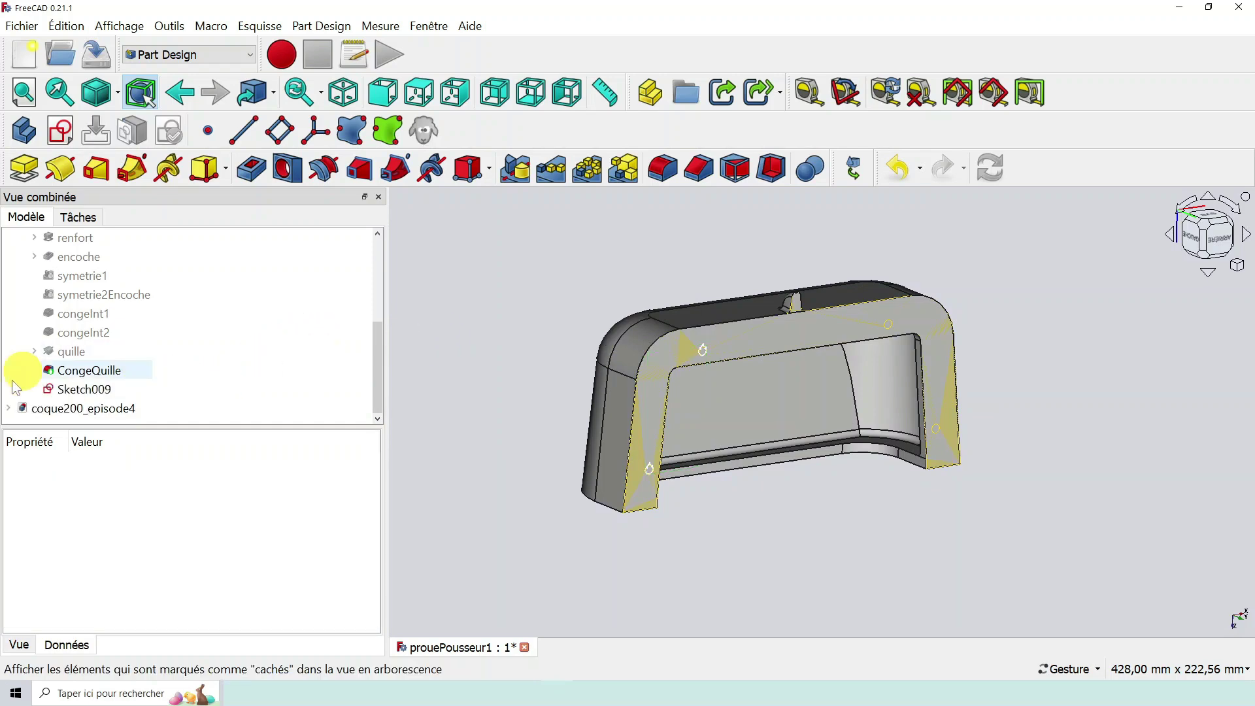
{"action": "right_click", "coordinate": [73, 389]}
{"action": "left_click", "coordinate": [129, 371]}
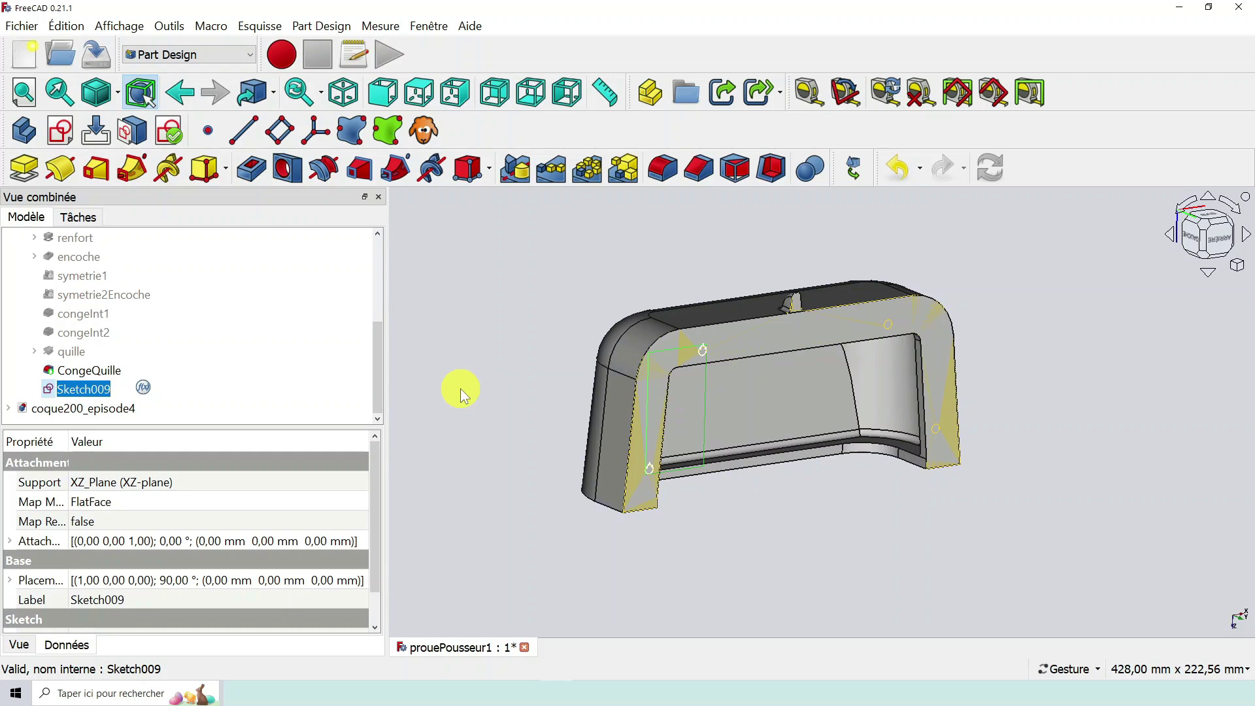
{"action": "type", "text": "esTrousFix"}
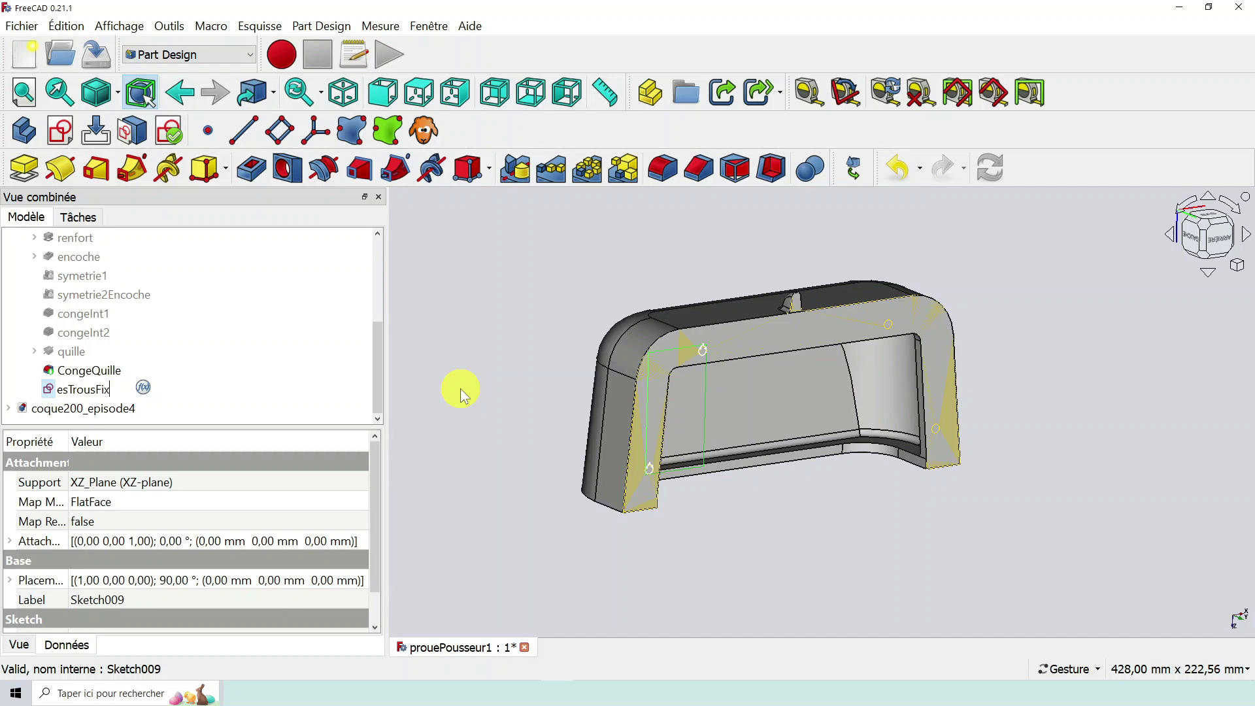
{"action": "key", "text": "Return"}
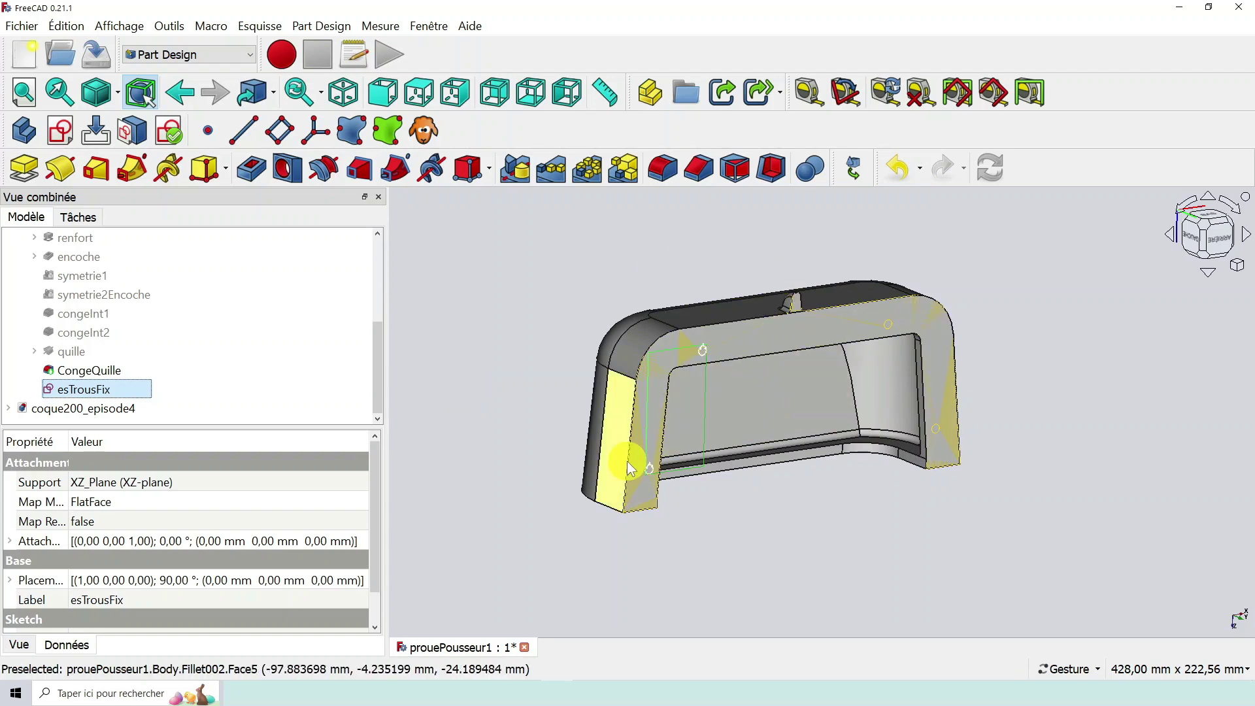
Cut the esTrousFix sketch into the bow as a pocket 5 mm deep with its direction reversed.
{"action": "scroll", "coordinate": [654, 472], "scroll_direction": "up", "scroll_amount": 2}
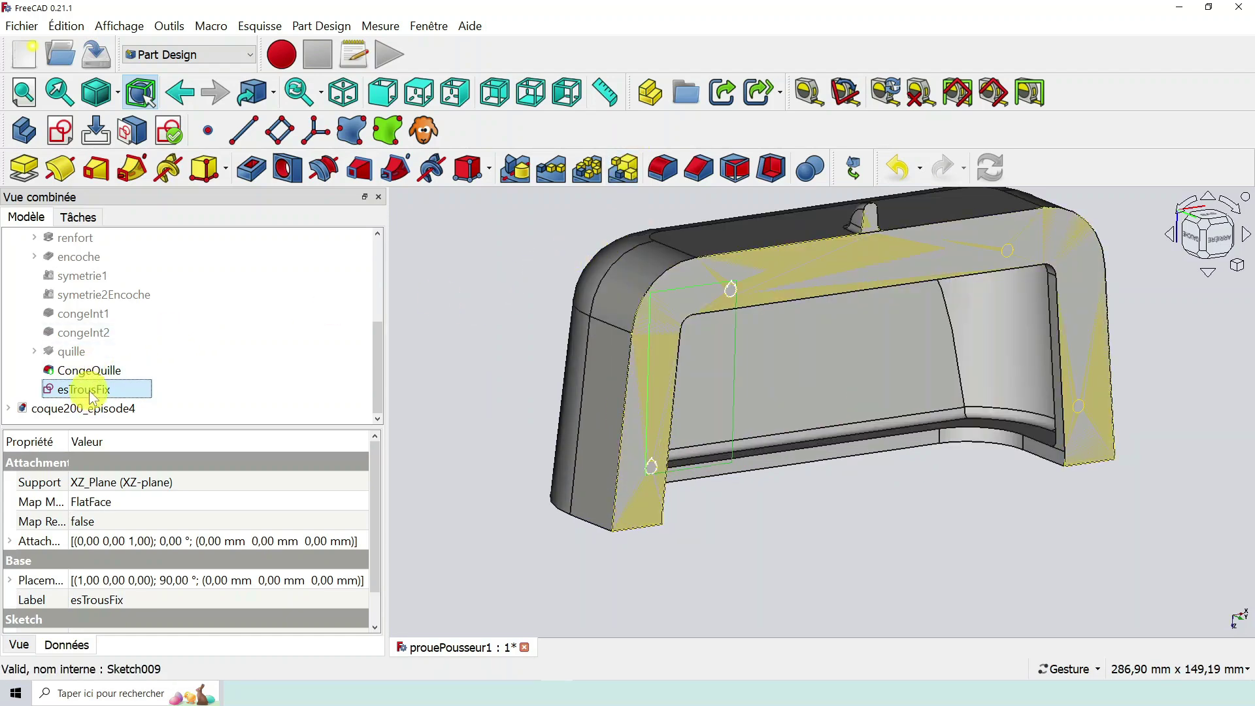
{"action": "left_click", "coordinate": [261, 174]}
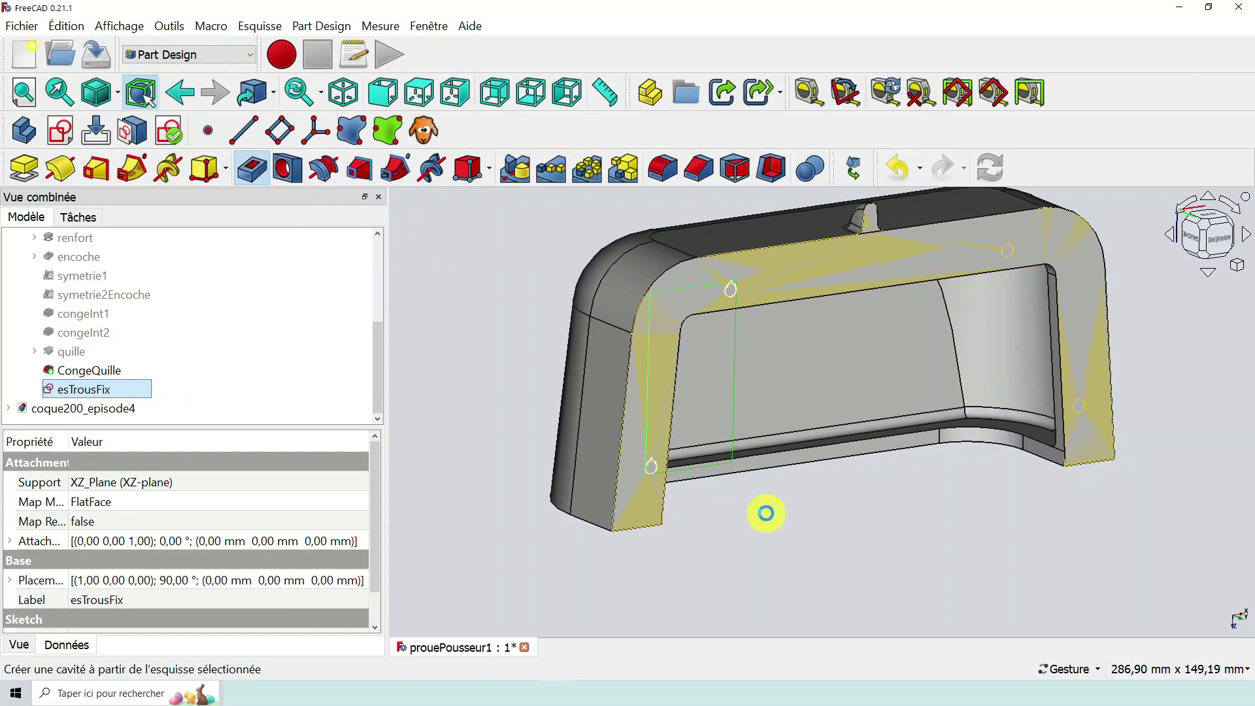
{"action": "left_click_drag", "start_coordinate": [782, 506], "coordinate": [551, 523]}
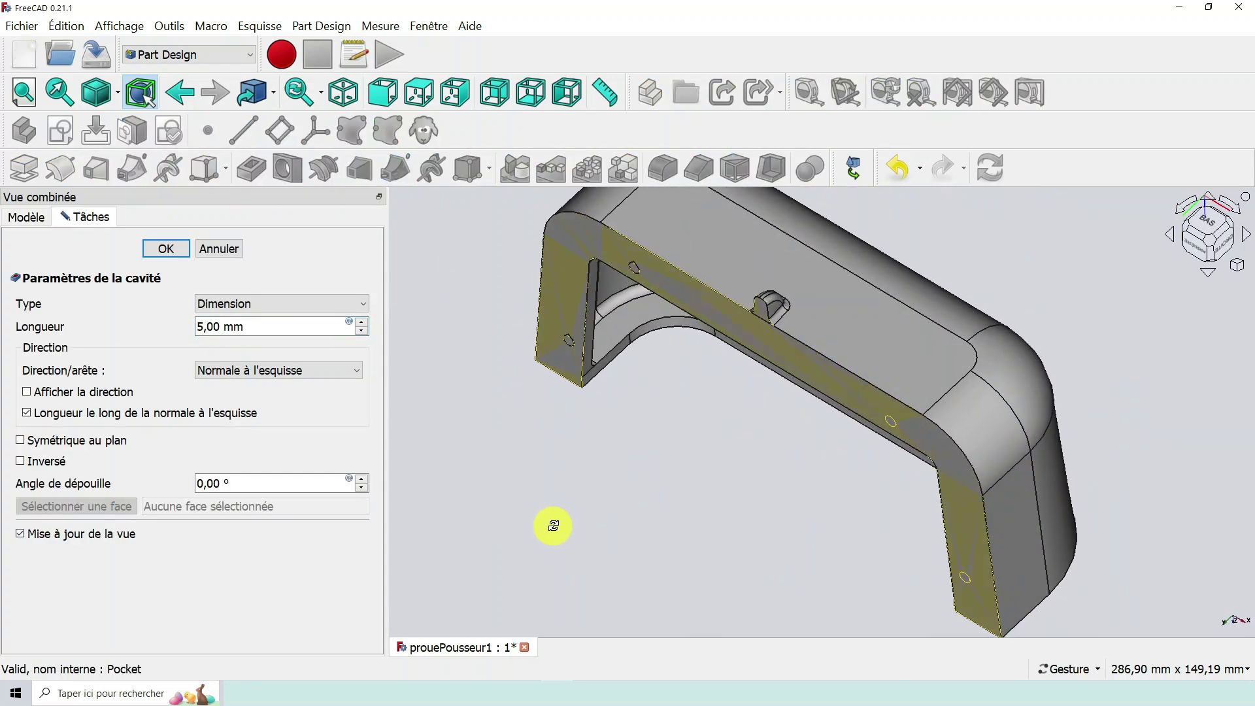
{"action": "left_click_drag", "start_coordinate": [756, 481], "coordinate": [717, 421]}
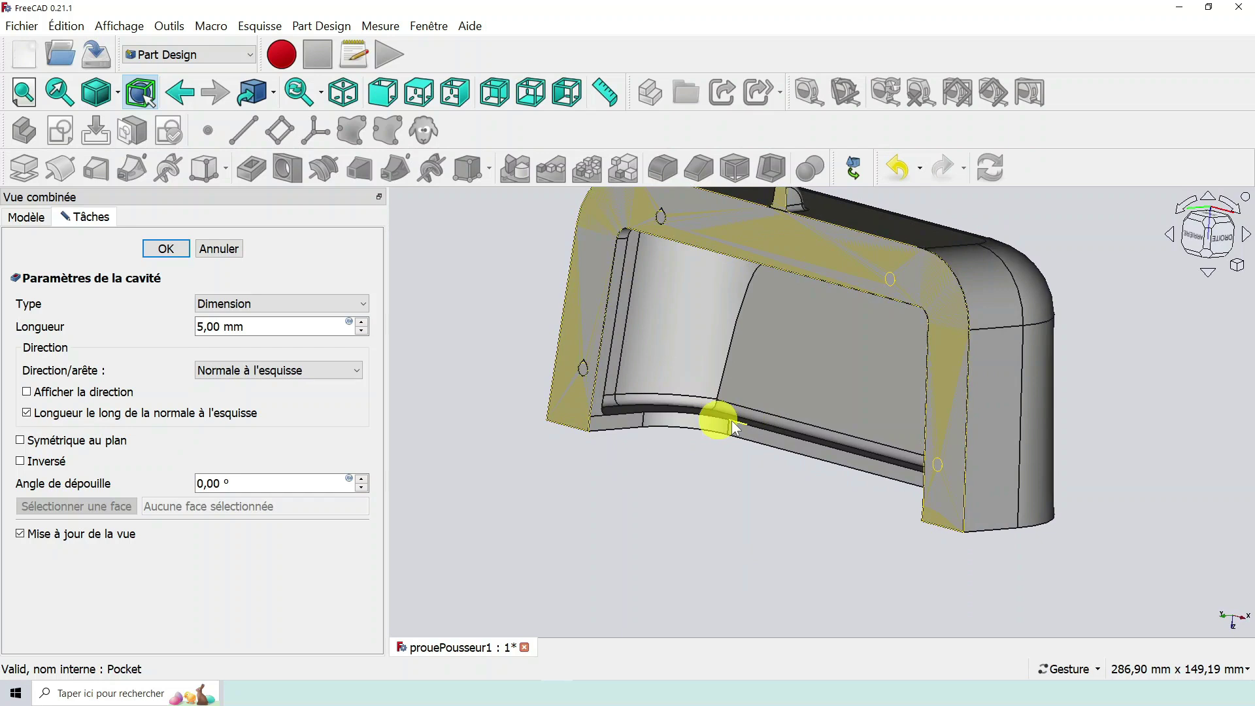
{"action": "left_click", "coordinate": [22, 461]}
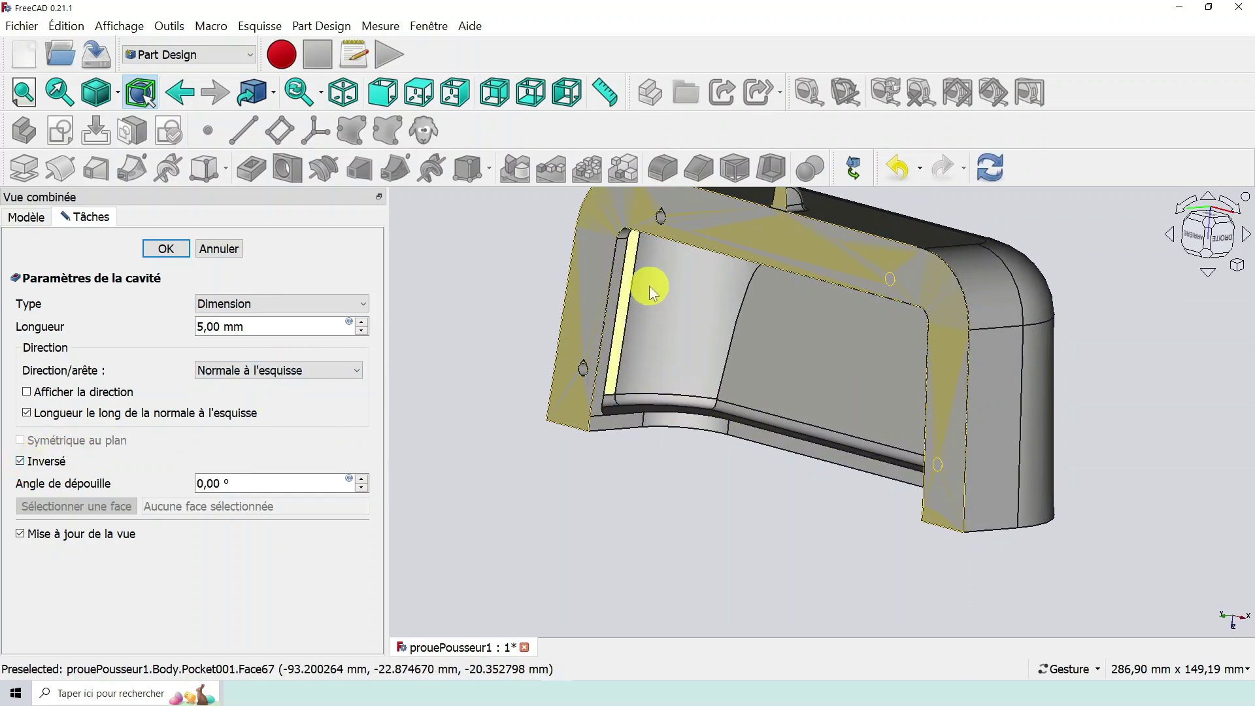
{"action": "scroll", "coordinate": [654, 279], "scroll_direction": "up", "scroll_amount": 1}
{"action": "left_click_drag", "start_coordinate": [745, 357], "coordinate": [561, 333]}
{"action": "scroll", "coordinate": [536, 344], "scroll_direction": "up", "scroll_amount": 3}
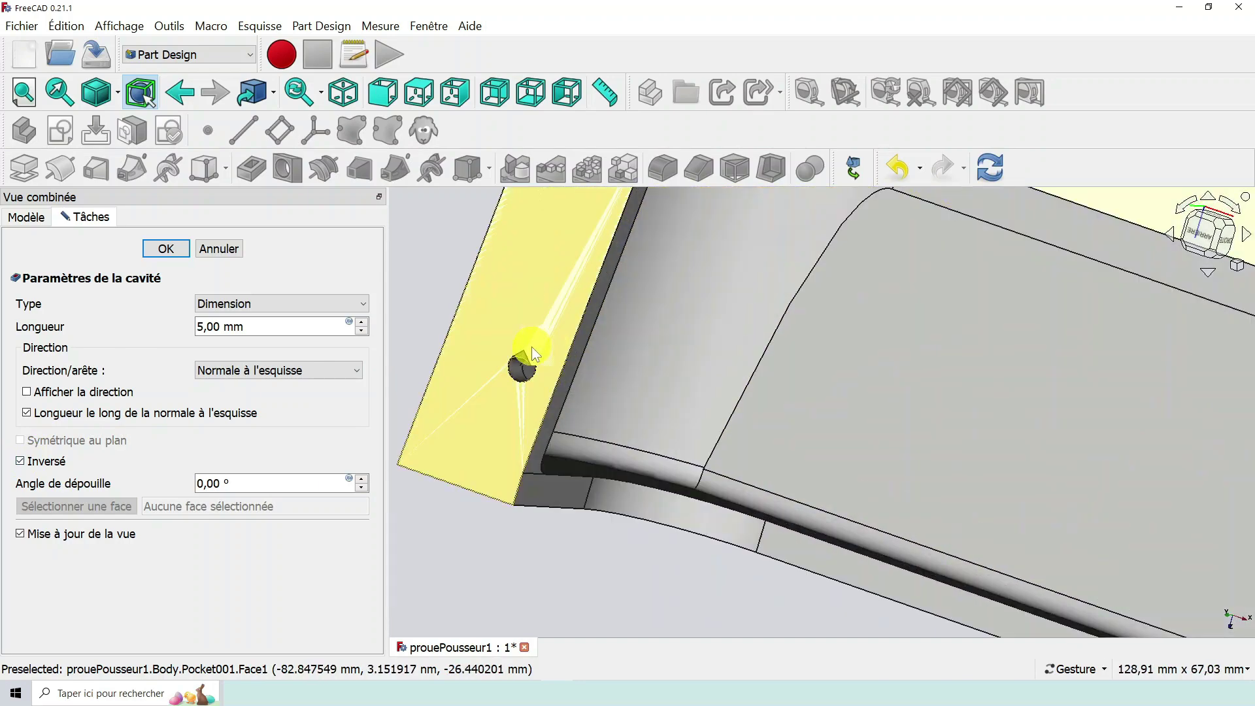
{"action": "scroll", "coordinate": [685, 374], "scroll_direction": "down", "scroll_amount": 2}
{"action": "scroll", "coordinate": [693, 375], "scroll_direction": "down", "scroll_amount": 5}
{"action": "left_click_drag", "start_coordinate": [869, 355], "coordinate": [778, 328]}
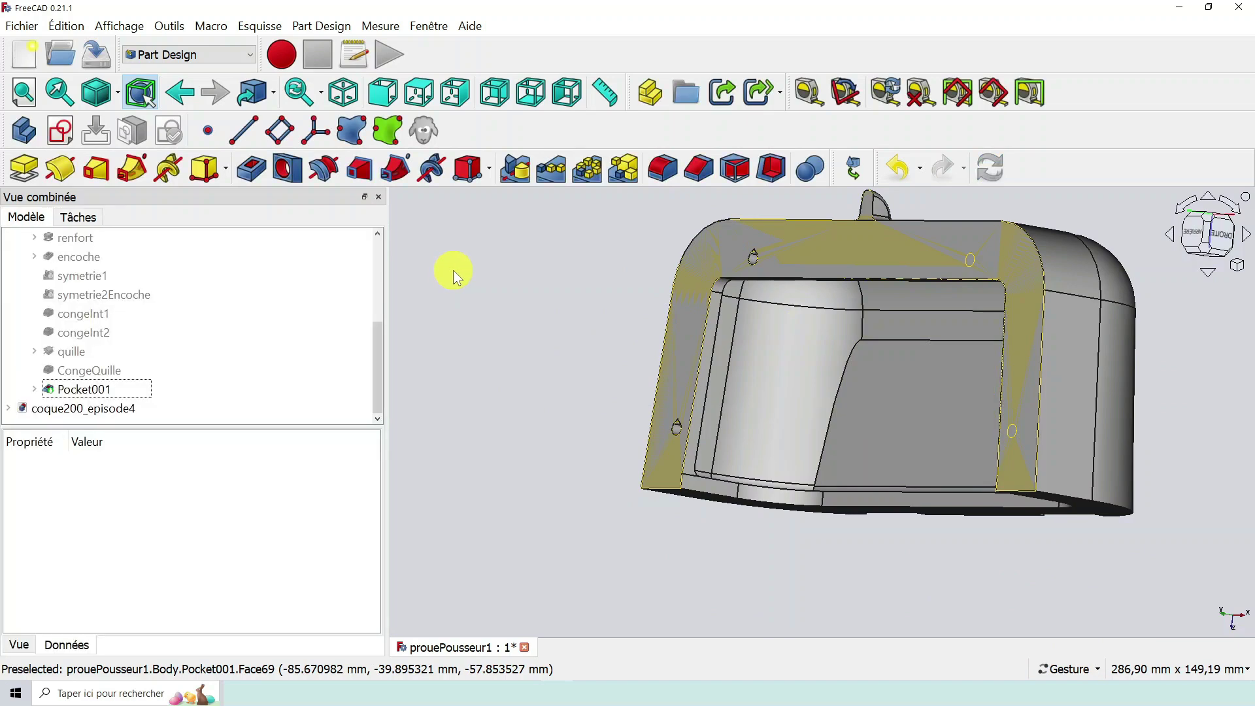
Rename the teardrop hole pocket as trousFix.
{"action": "right_click", "coordinate": [103, 389]}
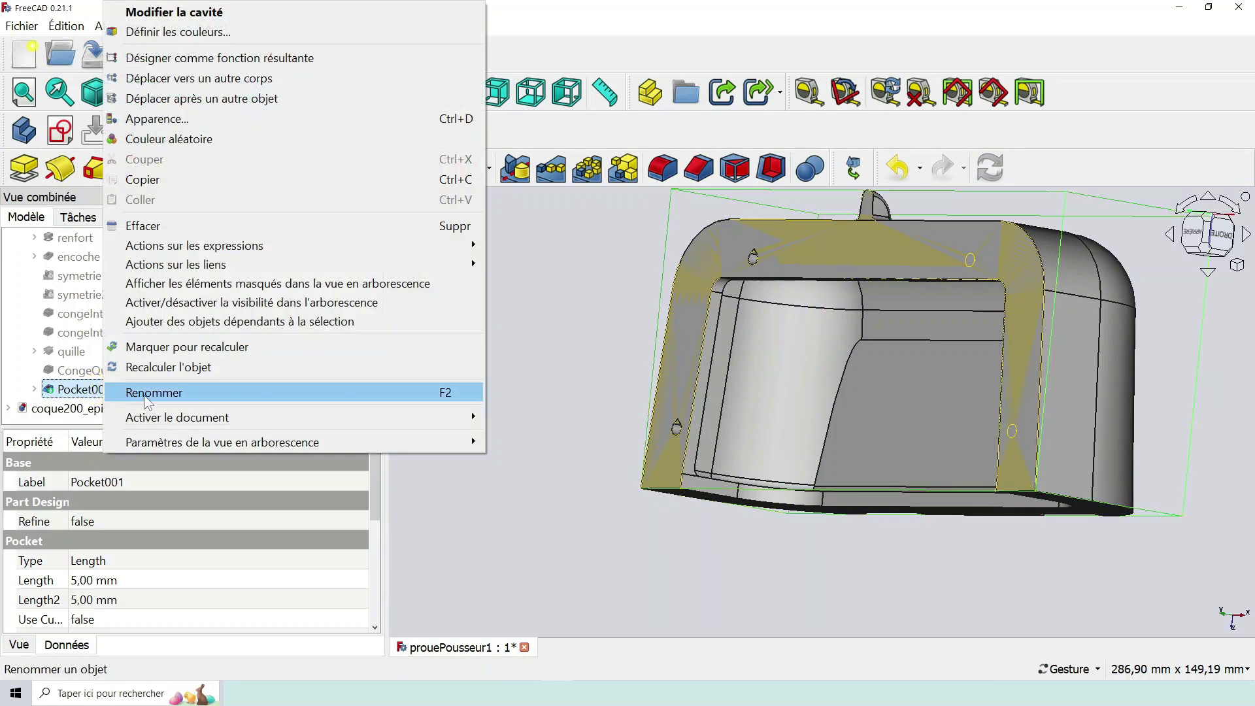
{"action": "left_click", "coordinate": [143, 393]}
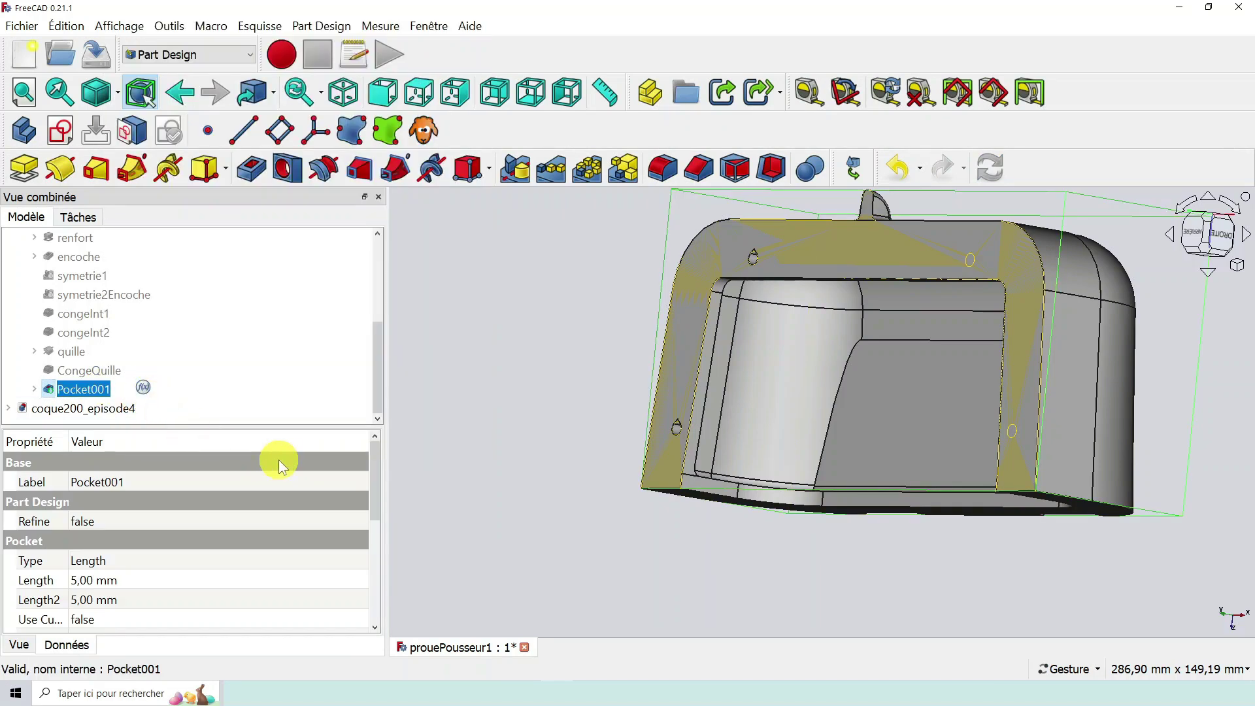
{"action": "type", "text": "trous"}
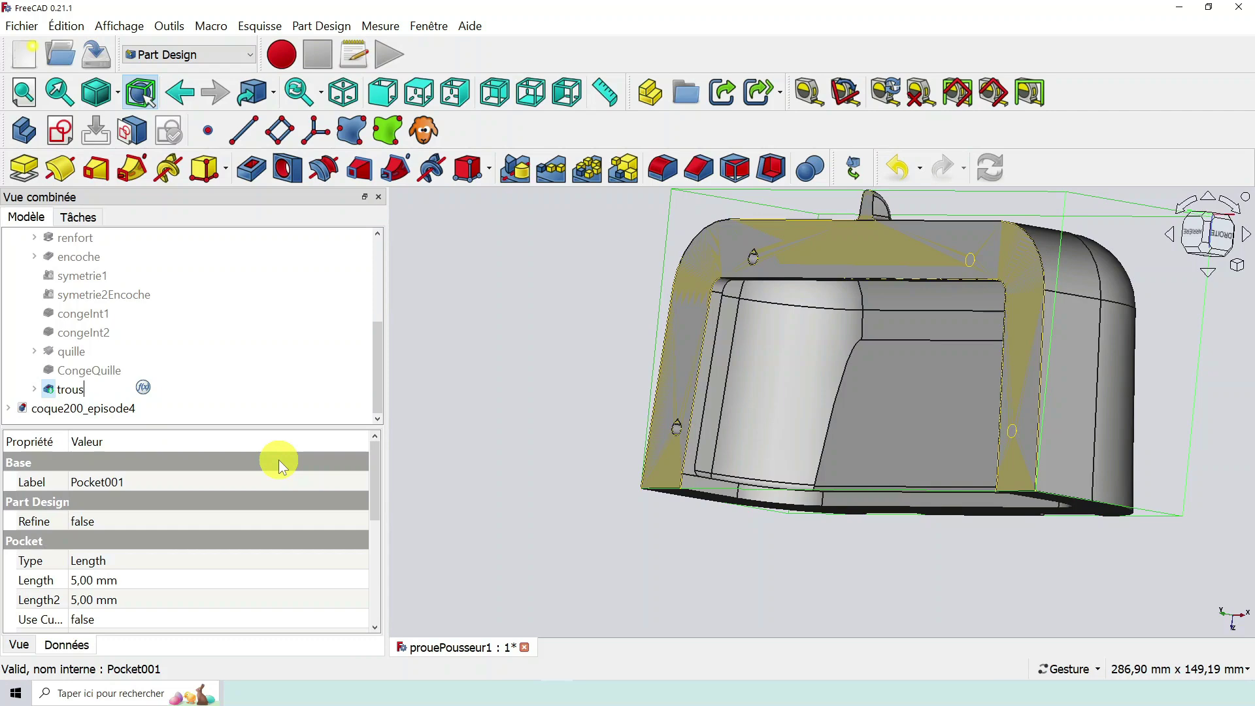
{"action": "type", "text": "Fix"}
{"action": "key", "text": "Return"}
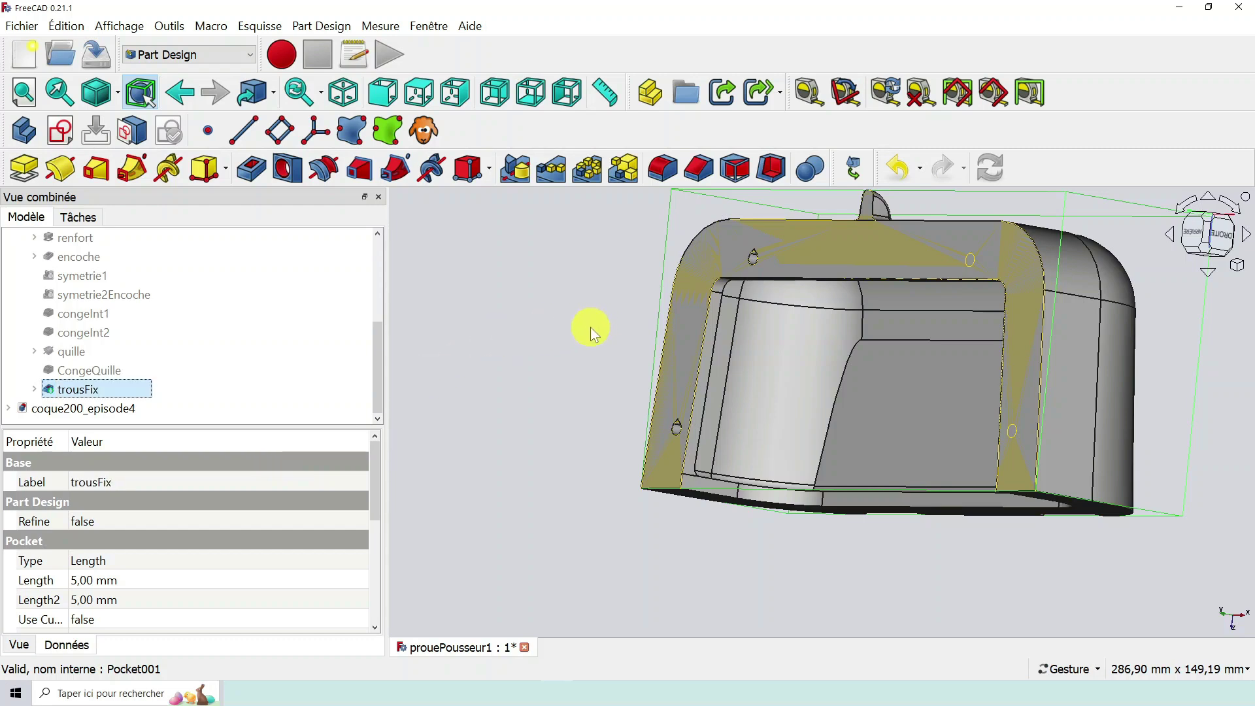
Mirror the trousFix pocket about the YZ plane to add the holes on the opposite half of the bow.
{"action": "left_click_drag", "start_coordinate": [567, 343], "coordinate": [608, 379]}
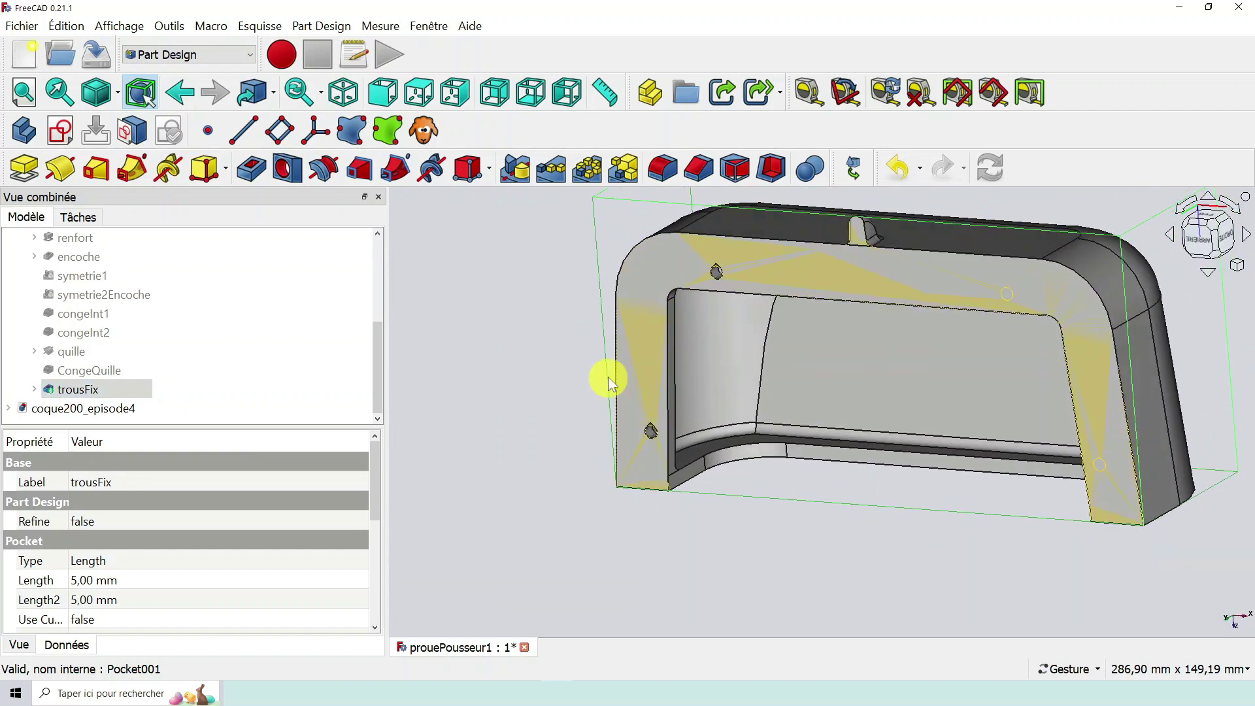
{"action": "left_click", "coordinate": [95, 391]}
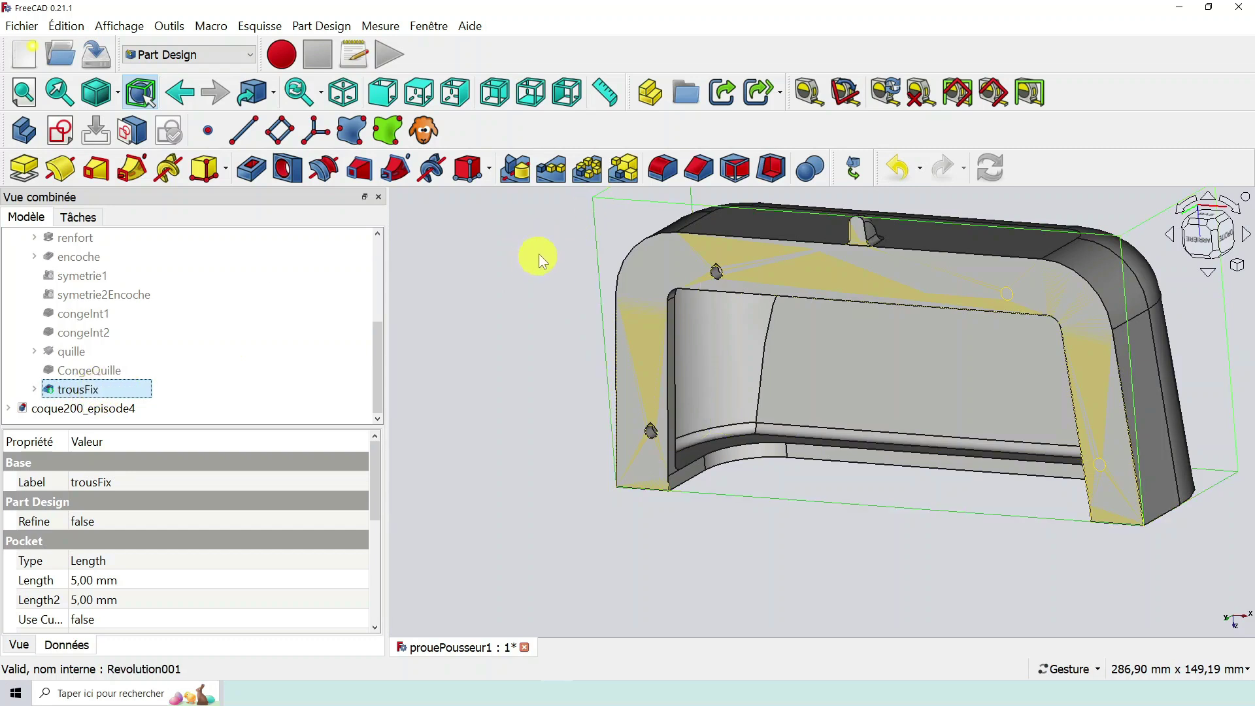
{"action": "left_click", "coordinate": [515, 169]}
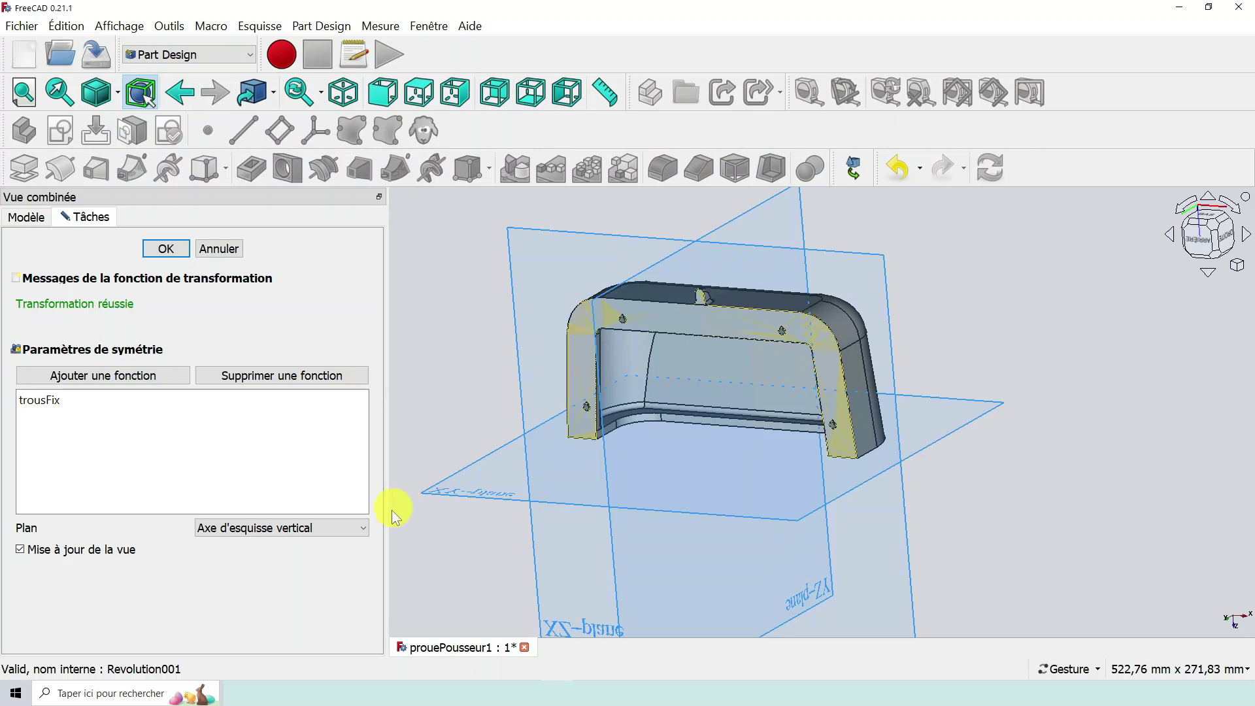
{"action": "left_click", "coordinate": [359, 529]}
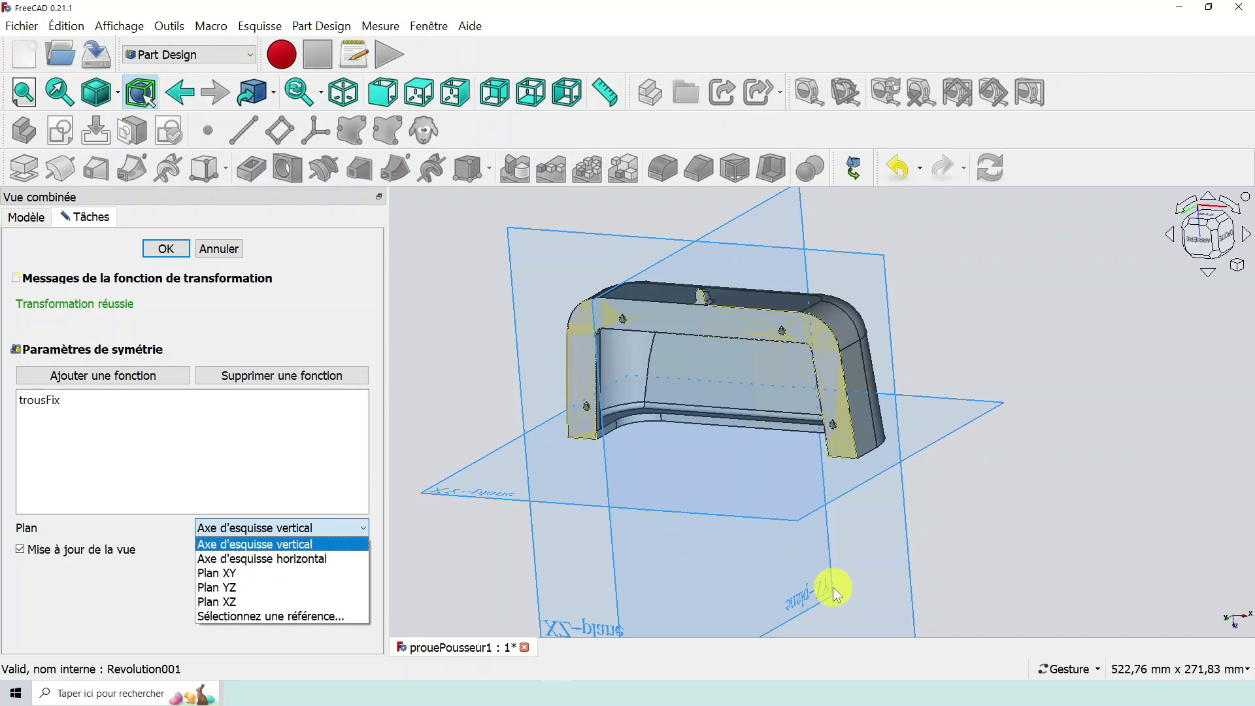
{"action": "left_click", "coordinate": [242, 588]}
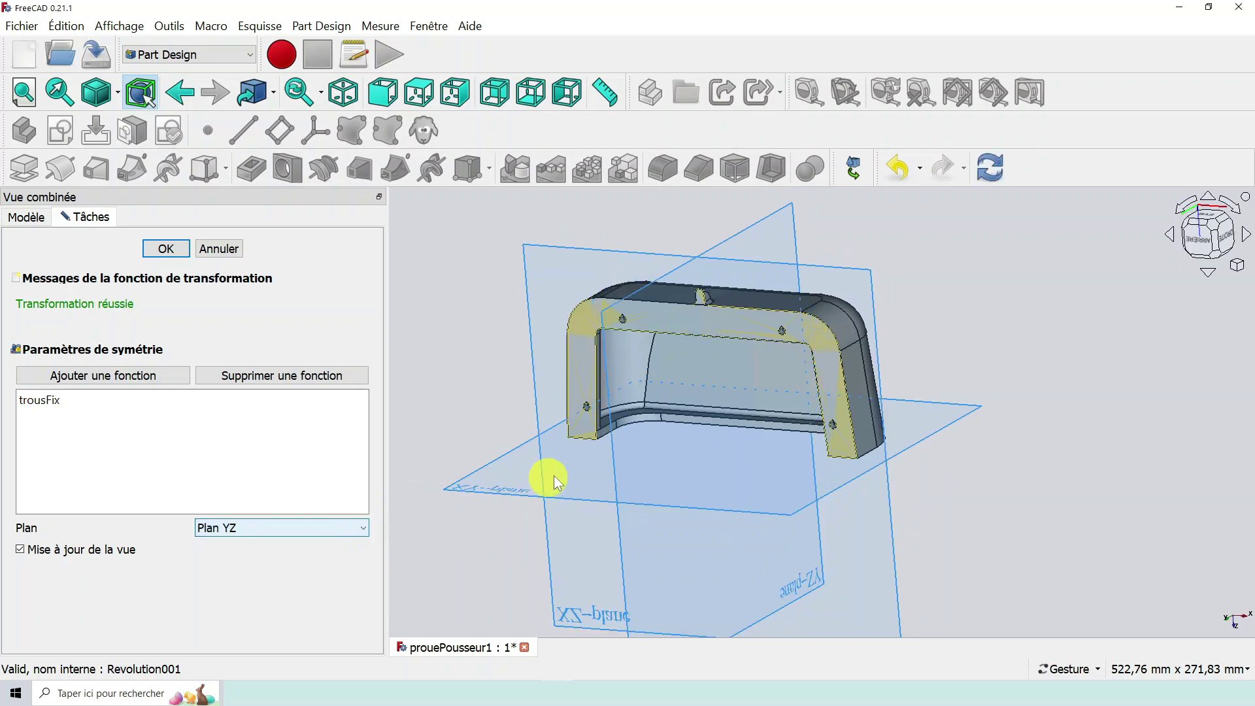
{"action": "scroll", "coordinate": [680, 385], "scroll_direction": "up", "scroll_amount": 5}
{"action": "scroll", "coordinate": [963, 238], "scroll_direction": "up", "scroll_amount": 5}
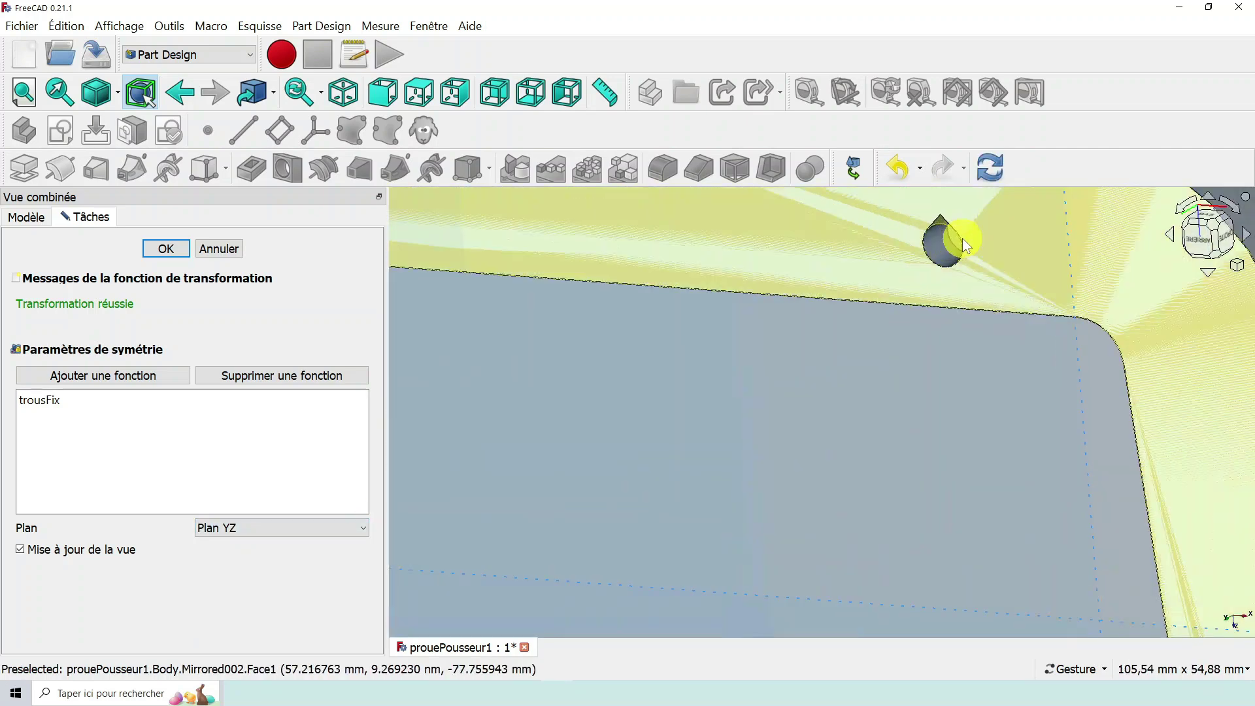
{"action": "scroll", "coordinate": [955, 295], "scroll_direction": "down", "scroll_amount": 7}
{"action": "scroll", "coordinate": [1020, 405], "scroll_direction": "down", "scroll_amount": 2}
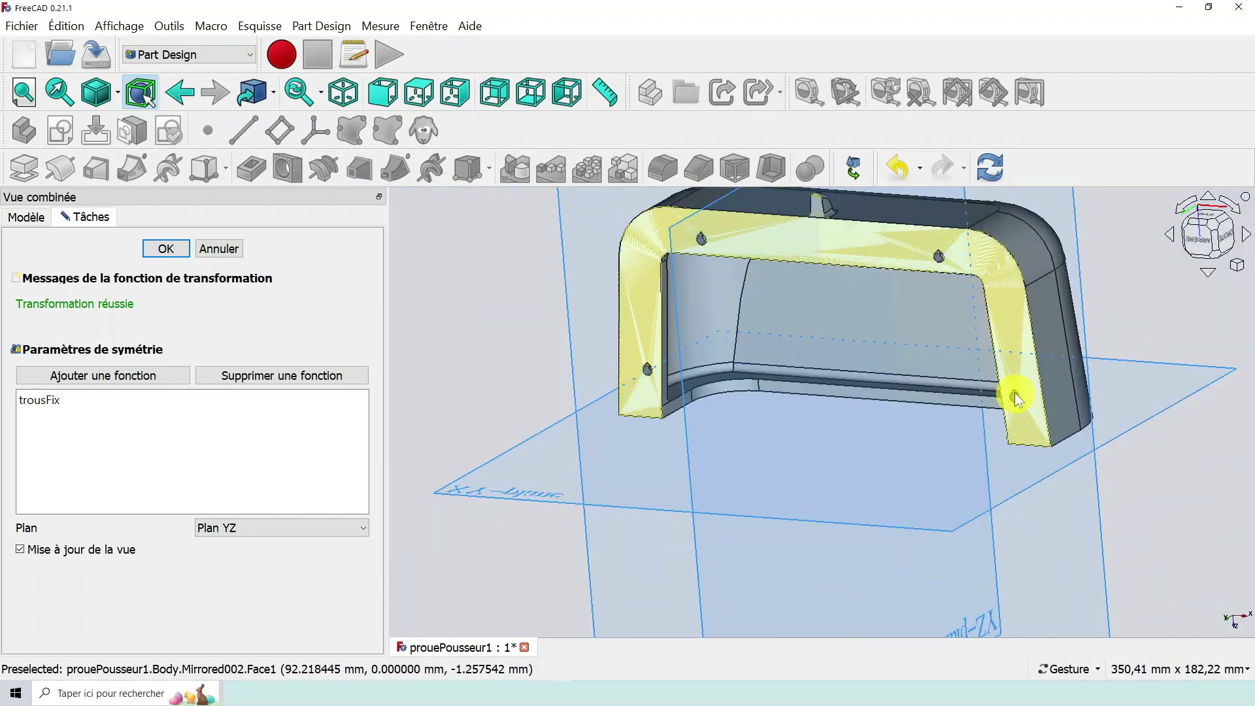
{"action": "scroll", "coordinate": [1019, 394], "scroll_direction": "up", "scroll_amount": 8}
{"action": "scroll", "coordinate": [1010, 402], "scroll_direction": "down", "scroll_amount": 10}
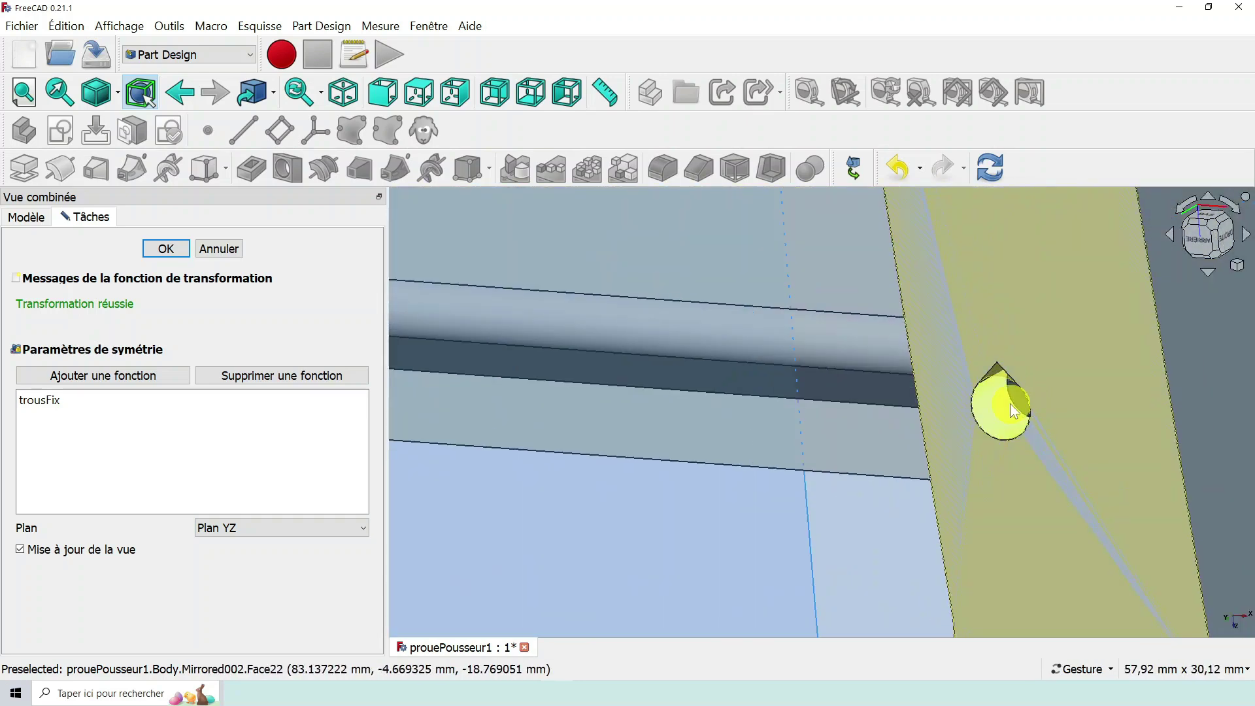
{"action": "mouse_move", "coordinate": [622, 377]}
{"action": "left_mouse_down"}
{"action": "mouse_move", "coordinate": [743, 410]}
{"action": "mouse_move", "coordinate": [633, 380]}
{"action": "left_mouse_up"}
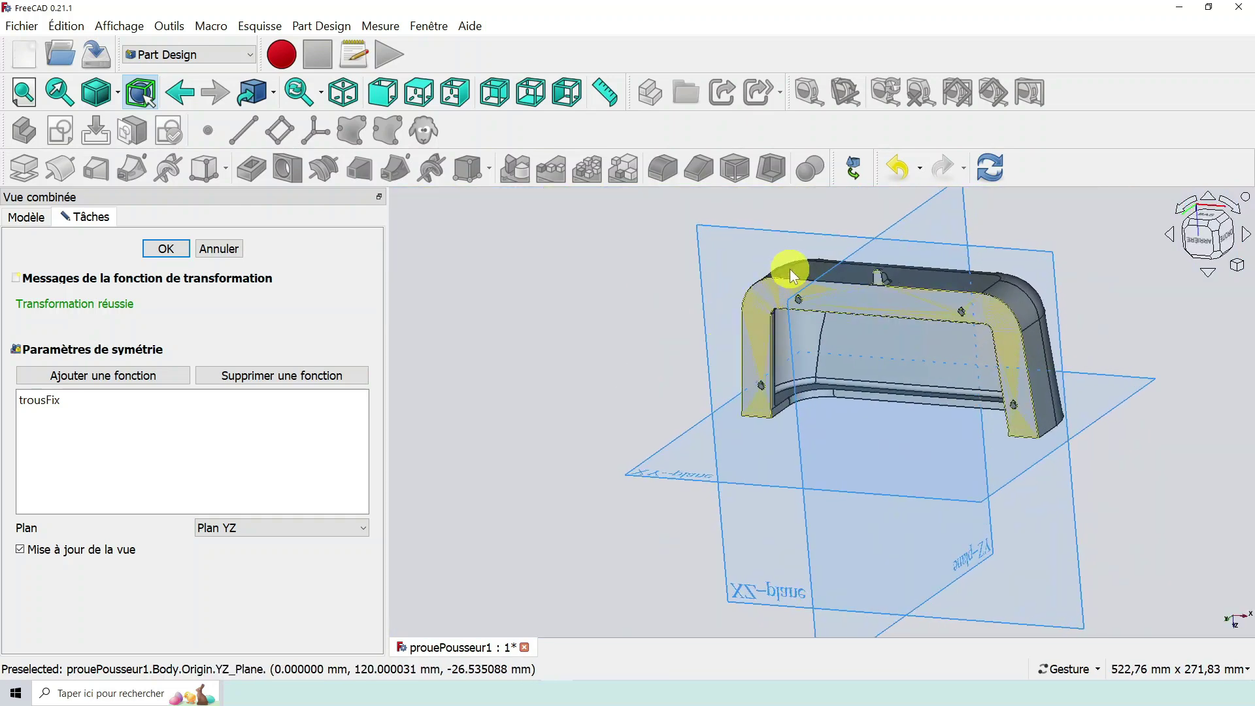
{"action": "scroll", "coordinate": [790, 269], "scroll_direction": "up", "scroll_amount": 3}
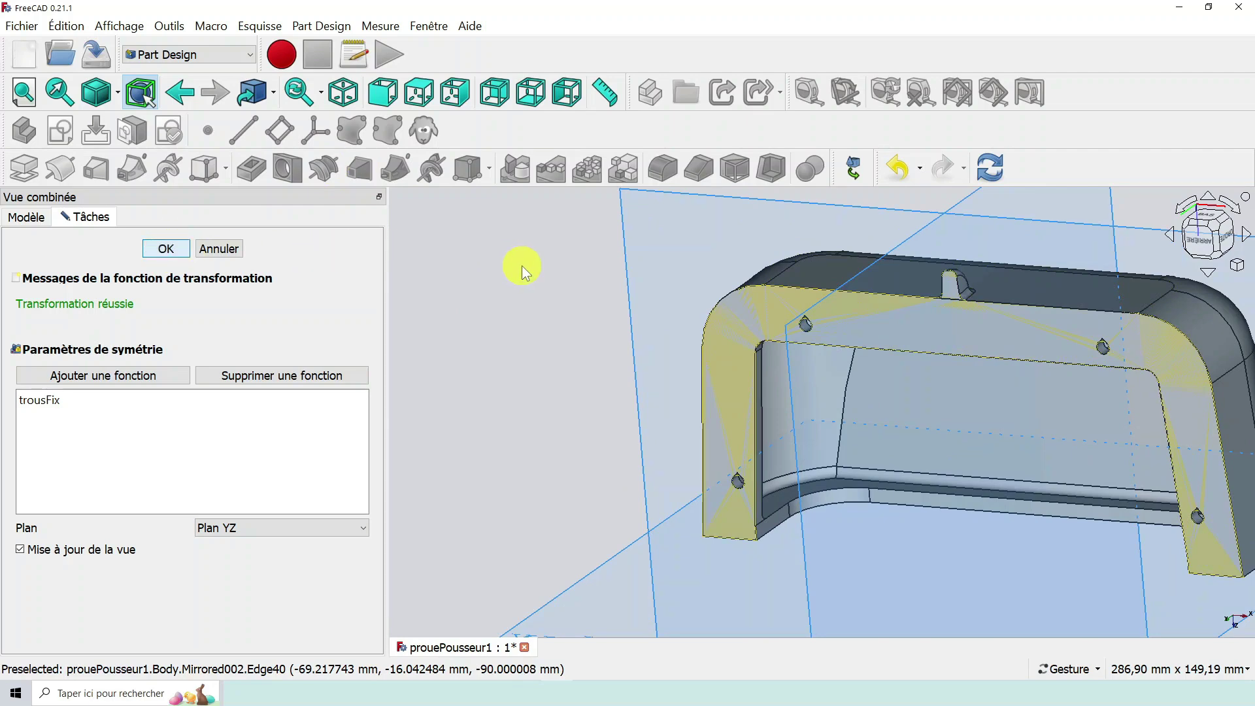
{"action": "key", "text": "Return"}
Rename the mirrored teardrop hole feature as symTrousFix.
{"action": "scroll", "coordinate": [529, 265], "scroll_direction": "down", "scroll_amount": 4}
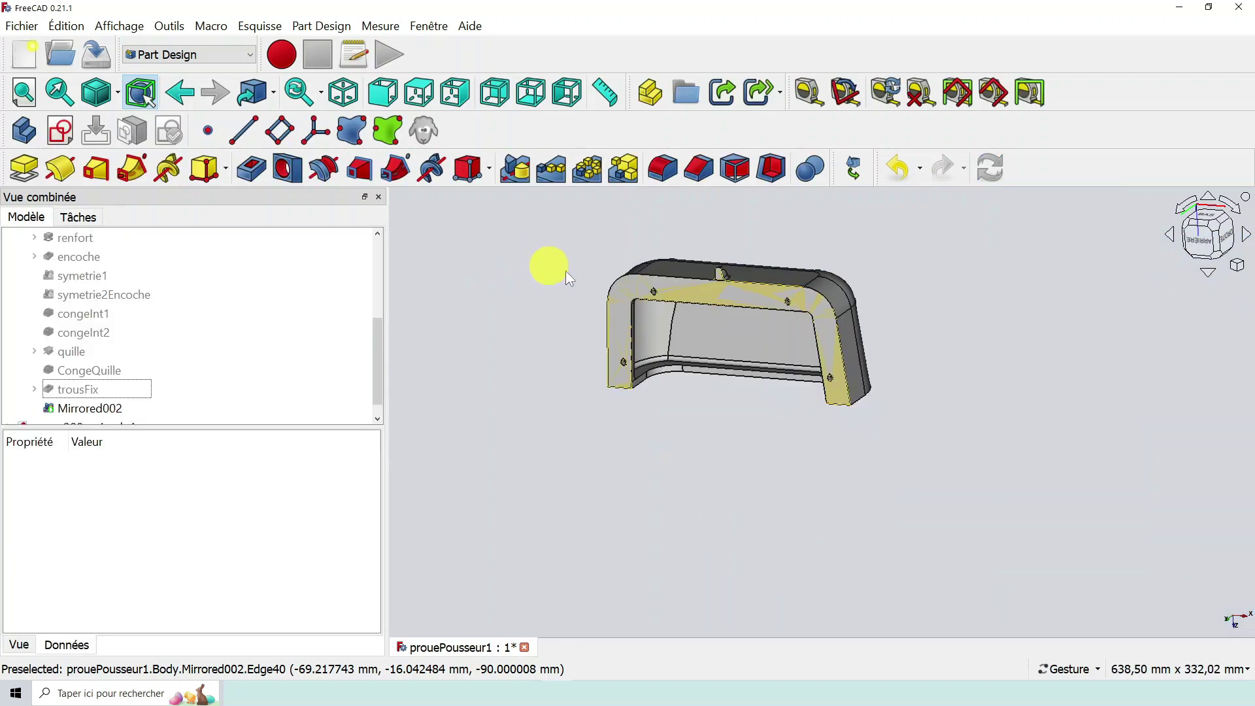
{"action": "left_click_drag", "start_coordinate": [613, 257], "coordinate": [606, 272]}
{"action": "left_click", "coordinate": [151, 405]}
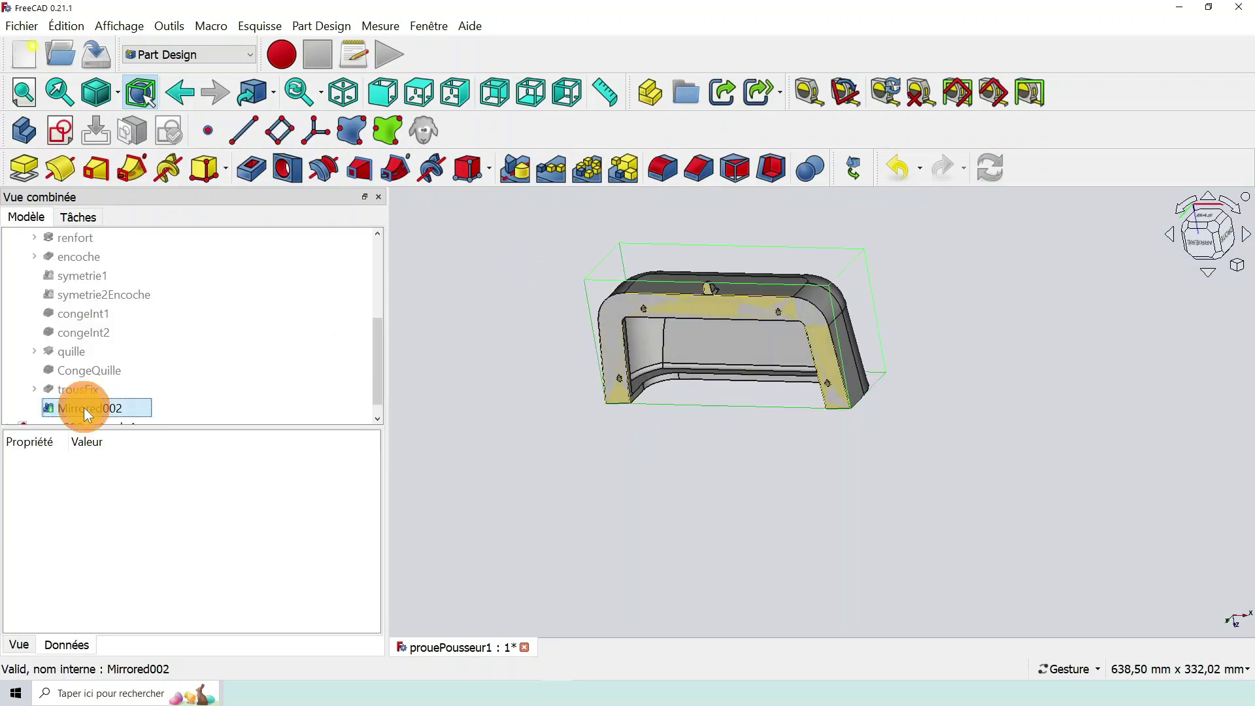
{"action": "right_click", "coordinate": [84, 407]}
{"action": "left_click", "coordinate": [156, 413]}
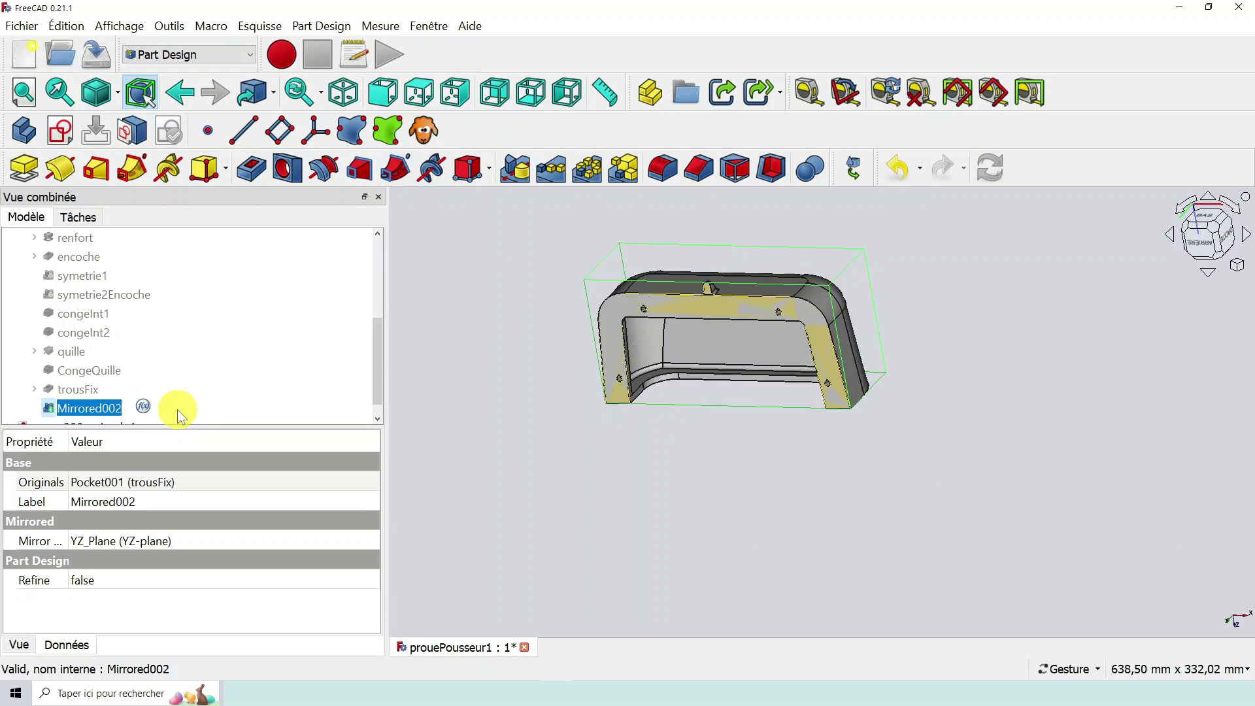
{"action": "type", "text": "sym"}
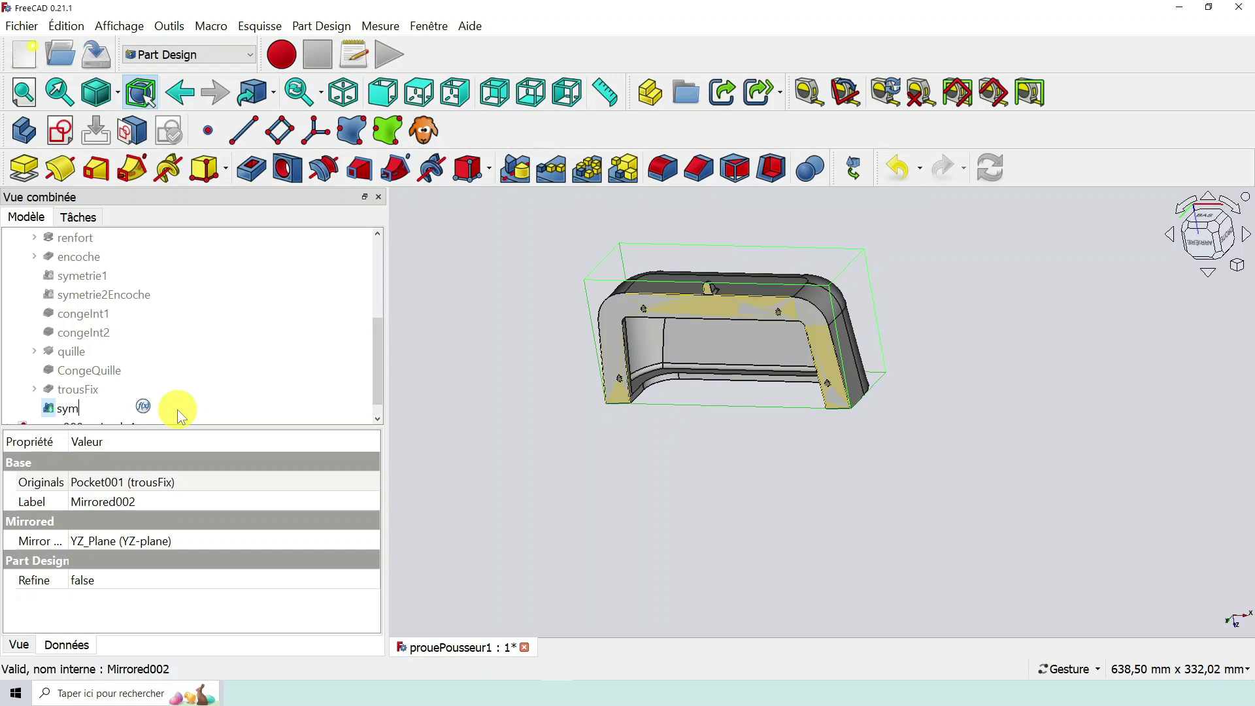
{"action": "type", "text": "TrousFix"}
{"action": "key", "text": "Return"}
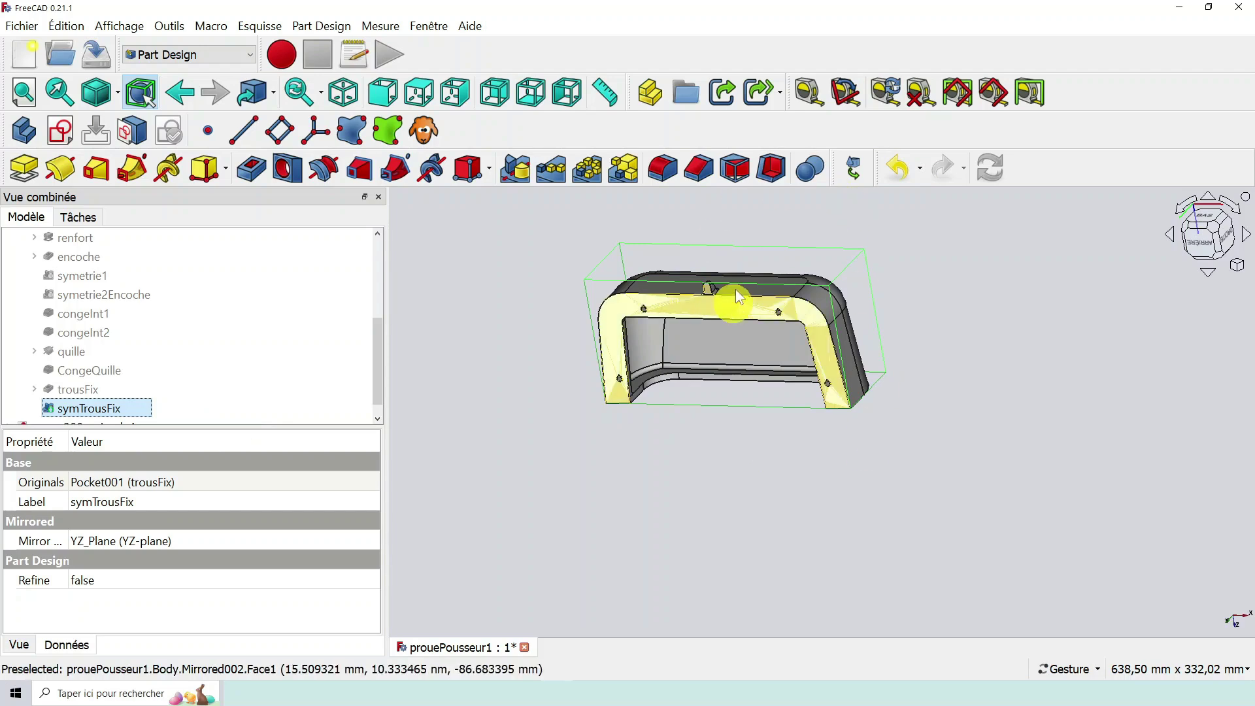
Examine the finished bow from the rear, front and side, including the mounting holes, inner cavity and outer notches.
{"action": "mouse_move", "coordinate": [734, 264]}
{"action": "left_mouse_down"}
{"action": "mouse_move", "coordinate": [726, 301]}
{"action": "mouse_move", "coordinate": [636, 449]}
{"action": "mouse_move", "coordinate": [987, 485]}
{"action": "mouse_move", "coordinate": [872, 442]}
{"action": "mouse_move", "coordinate": [871, 427]}
{"action": "left_mouse_up"}
{"action": "left_click_drag", "start_coordinate": [995, 471], "coordinate": [873, 501]}
{"action": "scroll", "coordinate": [857, 511], "scroll_direction": "up", "scroll_amount": 5}
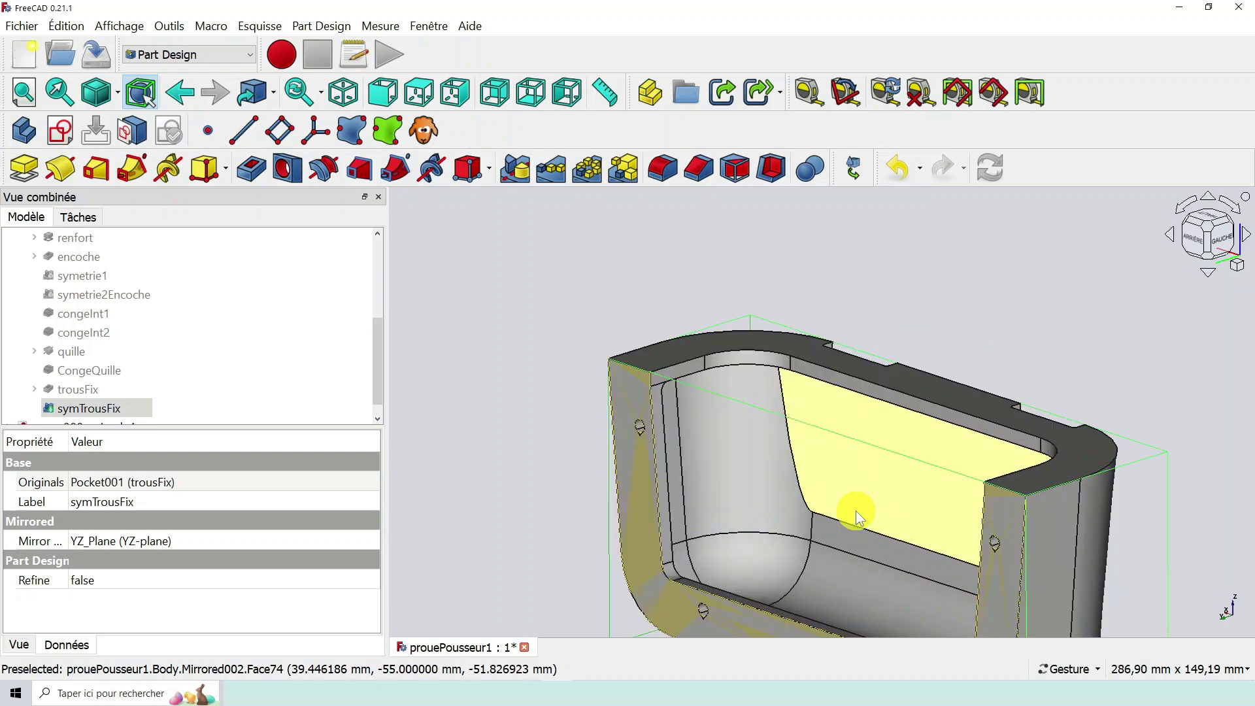
{"action": "scroll", "coordinate": [857, 511], "scroll_direction": "down", "scroll_amount": 5}
{"action": "scroll", "coordinate": [857, 510], "scroll_direction": "up", "scroll_amount": 6}
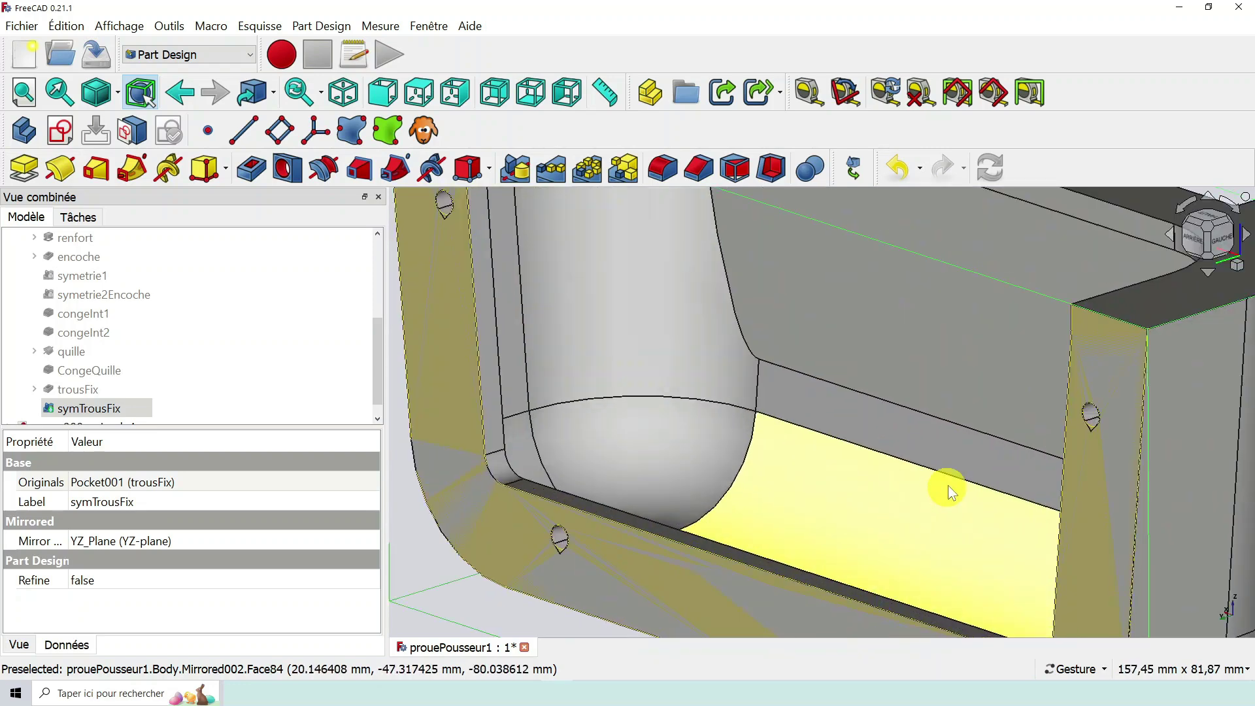
{"action": "scroll", "coordinate": [942, 496], "scroll_direction": "down", "scroll_amount": 3}
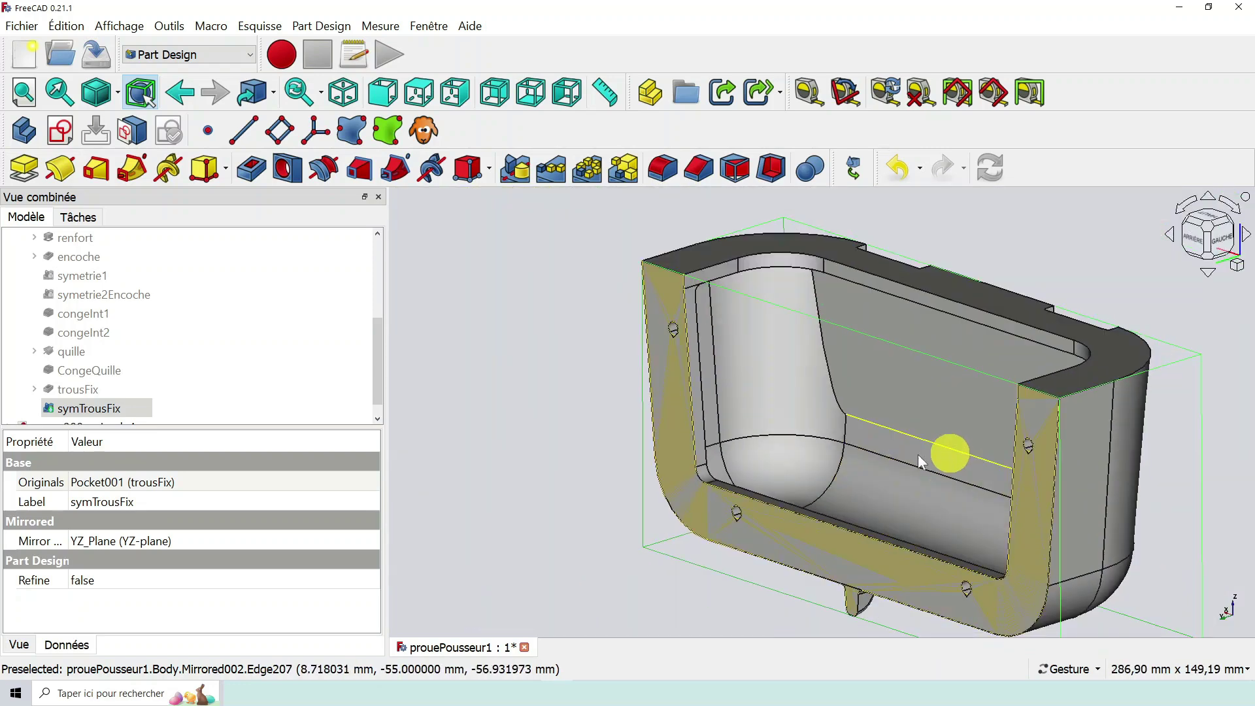
{"action": "left_click_drag", "start_coordinate": [1132, 465], "coordinate": [849, 490]}
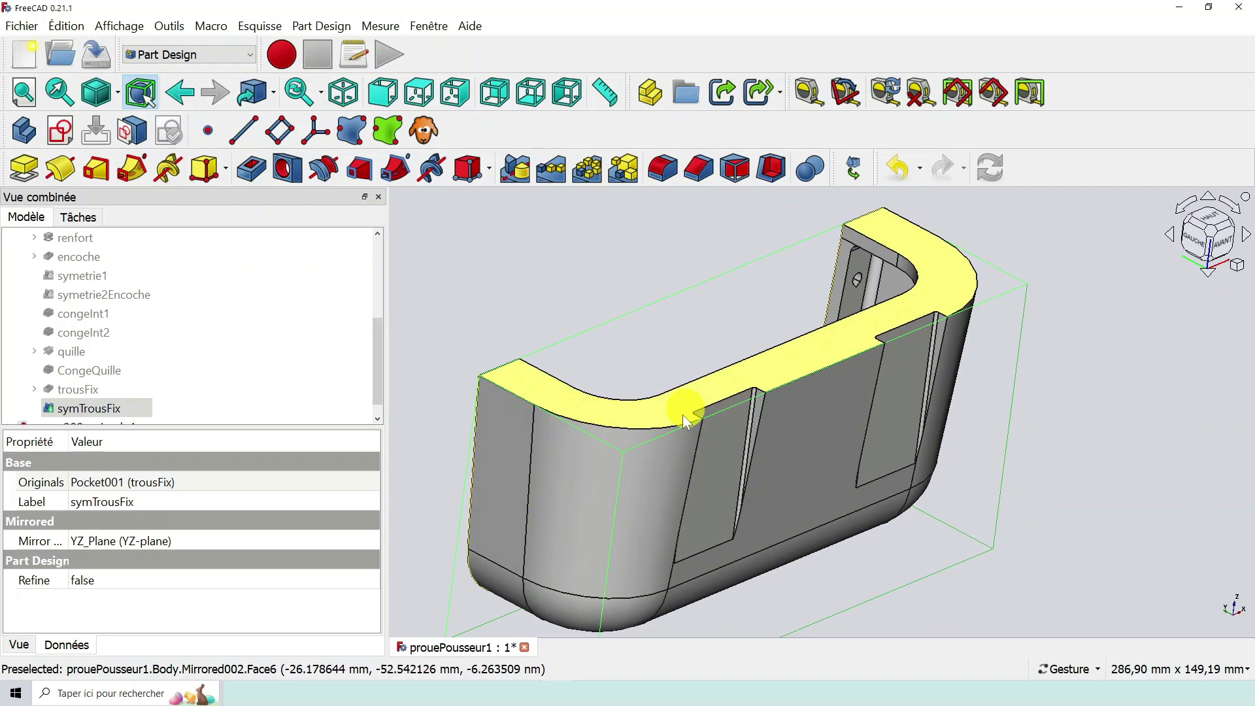
{"action": "left_click_drag", "start_coordinate": [819, 464], "coordinate": [1112, 453]}
{"action": "scroll", "coordinate": [979, 413], "scroll_direction": "down", "scroll_amount": 3}
{"action": "scroll", "coordinate": [978, 409], "scroll_direction": "up", "scroll_amount": 3}
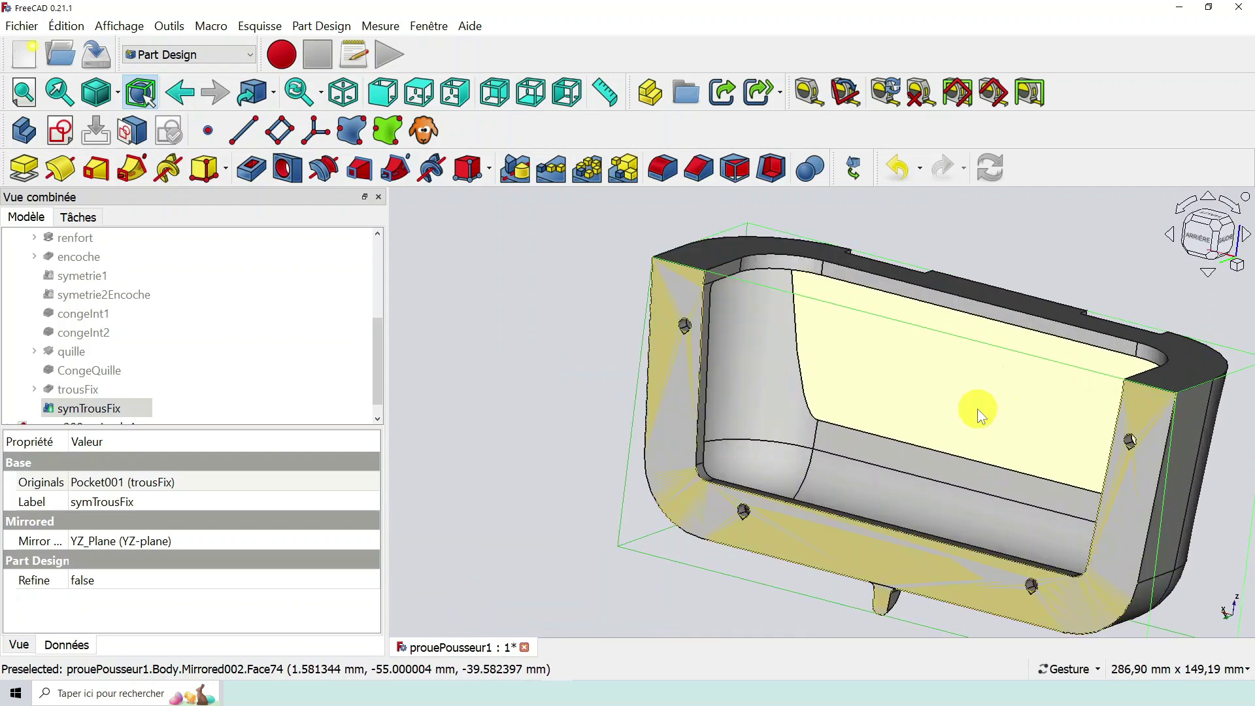
{"action": "scroll", "coordinate": [892, 366], "scroll_direction": "down", "scroll_amount": 1}
{"action": "scroll", "coordinate": [892, 367], "scroll_direction": "down", "scroll_amount": 2}
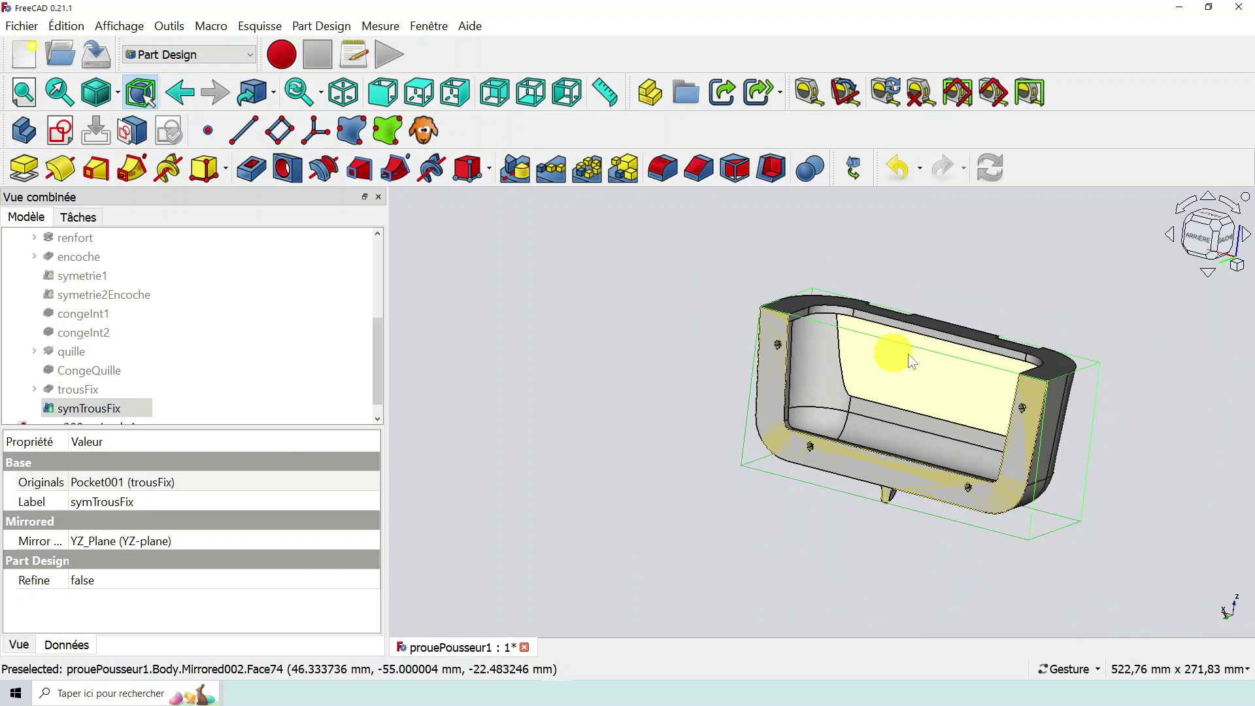
{"action": "left_click_drag", "start_coordinate": [961, 393], "coordinate": [843, 343]}
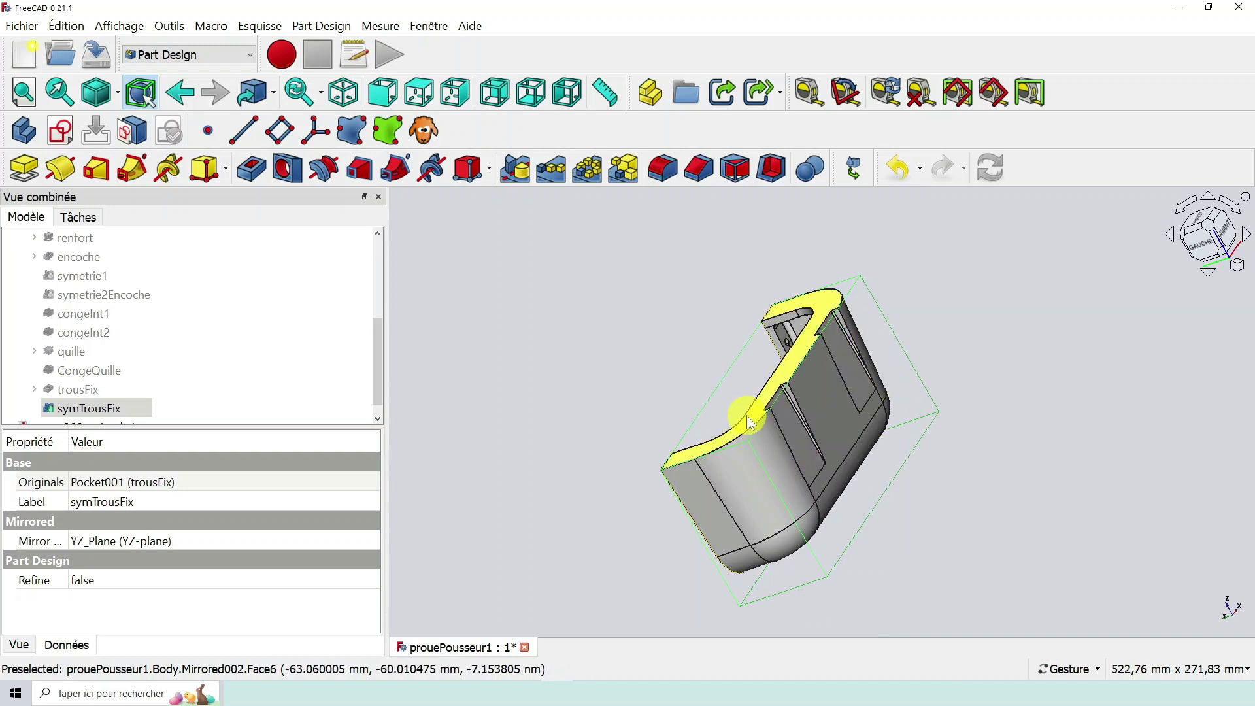
{"action": "left_click_drag", "start_coordinate": [750, 421], "coordinate": [891, 378]}
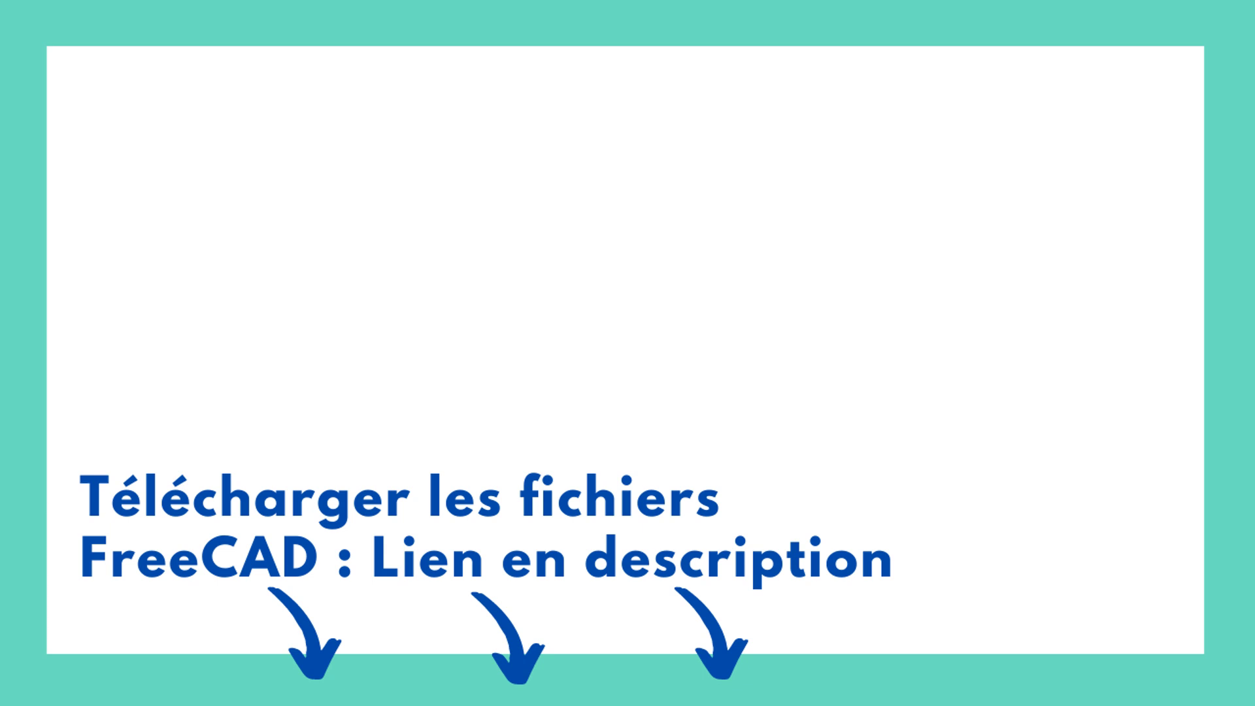